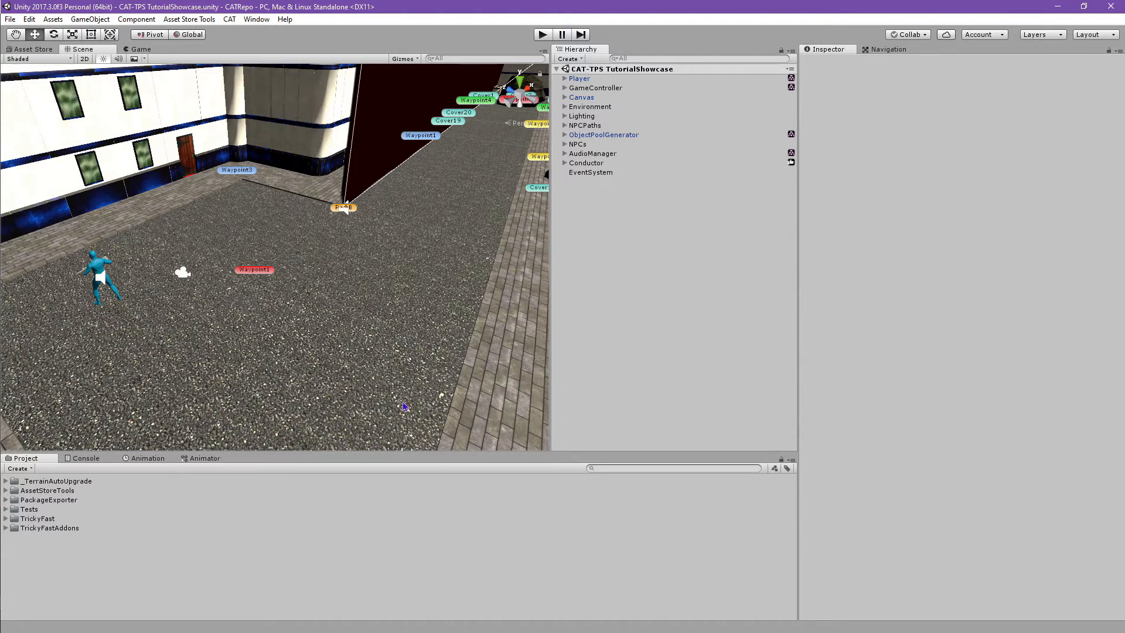
- Place Solider_StartingPrefab from the TPS example's Prefabs/StartingPrefabs folder onto the street in the scene, near the red Waypoint1
{"action": "left_click", "coordinate": [5, 519]}
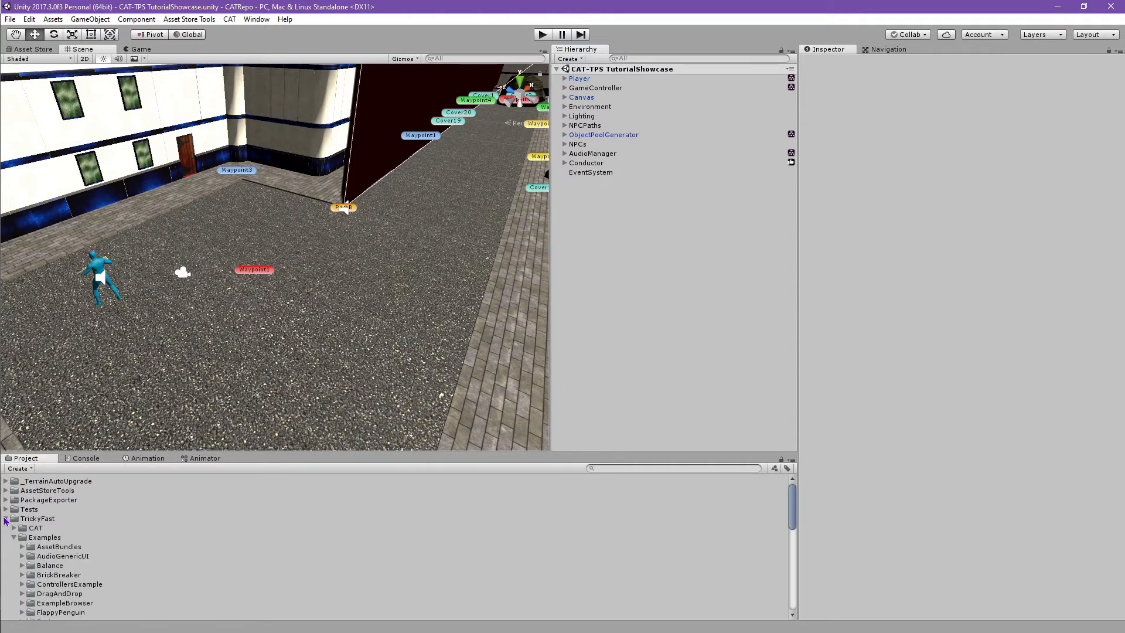
{"action": "left_click", "coordinate": [33, 539]}
{"action": "scroll", "coordinate": [35, 544], "scroll_direction": "down", "scroll_amount": 4}
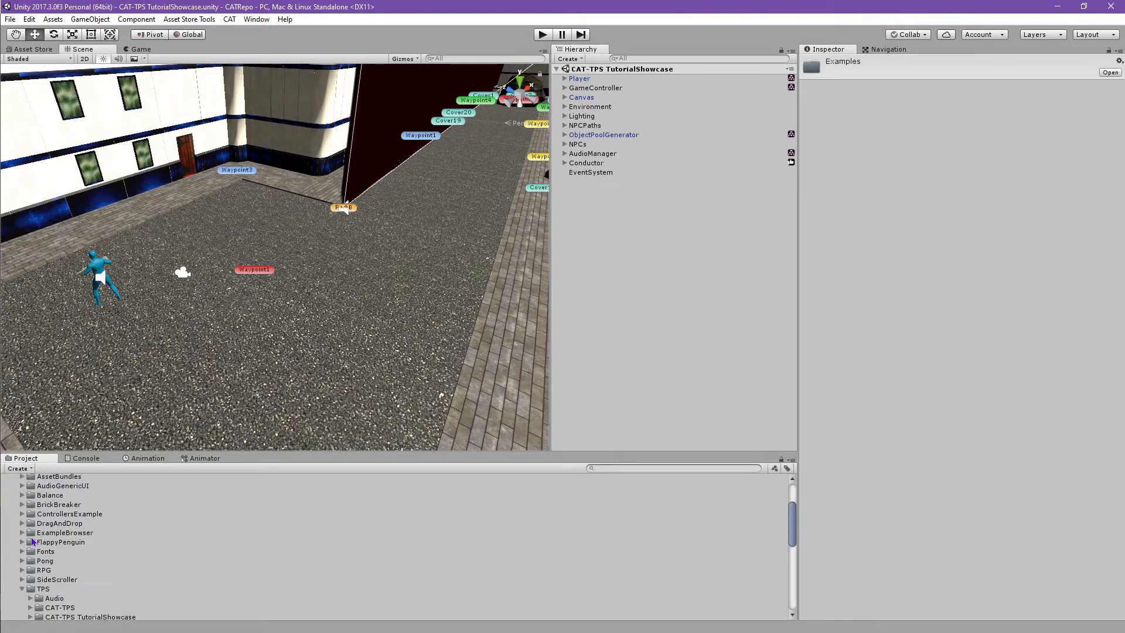
{"action": "left_click", "coordinate": [40, 554]}
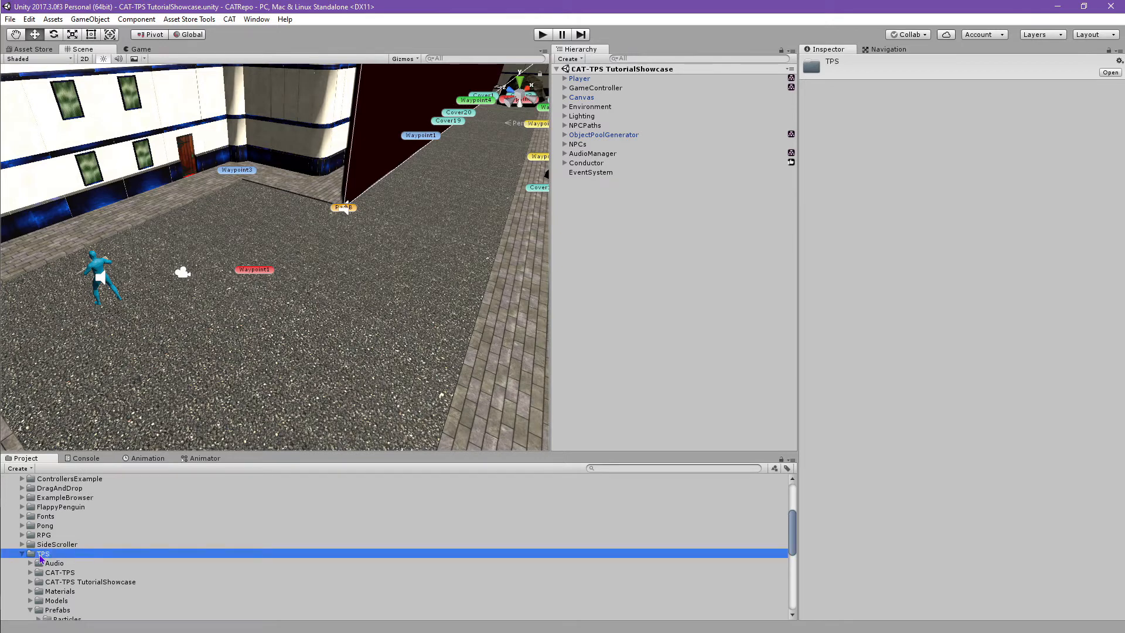
{"action": "scroll", "coordinate": [40, 558], "scroll_direction": "down", "scroll_amount": 1}
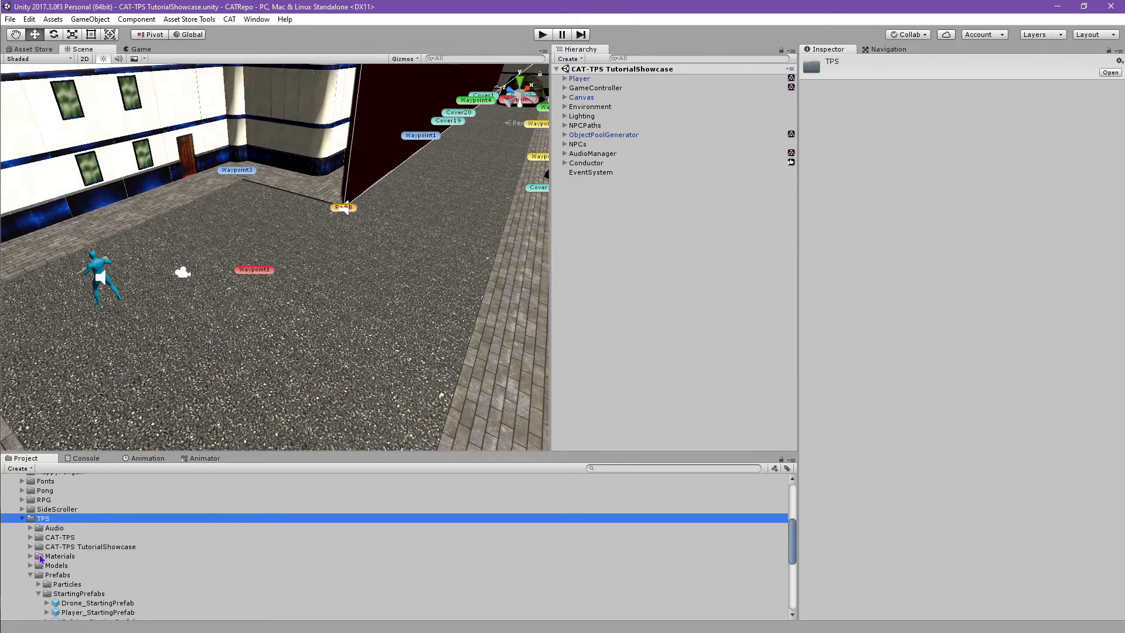
{"action": "left_click_drag", "start_coordinate": [791, 564], "coordinate": [791, 562]}
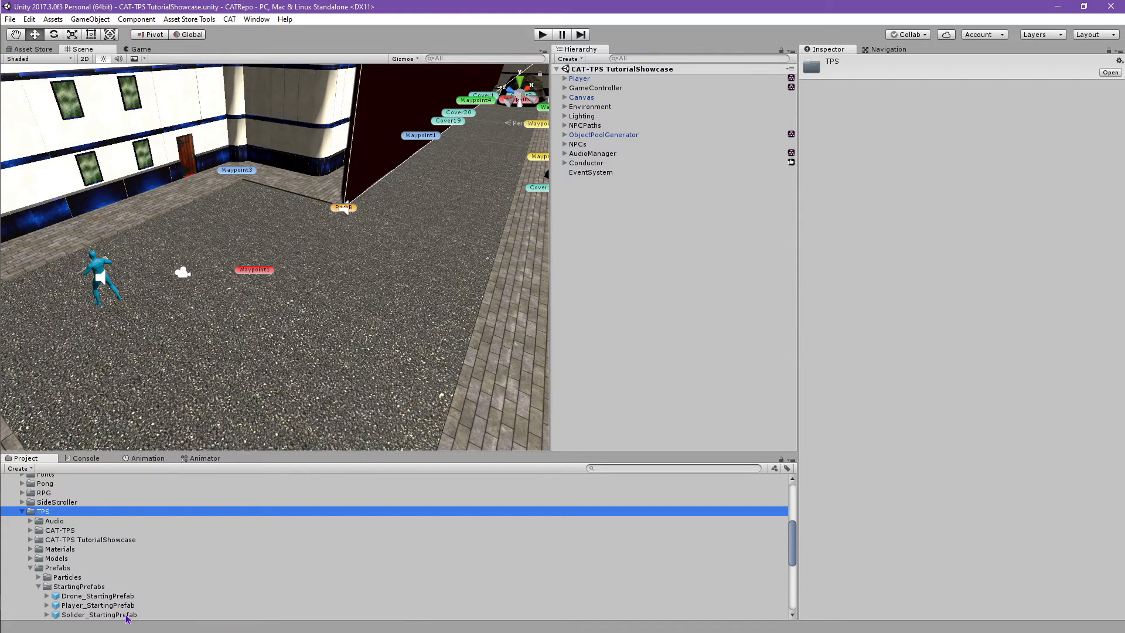
{"action": "left_click", "coordinate": [99, 614]}
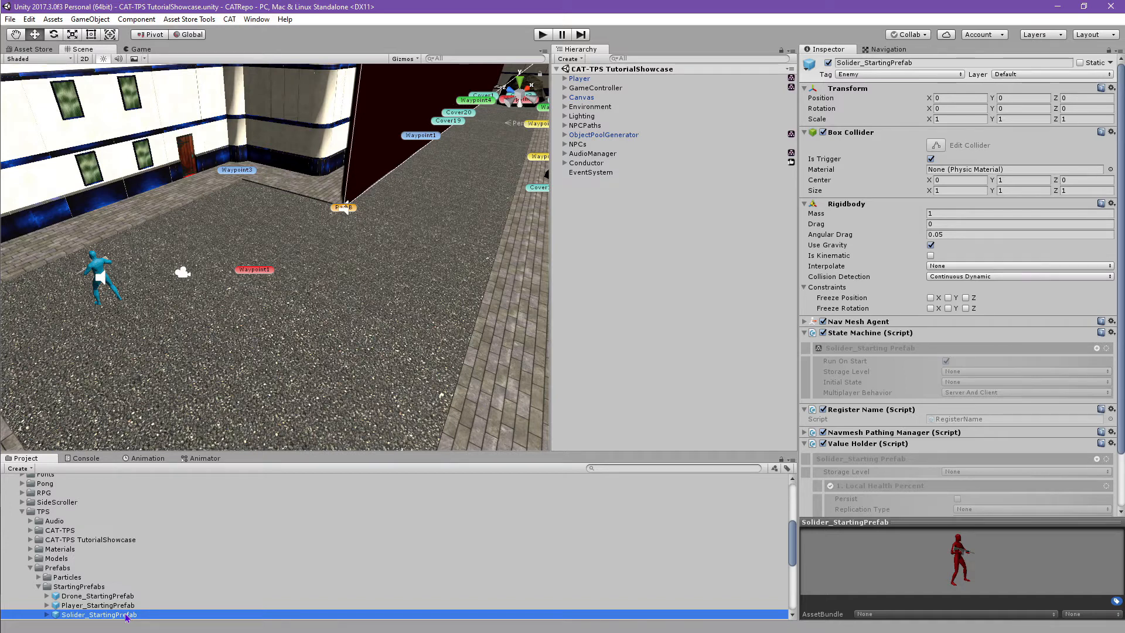
{"action": "left_click_drag", "start_coordinate": [126, 616], "coordinate": [310, 337]}
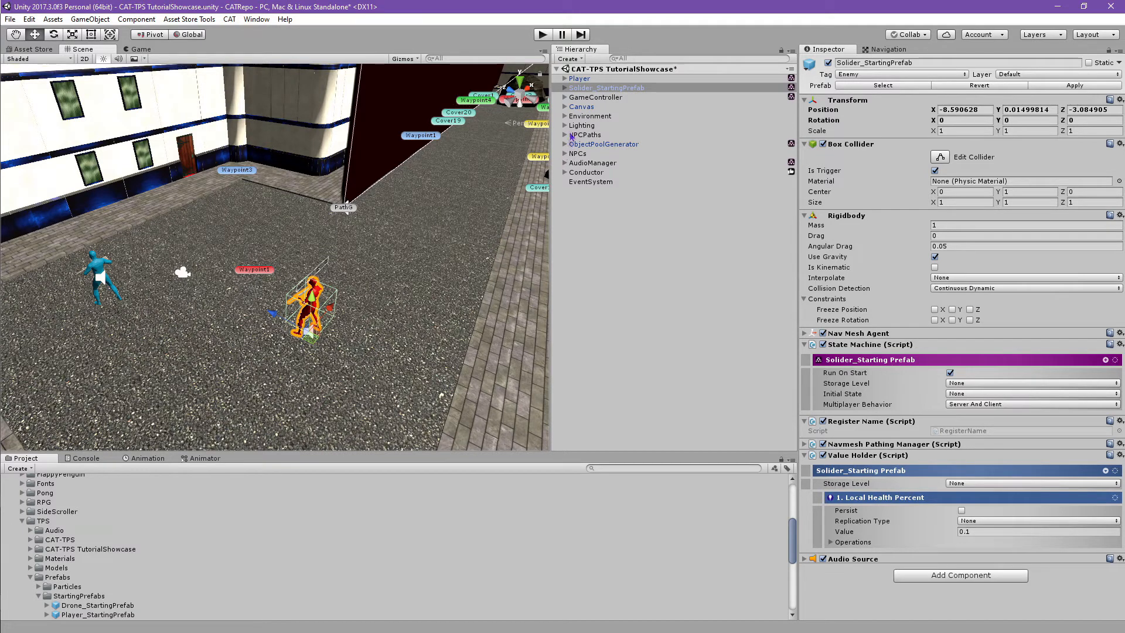
- Examine Solider_StartingPrefab's child objects from EnemyModel through Tracer, and return to the root object
{"action": "left_click", "coordinate": [565, 89]}
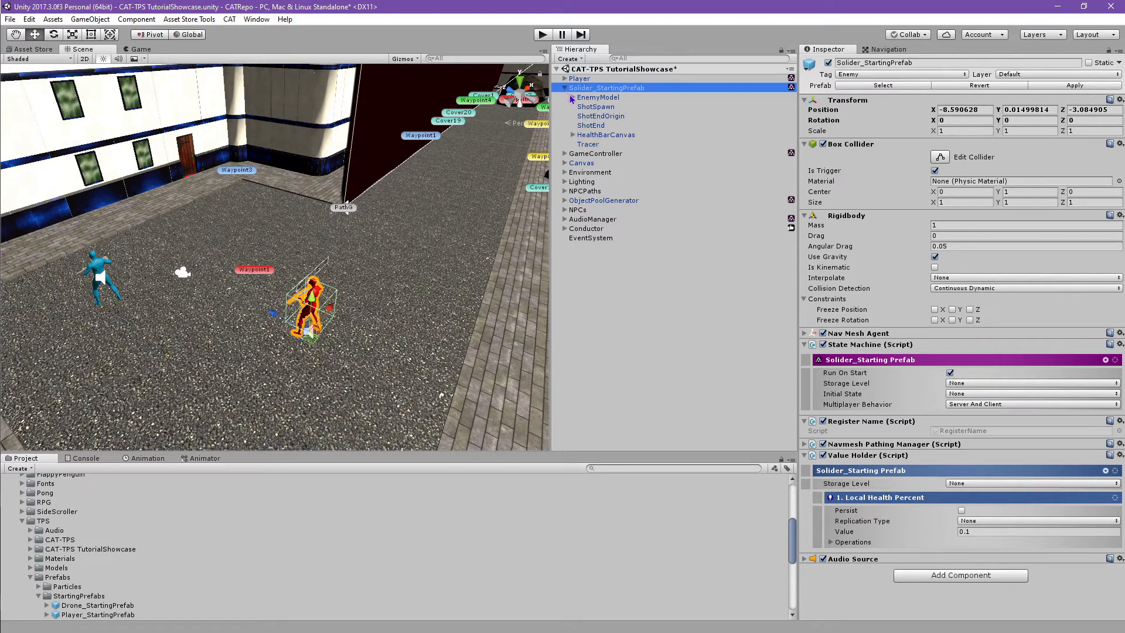
{"action": "left_click", "coordinate": [588, 101]}
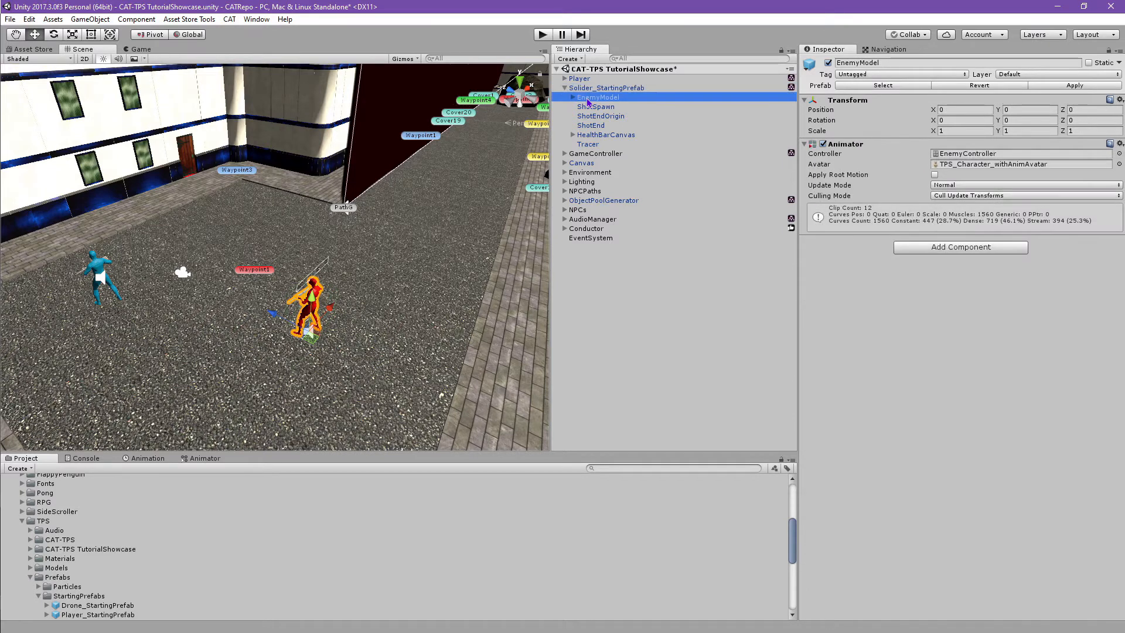
{"action": "left_click", "coordinate": [592, 107]}
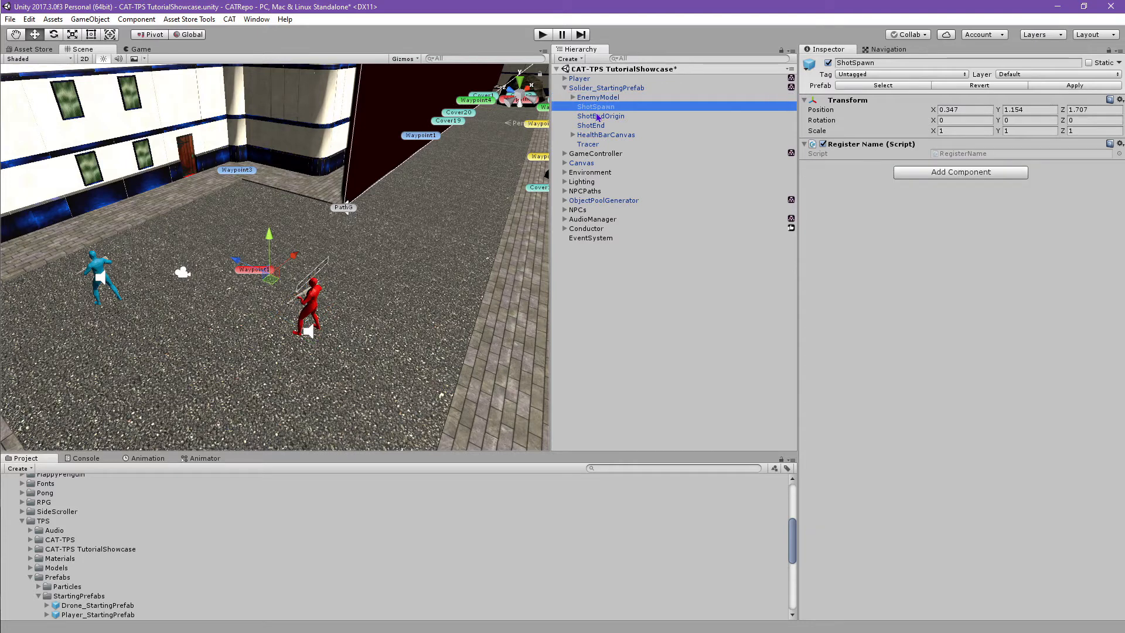
{"action": "left_click", "coordinate": [599, 117]}
{"action": "left_click", "coordinate": [602, 125]}
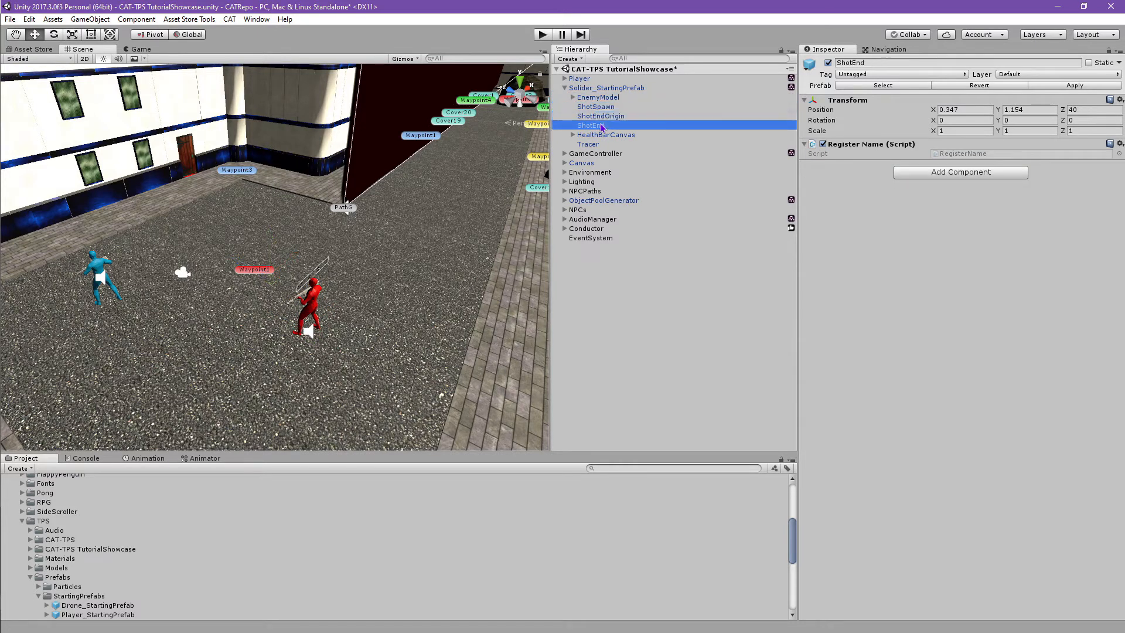
{"action": "left_click", "coordinate": [606, 134]}
{"action": "left_click", "coordinate": [604, 145]}
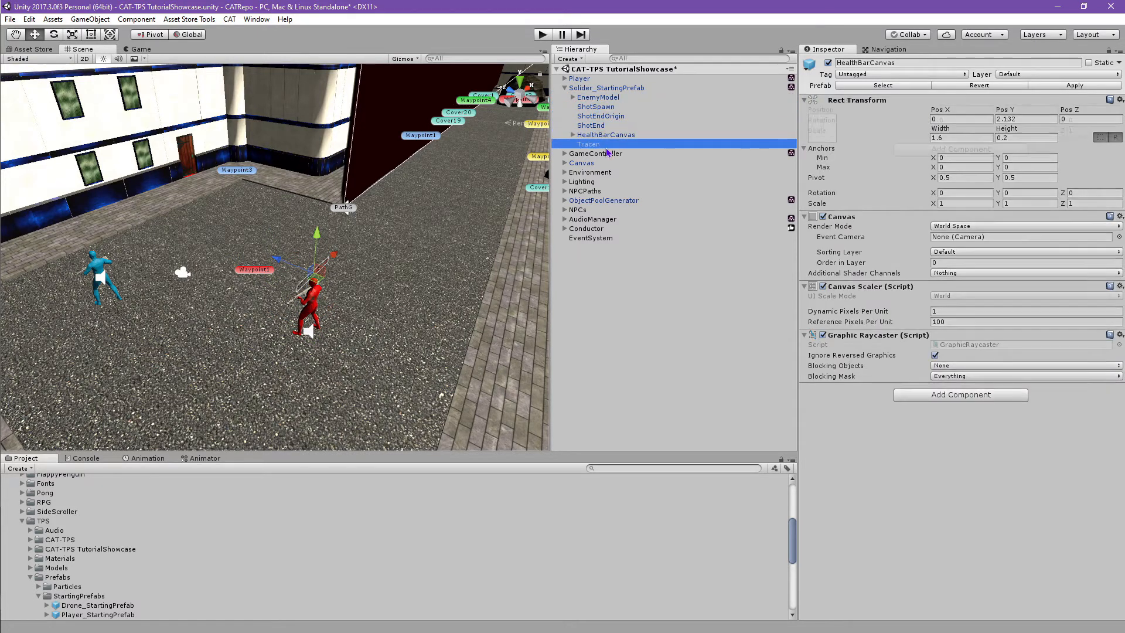
{"action": "left_click", "coordinate": [605, 89]}
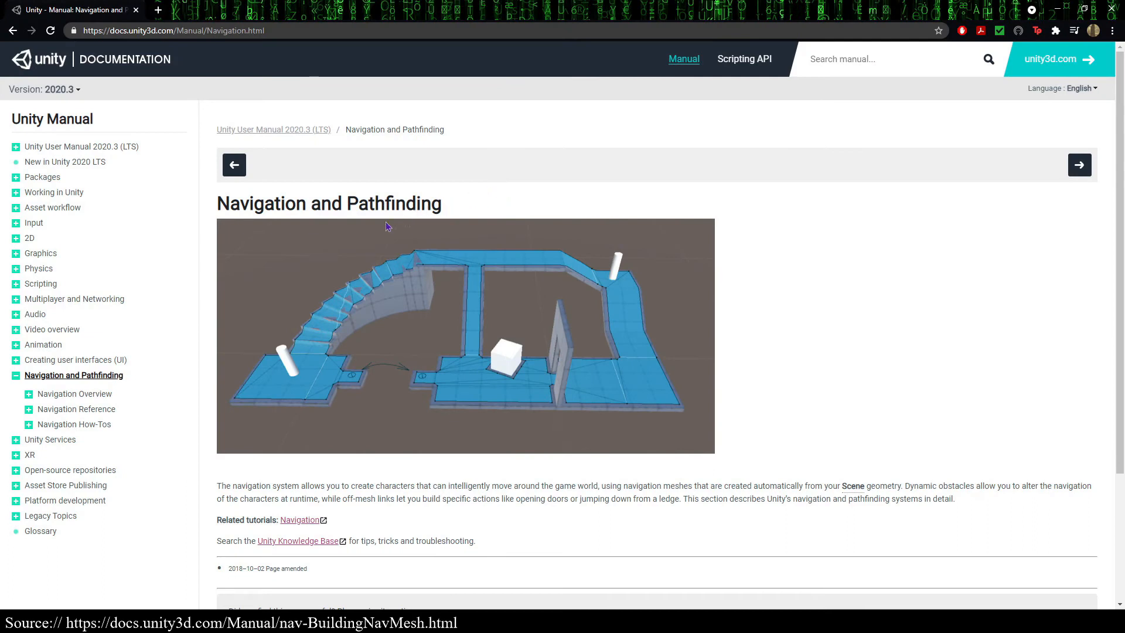
- Read the Building a NavMesh page under Navigation Overview in the Unity Manual in the browser
{"action": "left_click", "coordinate": [41, 399]}
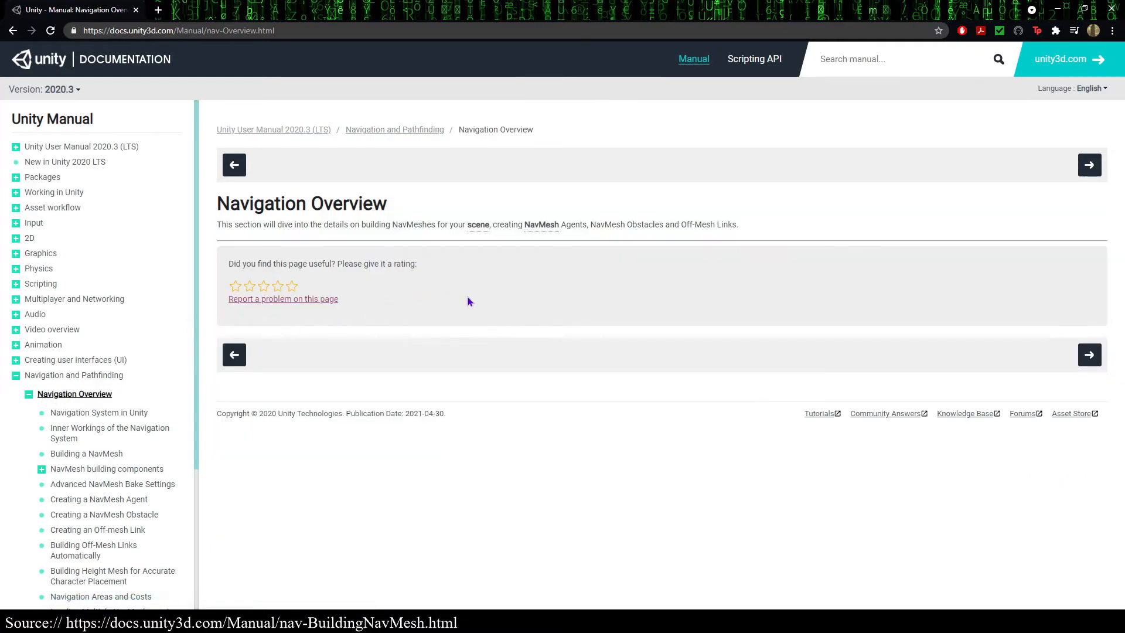
{"action": "left_click", "coordinate": [92, 453]}
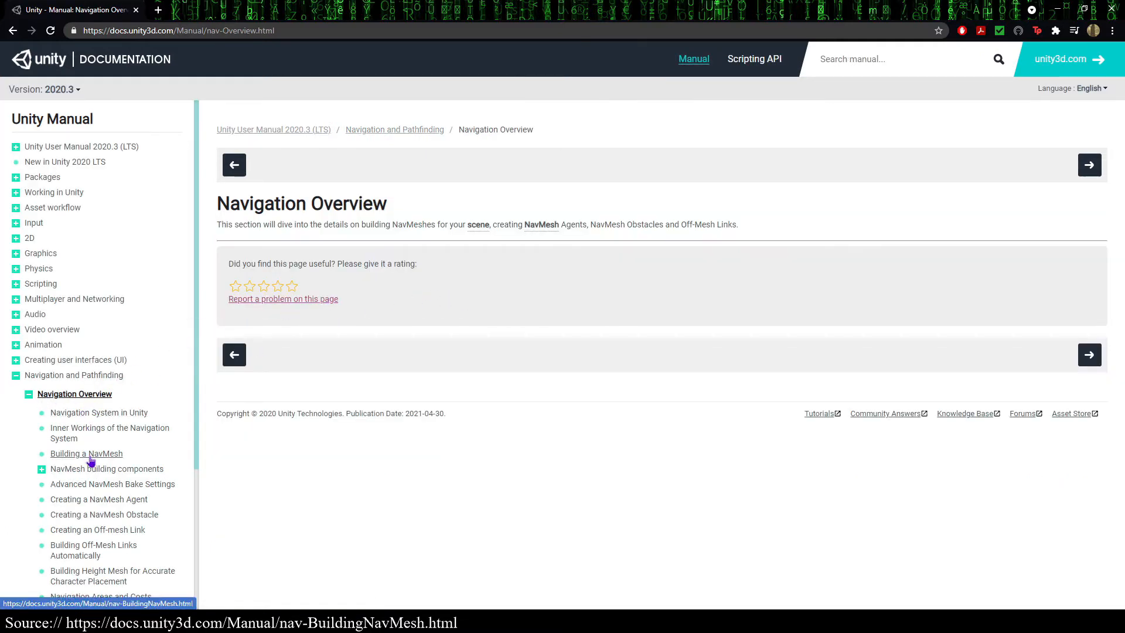
{"action": "scroll", "coordinate": [655, 327], "scroll_direction": "down", "scroll_amount": 2}
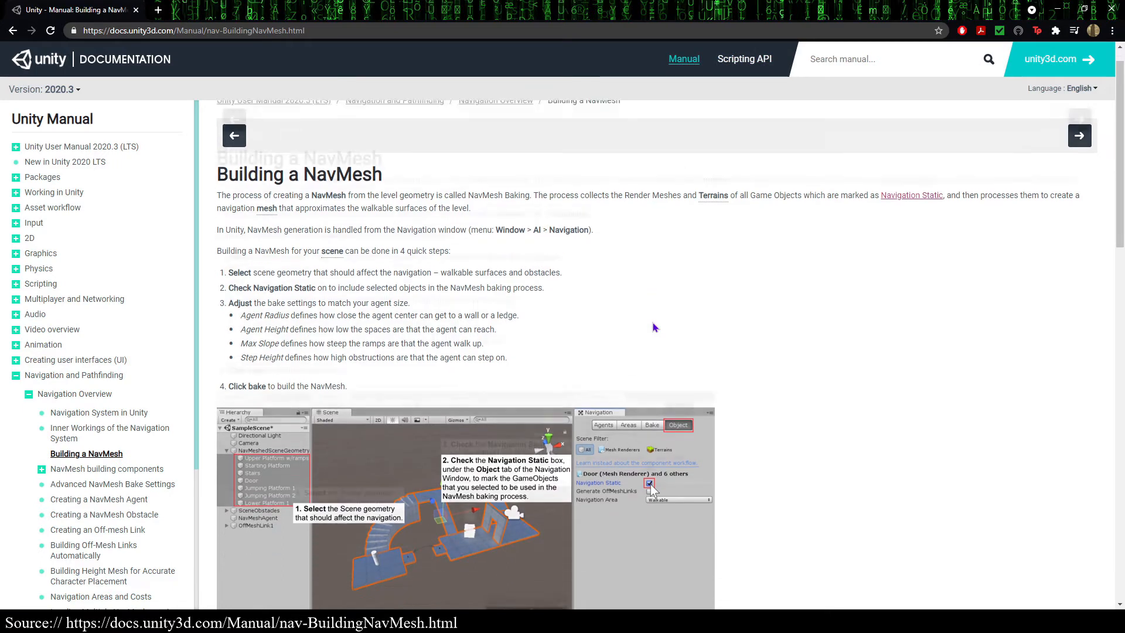
{"action": "scroll", "coordinate": [957, 307], "scroll_direction": "down", "scroll_amount": 3}
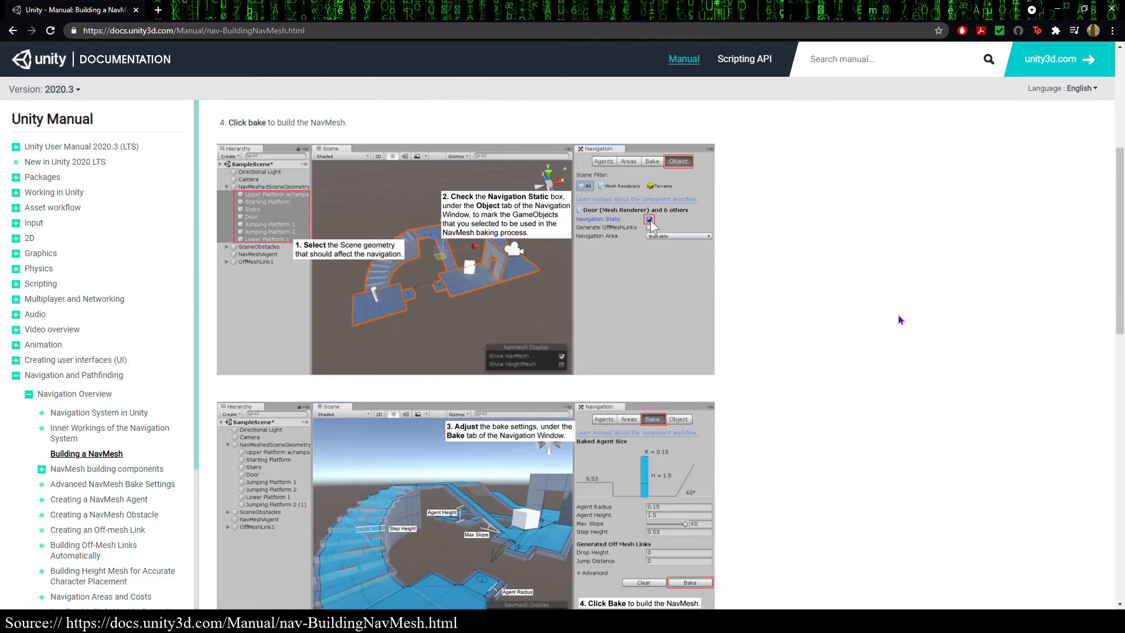
{"action": "scroll", "coordinate": [899, 316], "scroll_direction": "down", "scroll_amount": 3}
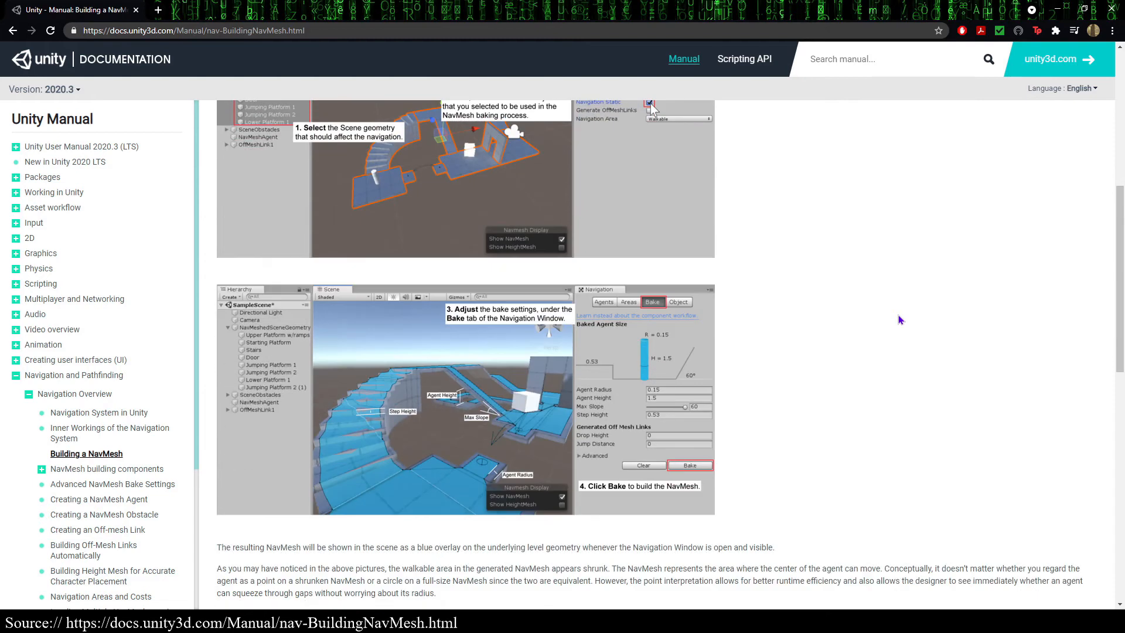
{"action": "scroll", "coordinate": [899, 319], "scroll_direction": "down", "scroll_amount": 2}
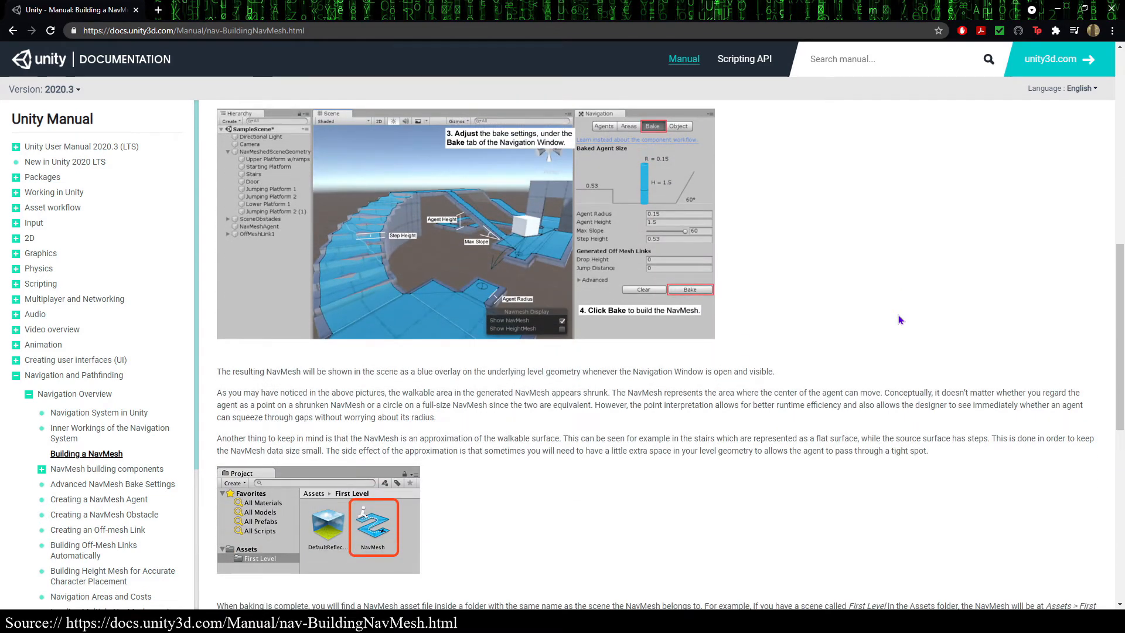
{"action": "scroll", "coordinate": [899, 320], "scroll_direction": "down", "scroll_amount": 2}
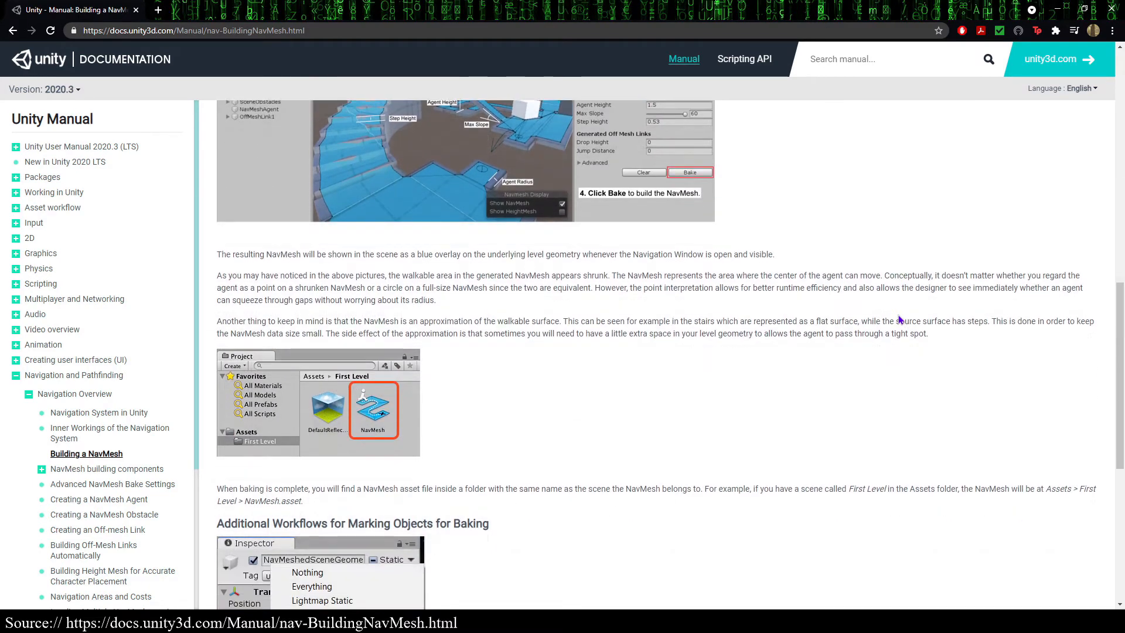
{"action": "scroll", "coordinate": [900, 319], "scroll_direction": "down", "scroll_amount": 2}
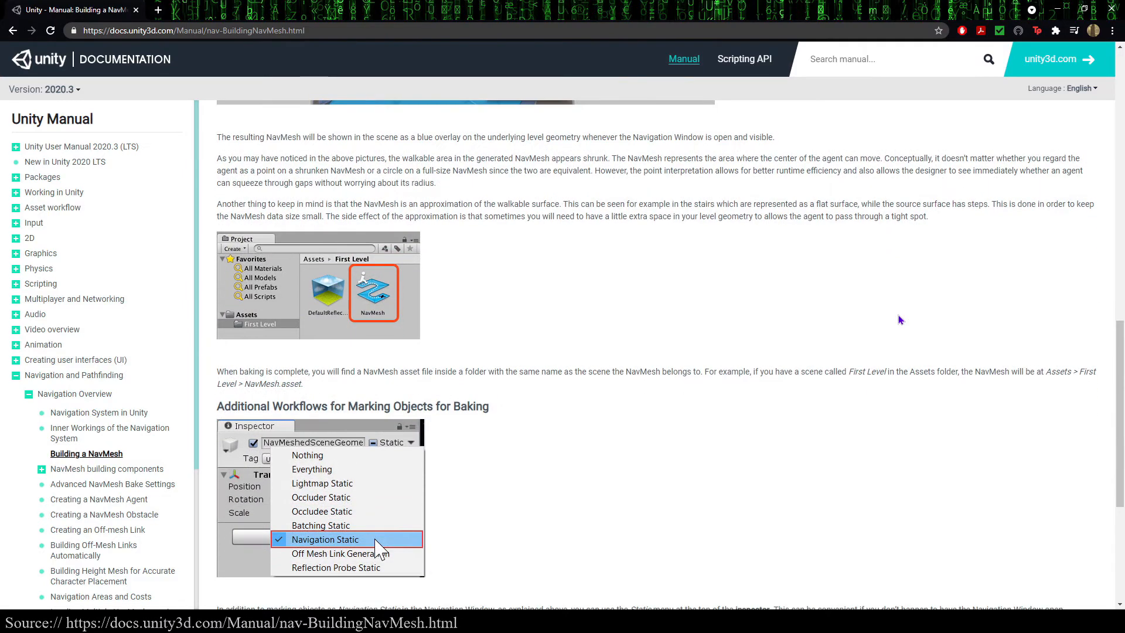
{"action": "scroll", "coordinate": [900, 319], "scroll_direction": "down", "scroll_amount": 1}
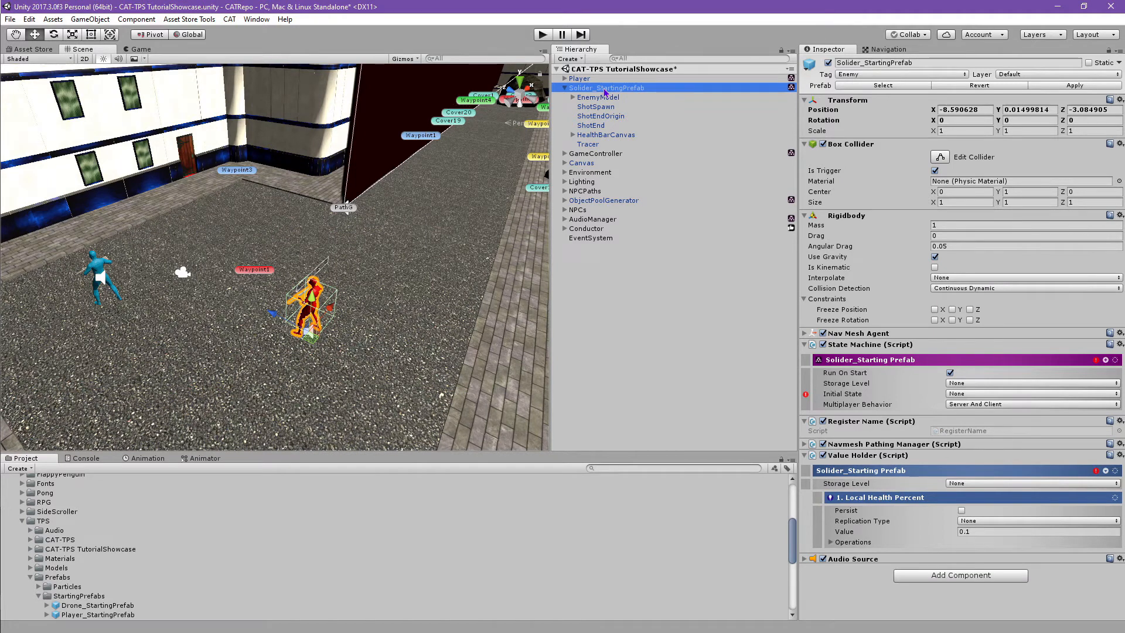
- Switch back to Unity, open the Navigation window and examine the NavMesh along the building's sidewalk
{"action": "left_click", "coordinate": [256, 19]}
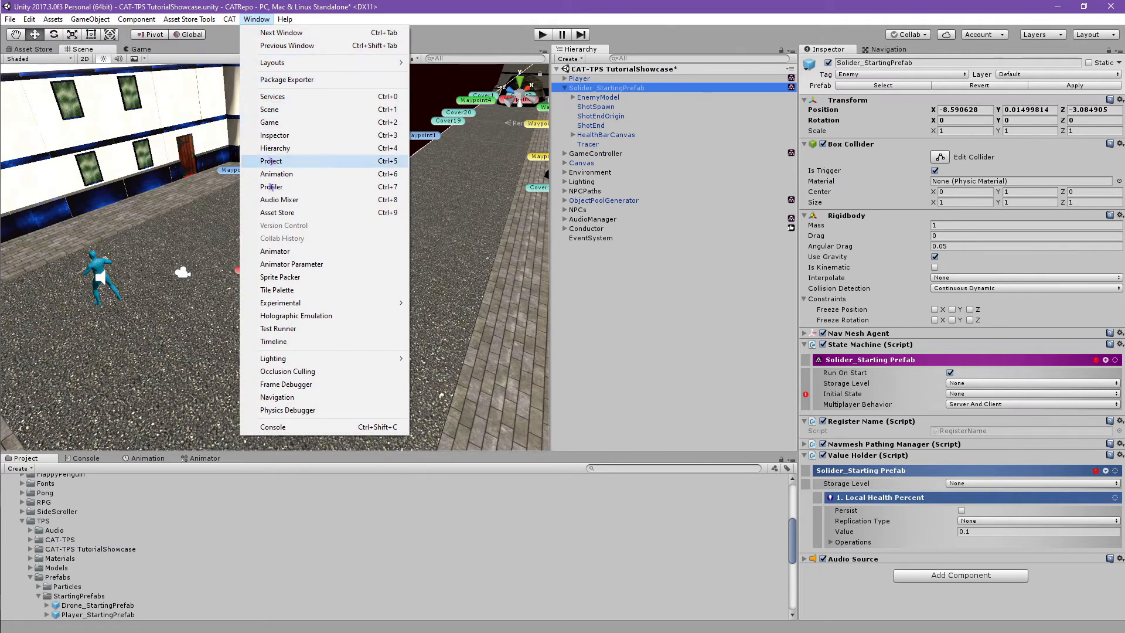
{"action": "left_click", "coordinate": [276, 397]}
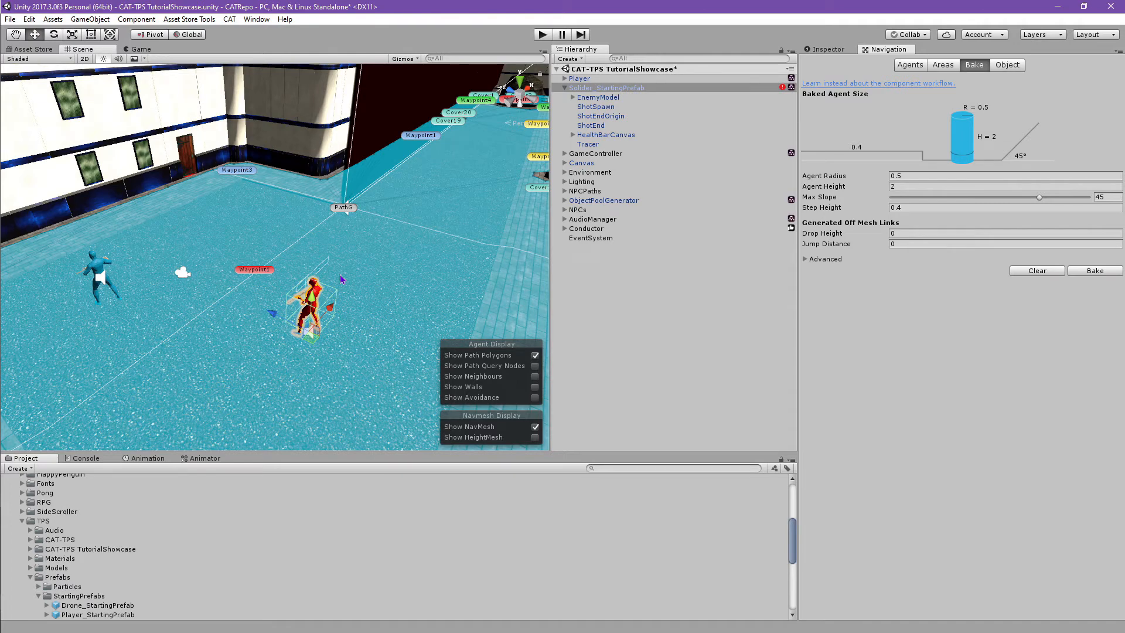
{"action": "key", "text": "w"}
{"action": "right_click_drag", "start_coordinate": [341, 280], "coordinate": [389, 271]}
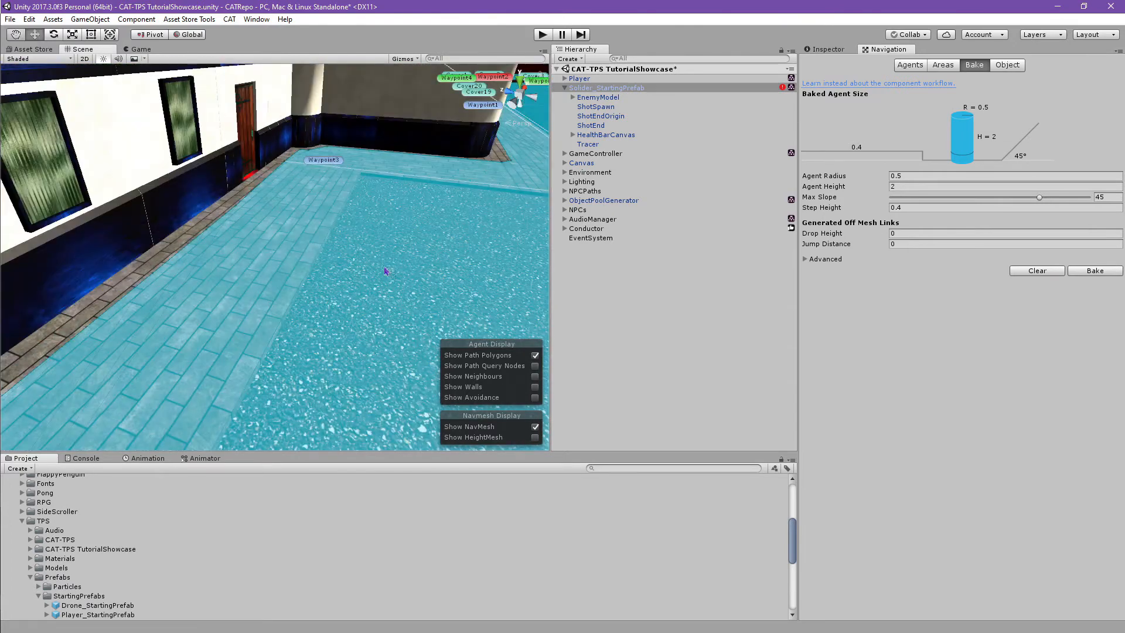
- Move the TPS_FirstFloor_Window (12) wall panel out of the facade onto the sidewalk and bake the NavMesh
{"action": "left_click", "coordinate": [208, 170]}
{"action": "left_click_drag", "start_coordinate": [126, 238], "coordinate": [229, 275]}
{"action": "left_click", "coordinate": [1104, 273]}
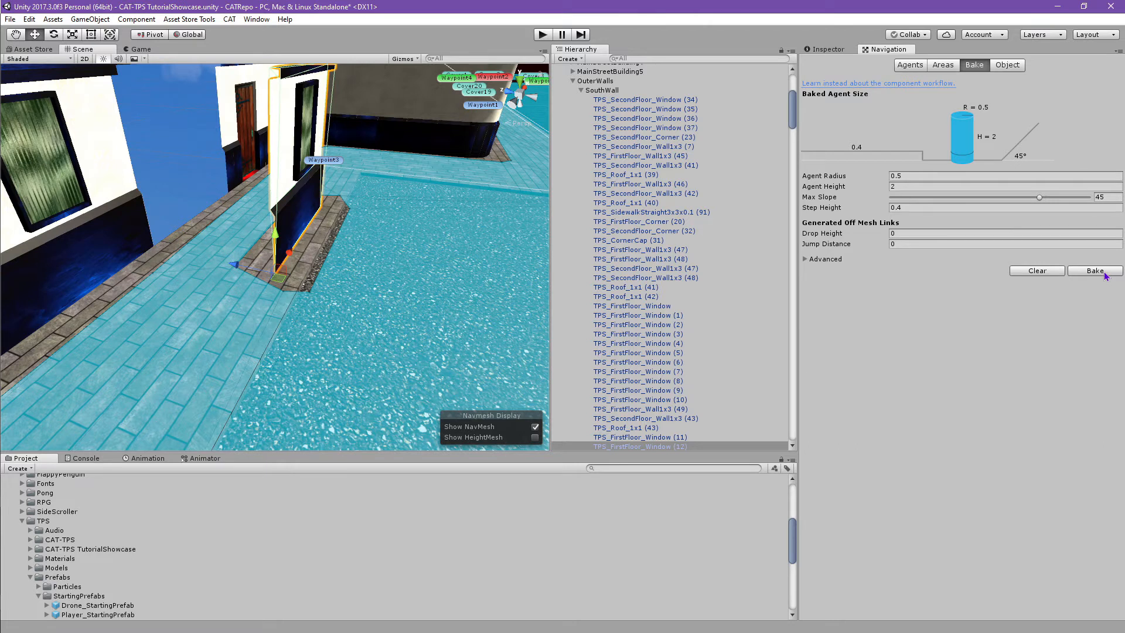
- Set the Navigation Area of the TPS_FirstFloor_Window (12) wall panel to Not Walkable
{"action": "left_click", "coordinate": [1005, 65]}
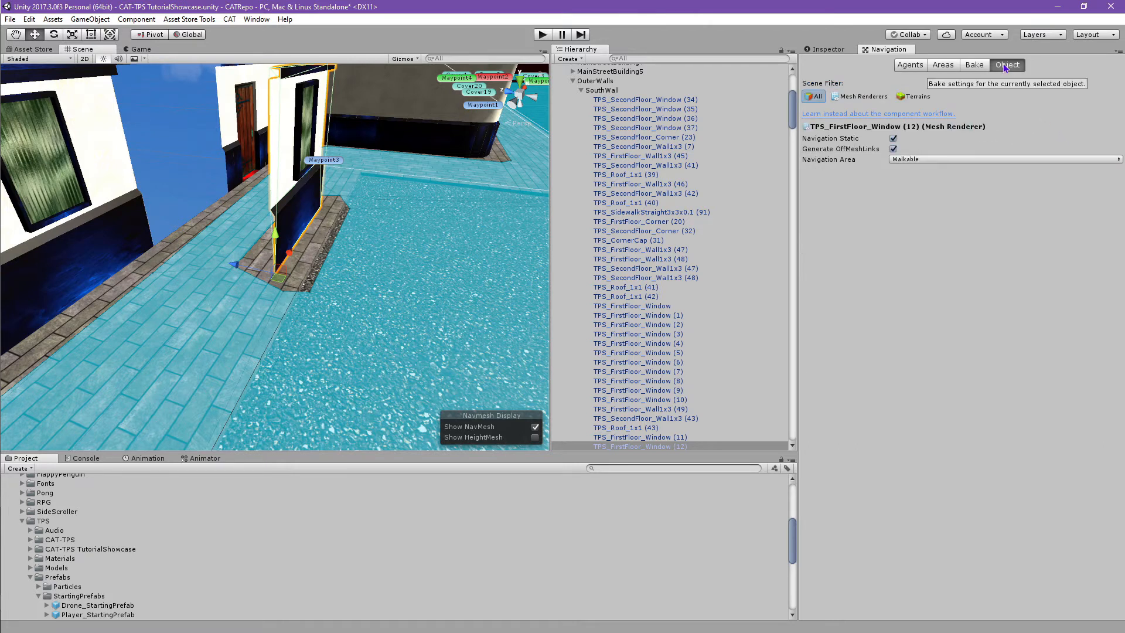
{"action": "left_click", "coordinate": [1029, 159]}
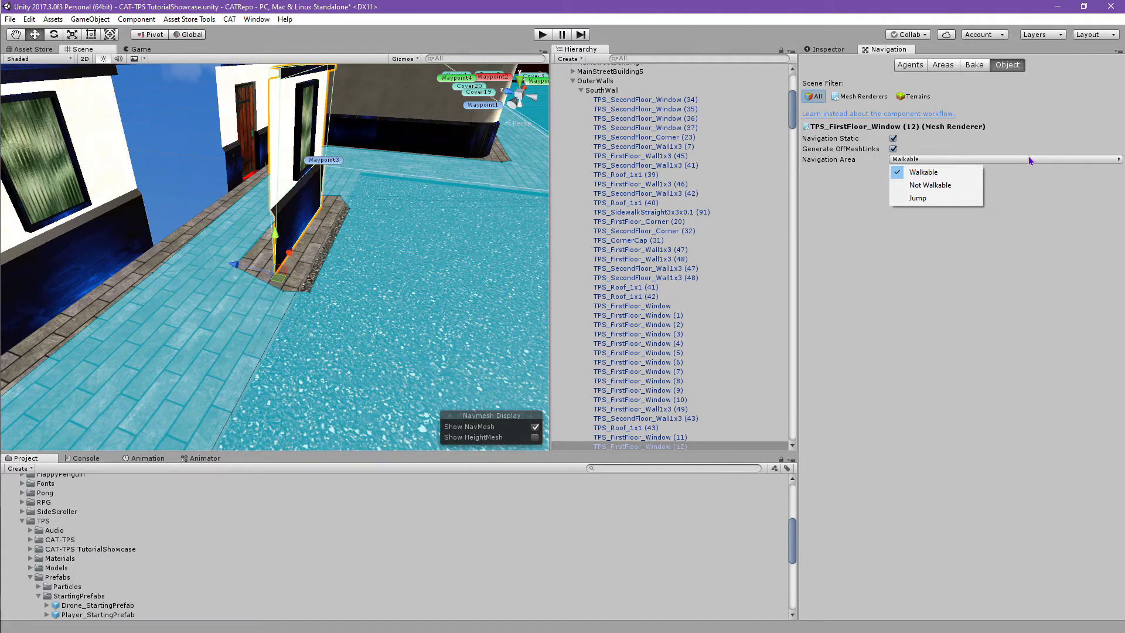
{"action": "left_click", "coordinate": [955, 184]}
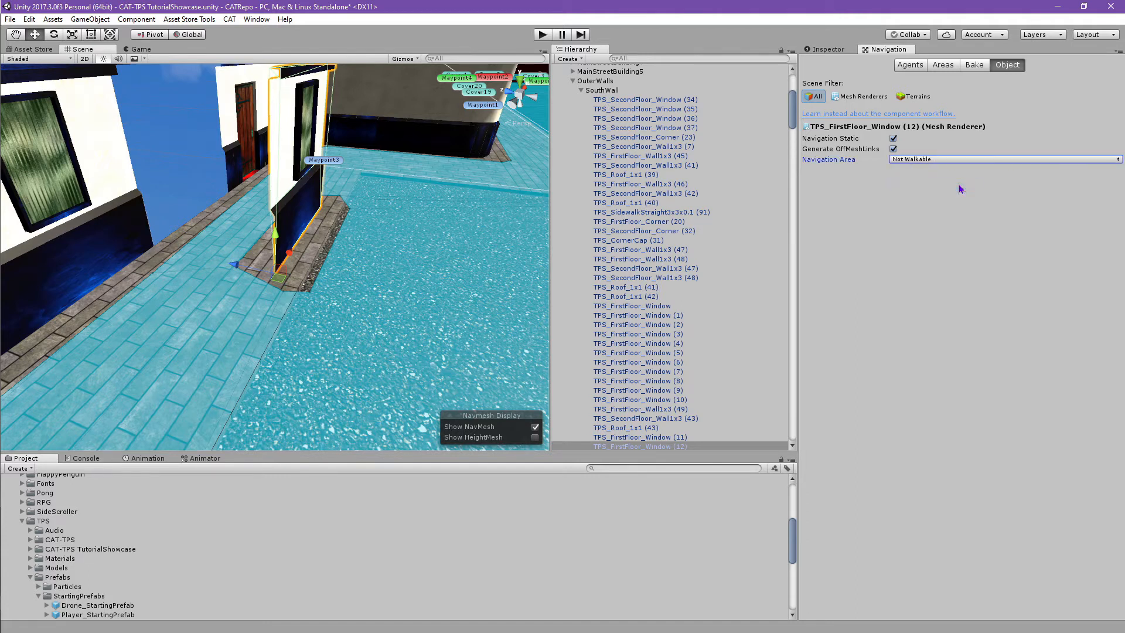
- Move the wall panel back into the building facade, rebake the NavMesh, and collapse the Environment hierarchy
{"action": "left_click", "coordinate": [972, 65]}
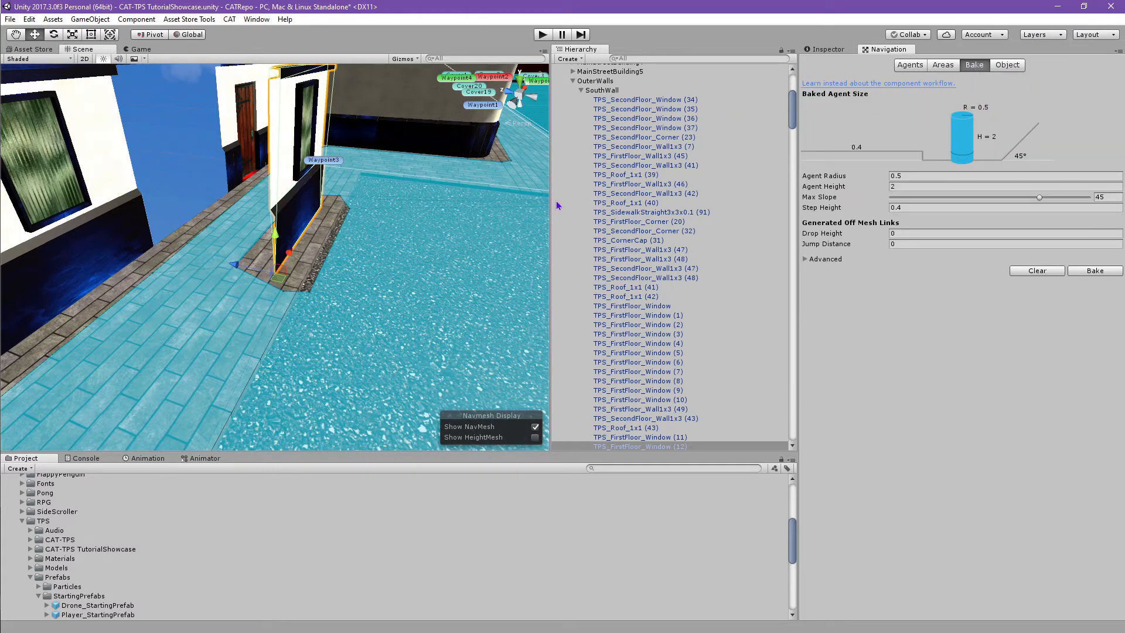
{"action": "left_click_drag", "start_coordinate": [289, 252], "coordinate": [163, 252]}
{"action": "left_click", "coordinate": [1077, 272]}
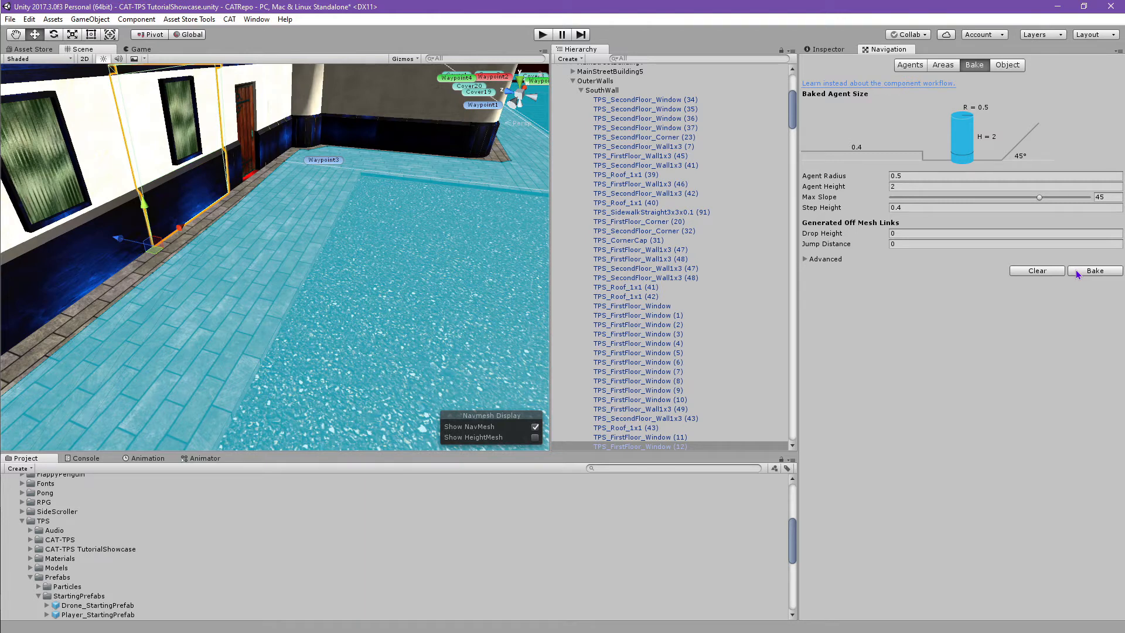
{"action": "left_click", "coordinate": [581, 90]}
{"action": "left_click", "coordinate": [564, 173]}
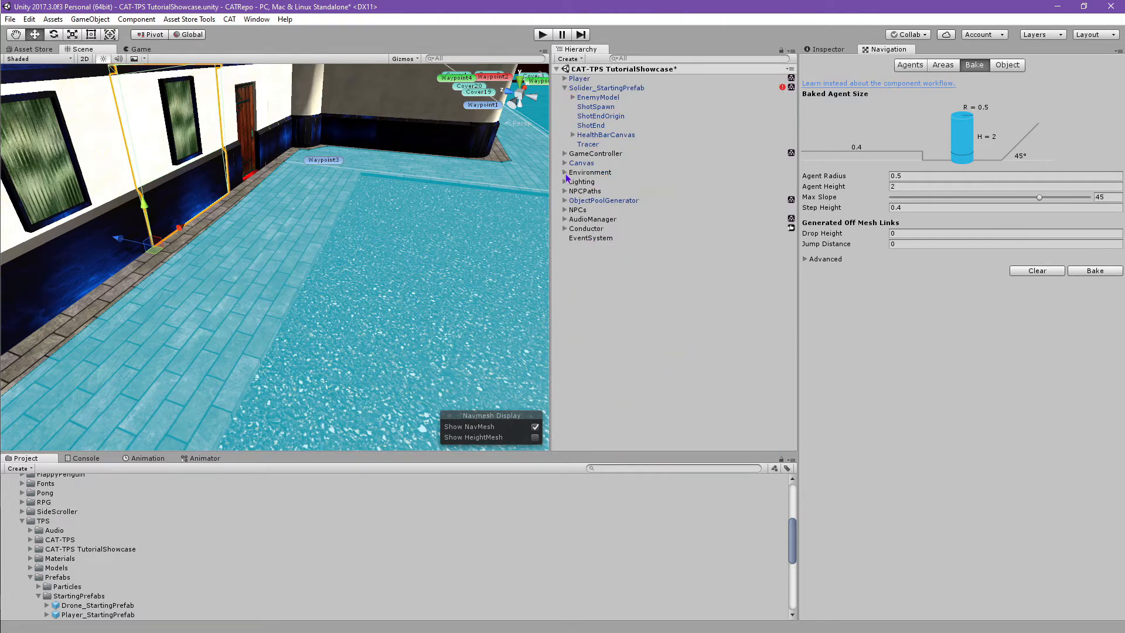
- Focus on Solider_StartingPrefab in the scene and add a new state to its State Machine
{"action": "double_click", "coordinate": [607, 88]}
{"action": "left_click_drag", "start_coordinate": [397, 230], "coordinate": [345, 226], "text": "alt"}
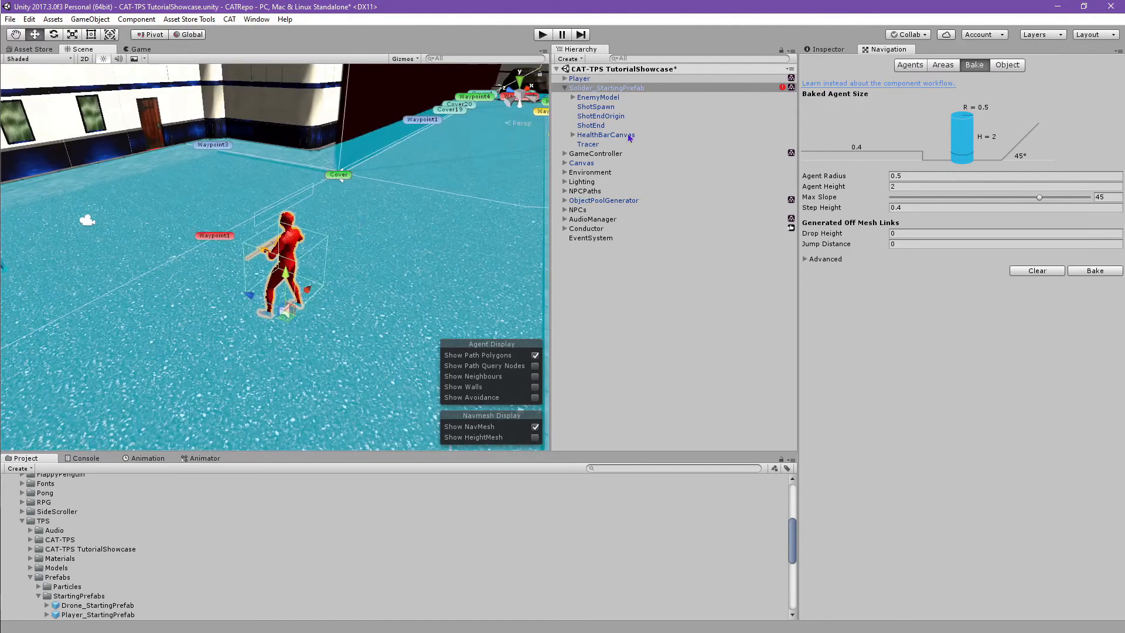
{"action": "left_click", "coordinate": [826, 50]}
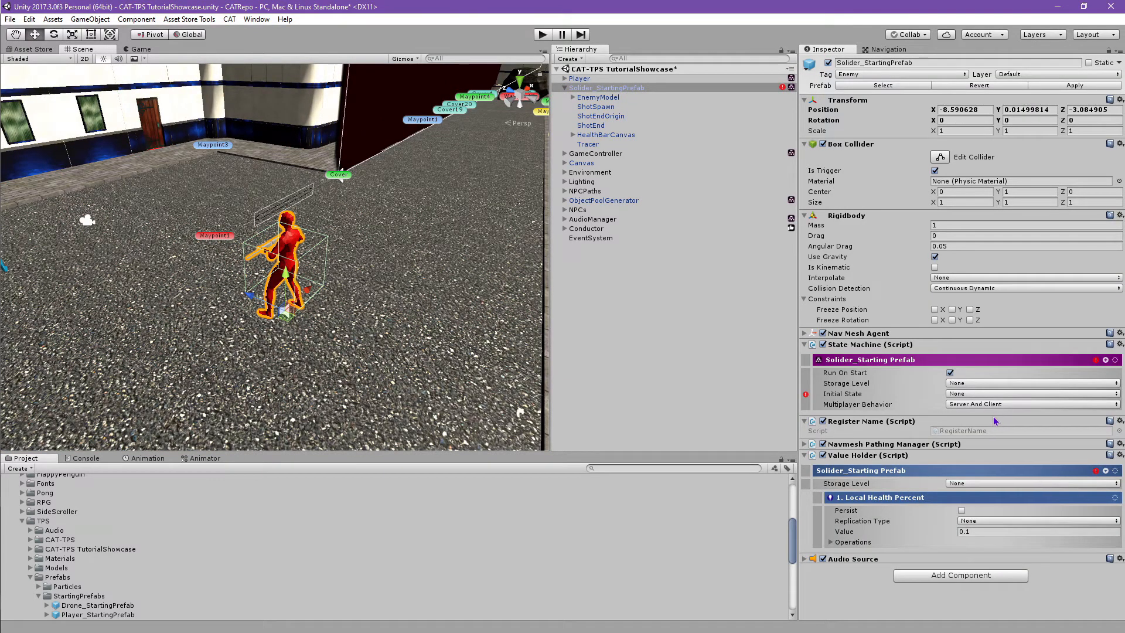
{"action": "left_click", "coordinate": [1114, 360]}
{"action": "mouse_move", "coordinate": [1109, 368]}
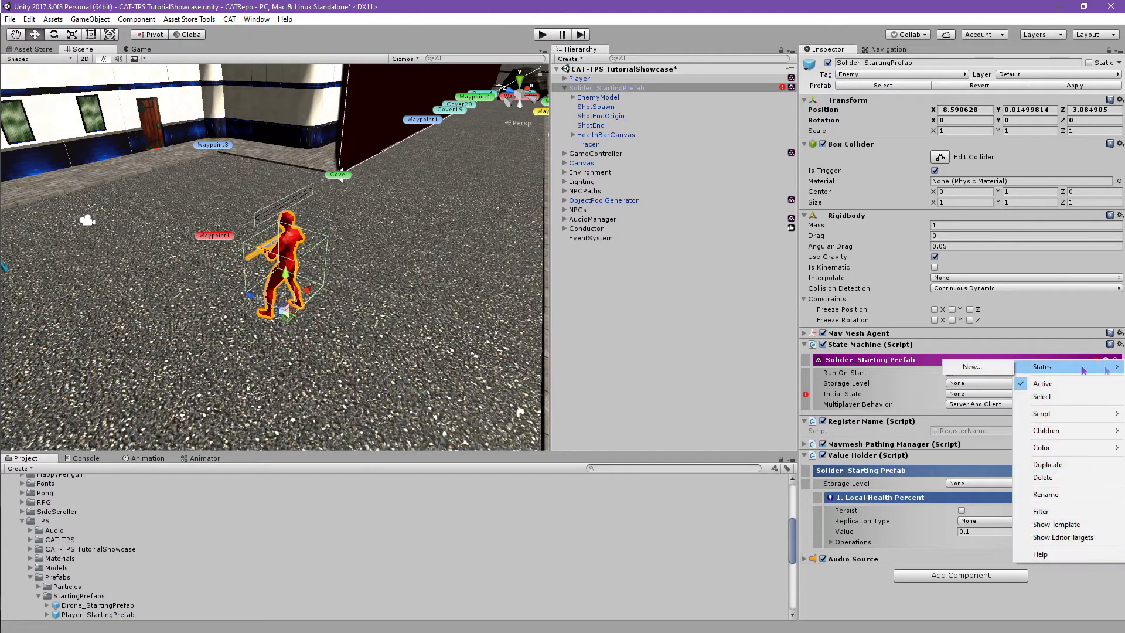
{"action": "left_click", "coordinate": [1000, 368]}
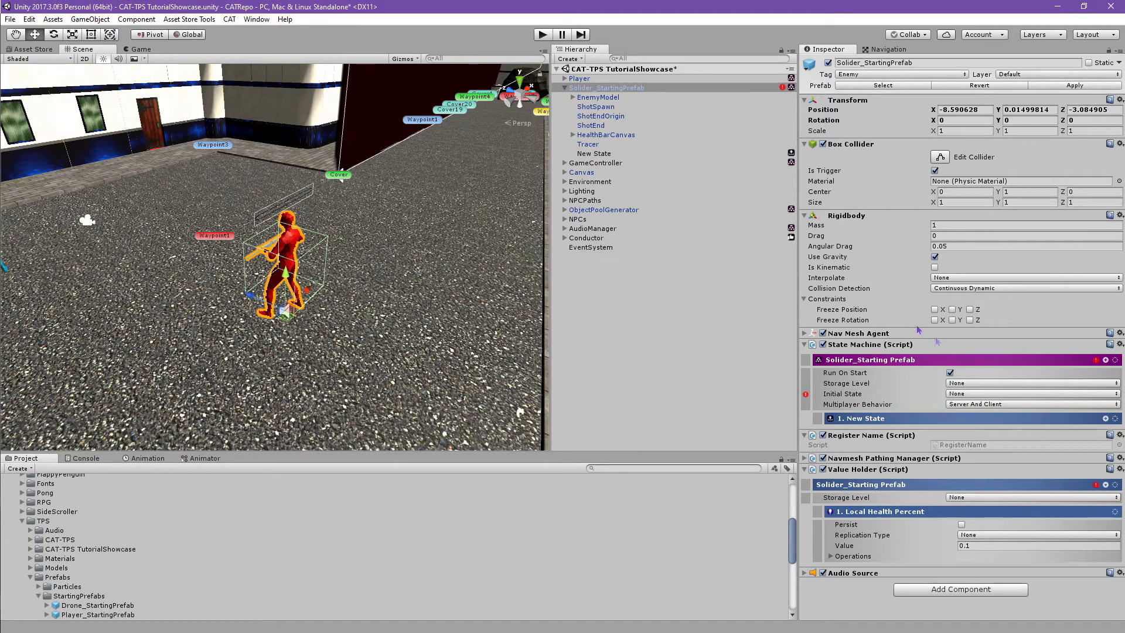
- Reset the new state's transform and rename the state InitializeStats
{"action": "left_click", "coordinate": [625, 155]}
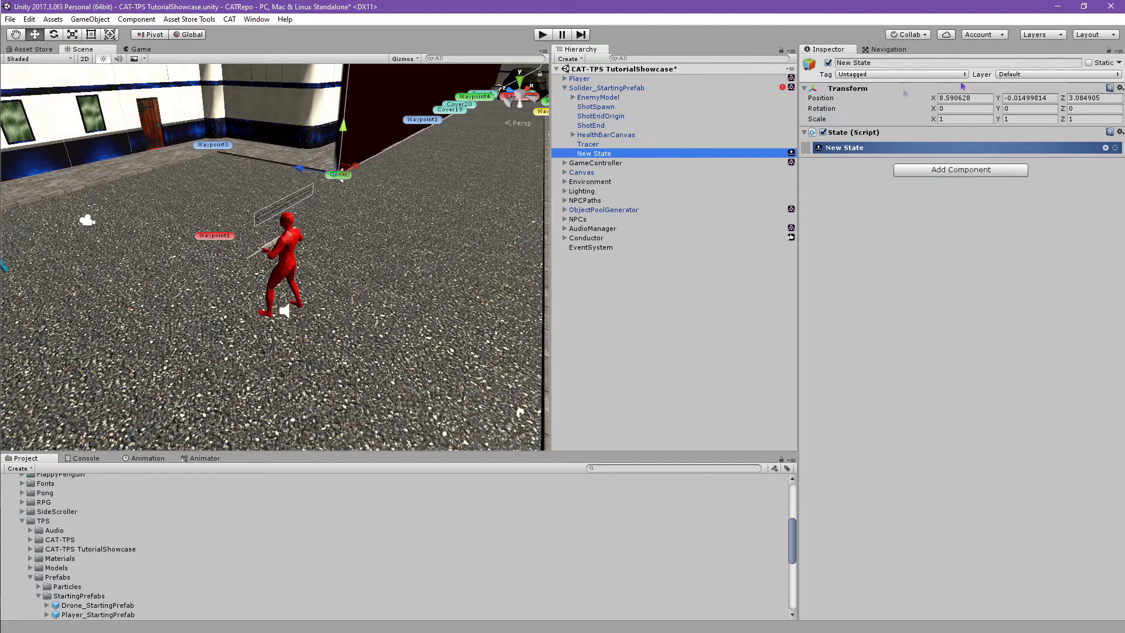
{"action": "left_click", "coordinate": [1120, 87]}
{"action": "left_click", "coordinate": [1019, 102]}
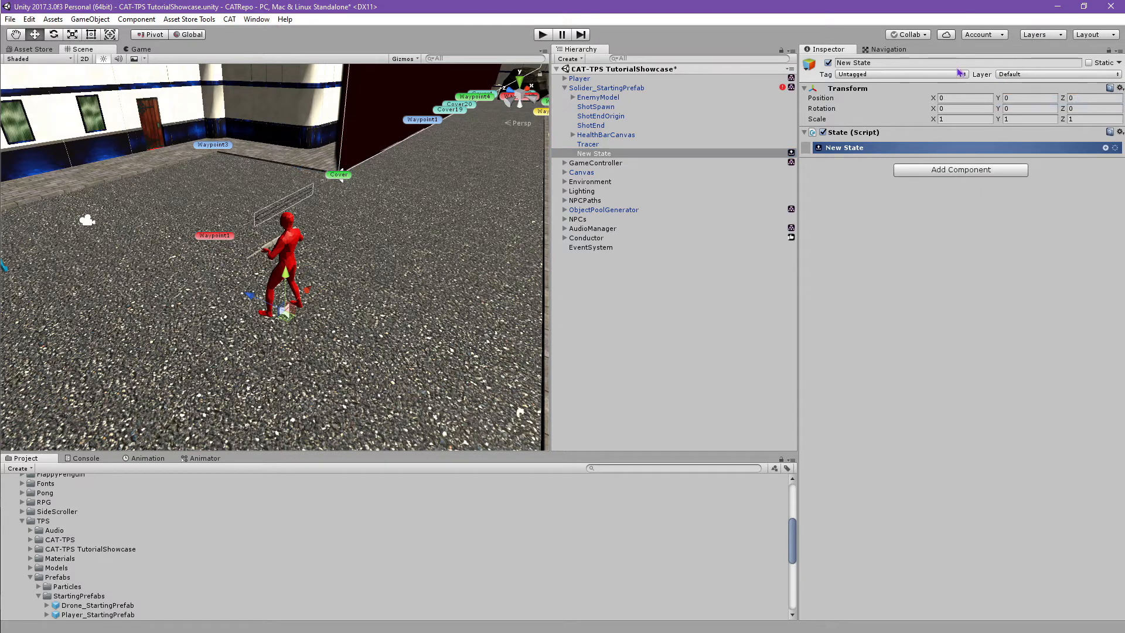
{"action": "left_click", "coordinate": [947, 64]}
{"action": "type", "text": "Initia"}
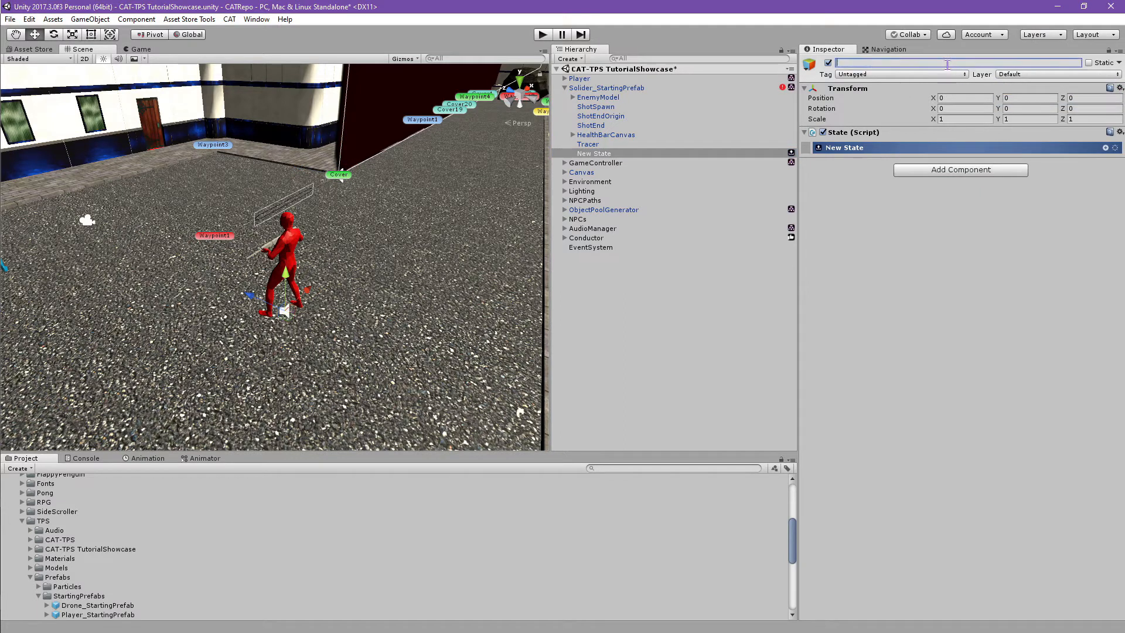
{"action": "type", "text": "l"}
{"action": "key", "text": "BackSpace"}
{"action": "type", "text": "lizeStats"}
{"action": "key", "text": "Return"}
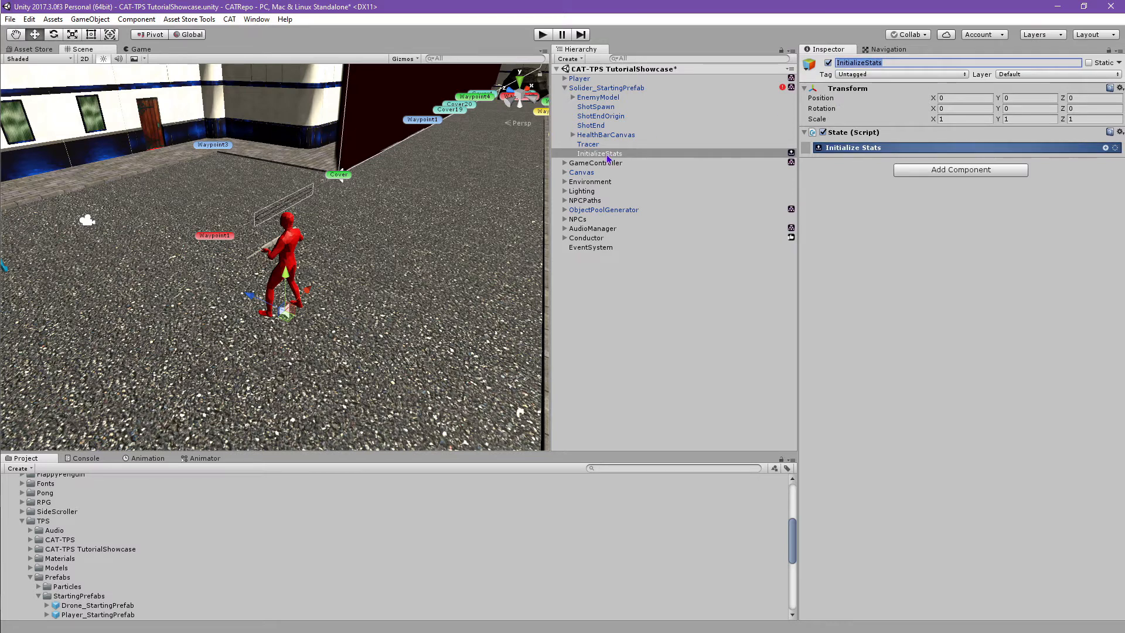
- Duplicate the InitializeStats state and name the copy PatrolArea
{"action": "left_click", "coordinate": [607, 154]}
{"action": "key", "text": "ctrl+d"}
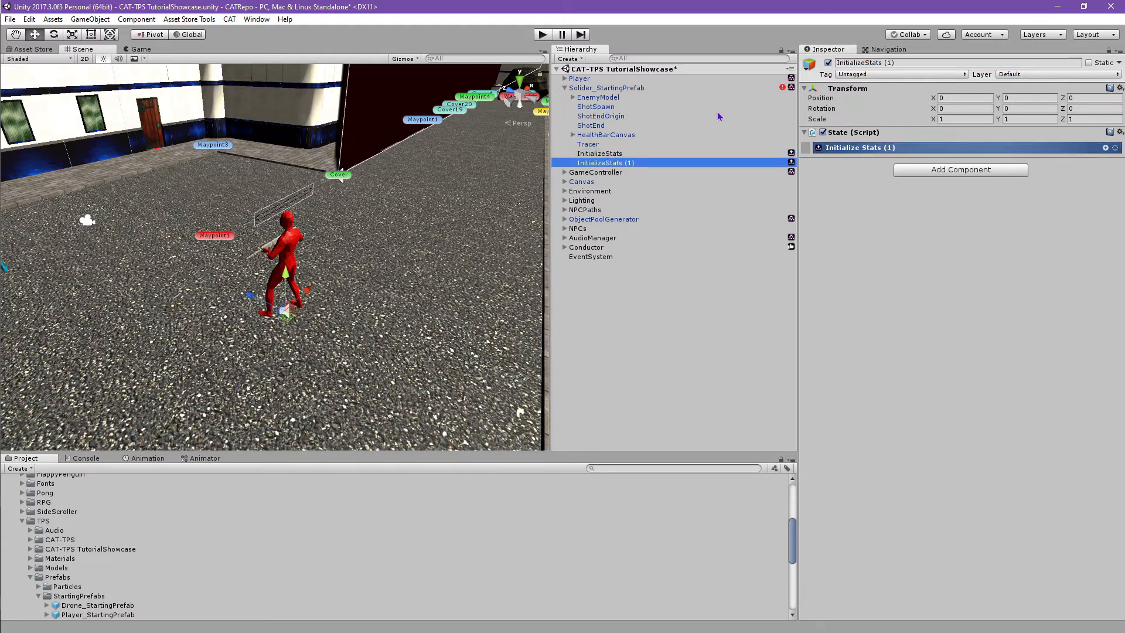
{"action": "left_click", "coordinate": [882, 64]}
{"action": "type", "text": "Pa"}
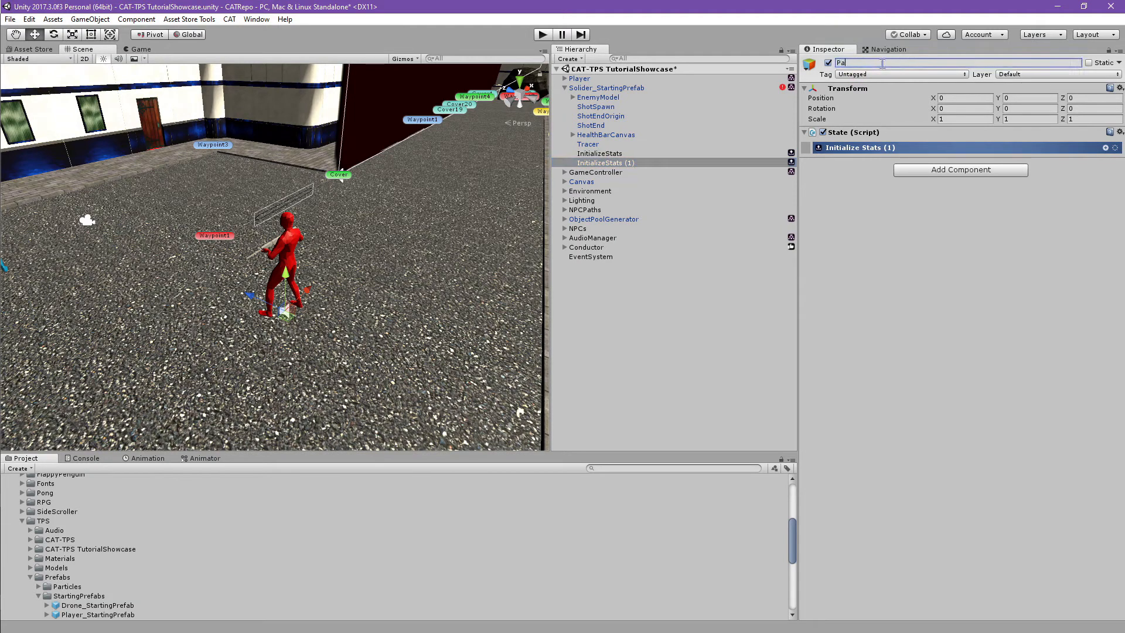
{"action": "type", "text": "trolArea"}
{"action": "key", "text": "Return"}
- Duplicate the PatrolArea state and name the copy TakeCover
{"action": "left_click", "coordinate": [618, 164]}
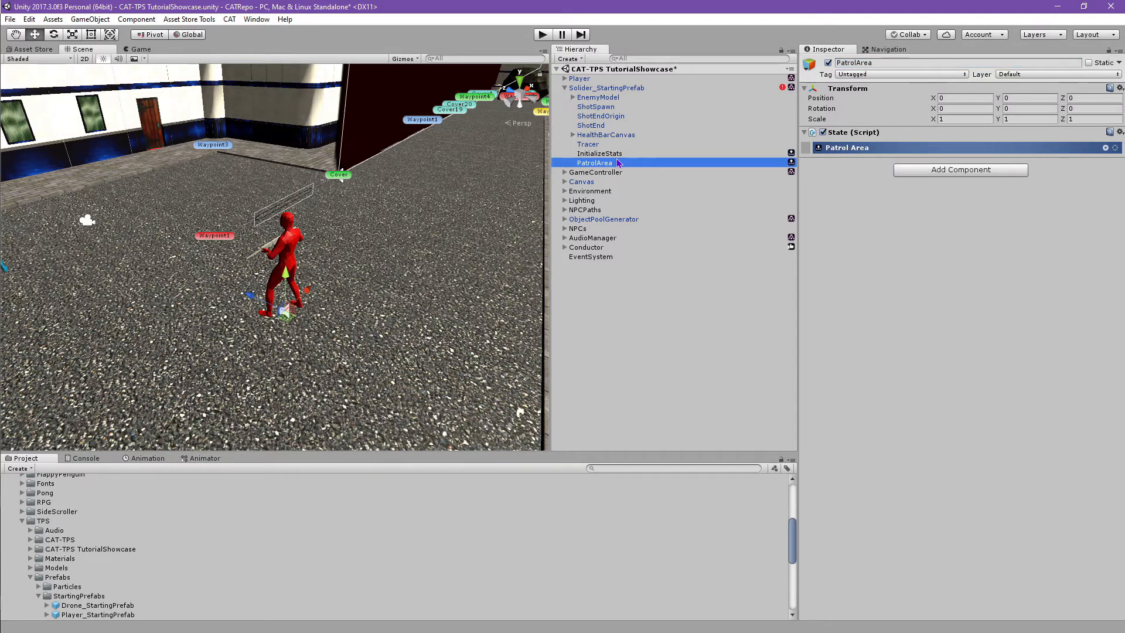
{"action": "key", "text": "ctrl+d"}
{"action": "left_click", "coordinate": [905, 59]}
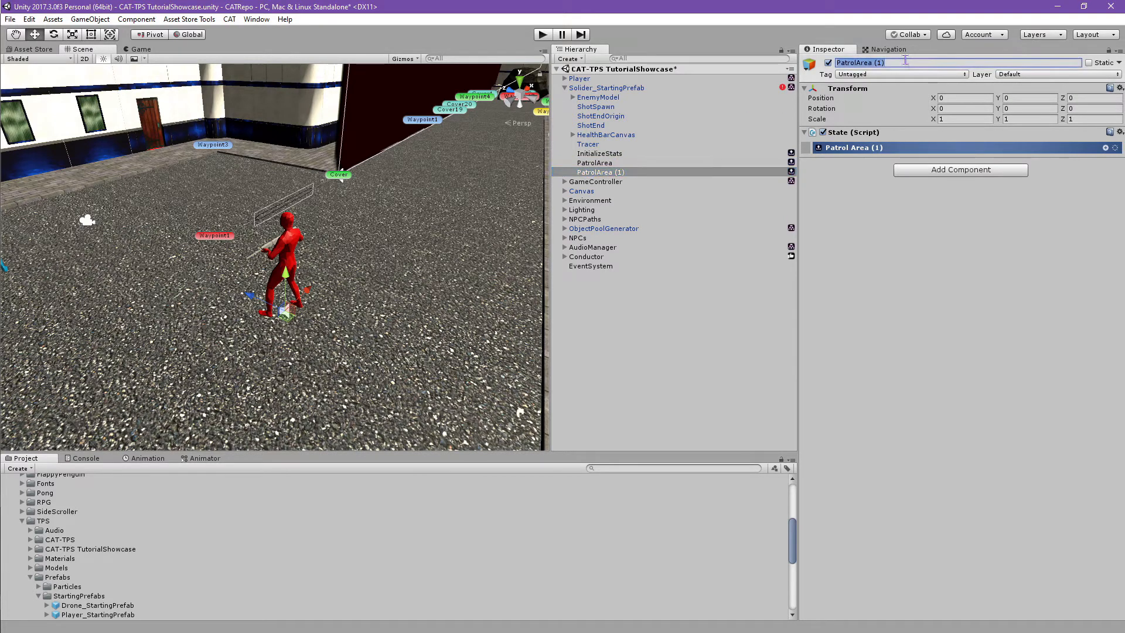
{"action": "type", "text": "Take"}
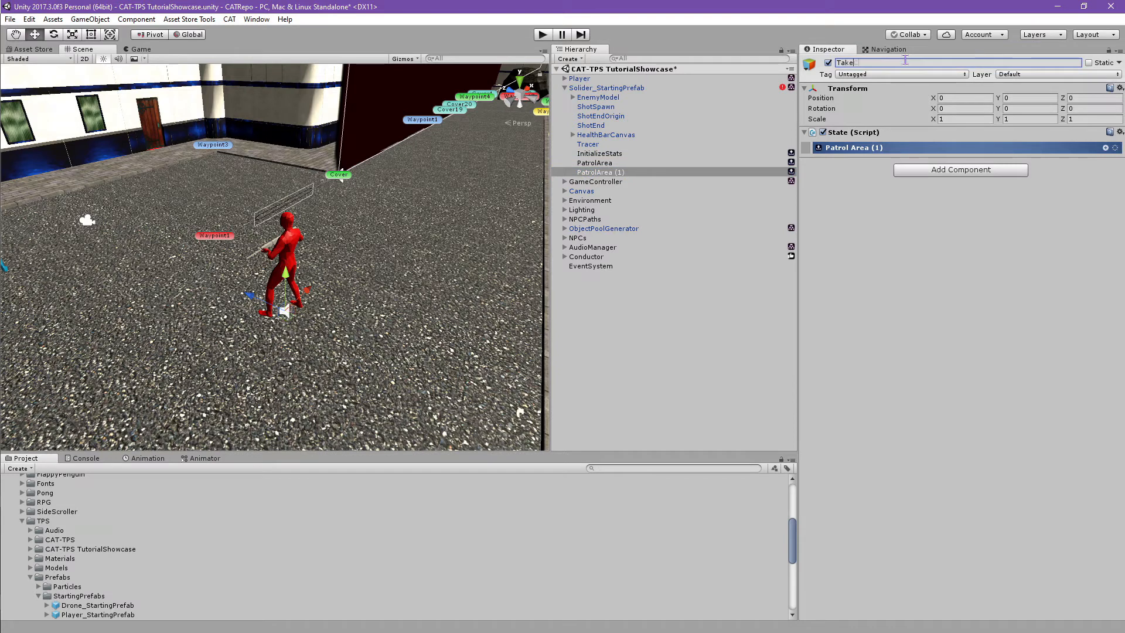
{"action": "type", "text": "Cover"}
{"action": "key", "text": "Return"}
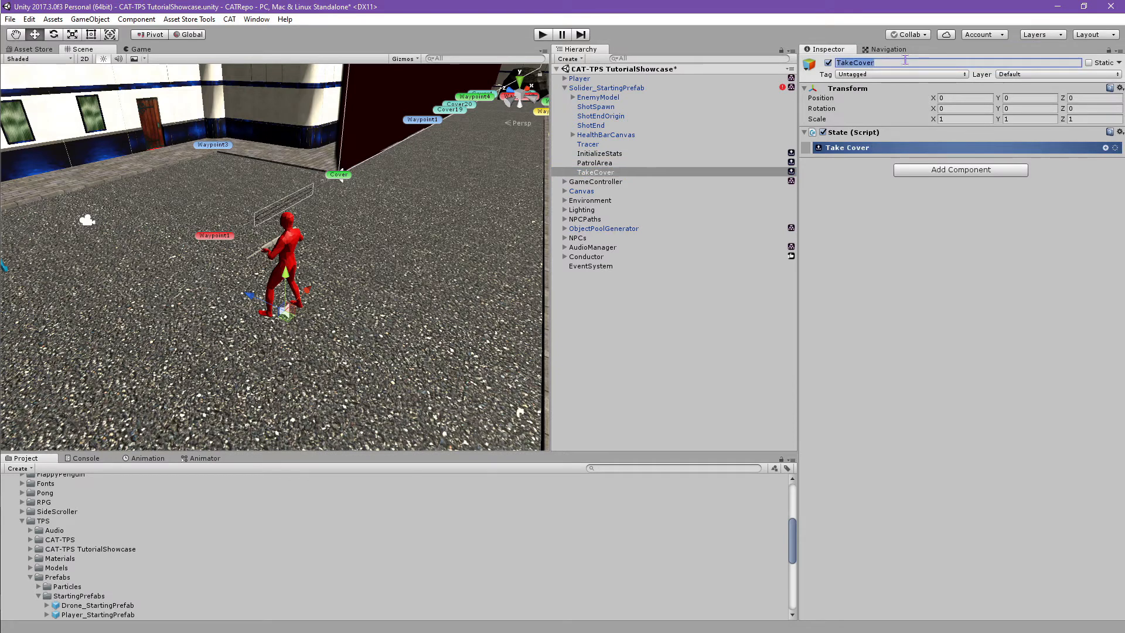
- Duplicate the TakeCover state and name the copy AskForCover
{"action": "left_click", "coordinate": [606, 173]}
{"action": "key", "text": "ctrl+d"}
{"action": "left_click", "coordinate": [882, 64]}
{"action": "type", "text": "AskFor"}
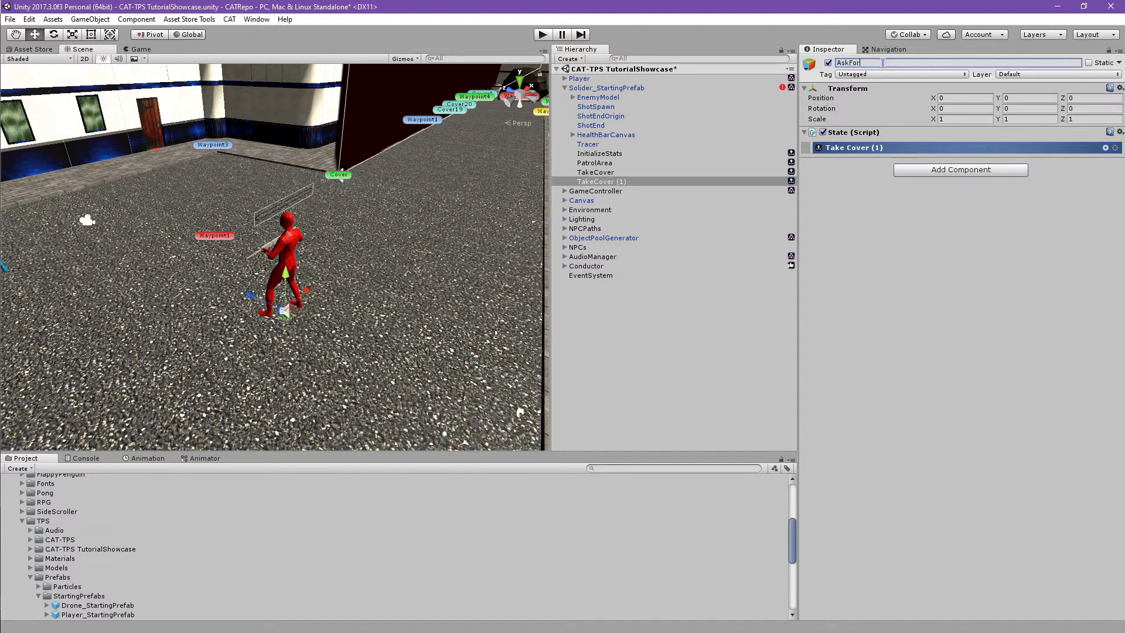
{"action": "type", "text": "Cover"}
{"action": "key", "text": "Return"}
- Duplicate the AskForCover state and name the copy AddBackCover
{"action": "left_click", "coordinate": [630, 183]}
{"action": "key", "text": "ctrl+d"}
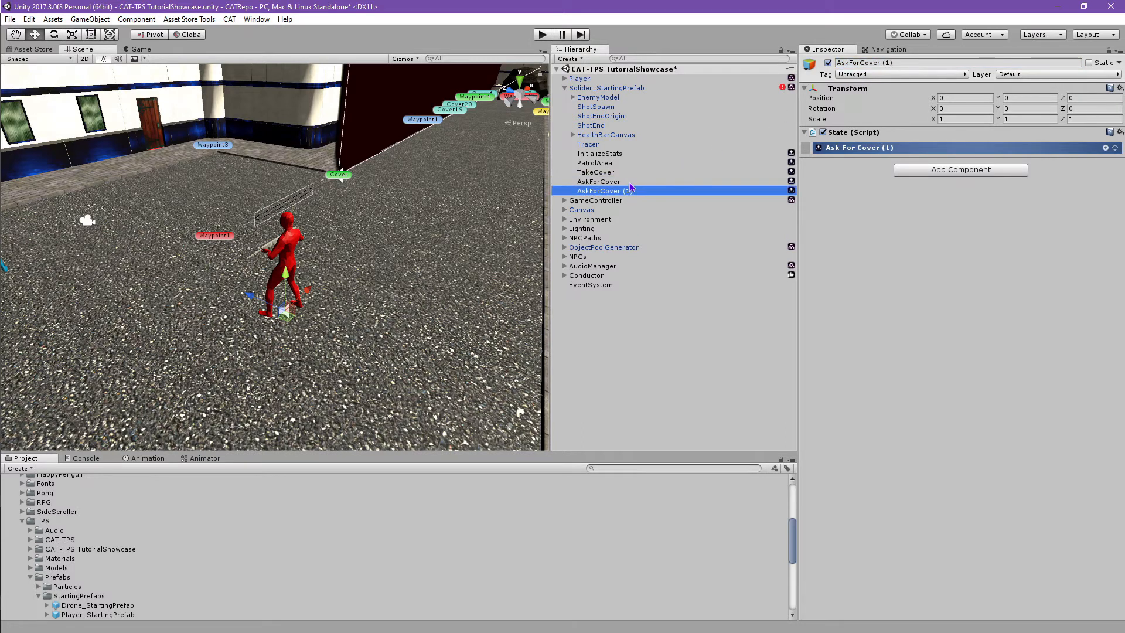
{"action": "left_click", "coordinate": [888, 63]}
{"action": "type", "text": "Add"}
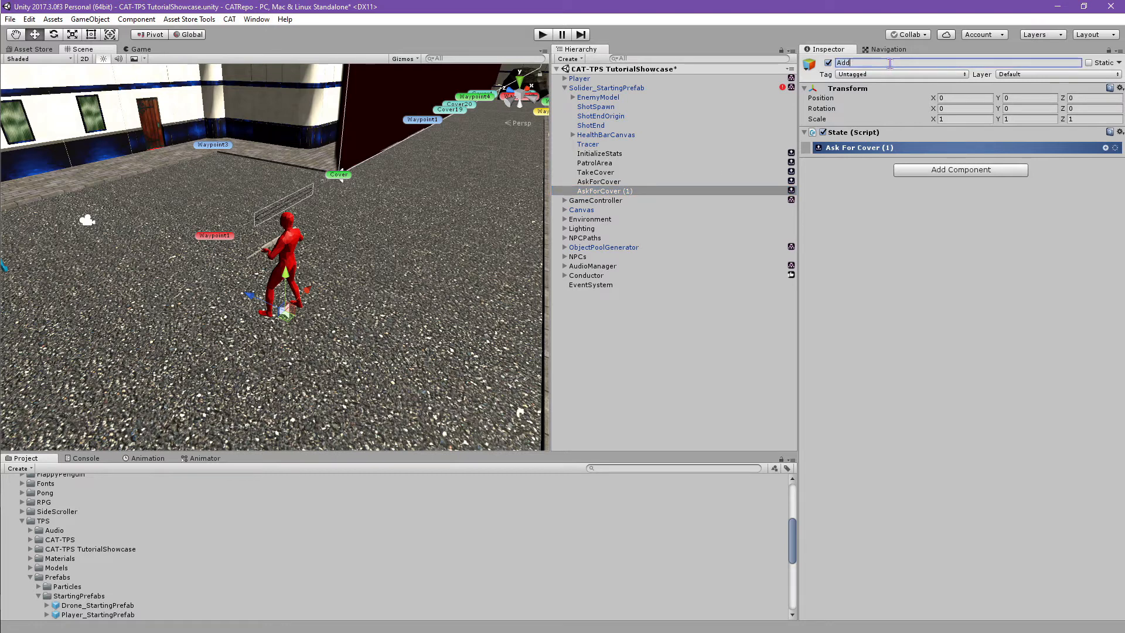
{"action": "type", "text": "BackCover"}
{"action": "key", "text": "Return"}
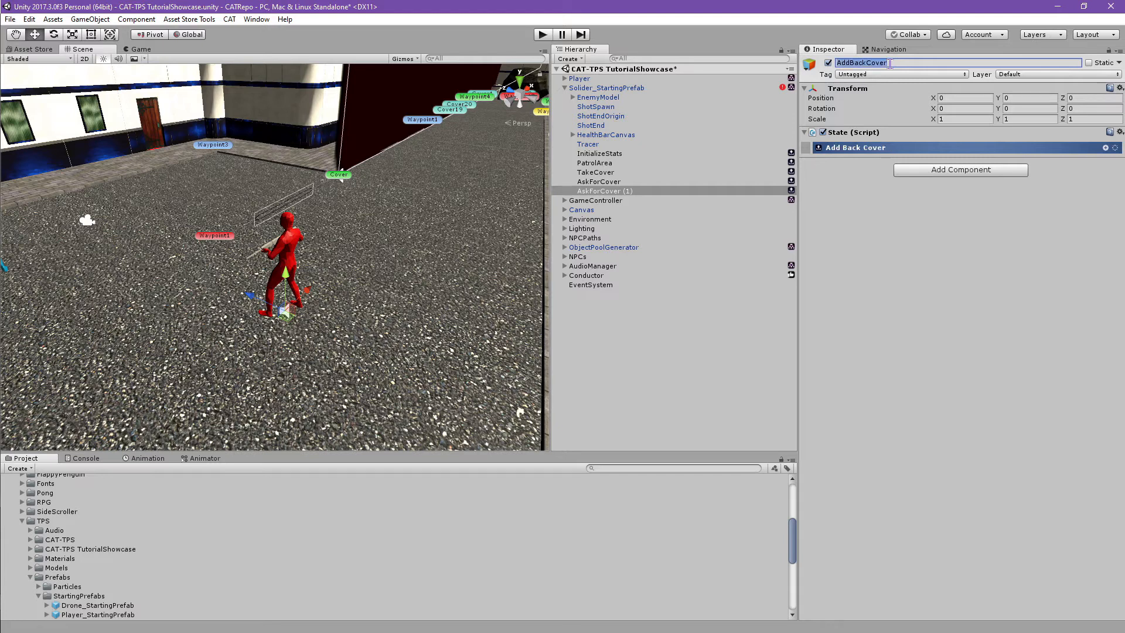
- Duplicate the AddBackCover state and name the copy StandAndFight
{"action": "left_click", "coordinate": [628, 190]}
{"action": "key", "text": "ctrl+d"}
{"action": "left_click", "coordinate": [886, 60]}
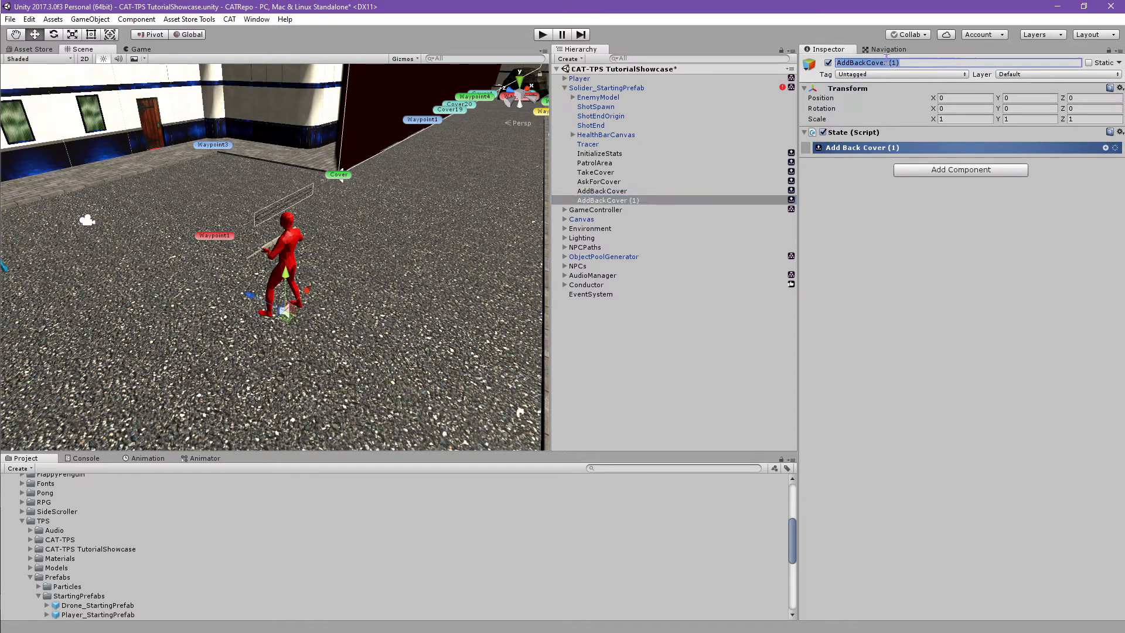
{"action": "type", "text": "StandAd"}
{"action": "key", "text": "BackSpace"}
{"action": "type", "text": "ndFight"}
- Duplicate the StandAndFight state and name the copy AttackFromCover
{"action": "left_click", "coordinate": [617, 201]}
{"action": "key", "text": "ctrl+d"}
{"action": "left_click", "coordinate": [936, 63]}
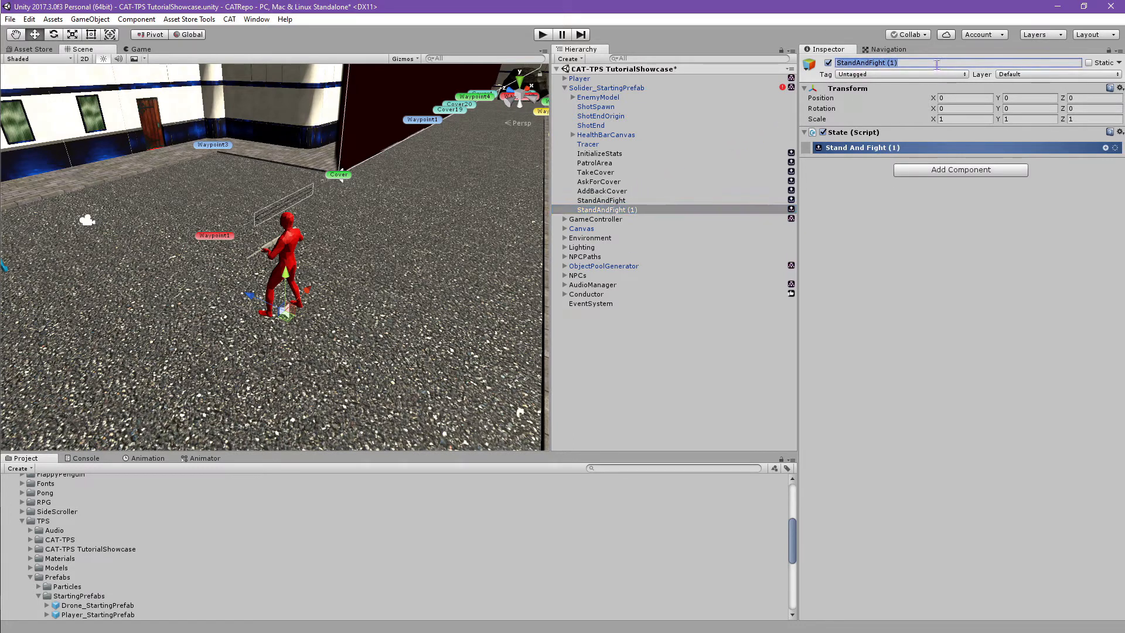
{"action": "type", "text": "AttackFromCover"}
{"action": "key", "text": "Return"}
- Duplicate the AttackFromCover state and name the copy Charge
{"action": "left_click", "coordinate": [633, 211]}
{"action": "key", "text": "ctrl+d"}
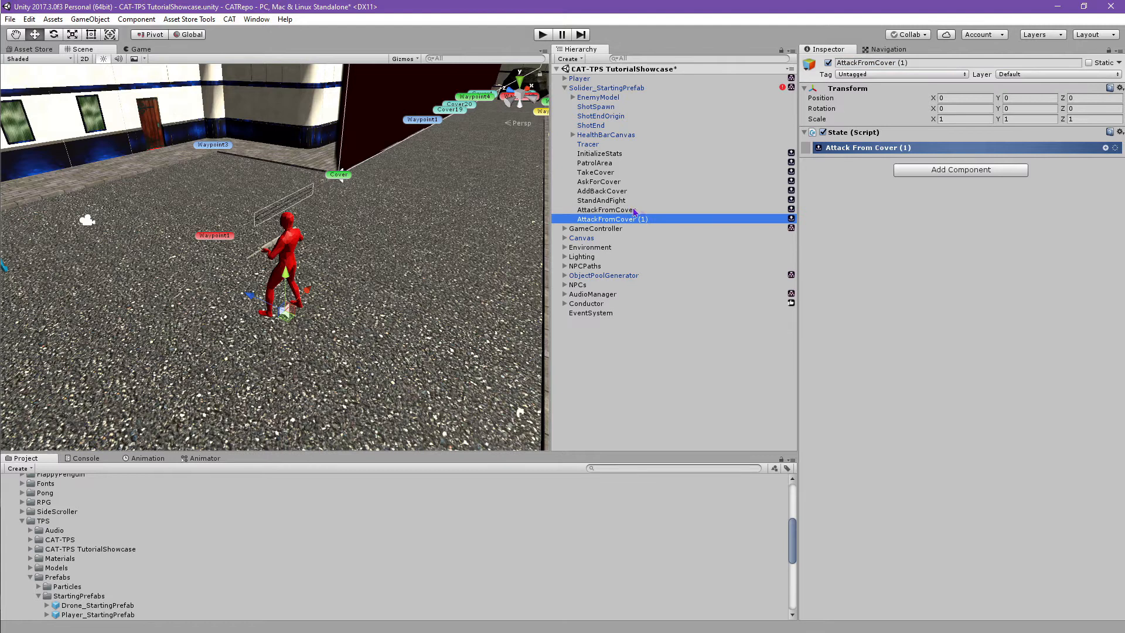
{"action": "left_click", "coordinate": [890, 63]}
{"action": "type", "text": "Charge"}
{"action": "key", "text": "Return"}
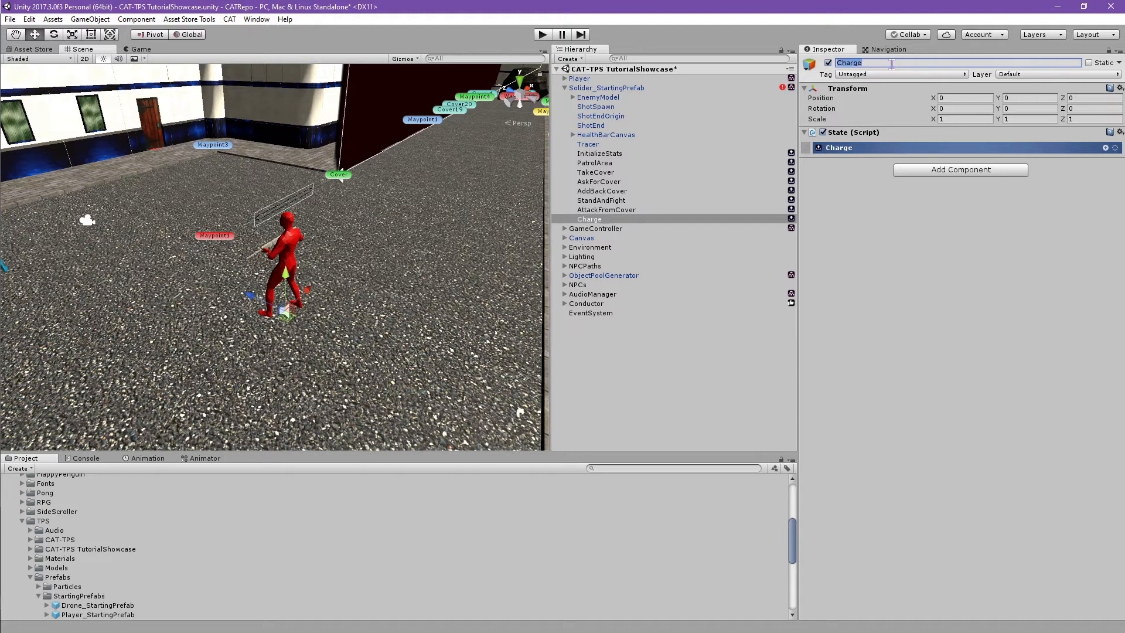
- Duplicate the Charge state and name the copy Death
{"action": "left_click", "coordinate": [618, 219]}
{"action": "key", "text": "ctrl+d"}
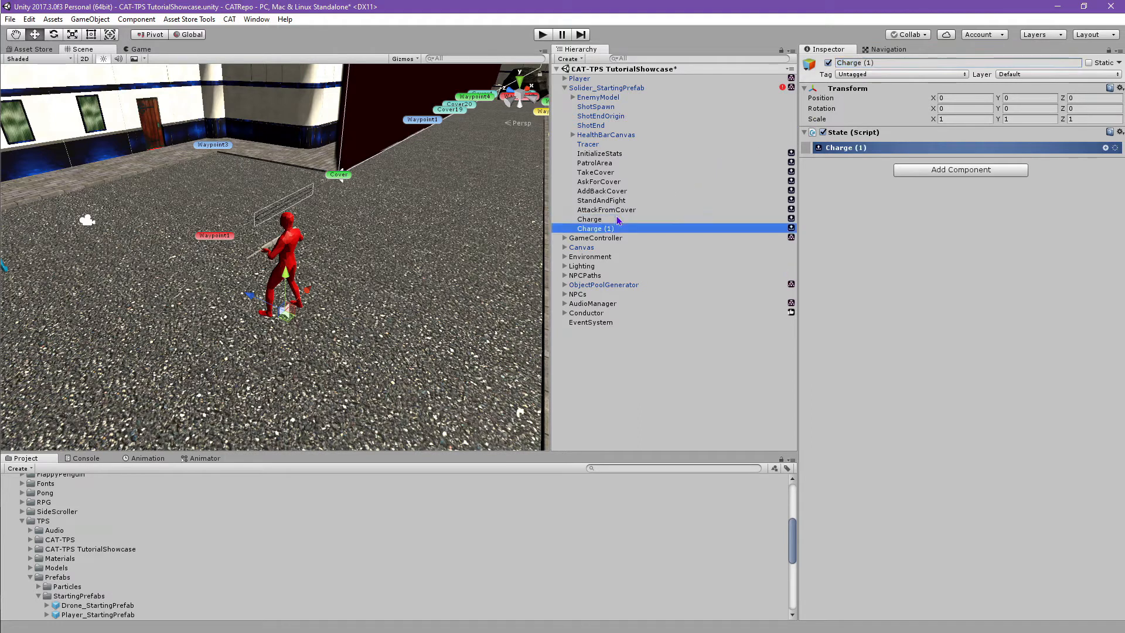
{"action": "left_click", "coordinate": [854, 63]}
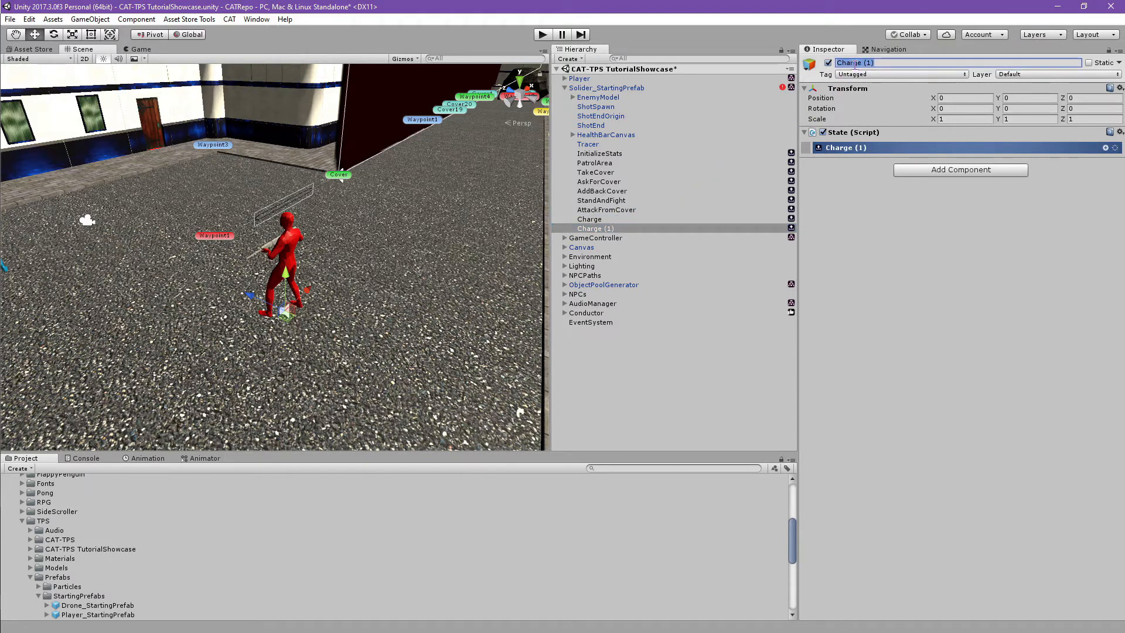
{"action": "type", "text": "Death"}
{"action": "key", "text": "Return"}
- Add a Bool value as a child of the Value Holder on Solider_StartingPrefab
{"action": "left_click", "coordinate": [614, 155]}
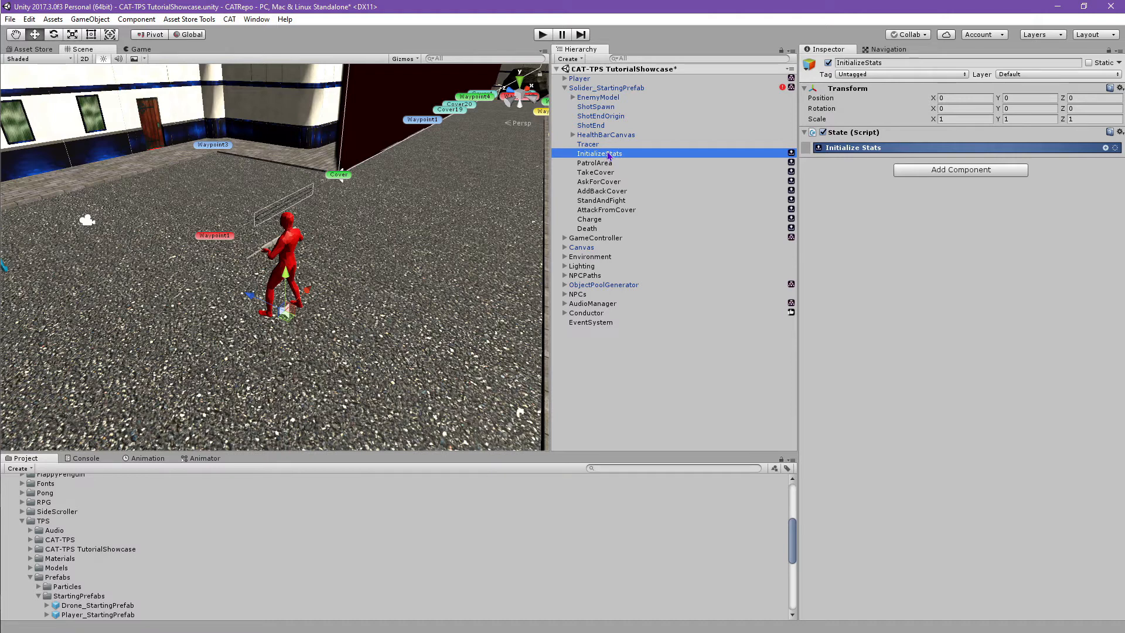
{"action": "left_click", "coordinate": [620, 89]}
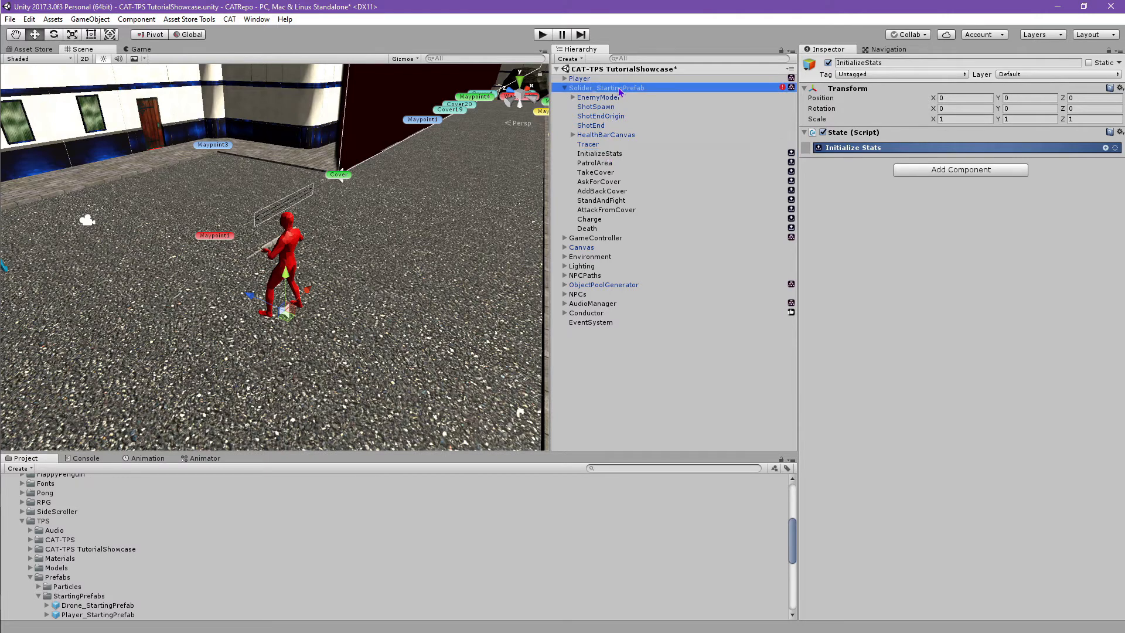
{"action": "scroll", "coordinate": [1015, 442], "scroll_direction": "down", "scroll_amount": 3}
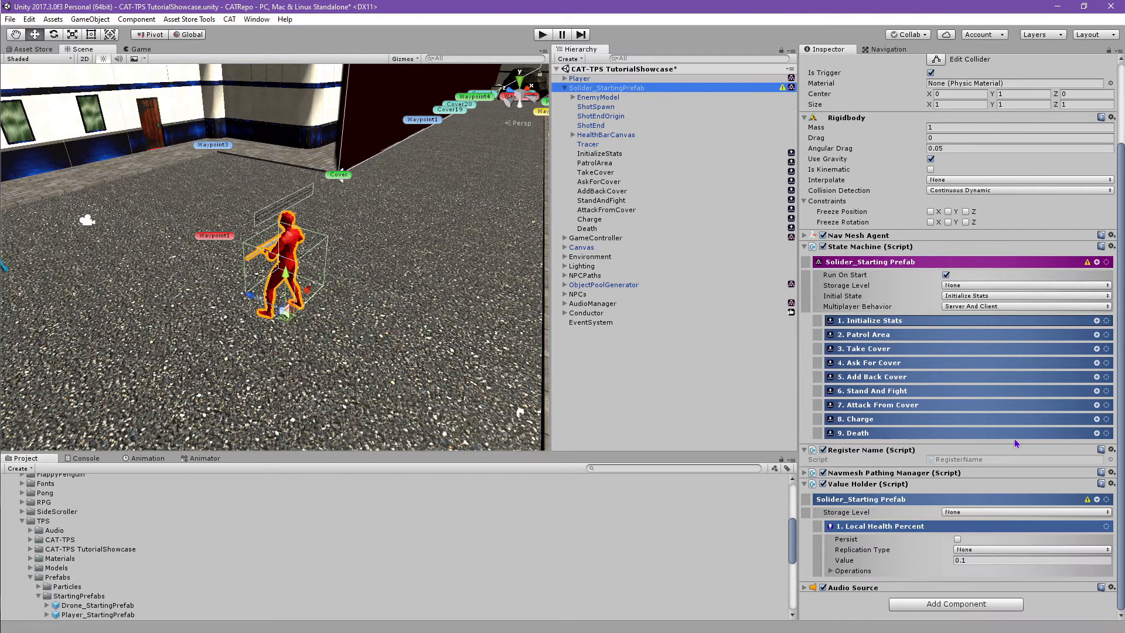
{"action": "left_click", "coordinate": [1096, 500]}
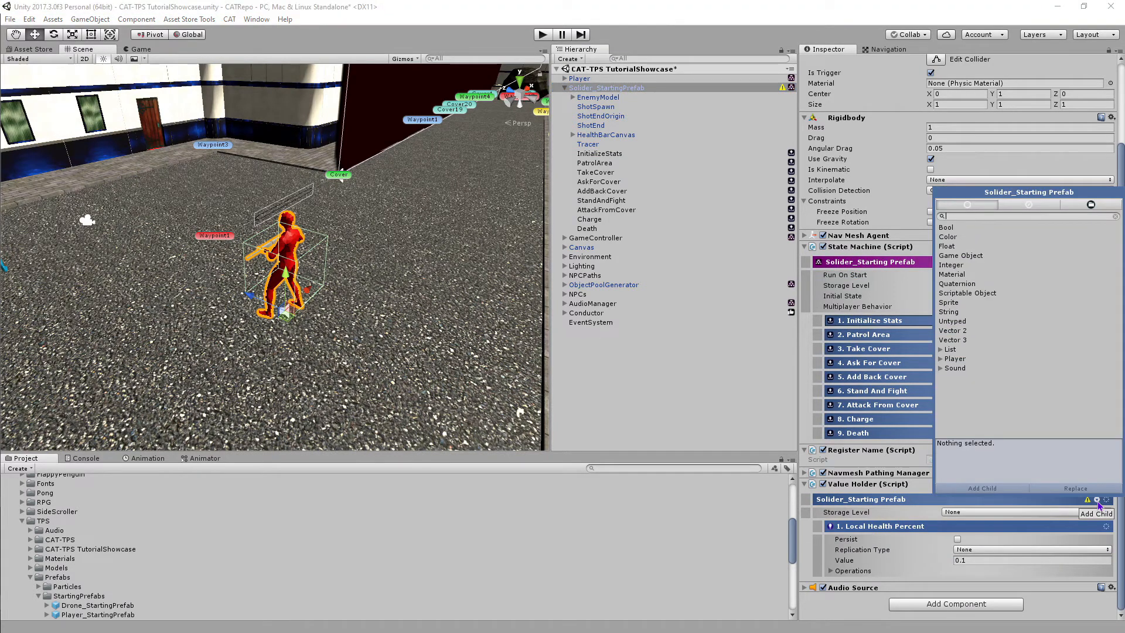
{"action": "left_click", "coordinate": [954, 229]}
{"action": "left_click", "coordinate": [1001, 488]}
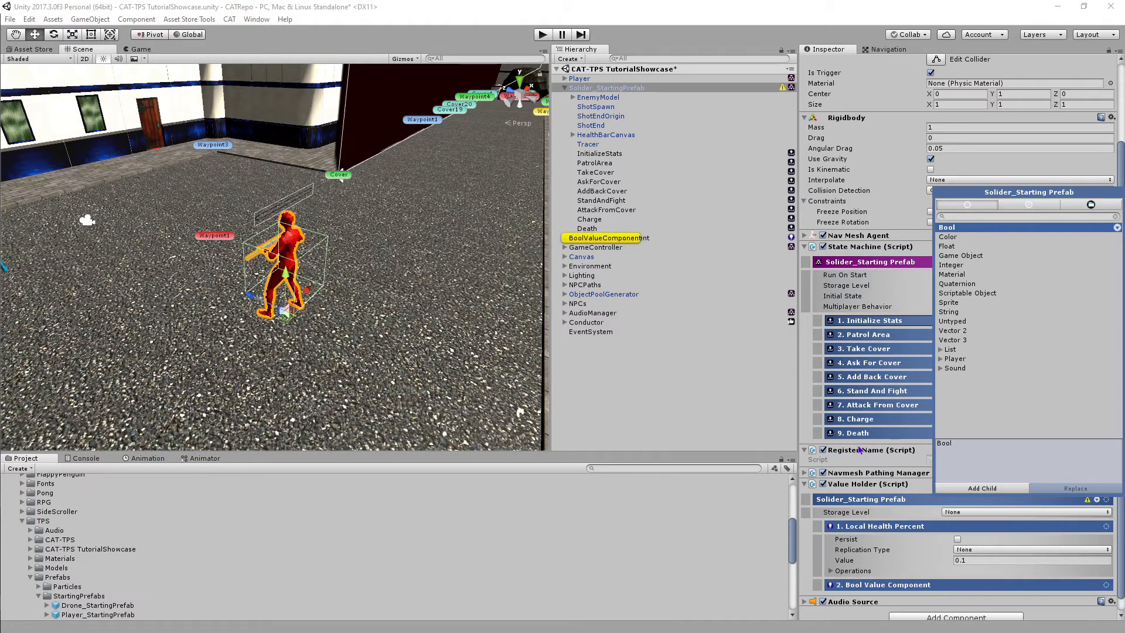
- Reset the new Bool value's transform, rename it HasWaypoints and expand its settings
{"action": "left_click", "coordinate": [626, 240]}
{"action": "left_click", "coordinate": [627, 240]}
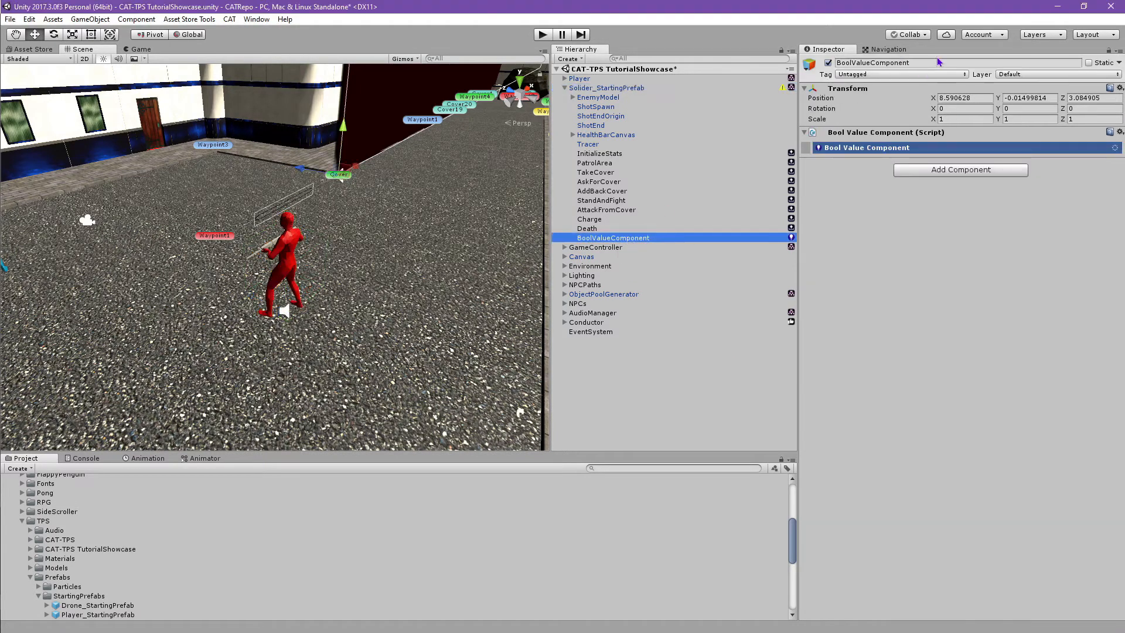
{"action": "left_click", "coordinate": [1119, 88]}
{"action": "left_click", "coordinate": [1120, 102]}
{"action": "left_click", "coordinate": [942, 63]}
{"action": "type", "text": "HasWay"}
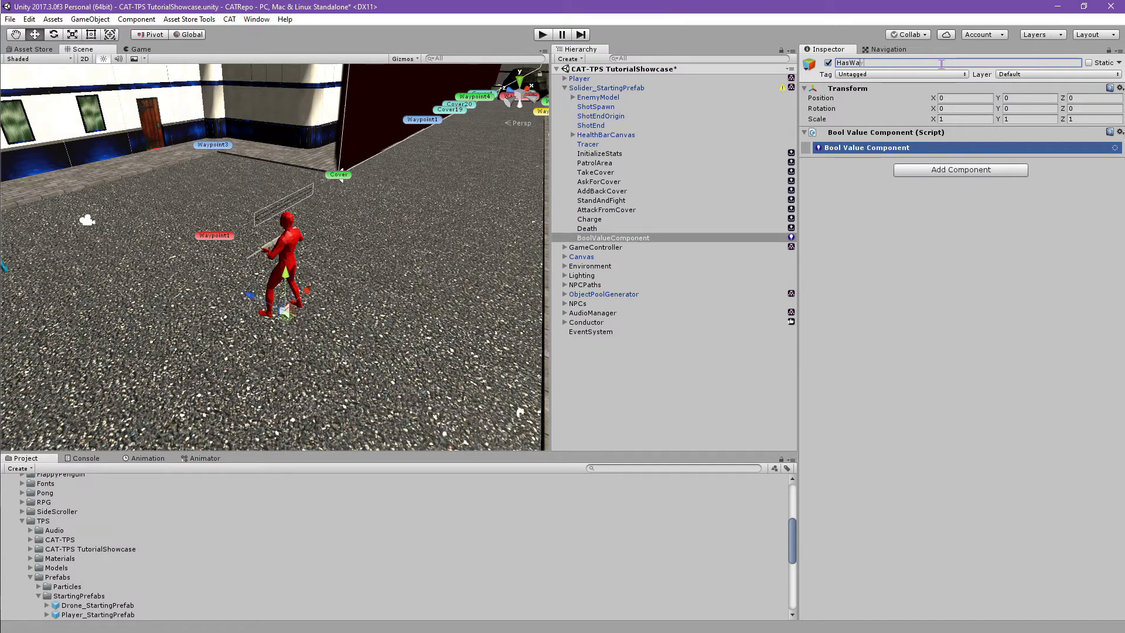
{"action": "type", "text": "points"}
{"action": "key", "text": "Return"}
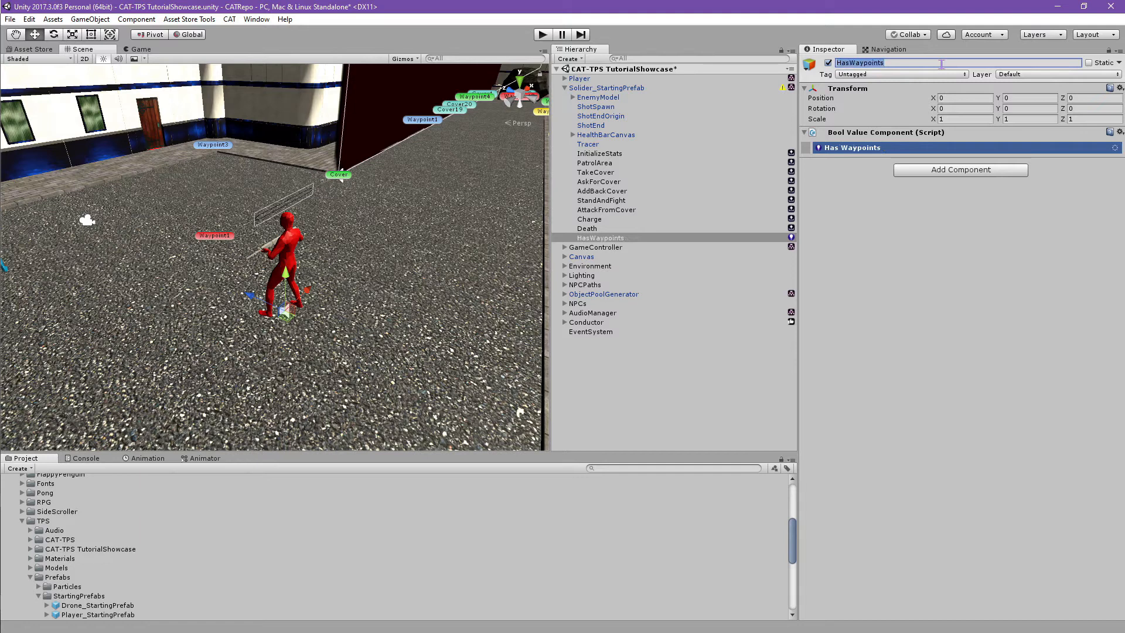
{"action": "left_click", "coordinate": [879, 147]}
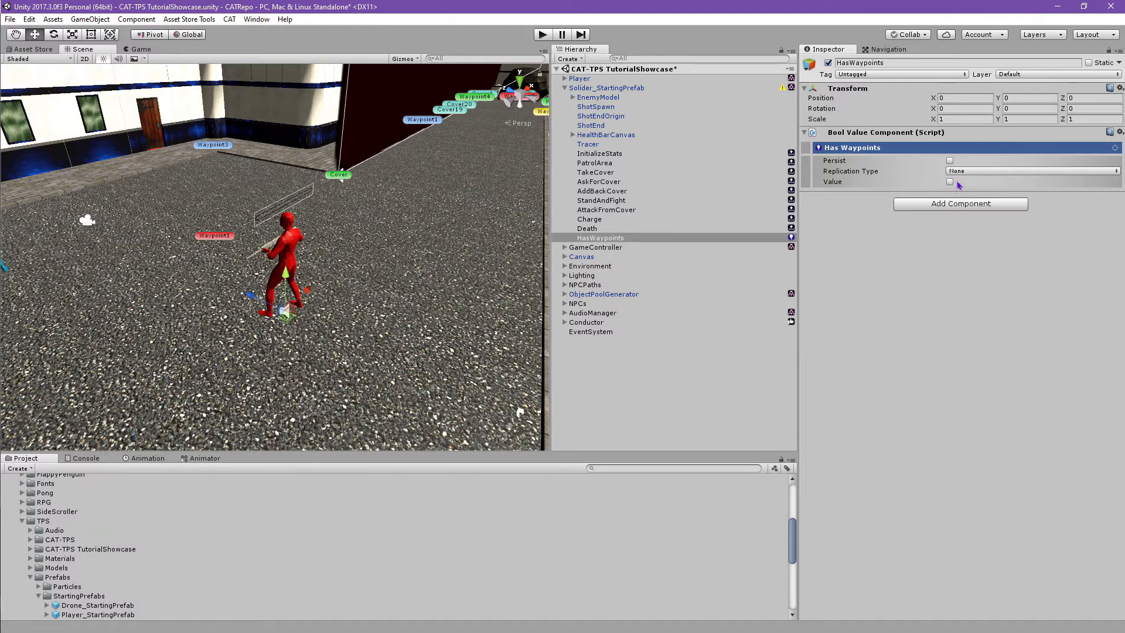
- Add an Integer value as a child of the Value Holder on Solider_StartingPrefab
{"action": "left_click", "coordinate": [660, 88]}
{"action": "scroll", "coordinate": [1027, 299], "scroll_direction": "down", "scroll_amount": 5}
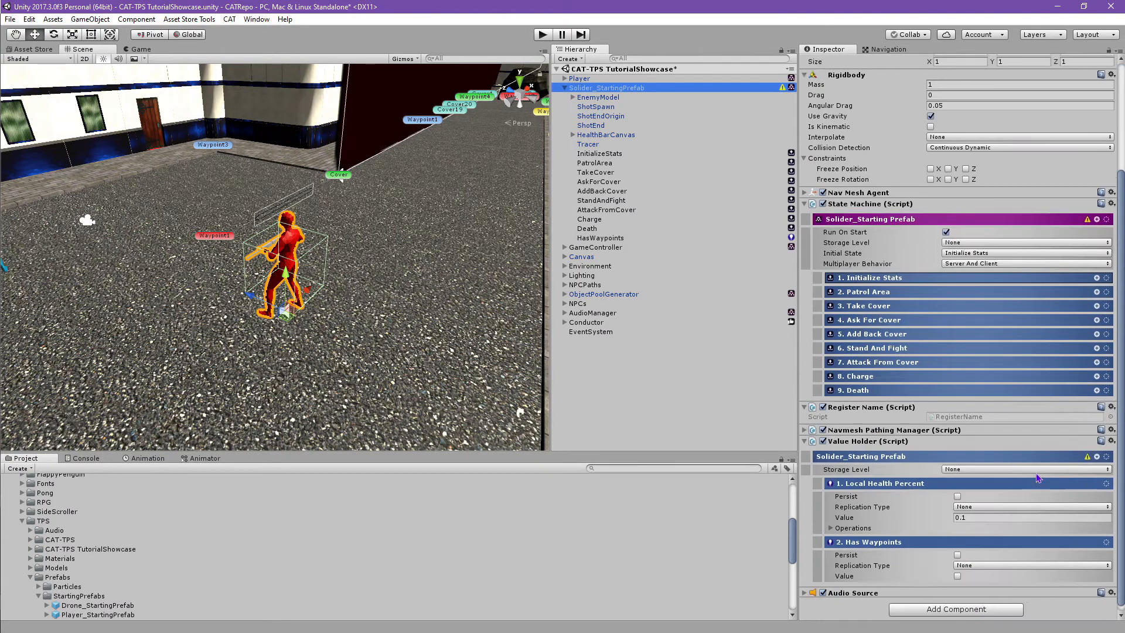
{"action": "left_click", "coordinate": [1097, 452]}
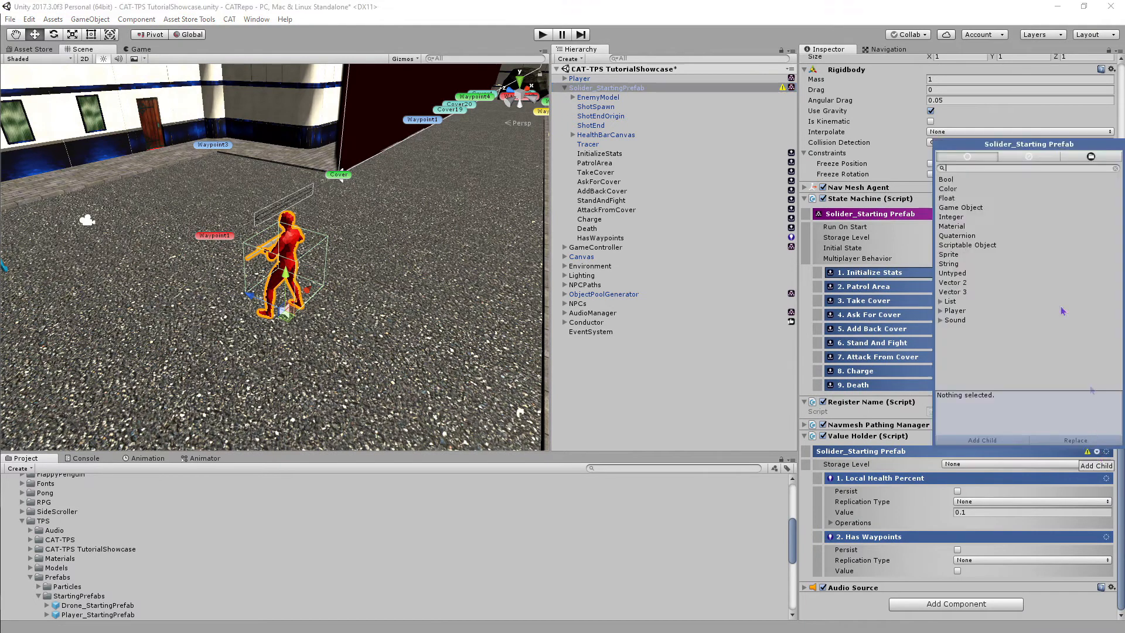
{"action": "left_click", "coordinate": [960, 220]}
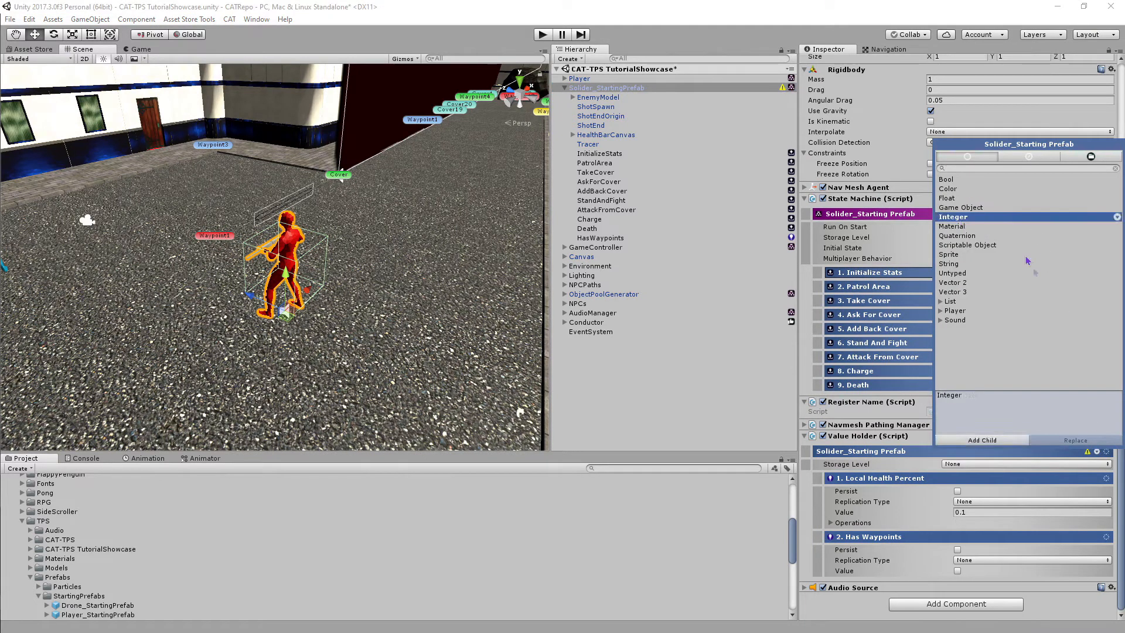
{"action": "left_click", "coordinate": [996, 440]}
- Reset the new Integer value's transform and rename it WaypointID
{"action": "left_click", "coordinate": [642, 248]}
{"action": "left_click", "coordinate": [641, 249]}
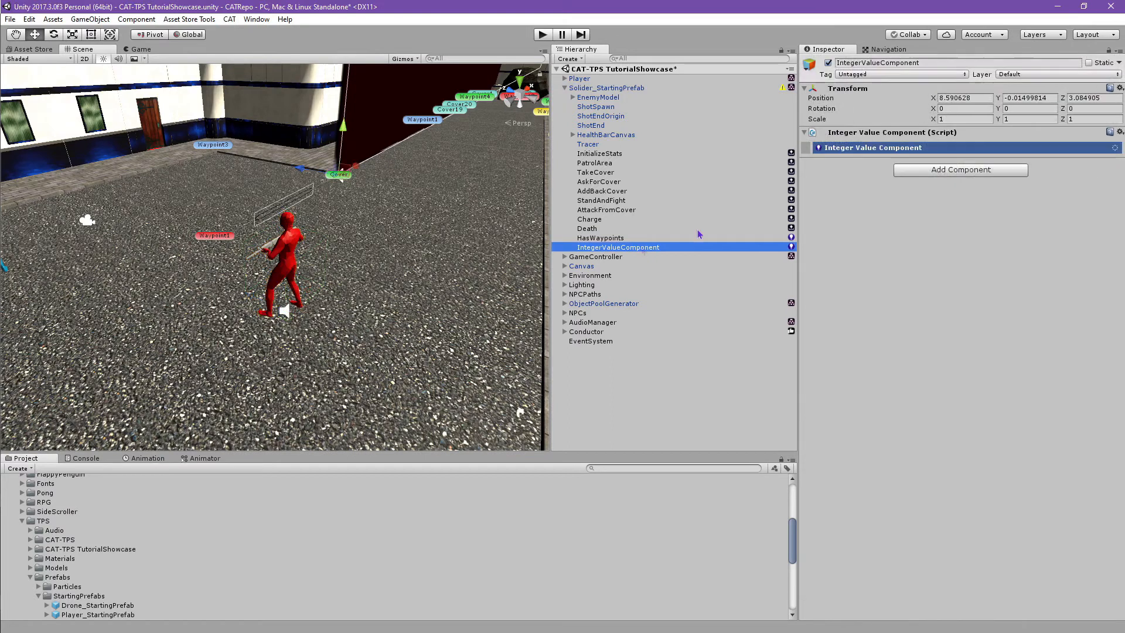
{"action": "left_click", "coordinate": [1119, 88]}
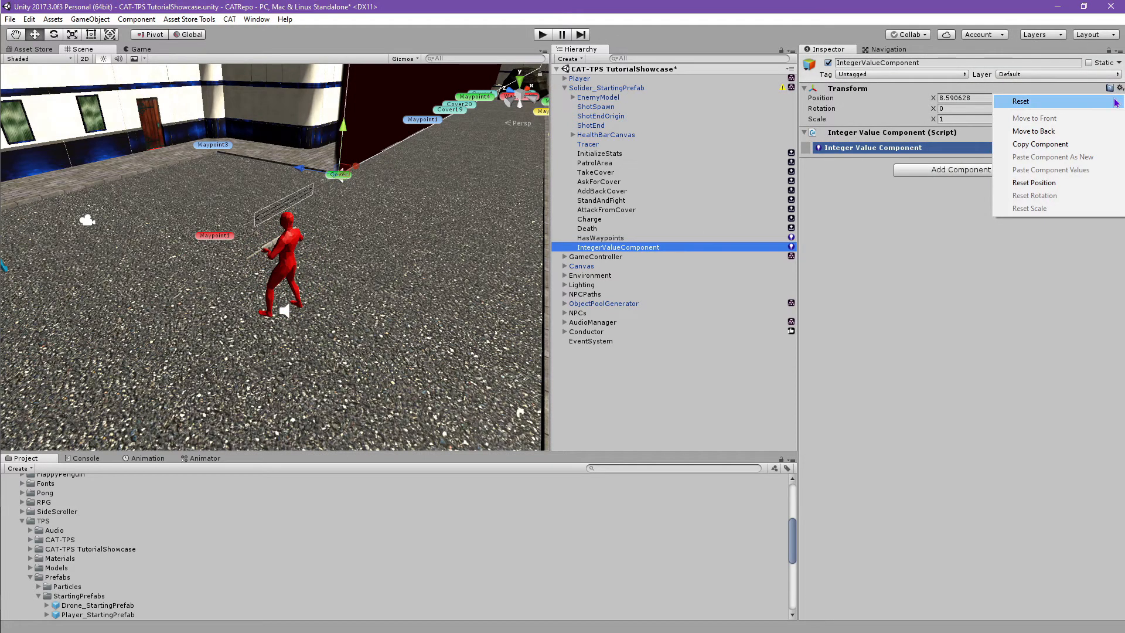
{"action": "left_click", "coordinate": [1019, 100]}
{"action": "left_click", "coordinate": [898, 63]}
{"action": "type", "text": "Wayp"}
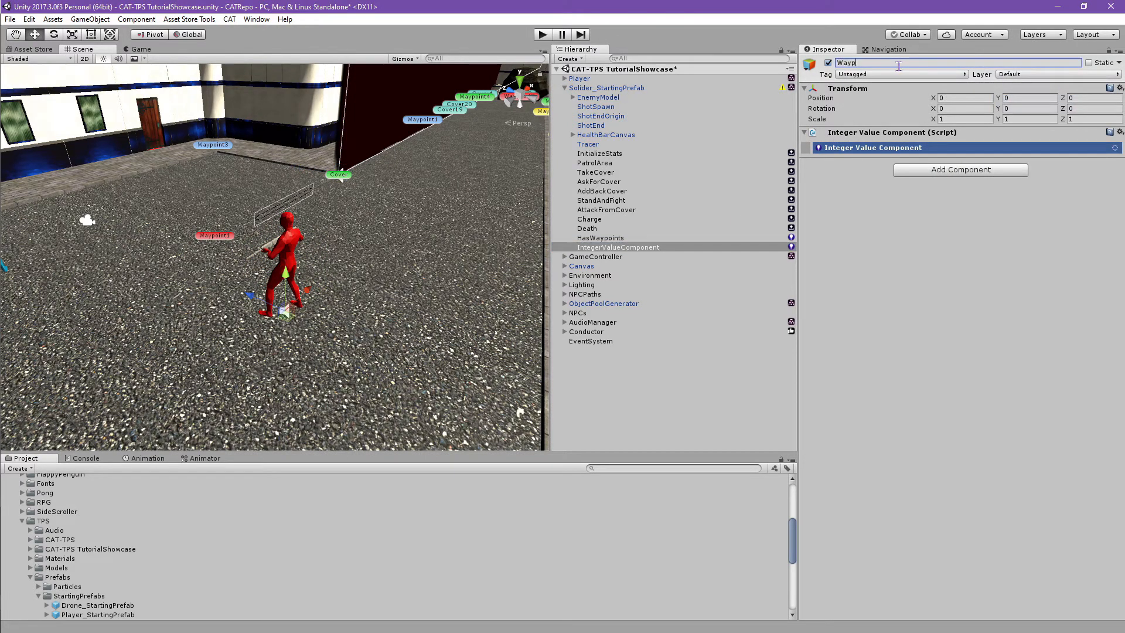
{"action": "type", "text": "ointID"}
{"action": "key", "text": "Return"}
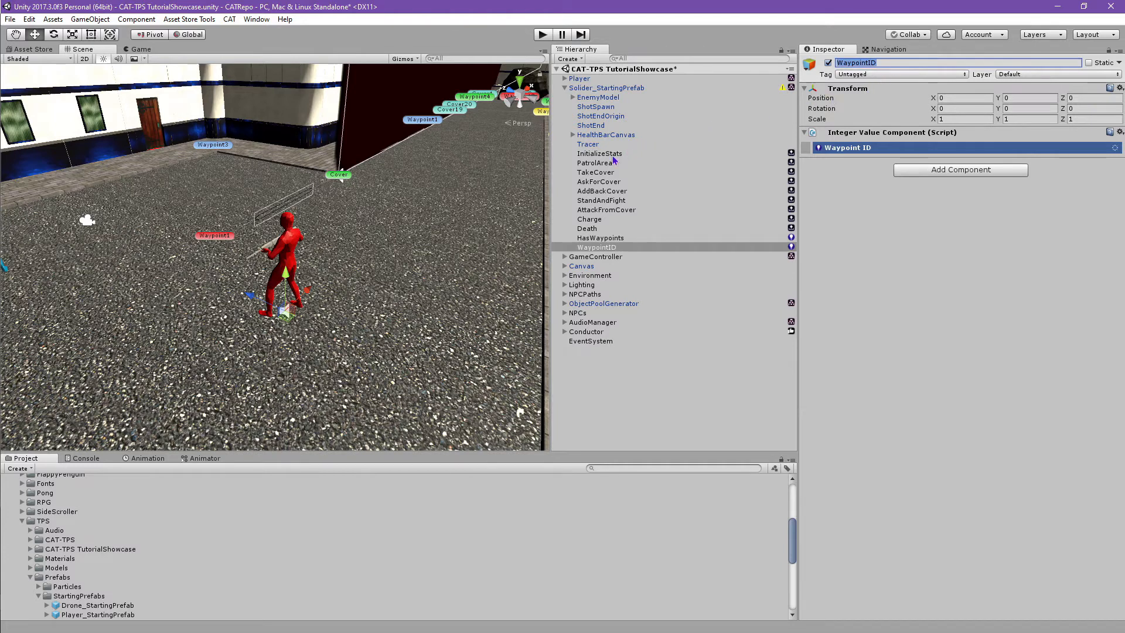
- Add a Game Object List value as a child of the Value Holder on Solider_StartingPrefab
{"action": "left_click", "coordinate": [622, 89]}
{"action": "scroll", "coordinate": [1054, 410], "scroll_direction": "down", "scroll_amount": 5}
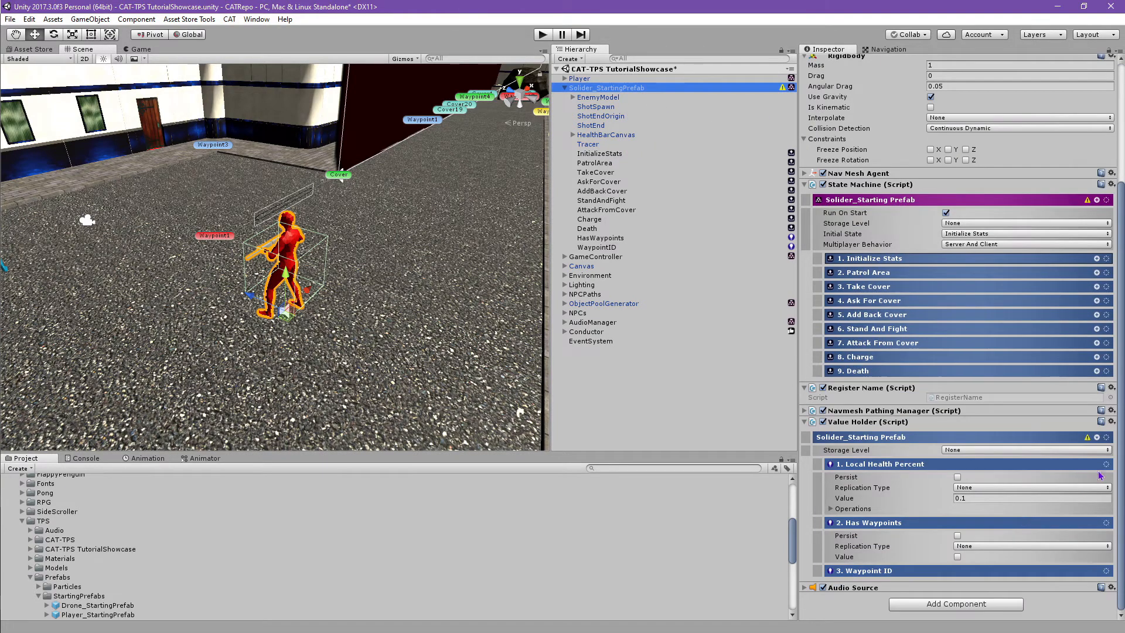
{"action": "left_click", "coordinate": [1096, 438]}
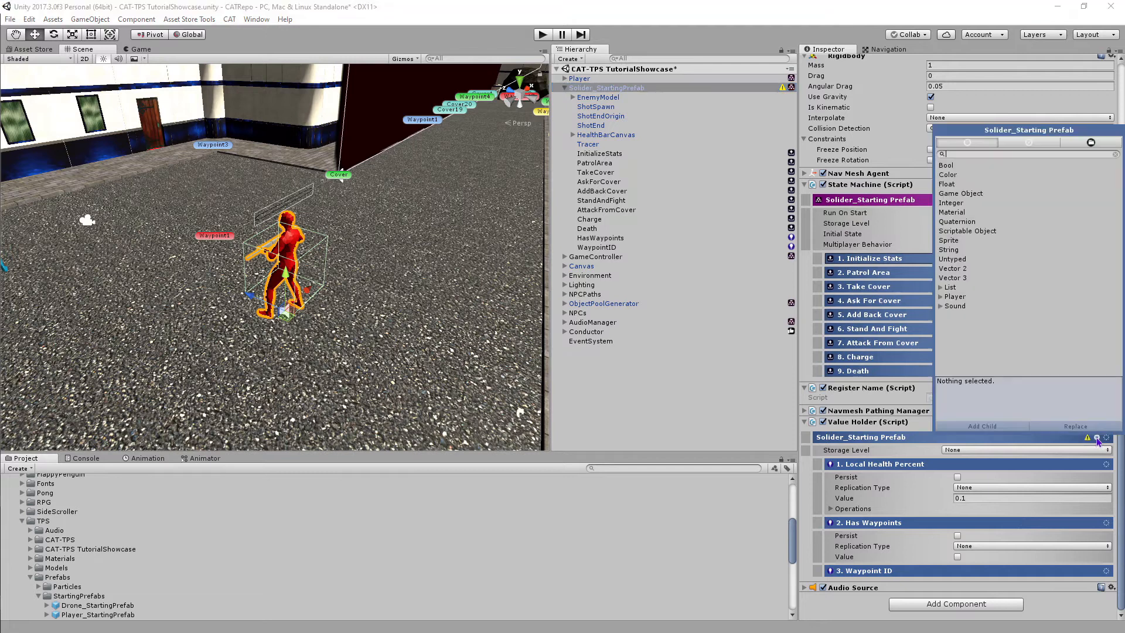
{"action": "left_click", "coordinate": [941, 287]}
{"action": "left_click", "coordinate": [989, 306]}
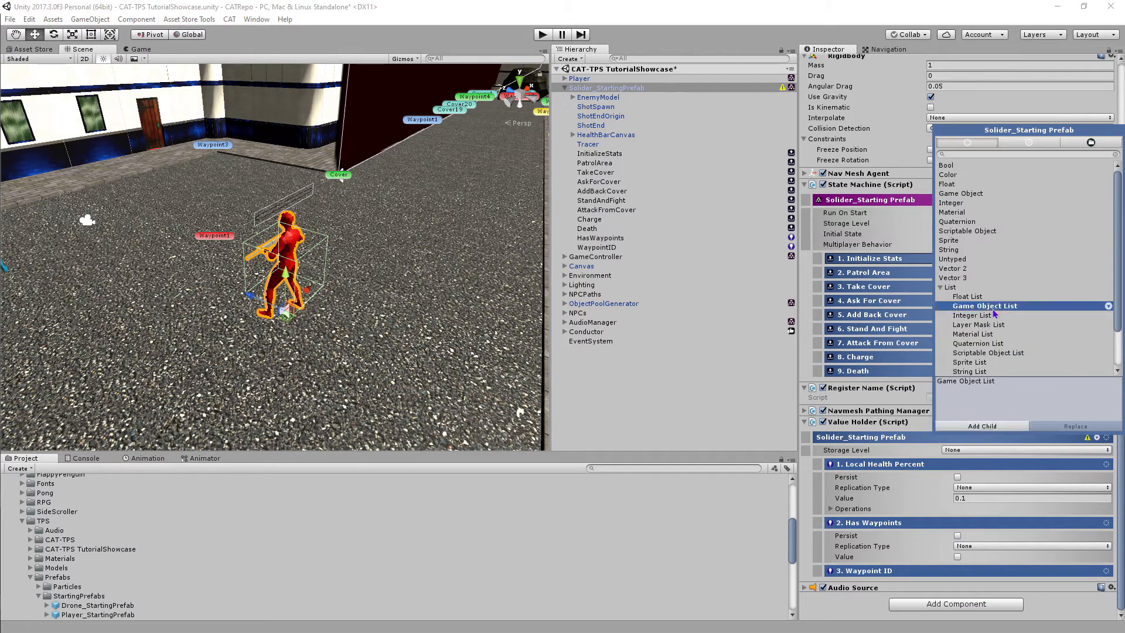
{"action": "left_click", "coordinate": [990, 426]}
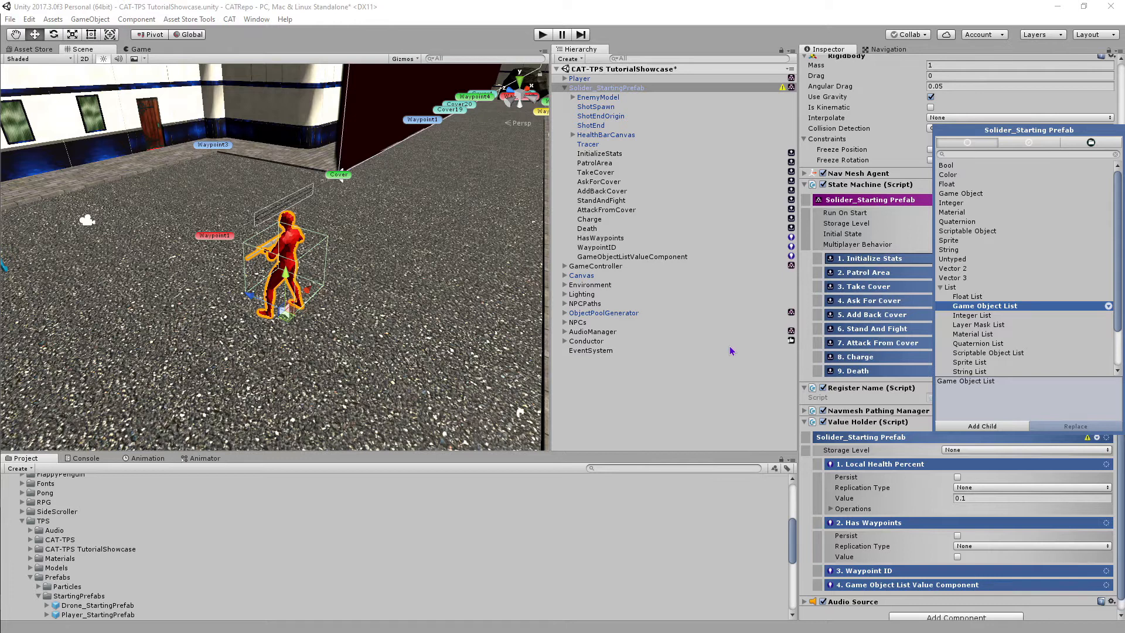
- Reset the new Game Object List value's transform and rename it Waypoints
{"action": "left_click", "coordinate": [641, 258]}
{"action": "left_click", "coordinate": [641, 257]}
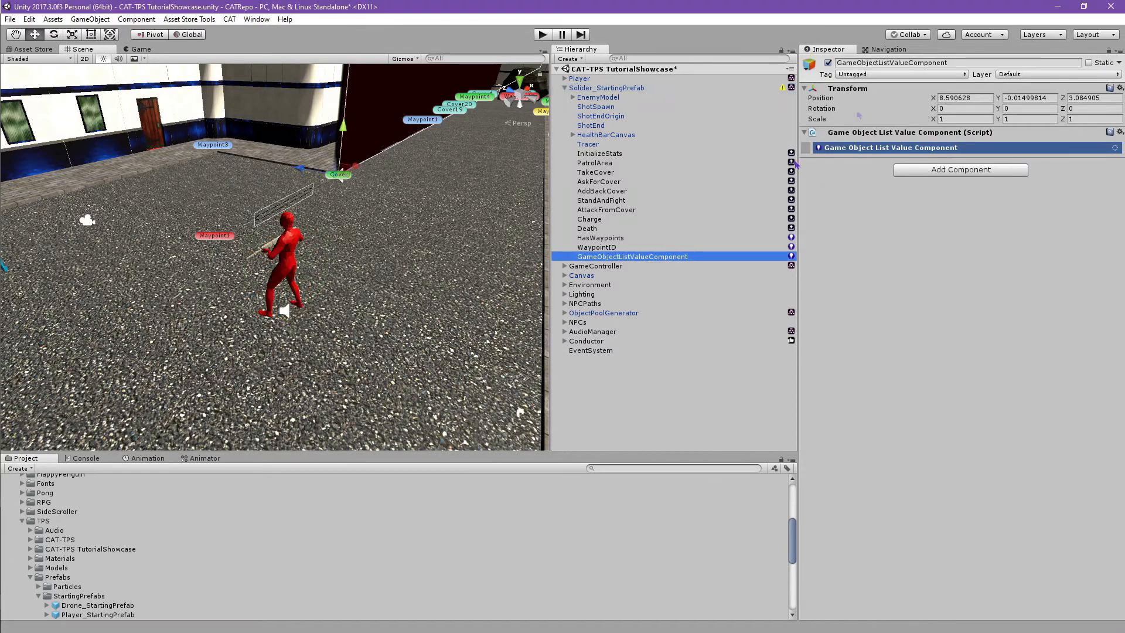
{"action": "left_click", "coordinate": [1120, 89]}
{"action": "left_click", "coordinate": [1022, 99]}
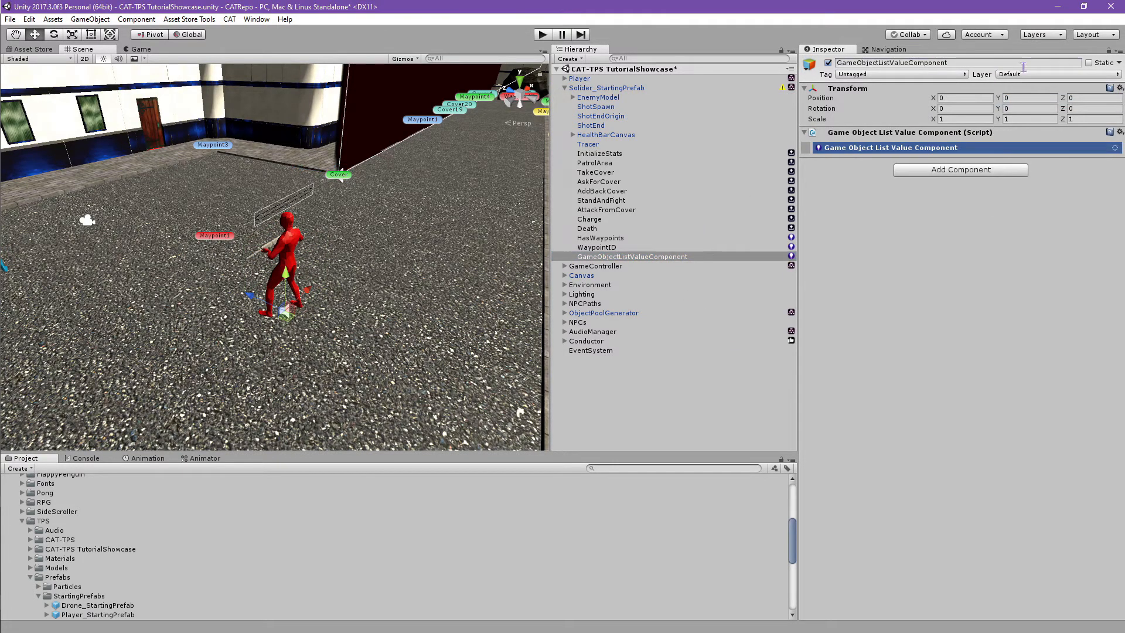
{"action": "left_click", "coordinate": [1021, 62]}
{"action": "type", "text": "Wayp"}
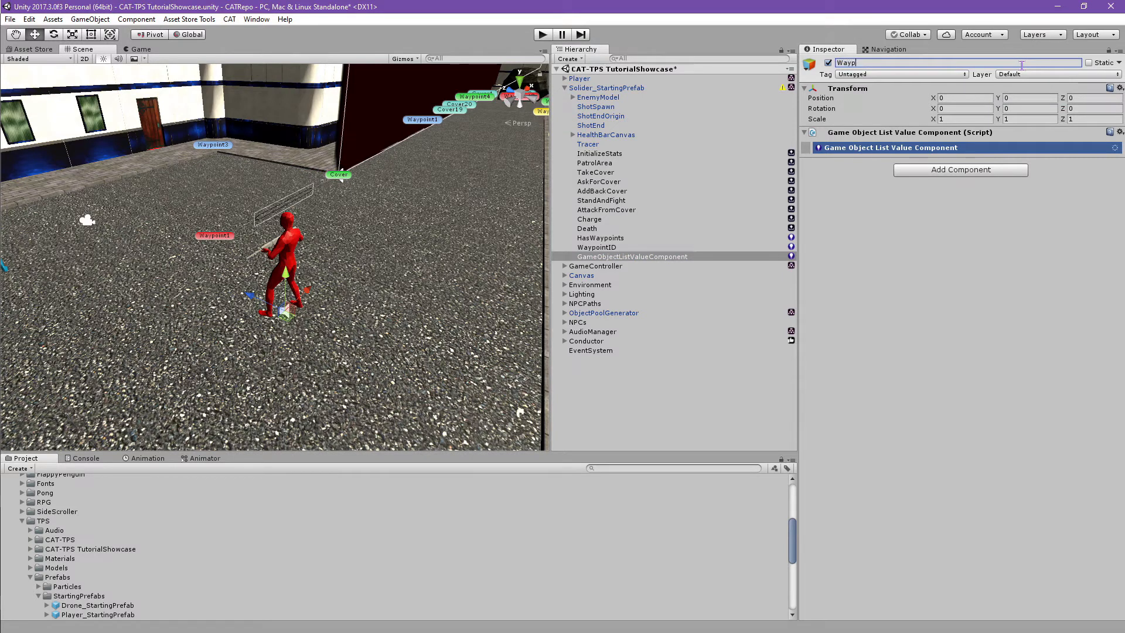
{"action": "key", "text": "Return"}
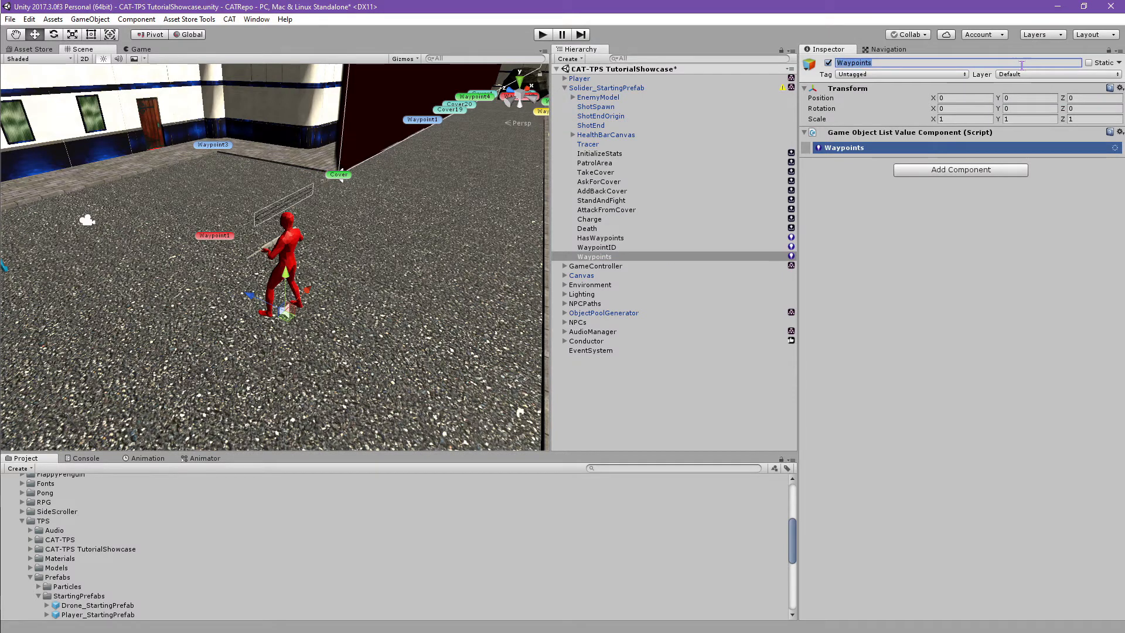
- Add a Bool Value condition as a child of the InitializeStats state
{"action": "left_click", "coordinate": [606, 154]}
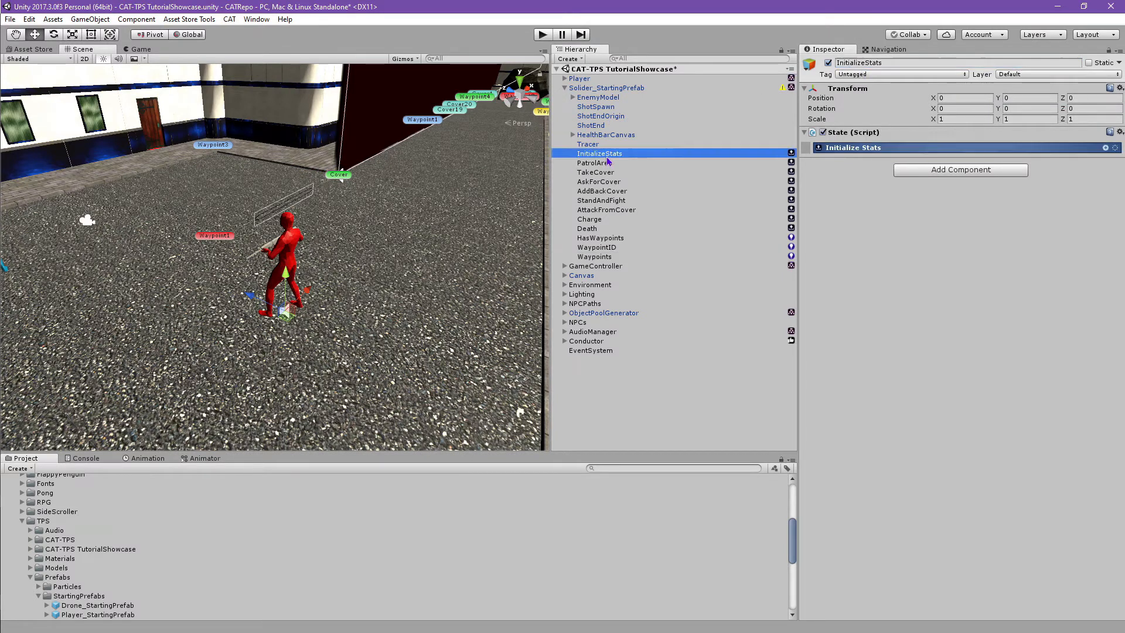
{"action": "left_click", "coordinate": [1106, 149]}
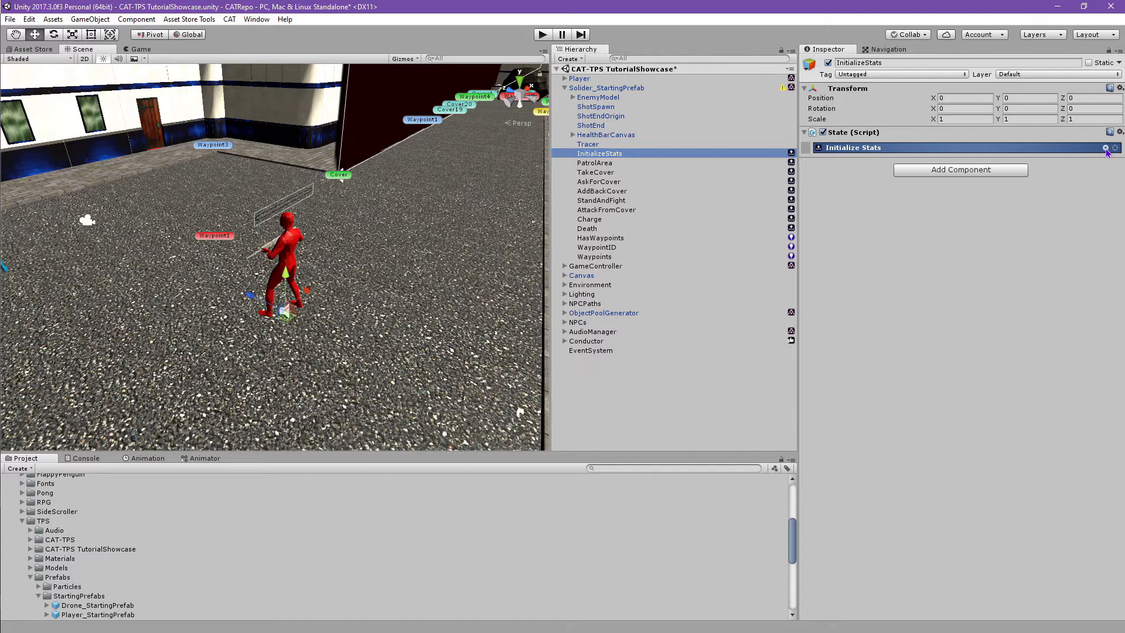
{"action": "type", "text": "Bo"}
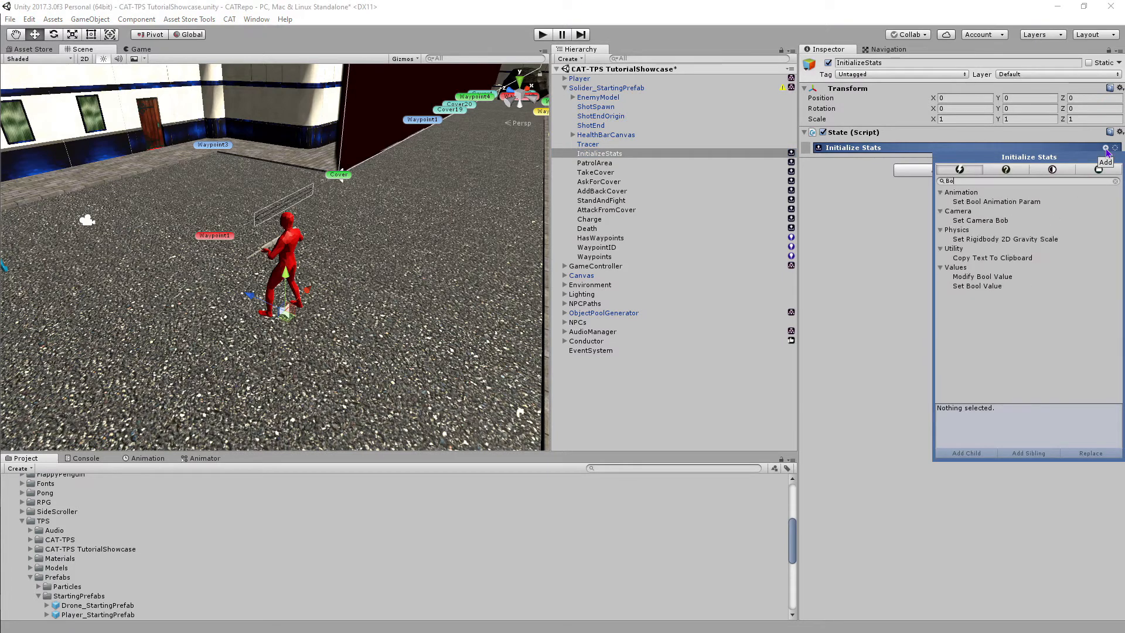
{"action": "type", "text": "ol v"}
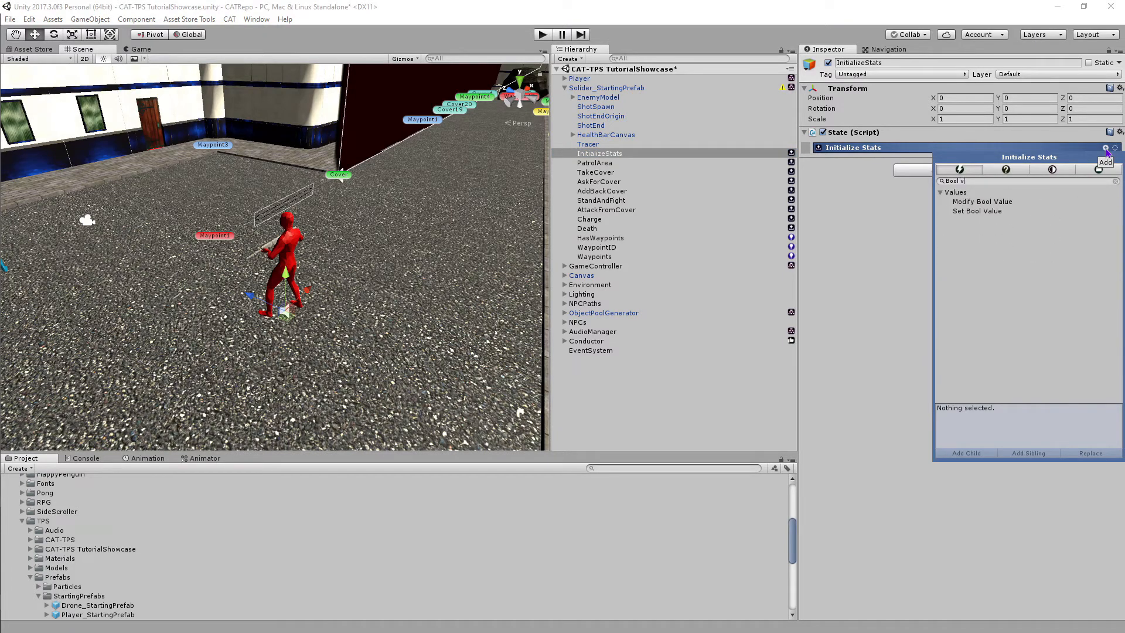
{"action": "left_click", "coordinate": [1006, 169]}
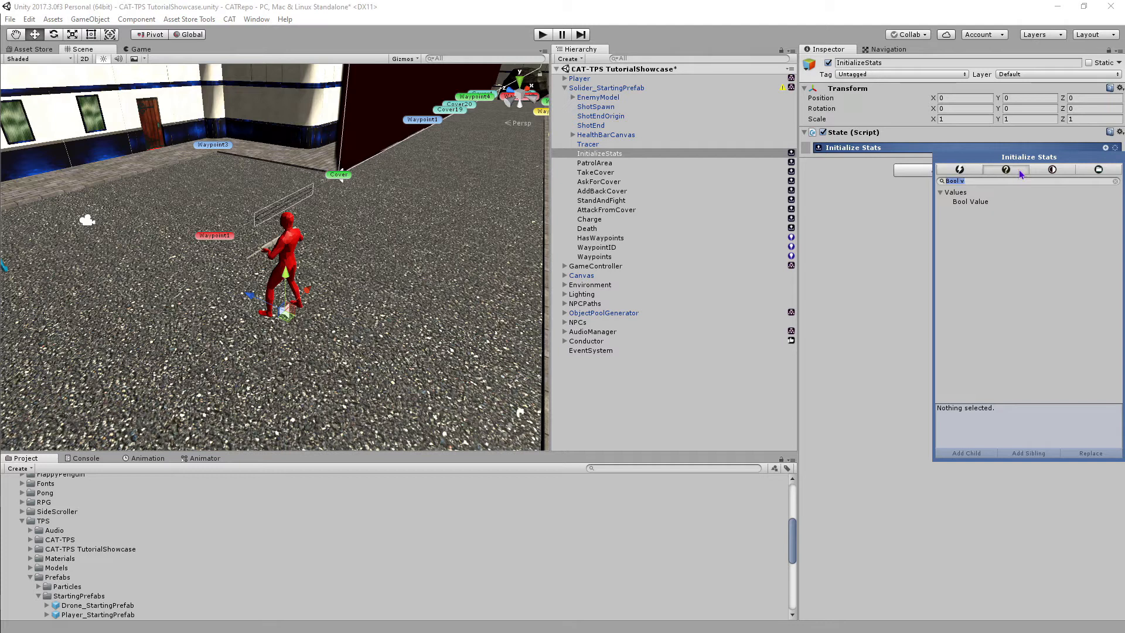
{"action": "left_click", "coordinate": [985, 203]}
{"action": "left_click", "coordinate": [979, 453]}
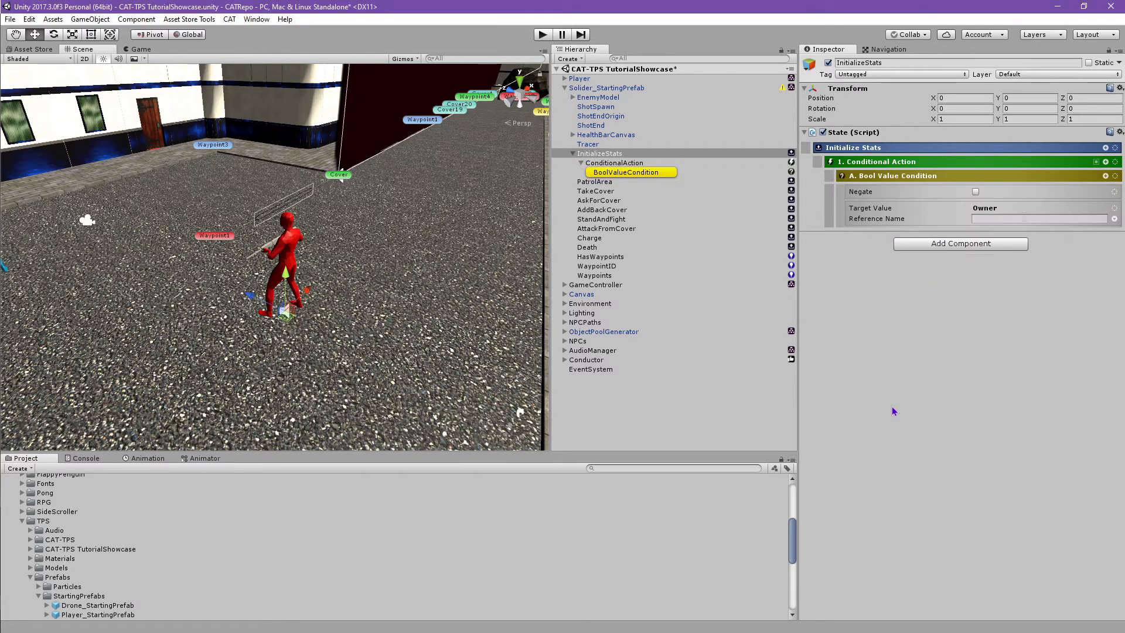
- Negate the Bool Value Condition and set its reference name to HasWaypoints
{"action": "left_click", "coordinate": [975, 192]}
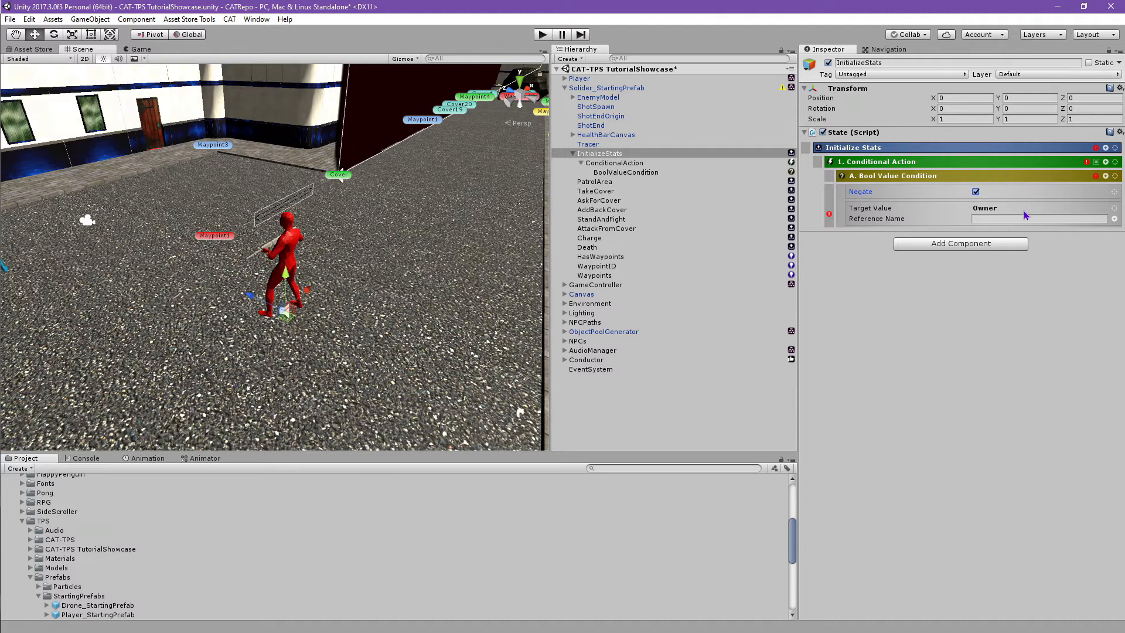
{"action": "left_click", "coordinate": [1017, 218]}
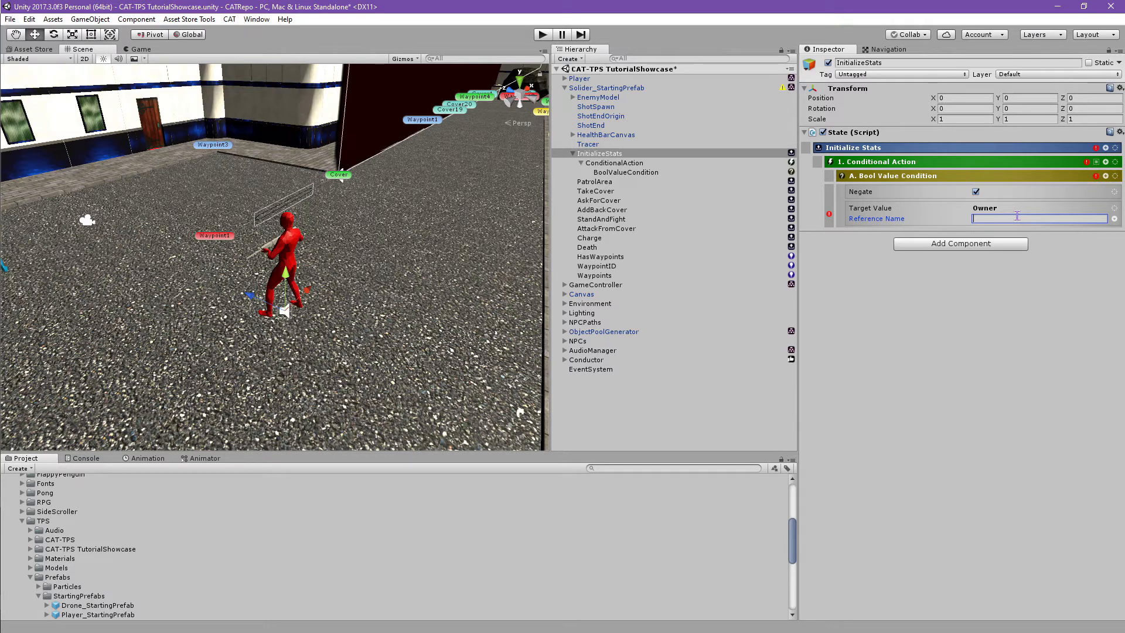
{"action": "type", "text": "HasWaypoints"}
{"action": "key", "text": "ctrl+a"}
{"action": "left_click", "coordinate": [1038, 195]}
{"action": "left_click", "coordinate": [975, 191]}
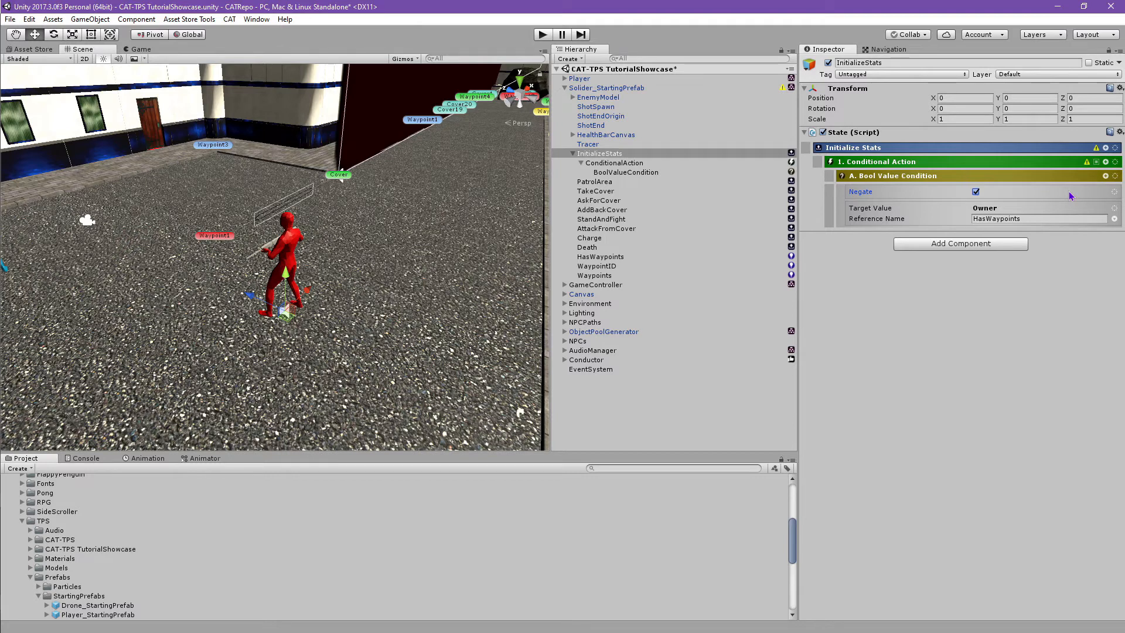
- Add an Action List as a child of the Conditional Action in InitializeStats
{"action": "left_click", "coordinate": [1105, 162]}
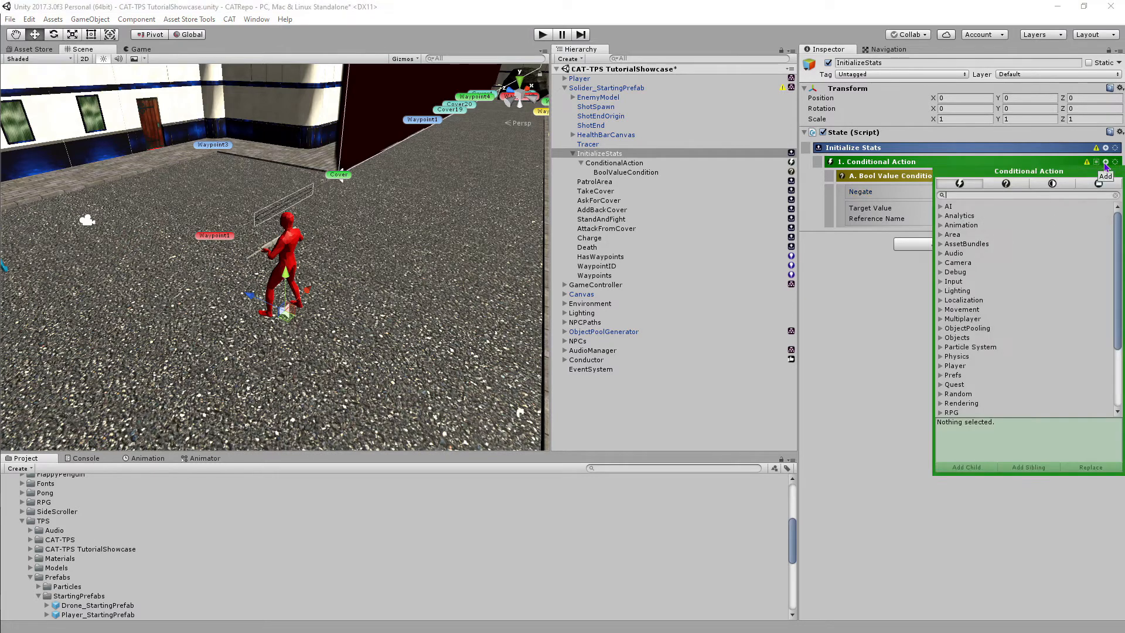
{"action": "type", "text": "Action"}
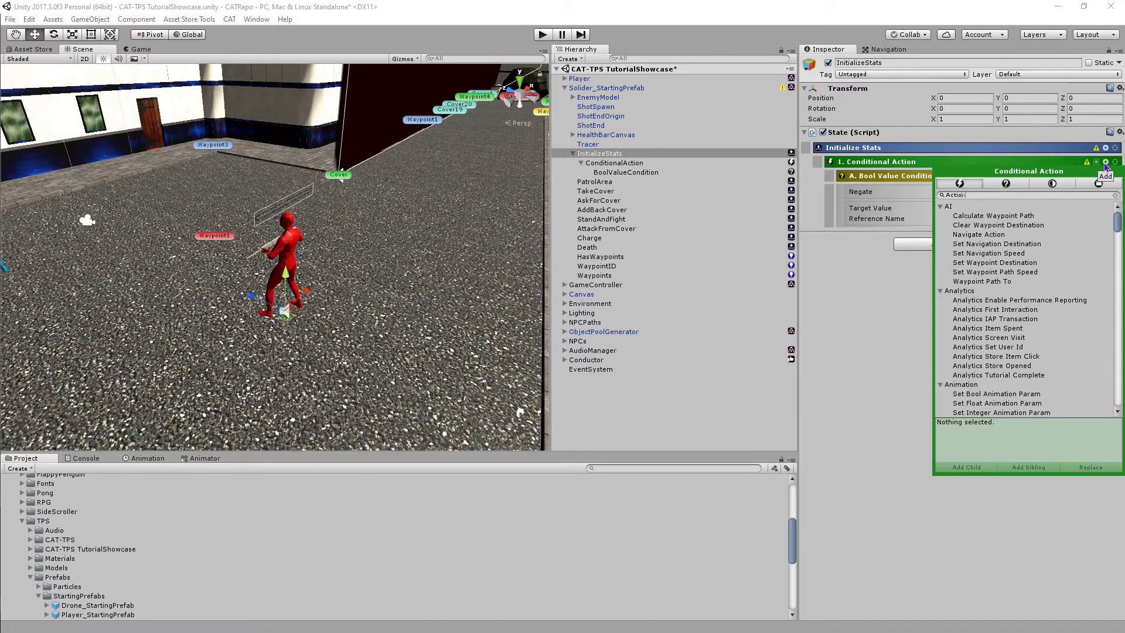
{"action": "type", "text": "List"}
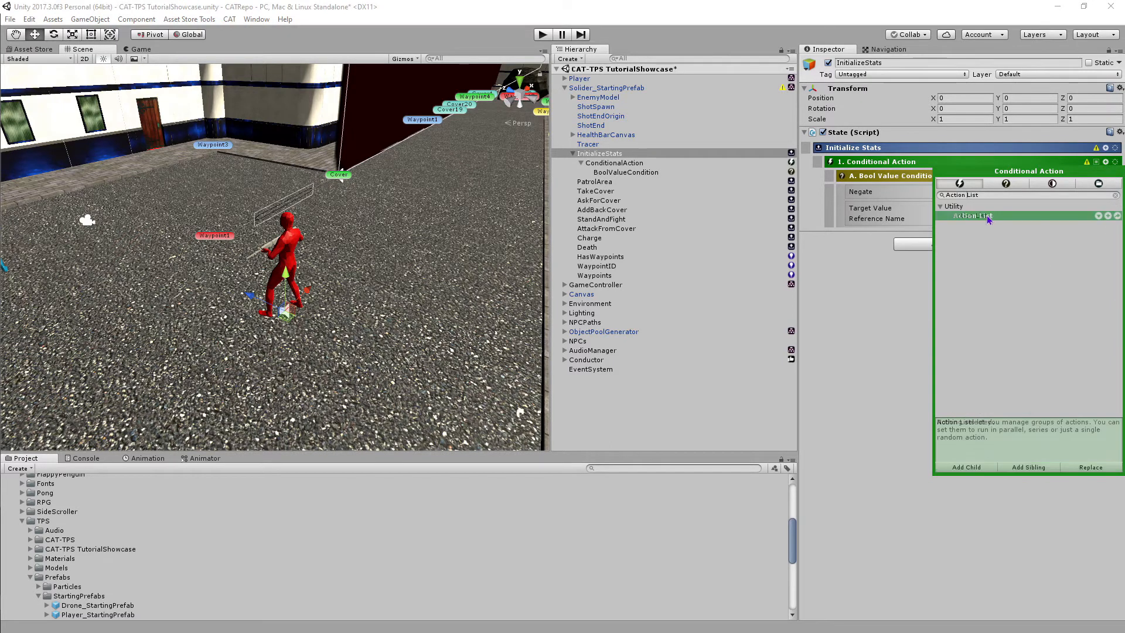
{"action": "key", "text": "Return"}
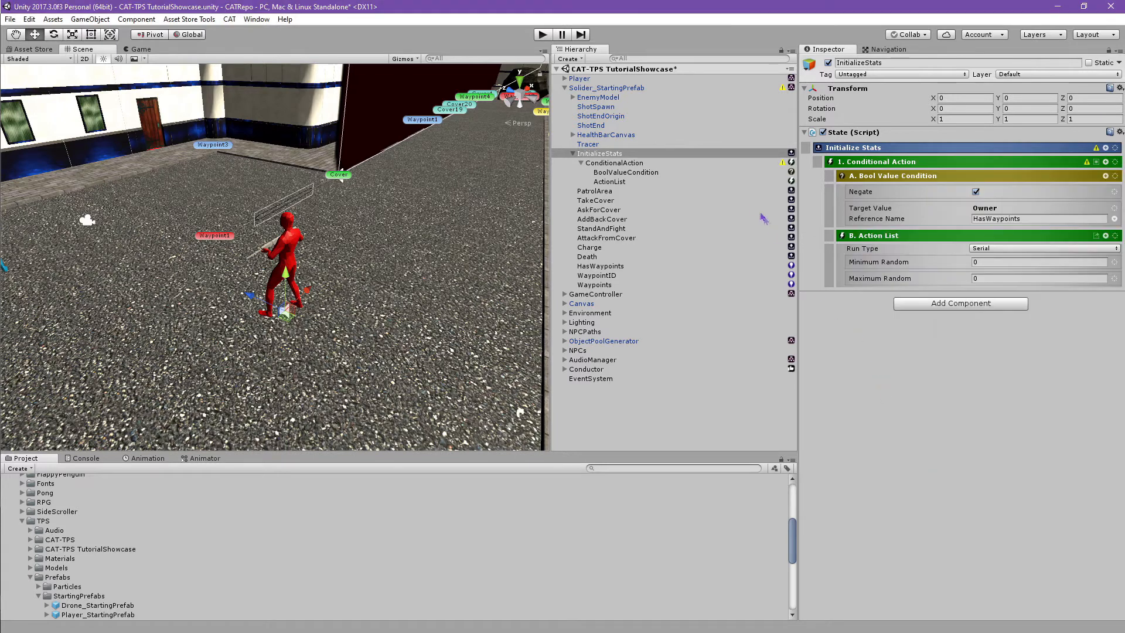
- Add a Set Random Int action as a child of the Action List
{"action": "left_click", "coordinate": [1105, 235]}
{"action": "type", "text": "Rand"}
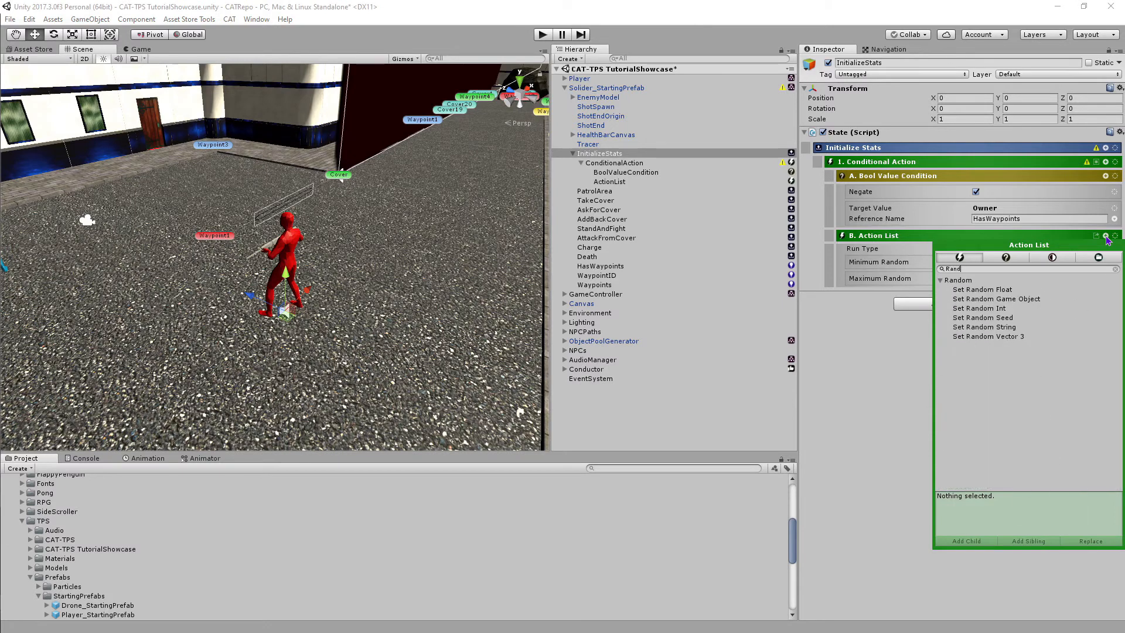
{"action": "left_click", "coordinate": [998, 308]}
{"action": "left_click", "coordinate": [973, 538]}
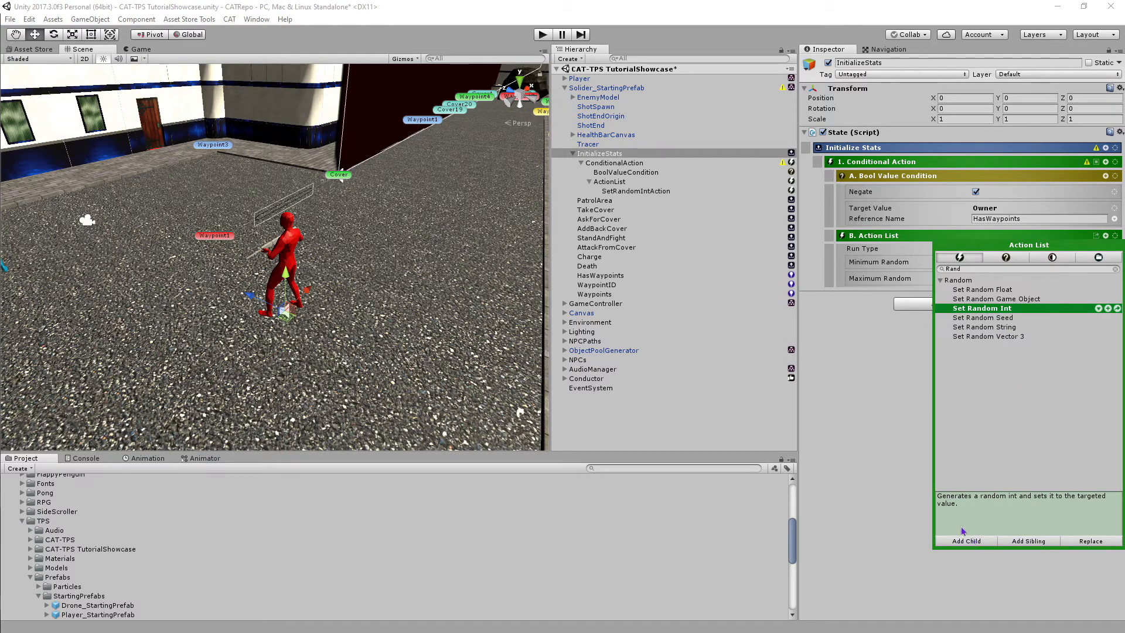
- Add an Integer Value condition as a child of the Action List and close the component picker
{"action": "left_click", "coordinate": [1095, 235]}
{"action": "type", "text": "Integer"}
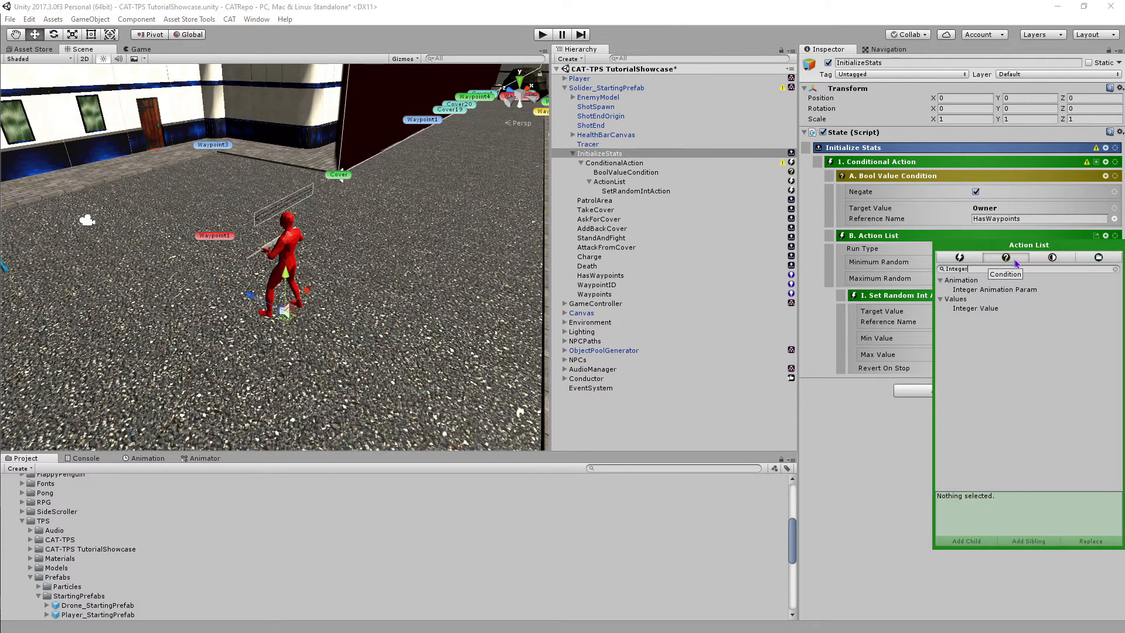
{"action": "left_click", "coordinate": [995, 308]}
{"action": "left_click", "coordinate": [965, 539]}
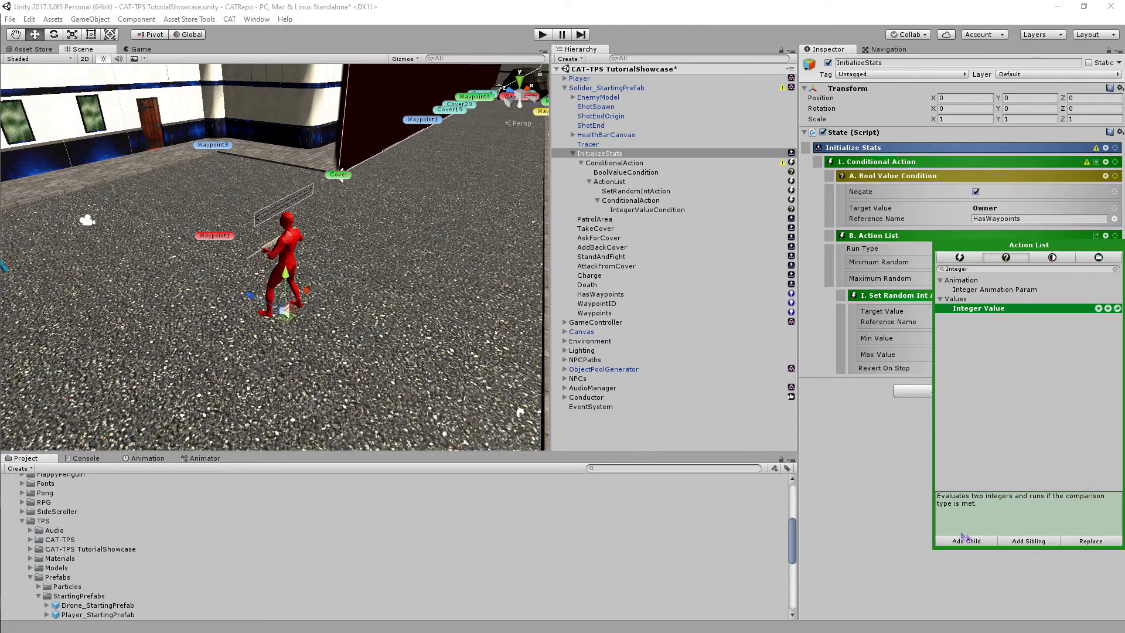
{"action": "left_click", "coordinate": [898, 480]}
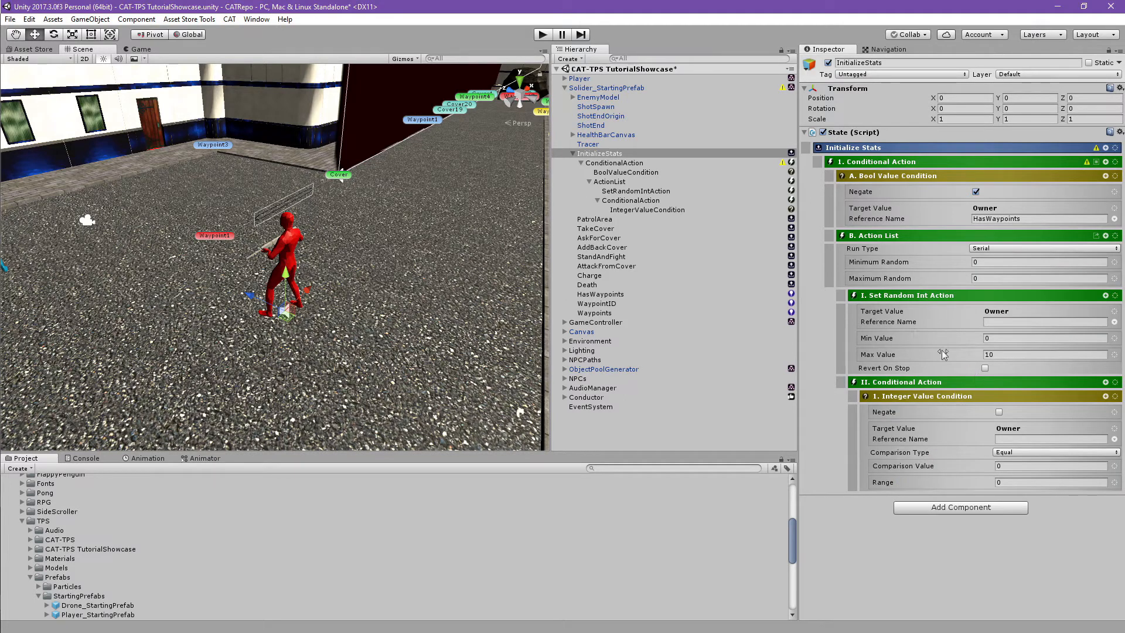
- Set the Set Random Int Action's reference name to WaypointID and its maximum value to 3
{"action": "left_click", "coordinate": [651, 193]}
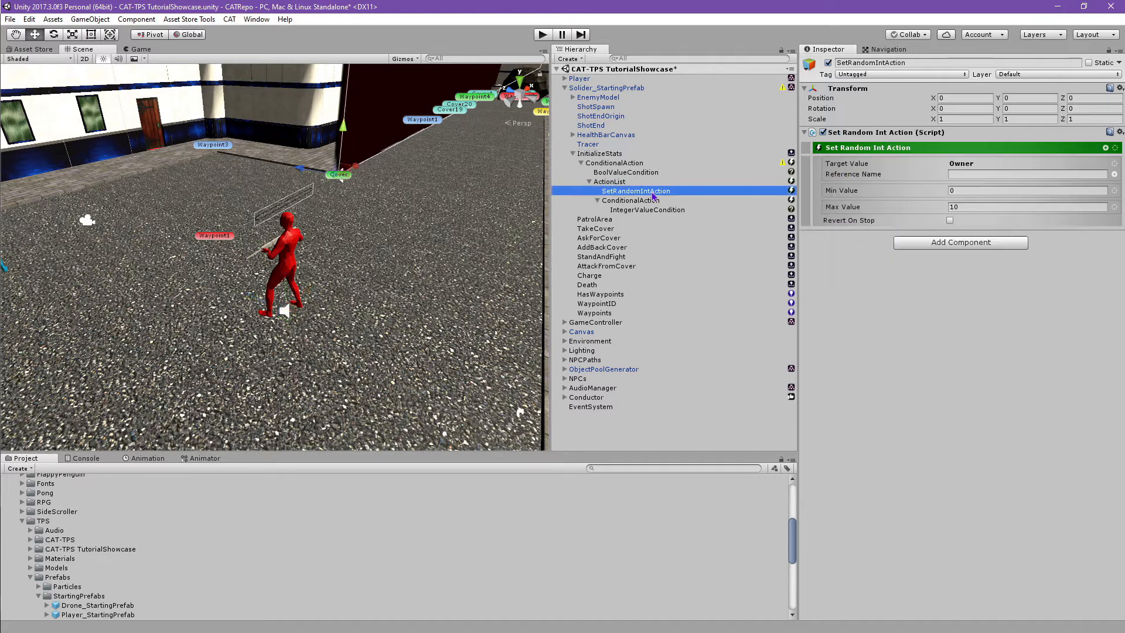
{"action": "left_click", "coordinate": [1077, 174]}
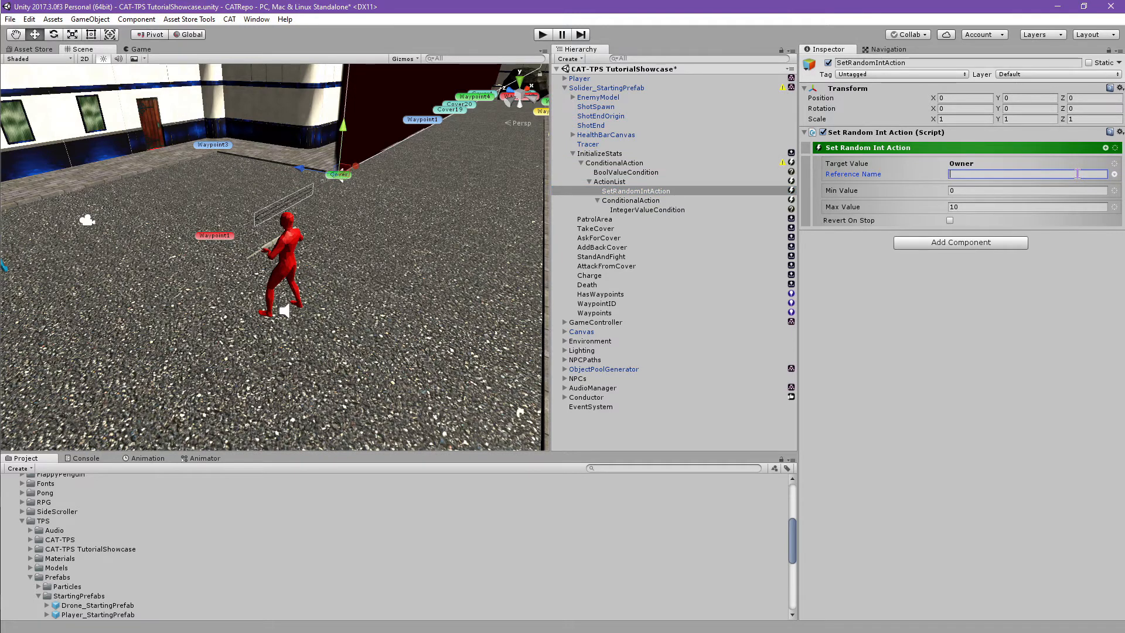
{"action": "type", "text": "WaypointID"}
{"action": "key", "text": "Return"}
{"action": "left_click", "coordinate": [1047, 207]}
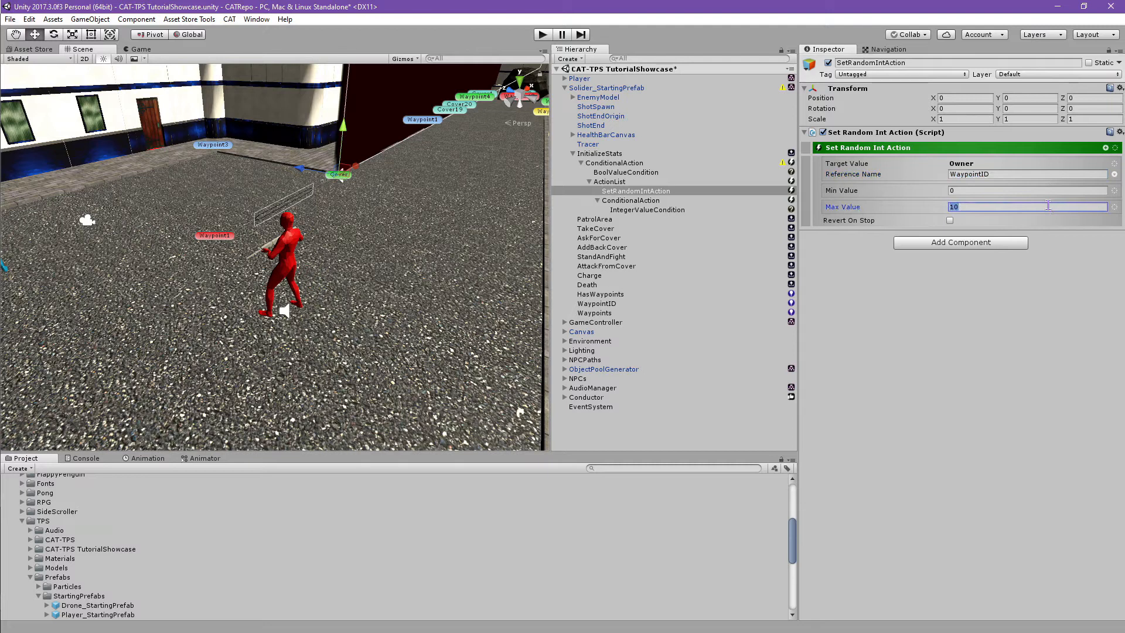
{"action": "type", "text": "3"}
{"action": "key", "text": "Return"}
{"action": "left_click", "coordinate": [923, 289]}
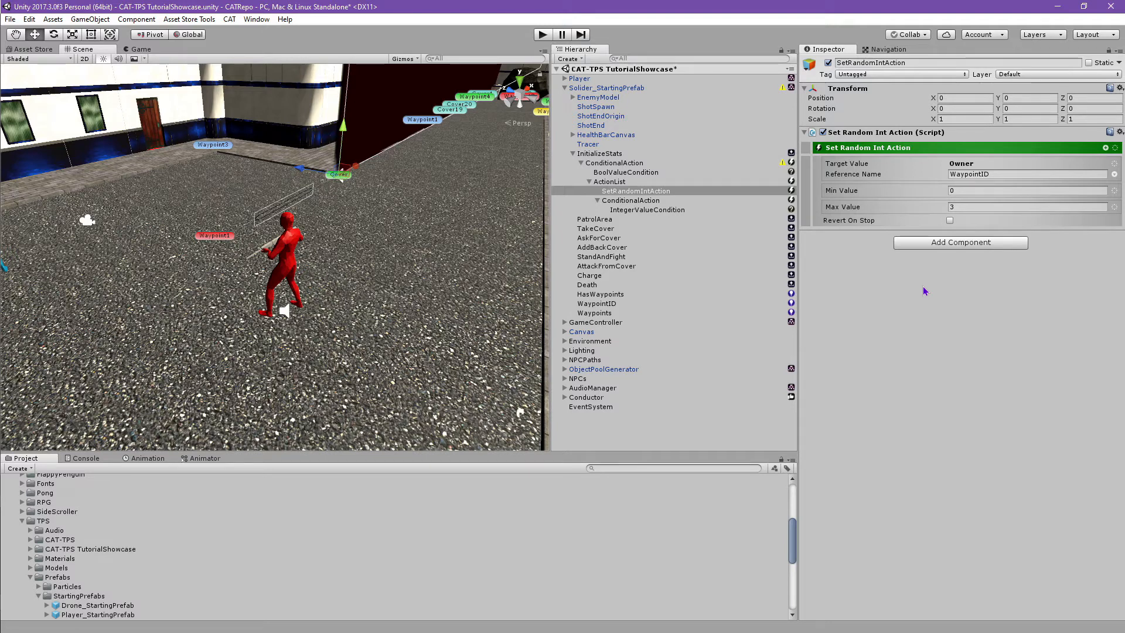
- Examine the paths under NPCPaths, checking the Waypoints lists held by PathA and PathB
{"action": "left_click", "coordinate": [584, 361]}
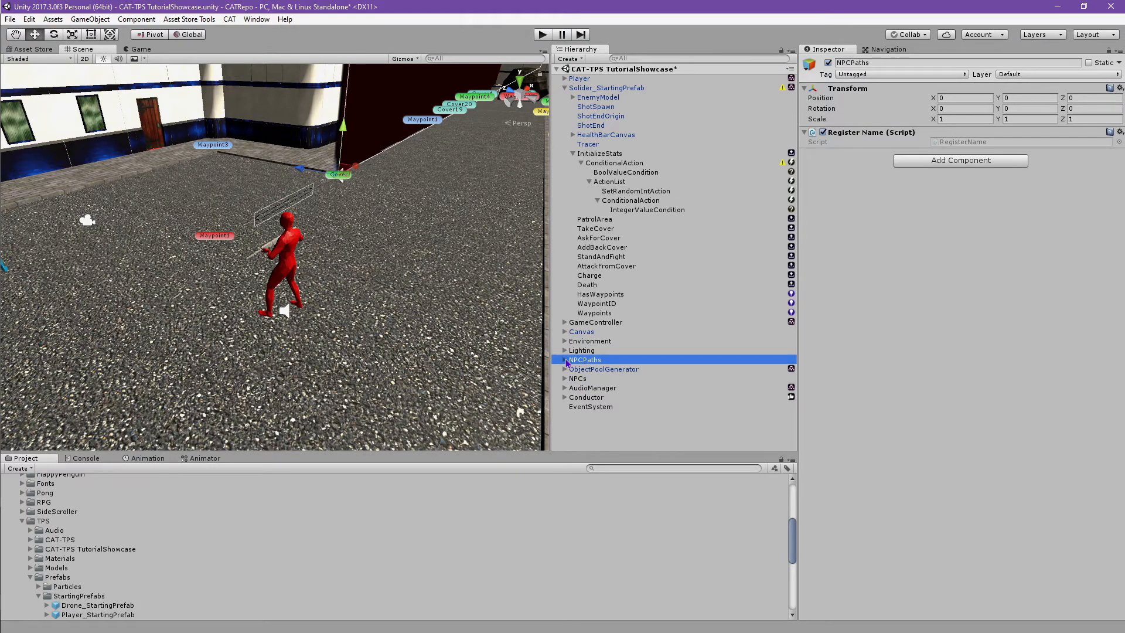
{"action": "left_click", "coordinate": [564, 359]}
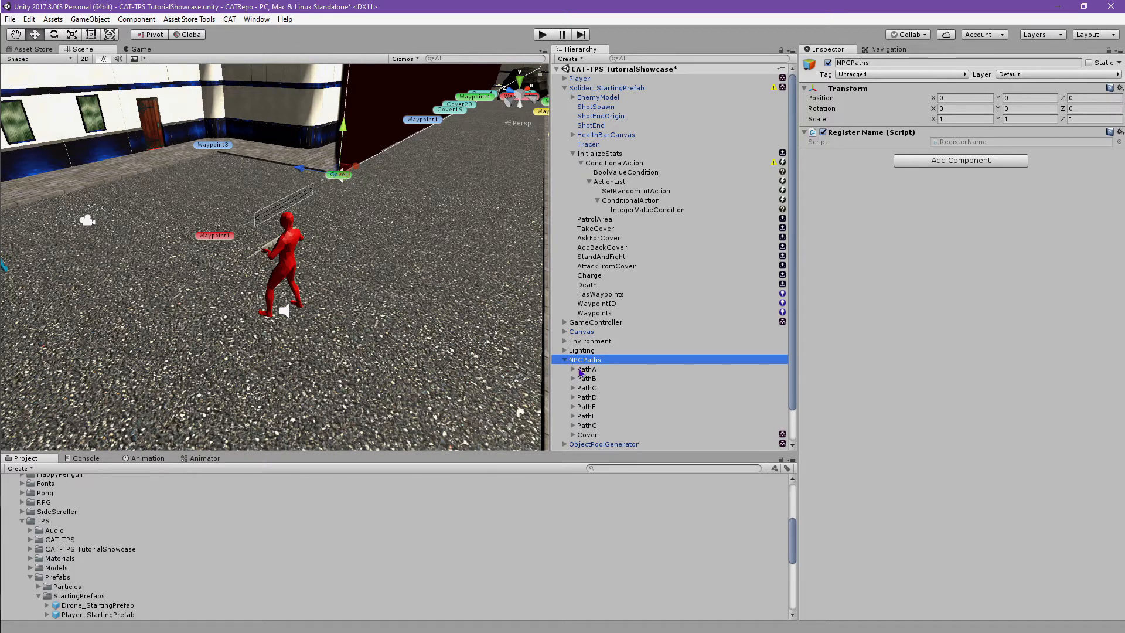
{"action": "left_click", "coordinate": [580, 370]}
{"action": "left_click", "coordinate": [573, 370]}
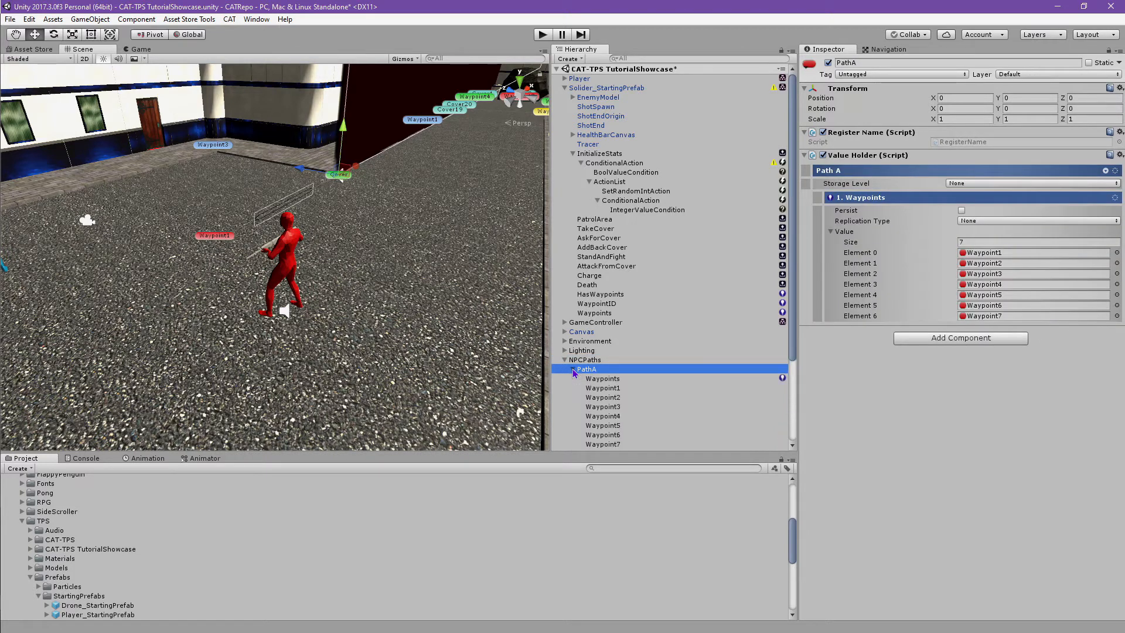
{"action": "scroll", "coordinate": [574, 372], "scroll_direction": "down", "scroll_amount": 3}
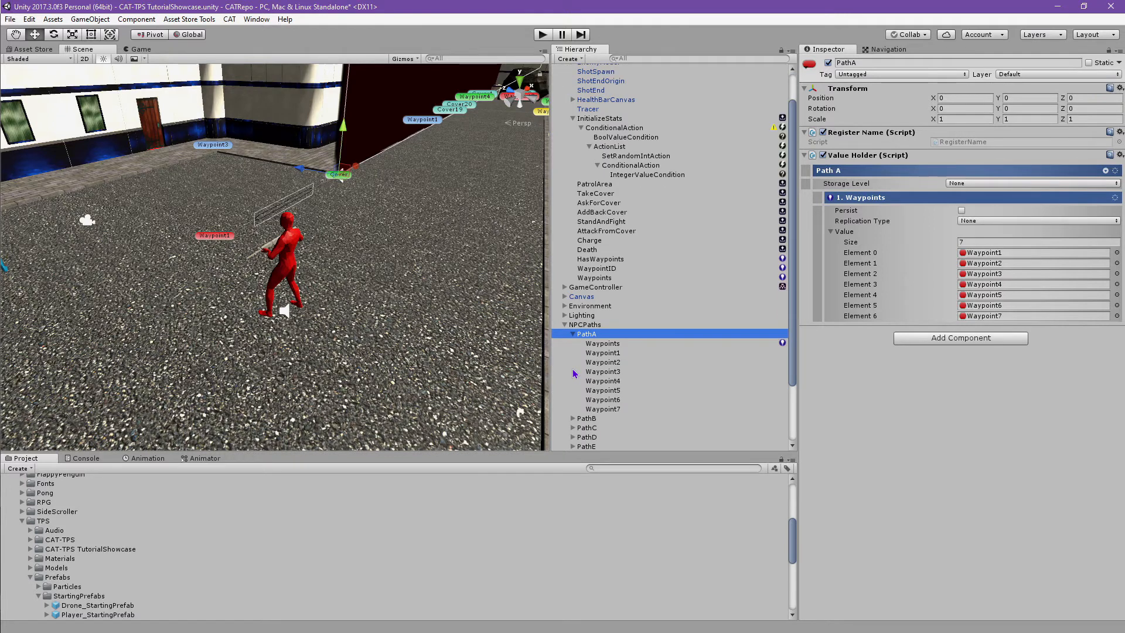
{"action": "left_click", "coordinate": [601, 353]}
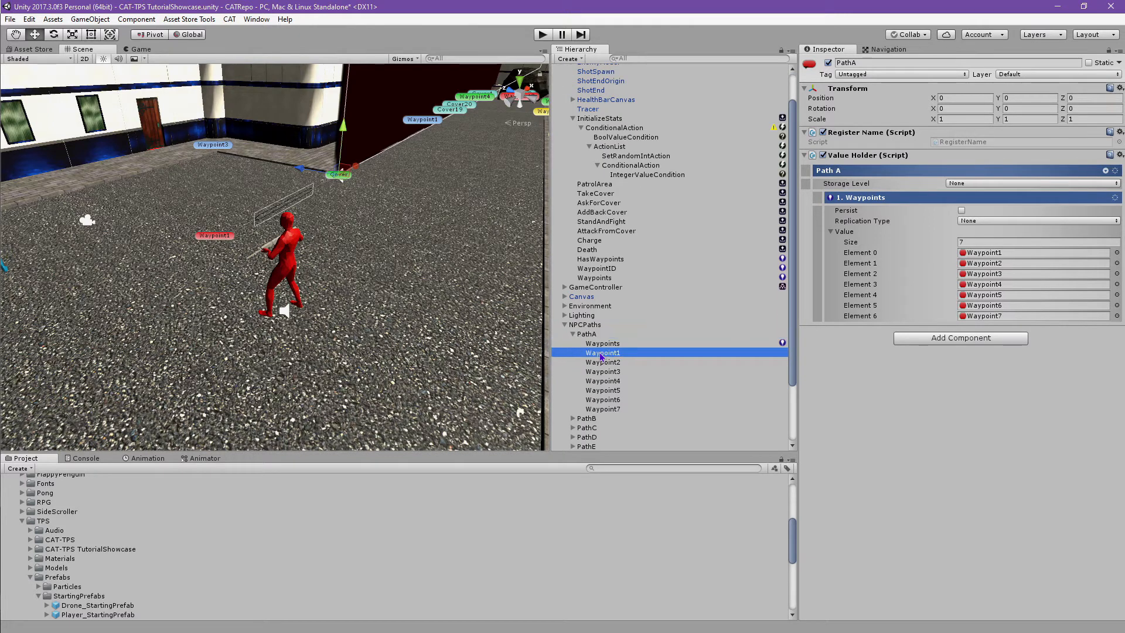
{"action": "left_click", "coordinate": [602, 344]}
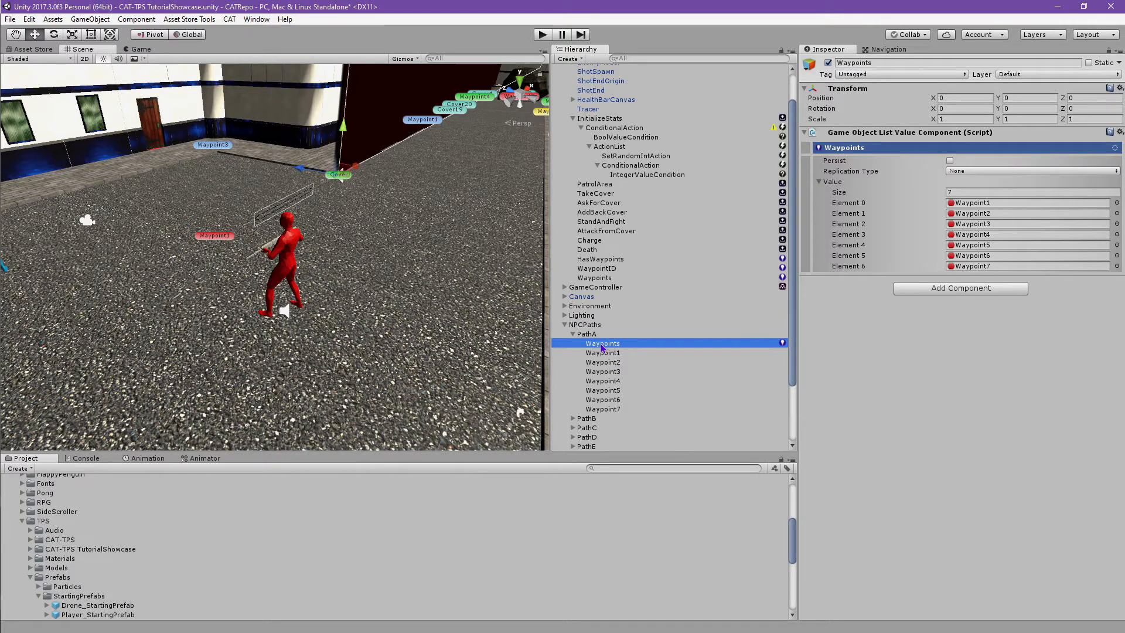
{"action": "left_click", "coordinate": [603, 336]}
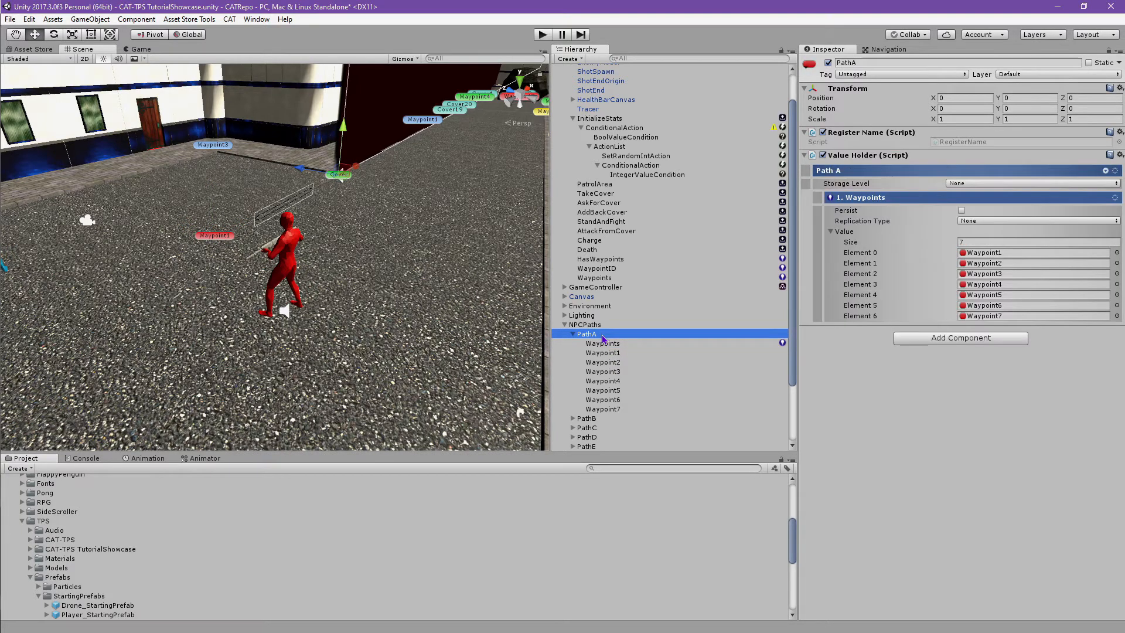
{"action": "left_click", "coordinate": [573, 335]}
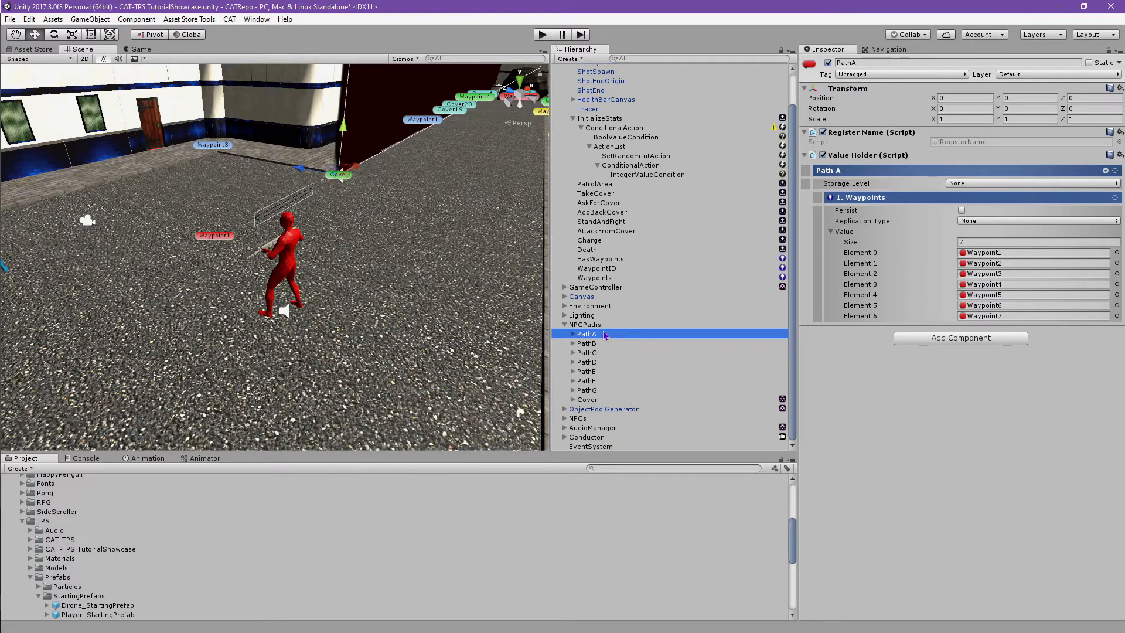
{"action": "left_click", "coordinate": [598, 344]}
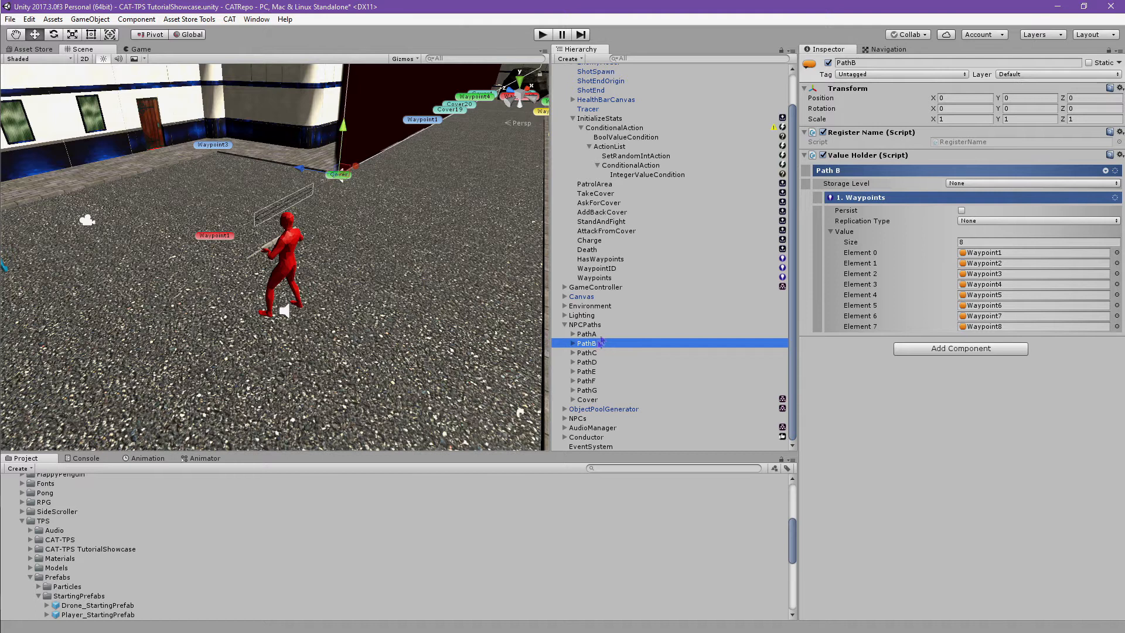
- Set the Integer Value Condition's reference name to WaypointID
{"action": "left_click", "coordinate": [654, 175]}
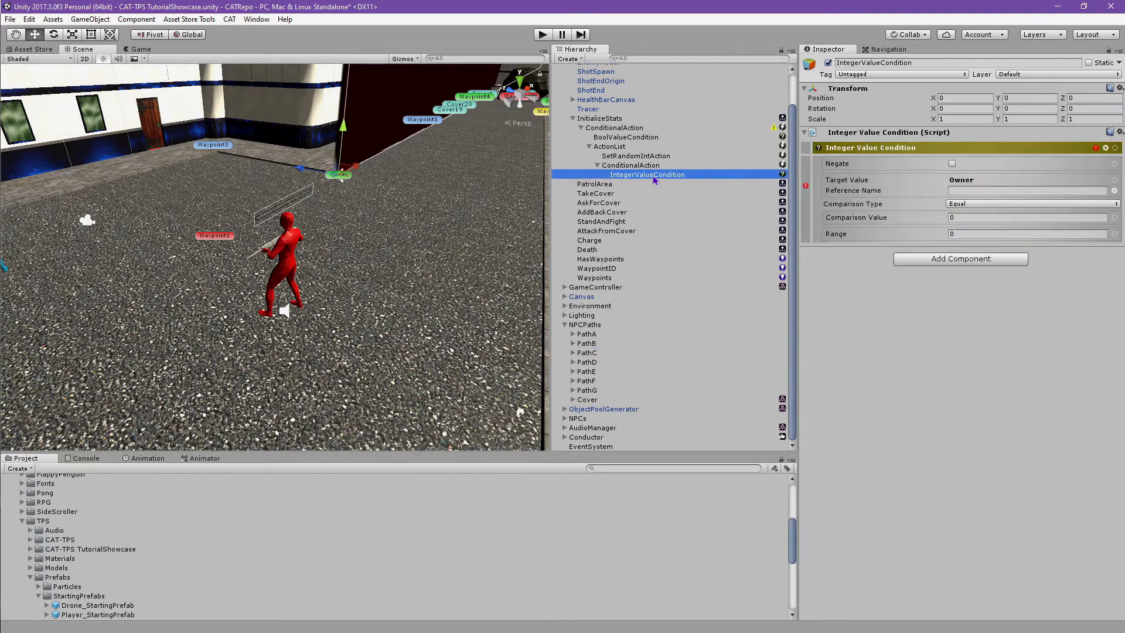
{"action": "left_click", "coordinate": [996, 189]}
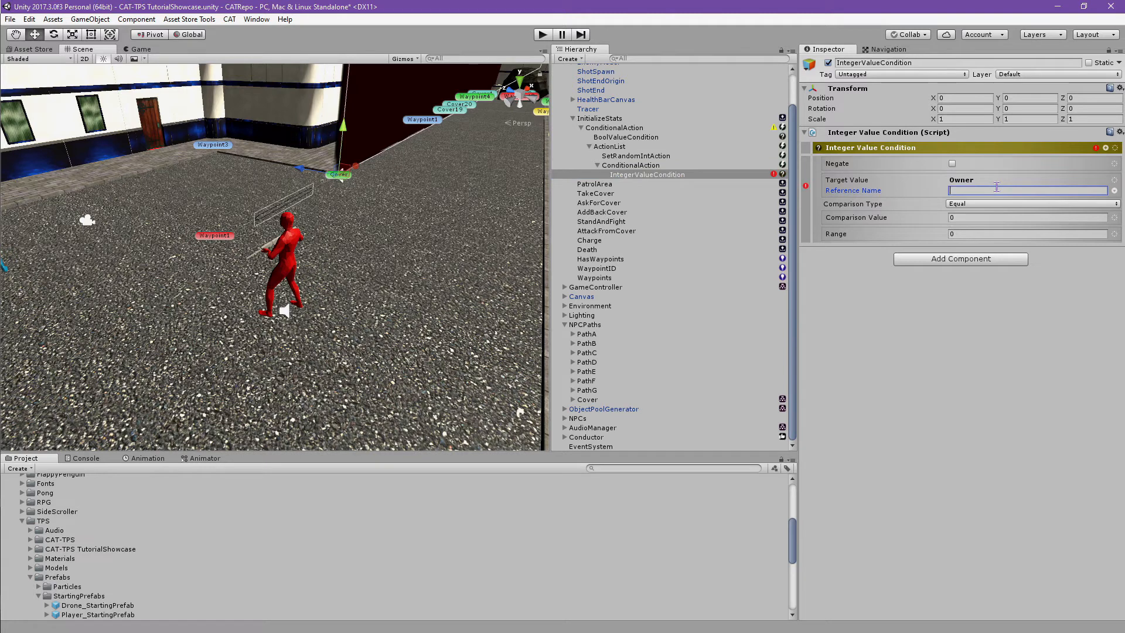
{"action": "type", "text": "WaypointID"}
{"action": "key", "text": "Return"}
{"action": "left_click", "coordinate": [955, 301]}
- Add two Action Lists as children of the nested Conditional Action that holds the Integer Value Condition
{"action": "left_click", "coordinate": [652, 166]}
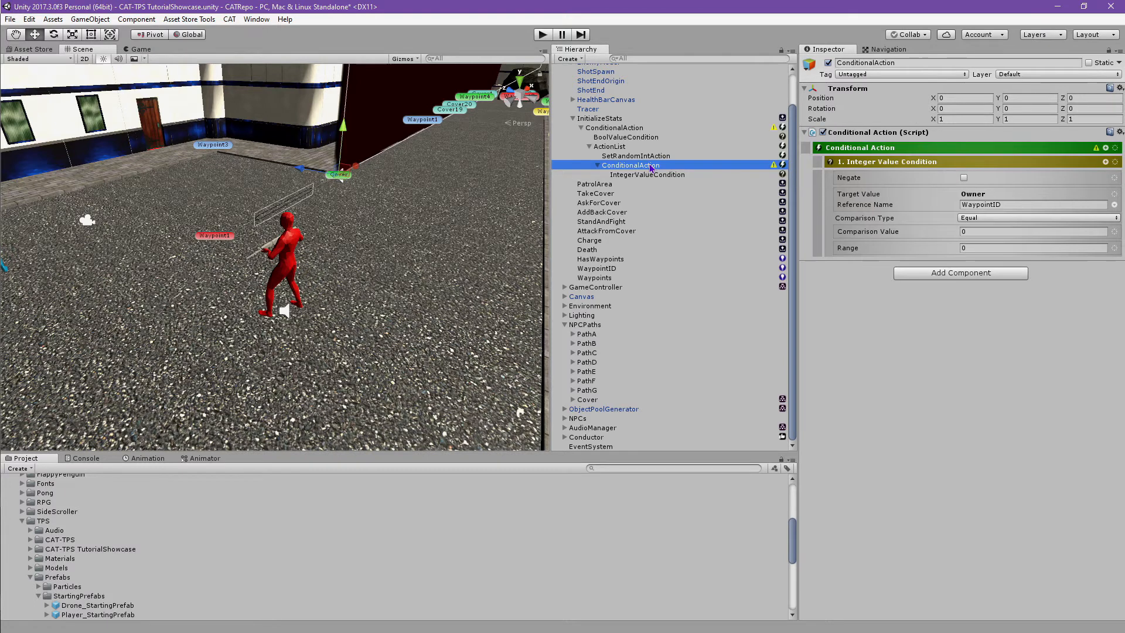
{"action": "left_click", "coordinate": [1106, 149]}
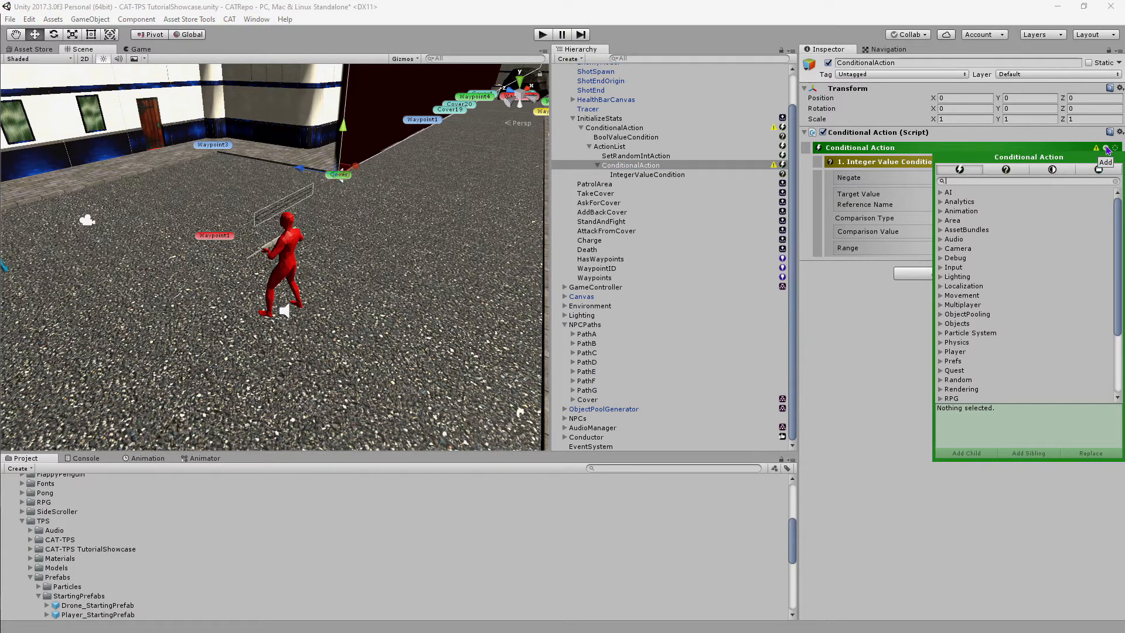
{"action": "type", "text": "Action List"}
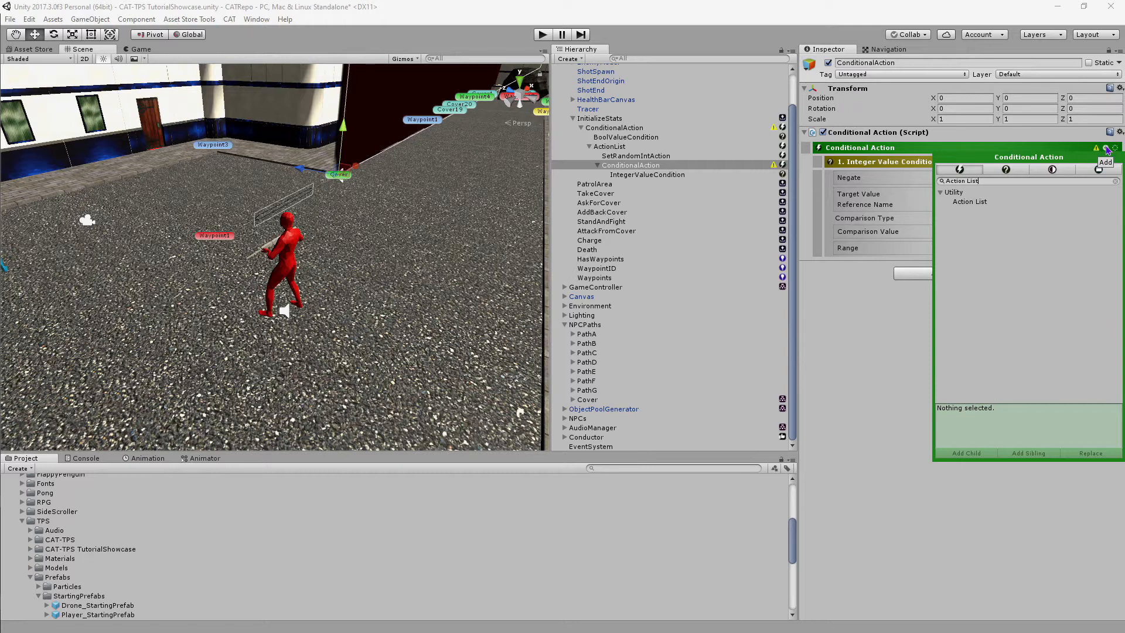
{"action": "left_click", "coordinate": [973, 203]}
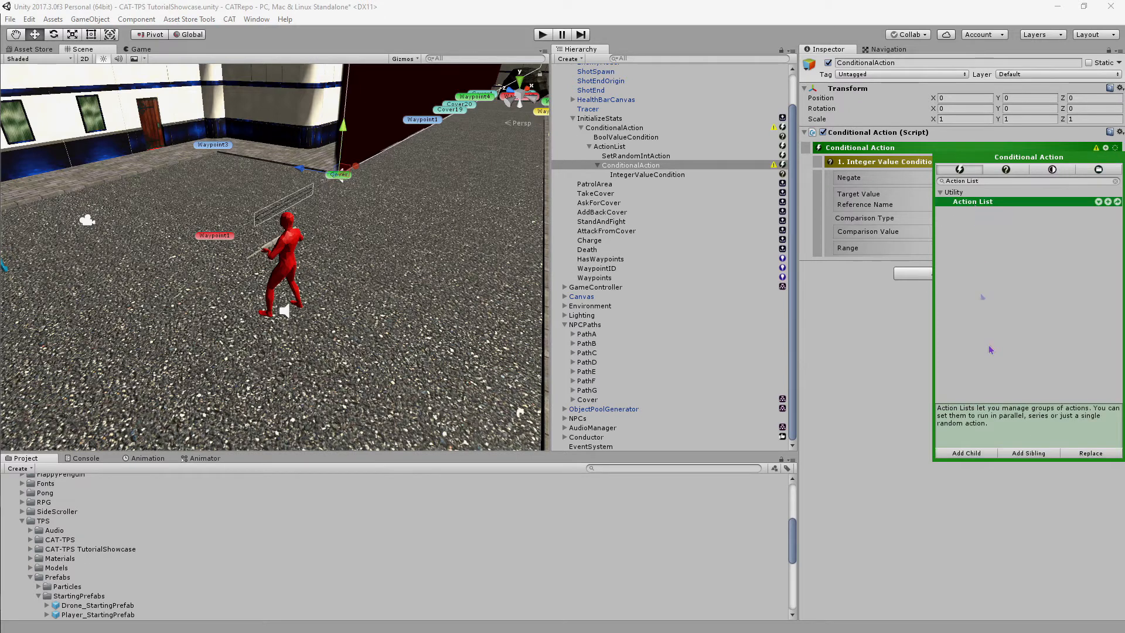
{"action": "left_click", "coordinate": [979, 455]}
{"action": "left_click", "coordinate": [979, 455]}
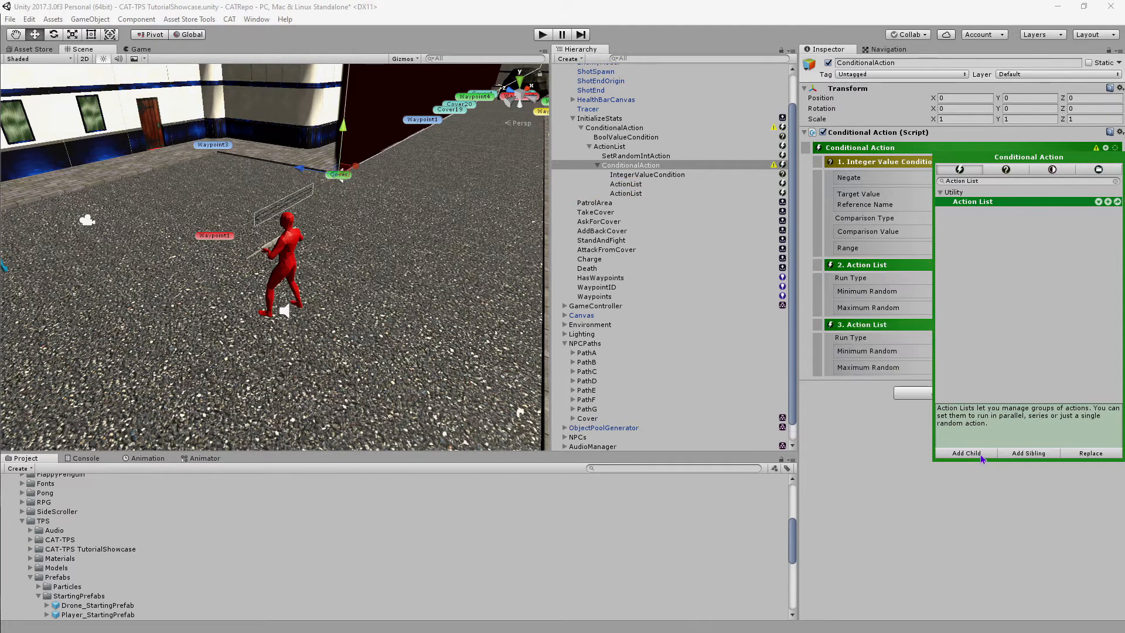
{"action": "left_click", "coordinate": [911, 437]}
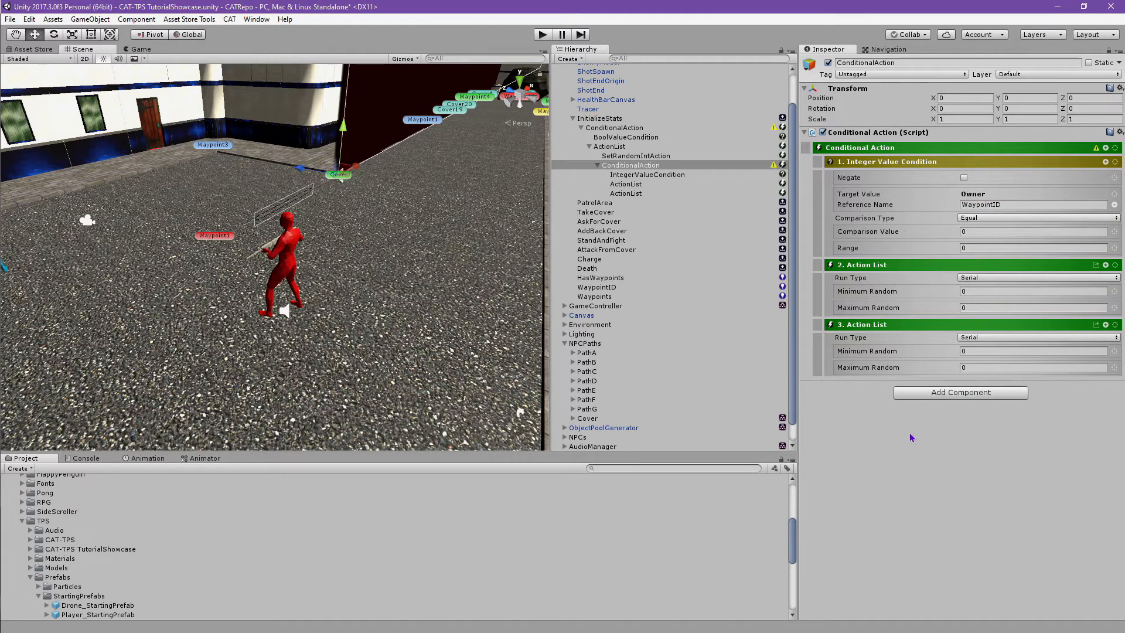
{"action": "left_click", "coordinate": [1096, 325]}
- Add an Add Targets To Game Object List Value action as a child of the nested Conditional Action's first Action List
{"action": "left_click", "coordinate": [691, 186]}
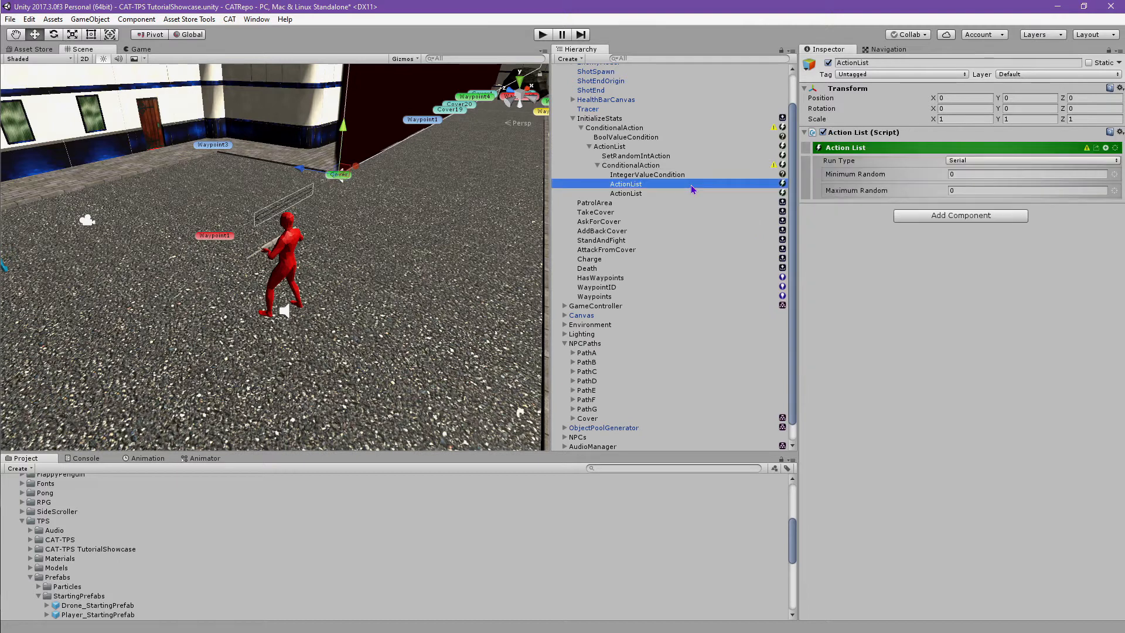
{"action": "left_click", "coordinate": [1106, 148]}
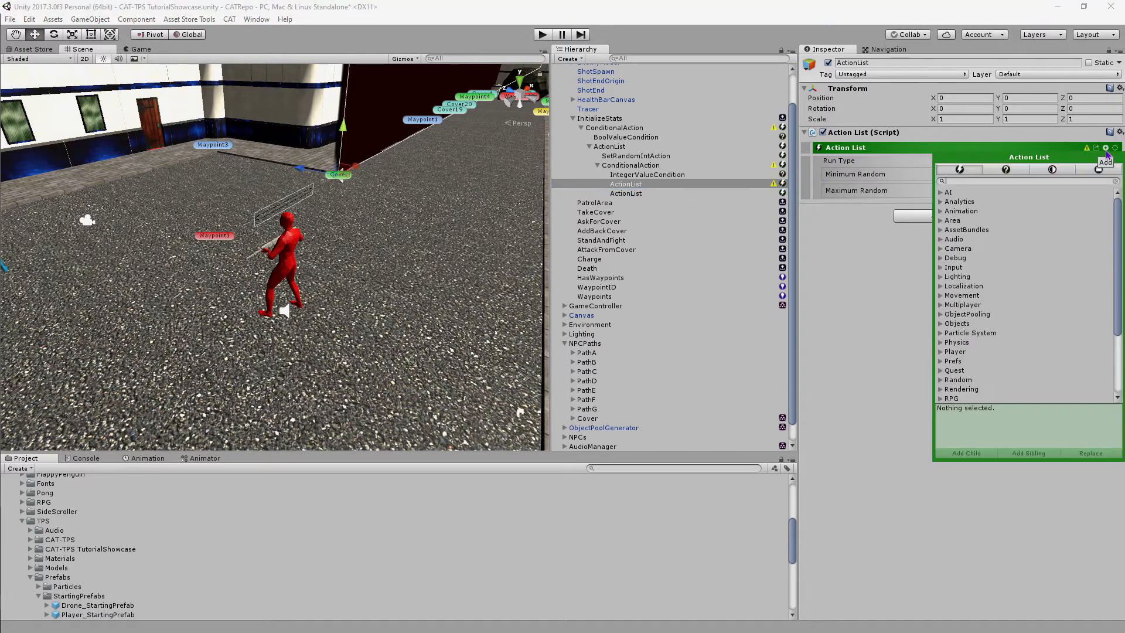
{"action": "type", "text": "Add "}
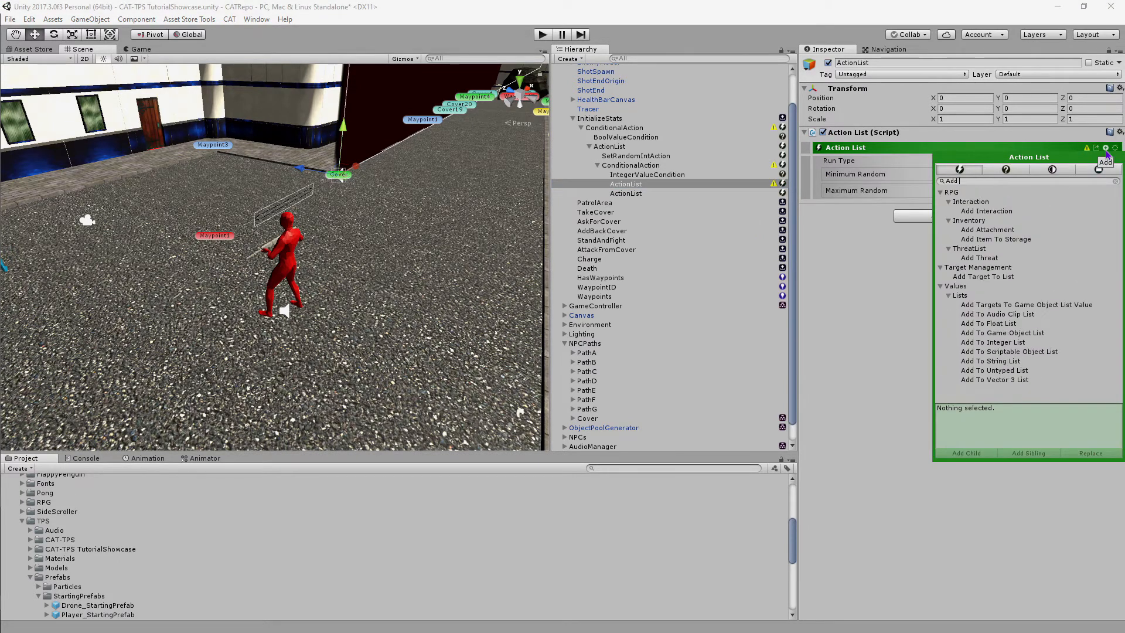
{"action": "type", "text": "Tar"}
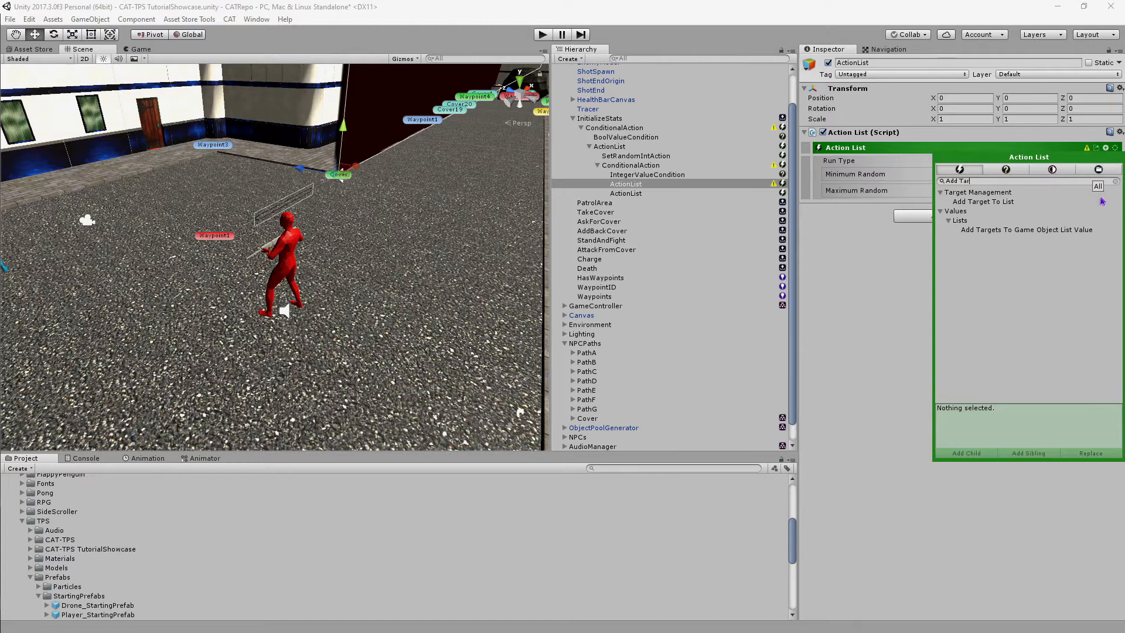
{"action": "left_click", "coordinate": [1080, 230]}
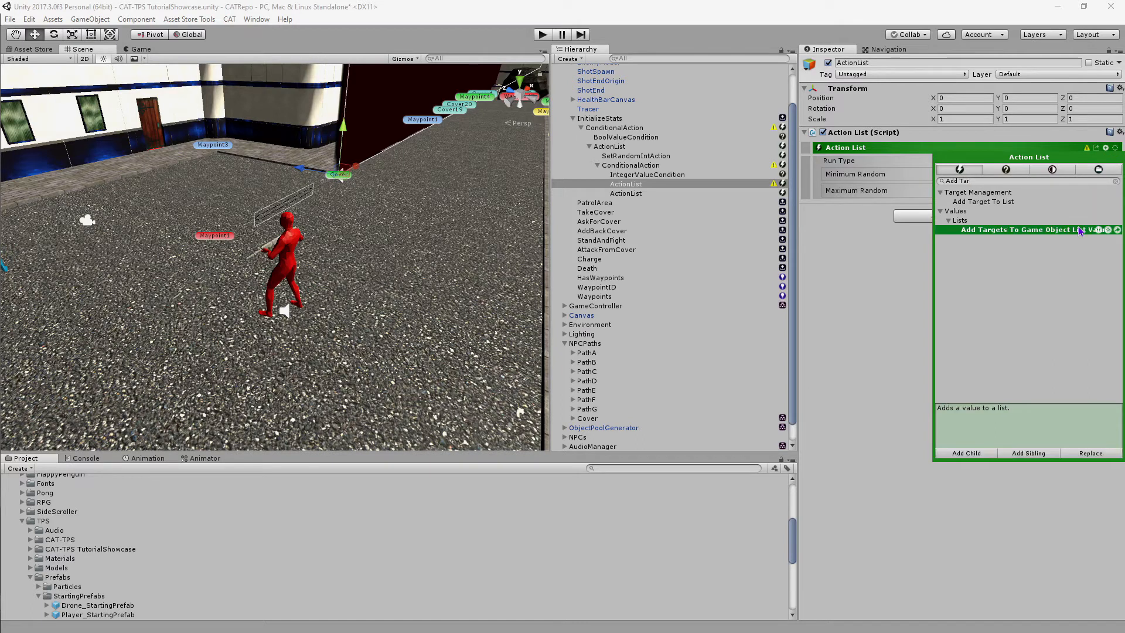
{"action": "left_click", "coordinate": [965, 453]}
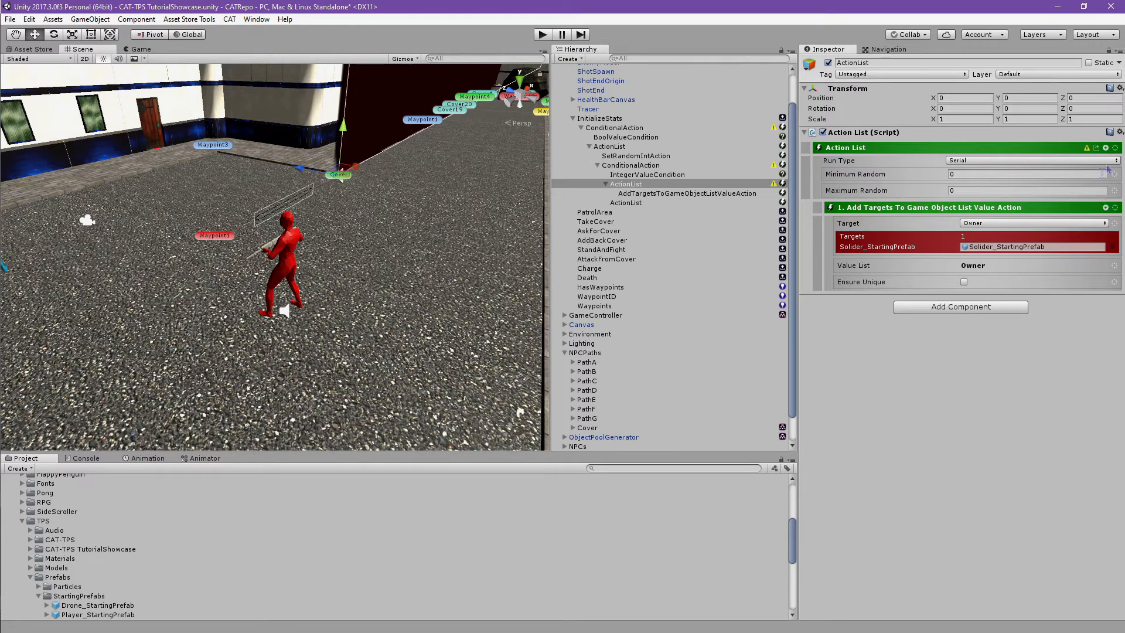
- Add a Set Bool Value action as a child of the same Action List and close the component picker
{"action": "left_click", "coordinate": [1106, 148]}
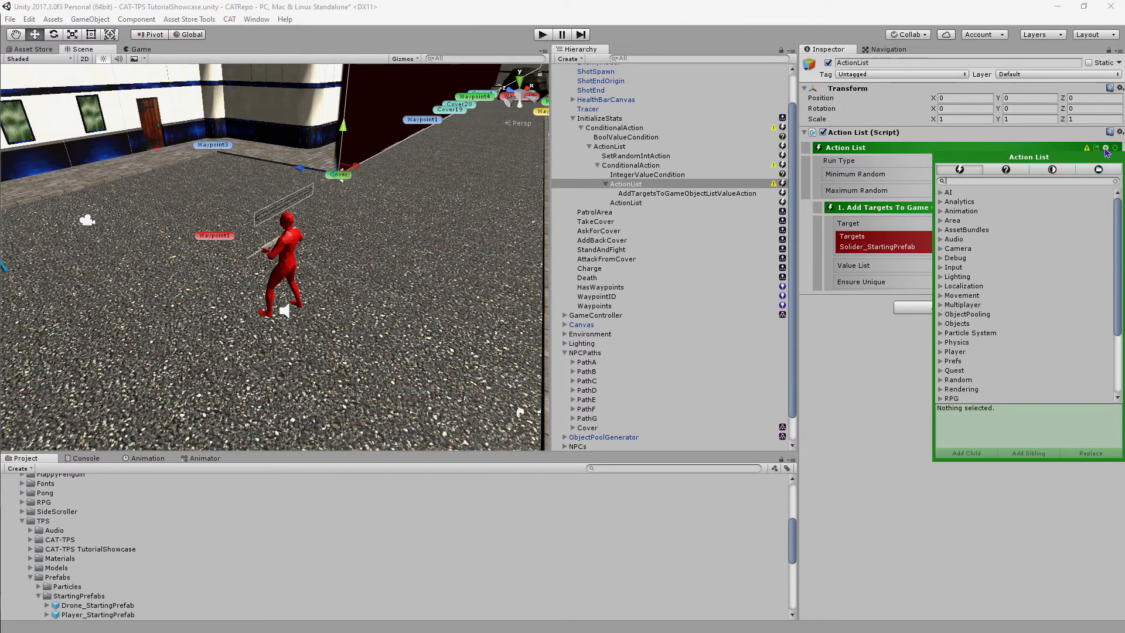
{"action": "type", "text": "Set Bool"}
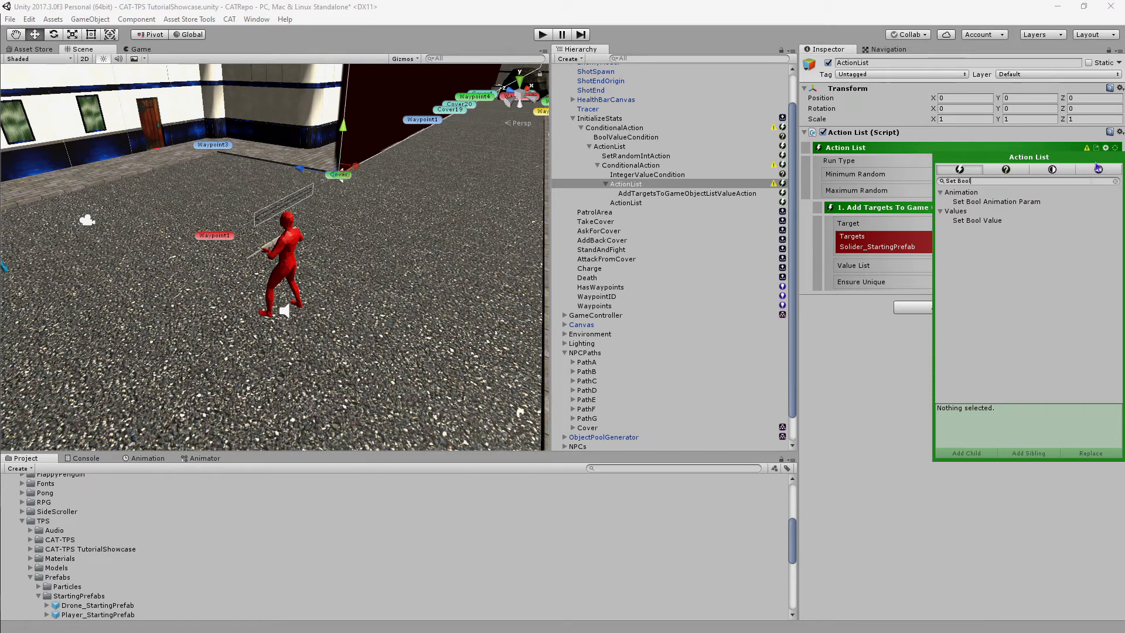
{"action": "left_click", "coordinate": [1030, 221]}
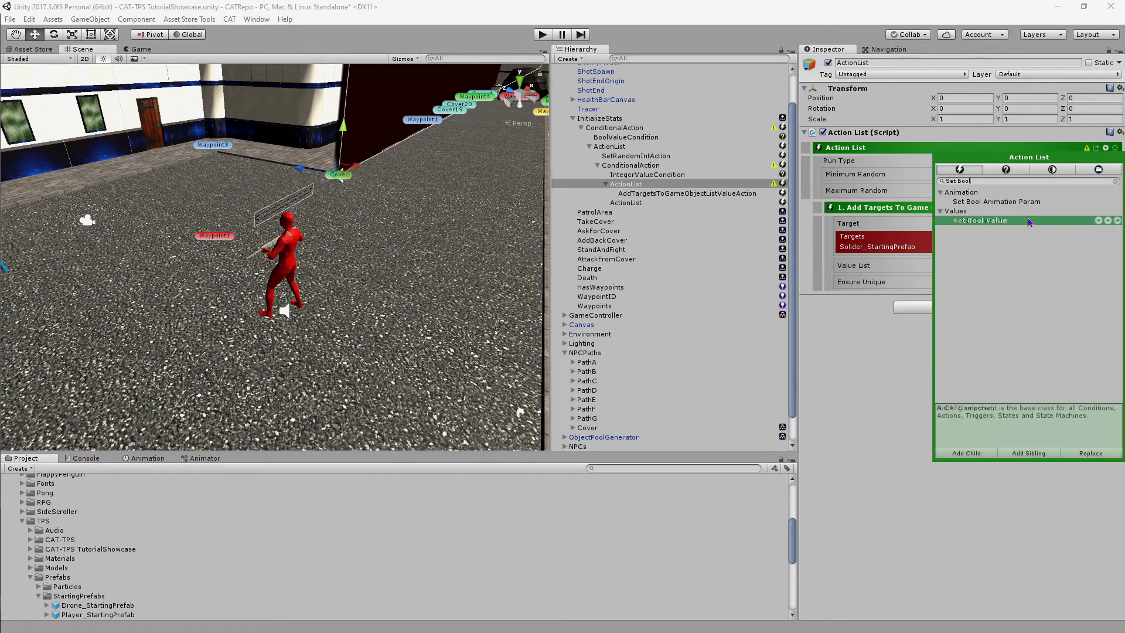
{"action": "left_click", "coordinate": [975, 455]}
{"action": "left_click", "coordinate": [894, 459]}
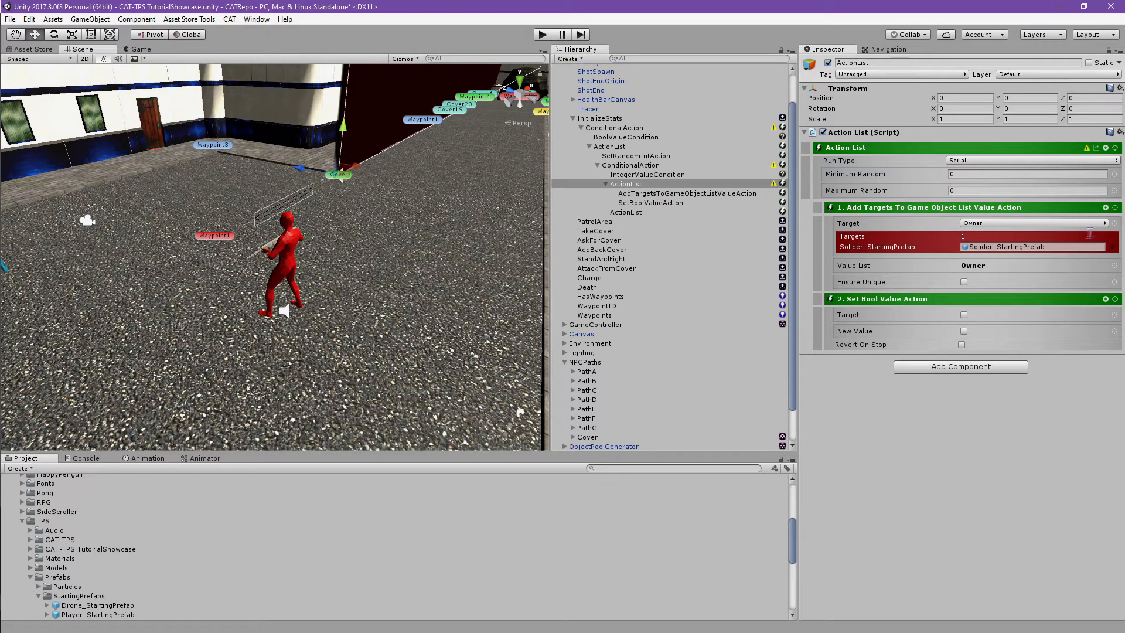
- Switch the Add Targets To Game Object List Value action's target to Named and set it to NPCPaths
{"action": "left_click", "coordinate": [1105, 223]}
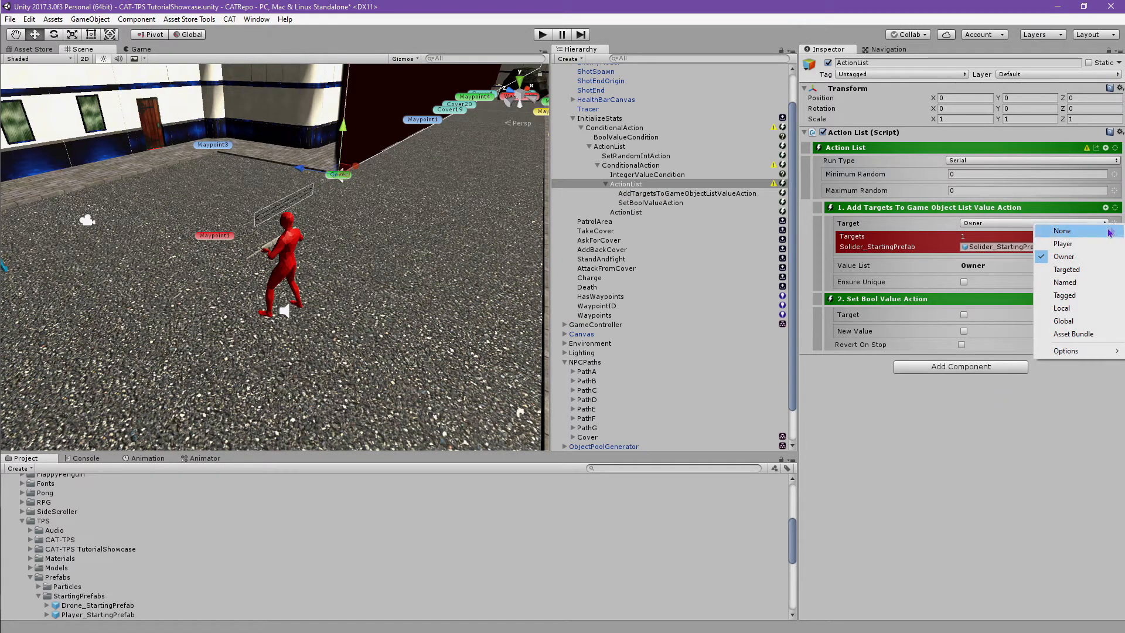
{"action": "left_click", "coordinate": [1087, 283]}
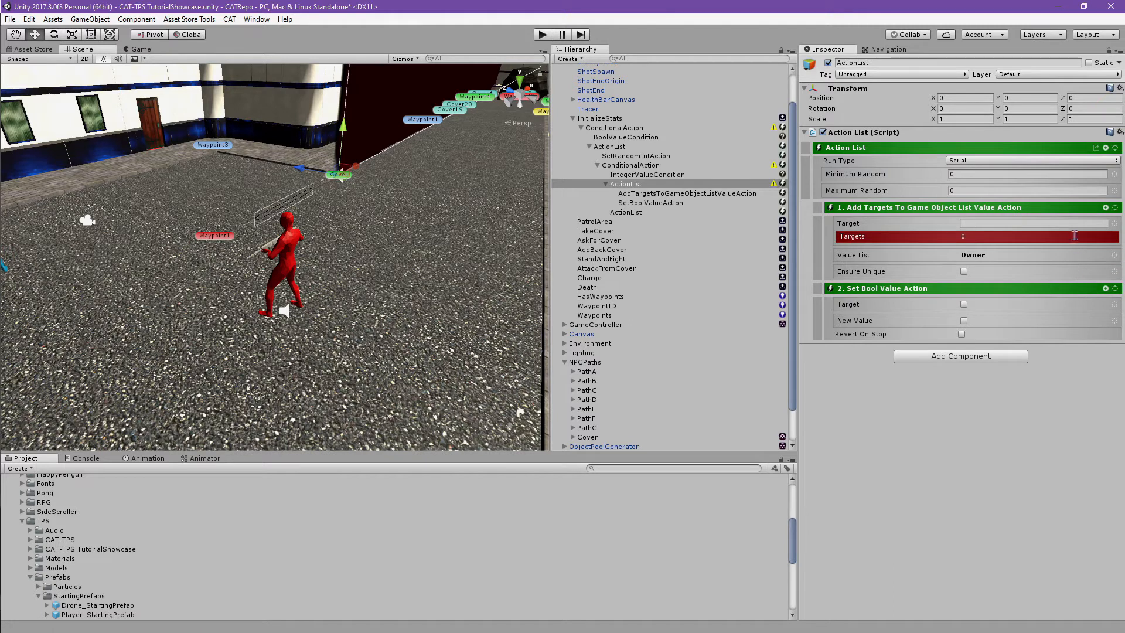
{"action": "left_click", "coordinate": [1073, 223]}
{"action": "type", "text": "NPCPaths"}
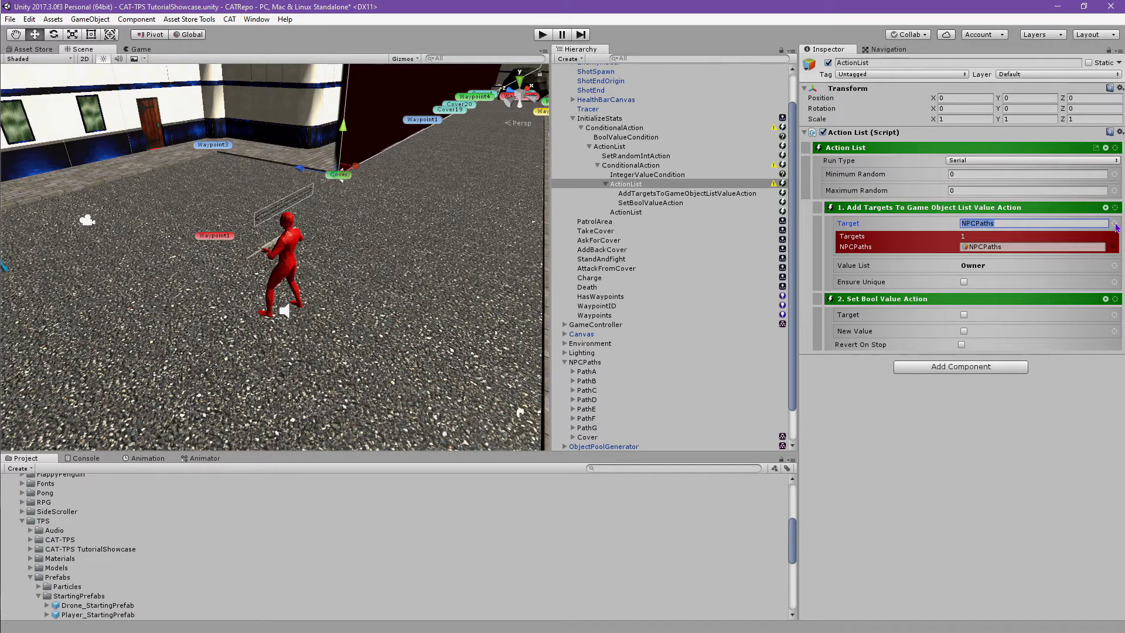
- Enable the Path and Reference Name options for the NPCPaths target and set its path to PathA
{"action": "left_click", "coordinate": [1114, 223]}
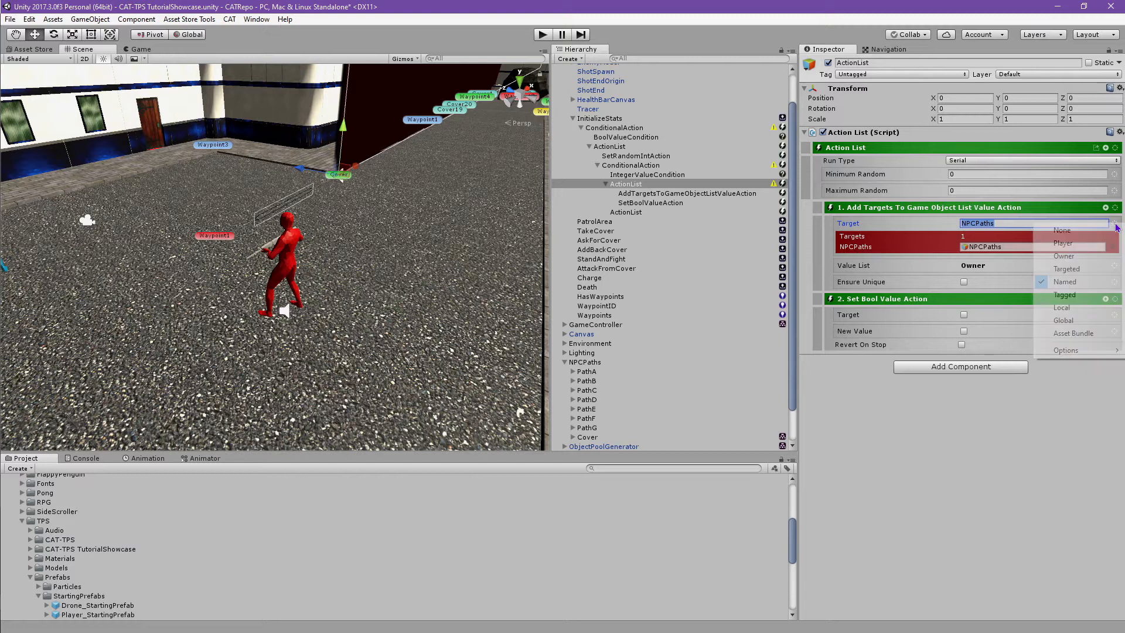
{"action": "mouse_move", "coordinate": [1036, 351]}
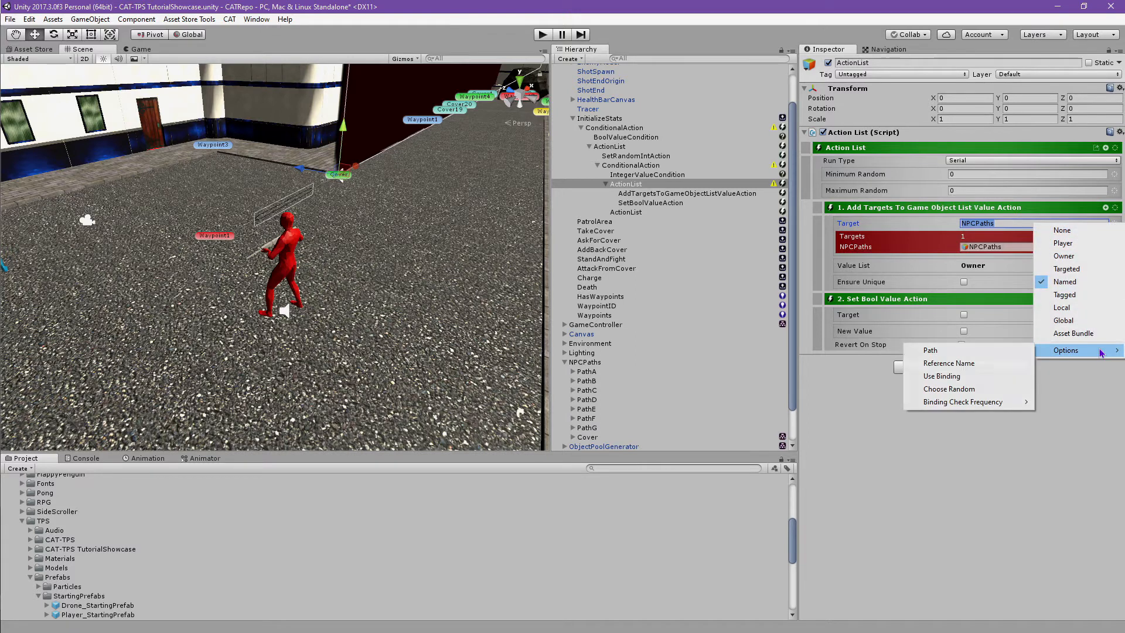
{"action": "left_click", "coordinate": [1024, 349]}
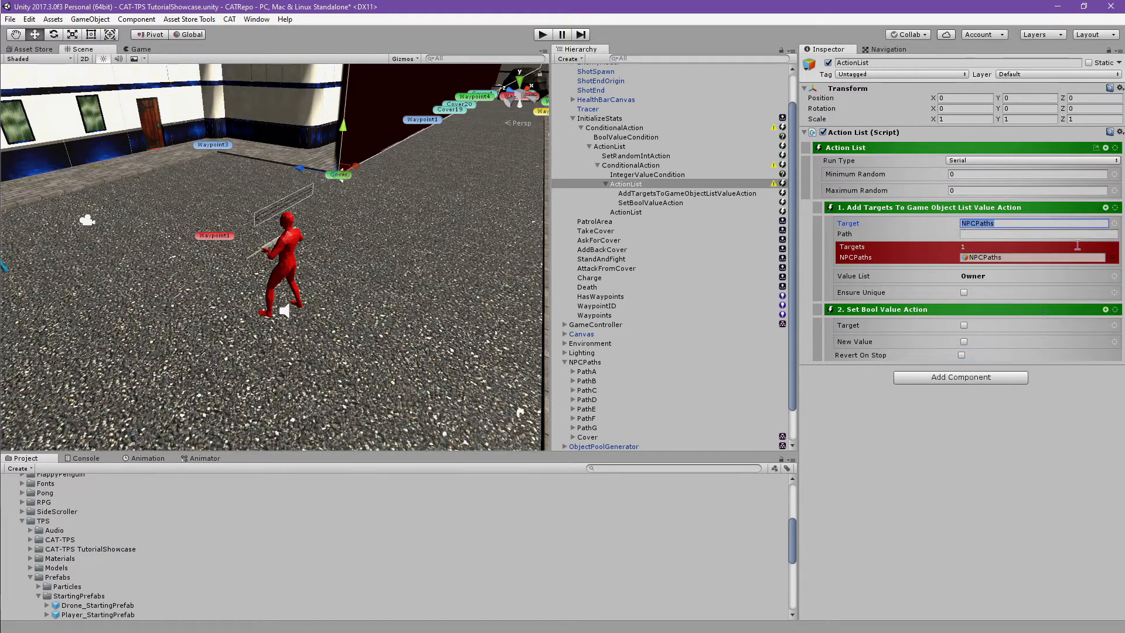
{"action": "left_click", "coordinate": [1115, 223]}
{"action": "mouse_move", "coordinate": [1095, 352]}
{"action": "left_click", "coordinate": [1011, 364]}
{"action": "left_click", "coordinate": [1070, 234]}
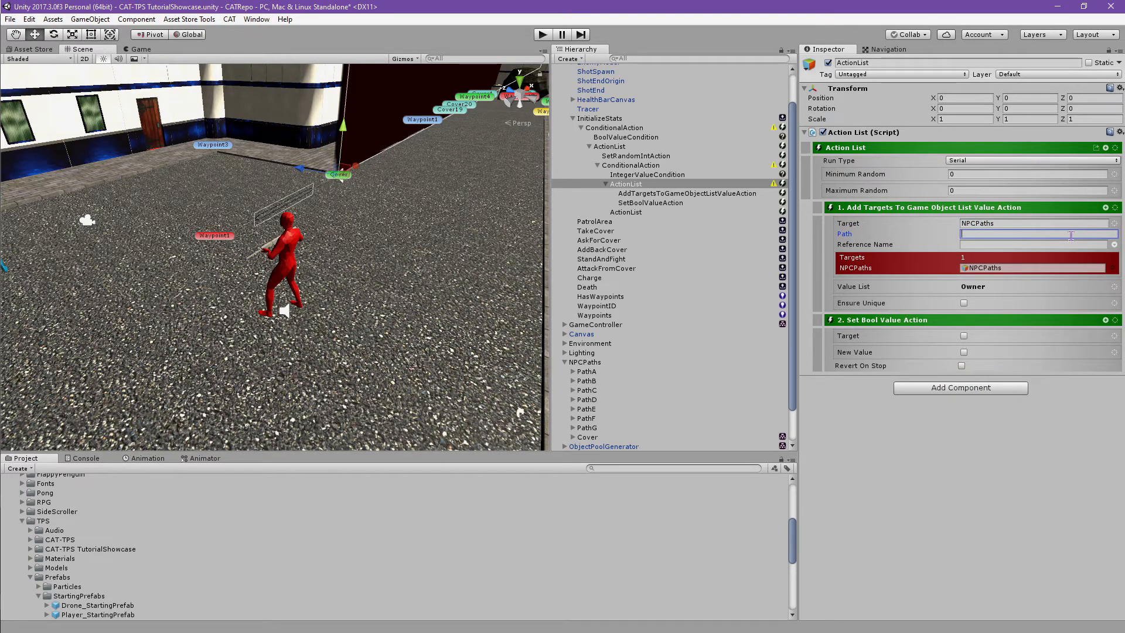
{"action": "type", "text": "Path"}
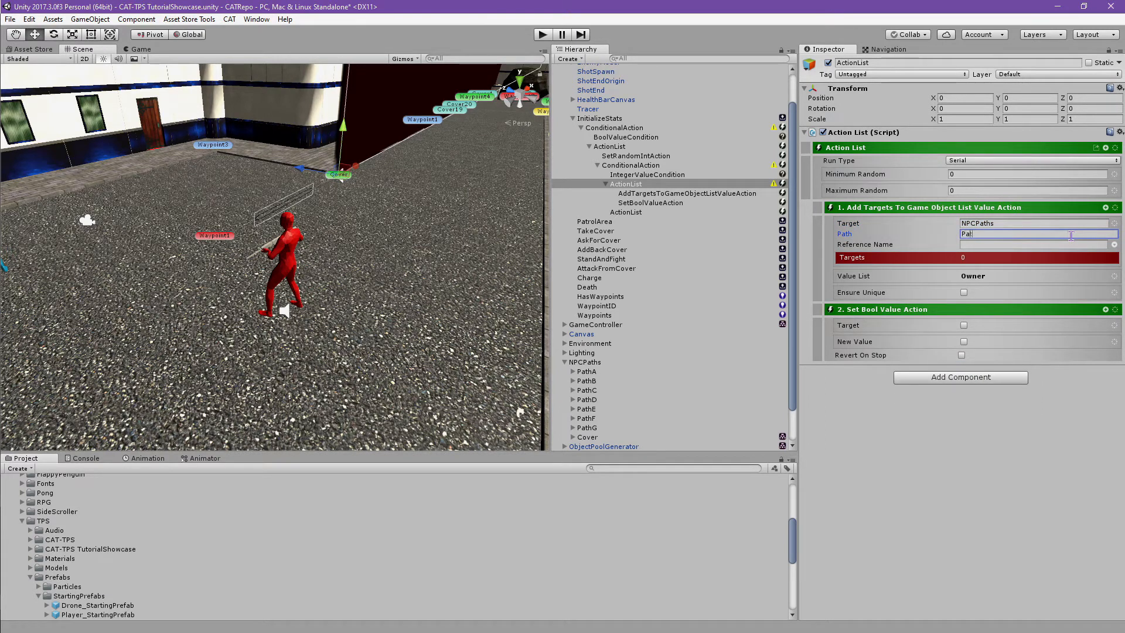
{"action": "type", "text": "A"}
{"action": "key", "text": "Return"}
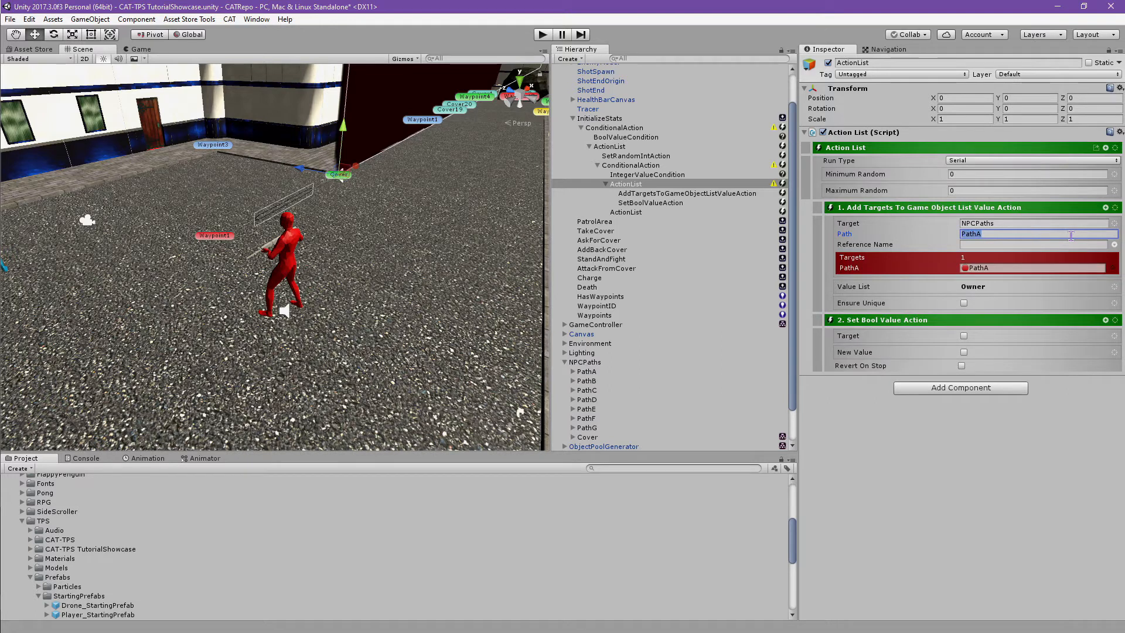
- Set the NPCPaths target's reference name to Waypoints
{"action": "left_click", "coordinate": [1060, 244]}
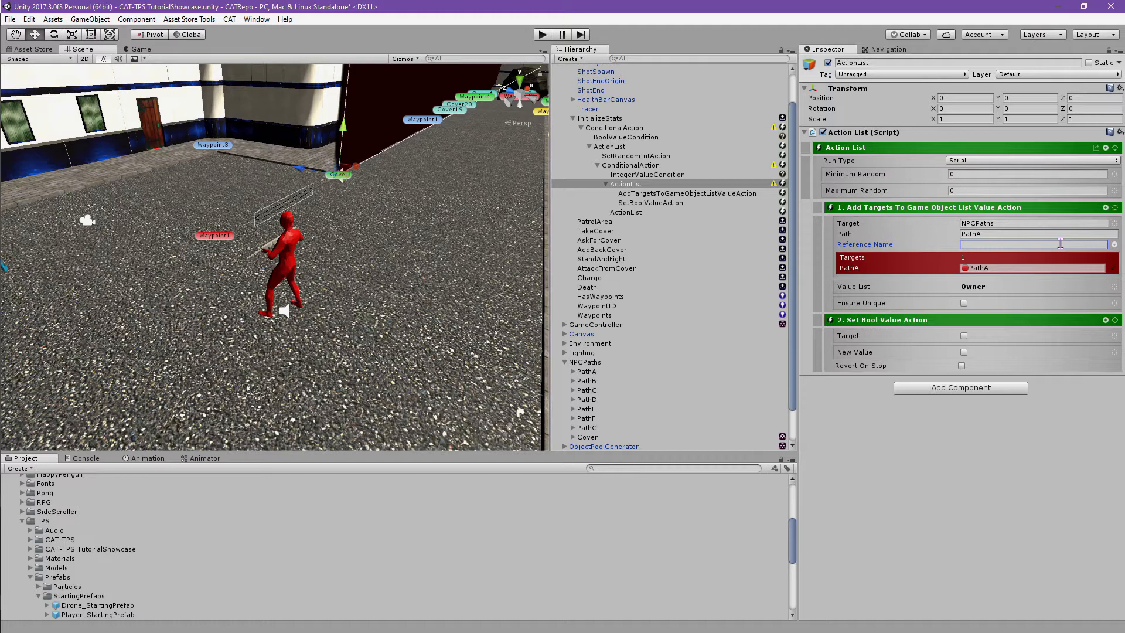
{"action": "type", "text": "Waypoints"}
{"action": "key", "text": "Return"}
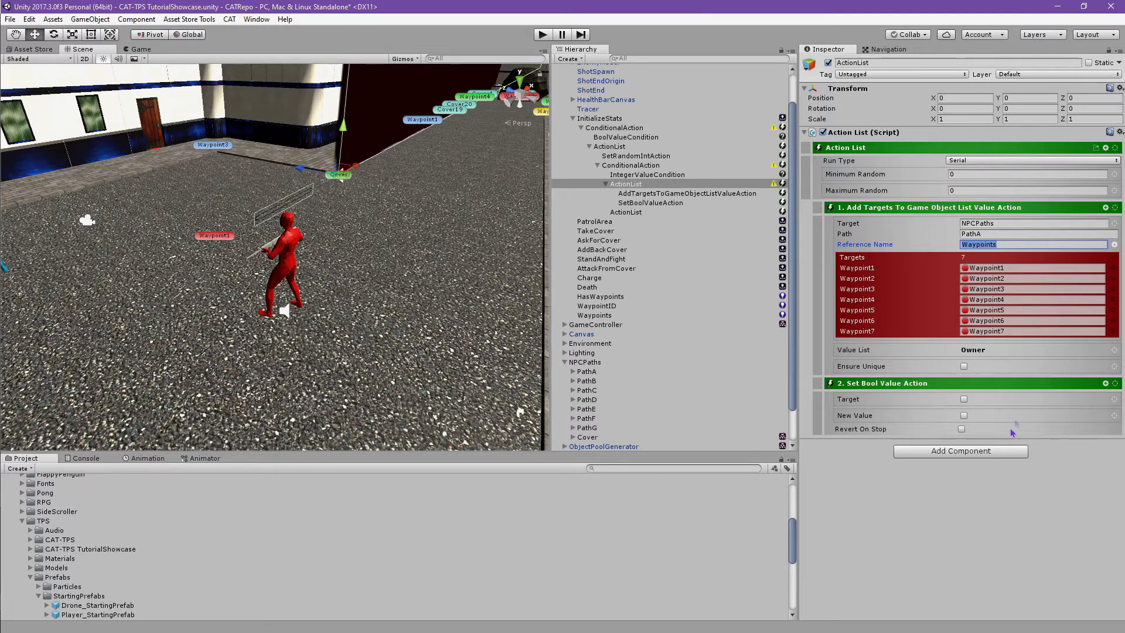
{"action": "left_click", "coordinate": [976, 486]}
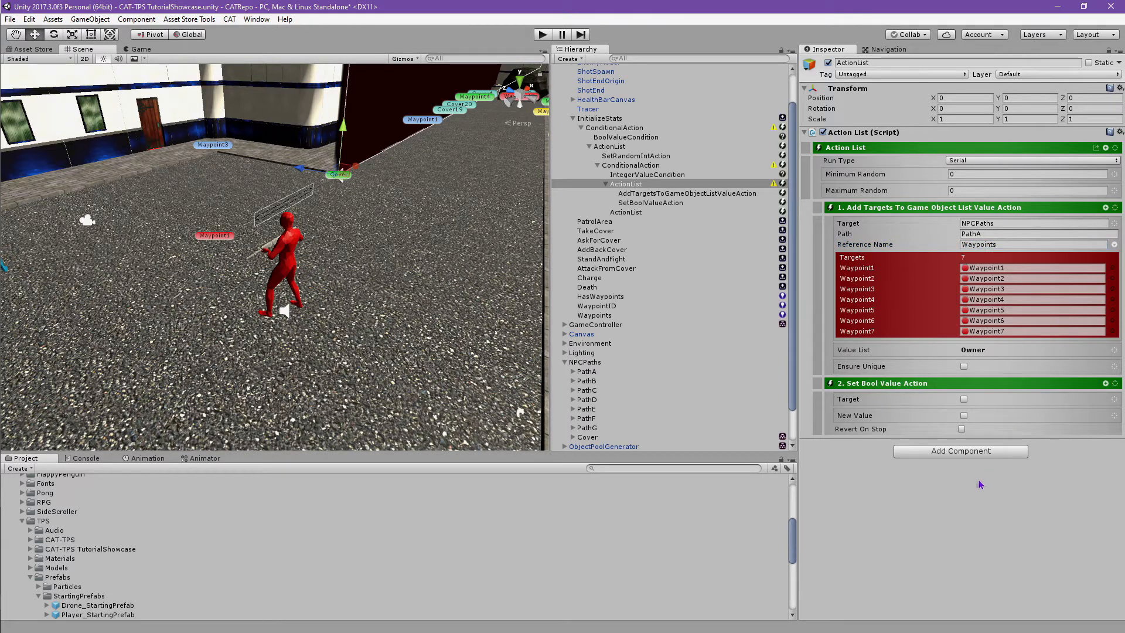
- Enable the Reference Name option for the action's Owner value list and set that name to Waypoints
{"action": "left_click", "coordinate": [1114, 351]}
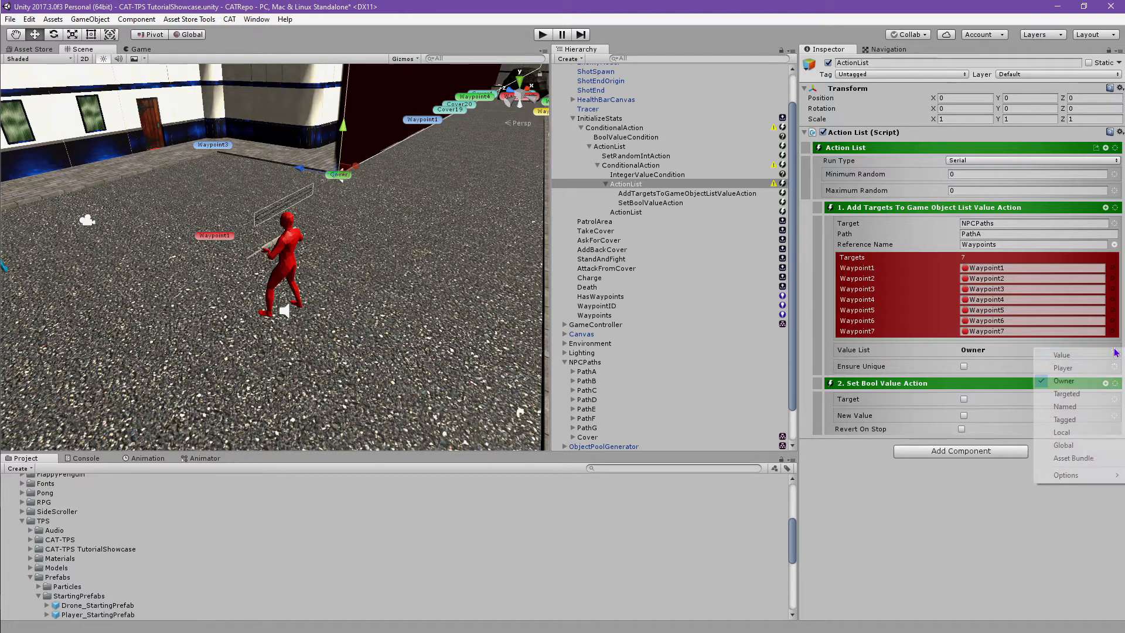
{"action": "mouse_move", "coordinate": [1060, 482]}
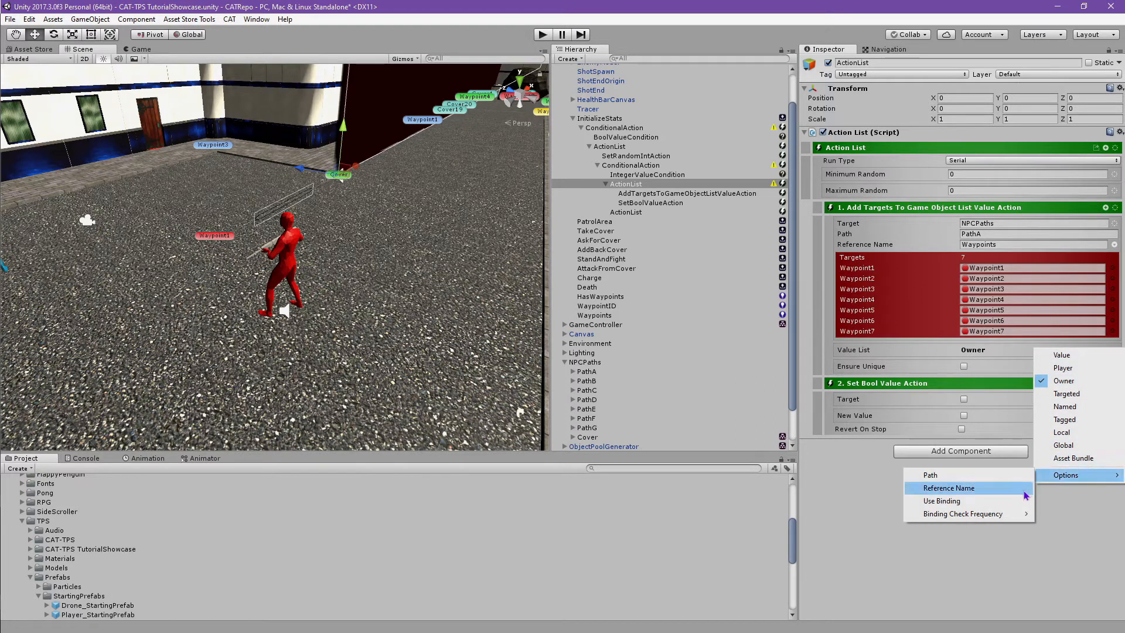
{"action": "left_click", "coordinate": [949, 487]}
{"action": "left_click", "coordinate": [1038, 360]}
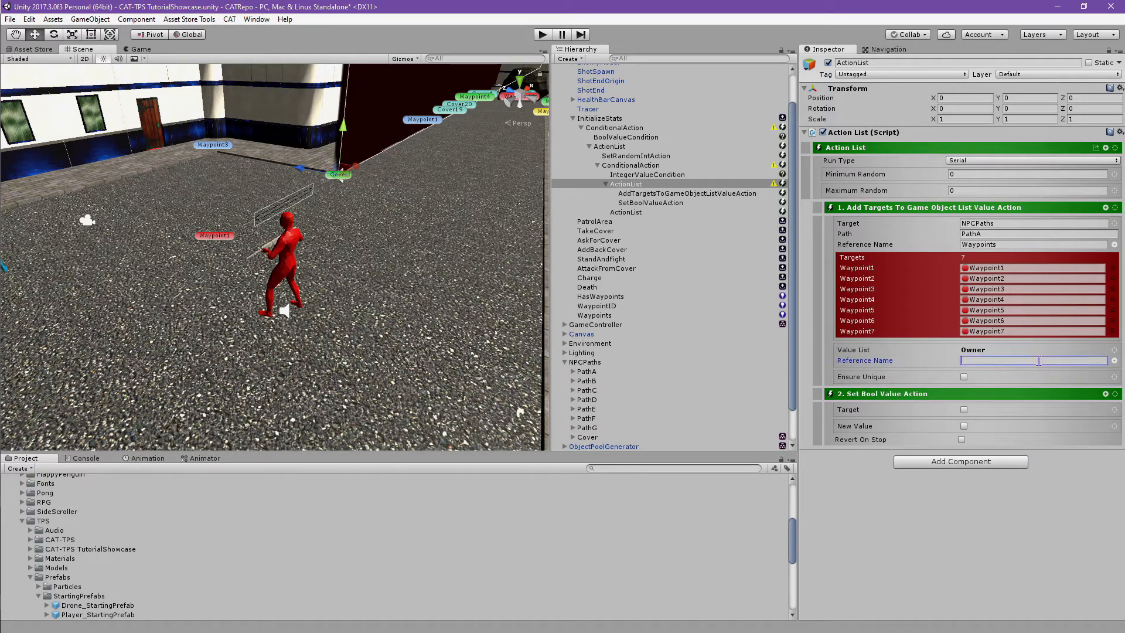
{"action": "type", "text": "Waypoints"}
{"action": "key", "text": "Return"}
{"action": "left_click", "coordinate": [1052, 478]}
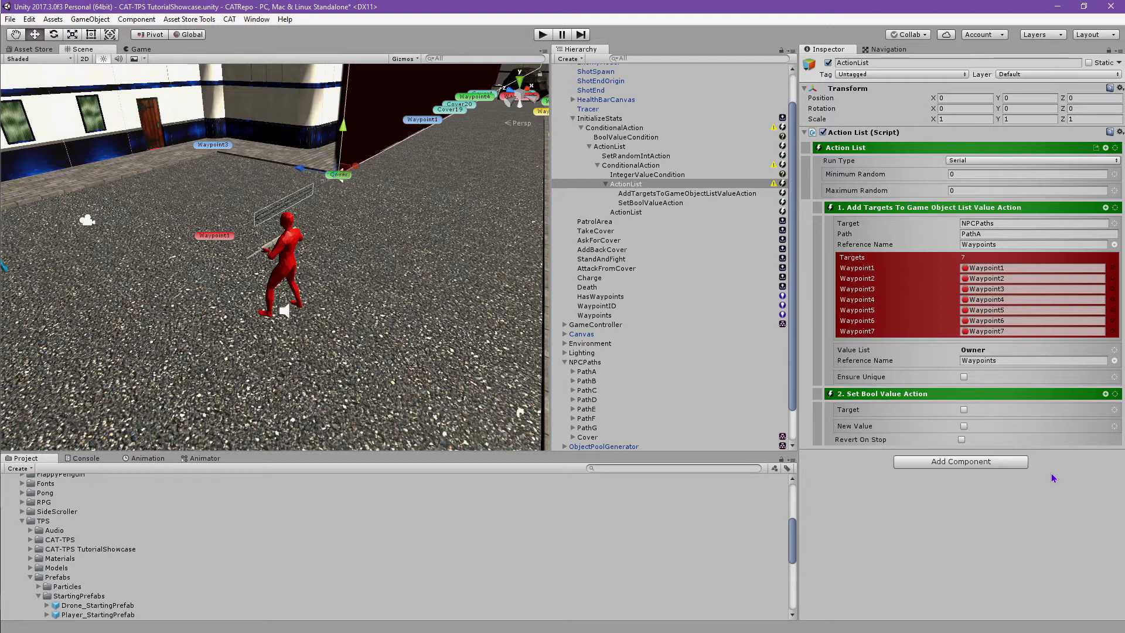
- Set the Set Bool Value action's target to Owner with reference name HasWaypoints, and make its new value true
{"action": "left_click", "coordinate": [1114, 410]}
{"action": "left_click", "coordinate": [1063, 443]}
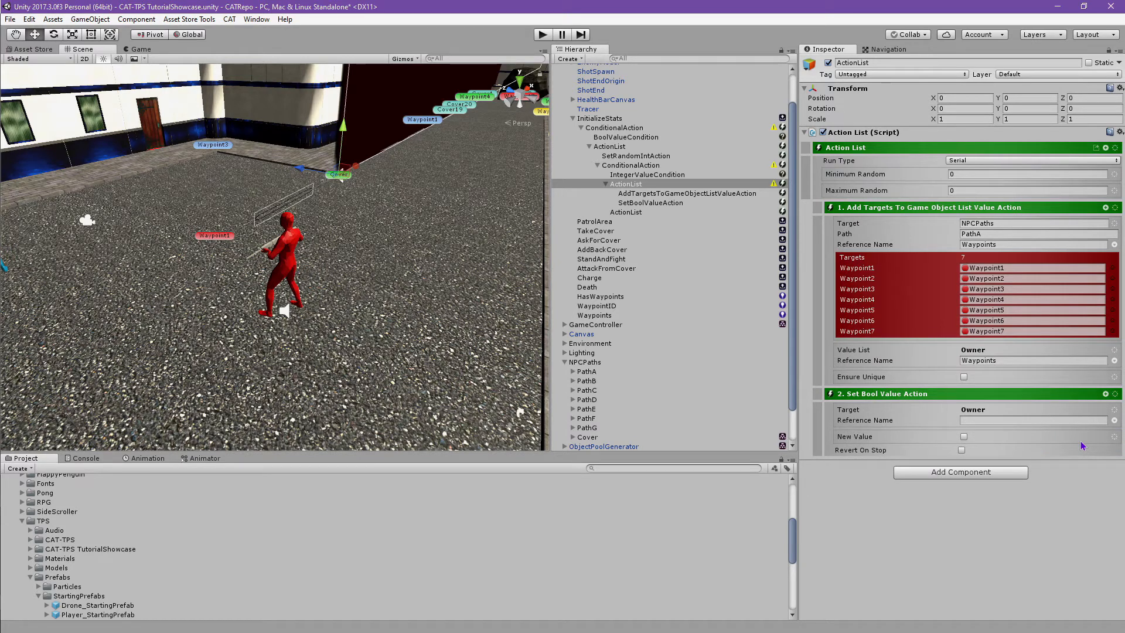
{"action": "left_click", "coordinate": [1077, 420]}
{"action": "type", "text": "Has"}
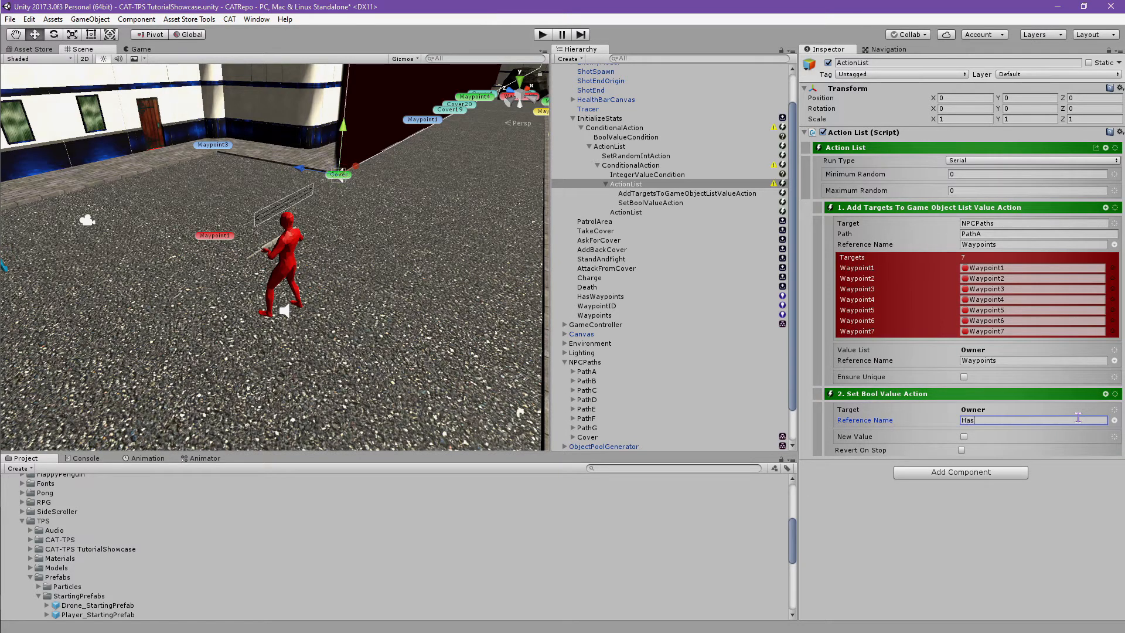
{"action": "type", "text": "Waypoin"}
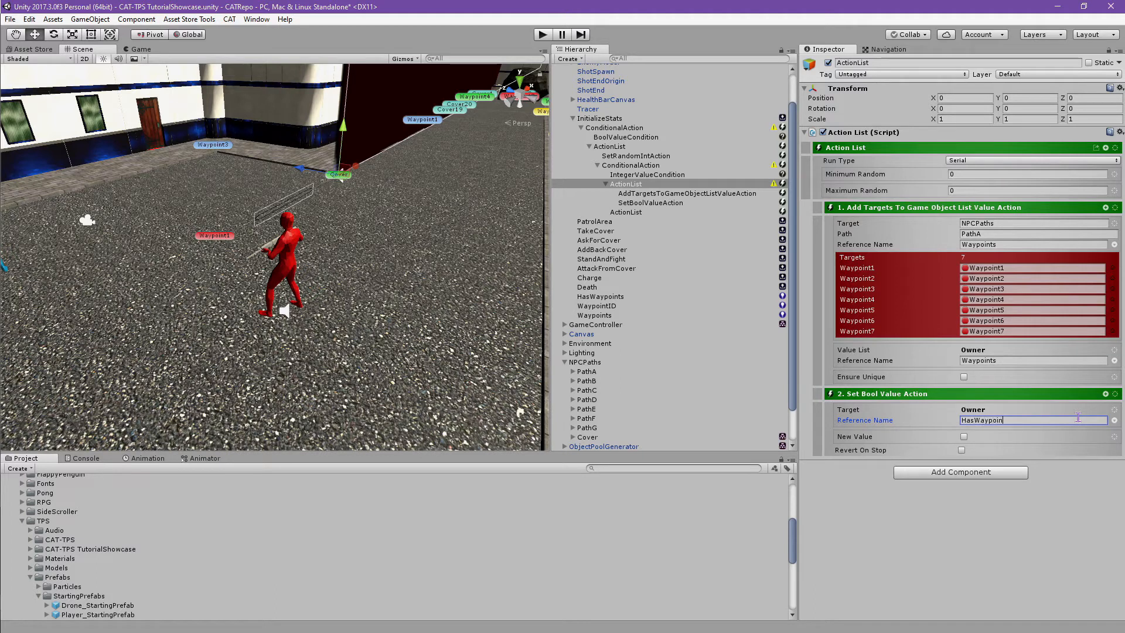
{"action": "type", "text": "ts"}
{"action": "left_click", "coordinate": [963, 436]}
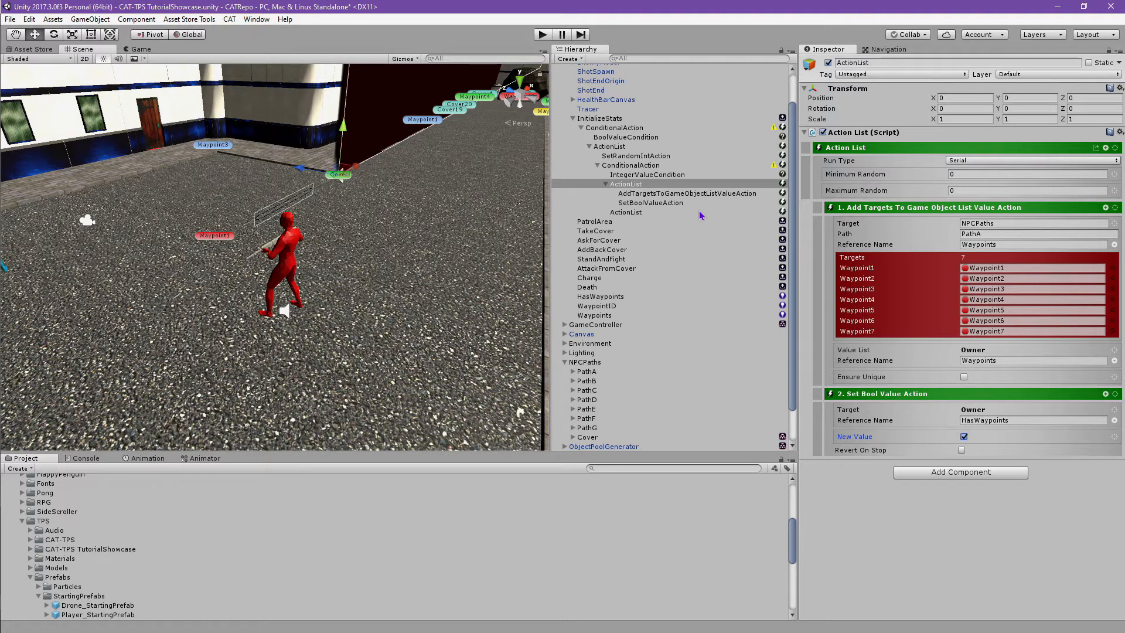
- Copy the Conditional Action that checks WaypointID and paste it as a child of its own empty second Action List
{"action": "left_click", "coordinate": [675, 167]}
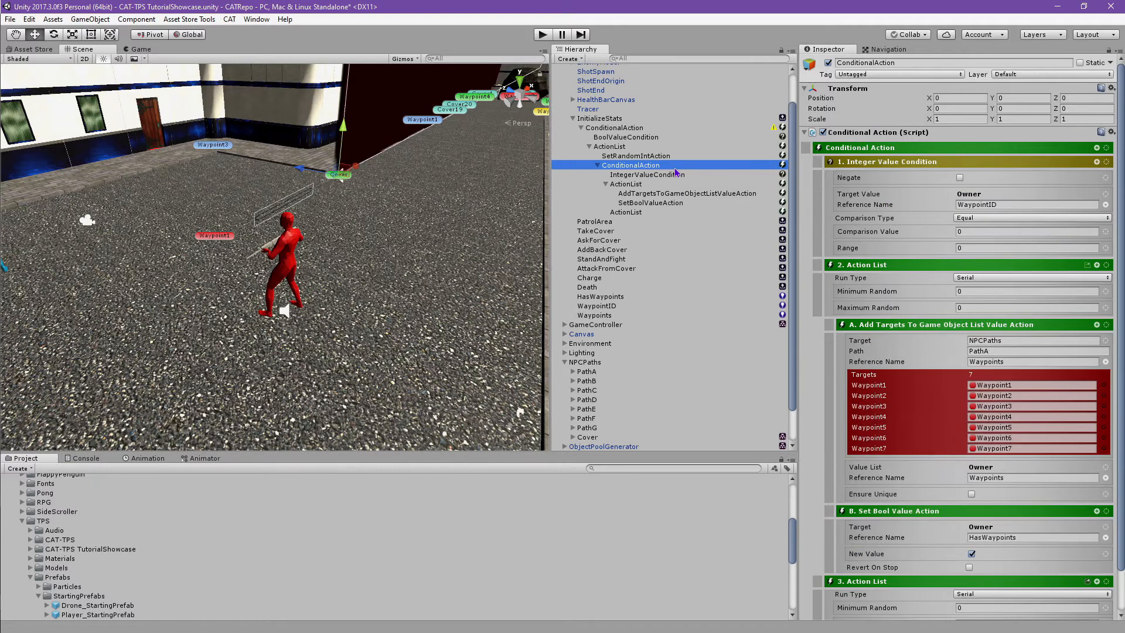
{"action": "right_click", "coordinate": [675, 171]}
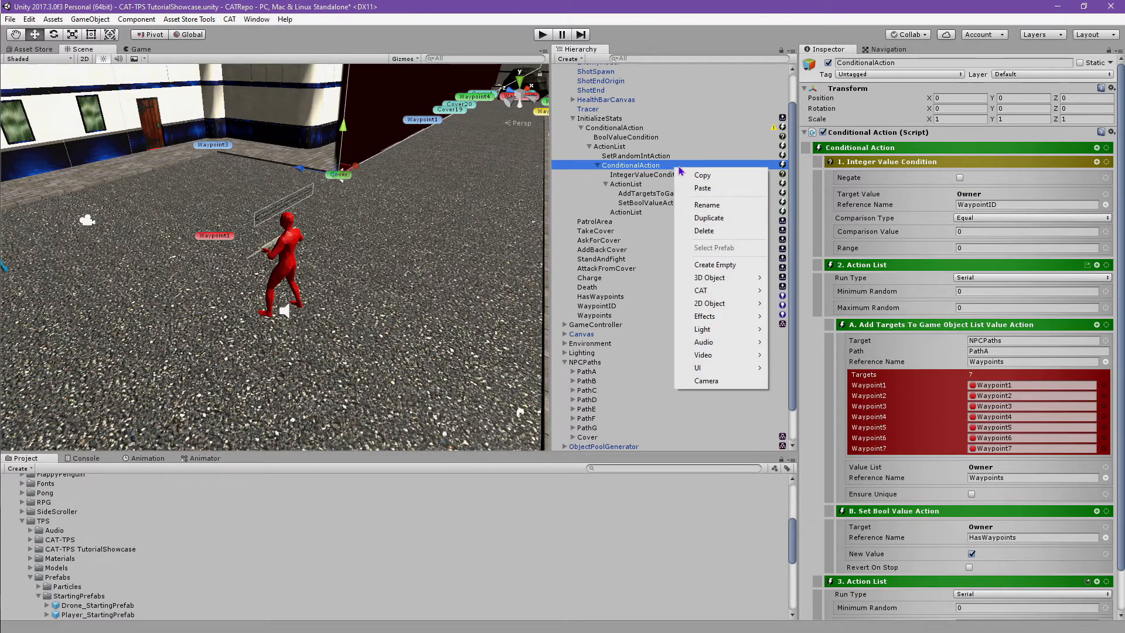
{"action": "left_click", "coordinate": [701, 175]}
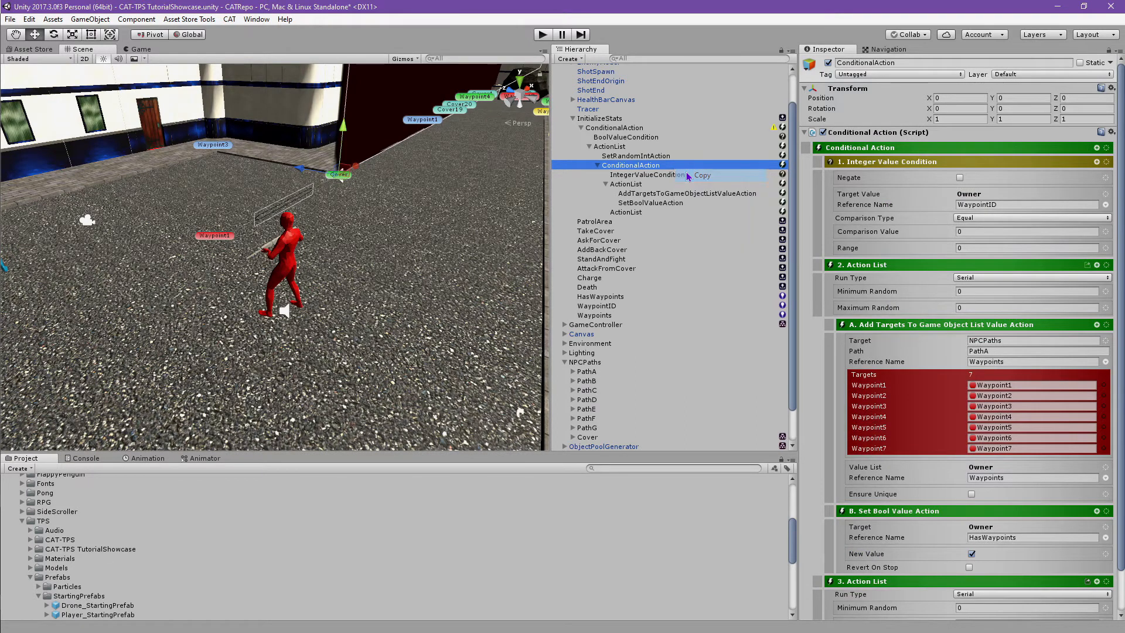
{"action": "left_click", "coordinate": [644, 216]}
{"action": "right_click", "coordinate": [644, 217]}
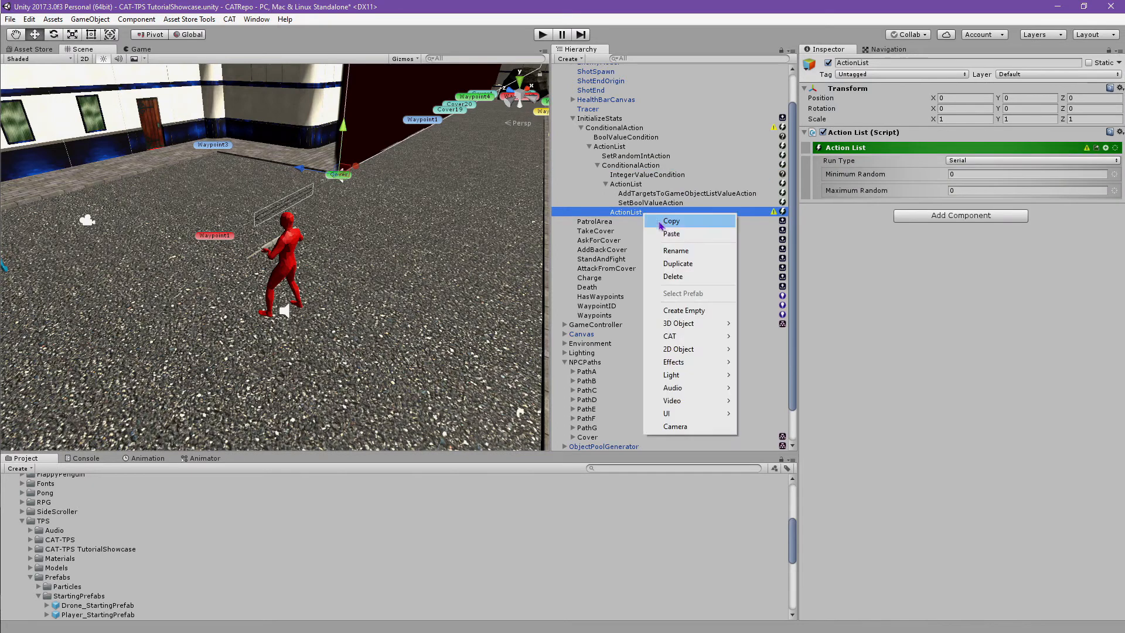
{"action": "left_click", "coordinate": [666, 232]}
{"action": "left_click_drag", "start_coordinate": [645, 227], "coordinate": [646, 214]}
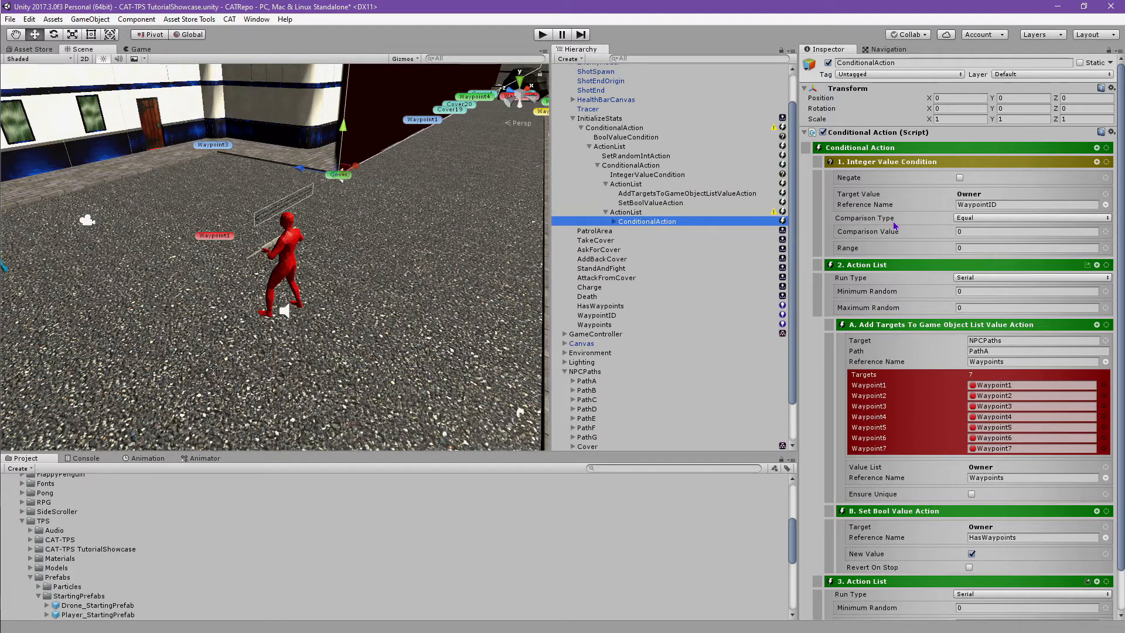
- In the pasted Conditional Action, set the comparison value to 1 and the target path to PathB
{"action": "scroll", "coordinate": [894, 226], "scroll_direction": "down", "scroll_amount": 2}
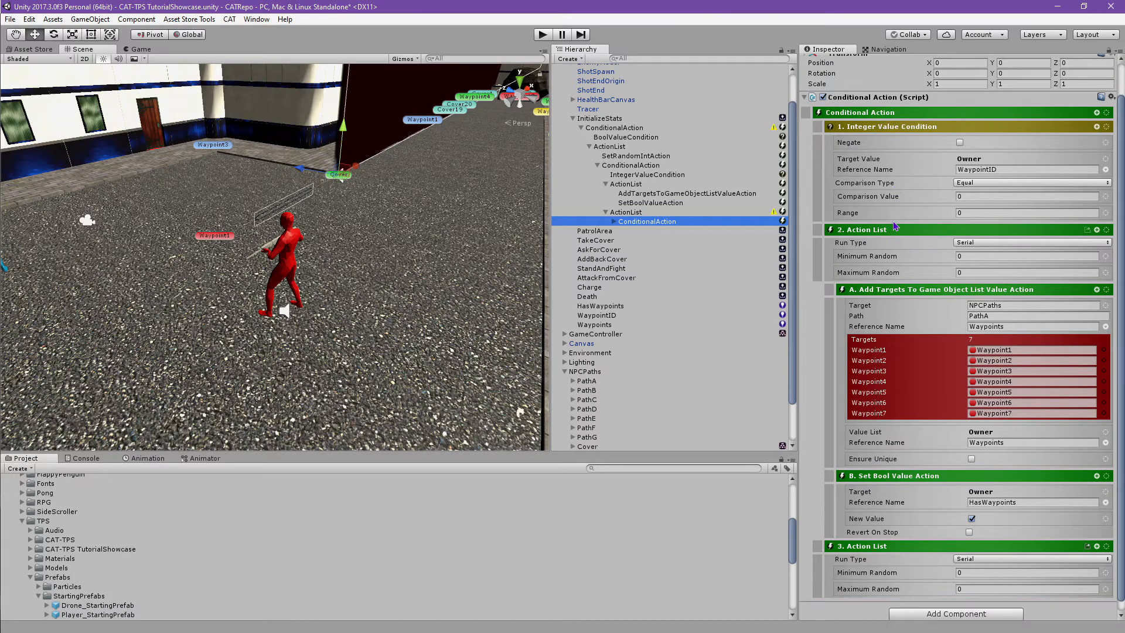
{"action": "left_click", "coordinate": [983, 196]}
{"action": "type", "text": "1"}
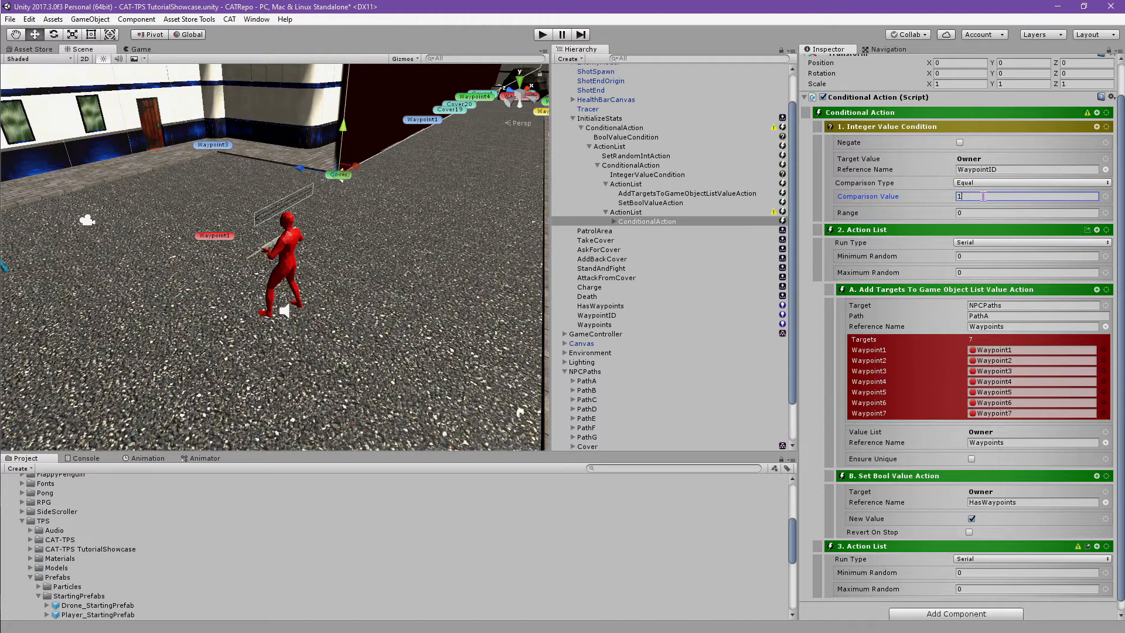
{"action": "left_click", "coordinate": [998, 315]}
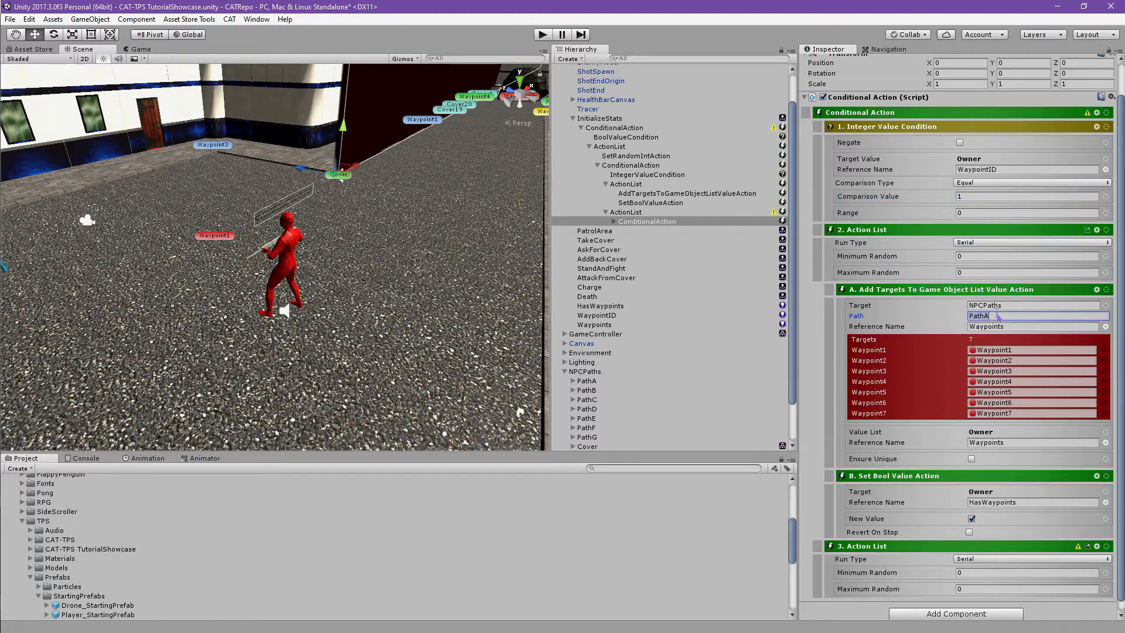
{"action": "key", "text": "BackSpace"}
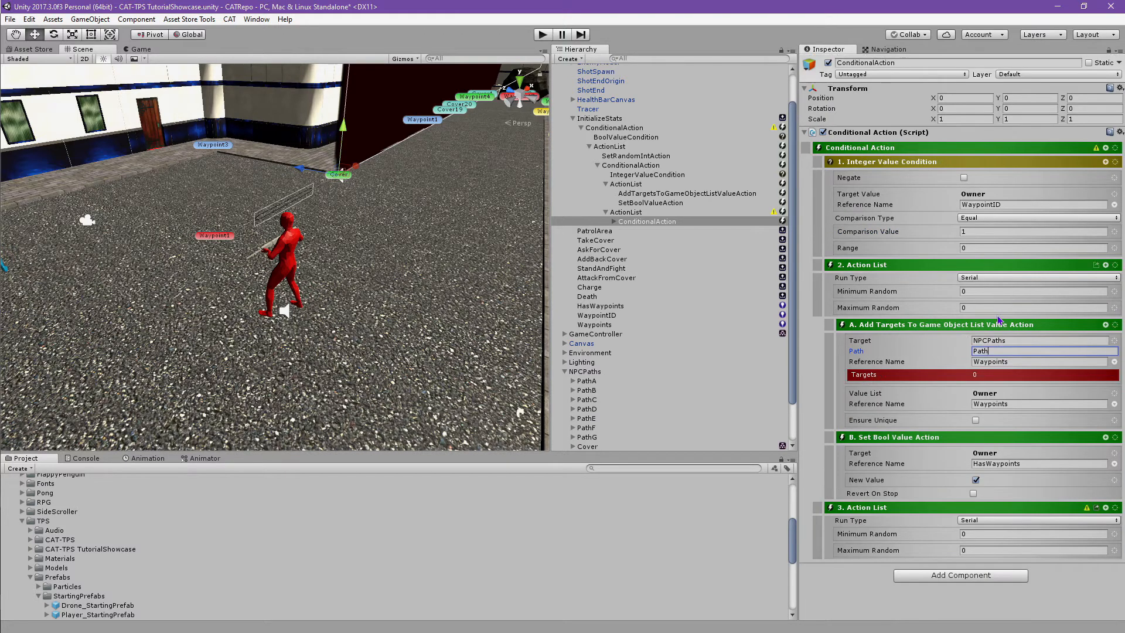
{"action": "type", "text": "B"}
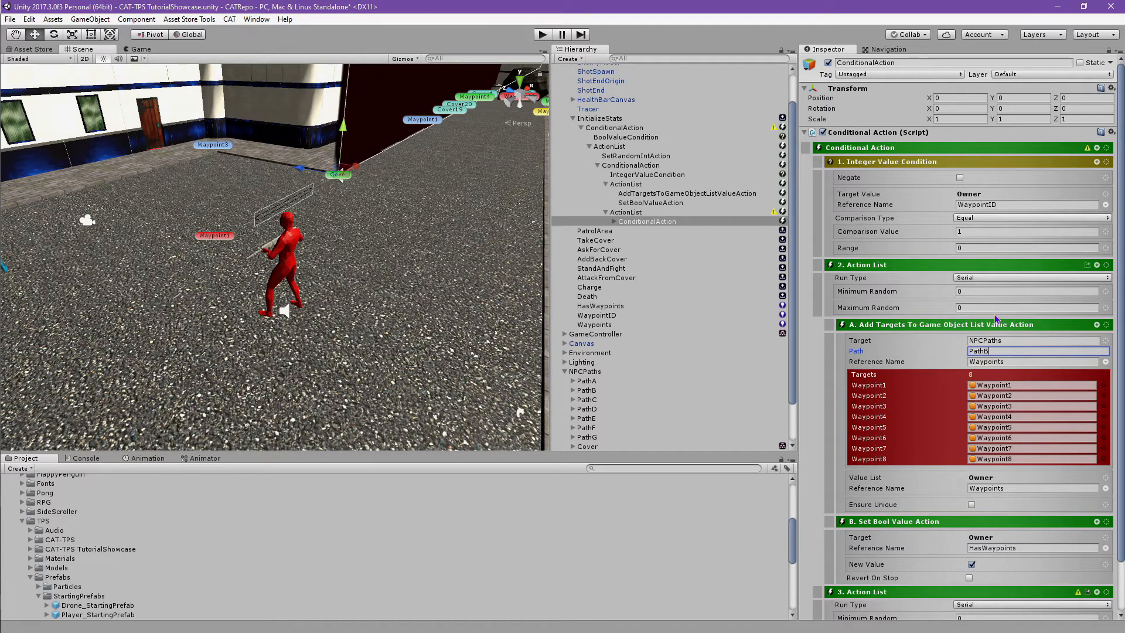
- Paste another copy of the Conditional Action into the empty second Action List of the PathB Conditional Action
{"action": "left_click", "coordinate": [616, 221]}
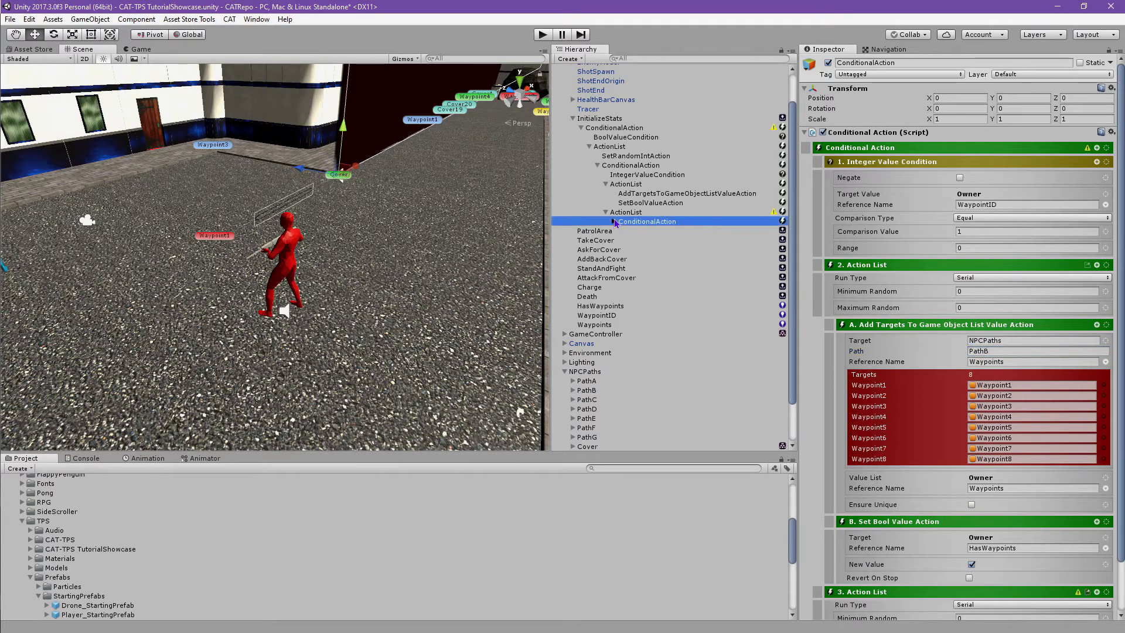
{"action": "left_click", "coordinate": [614, 221]}
{"action": "left_click", "coordinate": [637, 252]}
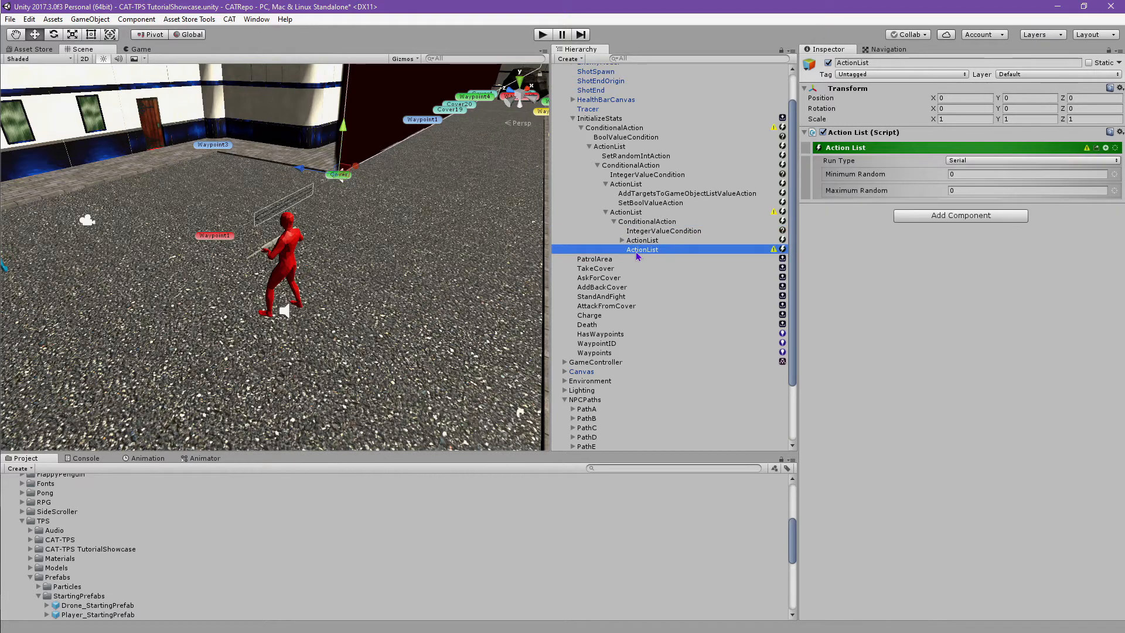
{"action": "right_click", "coordinate": [638, 253]}
{"action": "left_click", "coordinate": [643, 265]}
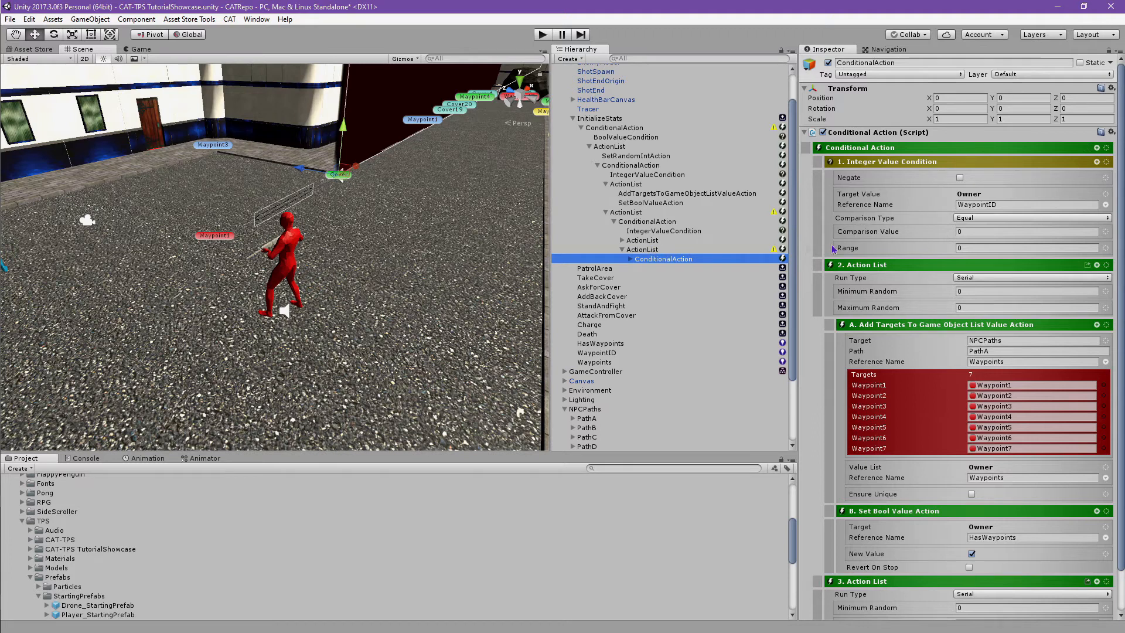
- In the newly pasted Conditional Action, set the comparison value to 2 and the target path to PathC
{"action": "left_click", "coordinate": [1003, 233]}
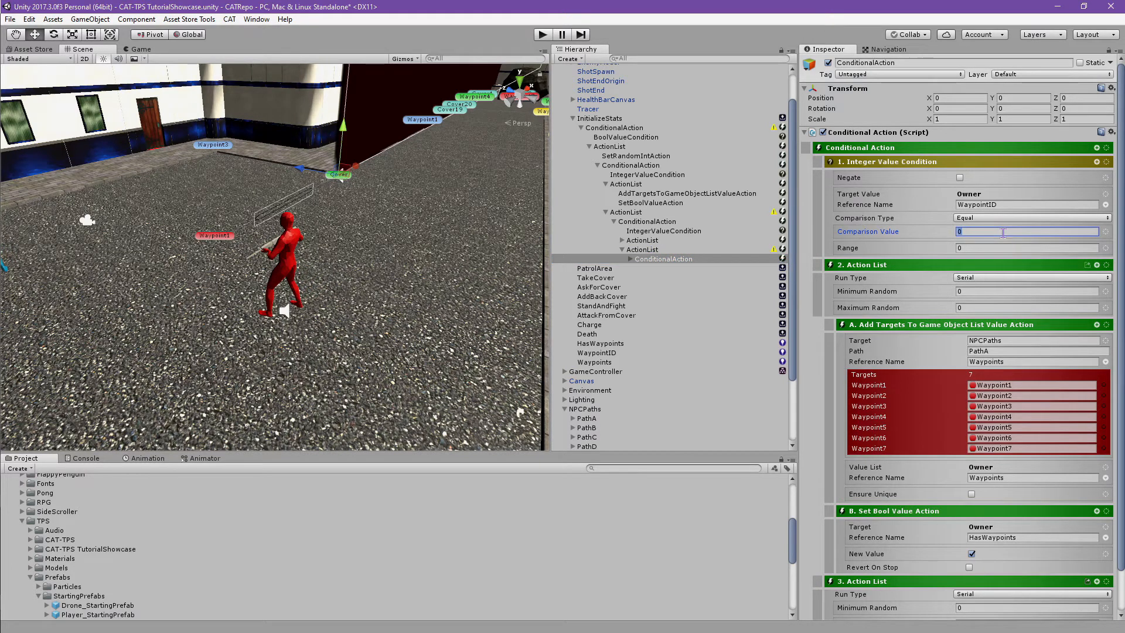
{"action": "type", "text": "2"}
{"action": "left_click", "coordinate": [1005, 352]}
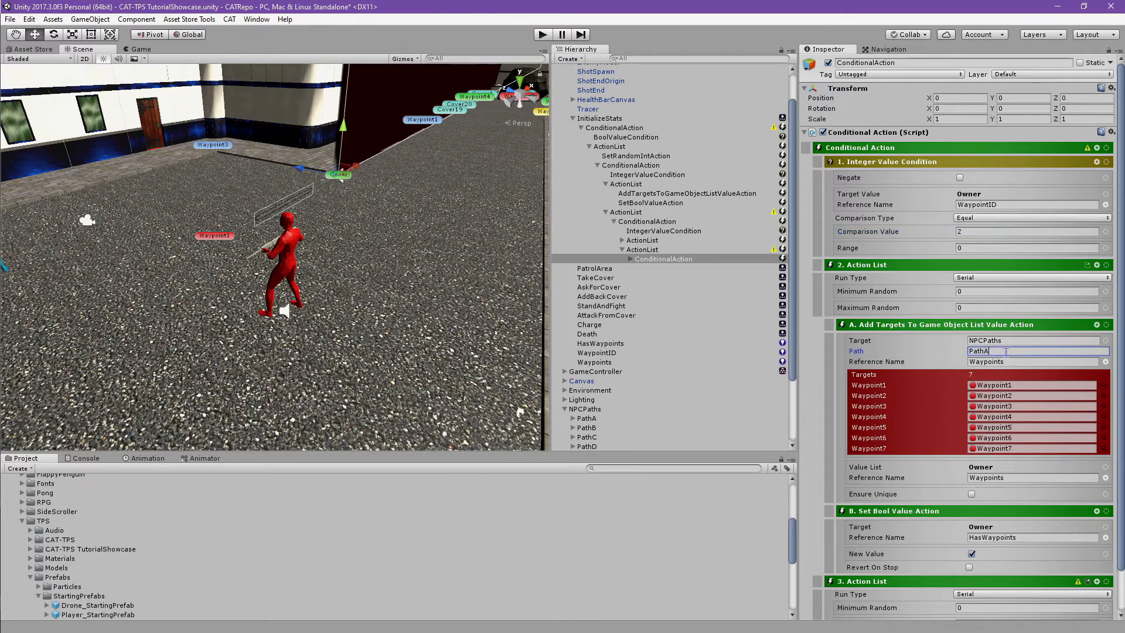
{"action": "key", "text": "BackSpace"}
{"action": "type", "text": "C"}
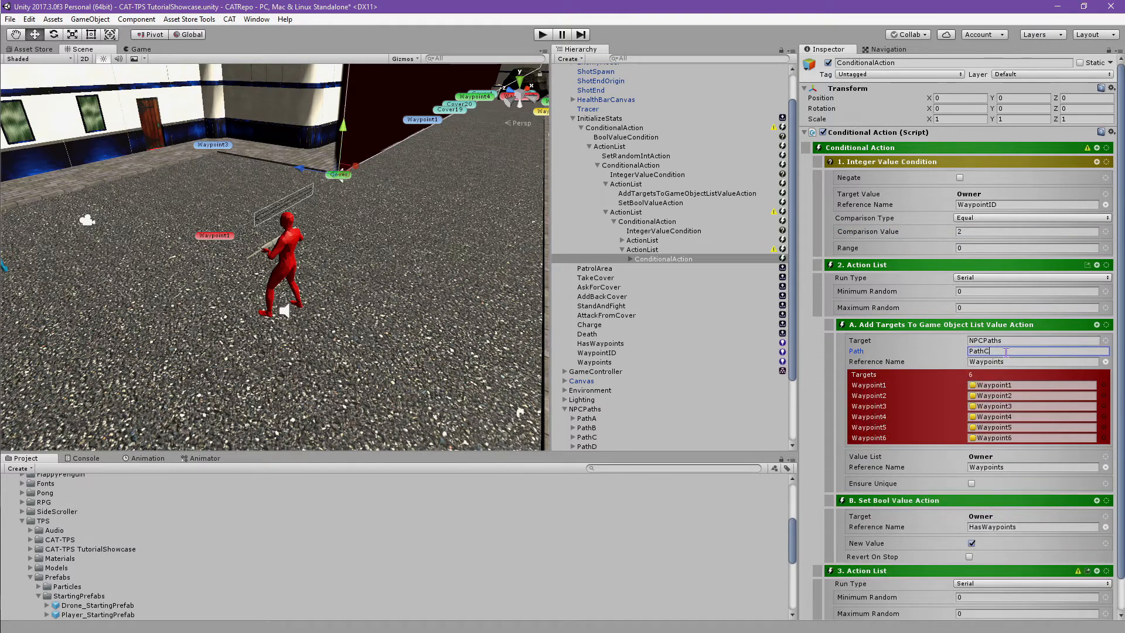
- Paste another copy of the Conditional Action into the empty second Action List of the PathC Conditional Action
{"action": "left_click", "coordinate": [629, 259]}
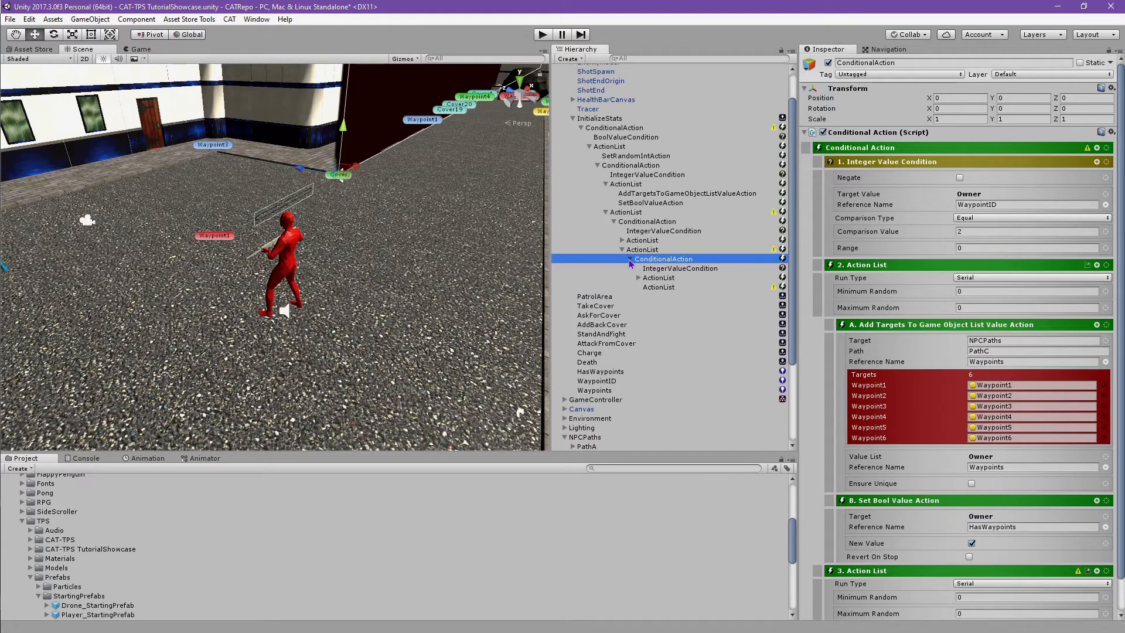
{"action": "left_click", "coordinate": [654, 288]}
{"action": "right_click", "coordinate": [653, 288]}
{"action": "left_click", "coordinate": [680, 308]}
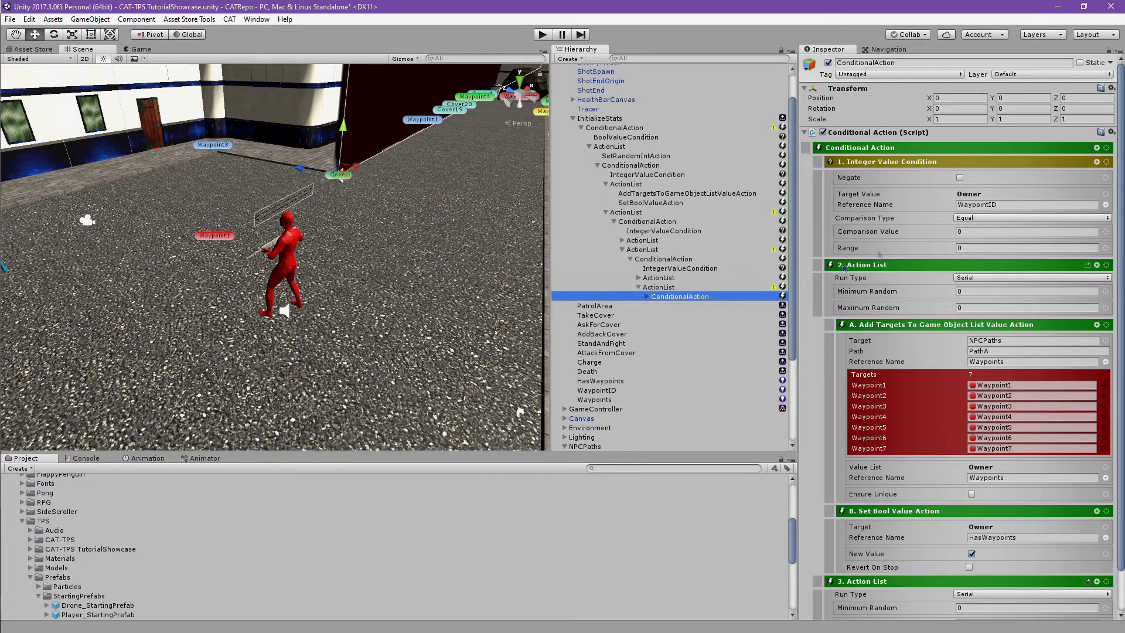
- Set the innermost Conditional Action's comparison value to 3 and its target path to PathD
{"action": "left_click", "coordinate": [963, 232]}
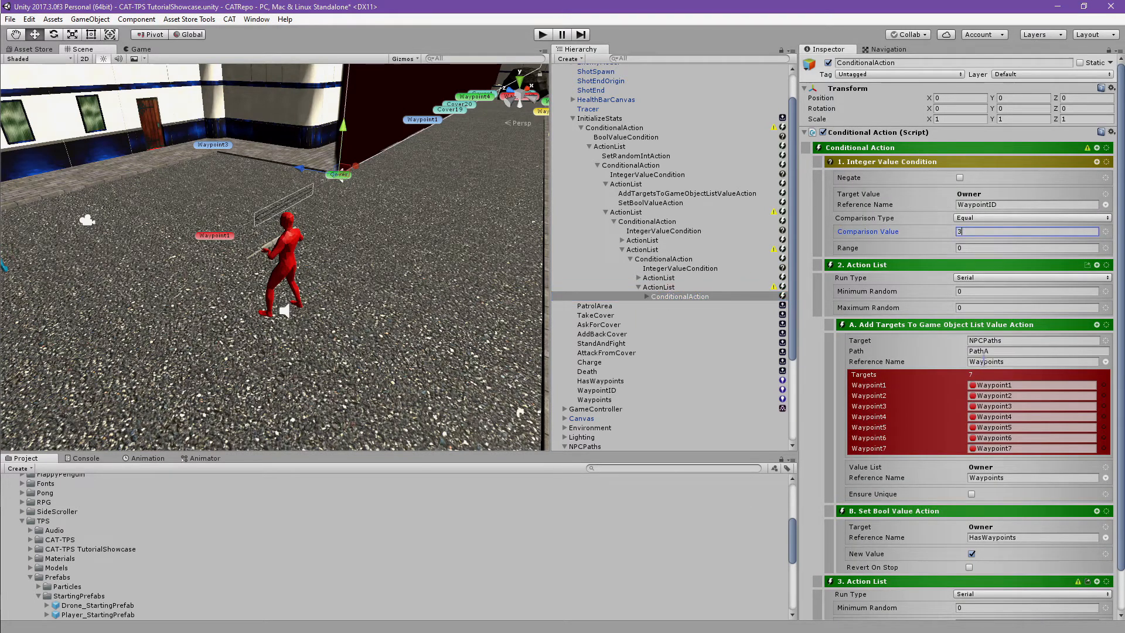
{"action": "left_click", "coordinate": [1004, 351]}
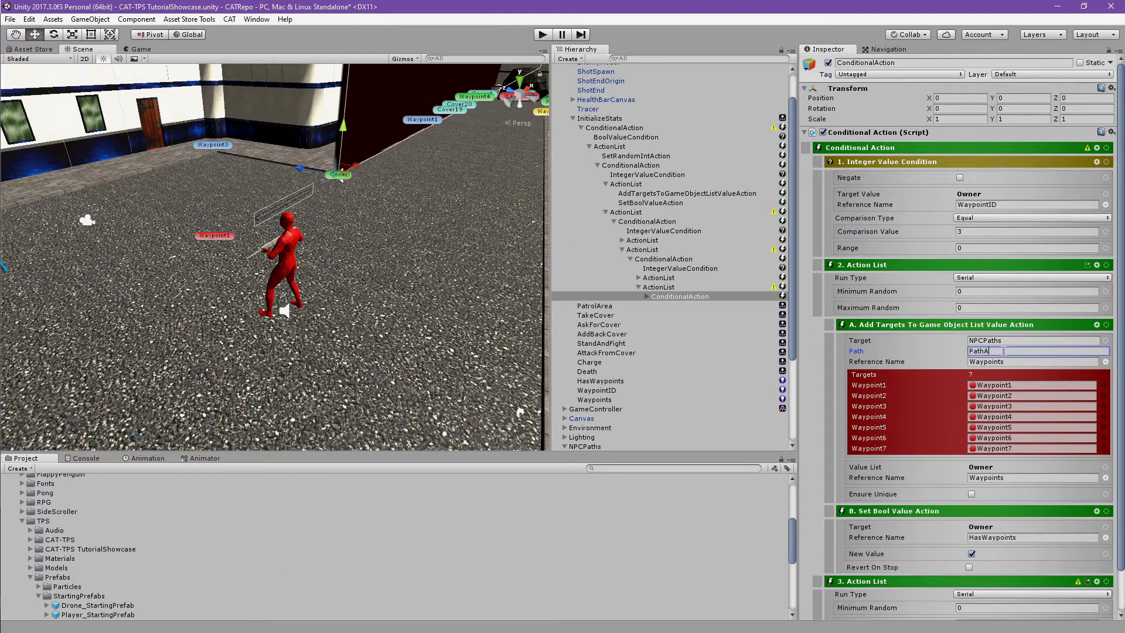
{"action": "key", "text": "BackSpace"}
{"action": "type", "text": "D"}
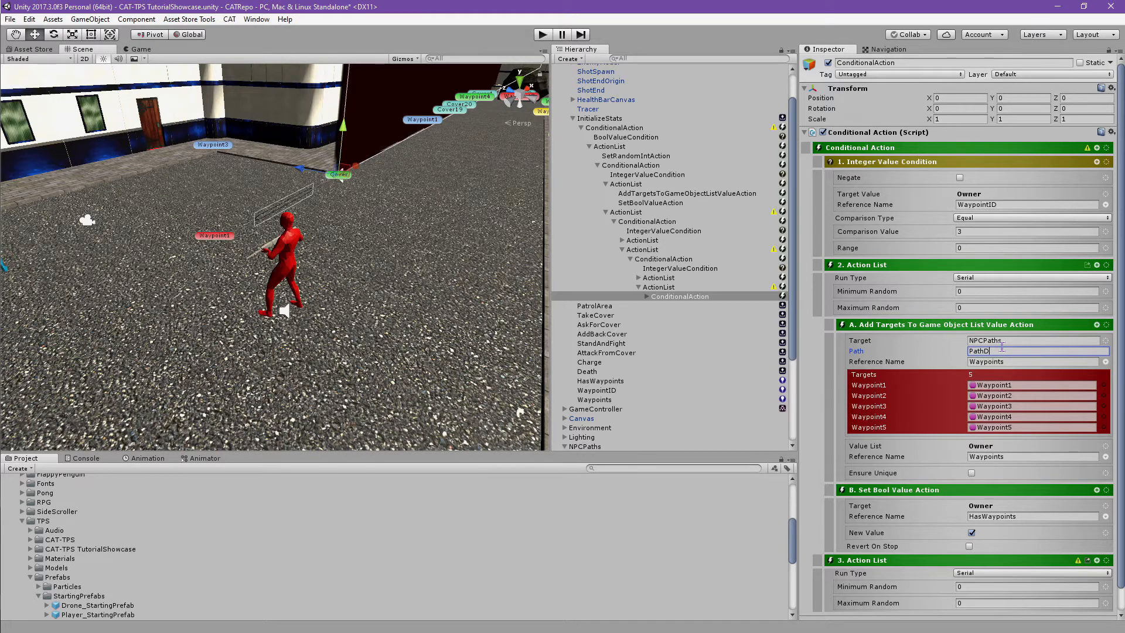
- Collapse the nested actions under InitializeStats and set the position of its top-level Conditional Action to 0, 0, 0
{"action": "left_click", "coordinate": [589, 147]}
{"action": "left_click", "coordinate": [581, 161]}
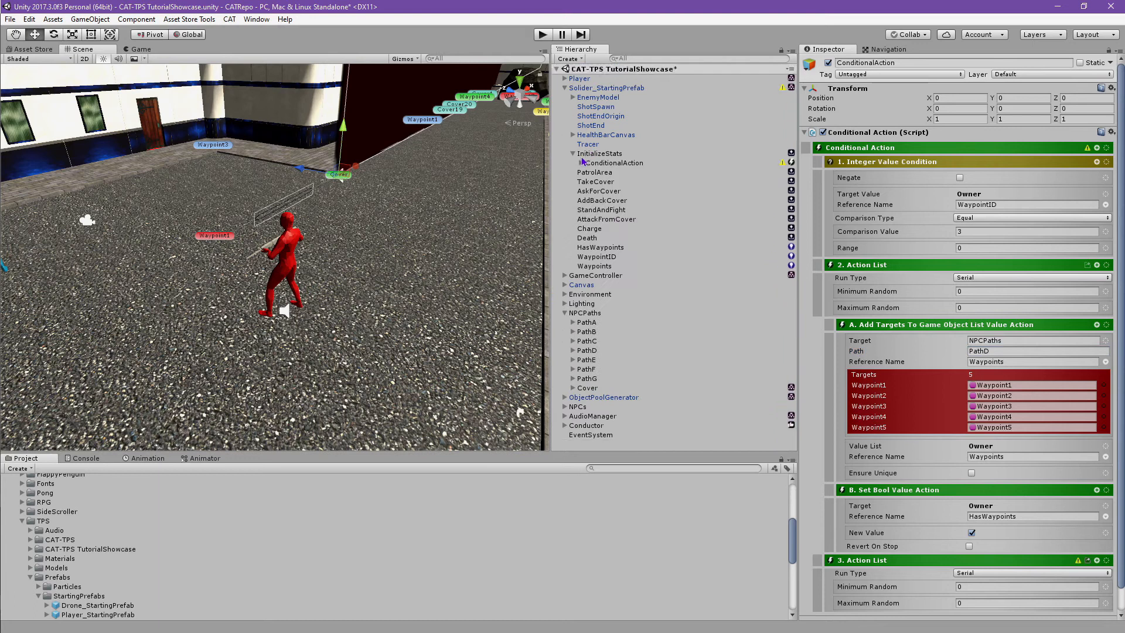
{"action": "left_click", "coordinate": [597, 155]}
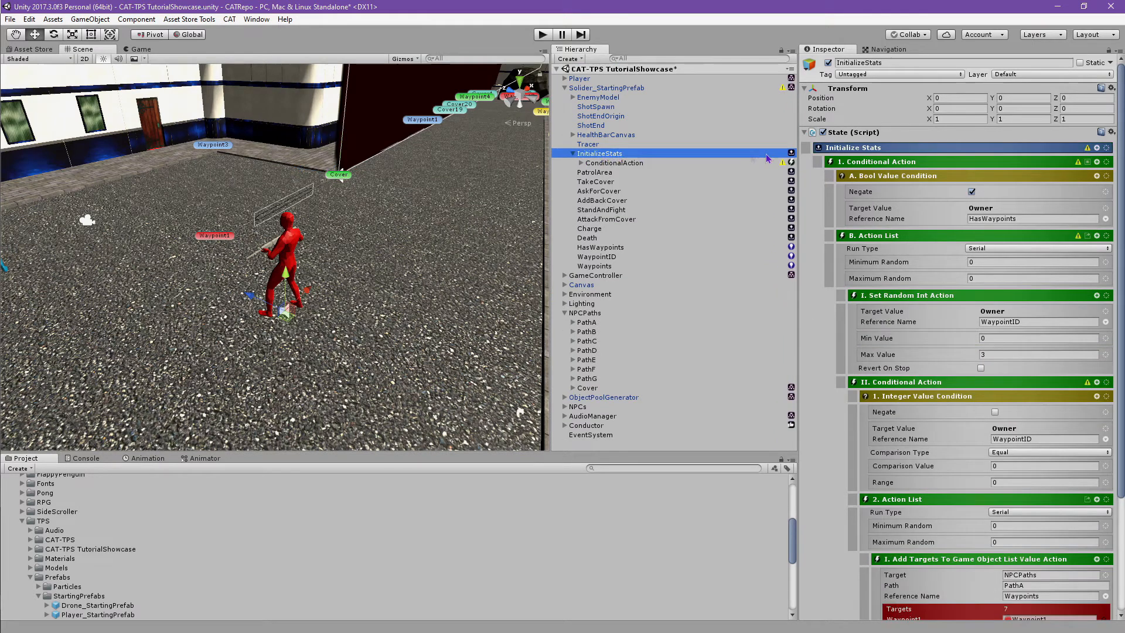
{"action": "left_click", "coordinate": [961, 97]}
{"action": "type", "text": "0"}
{"action": "left_click", "coordinate": [1022, 97]}
{"action": "type", "text": "0"}
{"action": "left_click", "coordinate": [1088, 98]}
{"action": "type", "text": "0"}
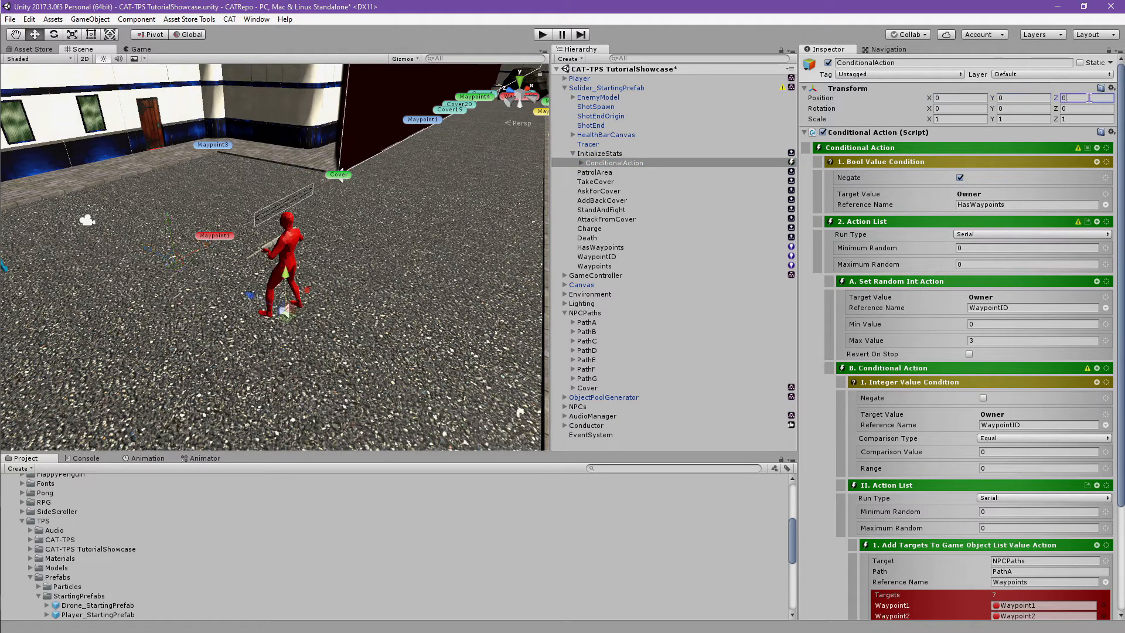
- Add two Set Integer Value actions as children of the InitializeStats state
{"action": "left_click", "coordinate": [644, 154]}
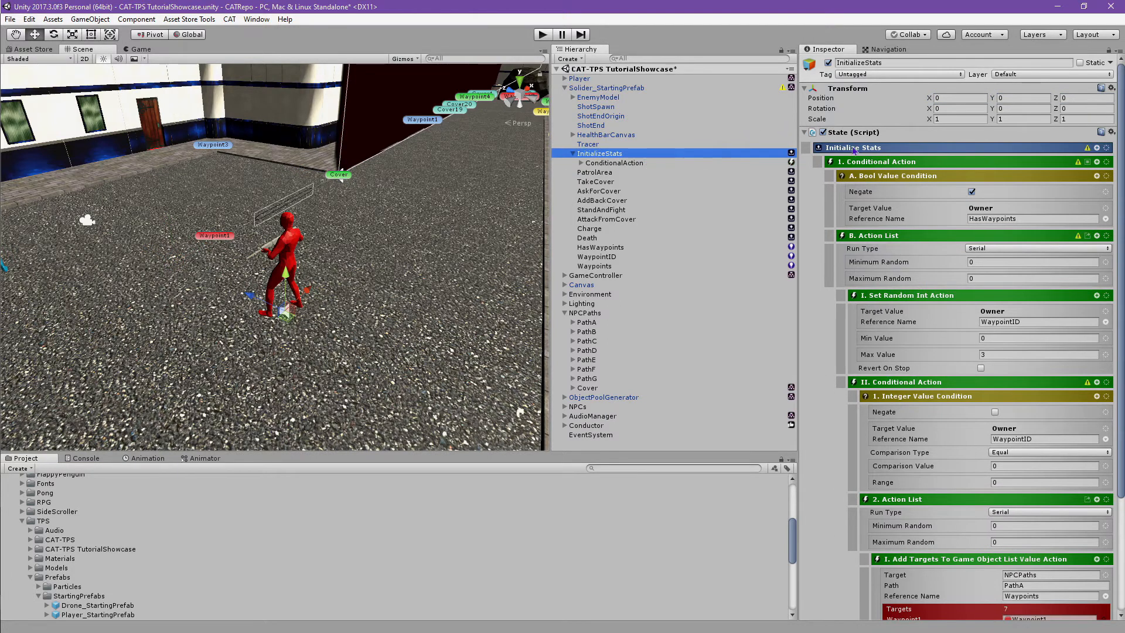
{"action": "left_click", "coordinate": [1096, 148]}
{"action": "type", "text": "Integer"}
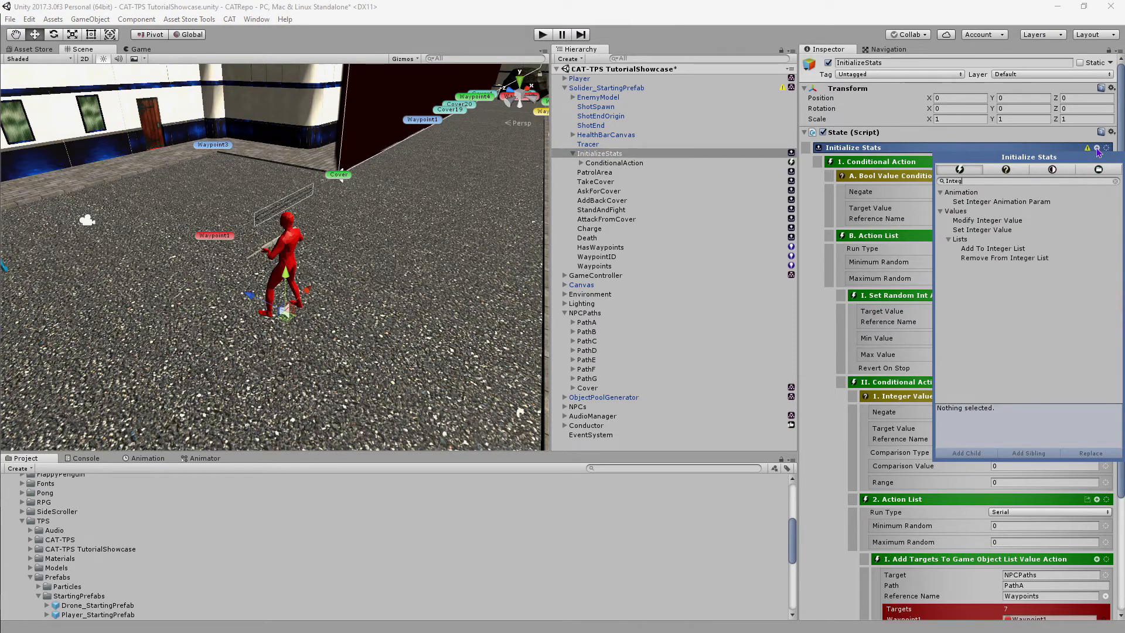
{"action": "left_click", "coordinate": [1014, 230]}
{"action": "left_click", "coordinate": [966, 453]}
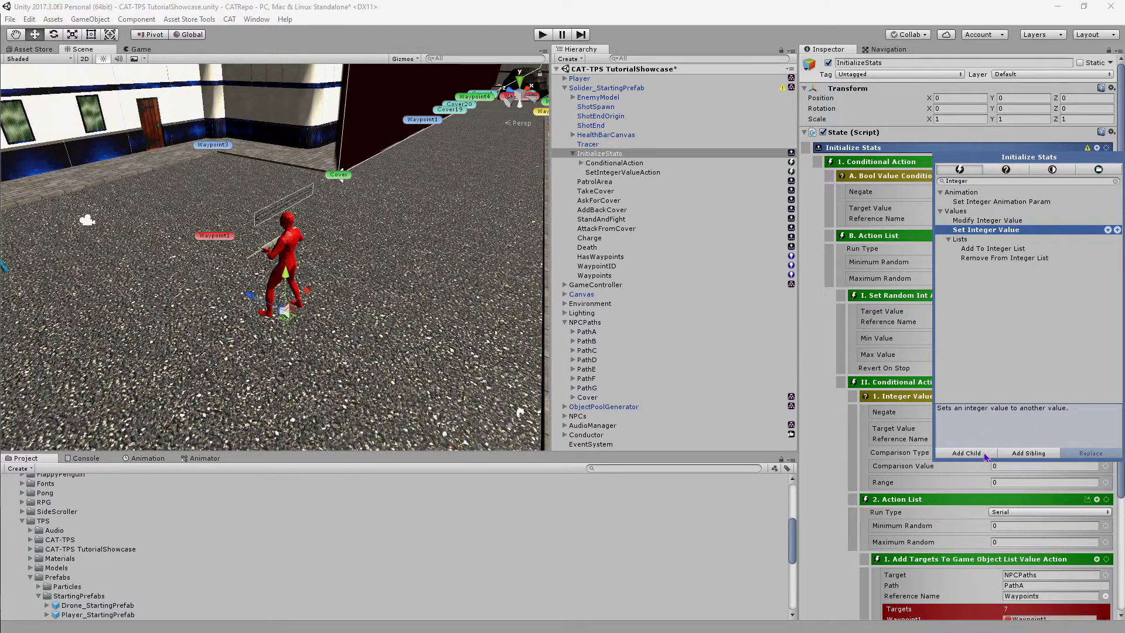
{"action": "left_click", "coordinate": [967, 453]}
- Add a Modify Float Value action and a Set Float Value action as children of InitializeStats
{"action": "left_click", "coordinate": [975, 181]}
{"action": "type", "text": "Modify"}
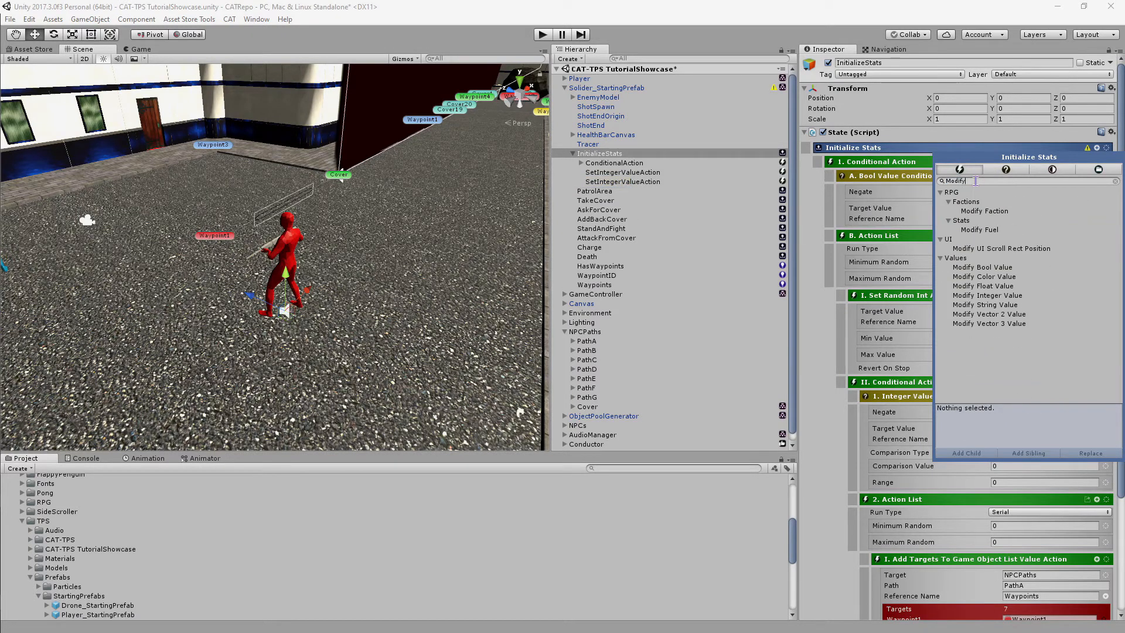
{"action": "type", "text": "FloatValue"}
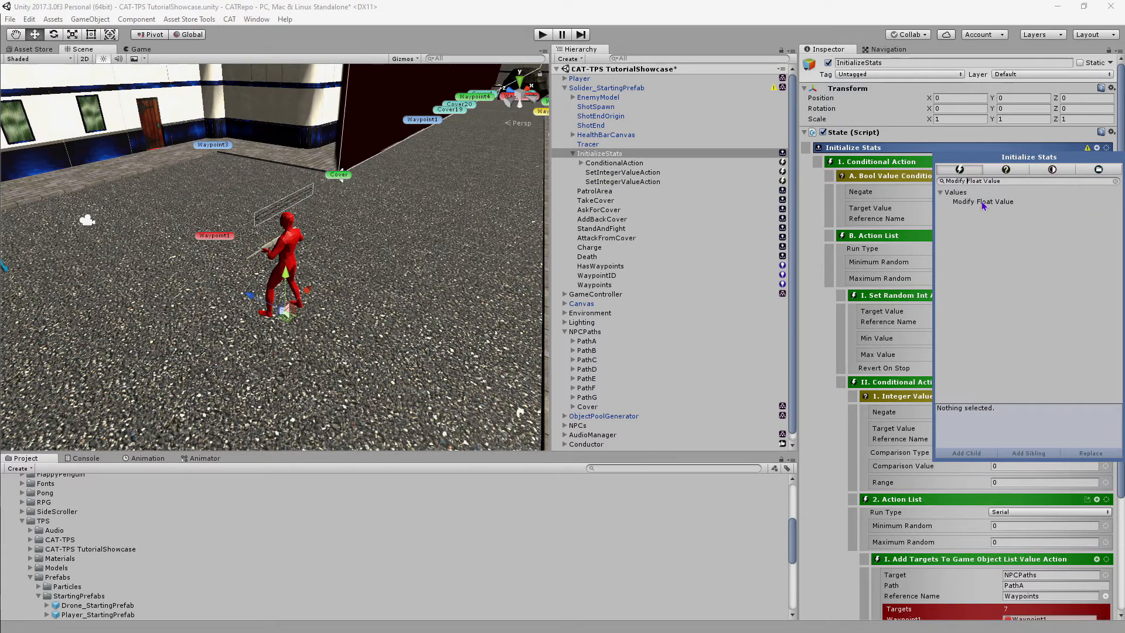
{"action": "left_click", "coordinate": [976, 453]}
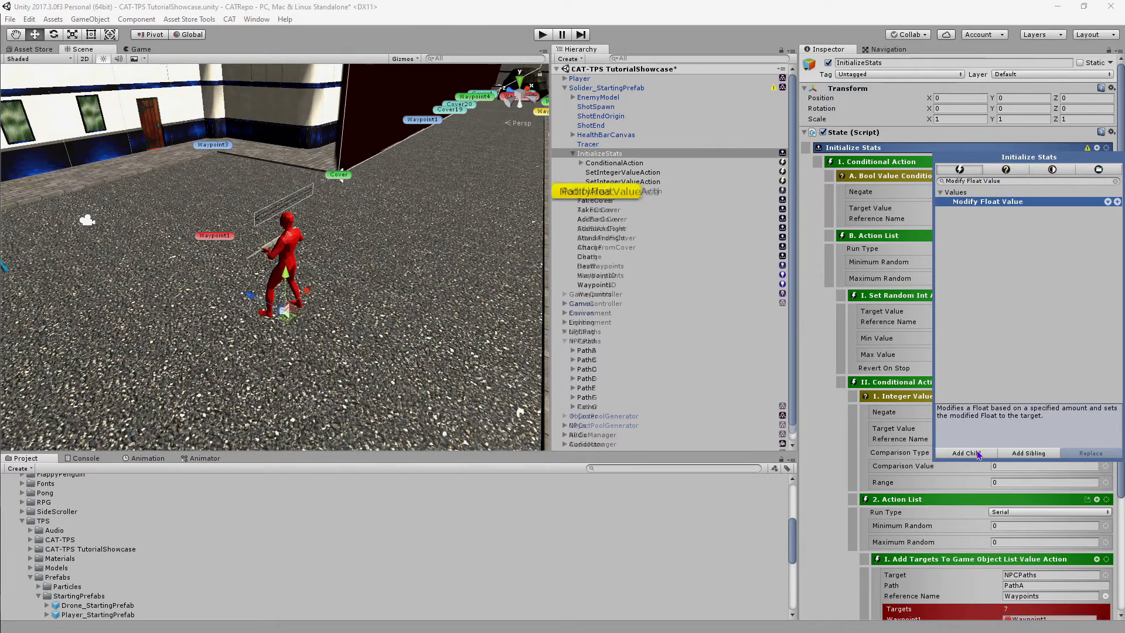
{"action": "left_click", "coordinate": [1055, 179]}
{"action": "type", "text": "Set Float"}
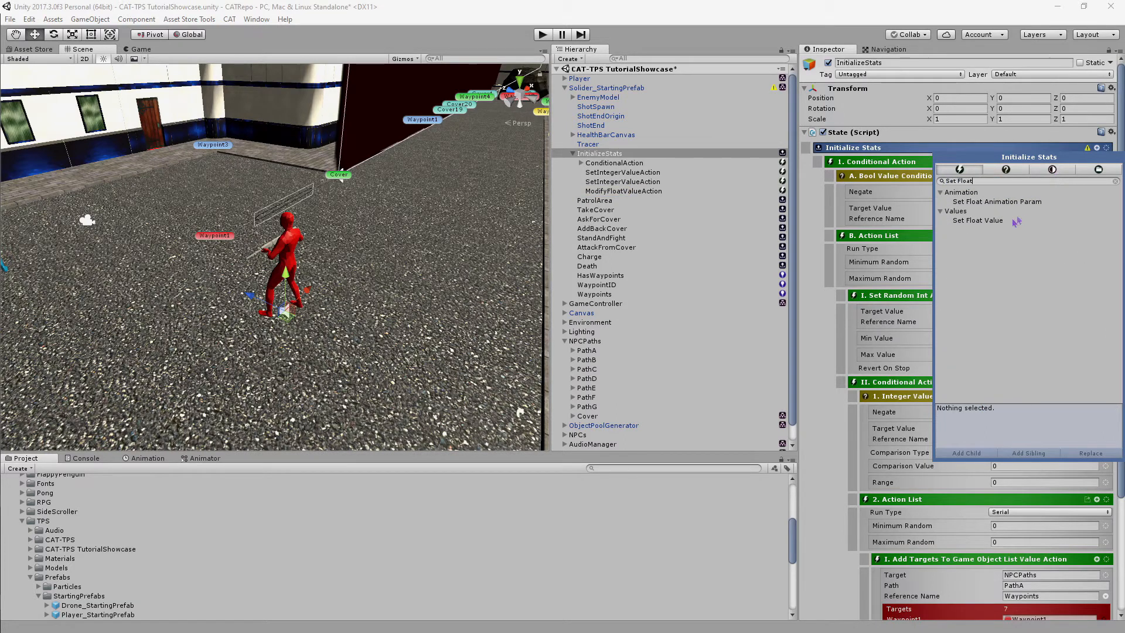
{"action": "left_click", "coordinate": [981, 220]}
{"action": "left_click", "coordinate": [966, 453]}
- Add a Change State action as a child of InitializeStats and collapse the State component
{"action": "left_click", "coordinate": [1015, 181]}
{"action": "type", "text": "Change"}
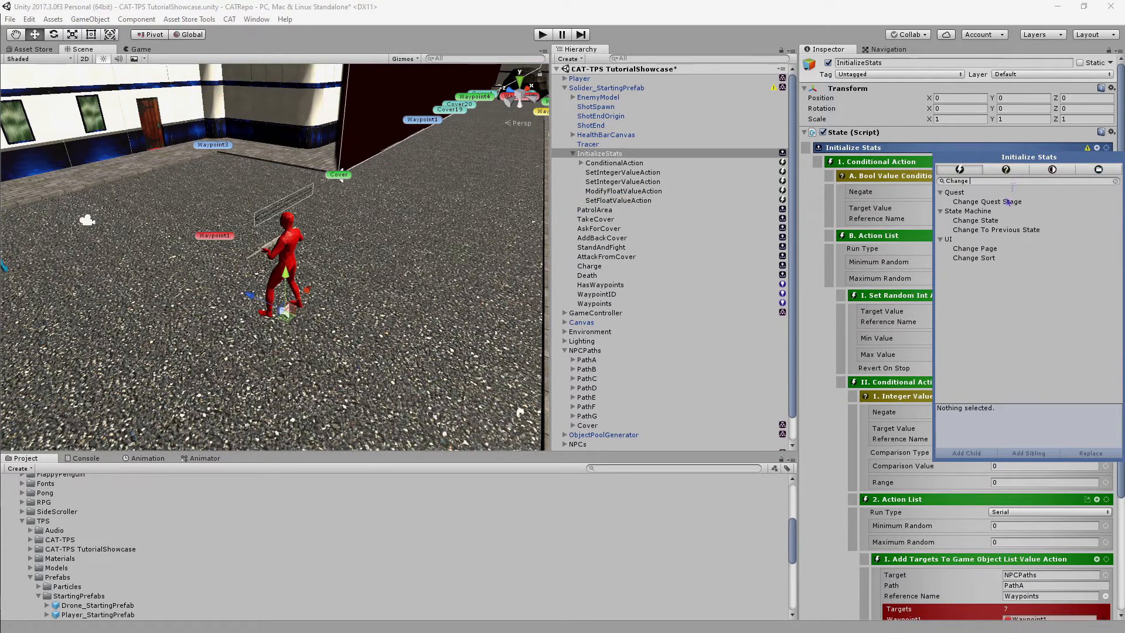
{"action": "left_click", "coordinate": [988, 221]}
{"action": "left_click", "coordinate": [969, 453]}
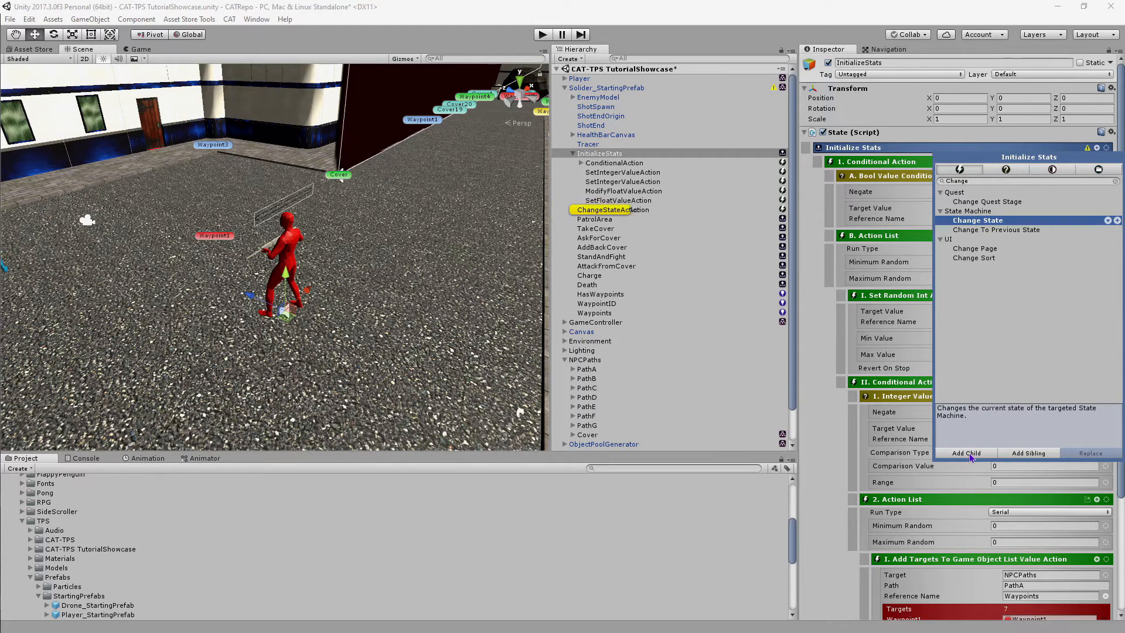
{"action": "left_click", "coordinate": [898, 134]}
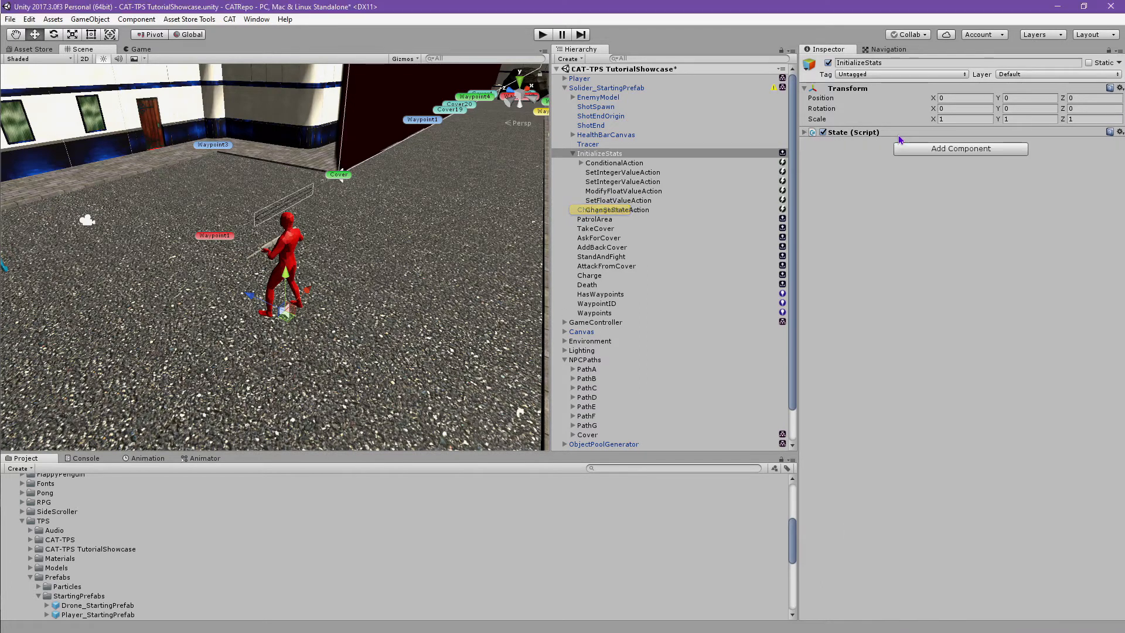
- Collapse the State Machine component of Solider_StartingPrefab and add an Integer value to its Value Holder
{"action": "left_click", "coordinate": [582, 88]}
{"action": "scroll", "coordinate": [931, 293], "scroll_direction": "down", "scroll_amount": 10}
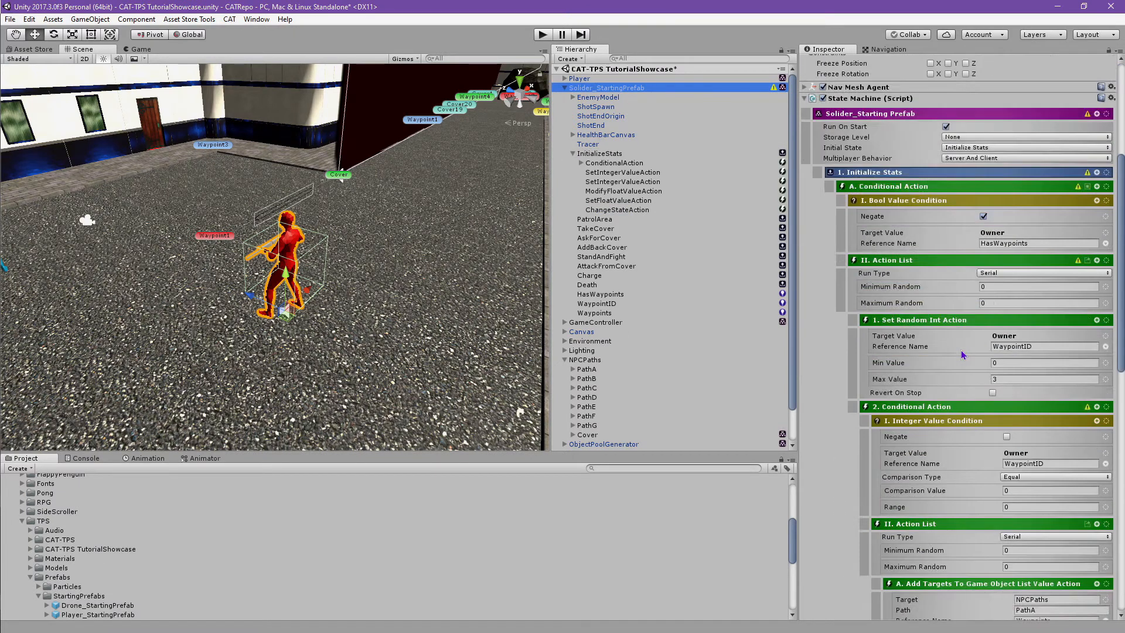
{"action": "scroll", "coordinate": [935, 350], "scroll_direction": "up", "scroll_amount": 4}
{"action": "scroll", "coordinate": [936, 350], "scroll_direction": "up", "scroll_amount": 4}
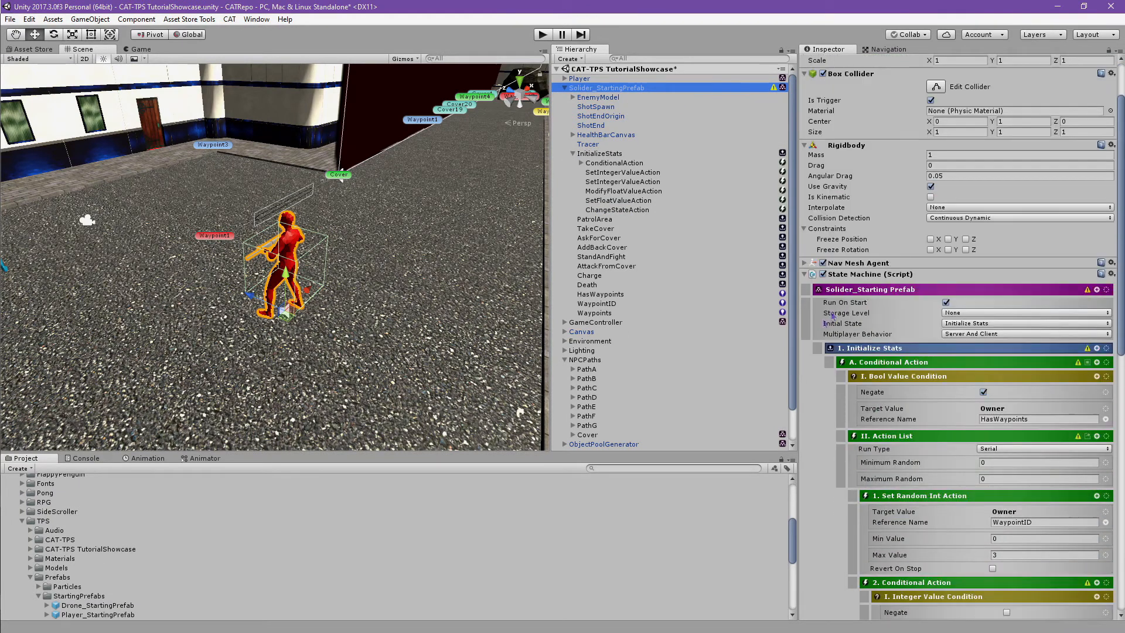
{"action": "left_click", "coordinate": [804, 274]}
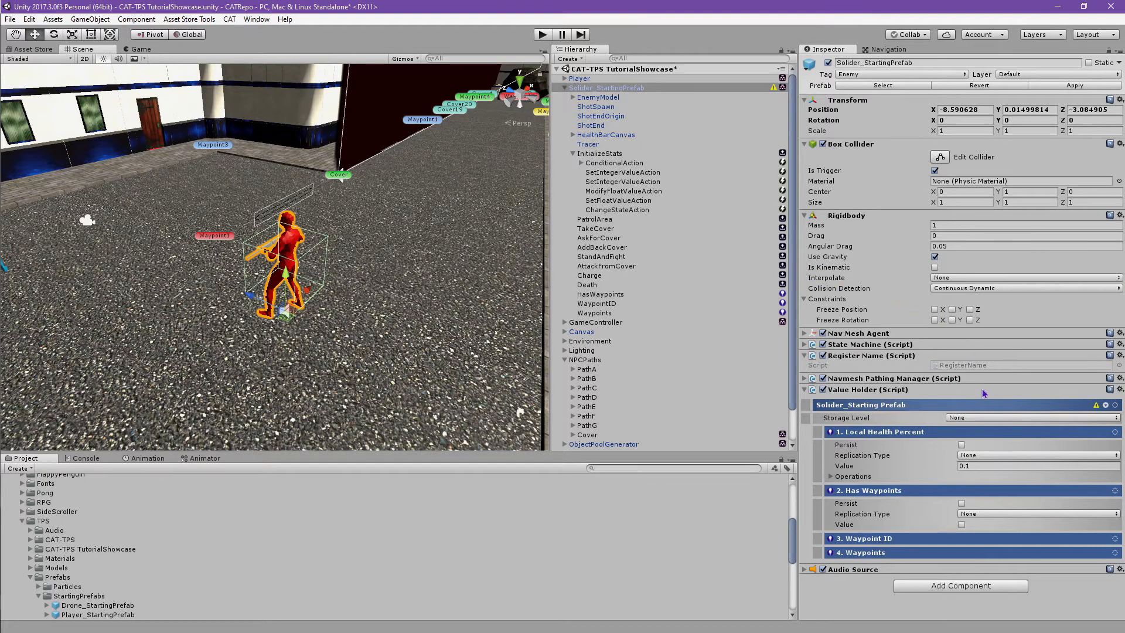
{"action": "left_click", "coordinate": [917, 537]}
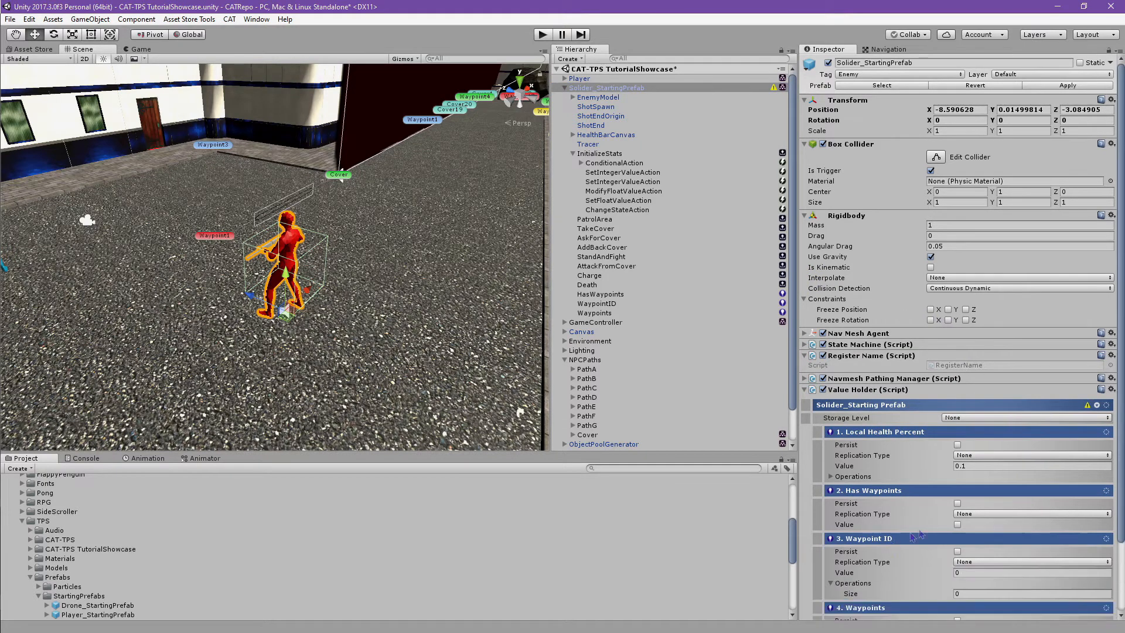
{"action": "left_click", "coordinate": [1097, 405]}
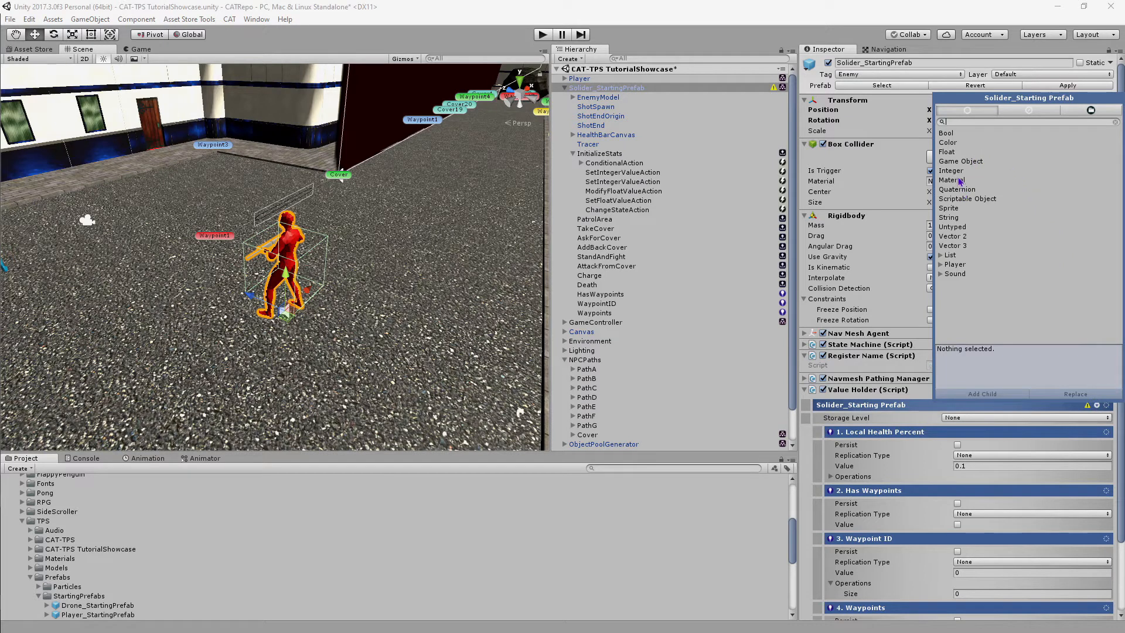
{"action": "left_click", "coordinate": [957, 173]}
{"action": "left_click", "coordinate": [987, 401]}
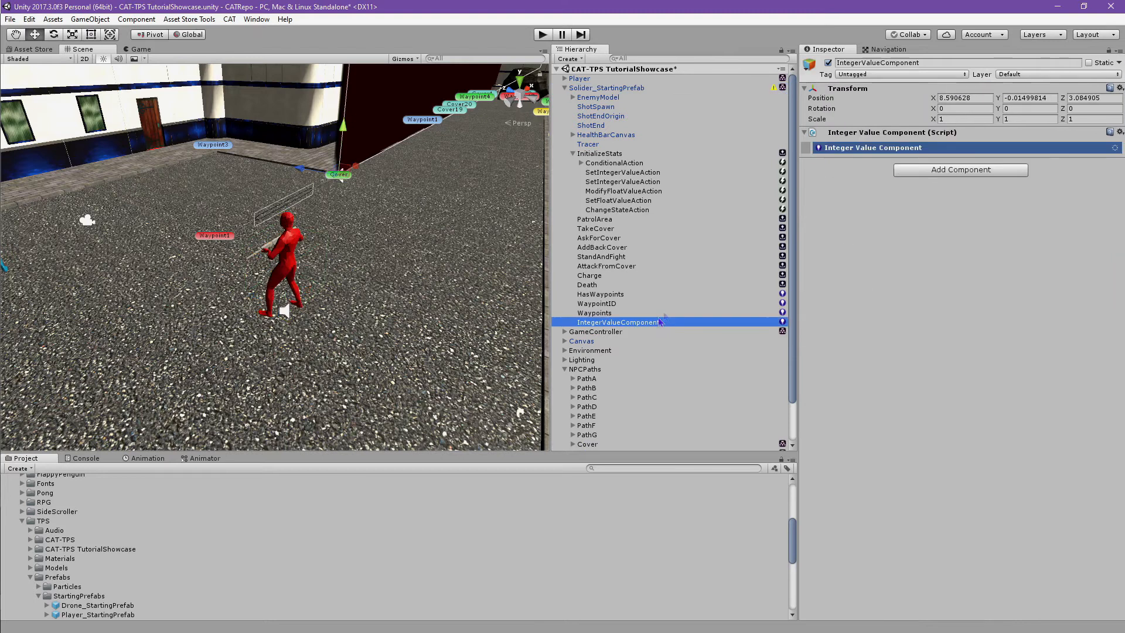
- Reset the new integer value component's transform and rename it EnemyHealth
{"action": "left_click", "coordinate": [1119, 88]}
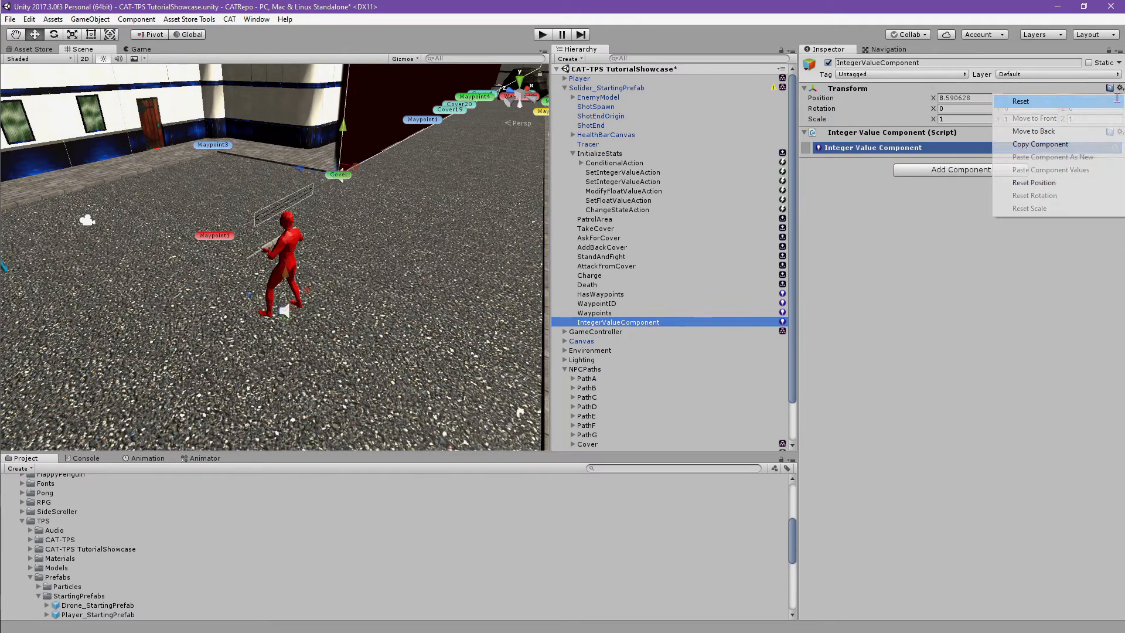
{"action": "left_click", "coordinate": [1022, 99]}
{"action": "left_click", "coordinate": [941, 66]}
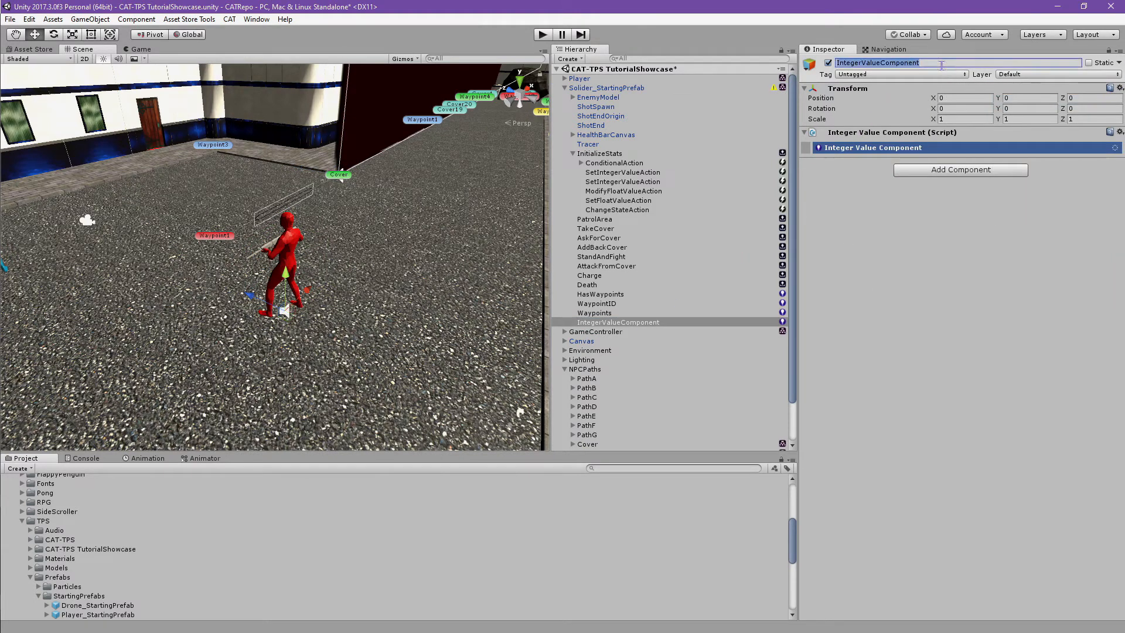
{"action": "type", "text": "EnemyHealth"}
{"action": "key", "text": "Return"}
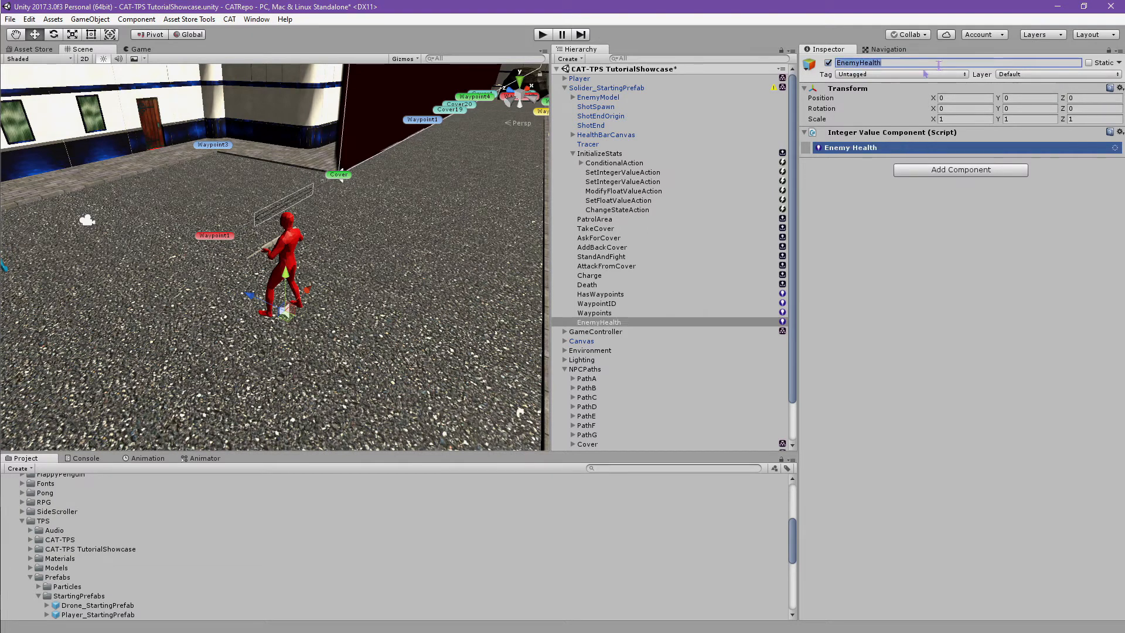
- Reset the transform of the first SetIntegerValueAction under InitializeStats and set its Target to Owner with reference name EnemyHealth
{"action": "left_click", "coordinate": [613, 174]}
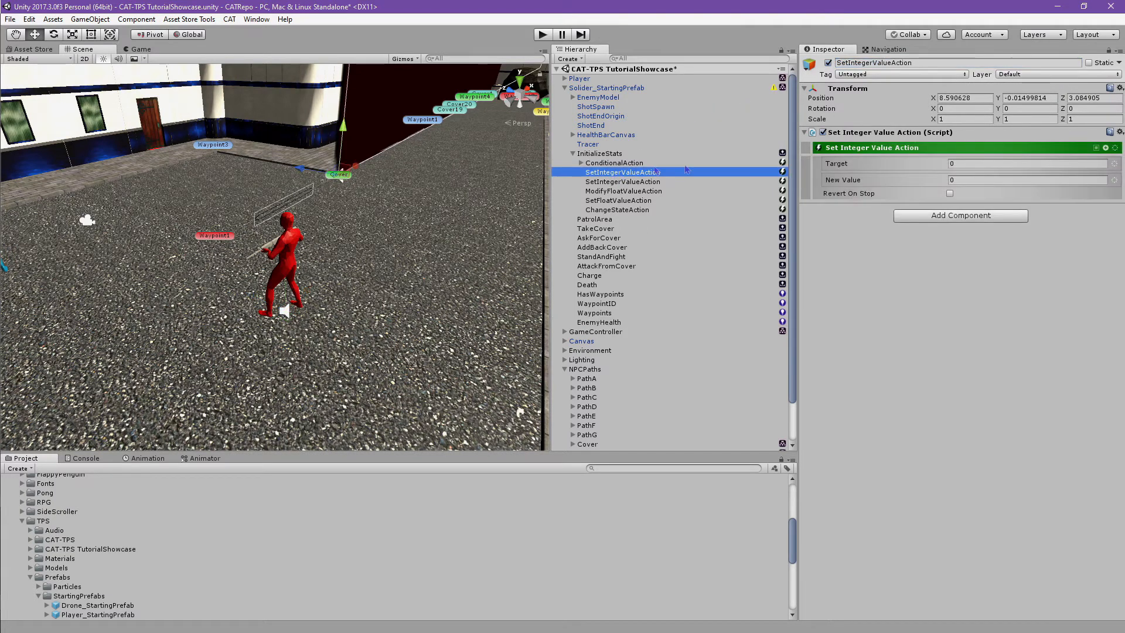
{"action": "left_click", "coordinate": [1119, 88]}
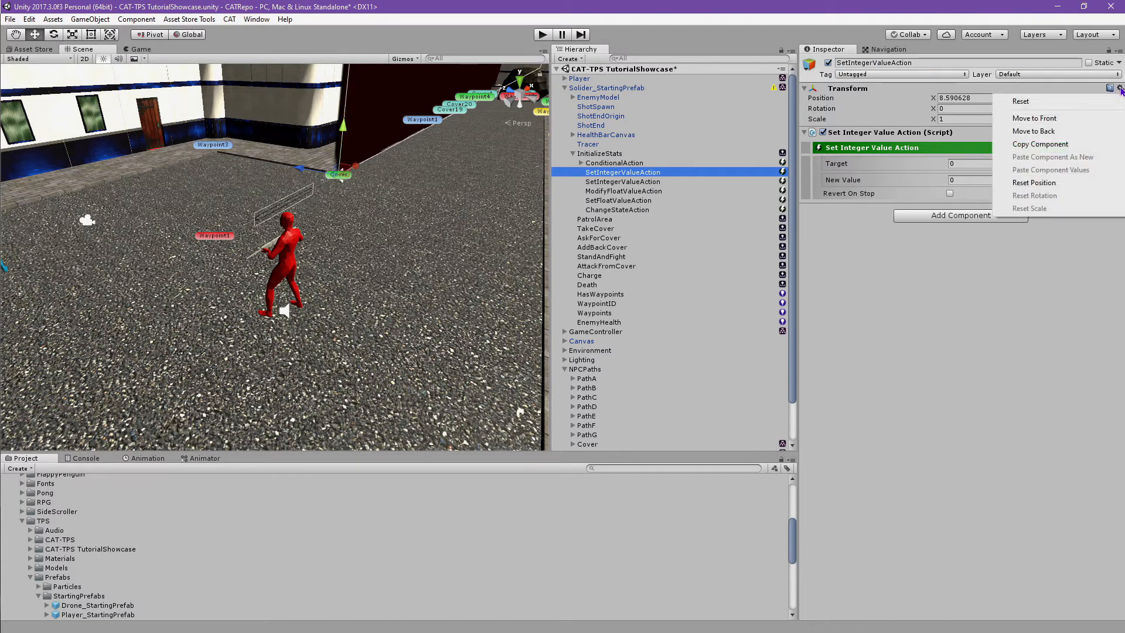
{"action": "left_click", "coordinate": [1106, 100]}
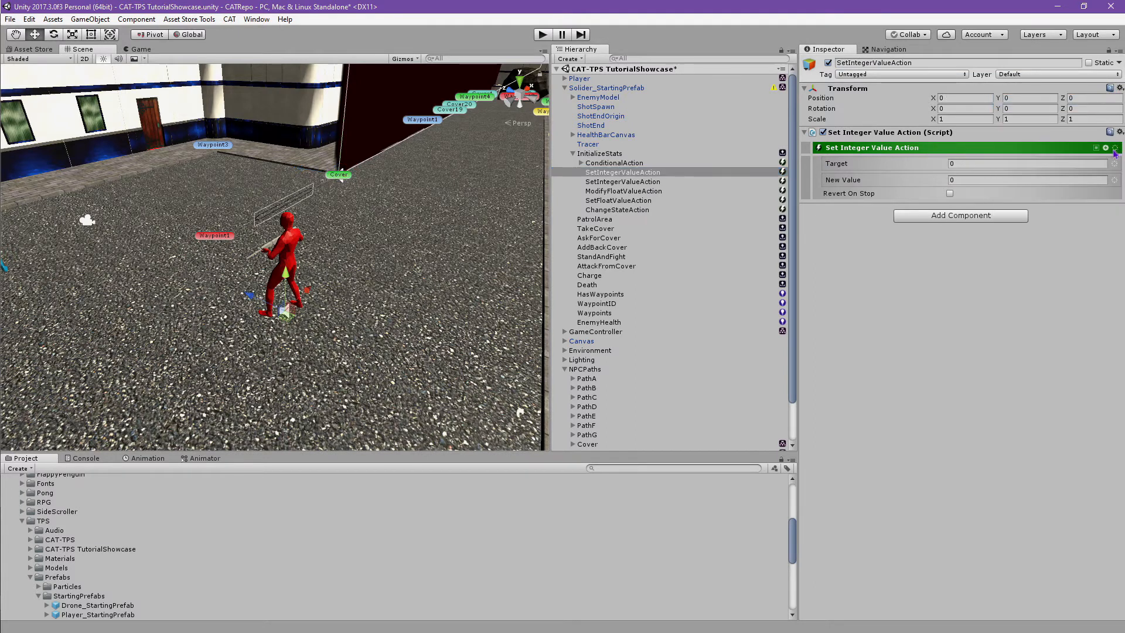
{"action": "left_click", "coordinate": [1114, 164]}
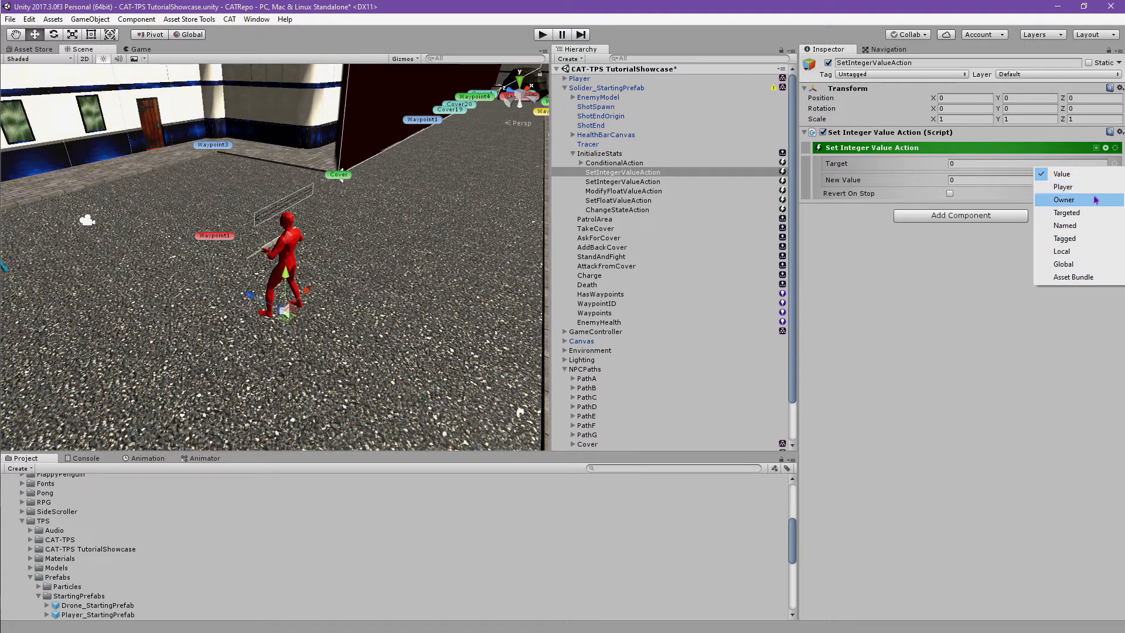
{"action": "left_click", "coordinate": [1094, 200]}
{"action": "left_click", "coordinate": [1093, 191]}
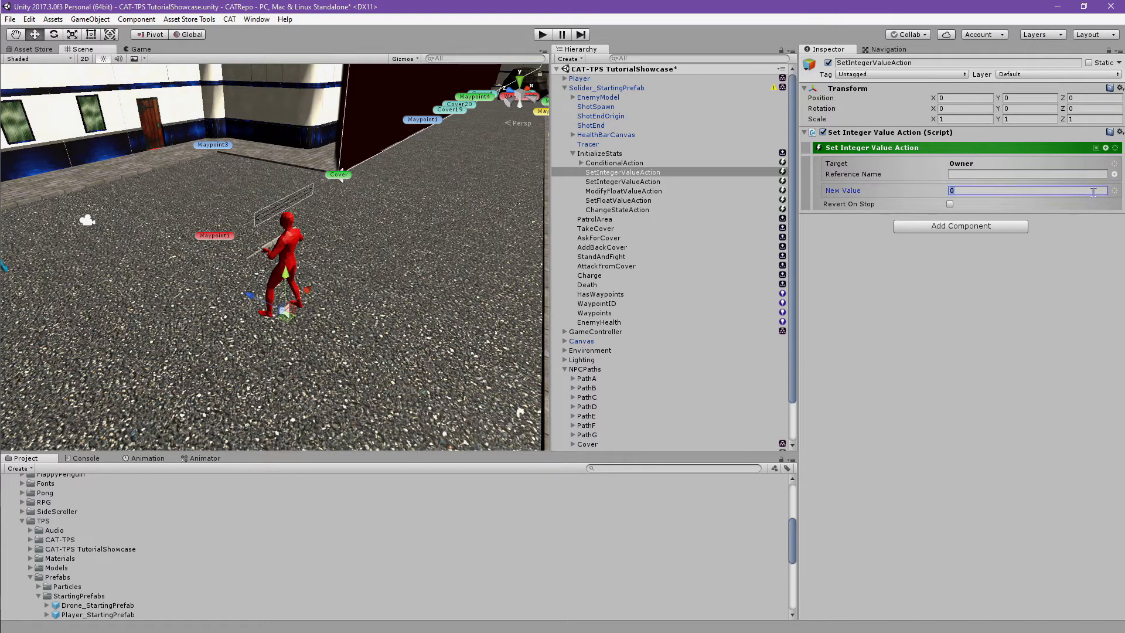
{"action": "left_click", "coordinate": [1097, 174]}
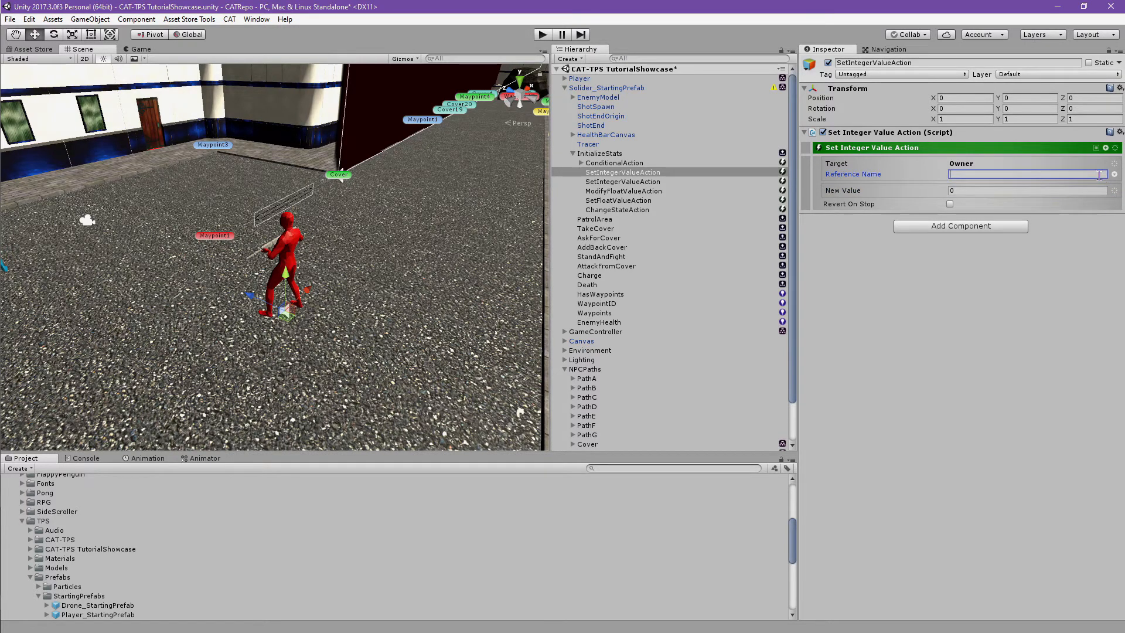
{"action": "type", "text": "EnemyHealth"}
{"action": "key", "text": "ctrl+a"}
- Set the first SetIntegerValueAction's New Value to 100 and enable Revert On Stop
{"action": "left_click", "coordinate": [1089, 189]}
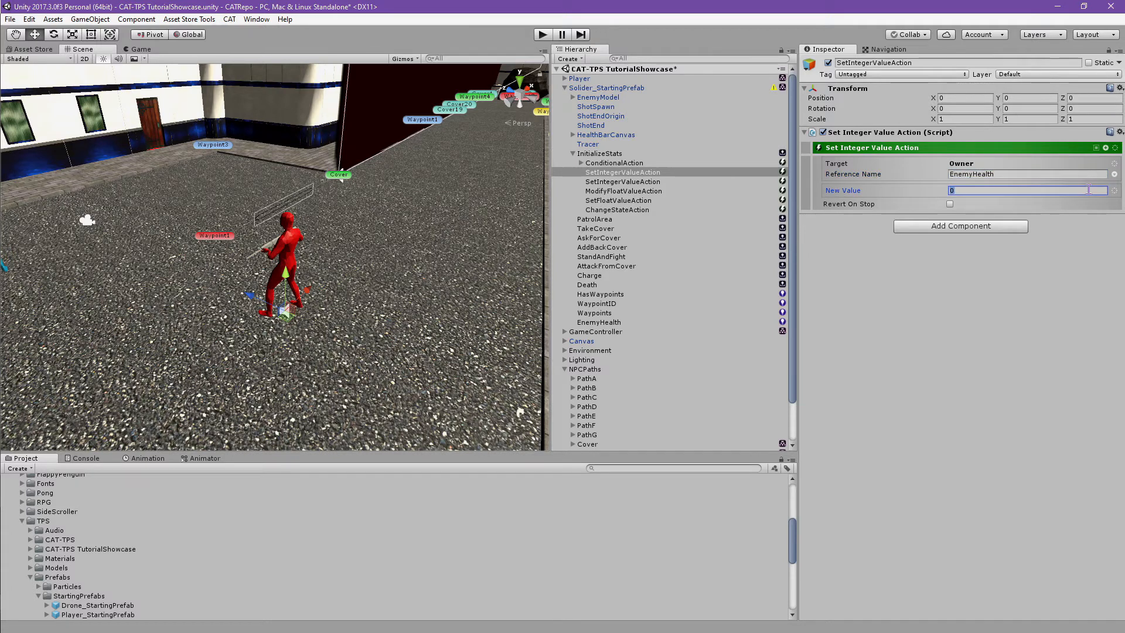
{"action": "type", "text": "100"}
{"action": "key", "text": "Return"}
{"action": "left_click", "coordinate": [949, 204]}
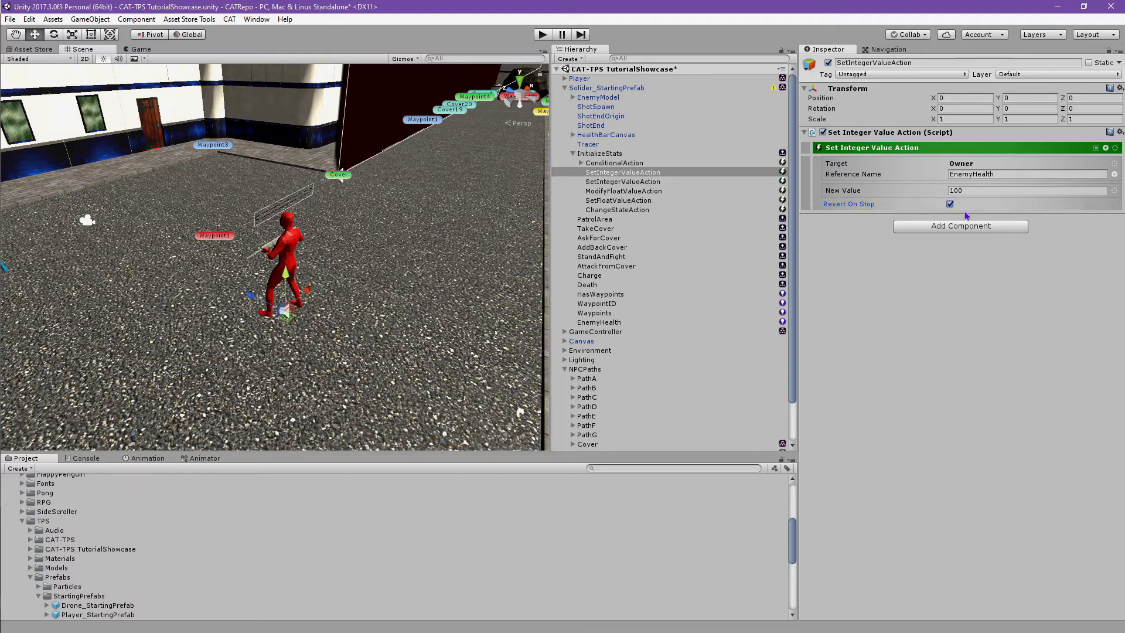
{"action": "left_click", "coordinate": [929, 238]}
- Add another Integer value as a child of Solider_StartingPrefab's Value Holder
{"action": "left_click", "coordinate": [649, 89]}
{"action": "scroll", "coordinate": [913, 282], "scroll_direction": "down", "scroll_amount": 3}
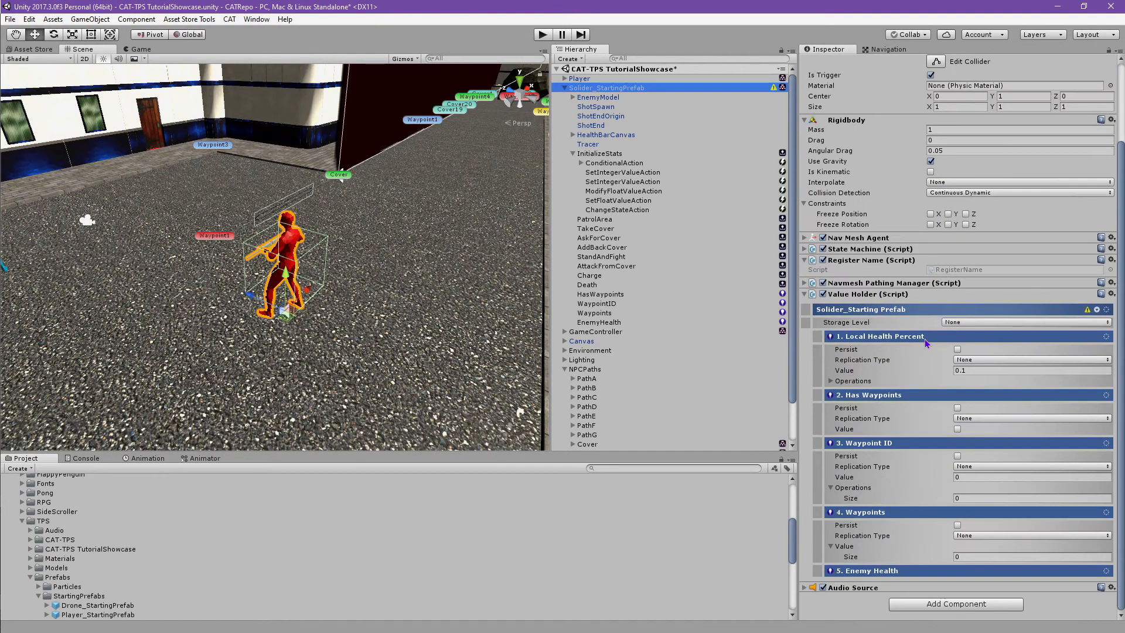
{"action": "left_click", "coordinate": [1097, 310]}
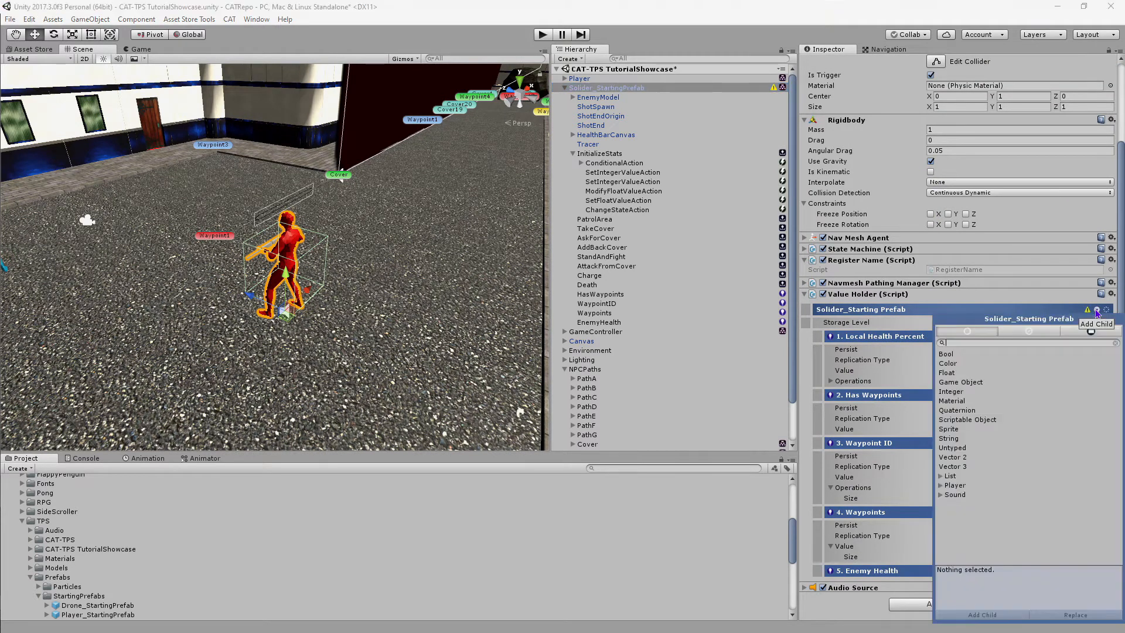
{"action": "left_click", "coordinate": [958, 392]}
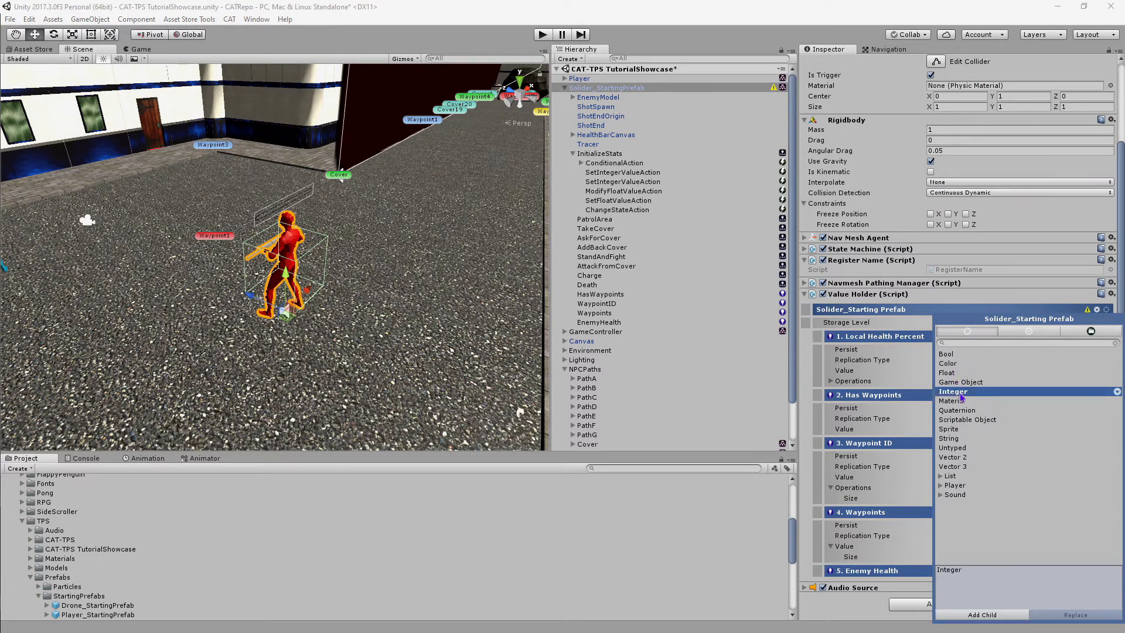
{"action": "left_click", "coordinate": [970, 615]}
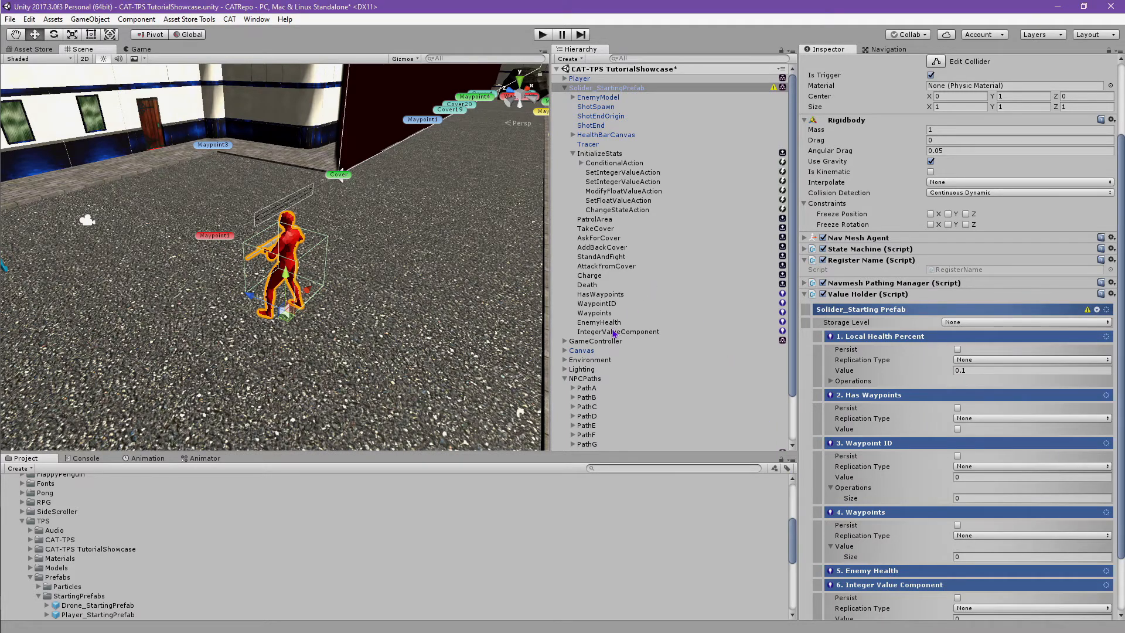
- Reset the transform of the new integer value component and rename it EnemyHealthTotal
{"action": "left_click", "coordinate": [616, 332]}
{"action": "left_click", "coordinate": [1119, 87]}
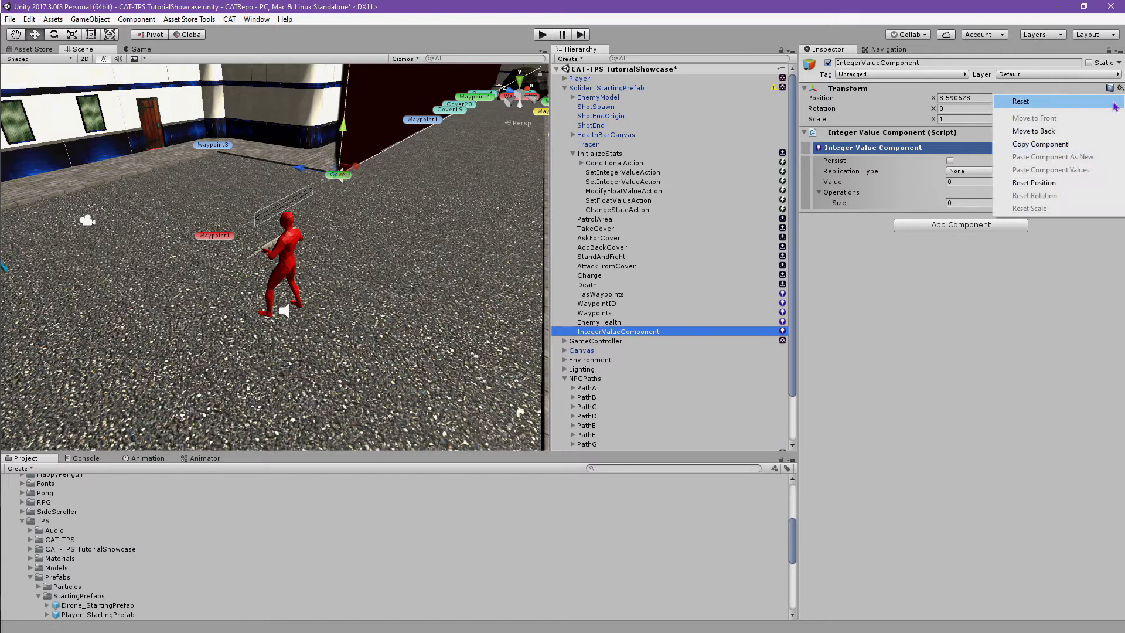
{"action": "left_click", "coordinate": [1022, 100]}
{"action": "left_click", "coordinate": [908, 63]}
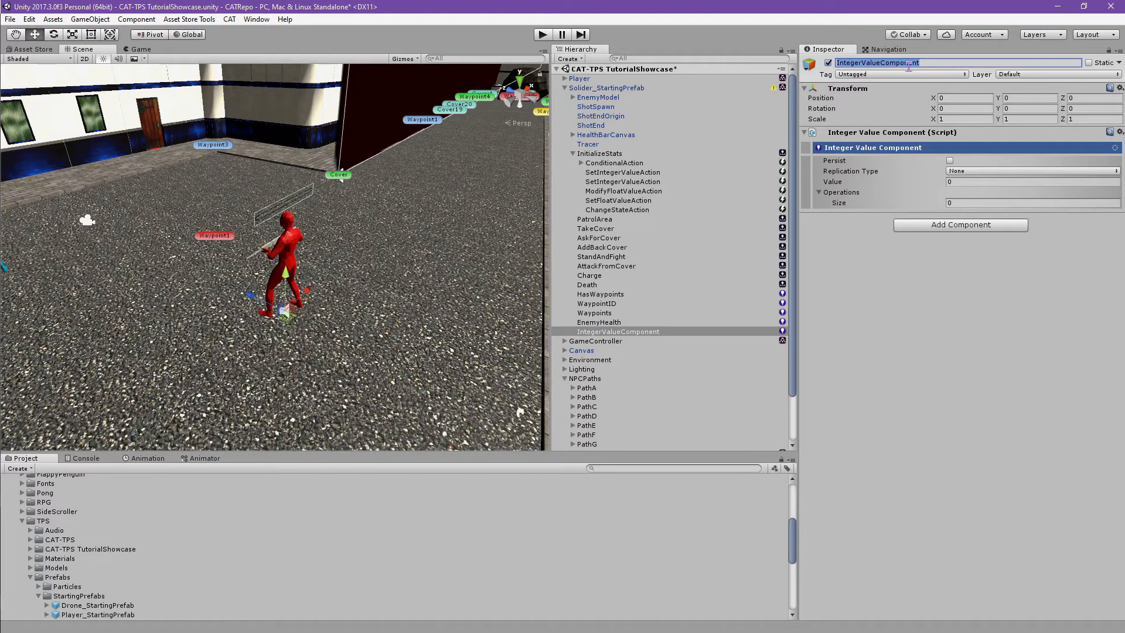
{"action": "type", "text": "EnemyHeal"}
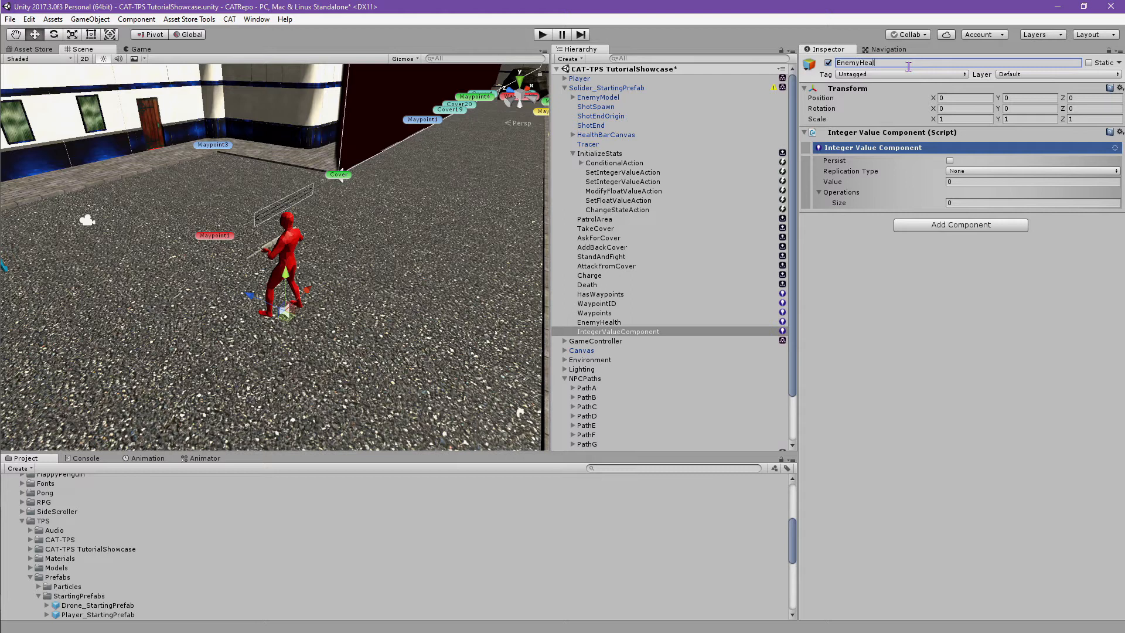
{"action": "type", "text": "thTotal"}
{"action": "key", "text": "Return"}
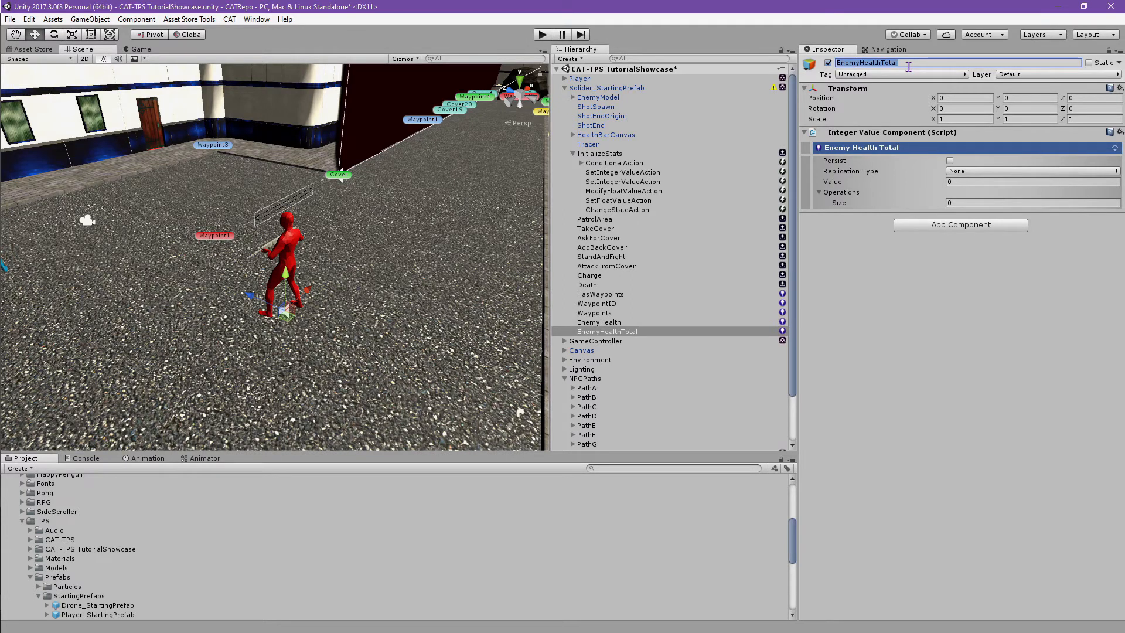
- Reset the second SetIntegerValueAction's transform and set its Target to Owner with reference name EnemyHealthTotal
{"action": "left_click", "coordinate": [646, 183]}
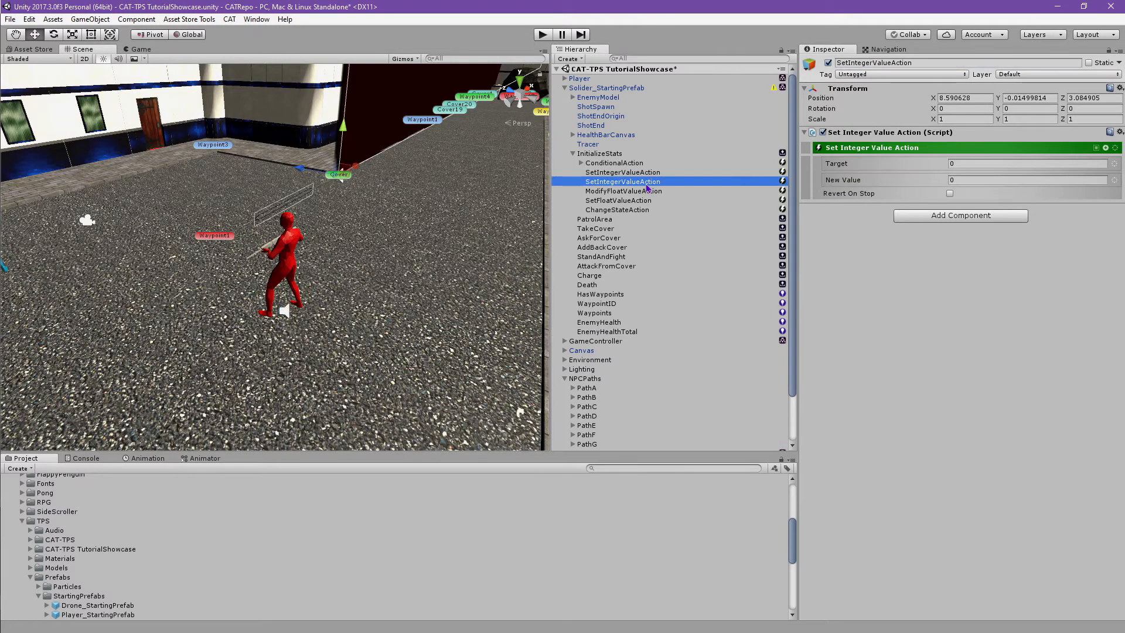
{"action": "left_click", "coordinate": [1118, 88]}
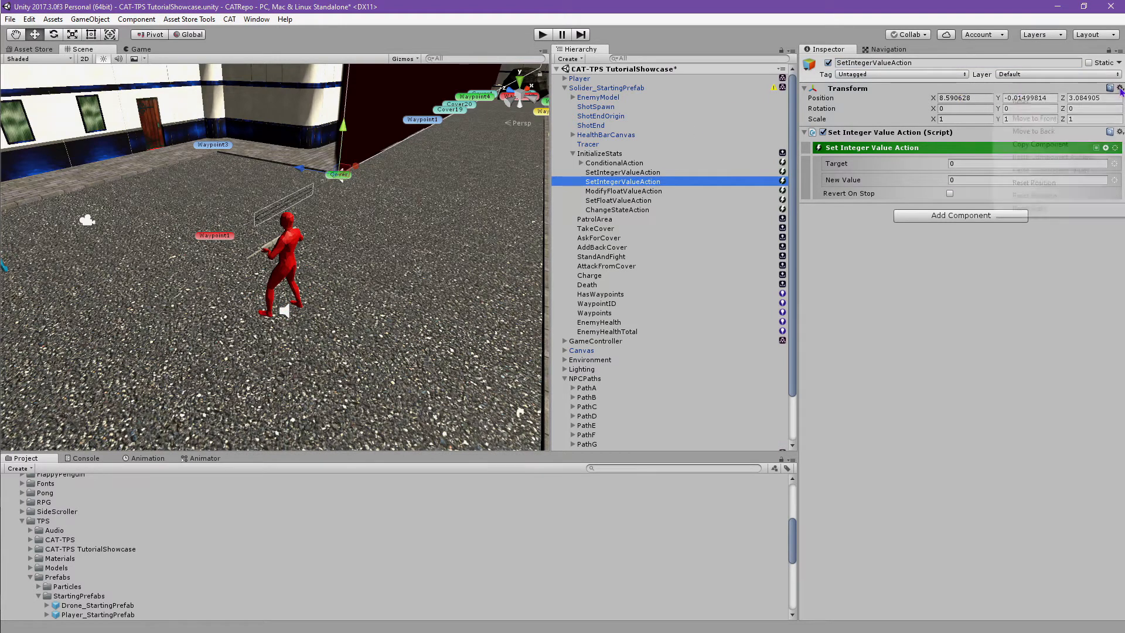
{"action": "left_click", "coordinate": [1114, 98]}
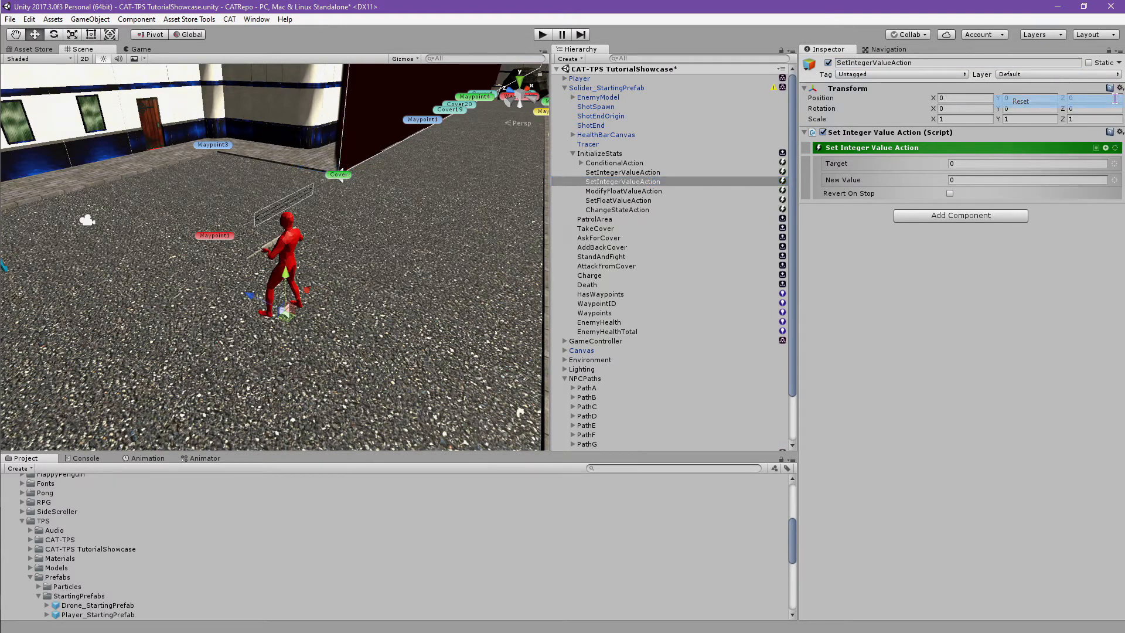
{"action": "left_click", "coordinate": [1114, 164]}
{"action": "left_click", "coordinate": [1092, 197]}
{"action": "left_click", "coordinate": [1103, 174]}
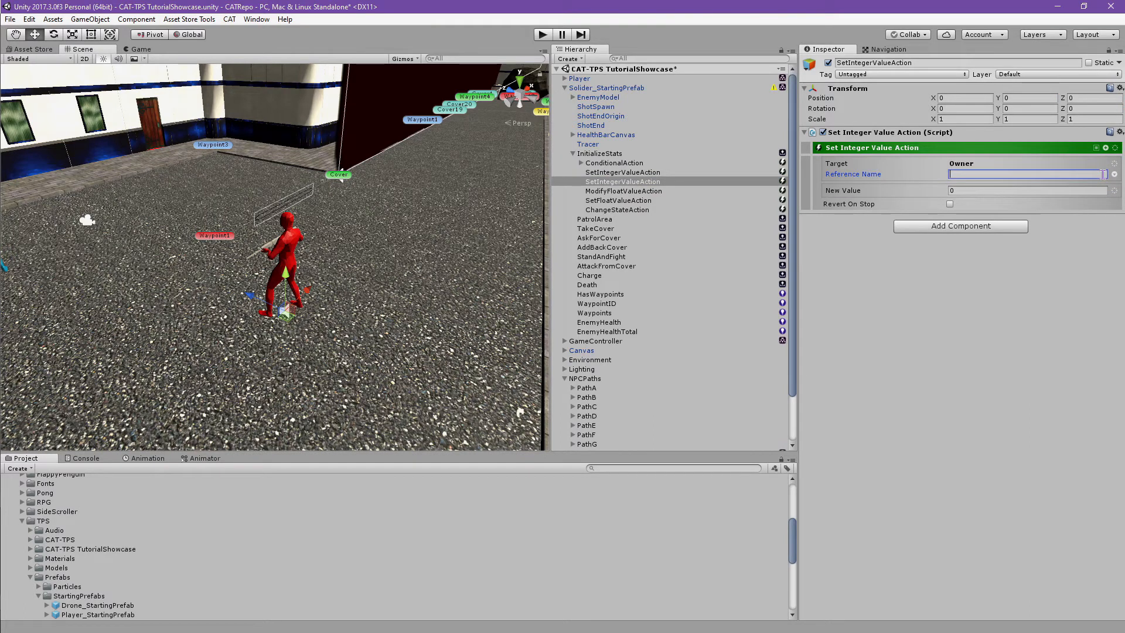
{"action": "type", "text": "EnemyHealthTotal"}
{"action": "key", "text": "ctrl+a"}
{"action": "key", "text": "Tab"}
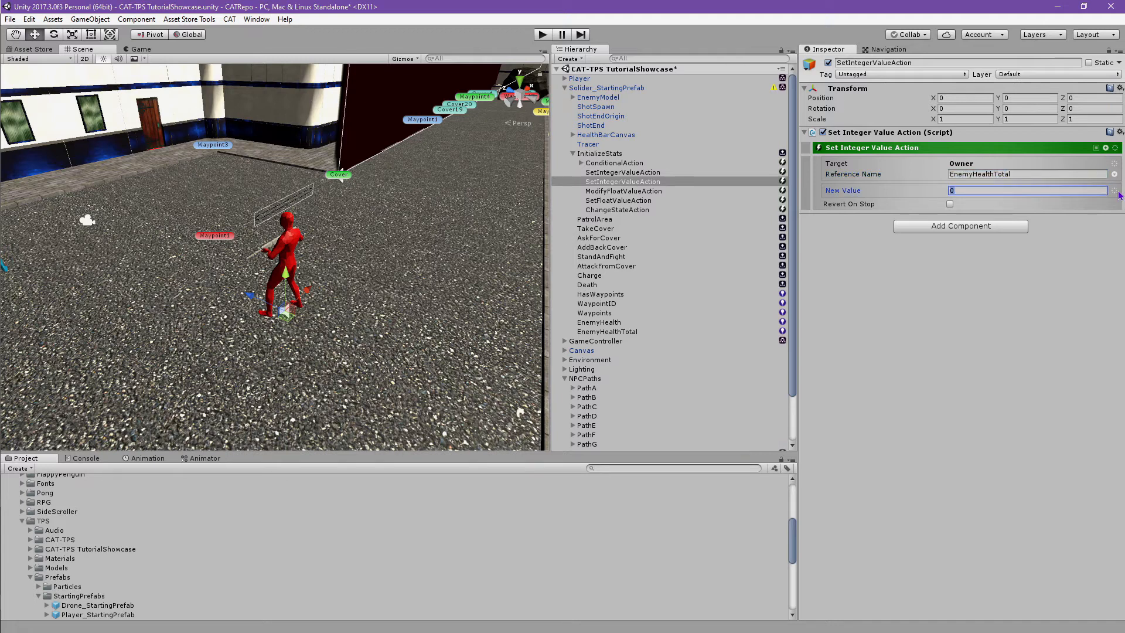
- Set the second SetIntegerValueAction's New Value to Owner with reference name EnemyHealth
{"action": "left_click", "coordinate": [1115, 189]}
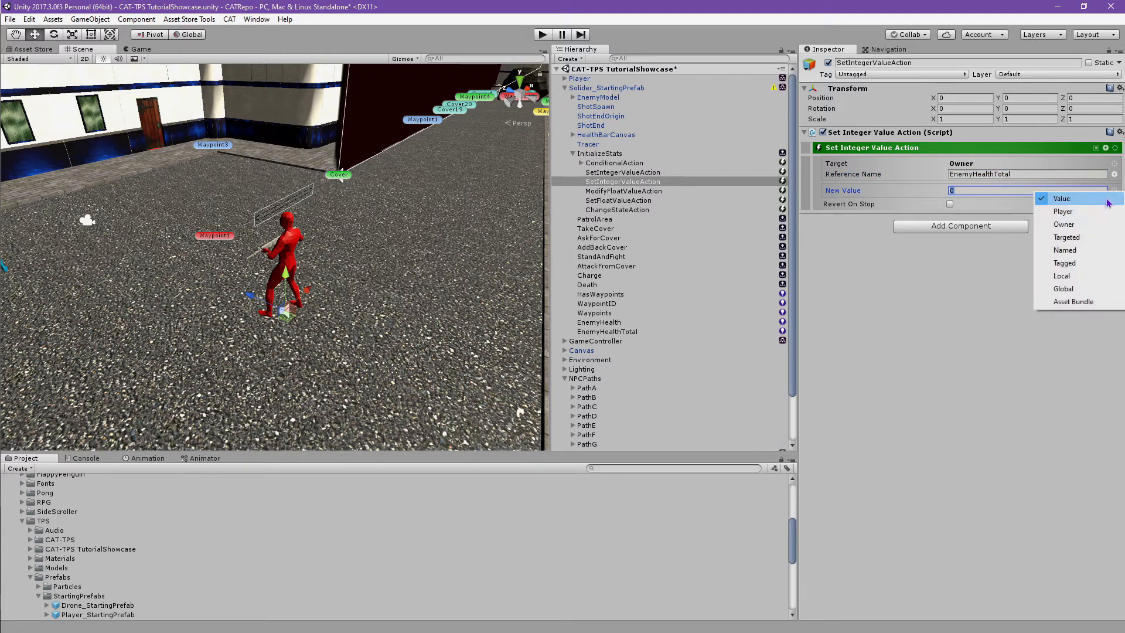
{"action": "left_click", "coordinate": [1084, 225]}
{"action": "left_click", "coordinate": [1087, 202]}
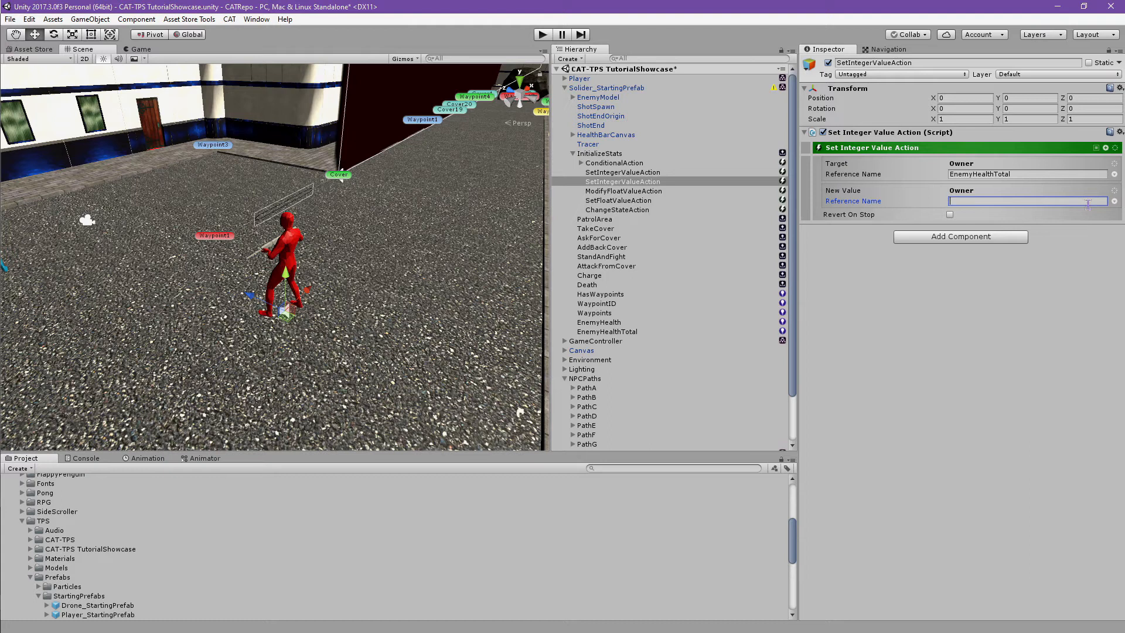
{"action": "type", "text": "EnemyHealth"}
{"action": "key", "text": "Return"}
- Add a Float value as a child of Solider_StartingPrefab's Value Holder
{"action": "left_click", "coordinate": [724, 89]}
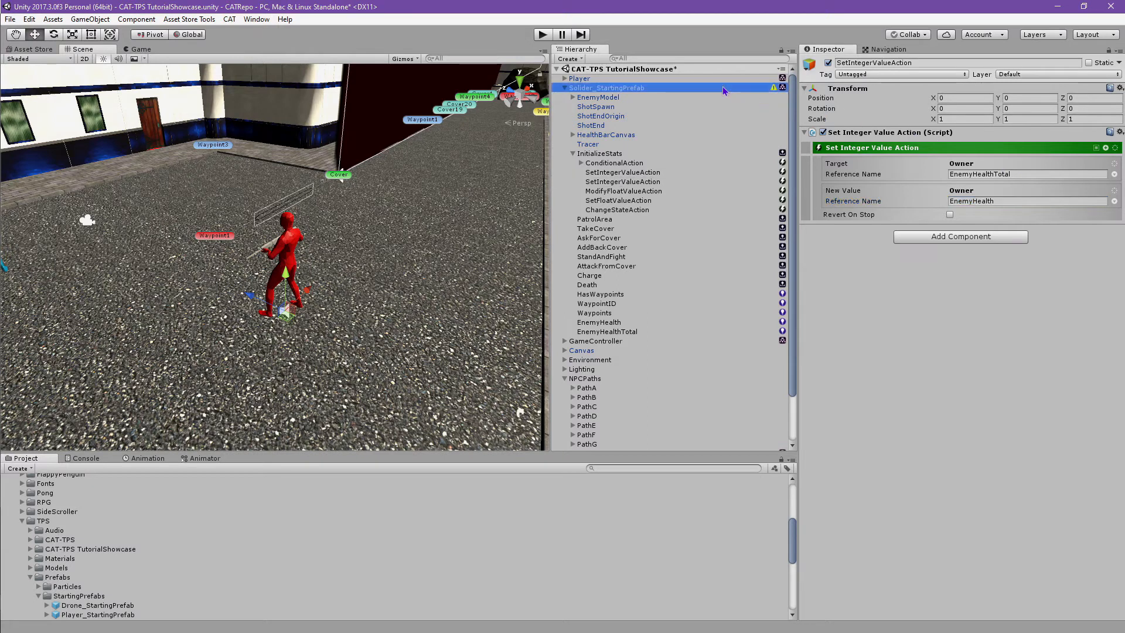
{"action": "scroll", "coordinate": [1059, 356], "scroll_direction": "down", "scroll_amount": 5}
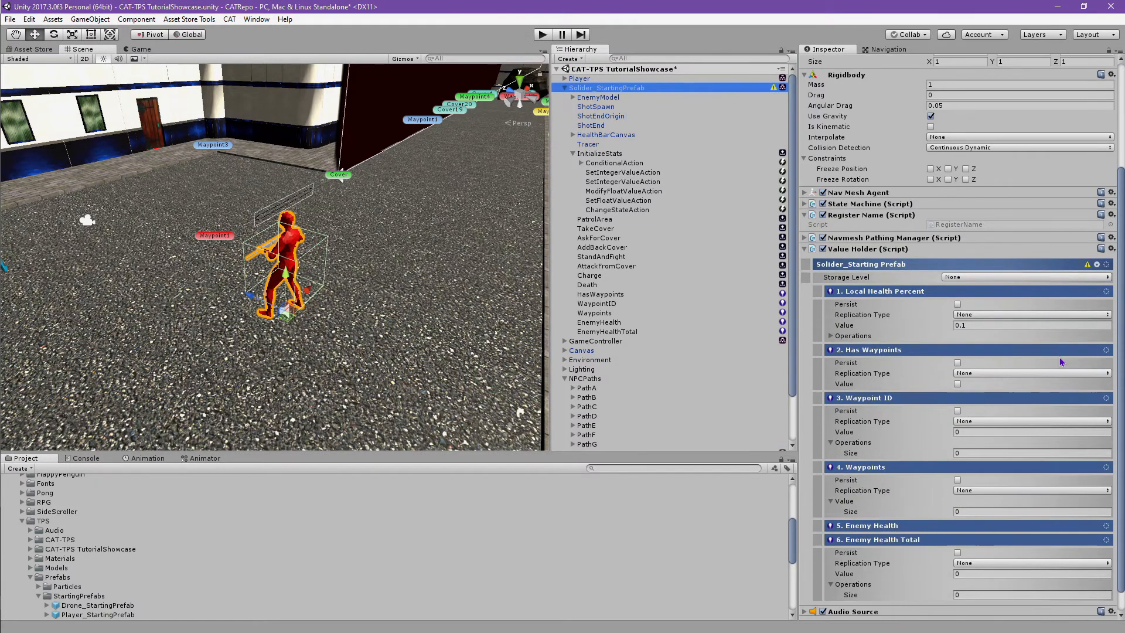
{"action": "left_click", "coordinate": [1096, 264]}
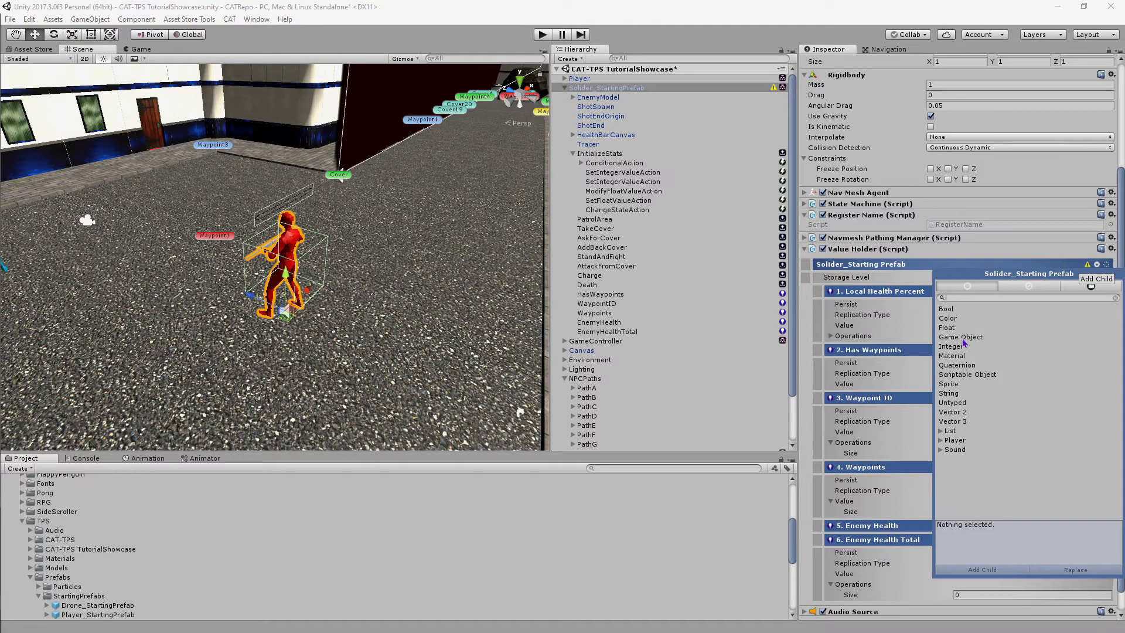
{"action": "left_click", "coordinate": [949, 327]}
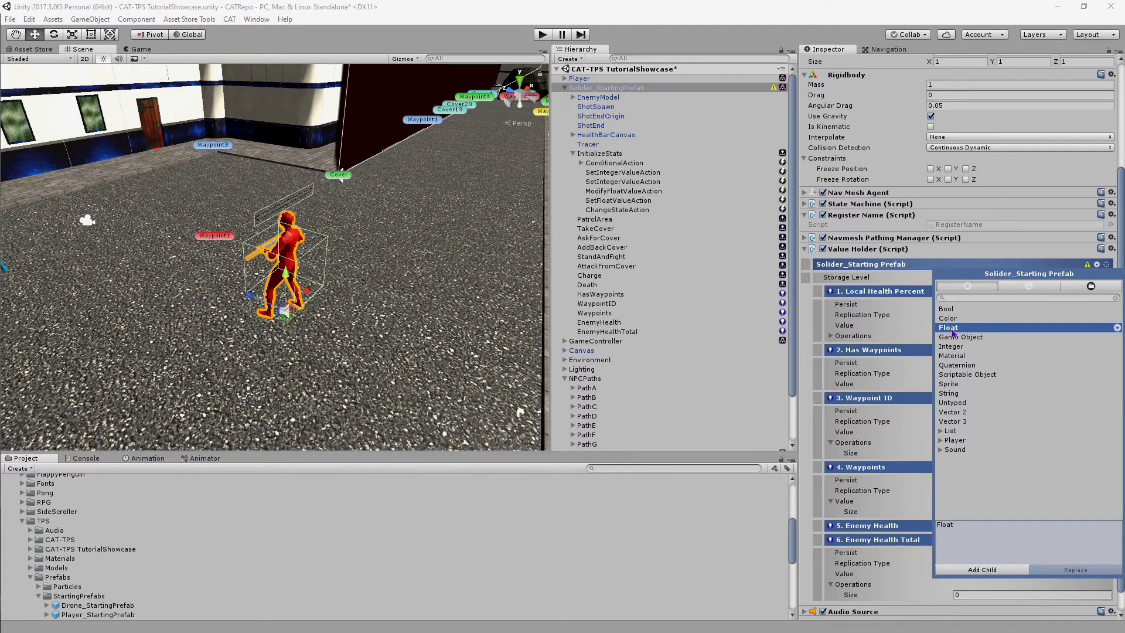
{"action": "left_click", "coordinate": [1001, 571]}
- Reset the transform of the new float value component and rename it EnemyHealthPercentage
{"action": "left_click", "coordinate": [646, 342]}
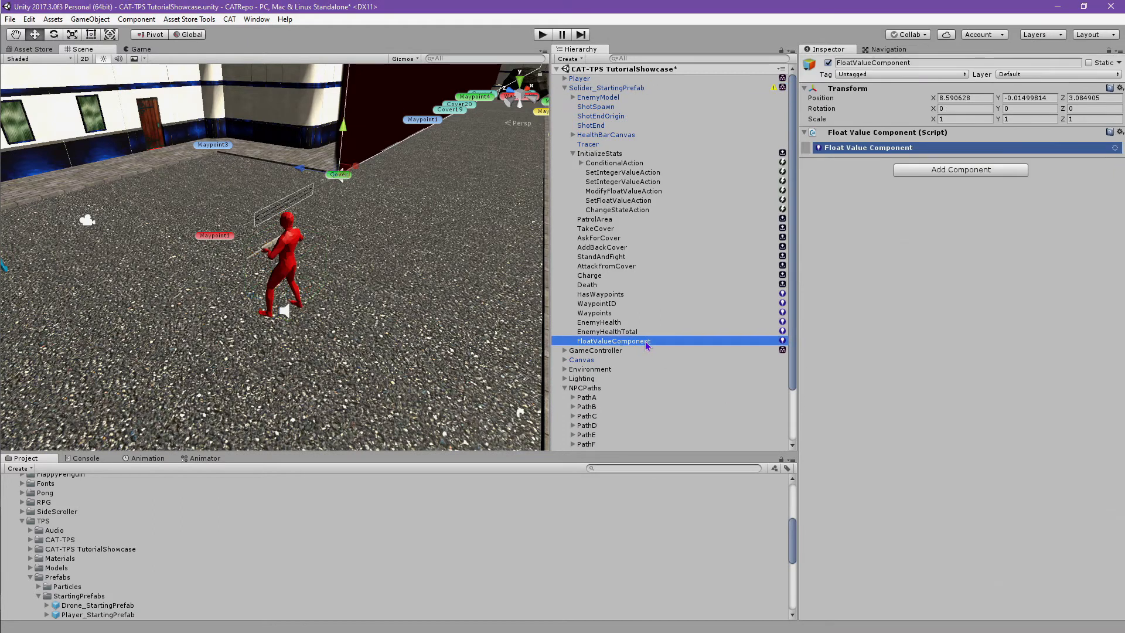
{"action": "left_click", "coordinate": [1120, 88]}
{"action": "left_click", "coordinate": [1018, 100]}
{"action": "left_click", "coordinate": [970, 62]}
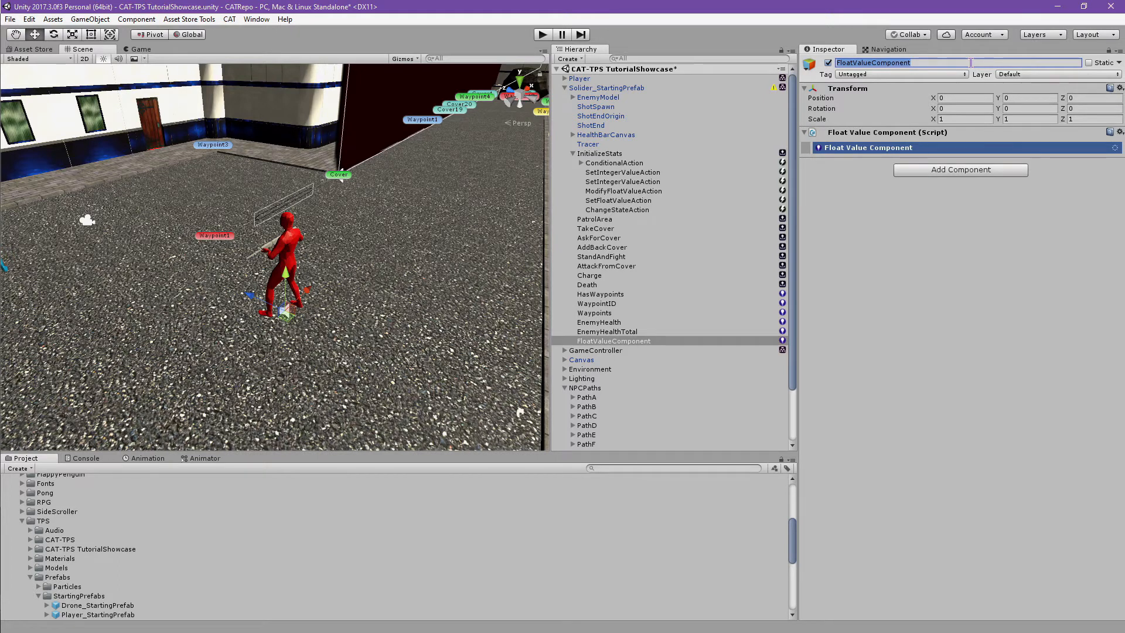
{"action": "type", "text": "Enemy"}
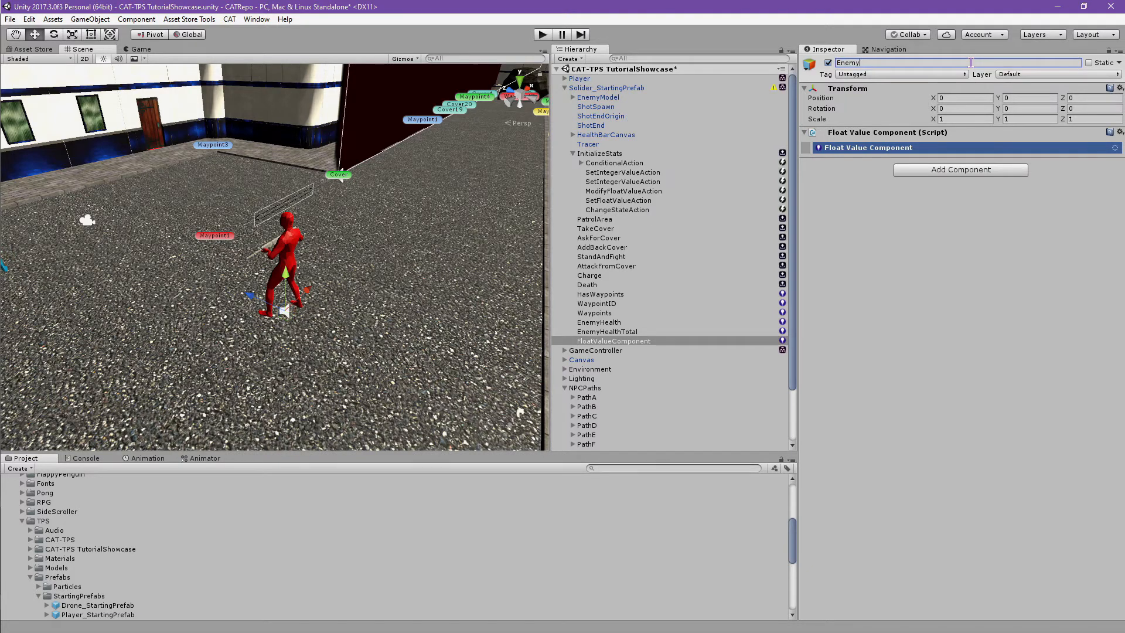
{"action": "type", "text": "HealthPercentage"}
{"action": "key", "text": "Return"}
{"action": "left_click", "coordinate": [896, 235]}
- Reset the transform of the ModifyFloatValueAction under InitializeStats
{"action": "left_click", "coordinate": [649, 195]}
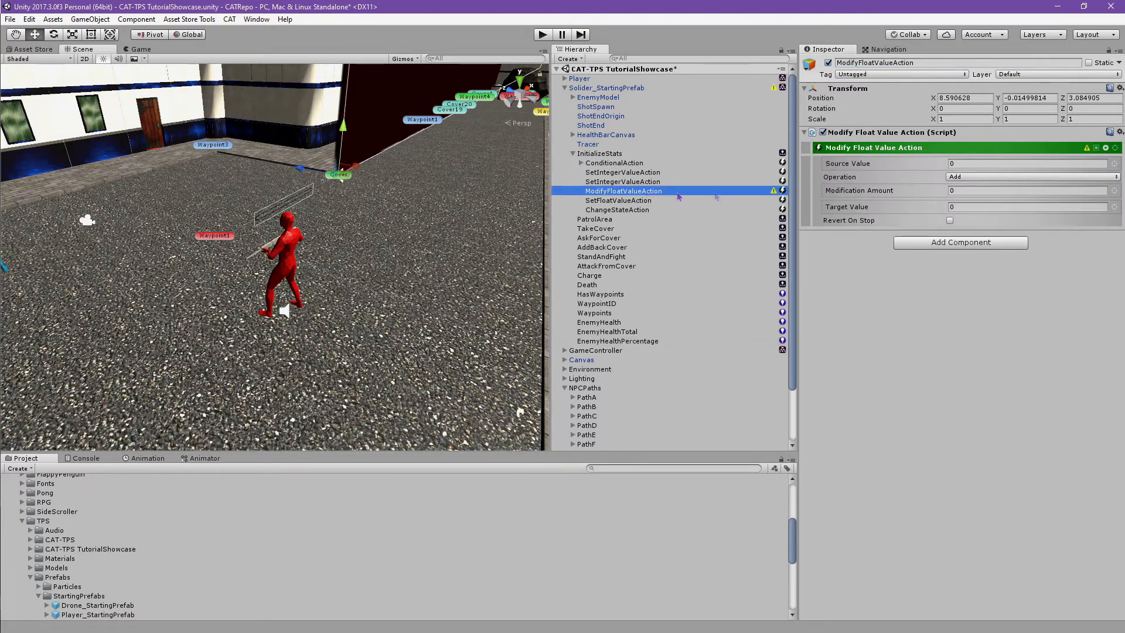
{"action": "left_click", "coordinate": [1120, 88]}
{"action": "left_click", "coordinate": [1117, 101]}
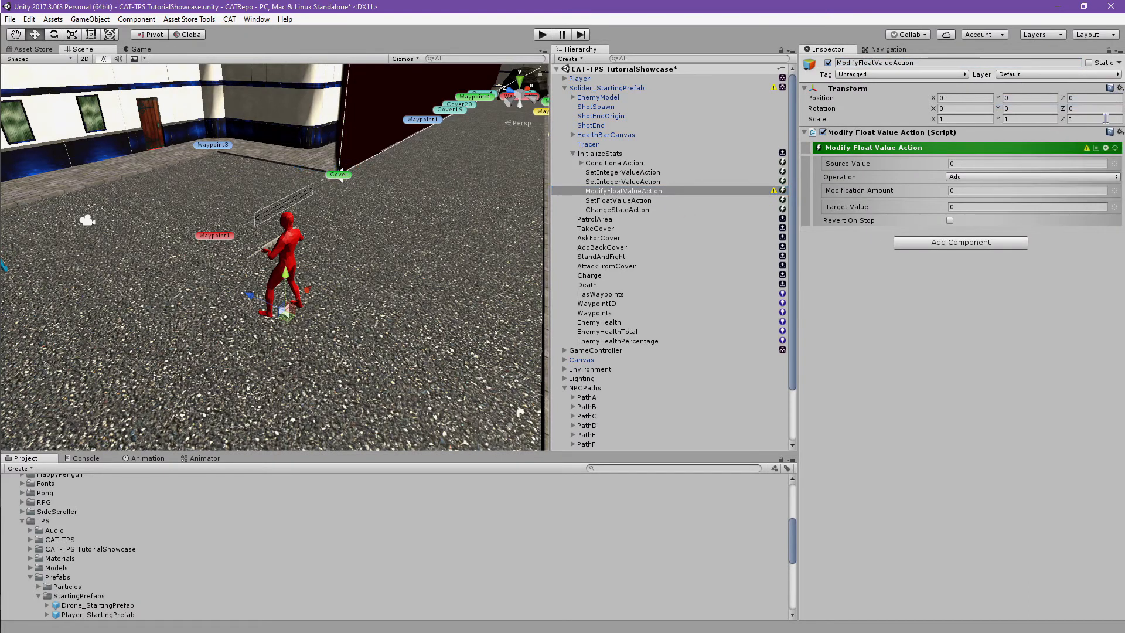
- Set the ModifyFloatValueAction's Source Value to Owner with reference name EnemyHealth and its Operation to Divide
{"action": "left_click", "coordinate": [1115, 165]}
{"action": "left_click", "coordinate": [1087, 174]}
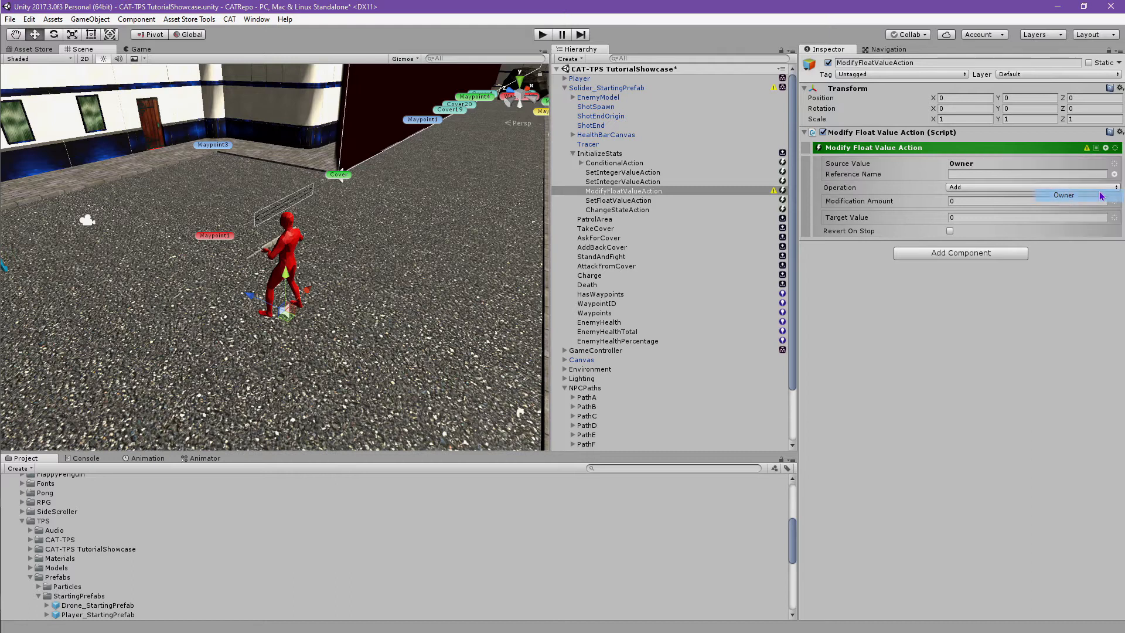
{"action": "left_click", "coordinate": [1086, 173]}
{"action": "type", "text": "EnemyHealth"}
{"action": "key", "text": "Return"}
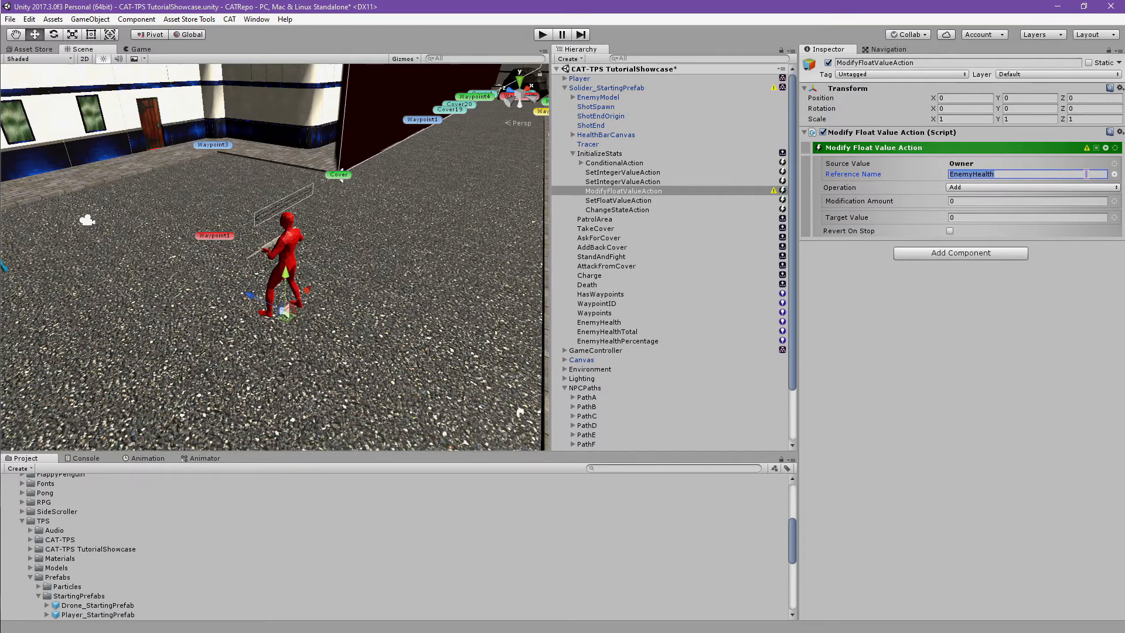
{"action": "left_click", "coordinate": [1084, 188]}
{"action": "left_click", "coordinate": [1013, 239]}
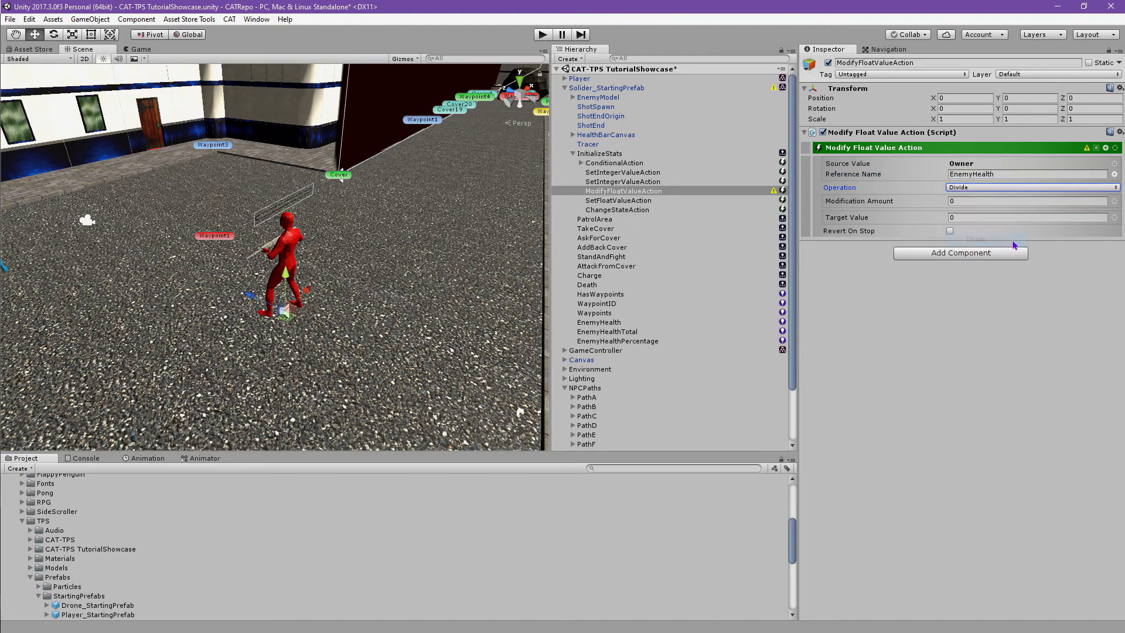
- Set the ModifyFloatValueAction's Modification Amount to Owner with reference name EnemyHealthTotal
{"action": "left_click", "coordinate": [1117, 203]}
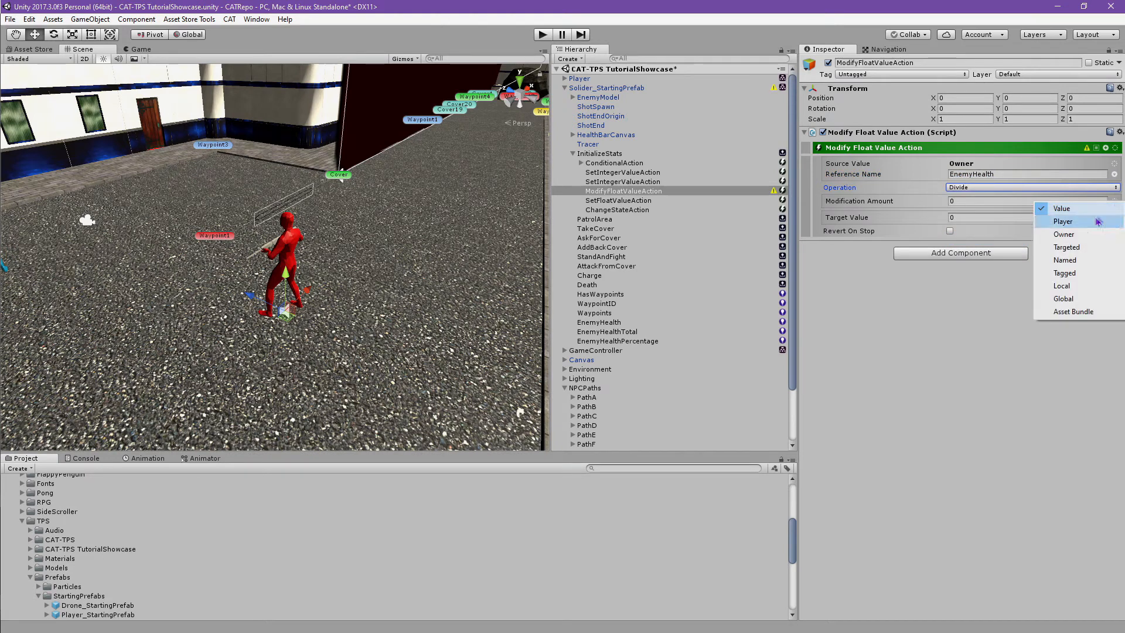
{"action": "left_click", "coordinate": [1087, 221]}
{"action": "left_click", "coordinate": [1076, 212]}
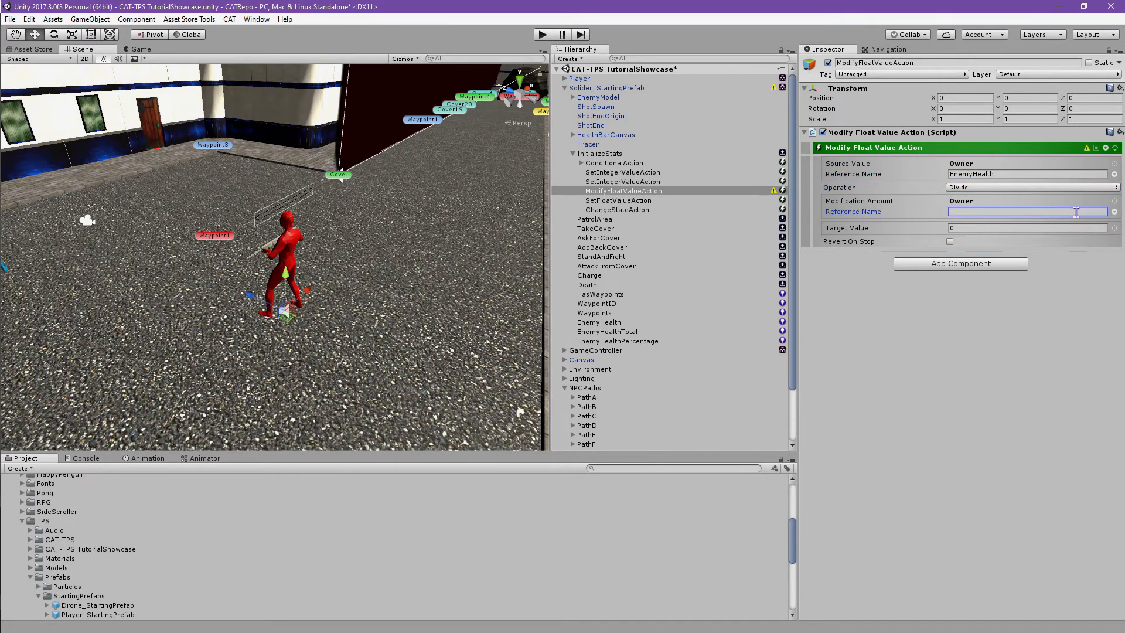
{"action": "type", "text": "EnemyHealthTotal"}
{"action": "key", "text": "ctrl+a"}
- Set the ModifyFloatValueAction's Target Value to Owner with reference name EnemyHealthPercentage
{"action": "left_click", "coordinate": [1114, 228]}
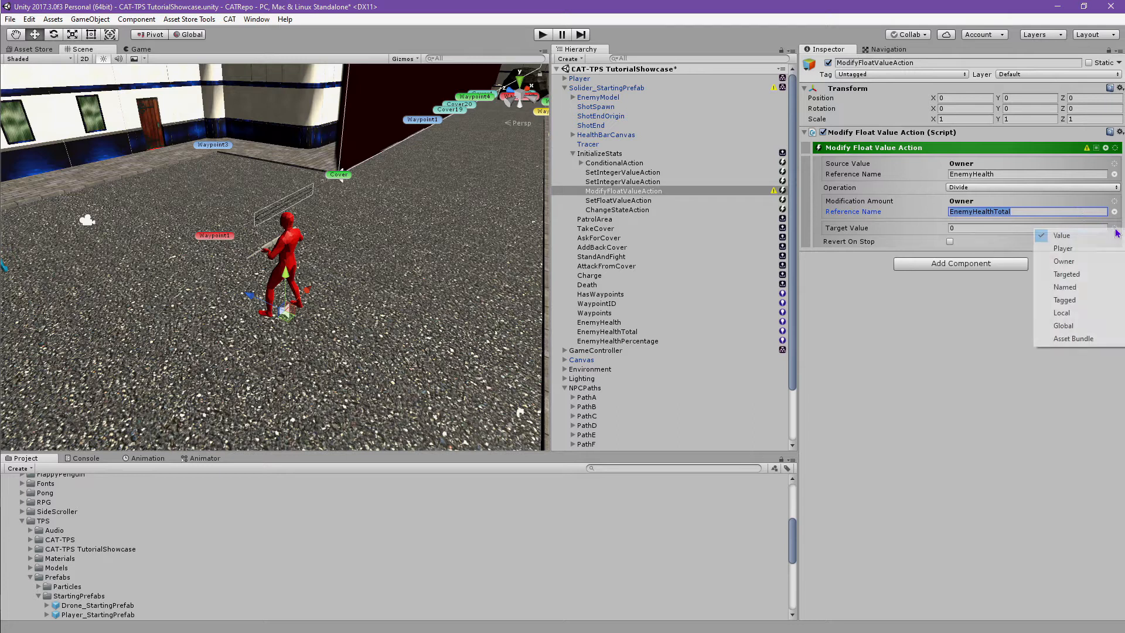
{"action": "left_click", "coordinate": [1093, 261]}
{"action": "left_click", "coordinate": [1085, 238]}
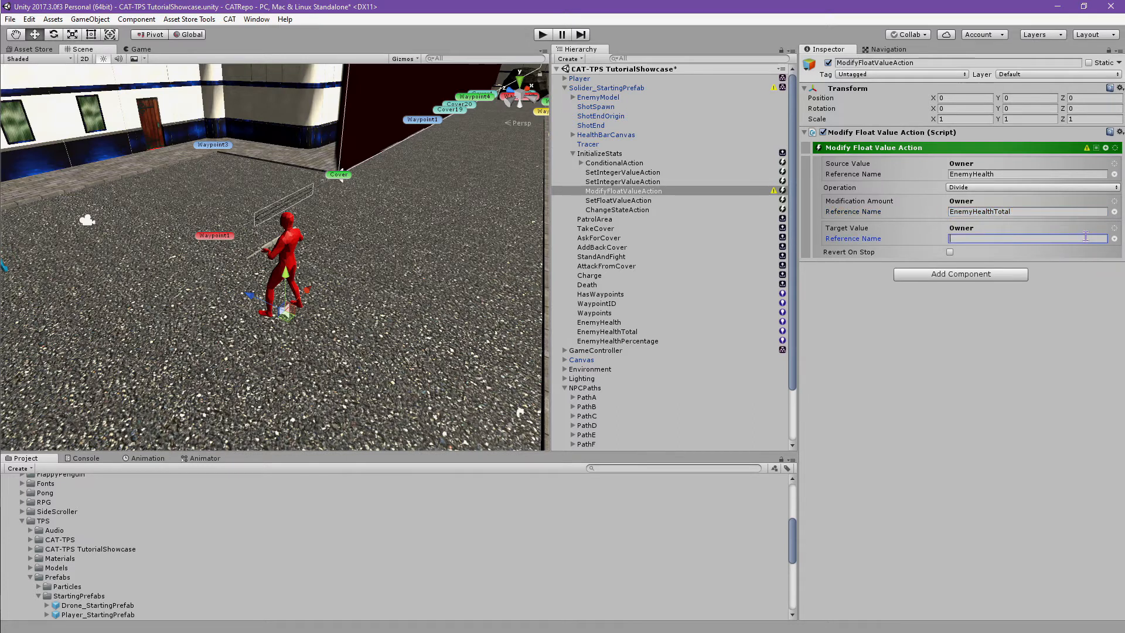
{"action": "type", "text": "EnemyHealthPercentage"}
{"action": "key", "text": "Return"}
- Reset the transform of the SetFloatValueAction under InitializeStats
{"action": "left_click", "coordinate": [649, 201]}
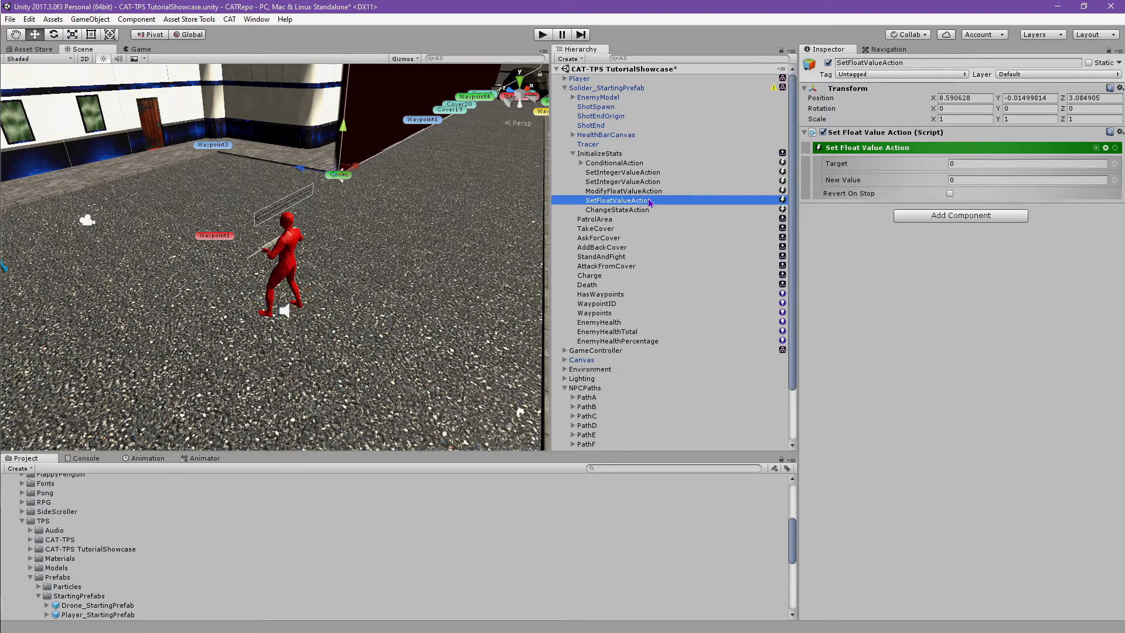
{"action": "left_click", "coordinate": [1118, 87]}
{"action": "left_click", "coordinate": [1116, 104]}
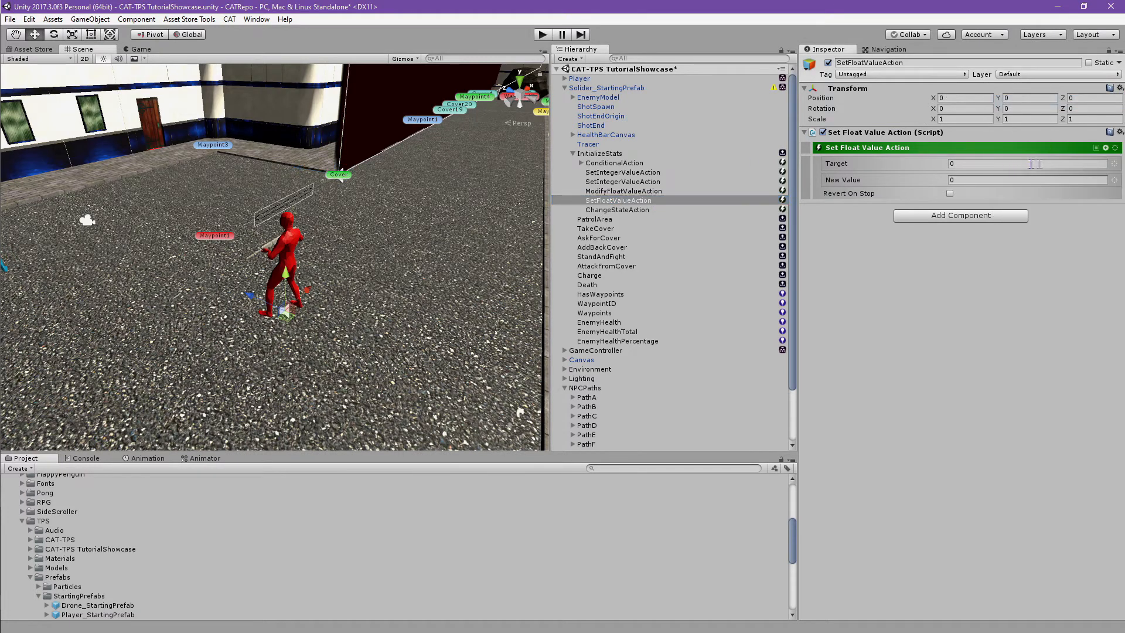
- Set the SetFloatValueAction's Target to Owner, enabling the Path option with HealthBarCanvas/Slider and reference name LocalHealthPercent
{"action": "left_click", "coordinate": [1115, 165]}
{"action": "left_click", "coordinate": [1063, 195]}
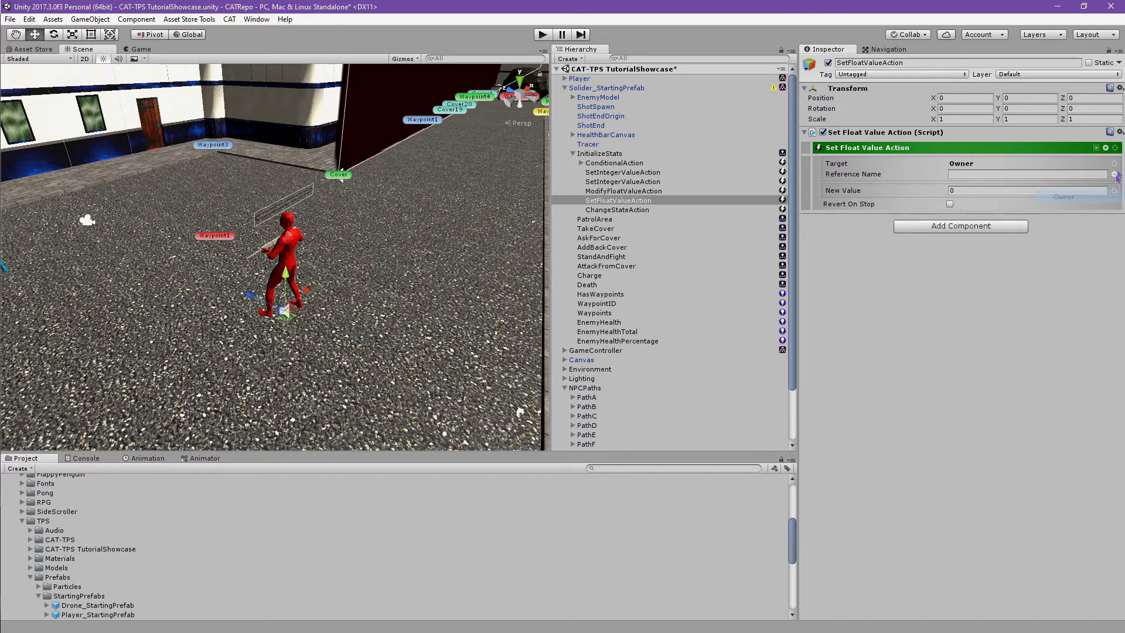
{"action": "left_click", "coordinate": [1115, 165]}
{"action": "mouse_move", "coordinate": [1087, 291]}
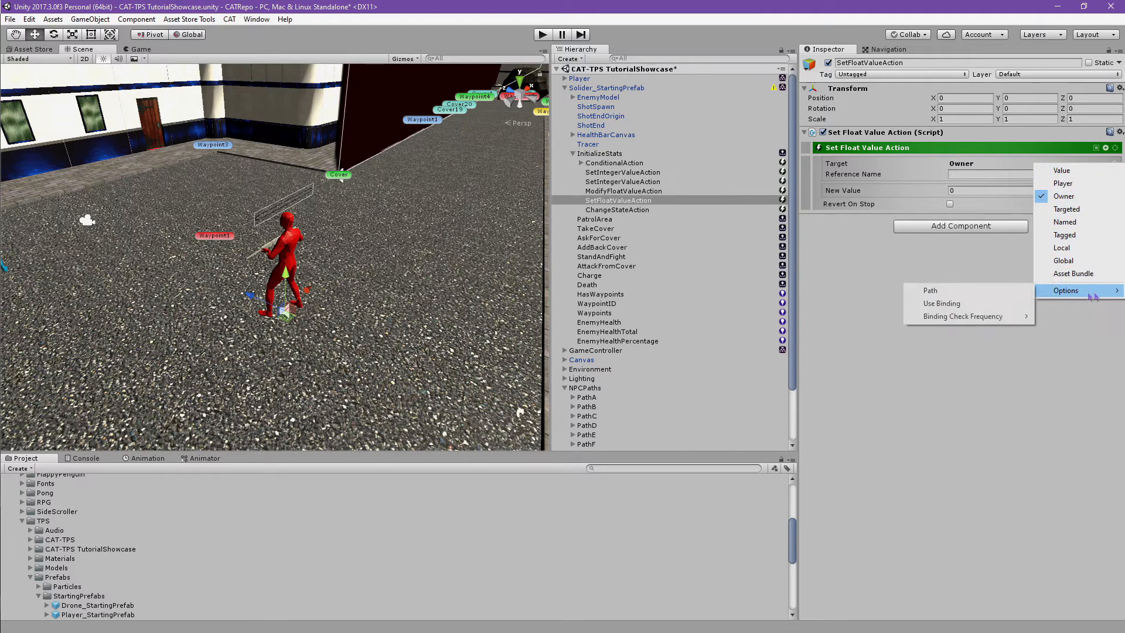
{"action": "left_click", "coordinate": [1022, 292]}
{"action": "left_click", "coordinate": [1041, 174]}
{"action": "type", "text": "HealthBarCan"}
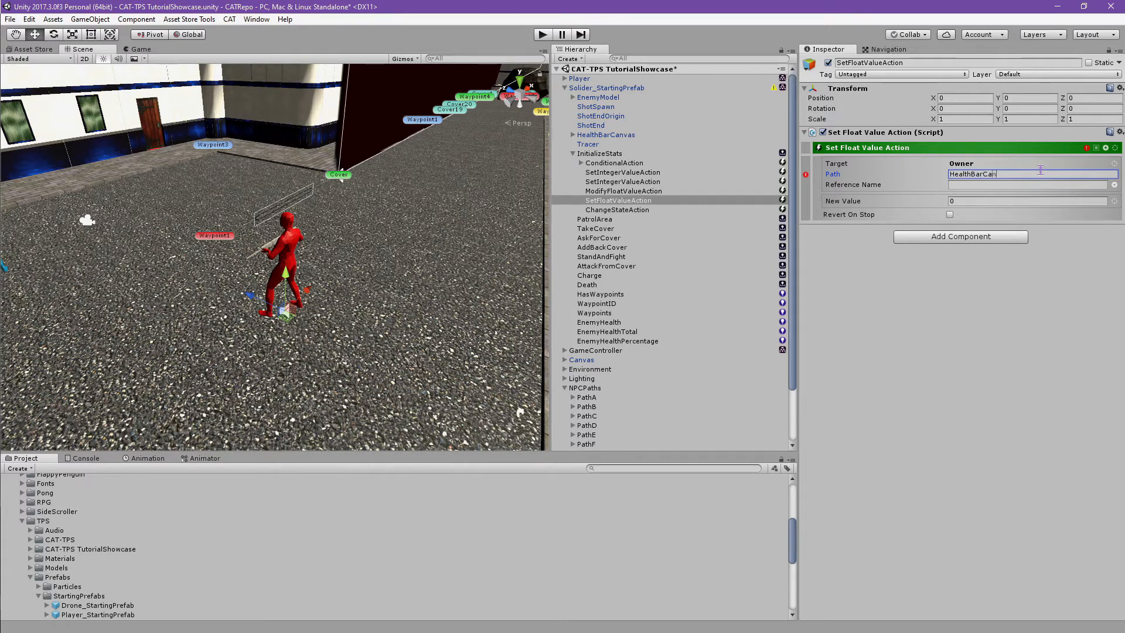
{"action": "type", "text": "vas/Slider"}
{"action": "left_click", "coordinate": [1024, 185]}
{"action": "type", "text": "LocalHealthPercent"}
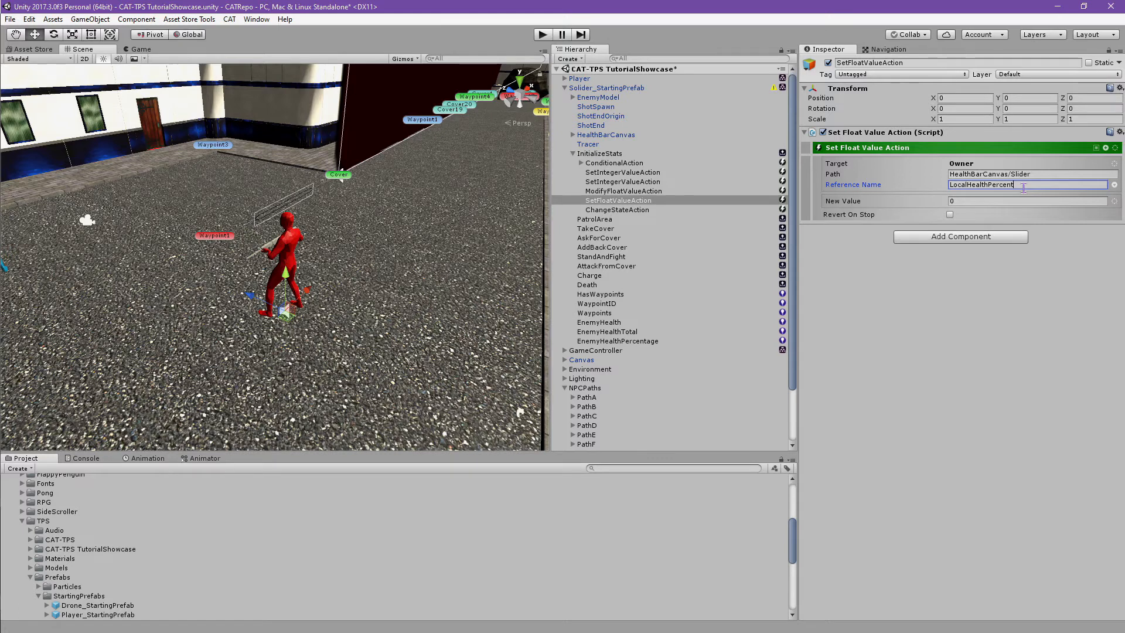
- Set the SetFloatValueAction's New Value to Owner with reference name EnemyHealthPercentage
{"action": "left_click", "coordinate": [1115, 202]}
{"action": "left_click", "coordinate": [1058, 236]}
{"action": "left_click", "coordinate": [1077, 212]}
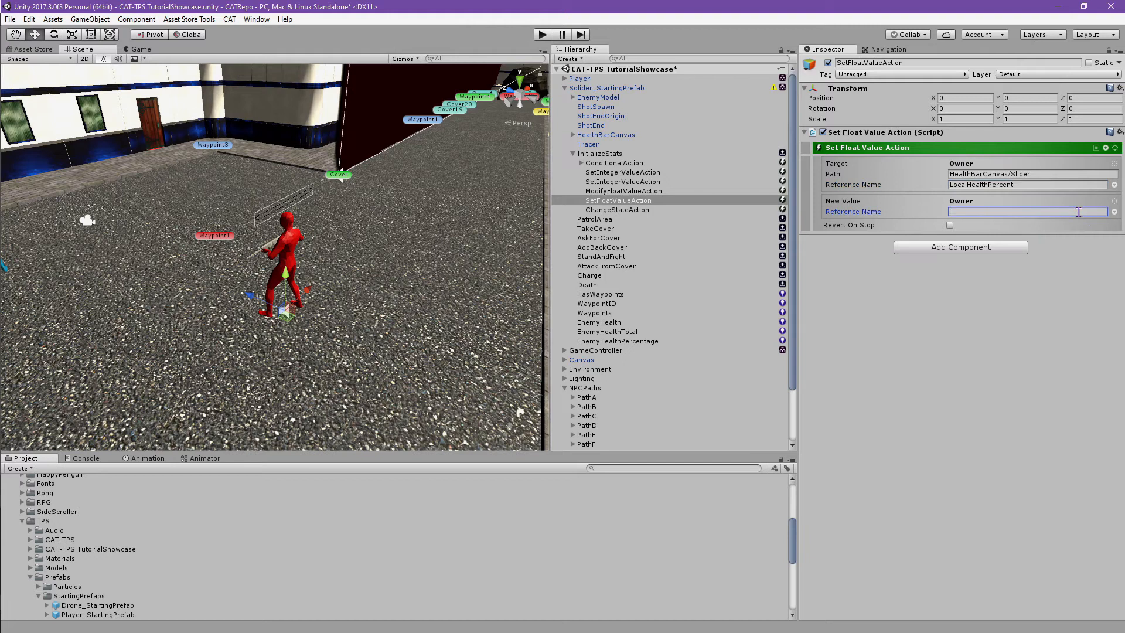
{"action": "type", "text": "EnemyHealthPercentage"}
{"action": "key", "text": "Return"}
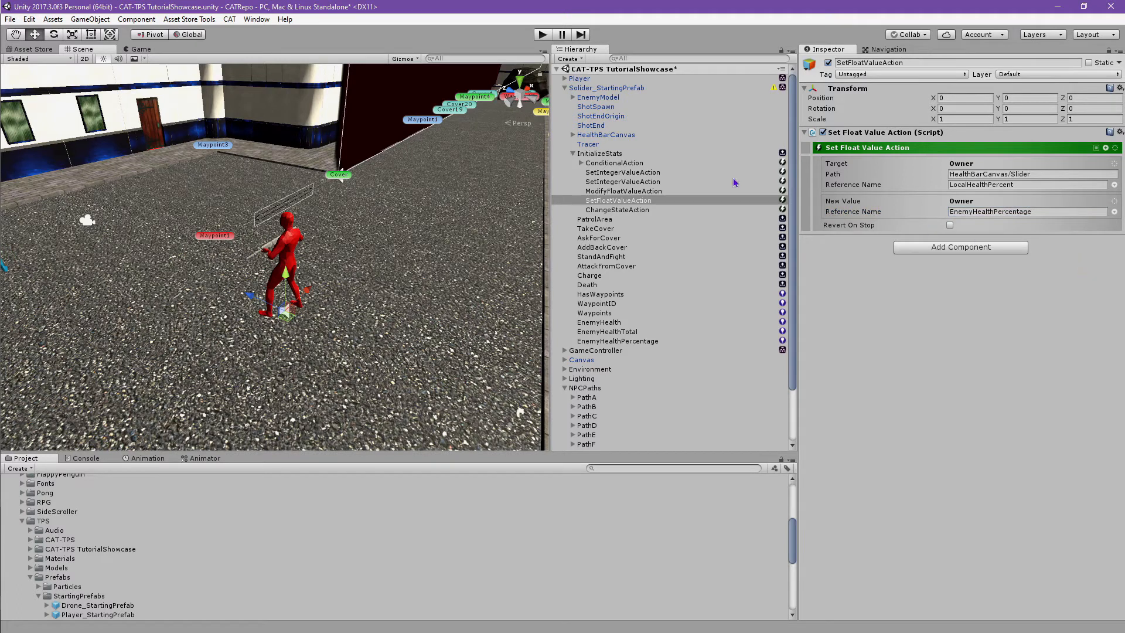
- Reset the transform of InitializeStats' ChangeStateAction and set its State Name to PatrolArea
{"action": "left_click", "coordinate": [598, 210]}
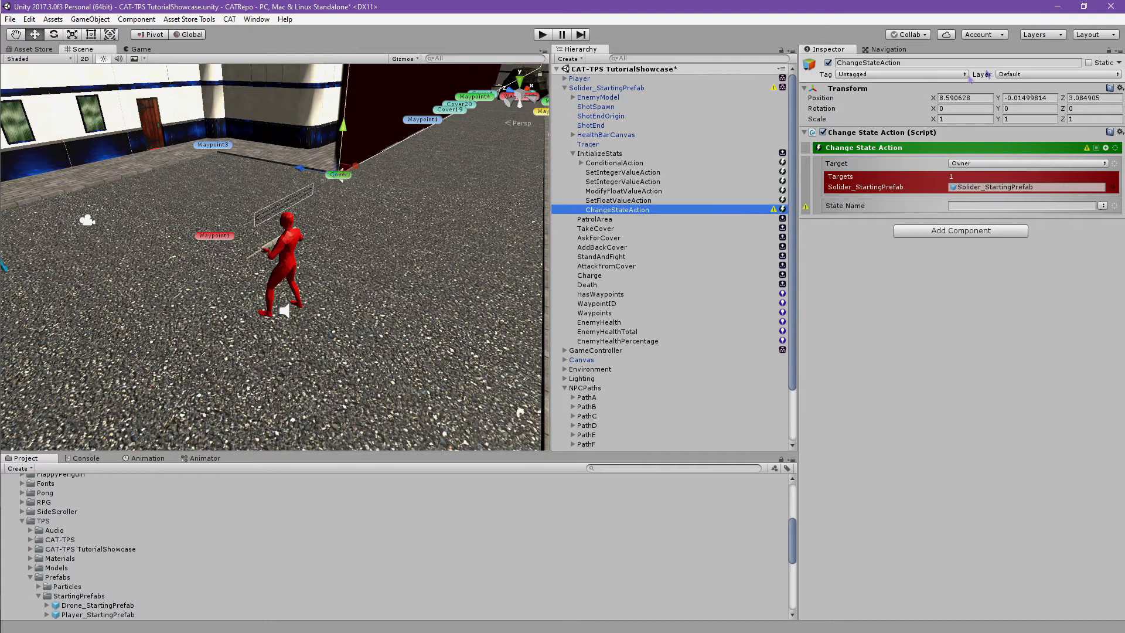
{"action": "left_click", "coordinate": [1119, 88]}
{"action": "left_click", "coordinate": [1101, 100]}
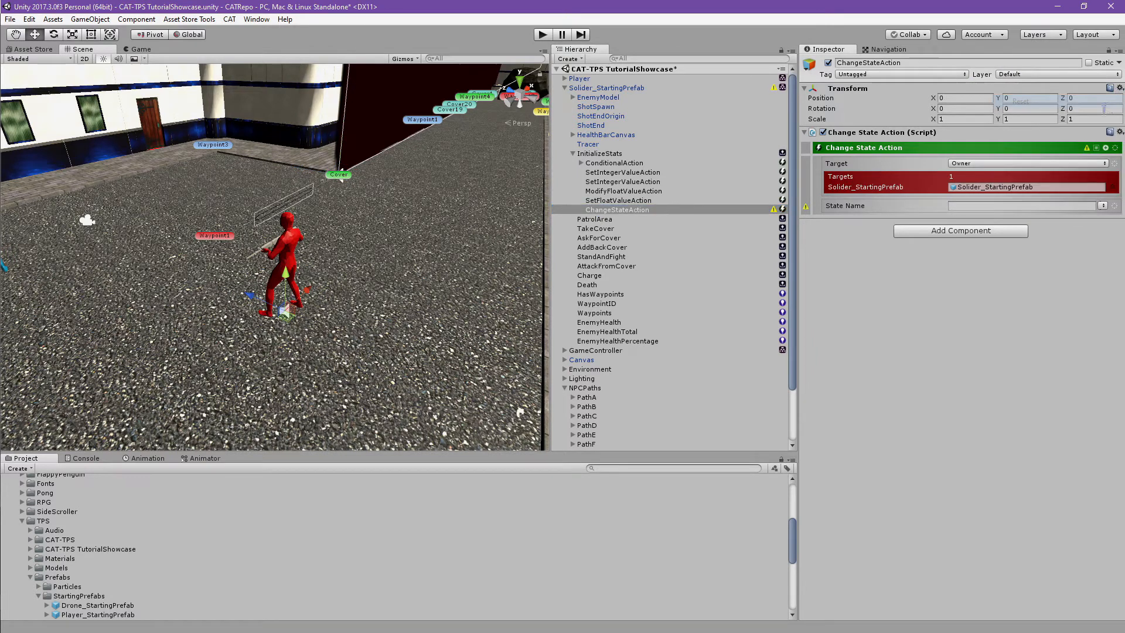
{"action": "left_click", "coordinate": [1005, 206]}
{"action": "left_click", "coordinate": [1102, 206]}
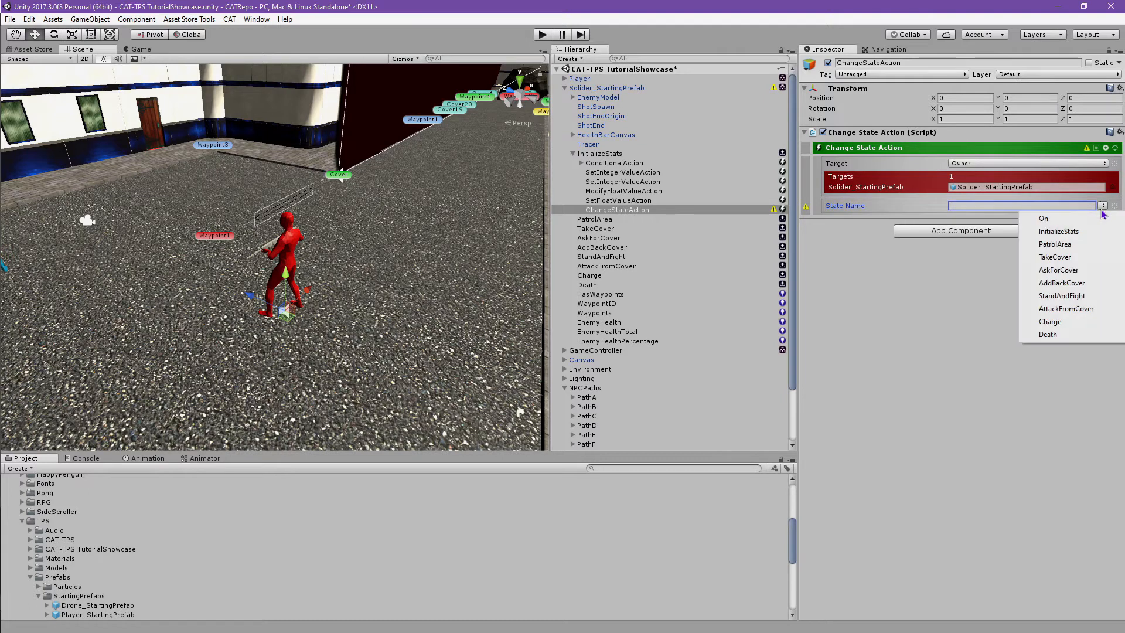
{"action": "left_click", "coordinate": [1092, 241]}
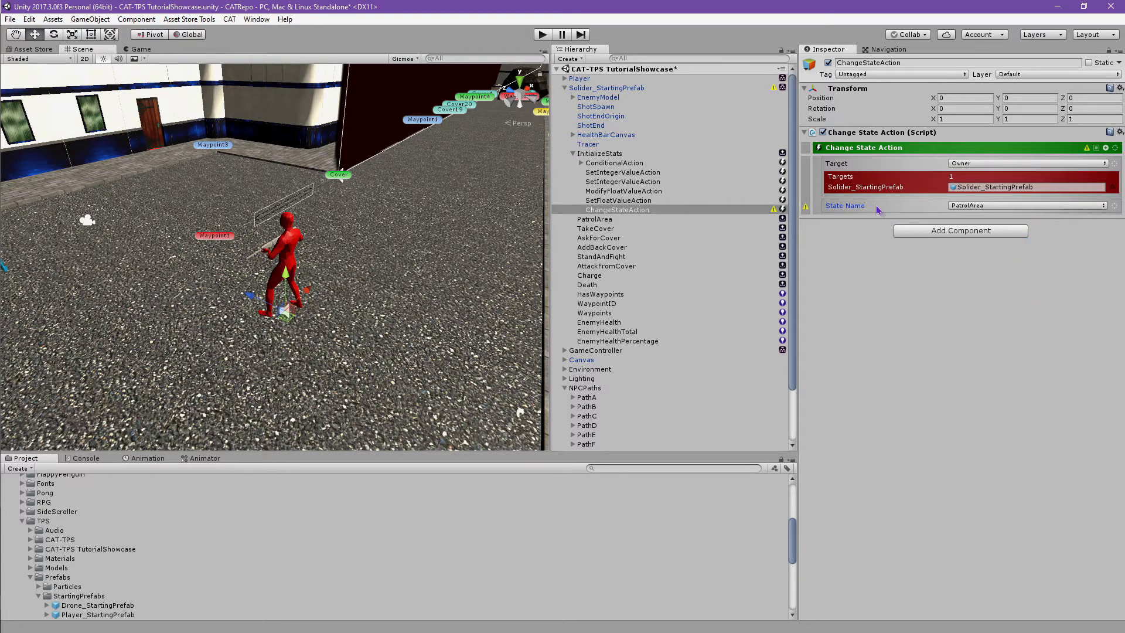
- Collapse InitializeStats and add a Set Bool Animation Param action as a child of the PatrolArea state
{"action": "left_click", "coordinate": [572, 153]}
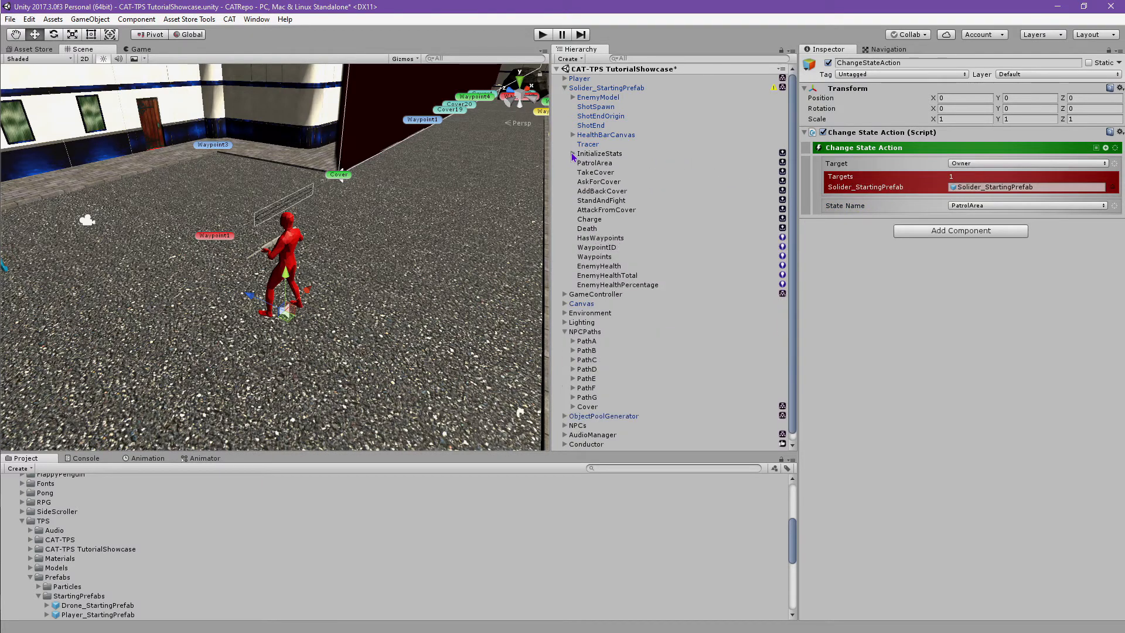
{"action": "left_click", "coordinate": [589, 163]}
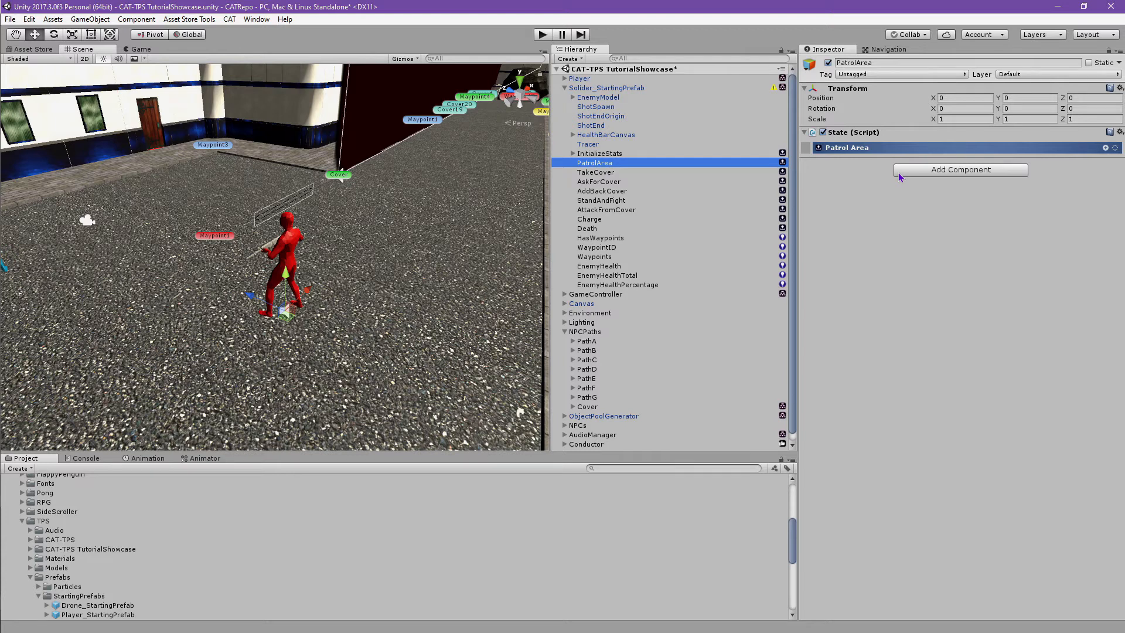
{"action": "left_click", "coordinate": [1106, 149]}
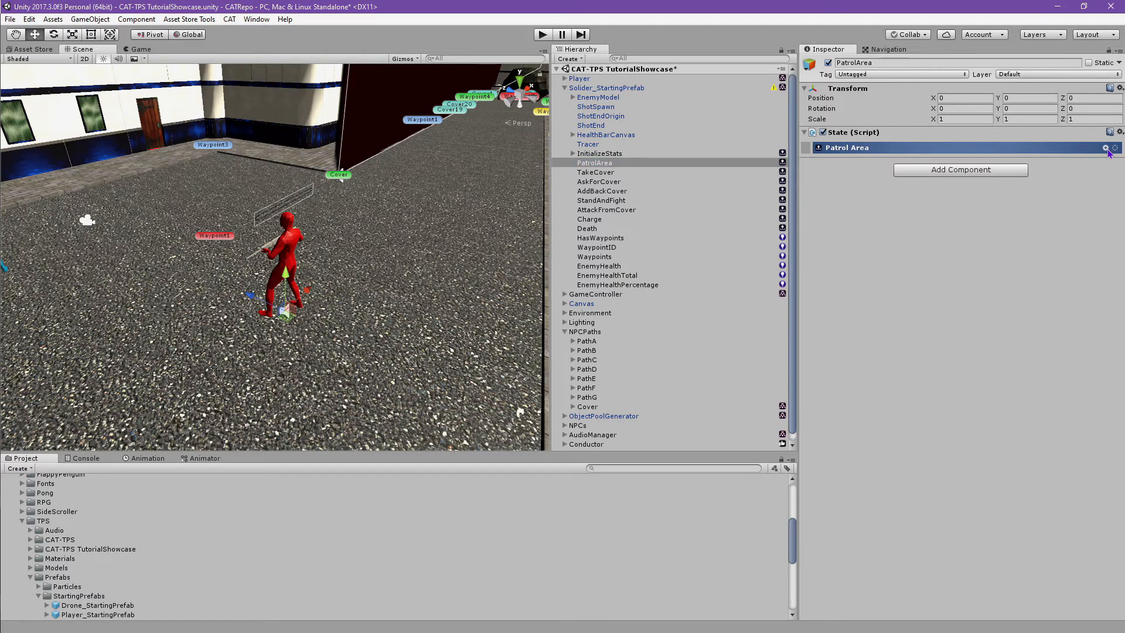
{"action": "left_click", "coordinate": [1106, 149]}
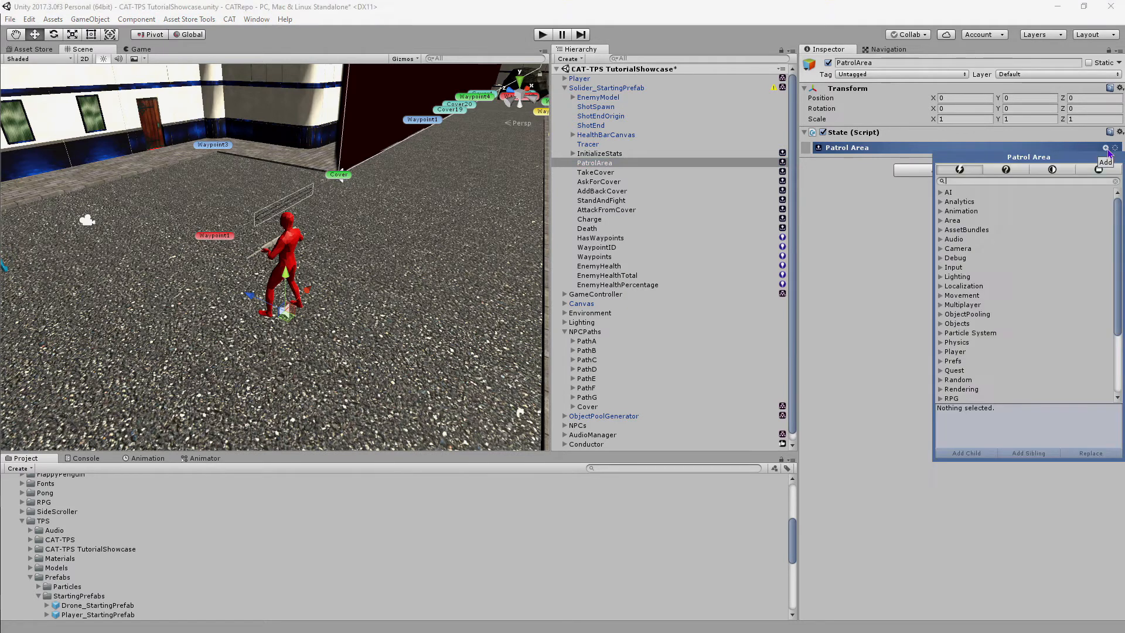
{"action": "type", "text": "Set Bool"}
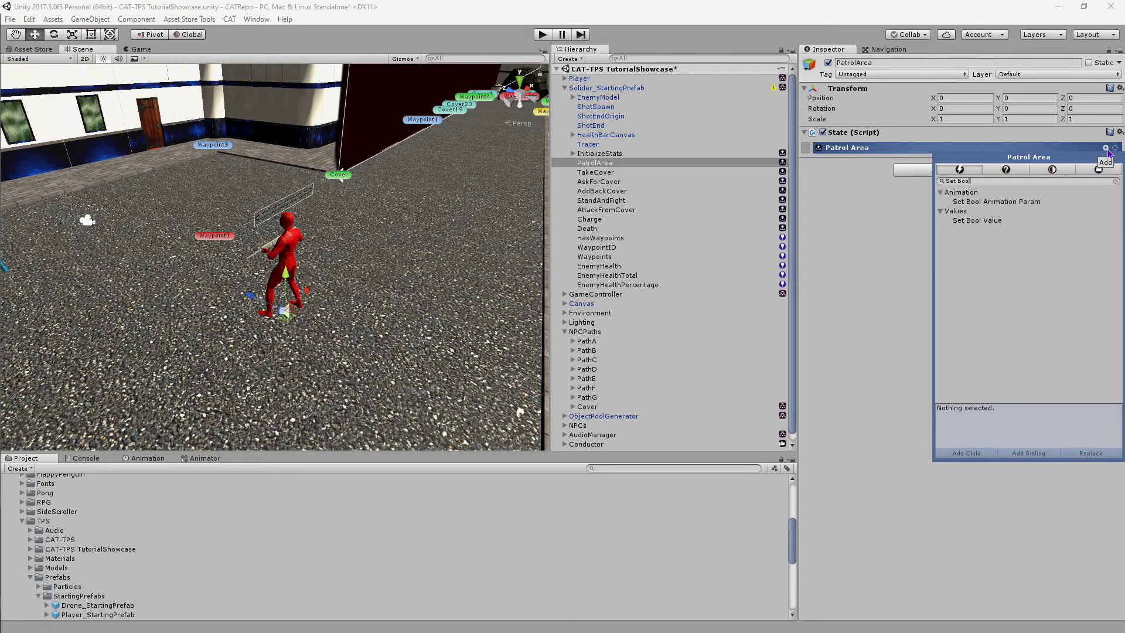
{"action": "left_click", "coordinate": [1038, 204]}
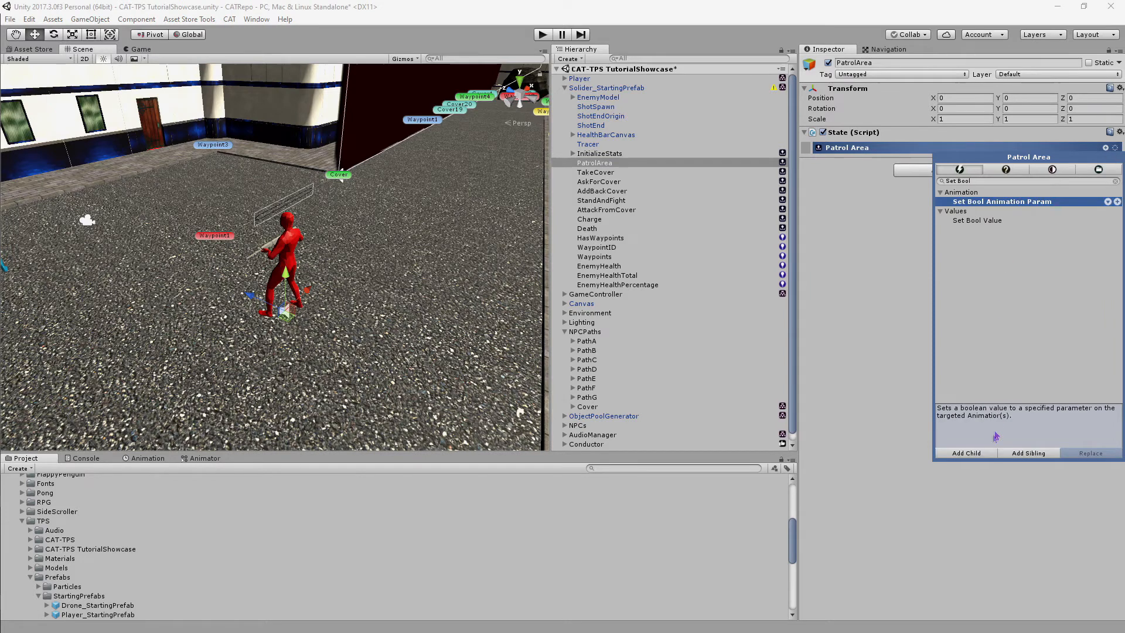
{"action": "left_click", "coordinate": [984, 453]}
- Add a Get List Length action as a child of the PatrolArea state
{"action": "key", "text": "ctrl+a"}
{"action": "key", "text": "BackSpace"}
{"action": "type", "text": "Get List"}
{"action": "left_click", "coordinate": [990, 211]}
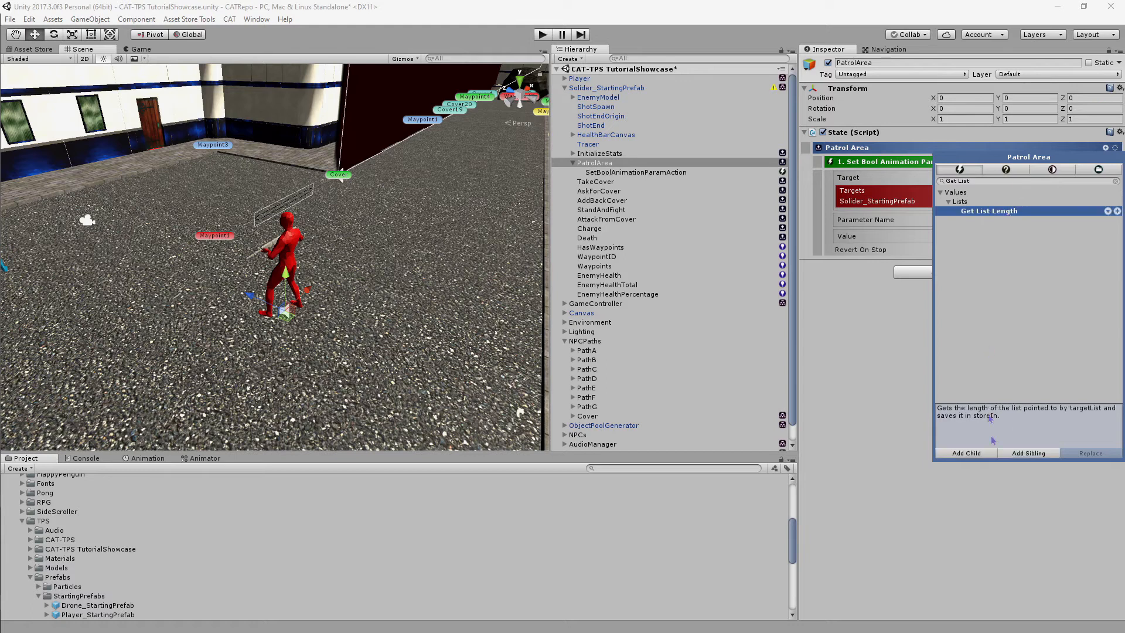
{"action": "left_click", "coordinate": [966, 453]}
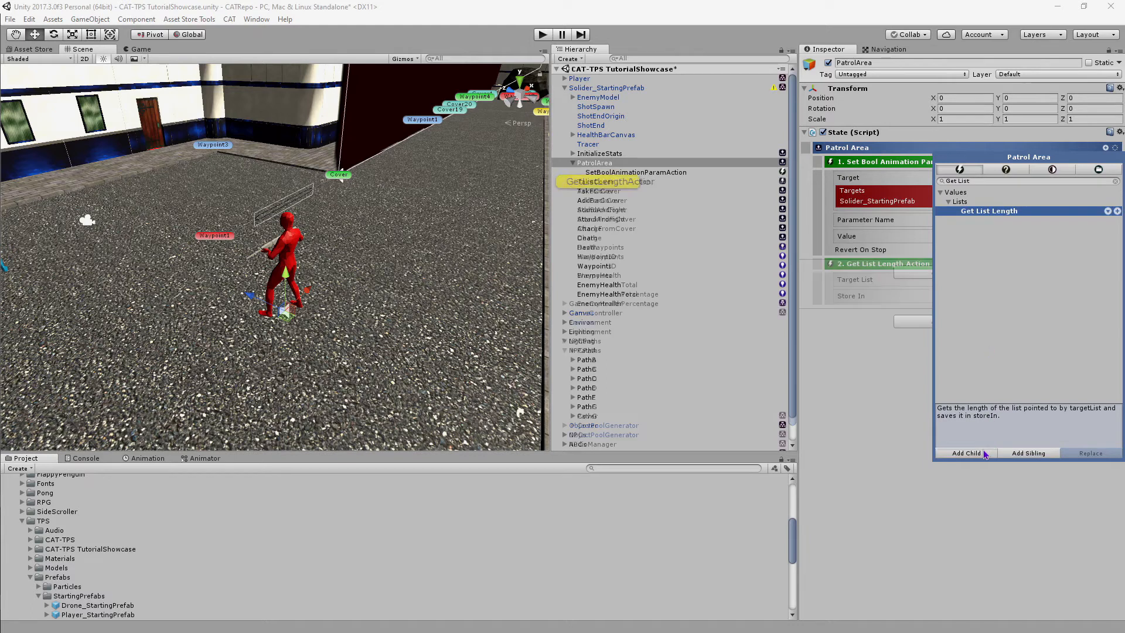
- Add a Modify Integer Value action and a Modify Bool Value action as children of PatrolArea
{"action": "left_click", "coordinate": [1021, 182]}
{"action": "type", "text": "Modify"}
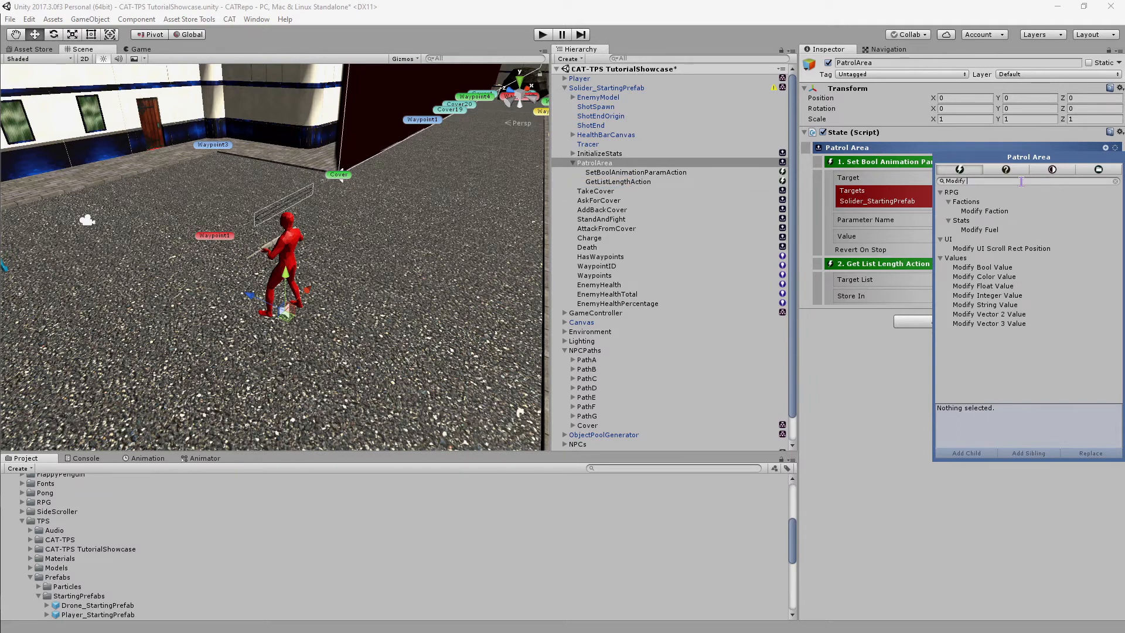
{"action": "left_click", "coordinate": [999, 296]}
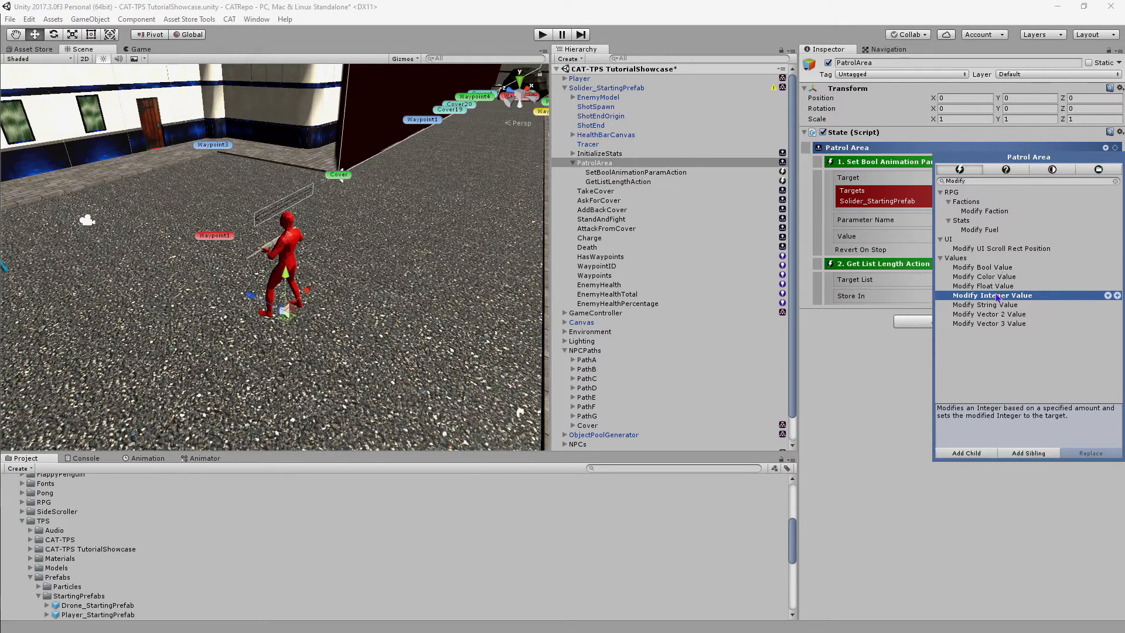
{"action": "left_click", "coordinate": [983, 453]}
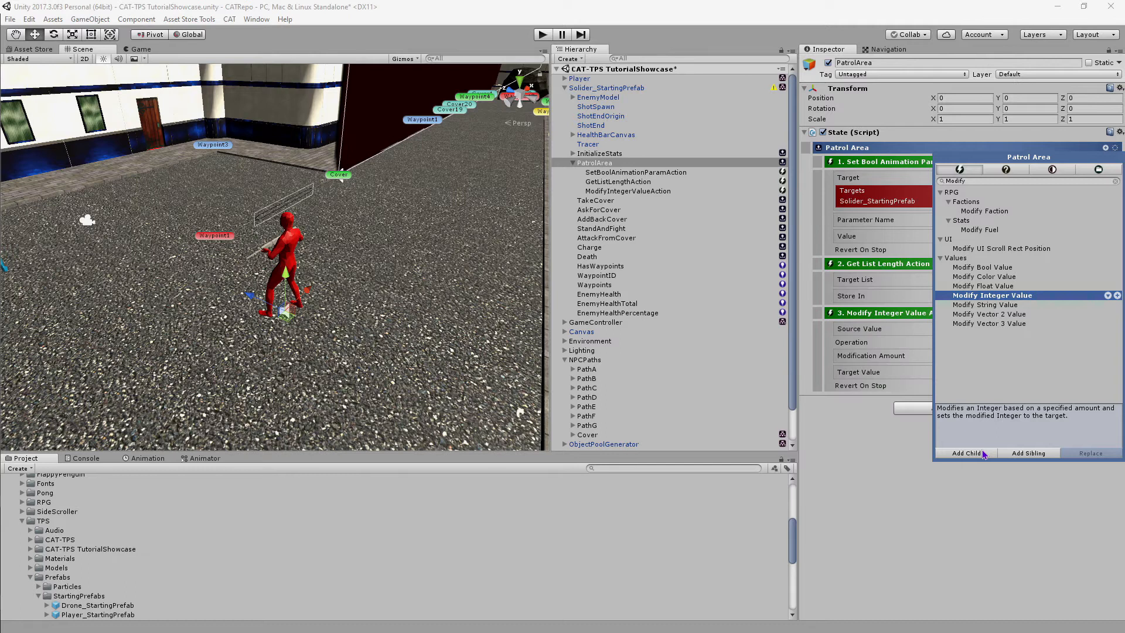
{"action": "left_click", "coordinate": [995, 268]}
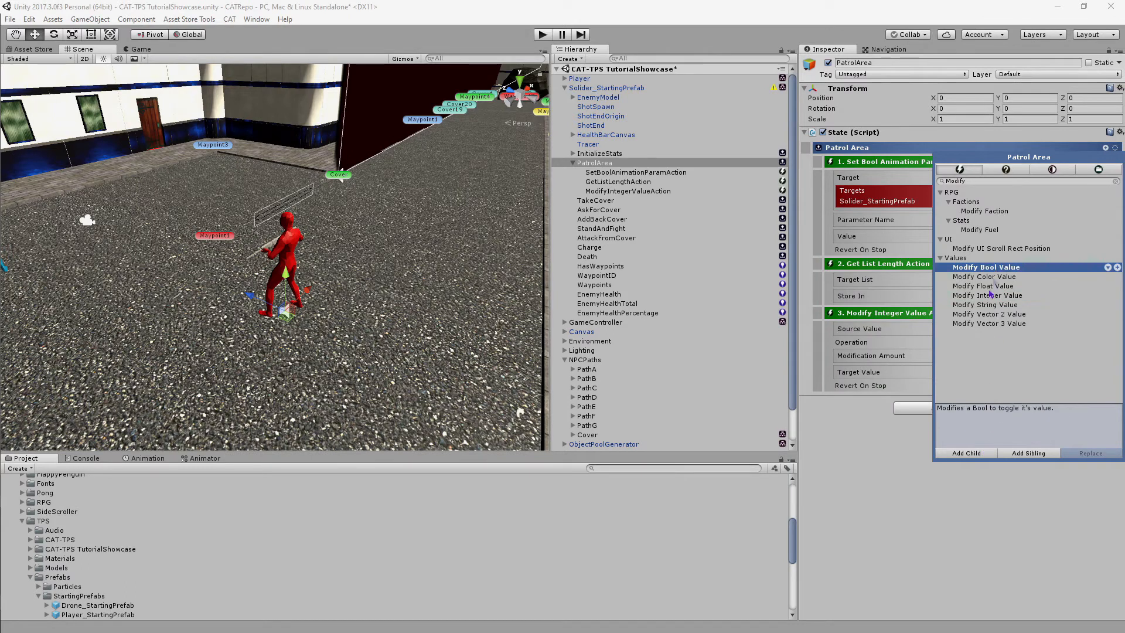
{"action": "left_click", "coordinate": [976, 454]}
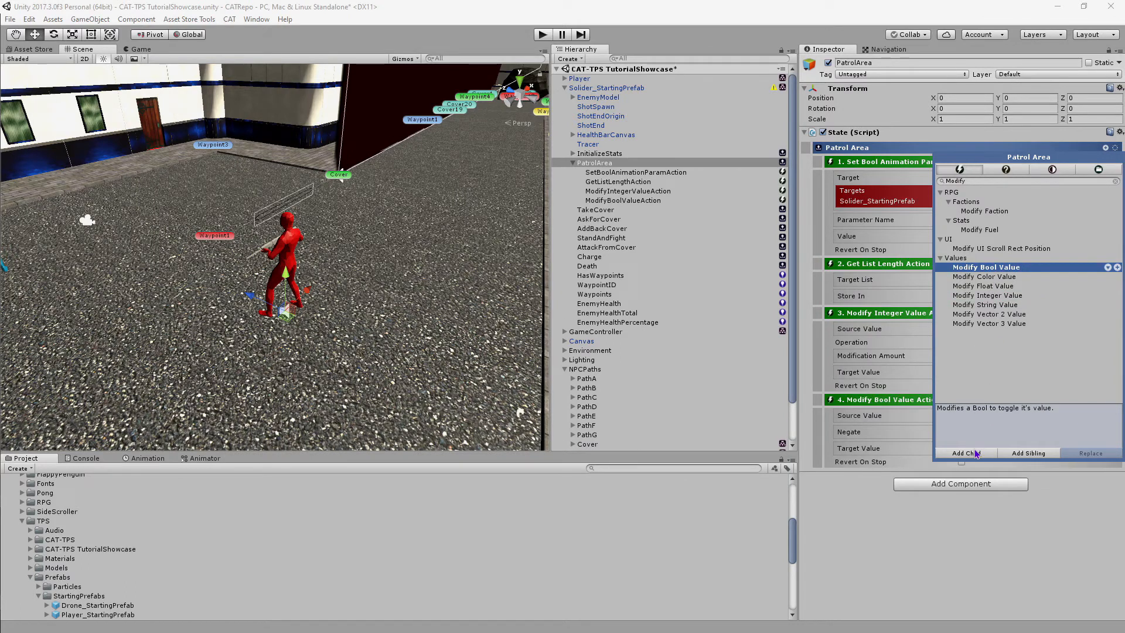
- Add a Looping Action as a child of the PatrolArea state
{"action": "double_click", "coordinate": [1003, 181]}
{"action": "type", "text": "Looping"}
{"action": "left_click", "coordinate": [999, 203]}
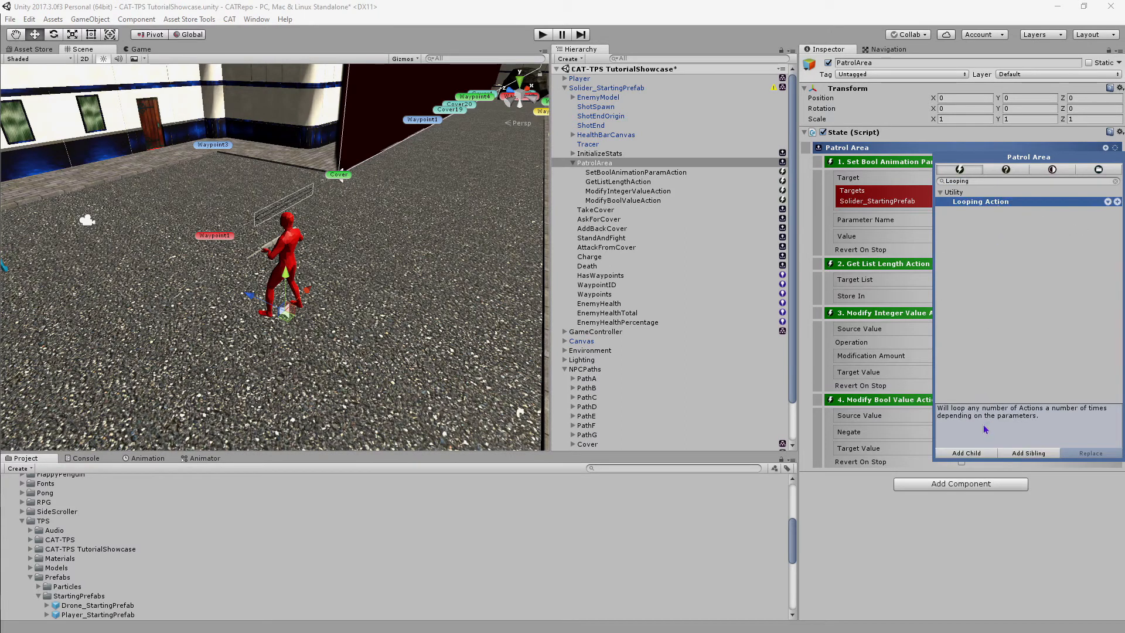
{"action": "left_click", "coordinate": [977, 453]}
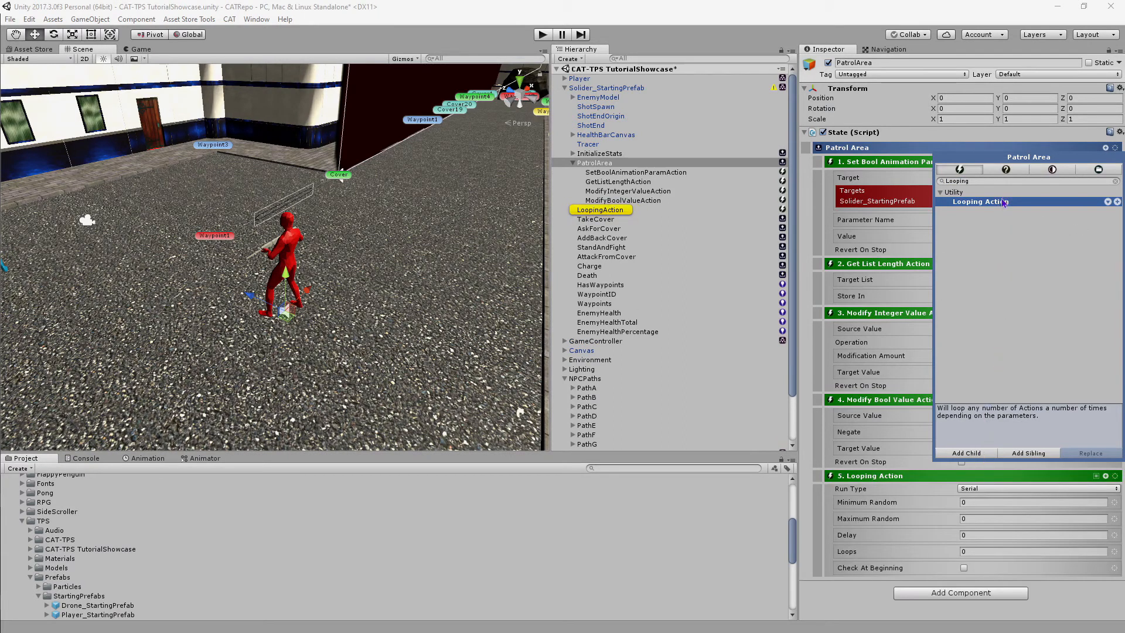
- Find the Proximity Trigger among the triggers and add it as a child of PatrolArea
{"action": "double_click", "coordinate": [1000, 181]}
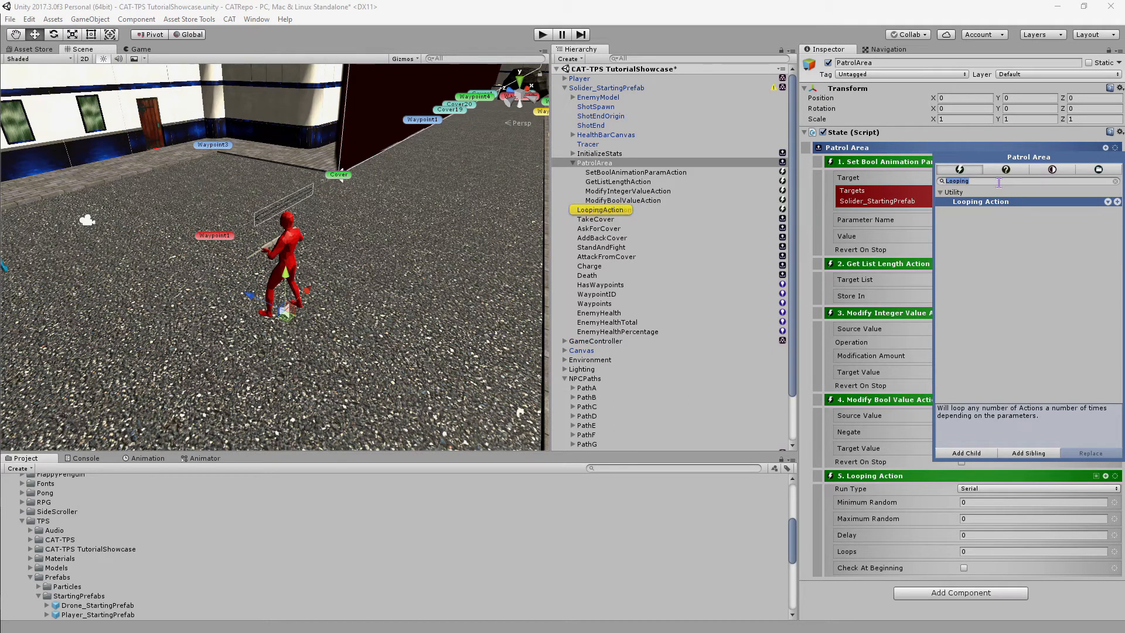
{"action": "key", "text": "BackSpace"}
{"action": "type", "text": "Prox"}
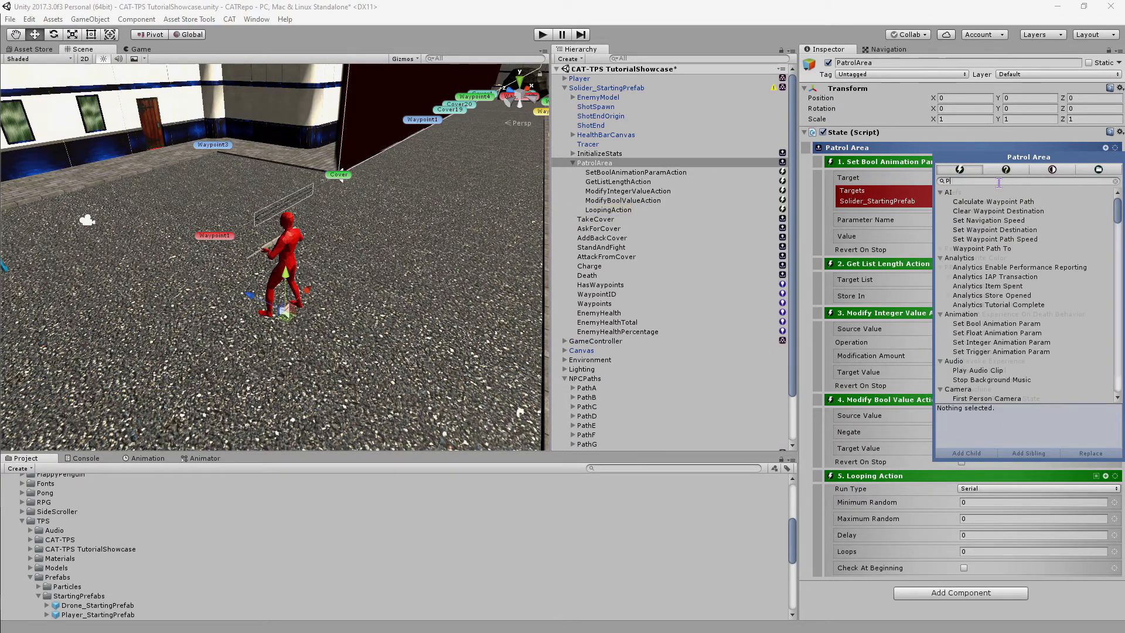
{"action": "left_click", "coordinate": [1046, 169]}
{"action": "left_click", "coordinate": [999, 202]}
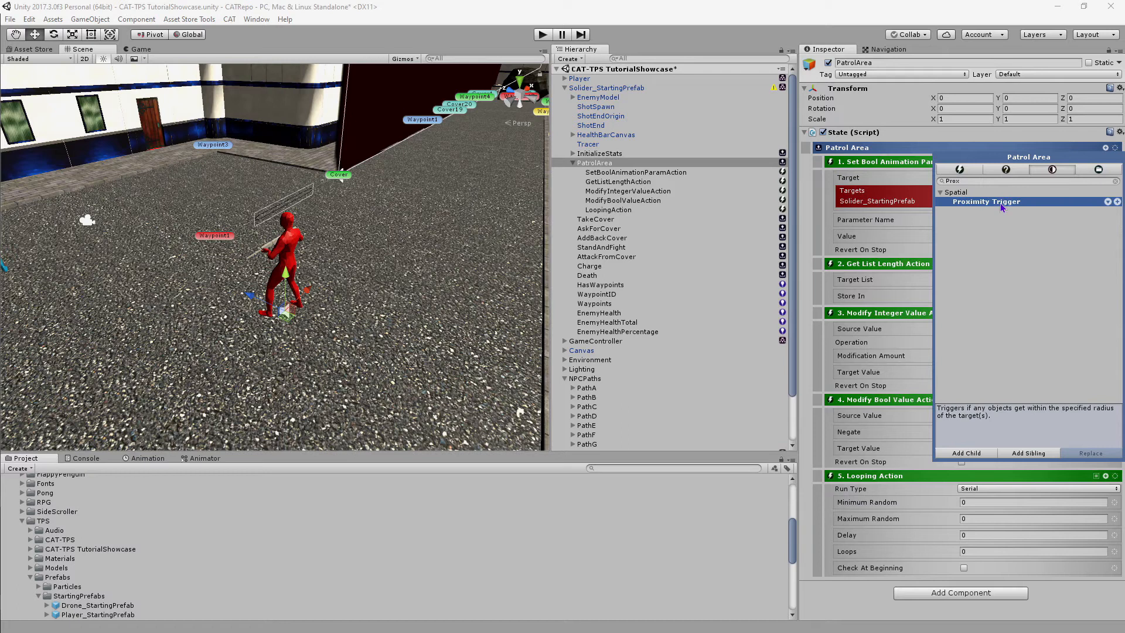
{"action": "left_click", "coordinate": [966, 453]}
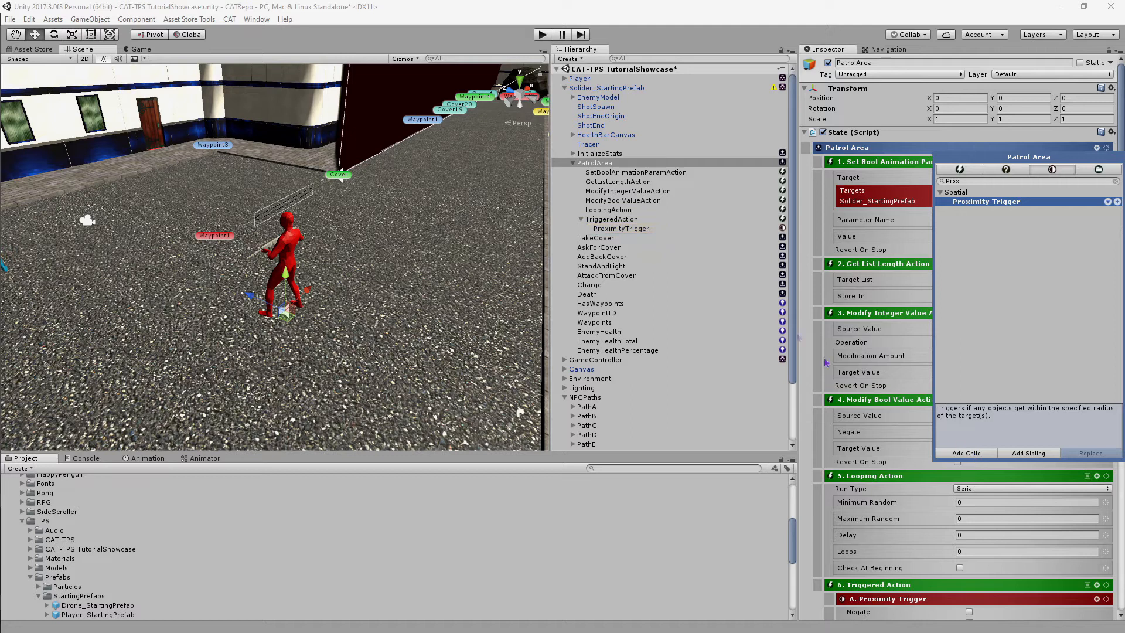
- Reset the transform of PatrolArea's SetBoolAnimationParamAction, enable the Path option on its Owner target and set the path to EnemyModel
{"action": "left_click", "coordinate": [669, 173]}
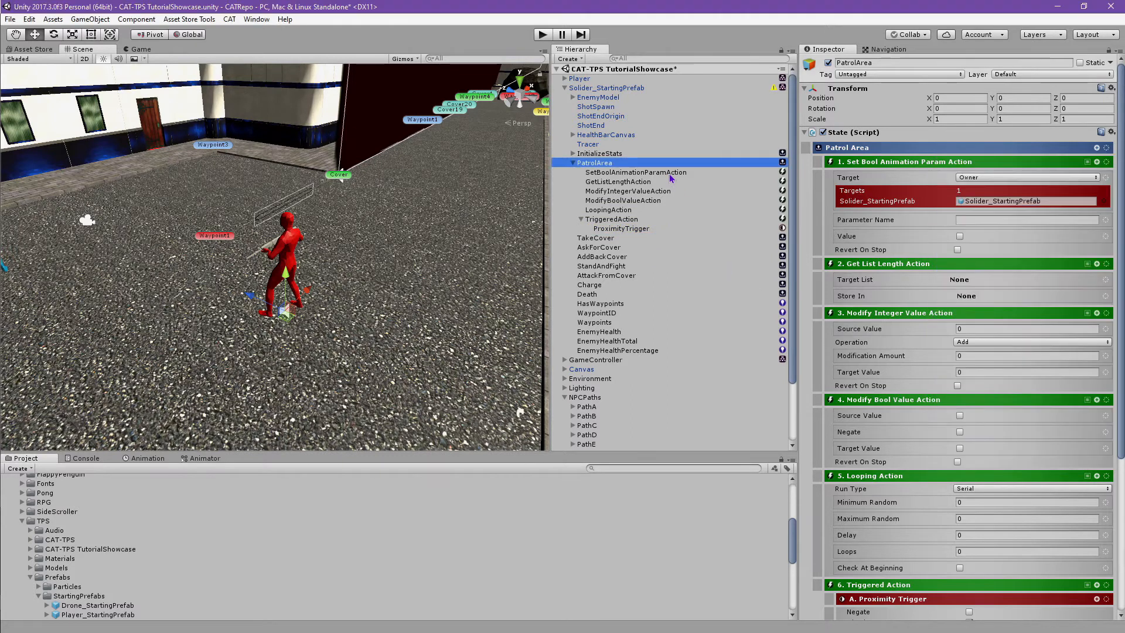
{"action": "left_click", "coordinate": [669, 173]}
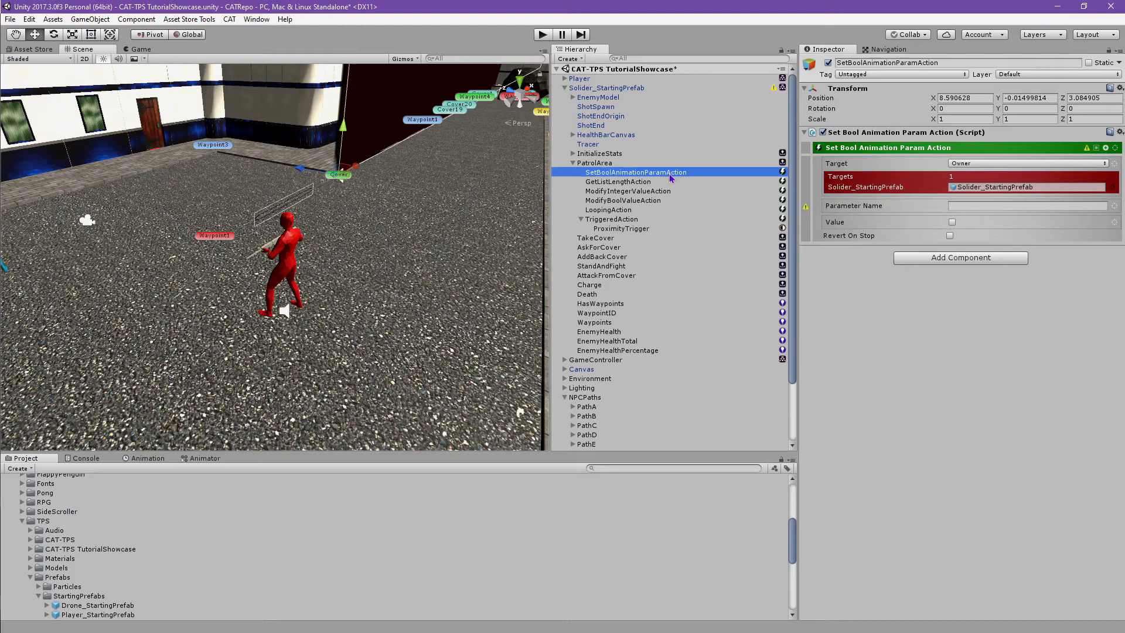
{"action": "left_click", "coordinate": [1115, 166]}
{"action": "mouse_move", "coordinate": [1066, 289]}
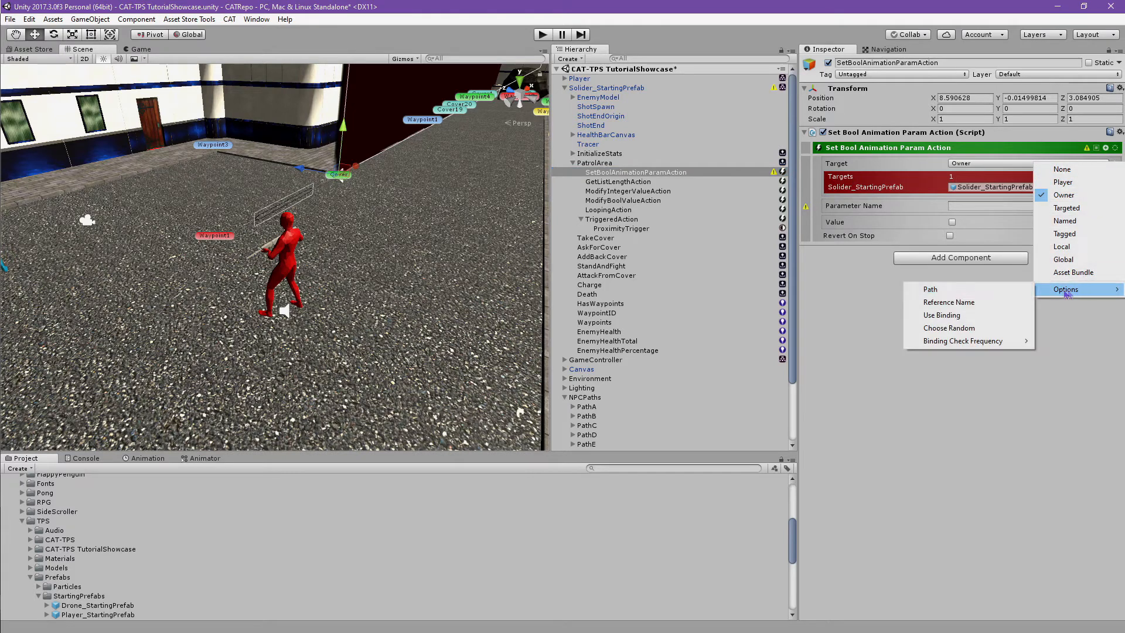
{"action": "left_click", "coordinate": [1015, 291]}
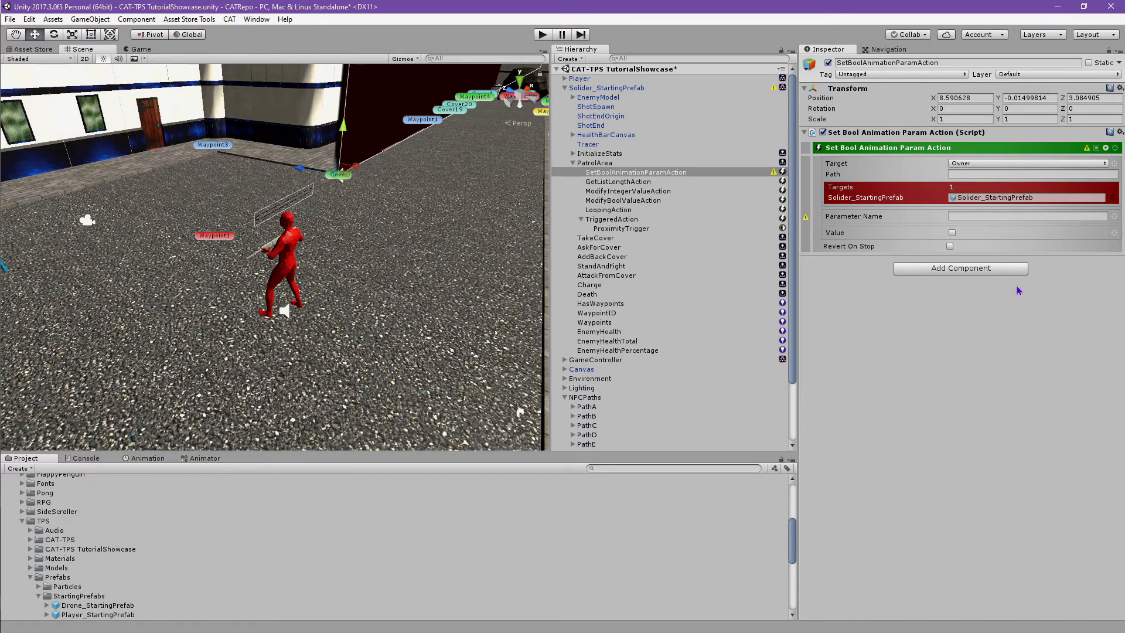
{"action": "left_click", "coordinate": [1009, 175]}
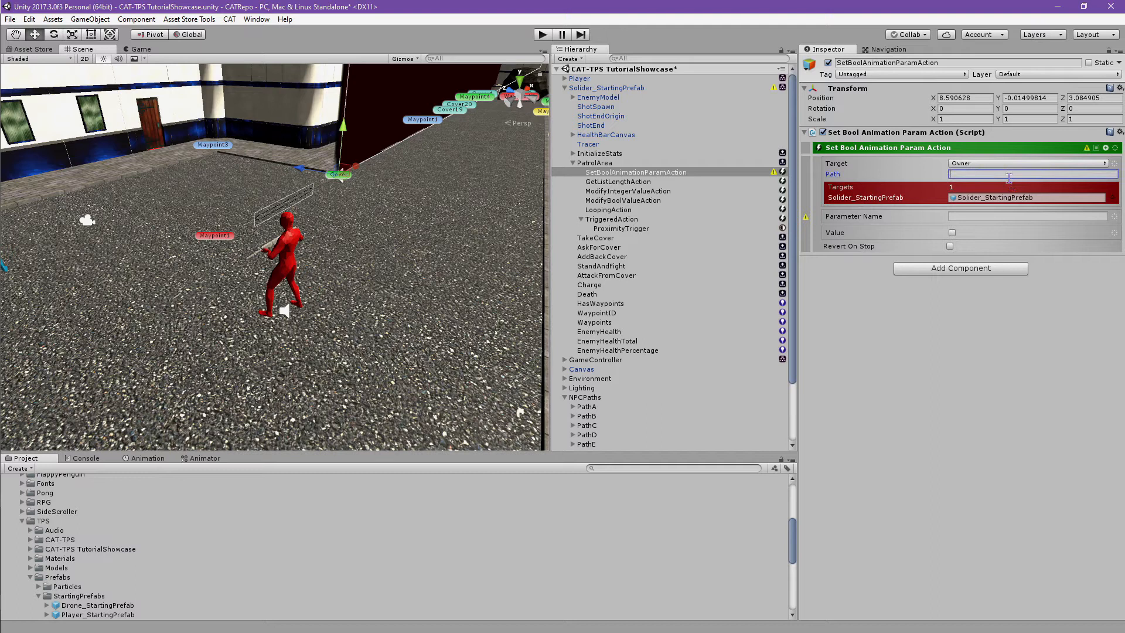
{"action": "left_click", "coordinate": [1120, 88]}
{"action": "left_click", "coordinate": [1021, 101]}
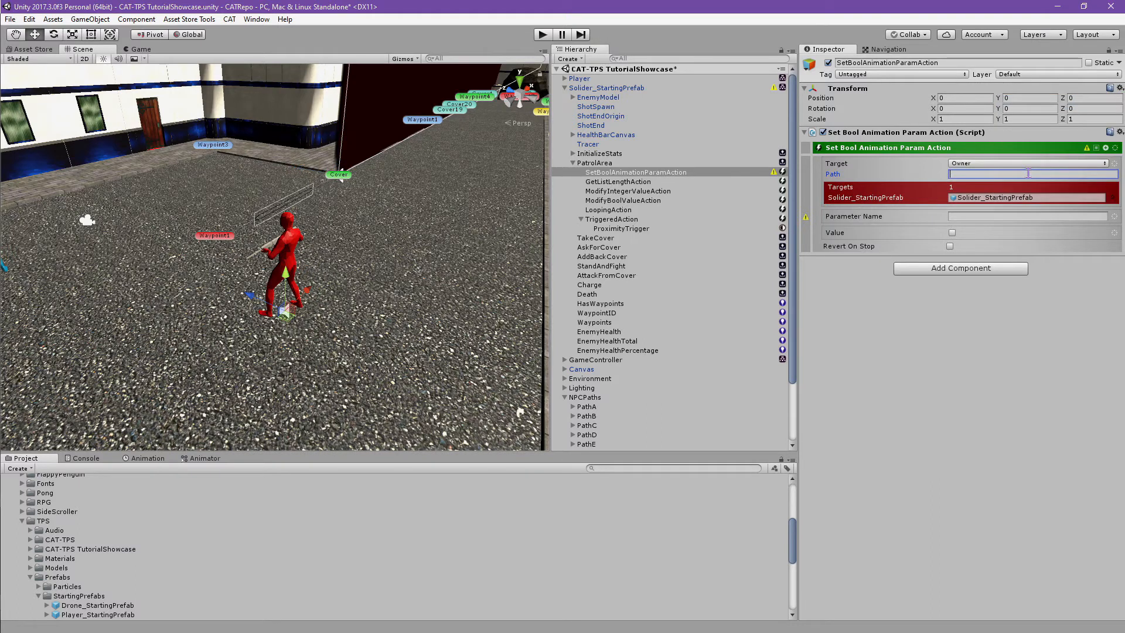
{"action": "type", "text": "En"}
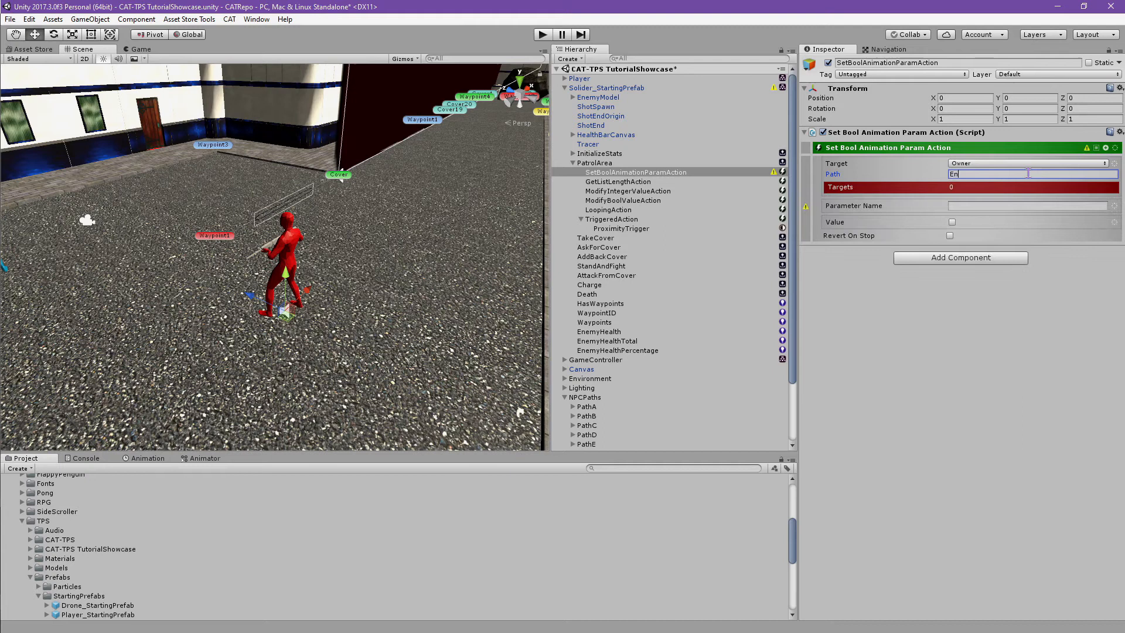
{"action": "type", "text": "emyModel"}
{"action": "key", "text": "Return"}
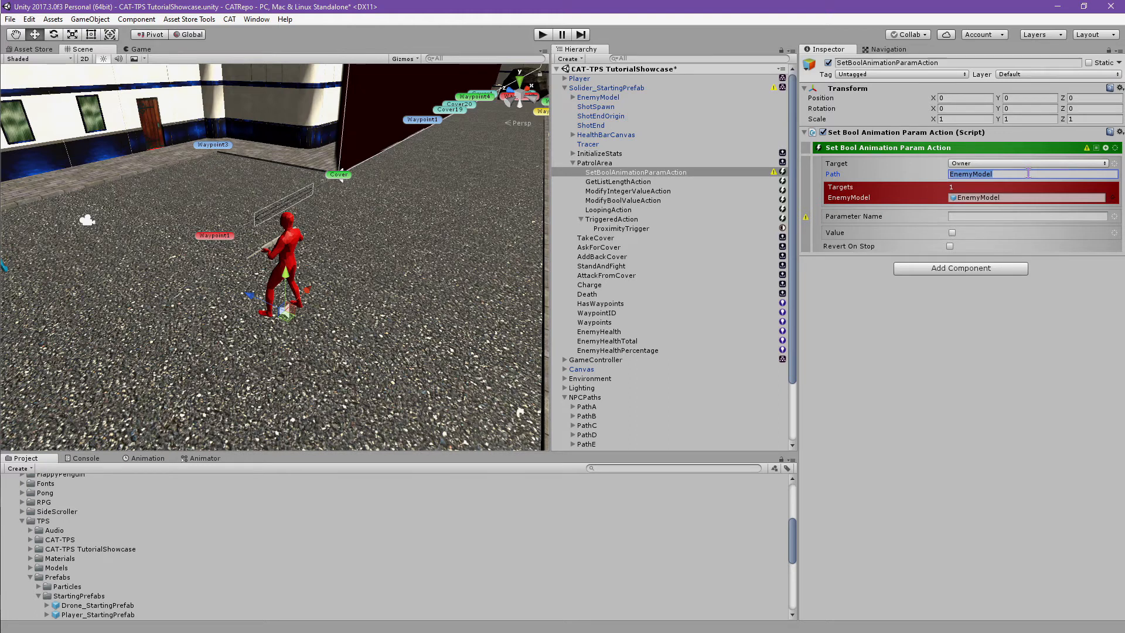
- Set the bool animation action's parameter name to Aiming, with its Value switched off
{"action": "left_click", "coordinate": [1010, 215]}
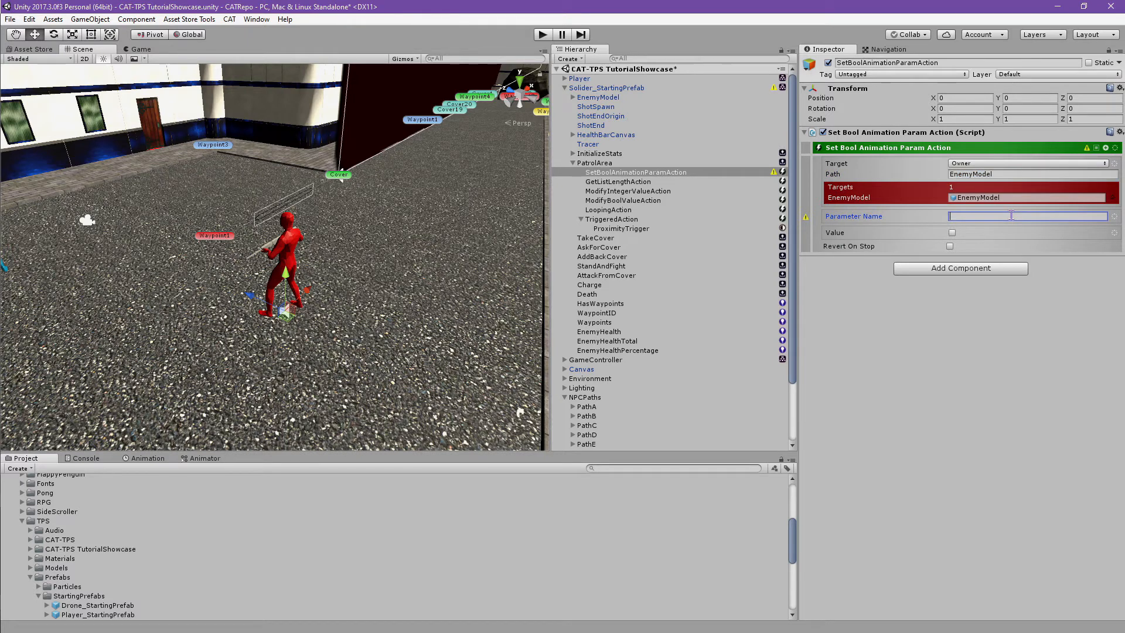
{"action": "type", "text": "Aiming"}
{"action": "key", "text": "Return"}
{"action": "left_click", "coordinate": [951, 233]}
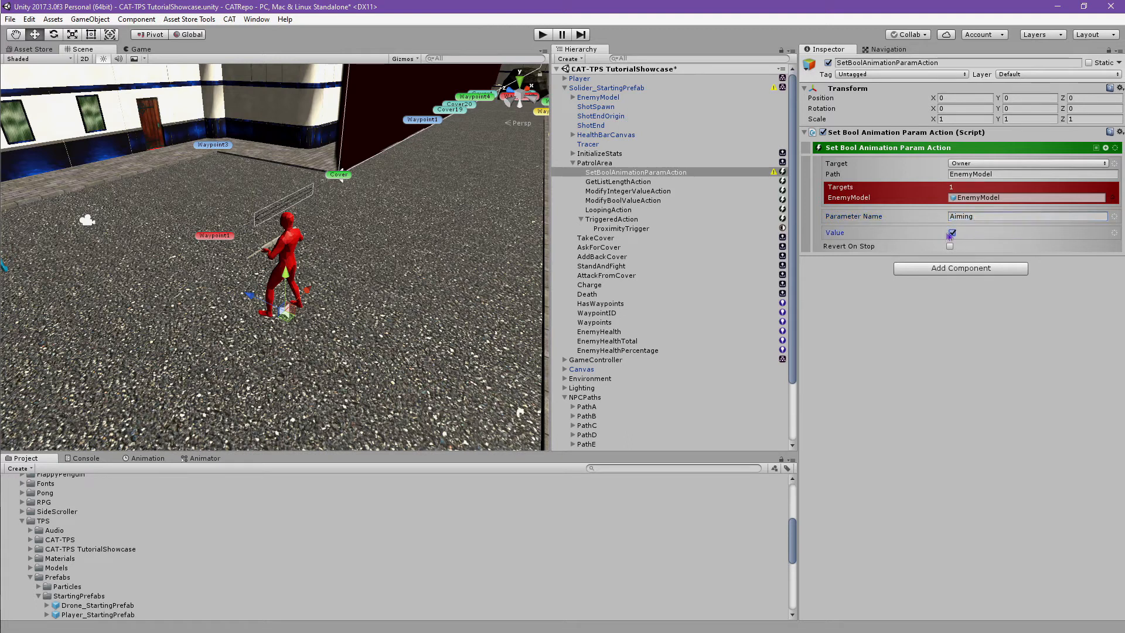
{"action": "left_click", "coordinate": [952, 232]}
- Reset GetListLengthAction's transform and set its Target List to Owner with the reference name Waypoints
{"action": "left_click", "coordinate": [694, 184]}
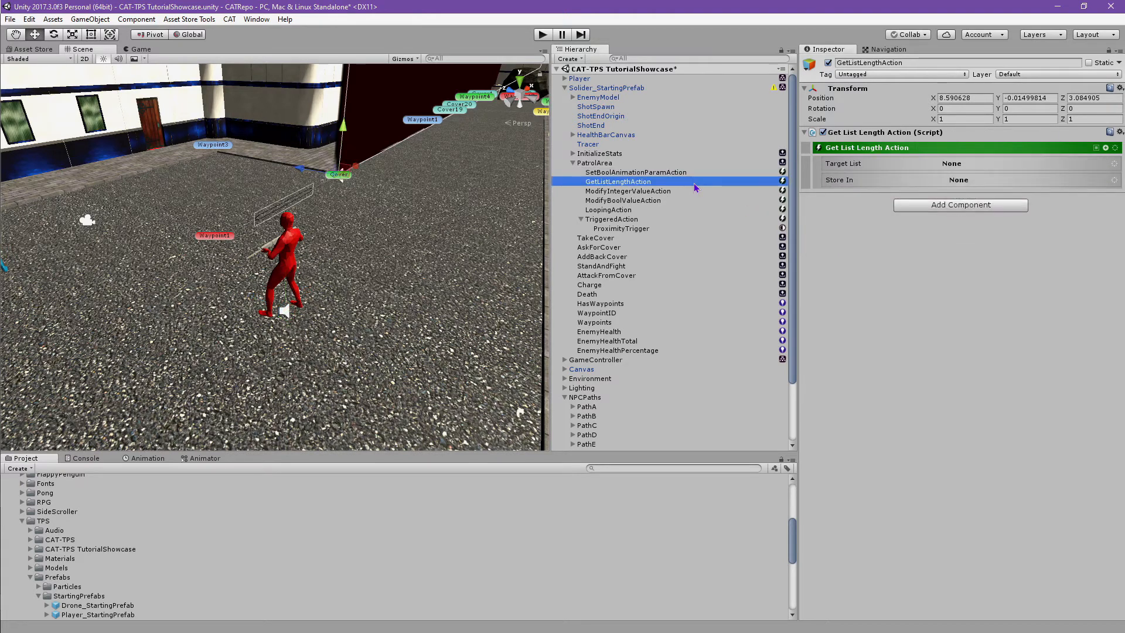
{"action": "left_click", "coordinate": [1119, 88]}
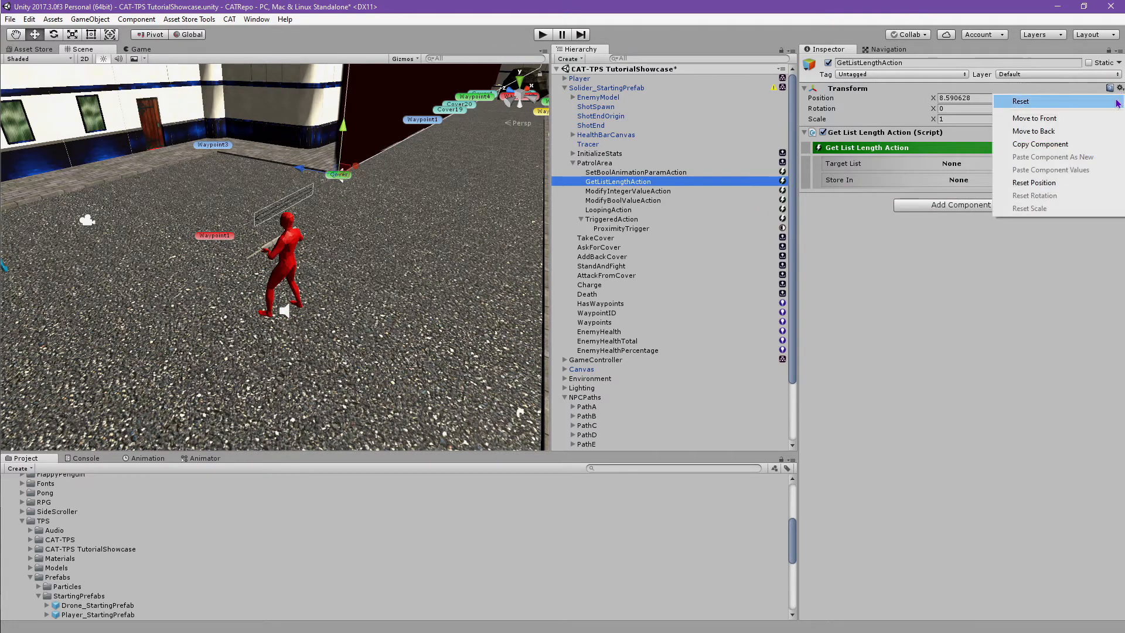
{"action": "left_click", "coordinate": [1024, 100]}
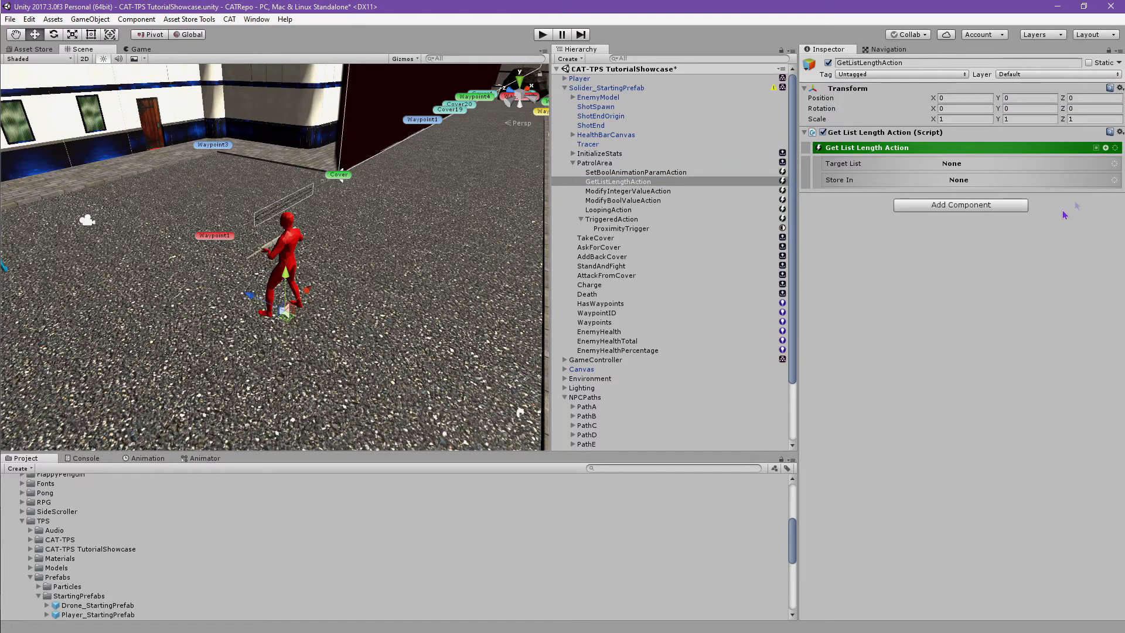
{"action": "left_click", "coordinate": [1113, 163]}
{"action": "left_click", "coordinate": [1092, 196]}
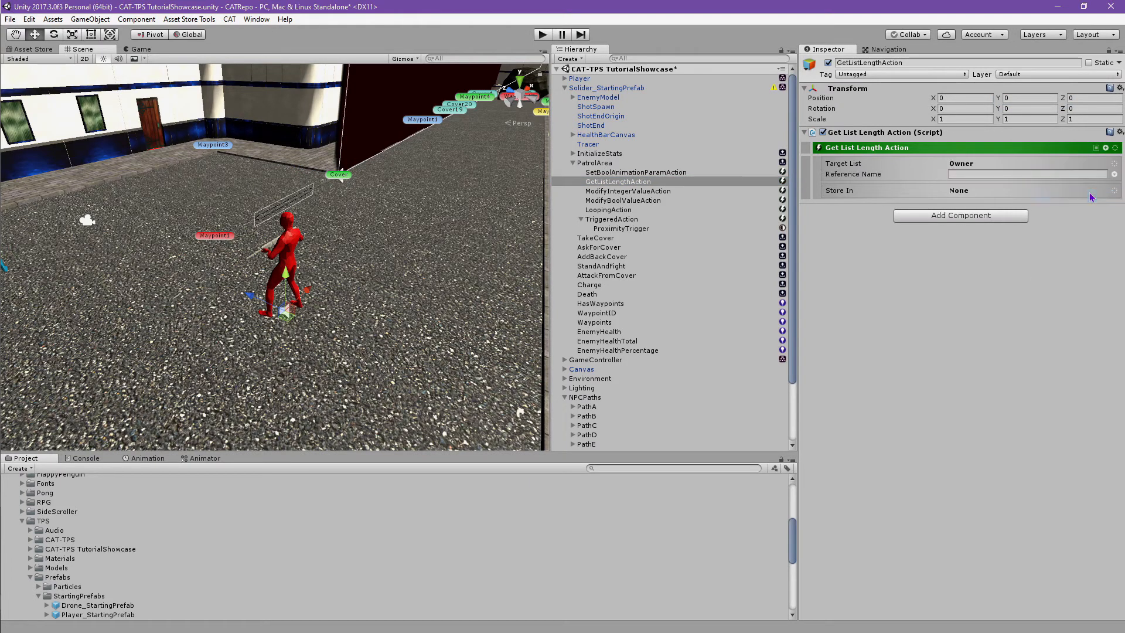
{"action": "left_click", "coordinate": [1084, 174]}
{"action": "type", "text": "Waypoints"}
{"action": "key", "text": "Return"}
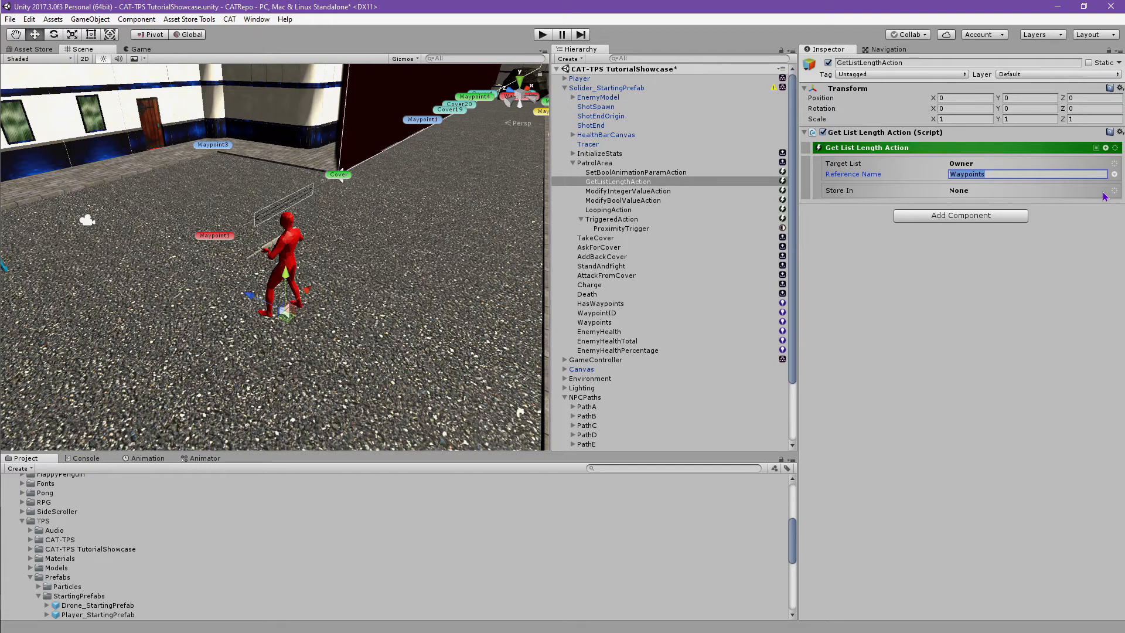
- Add an Integer value as a child of Solider_StartingPrefab's value holder
{"action": "left_click", "coordinate": [706, 89]}
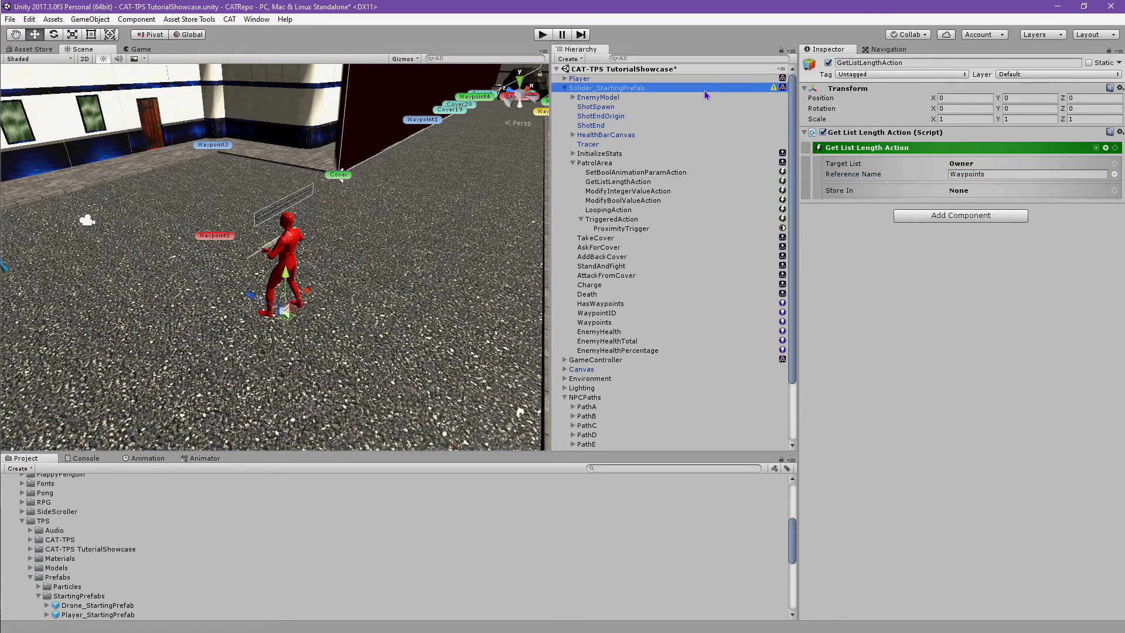
{"action": "scroll", "coordinate": [1088, 351], "scroll_direction": "down", "scroll_amount": 2}
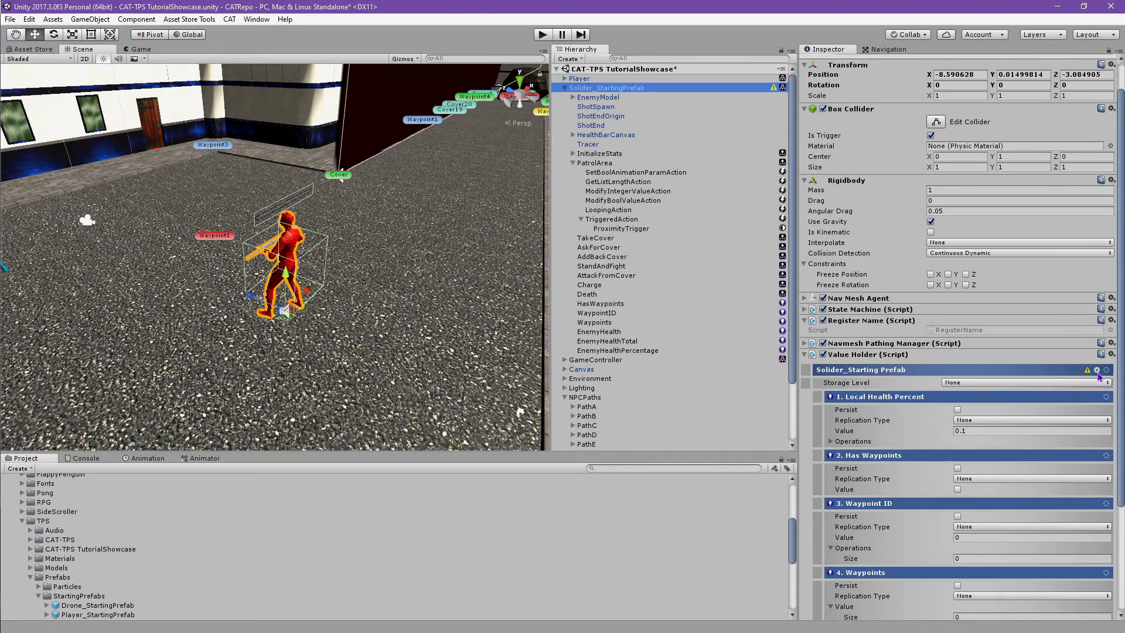
{"action": "left_click", "coordinate": [1096, 369]}
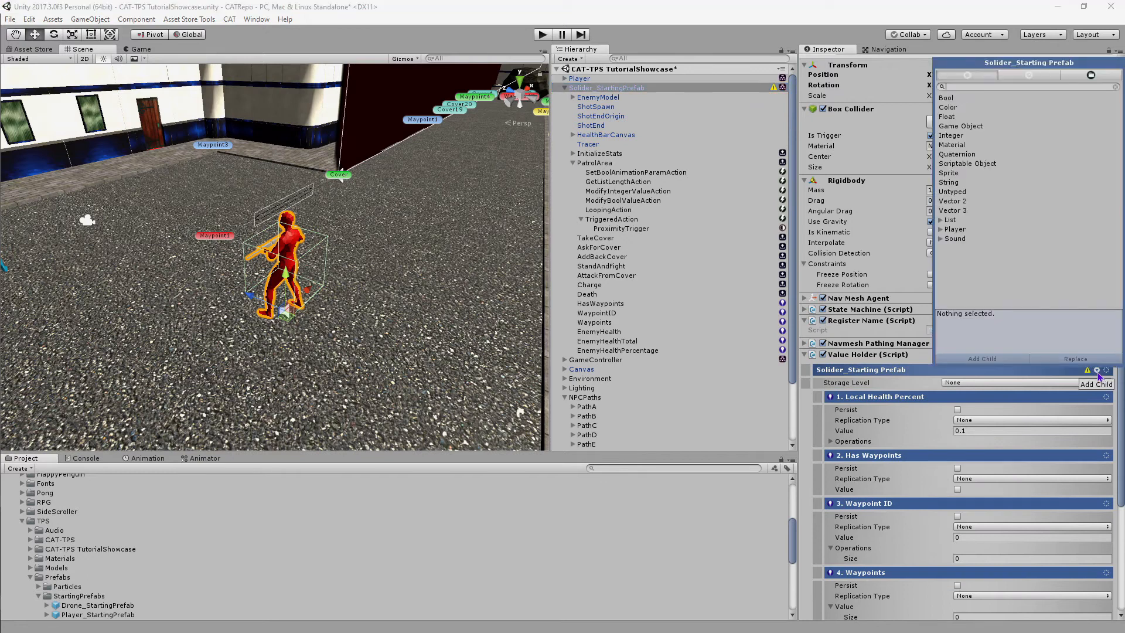
{"action": "left_click", "coordinate": [972, 135]}
{"action": "left_click", "coordinate": [1019, 359]}
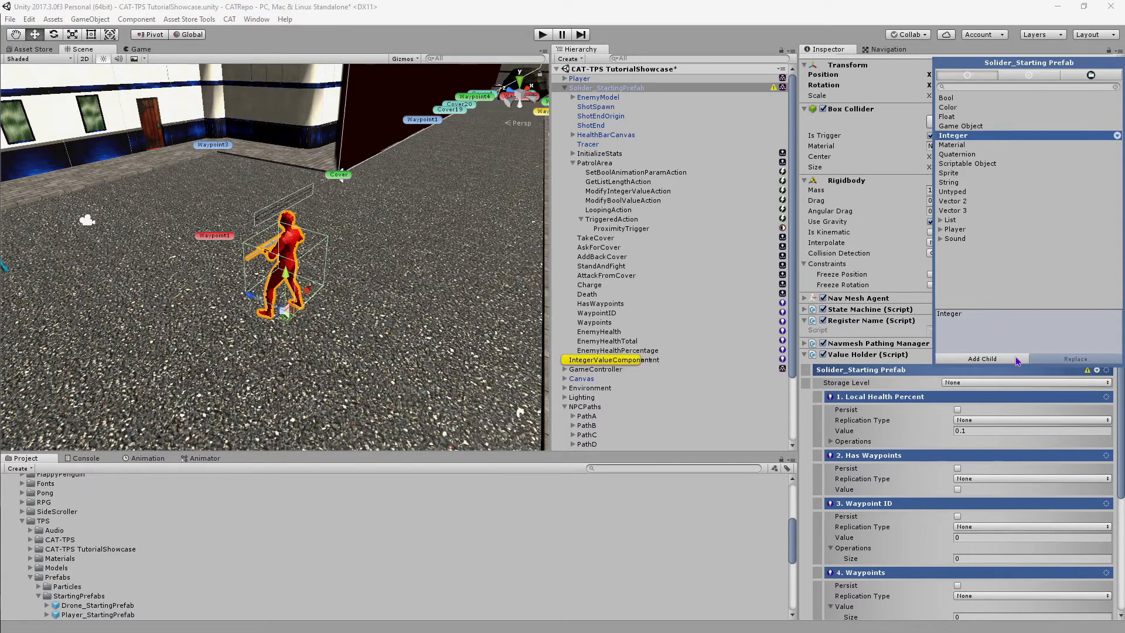
- Reset the new integer value's transform and rename it WaypointsTotal
{"action": "left_click", "coordinate": [679, 362]}
{"action": "left_click", "coordinate": [679, 362]}
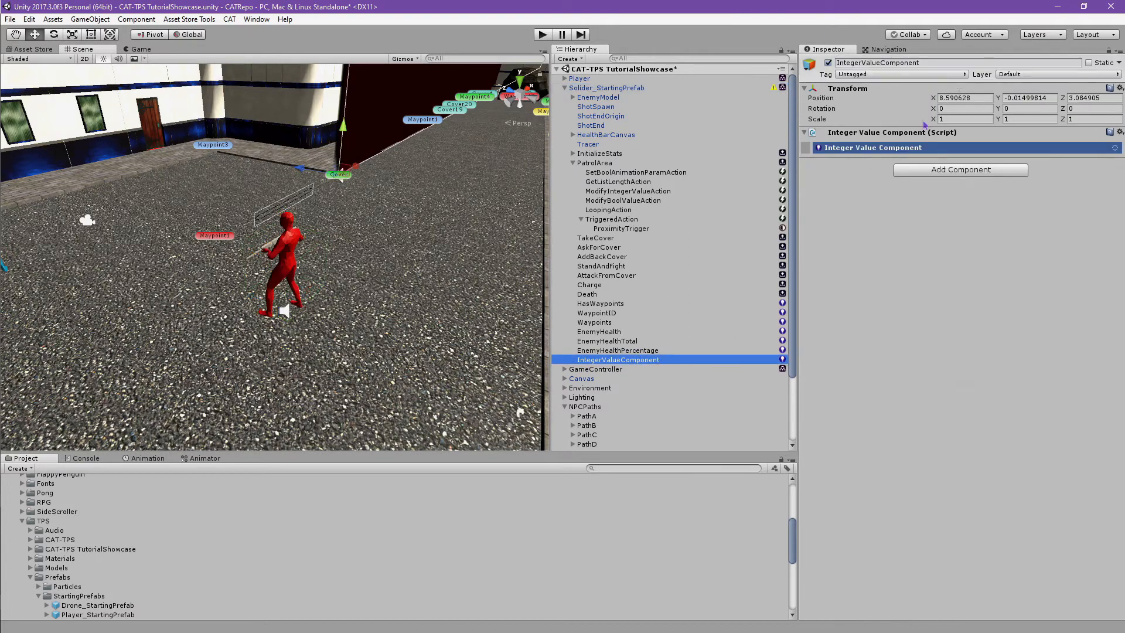
{"action": "left_click", "coordinate": [1120, 88]}
{"action": "left_click", "coordinate": [1020, 101]}
{"action": "left_click", "coordinate": [1006, 61]}
{"action": "type", "text": "WaypointsT"}
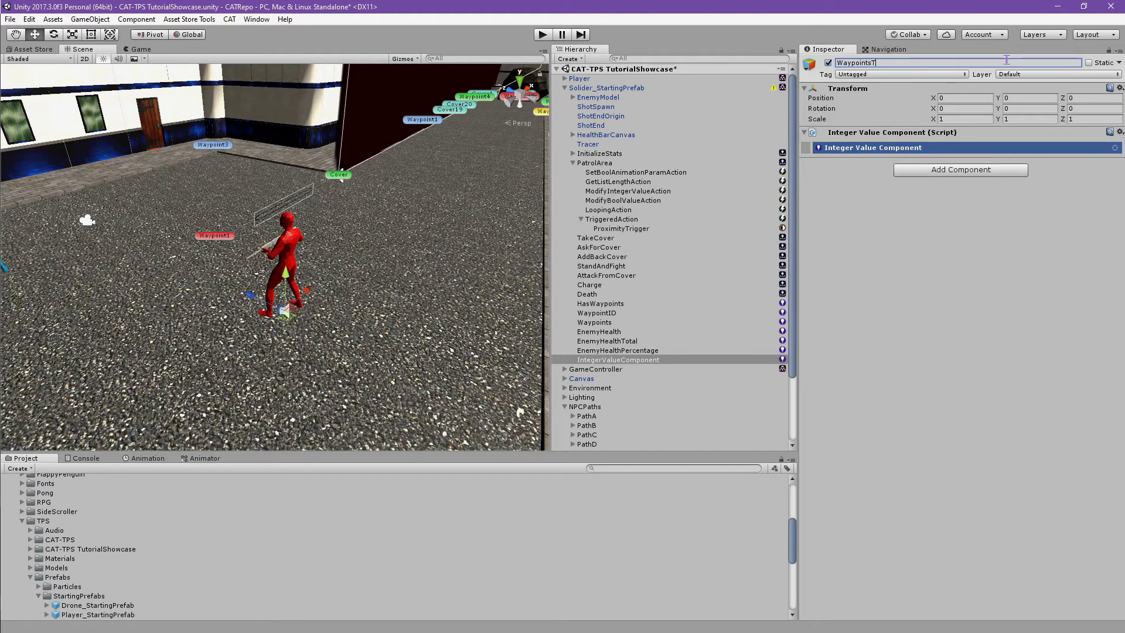
{"action": "type", "text": "otal"}
{"action": "key", "text": "Return"}
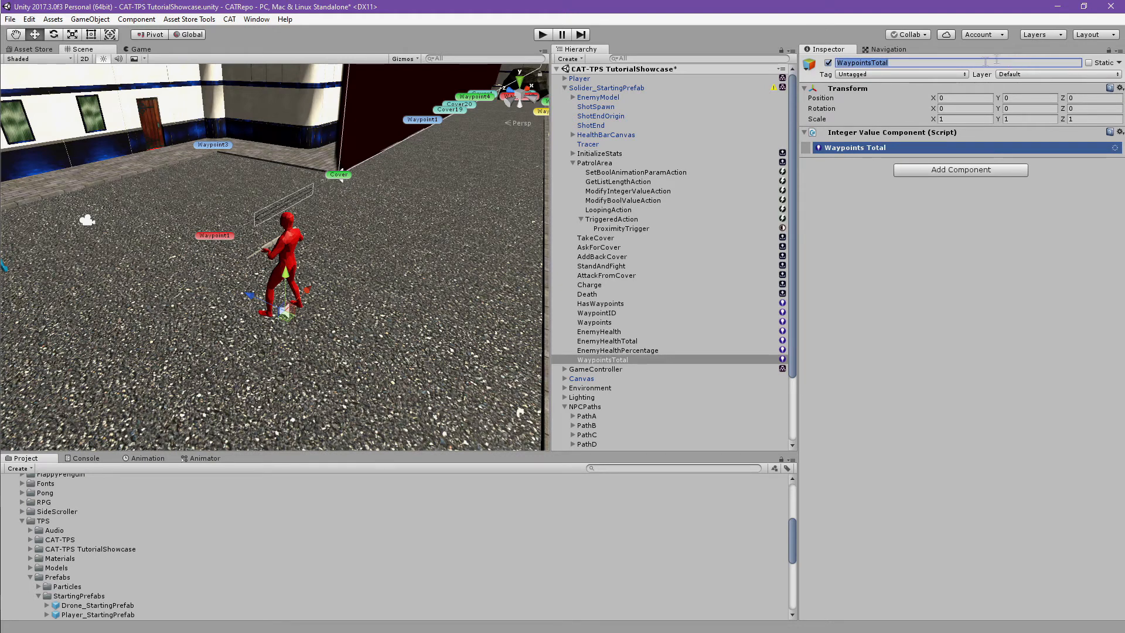
- Set GetListLengthAction to store its result in Owner with the reference name WaypointsTotal
{"action": "left_click", "coordinate": [651, 182]}
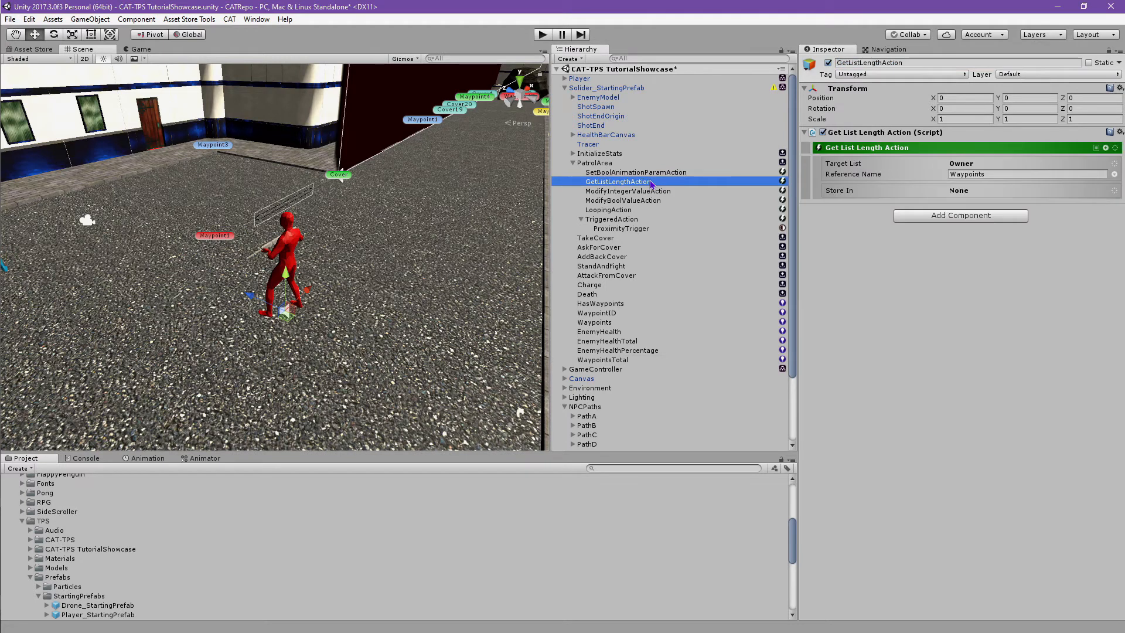
{"action": "left_click", "coordinate": [1114, 191]}
{"action": "left_click", "coordinate": [1084, 225]}
{"action": "left_click", "coordinate": [1066, 200]}
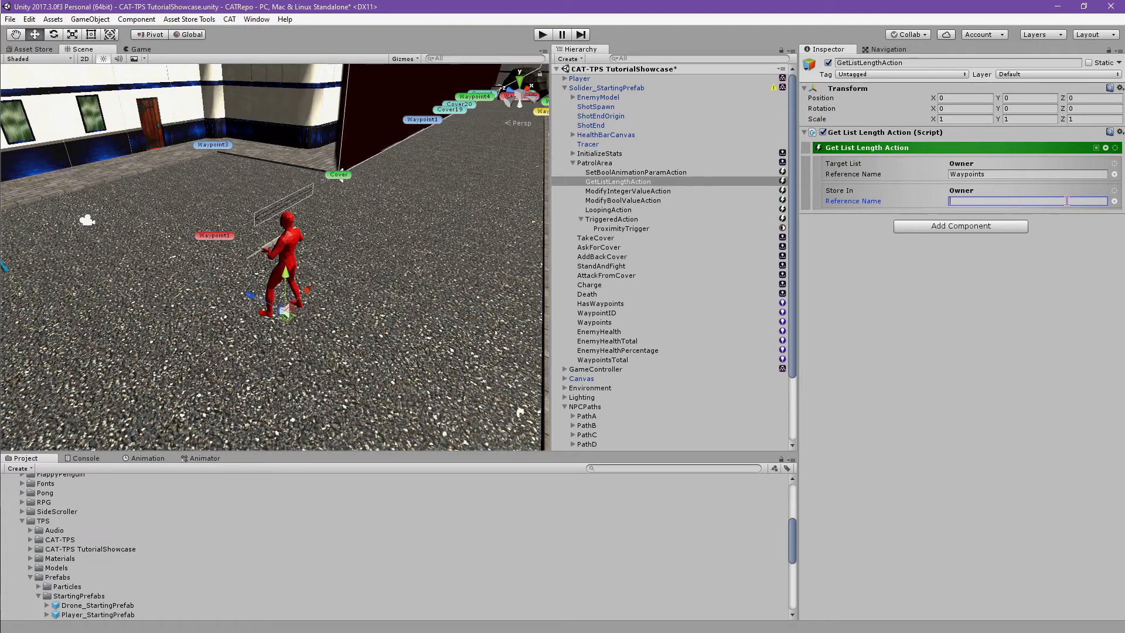
{"action": "type", "text": "WaypointsTotal"}
{"action": "key", "text": "Return"}
- Reset the transform of PatrolArea's ModifyIntegerValueAction
{"action": "left_click", "coordinate": [644, 192]}
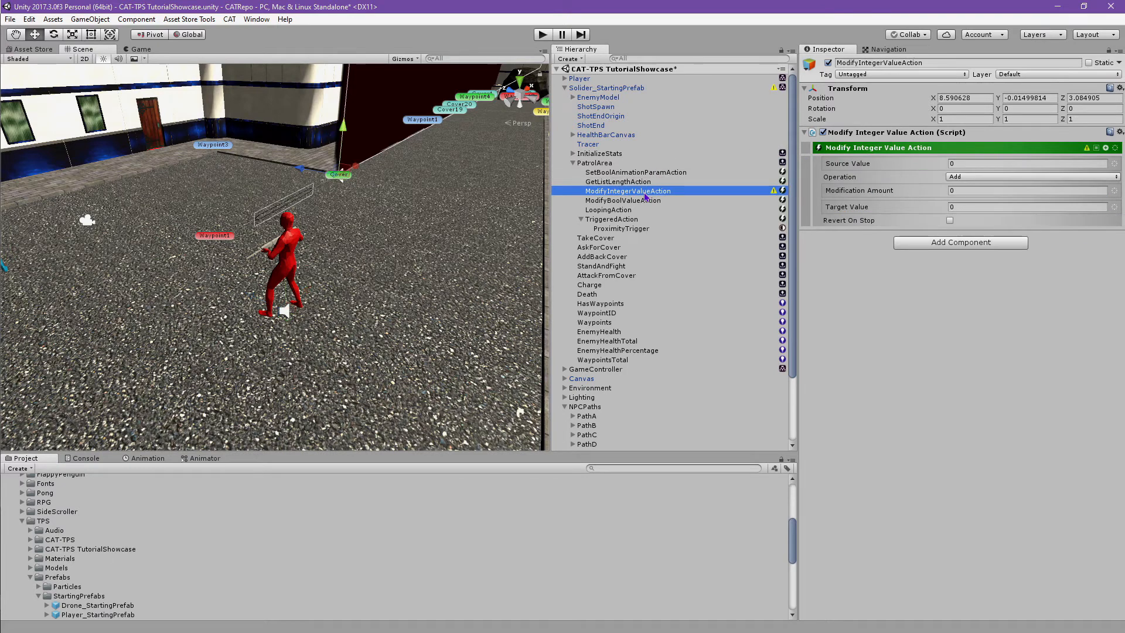
{"action": "left_click", "coordinate": [1118, 88]}
{"action": "left_click", "coordinate": [1025, 98]}
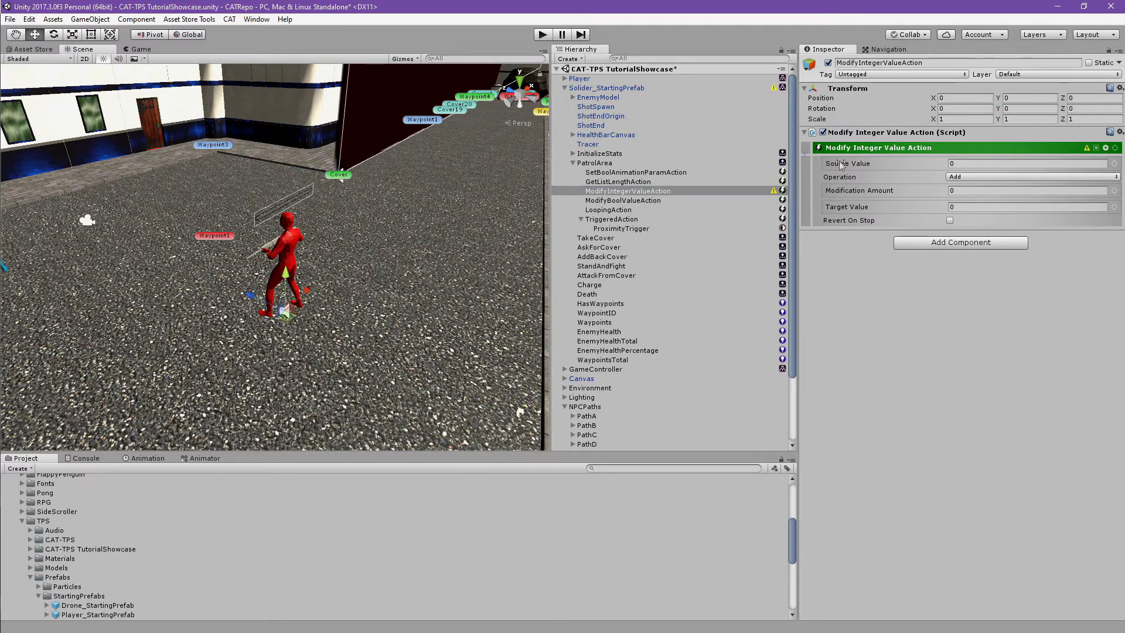
- Add another Integer value as a child of Solider_StartingPrefab's value holder
{"action": "left_click", "coordinate": [668, 89]}
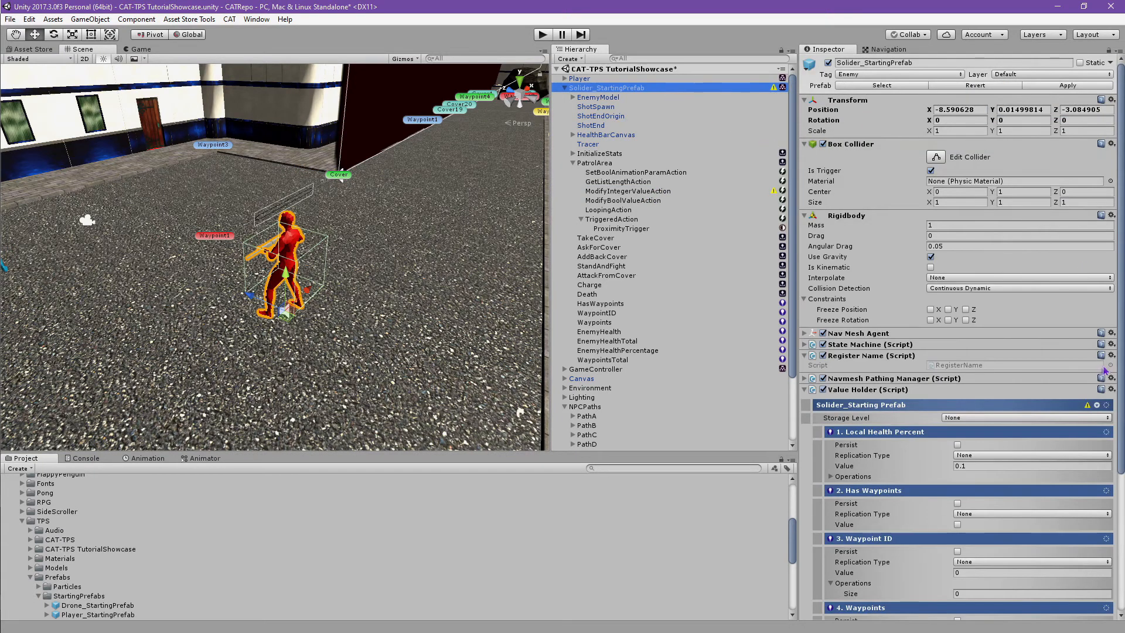
{"action": "left_click", "coordinate": [1096, 405]}
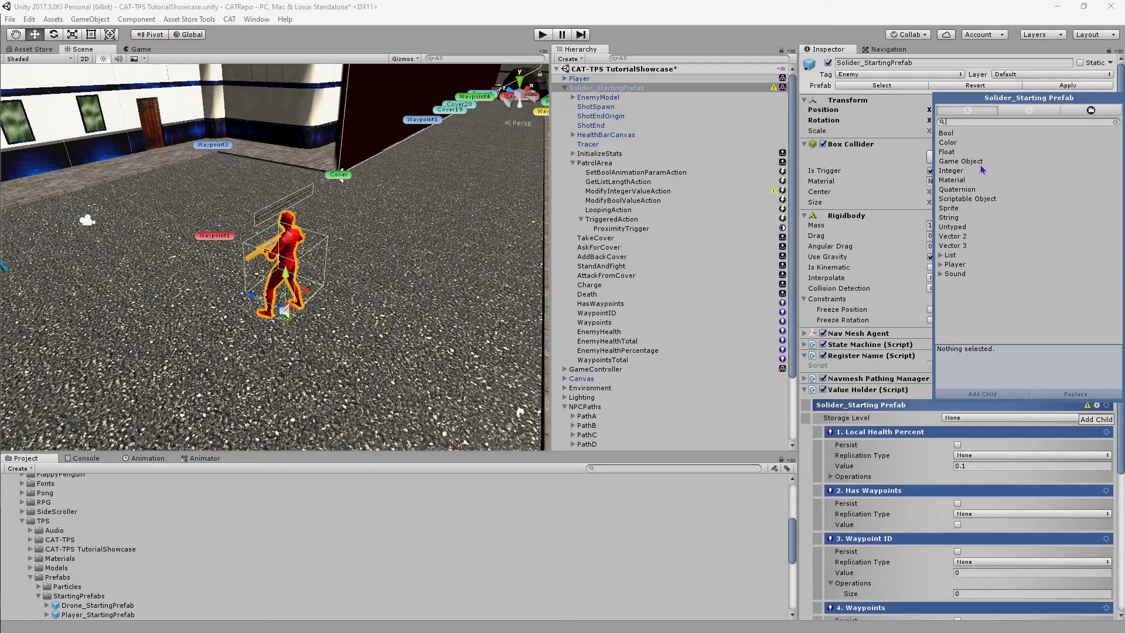
{"action": "left_click", "coordinate": [963, 171]}
{"action": "left_click", "coordinate": [999, 395]}
- Reset the added integer value's transform and rename it WaypointsTotalMinus
{"action": "left_click", "coordinate": [660, 369]}
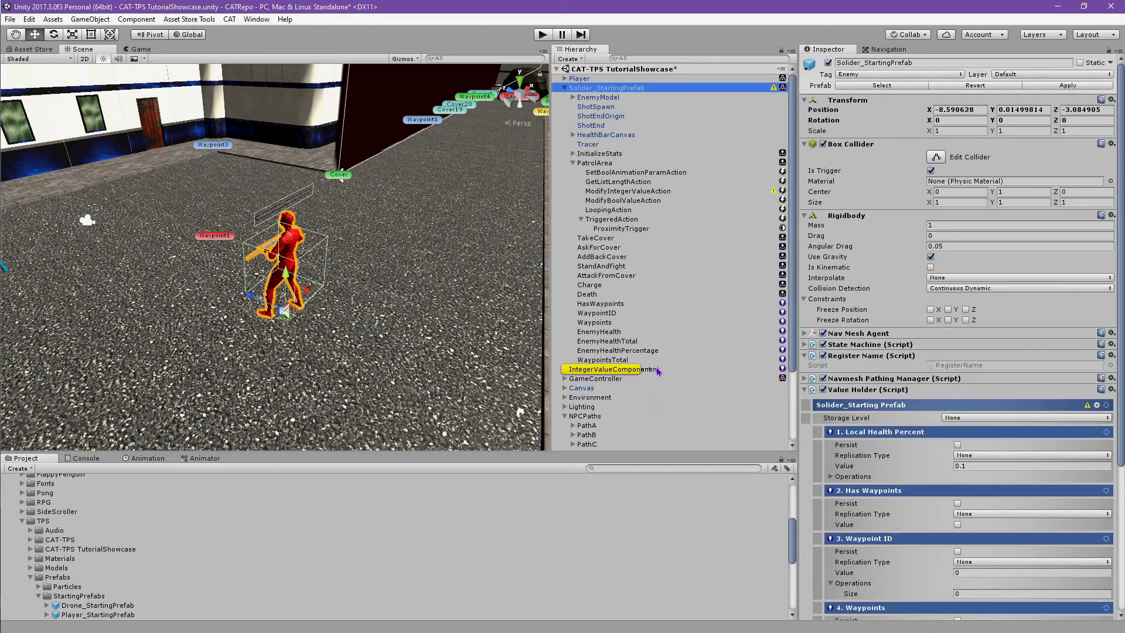
{"action": "left_click", "coordinate": [1119, 88]}
{"action": "left_click", "coordinate": [1016, 99]}
{"action": "left_click", "coordinate": [920, 62]}
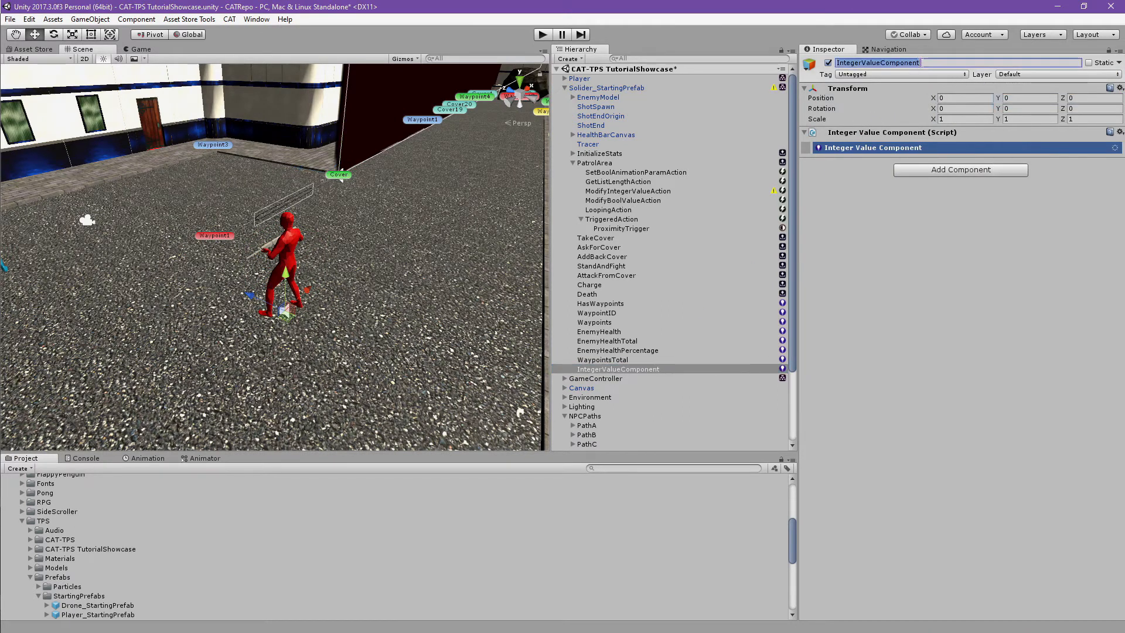
{"action": "type", "text": "WaypointsTotalMi"}
{"action": "key", "text": "Return"}
{"action": "left_click", "coordinate": [902, 228]}
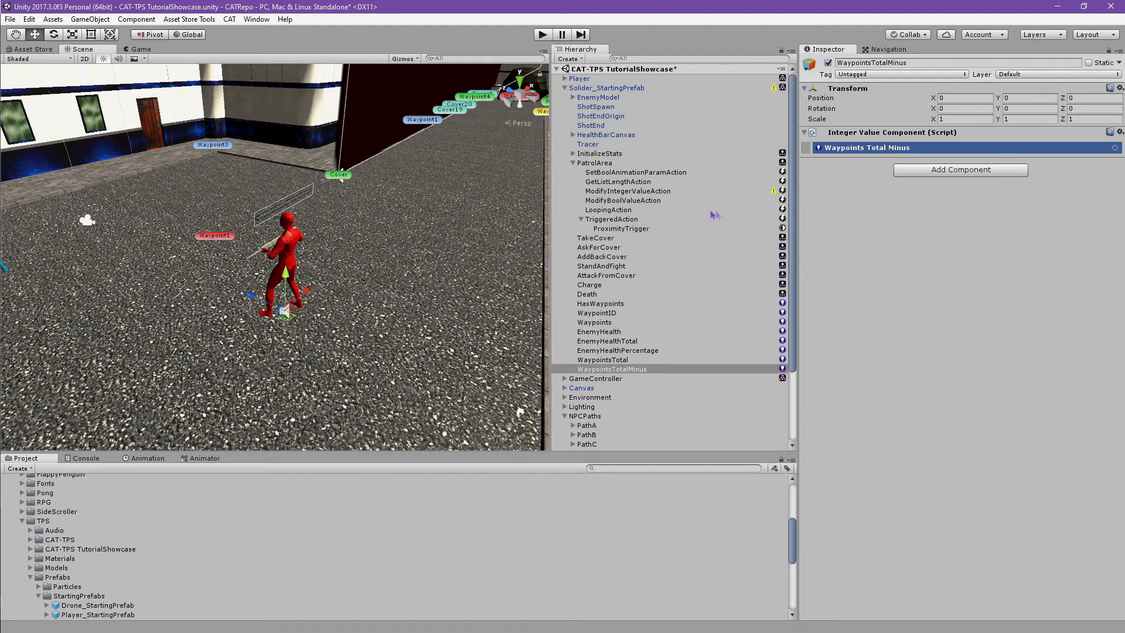
- Set the source value of PatrolArea's ModifyIntegerValueAction to Owner with the reference name WaypointsTotal
{"action": "left_click", "coordinate": [641, 195]}
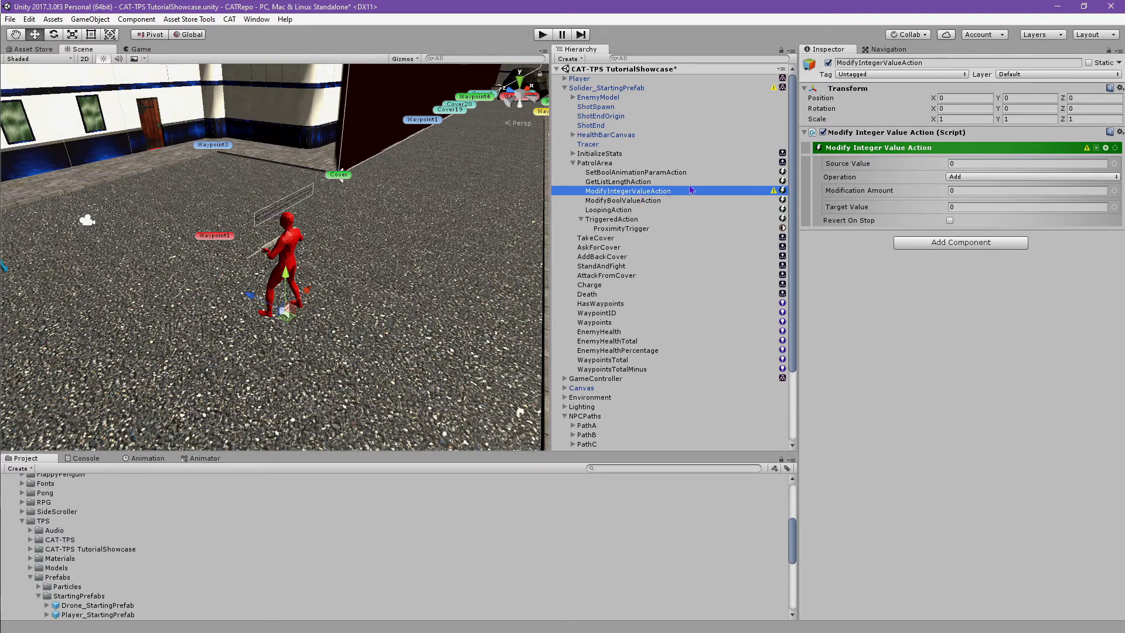
{"action": "left_click", "coordinate": [1114, 164]}
{"action": "left_click", "coordinate": [1095, 196]}
{"action": "left_click", "coordinate": [1078, 173]}
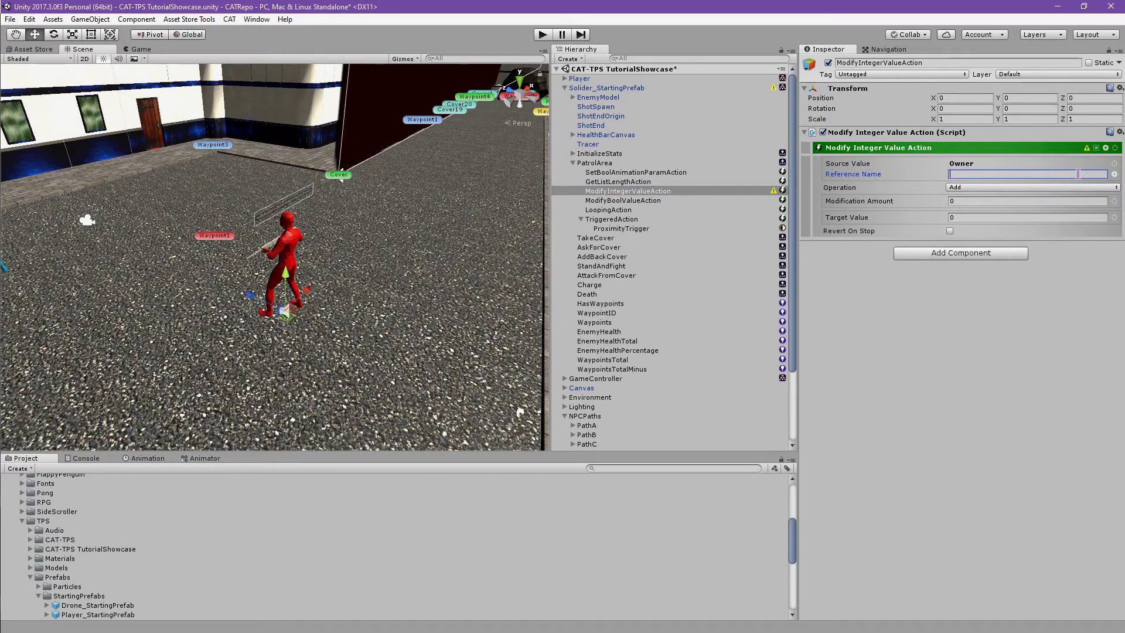
{"action": "type", "text": "WaypointsTotal"}
{"action": "key", "text": "Return"}
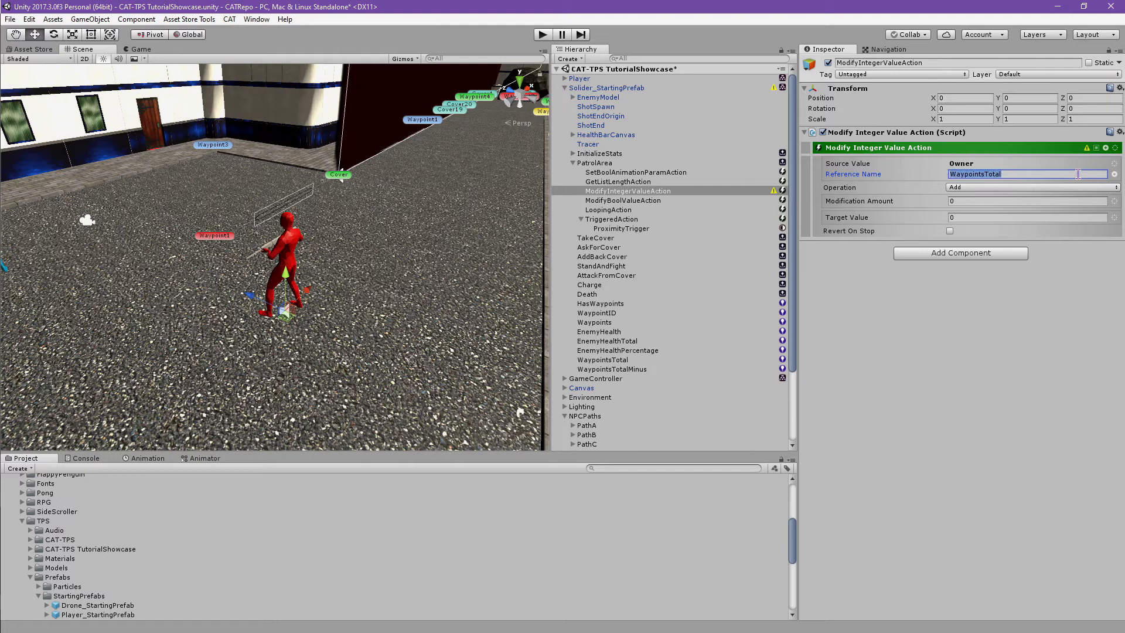
- Set ModifyIntegerValueAction's operation to Subtract with a modification amount of 1
{"action": "left_click", "coordinate": [1045, 187]}
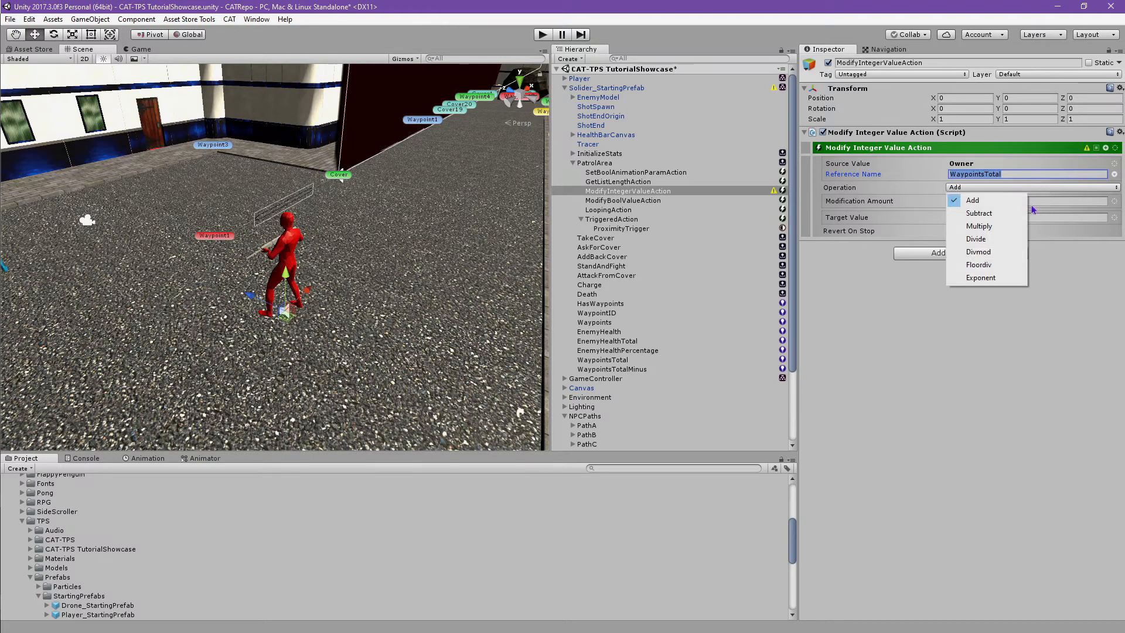
{"action": "left_click", "coordinate": [1030, 211]}
{"action": "left_click", "coordinate": [1044, 201]}
{"action": "type", "text": "1"}
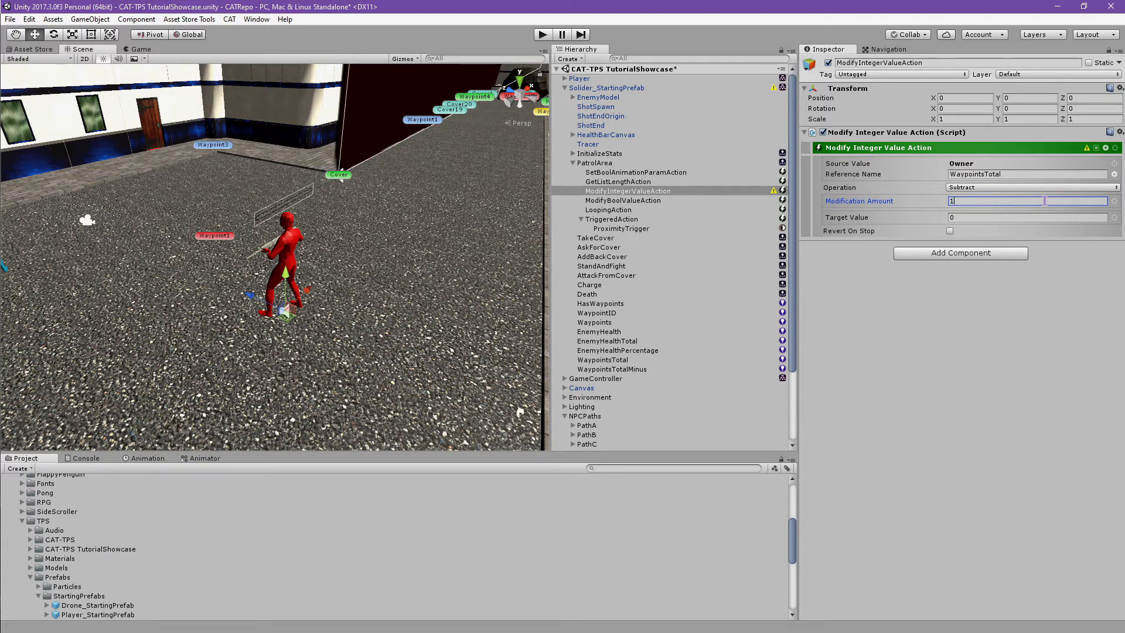
- Set ModifyIntegerValueAction's target value to Owner with the reference name WaypointsTotalMinus
{"action": "left_click", "coordinate": [1114, 217]}
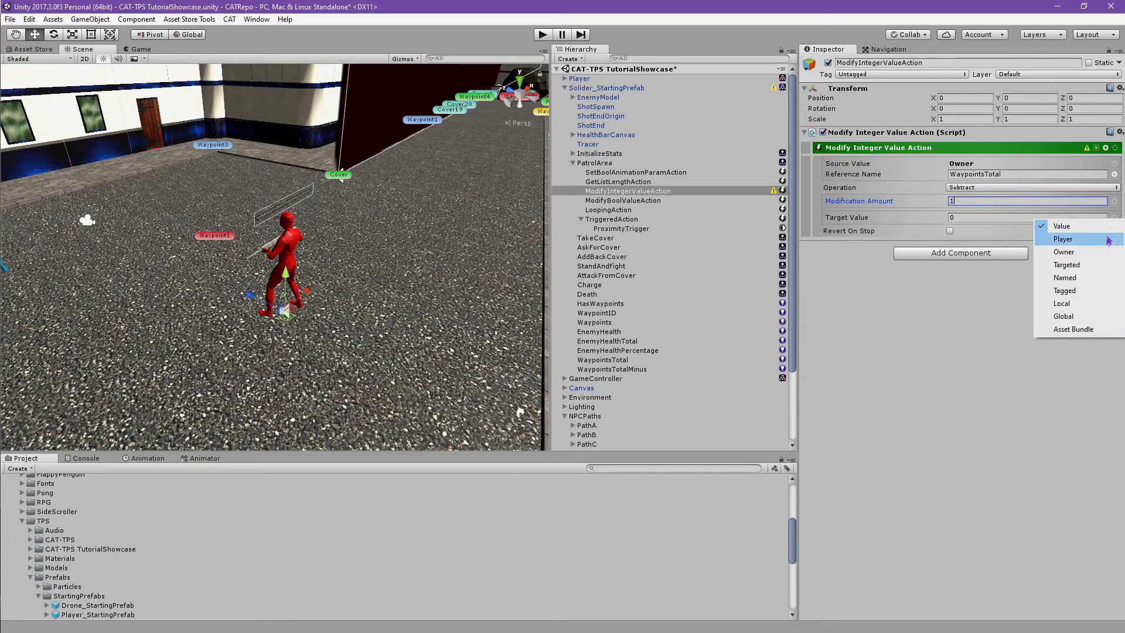
{"action": "left_click", "coordinate": [1073, 240]}
{"action": "left_click", "coordinate": [1076, 228]}
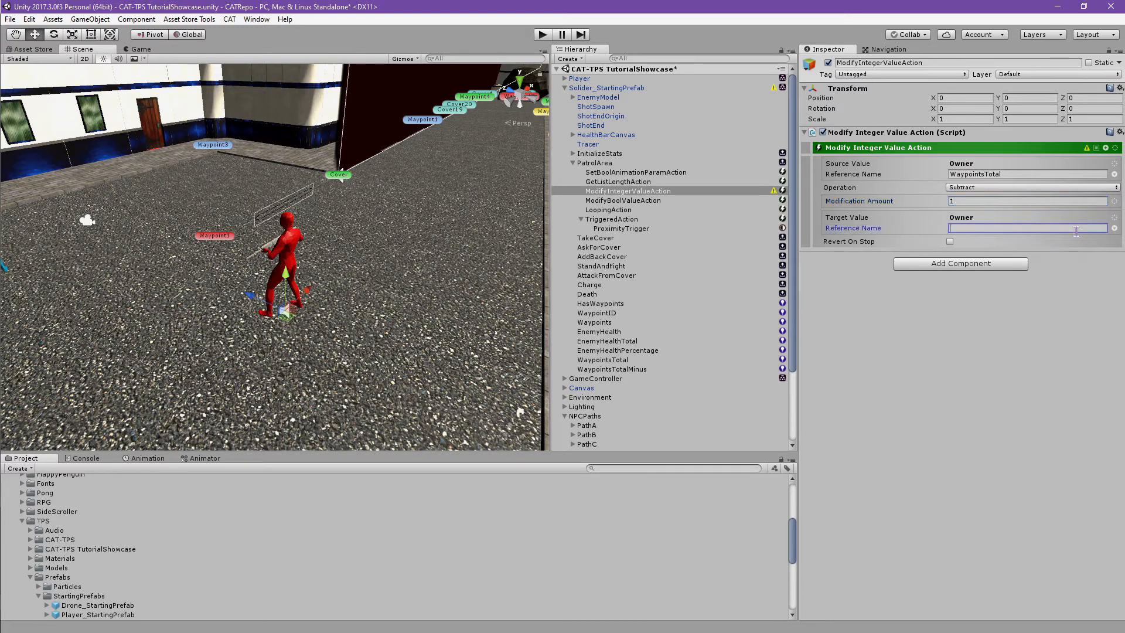
{"action": "type", "text": "WaypointsTotalMinus"}
{"action": "key", "text": "Return"}
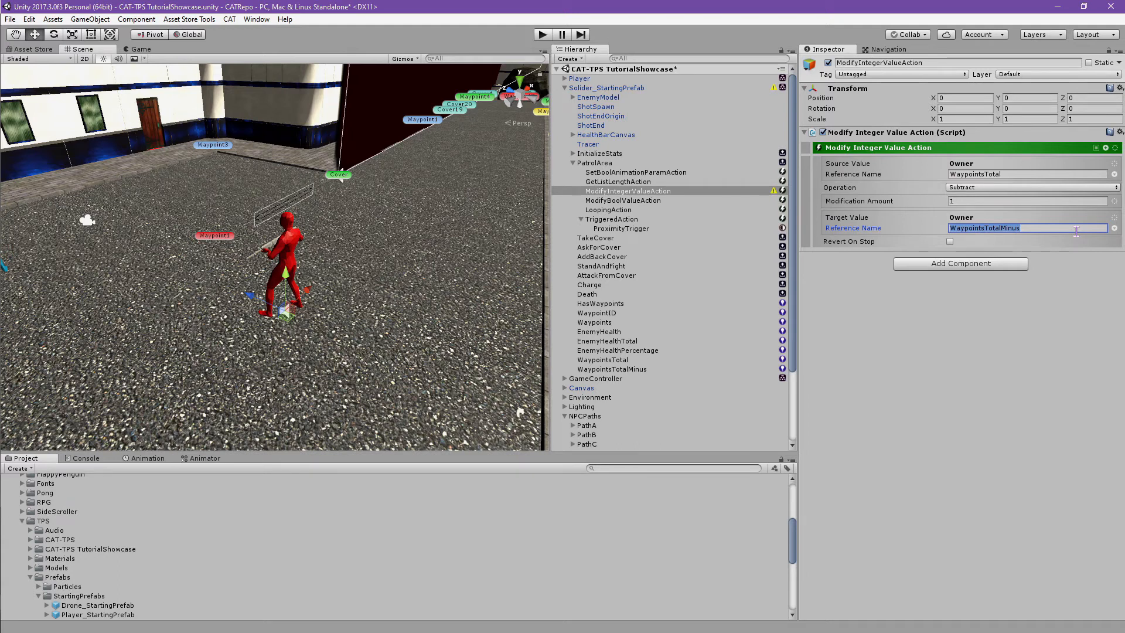
- Reset the transform of PatrolArea's ModifyBoolValueAction
{"action": "left_click", "coordinate": [637, 201]}
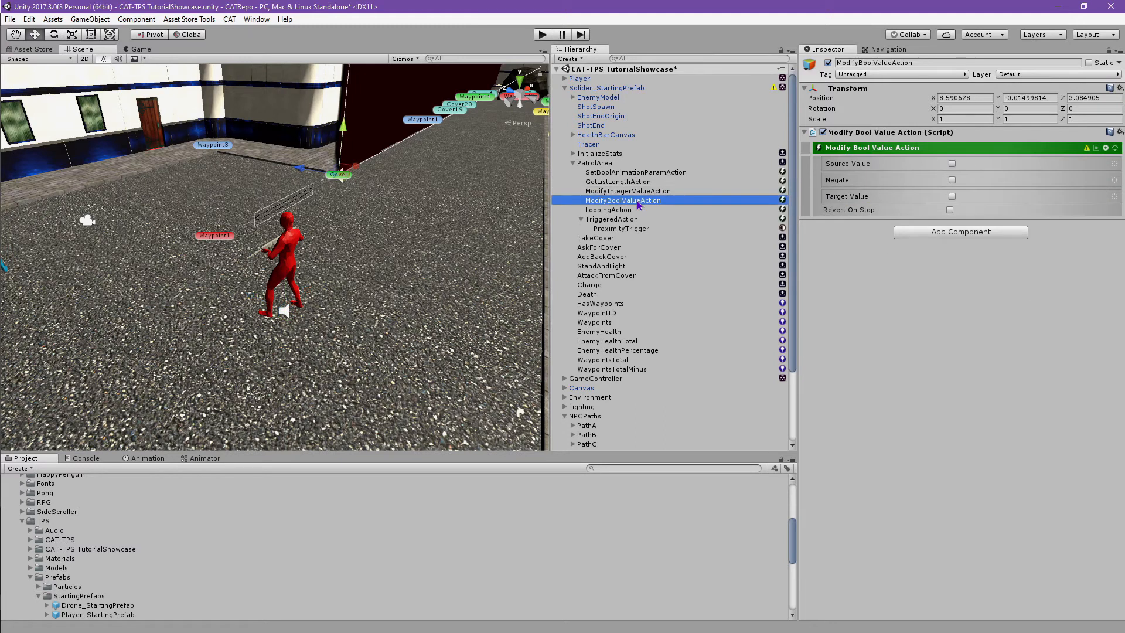
{"action": "left_click", "coordinate": [1119, 88]}
{"action": "left_click", "coordinate": [1049, 98]}
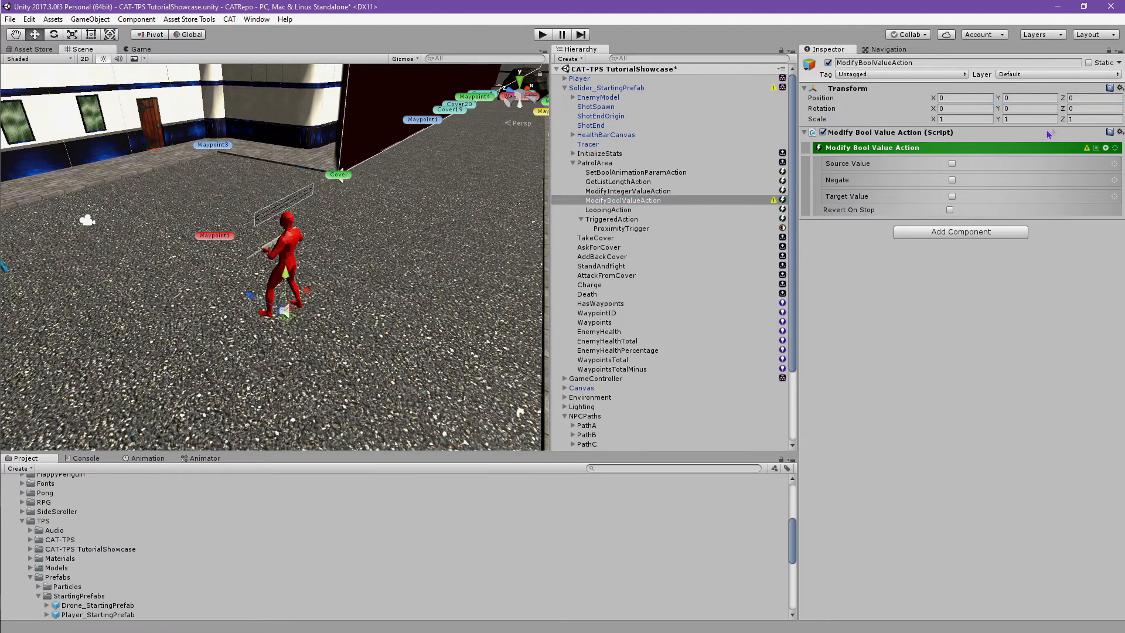
- Open Solider_StartingPrefab's components, including its value holder
{"action": "left_click", "coordinate": [644, 89]}
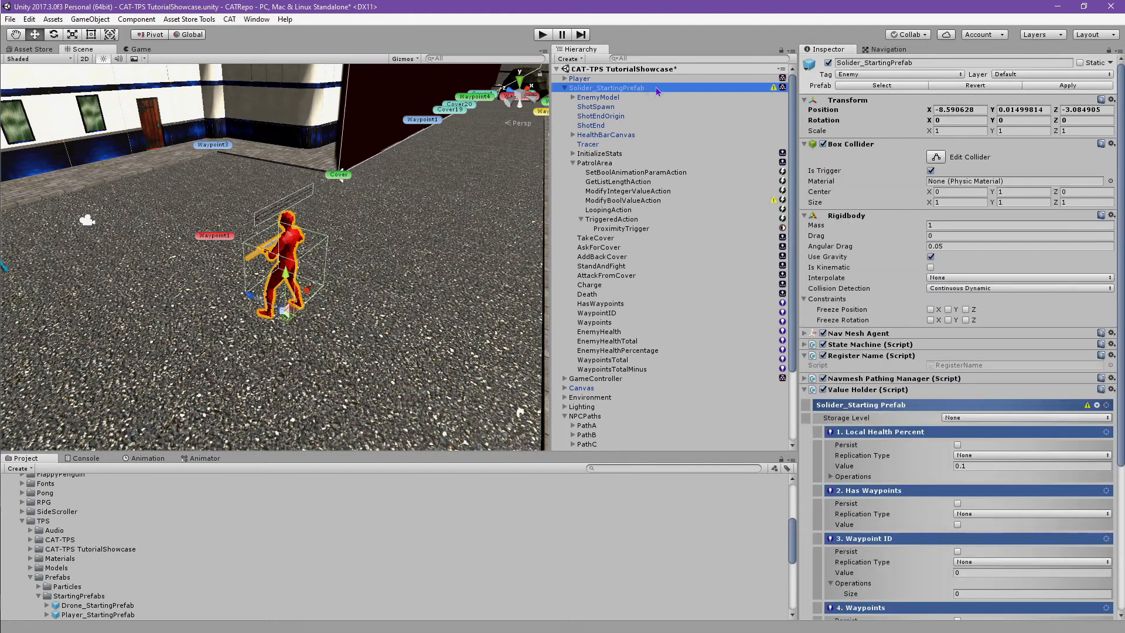
- Add a Bool value as a child of Solider_StartingPrefab and reset the new object's transform
{"action": "left_click", "coordinate": [1096, 405]}
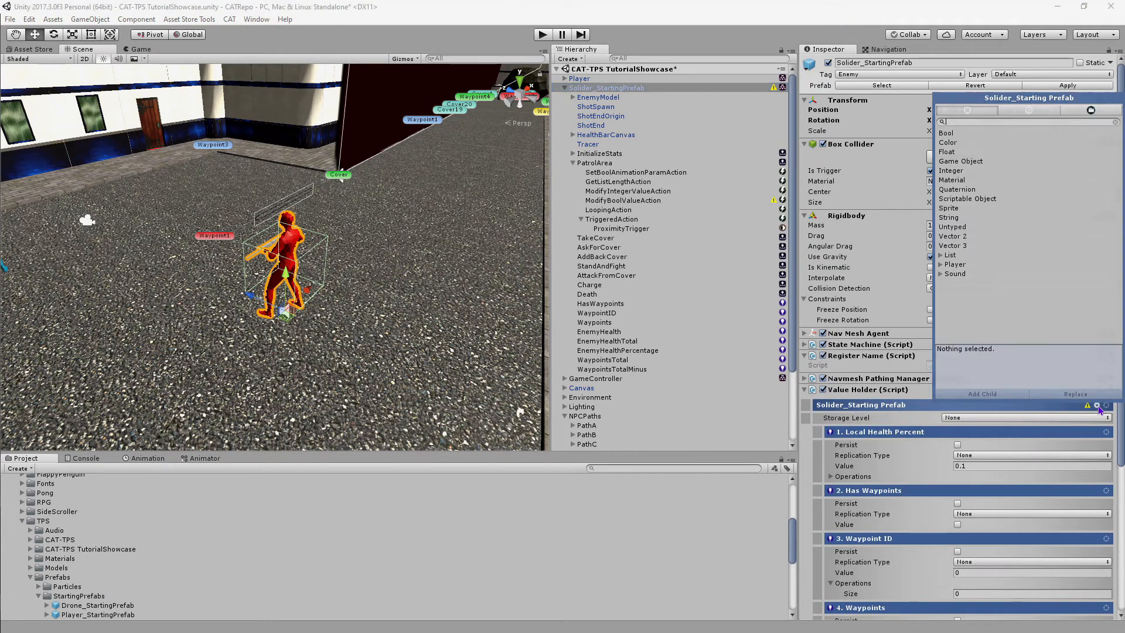
{"action": "left_click", "coordinate": [972, 134]}
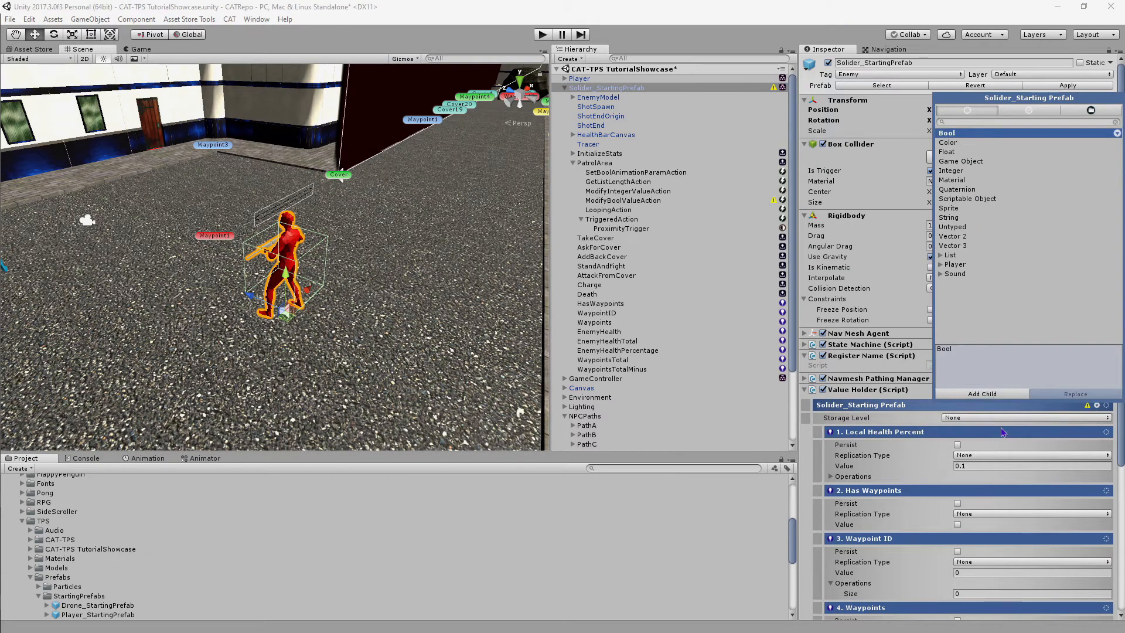
{"action": "left_click", "coordinate": [996, 394]}
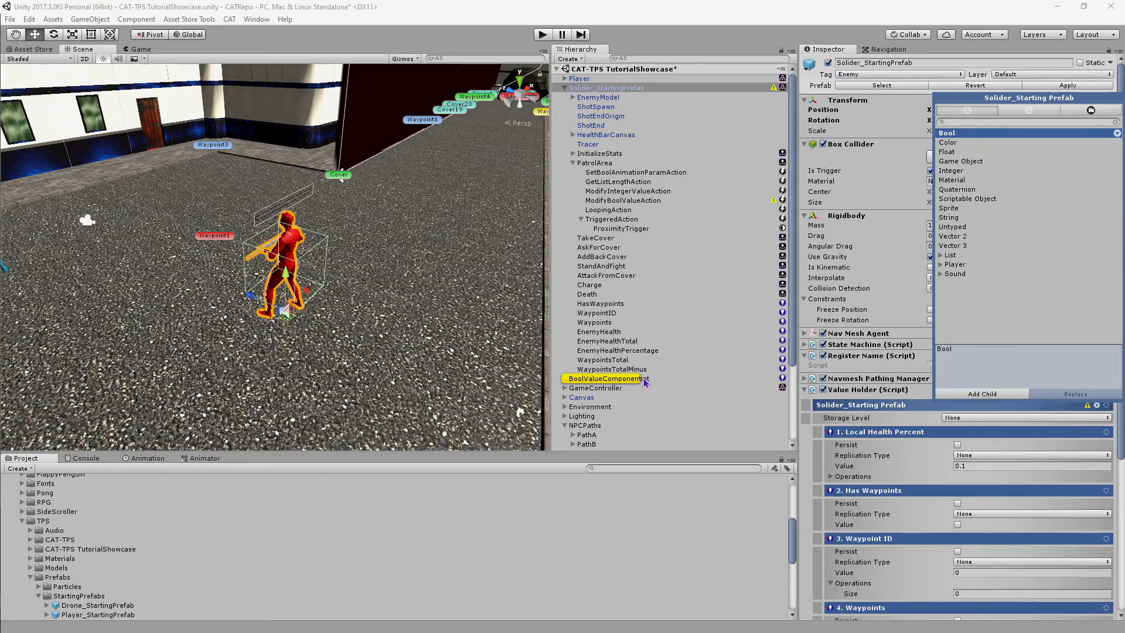
{"action": "left_click", "coordinate": [641, 380]}
{"action": "left_click", "coordinate": [1119, 88]}
{"action": "left_click", "coordinate": [1016, 100]}
- Rename the new Bool value object to IsShot and expand its value settings
{"action": "left_click", "coordinate": [1002, 62]}
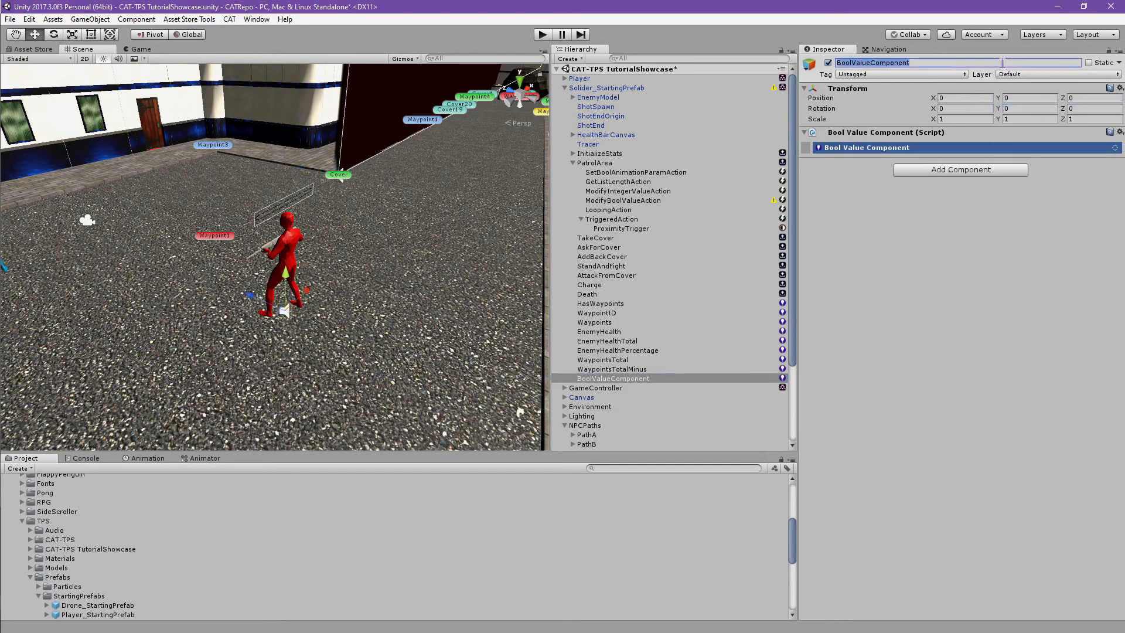
{"action": "type", "text": "IsShot"}
{"action": "key", "text": "Return"}
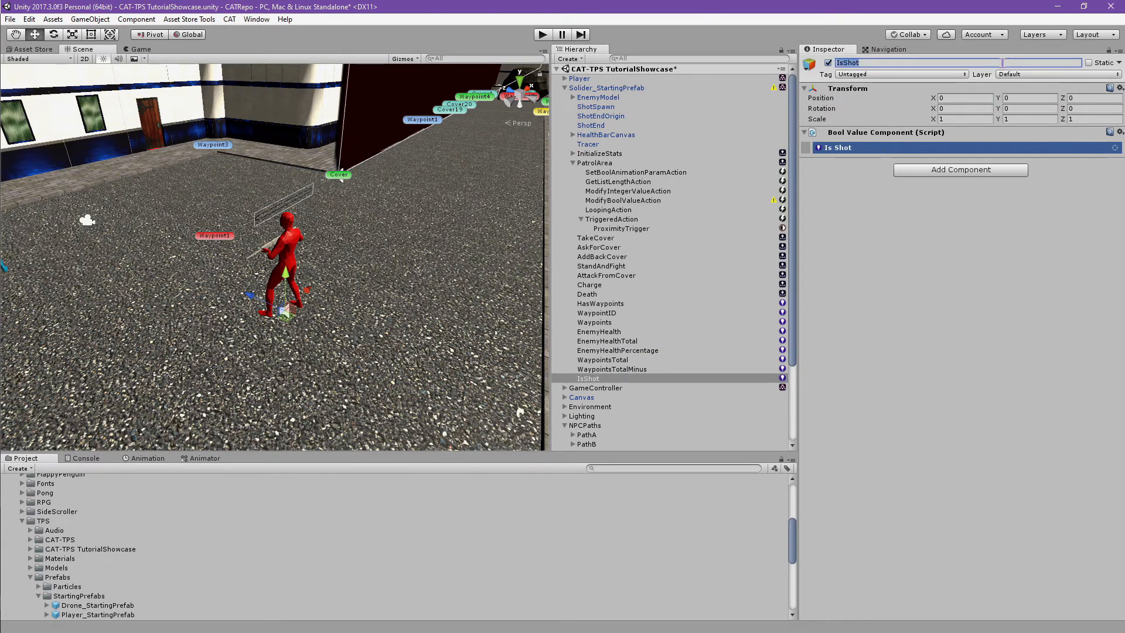
{"action": "left_click", "coordinate": [926, 150]}
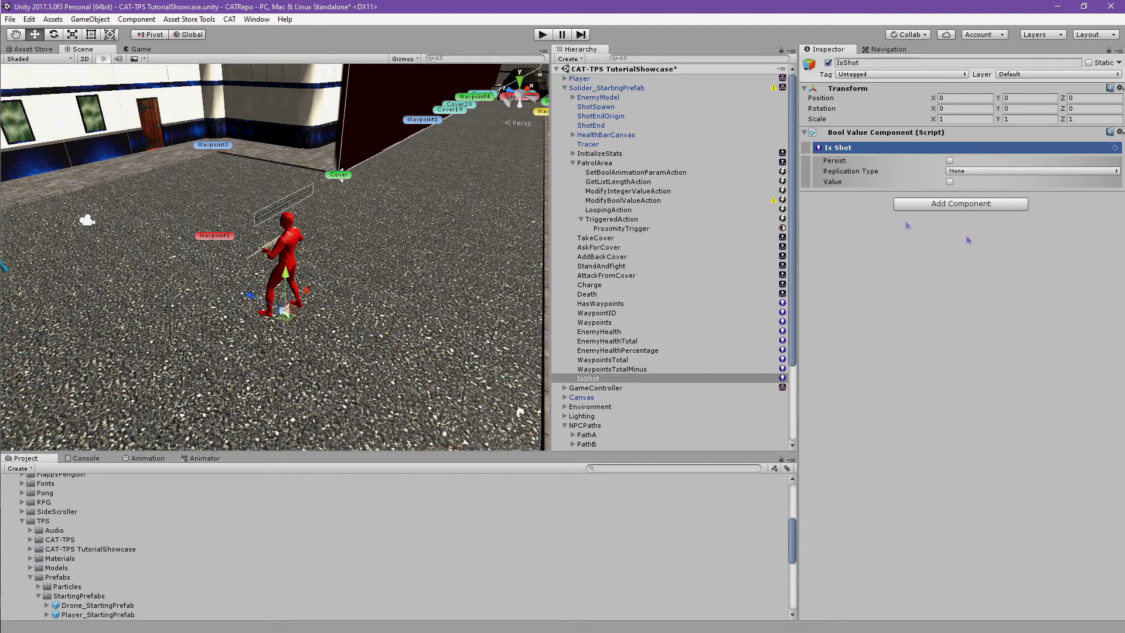
- Set both the Source Value and Target Value of PatrolArea's ModifyBoolValueAction to Owner
{"action": "left_click", "coordinate": [641, 202]}
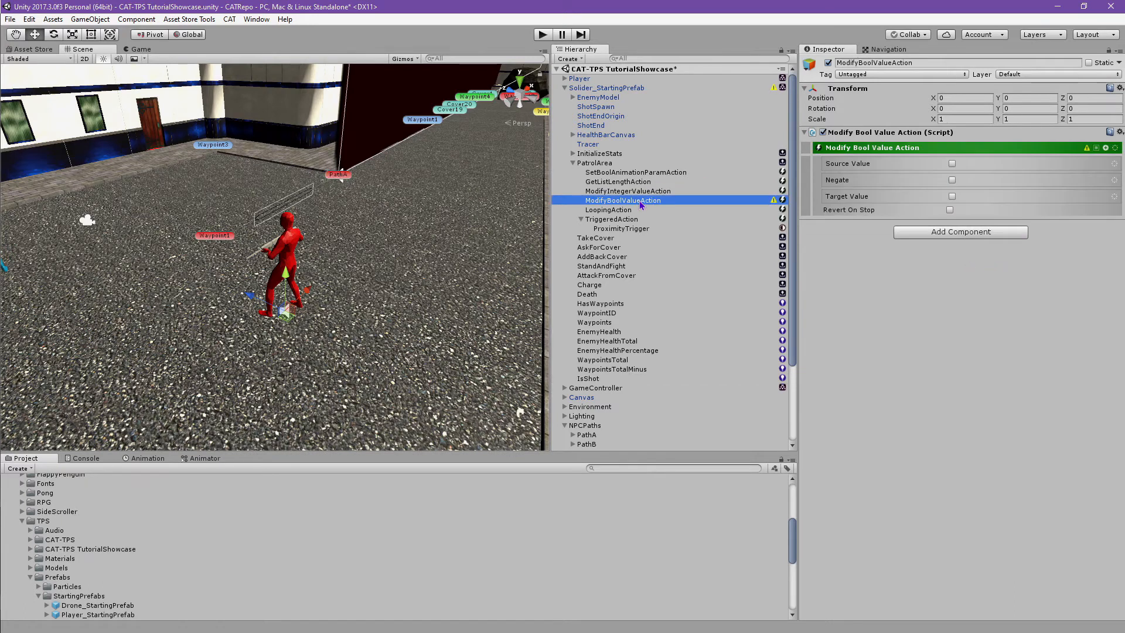
{"action": "left_click", "coordinate": [1115, 166]}
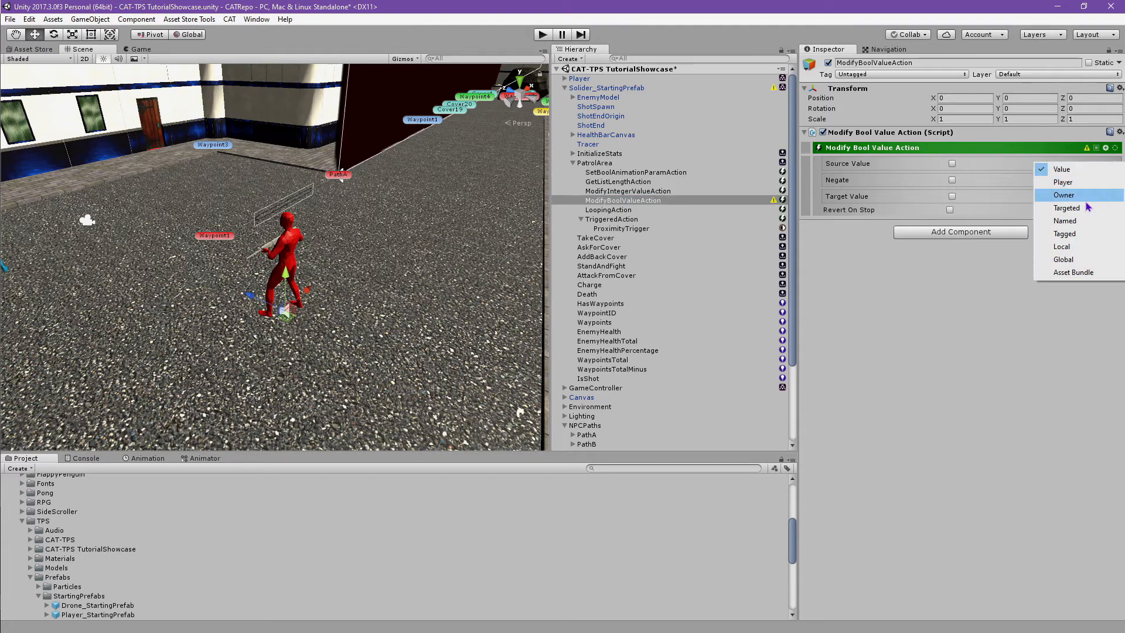
{"action": "left_click", "coordinate": [1111, 193]}
{"action": "left_click", "coordinate": [1115, 206]}
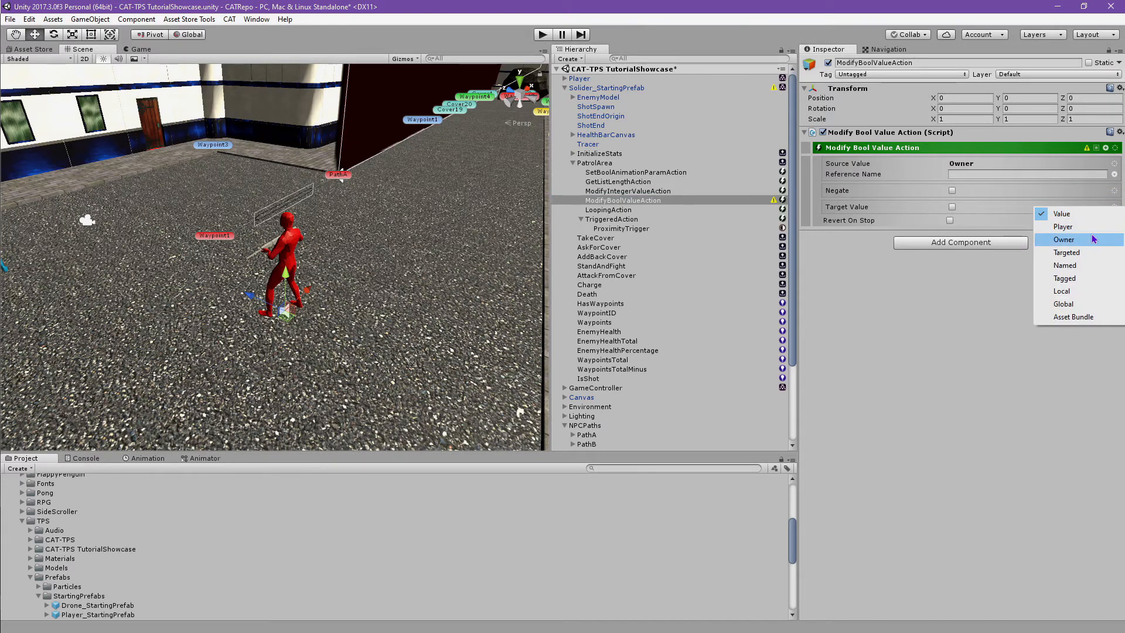
{"action": "left_click", "coordinate": [1055, 235]}
- Enter IsShot as the source and target reference names of the bool action and enable Negate
{"action": "left_click", "coordinate": [1076, 173]}
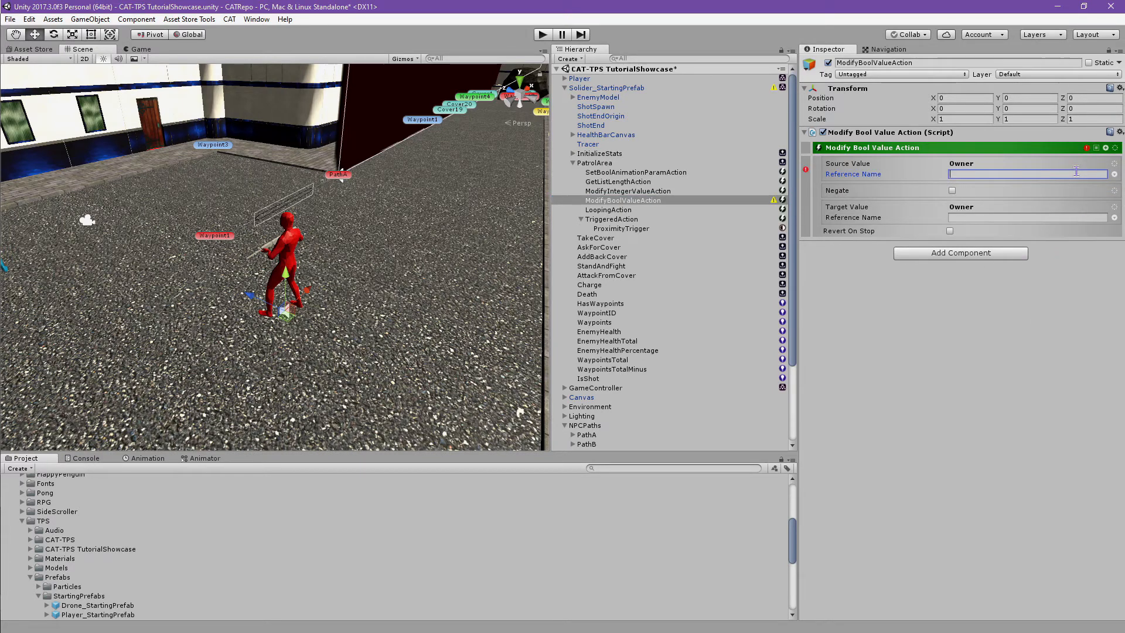
{"action": "type", "text": "ISShot"}
{"action": "key", "text": "ctrl+a"}
{"action": "left_click", "coordinate": [1053, 218]}
{"action": "type", "text": "IsS"}
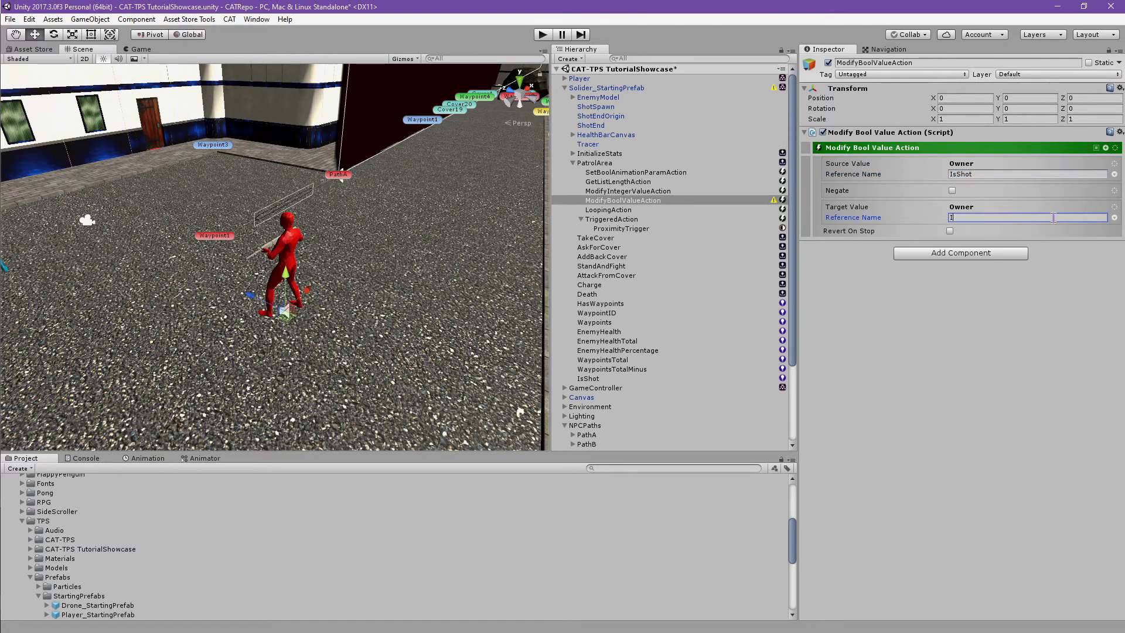
{"action": "type", "text": "hot"}
{"action": "key", "text": "ctrl+a"}
{"action": "left_click", "coordinate": [952, 190]}
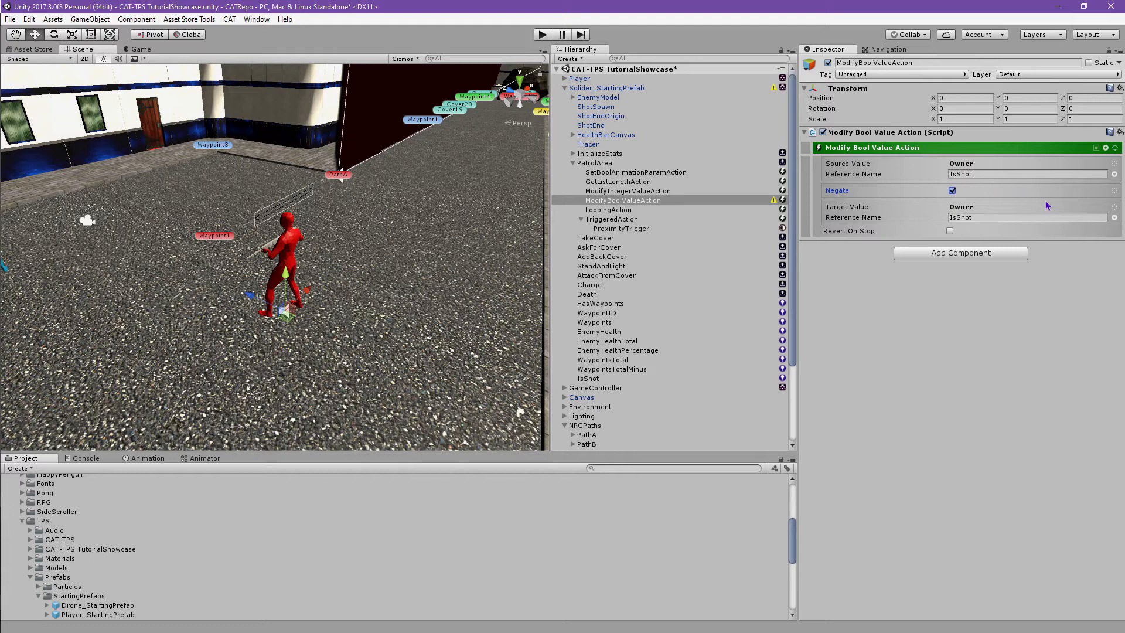
- Reset the transform of PatrolArea's LoopingAction and set its Delay to 3
{"action": "left_click", "coordinate": [664, 211]}
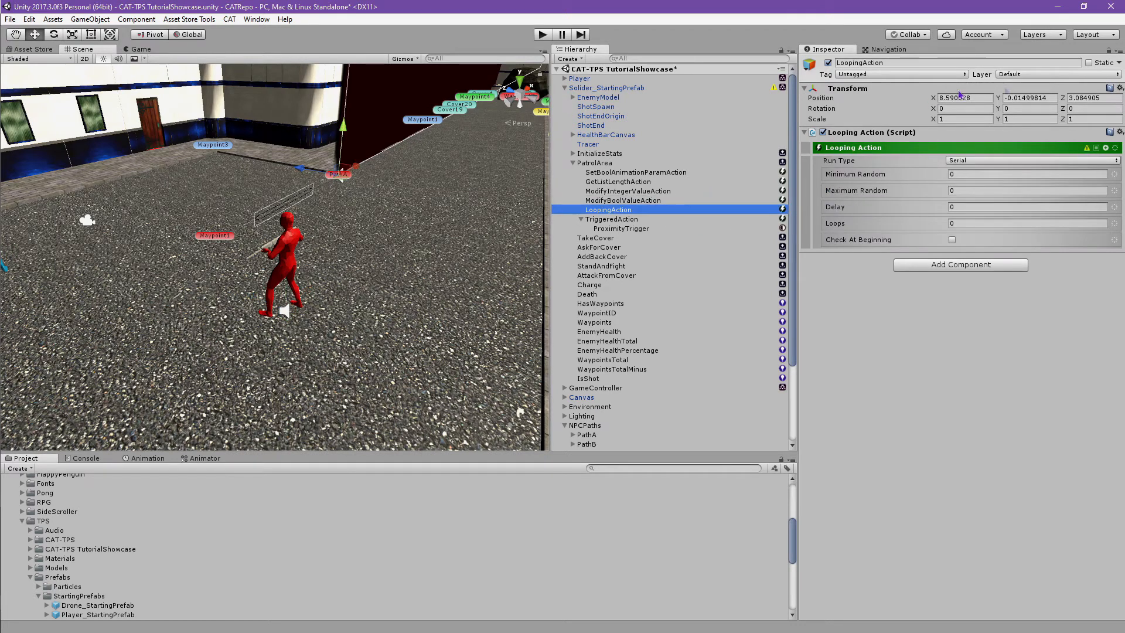
{"action": "left_click", "coordinate": [1120, 88]}
{"action": "left_click", "coordinate": [1109, 109]}
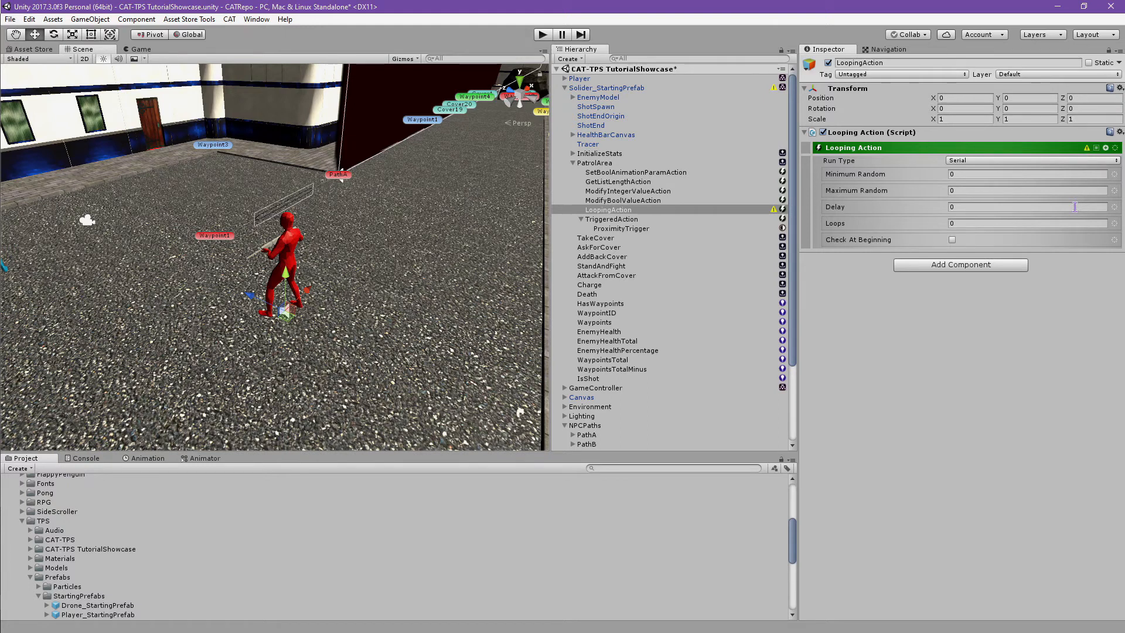
{"action": "left_click", "coordinate": [1032, 208]}
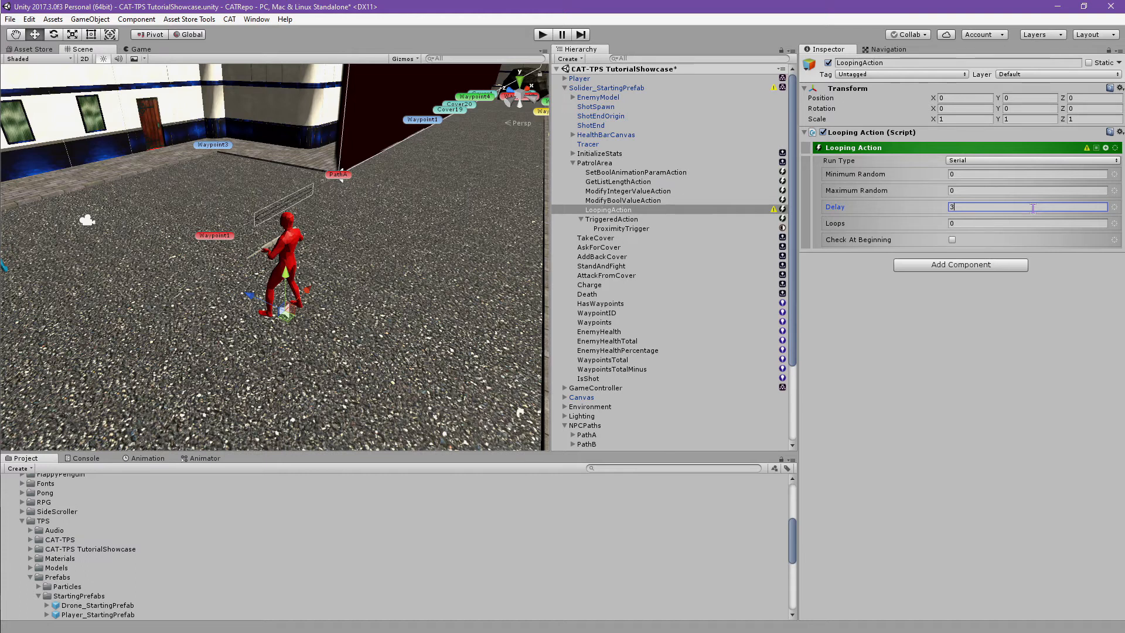
- Add a Get Game Object At Index action as a child of the LoopingAction
{"action": "left_click", "coordinate": [1105, 148]}
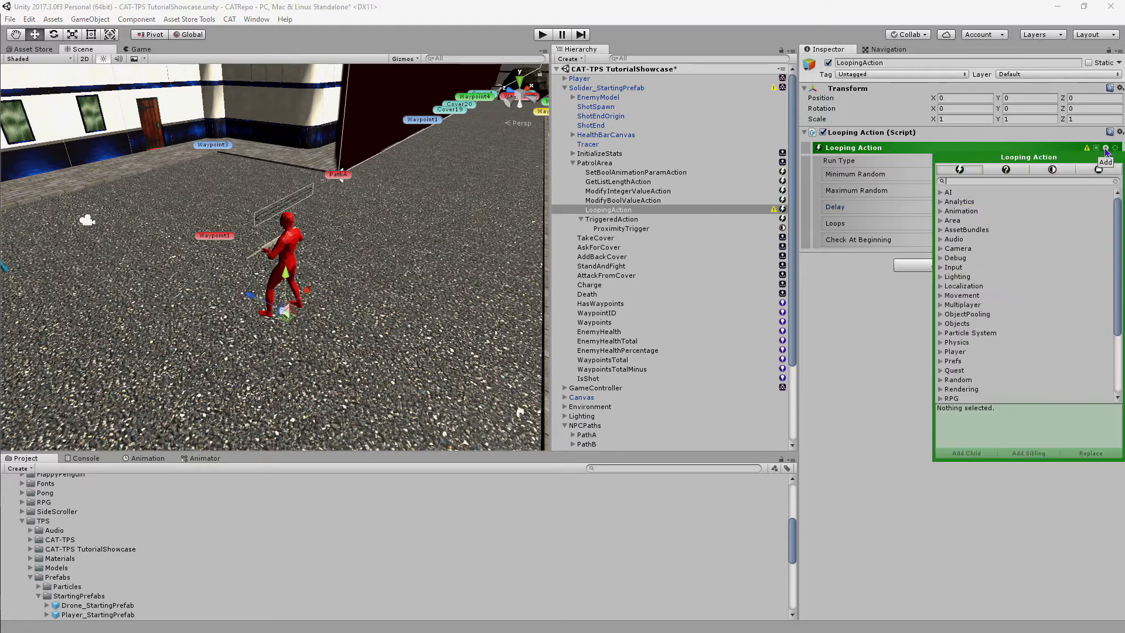
{"action": "type", "text": "Game O"}
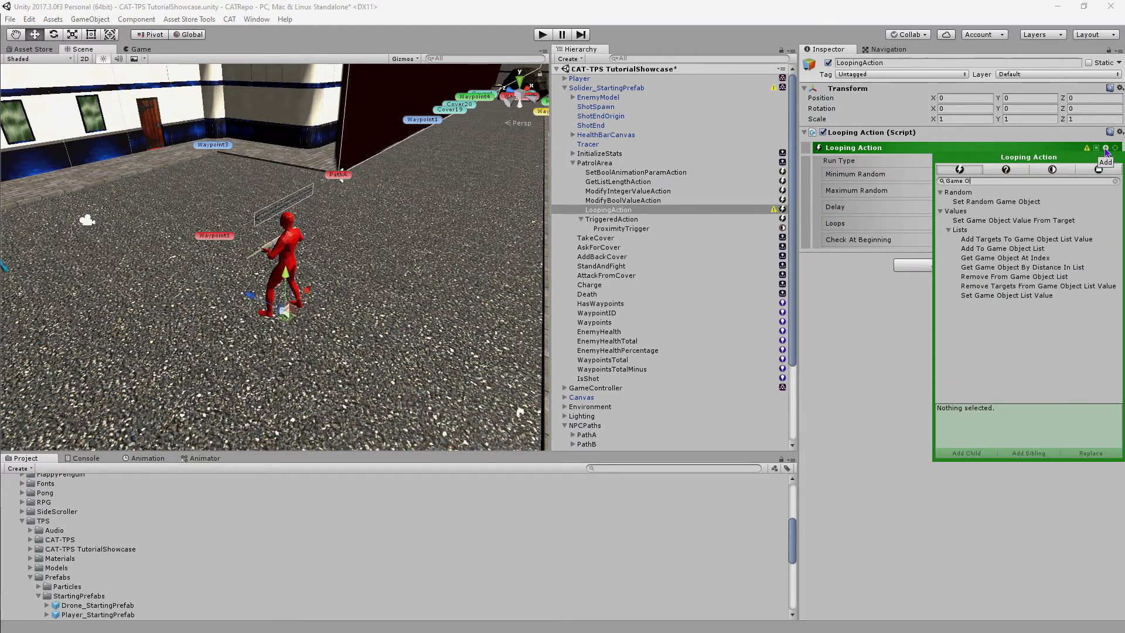
{"action": "left_click", "coordinate": [1010, 257]}
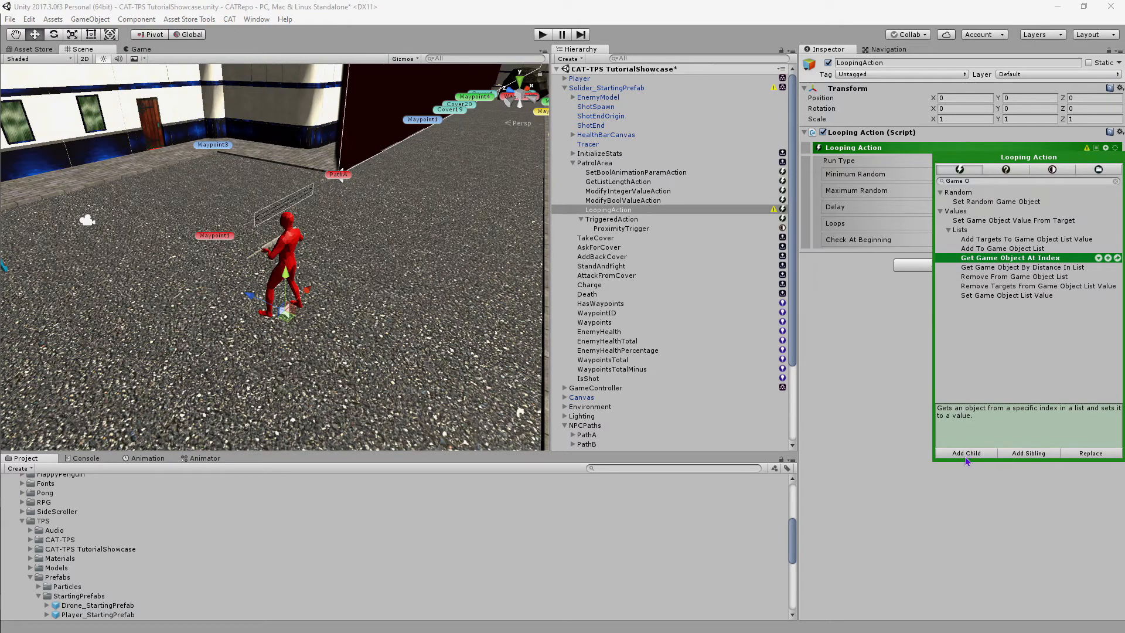
{"action": "left_click", "coordinate": [967, 453]}
- Add an Action List as a second child of the LoopingAction
{"action": "left_click", "coordinate": [1007, 181]}
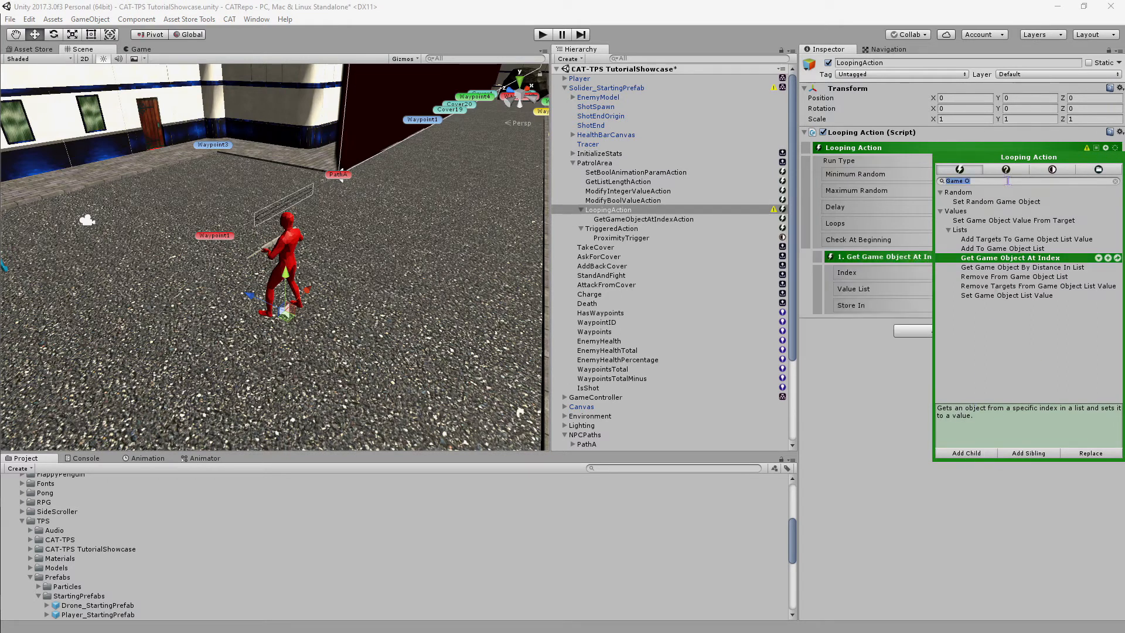
{"action": "type", "text": "Action List"}
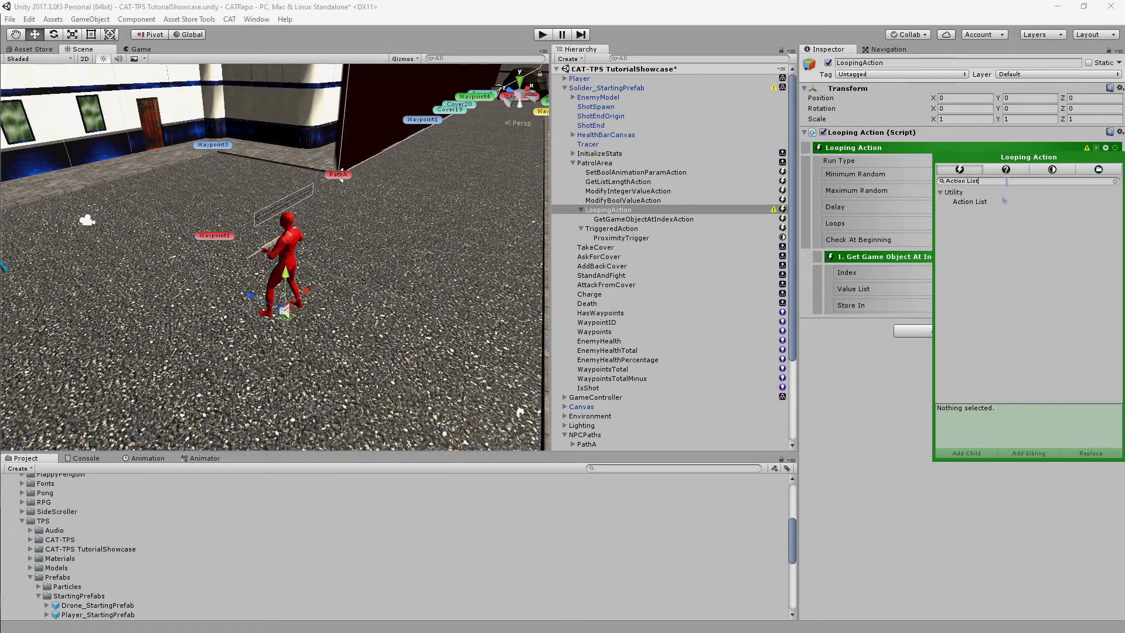
{"action": "left_click", "coordinate": [991, 202]}
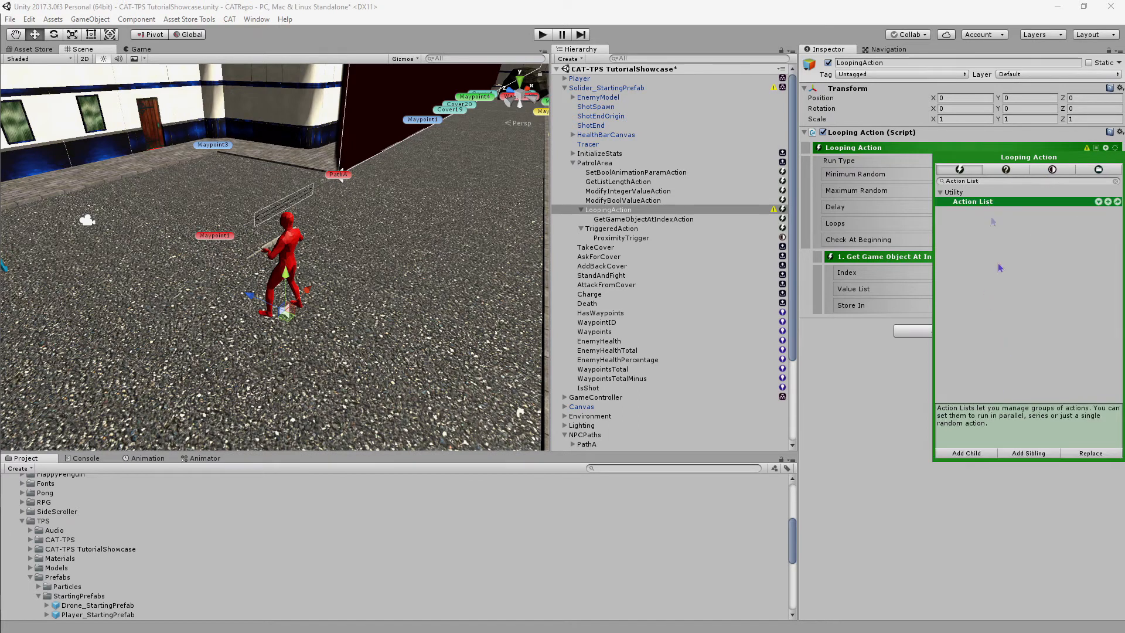
{"action": "left_click", "coordinate": [989, 454]}
{"action": "left_click", "coordinate": [893, 457]}
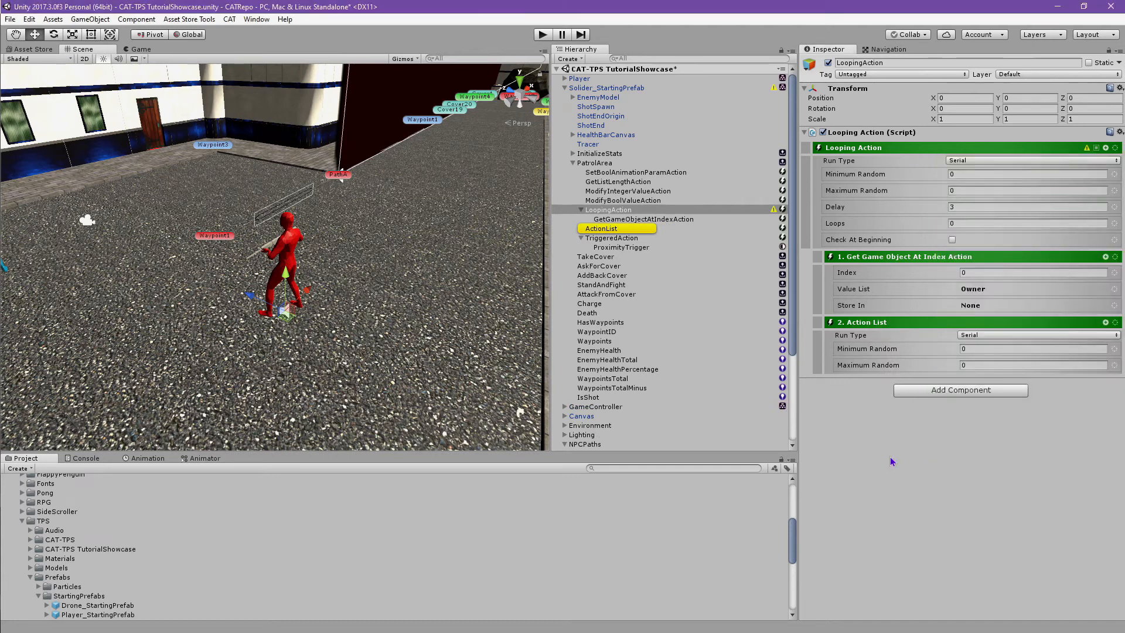
- Add a Navigate Action as a child of the Action List inside the LoopingAction
{"action": "left_click", "coordinate": [1105, 322]}
{"action": "type", "text": "Nav"}
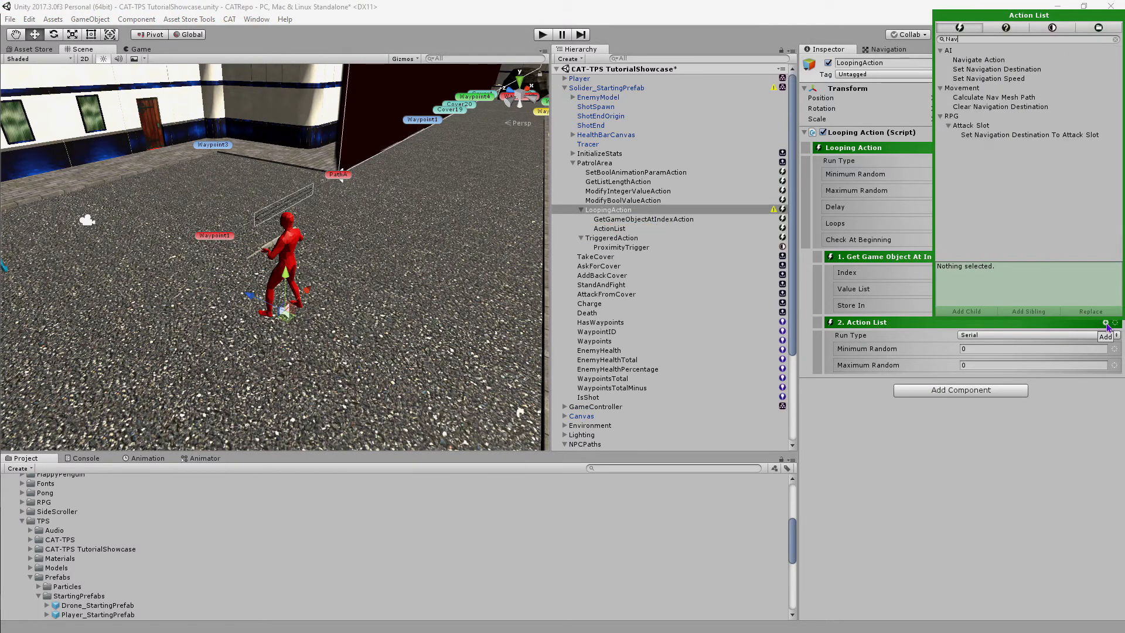
{"action": "type", "text": "igate Action"}
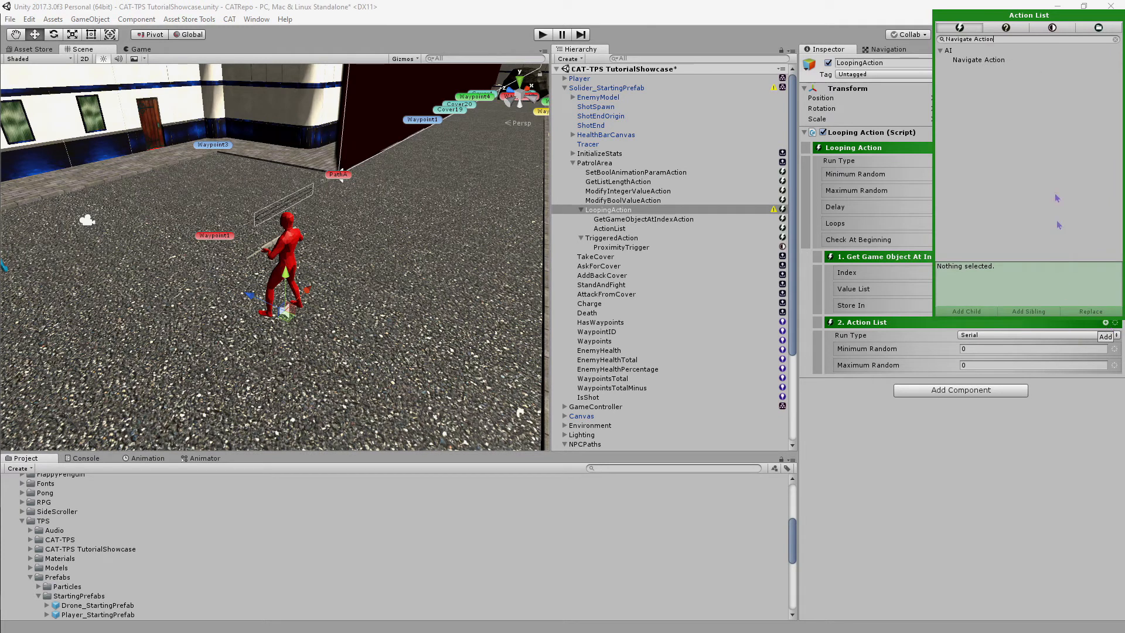
{"action": "left_click", "coordinate": [1019, 61]}
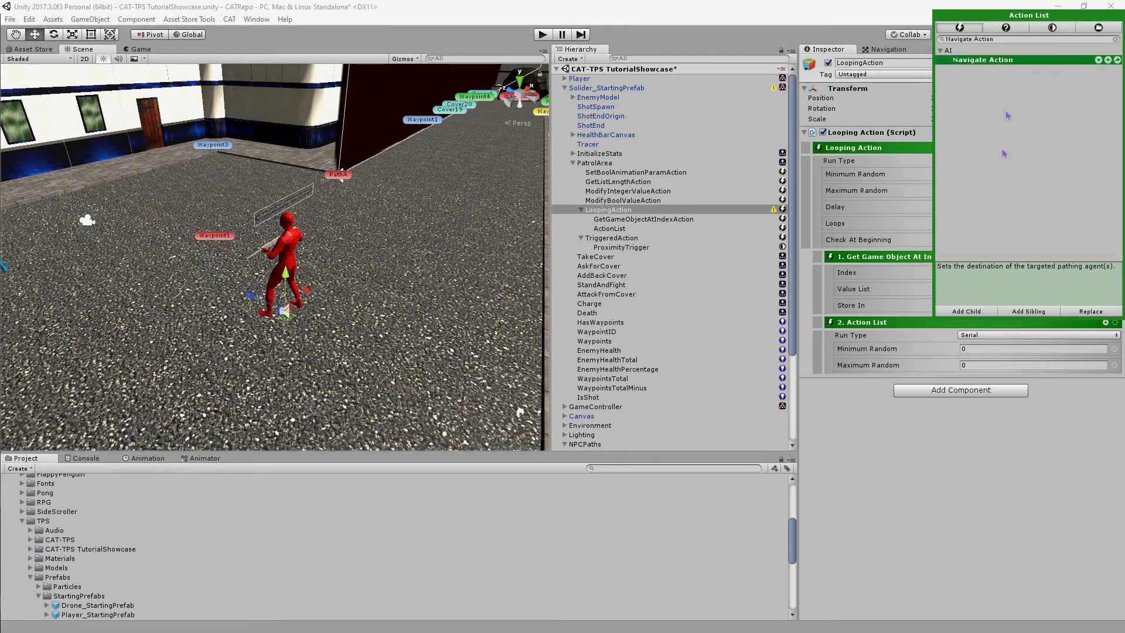
{"action": "left_click", "coordinate": [972, 309]}
- Add a Modify Integer Value action to the Action List after the Navigate Action
{"action": "left_click", "coordinate": [1005, 41]}
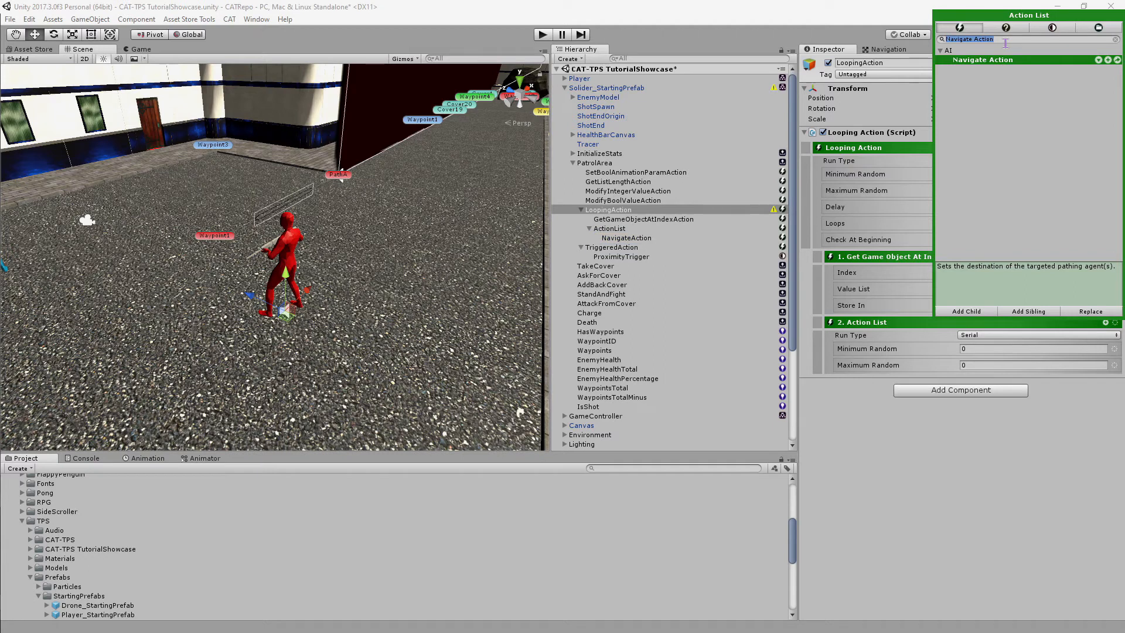
{"action": "type", "text": "Modify"}
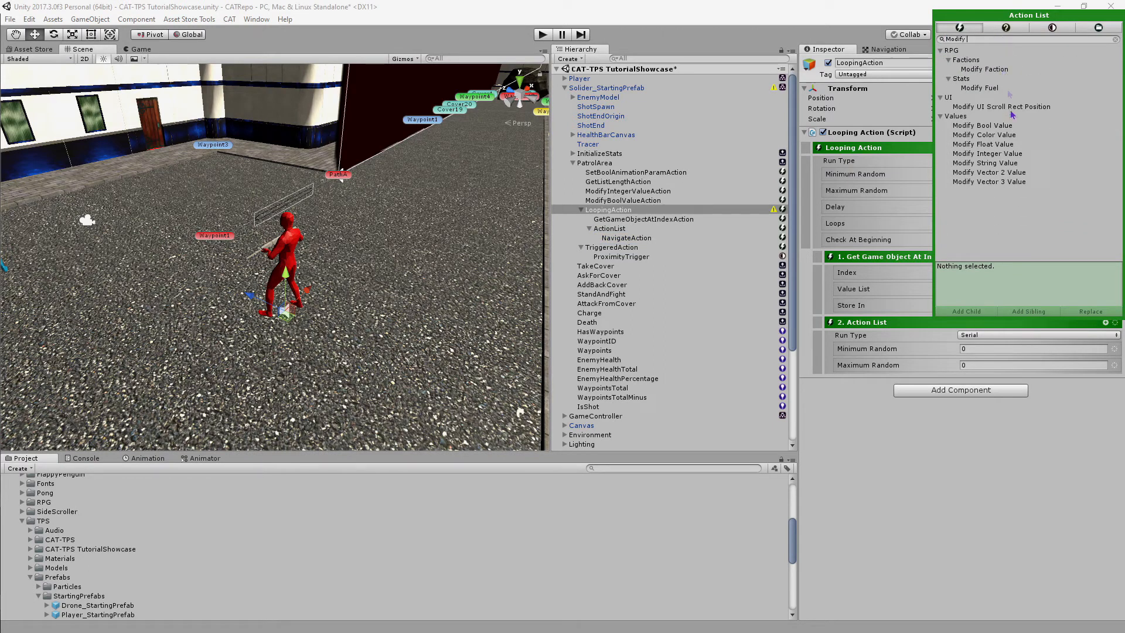
{"action": "left_click", "coordinate": [1012, 155]}
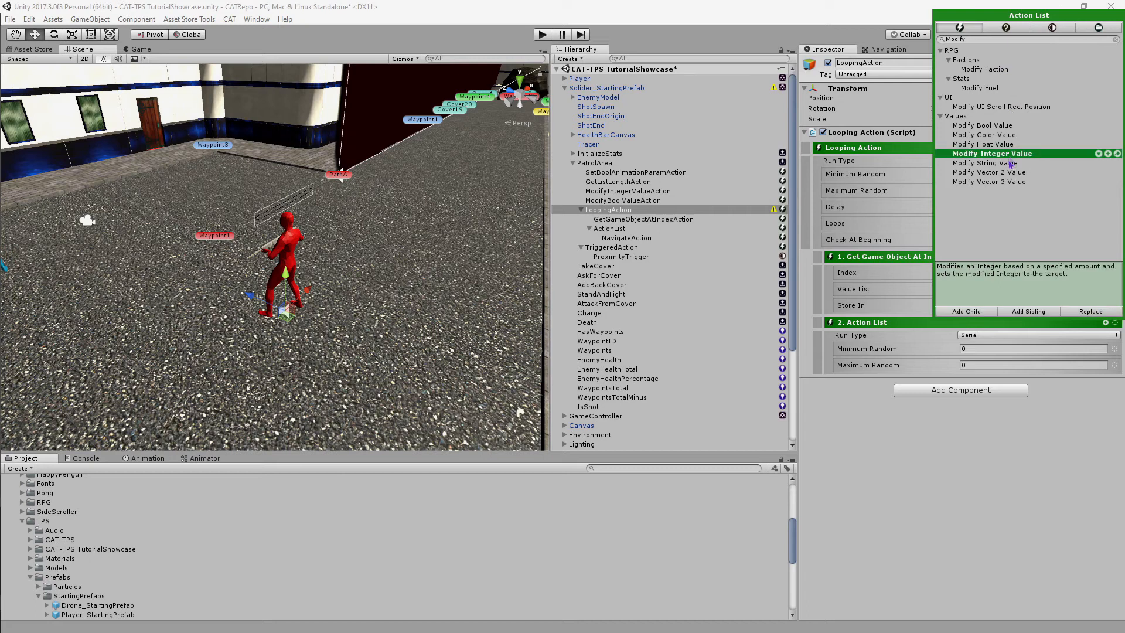
{"action": "left_click", "coordinate": [966, 311]}
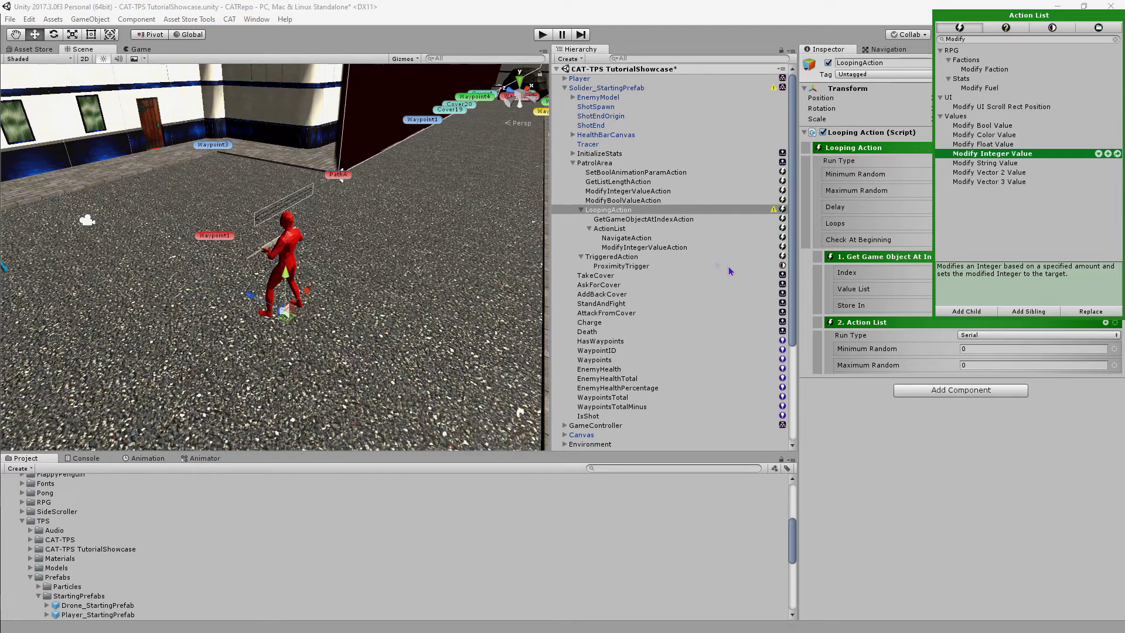
{"action": "left_click", "coordinate": [671, 227]}
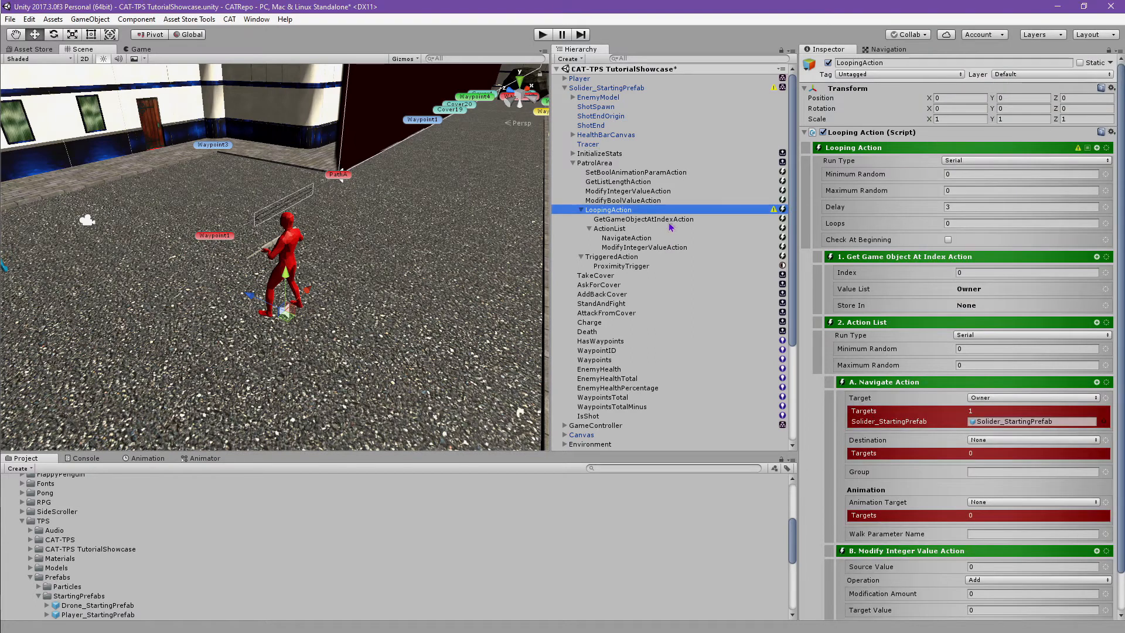
- Add an Integer value as a child of Solider_StartingPrefab
{"action": "left_click", "coordinate": [670, 219]}
{"action": "left_click", "coordinate": [653, 89]}
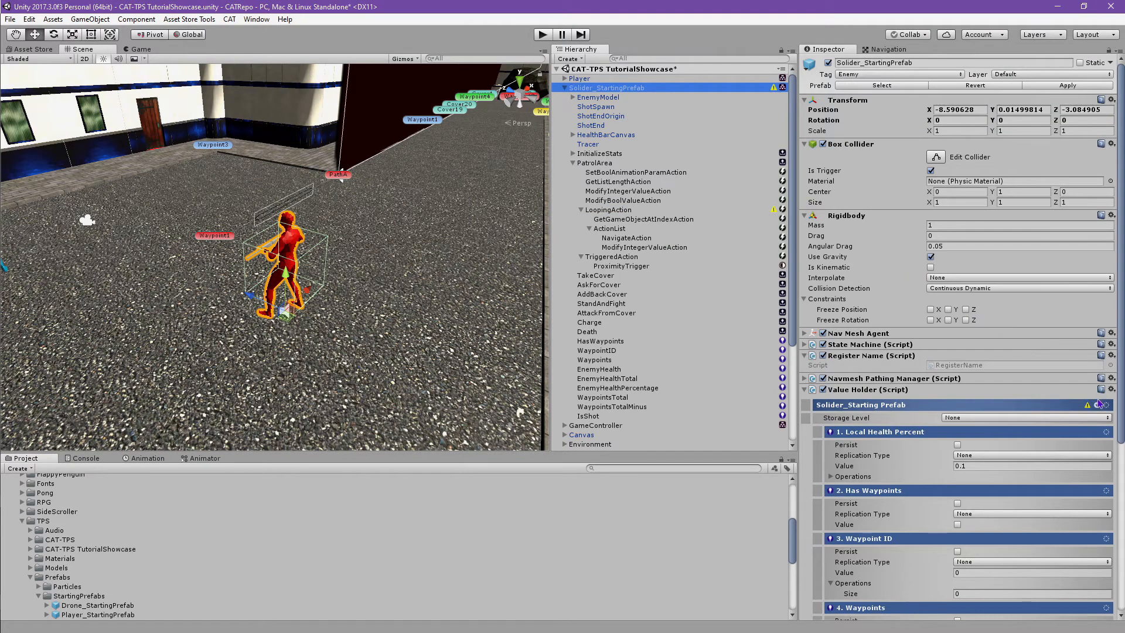
{"action": "left_click", "coordinate": [1097, 404]}
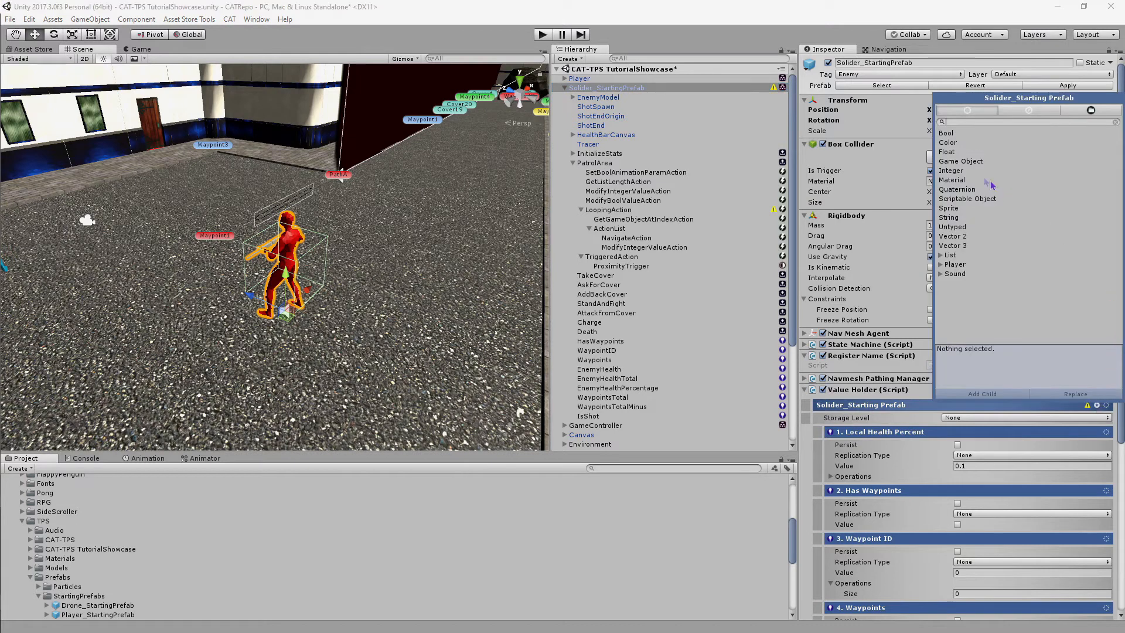
{"action": "left_click", "coordinate": [960, 170]}
{"action": "left_click", "coordinate": [982, 393]}
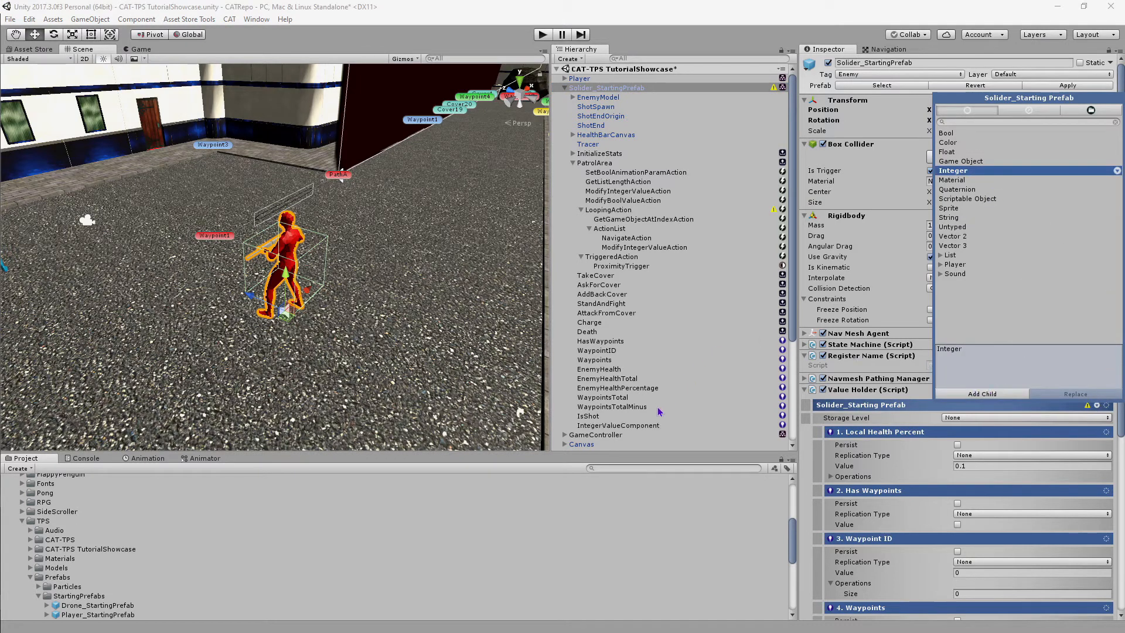
- Reset the transform of the new Integer value under Solider_StartingPrefab and rename it CurrentWaypointIndex
{"action": "left_click", "coordinate": [656, 425]}
{"action": "left_click", "coordinate": [1119, 88]}
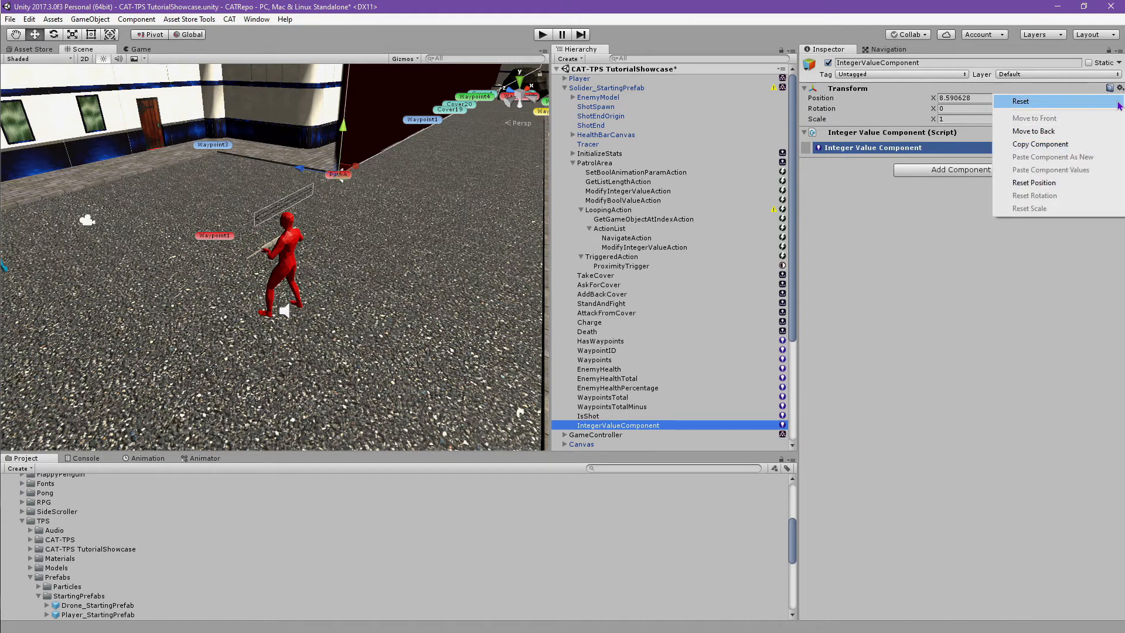
{"action": "left_click", "coordinate": [1119, 102]}
{"action": "left_click", "coordinate": [980, 63]}
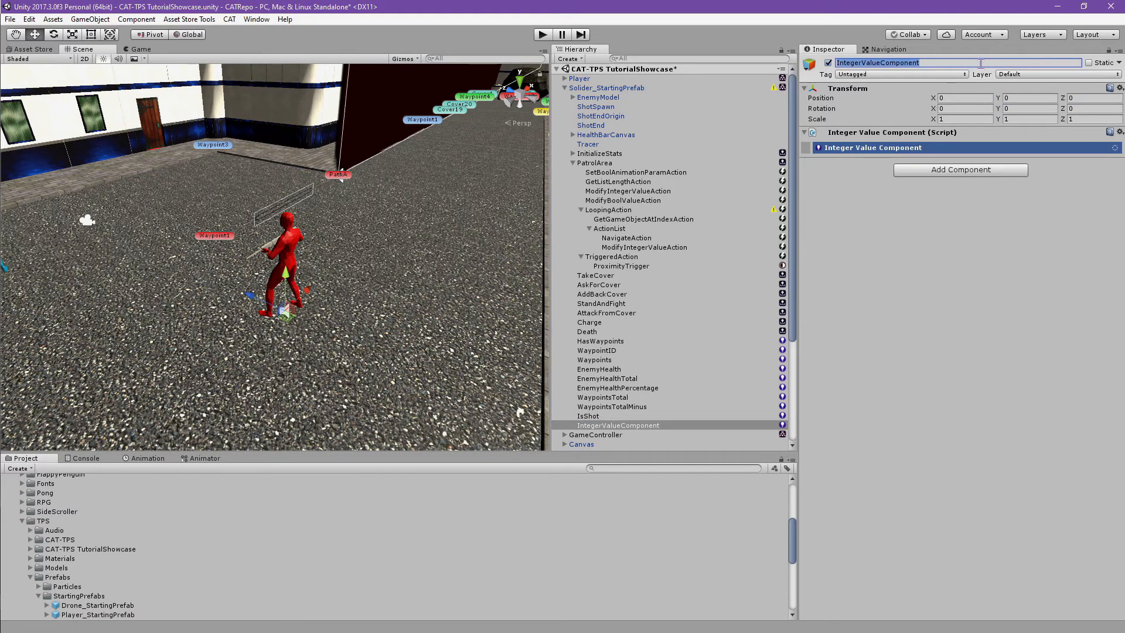
{"action": "type", "text": "Current"}
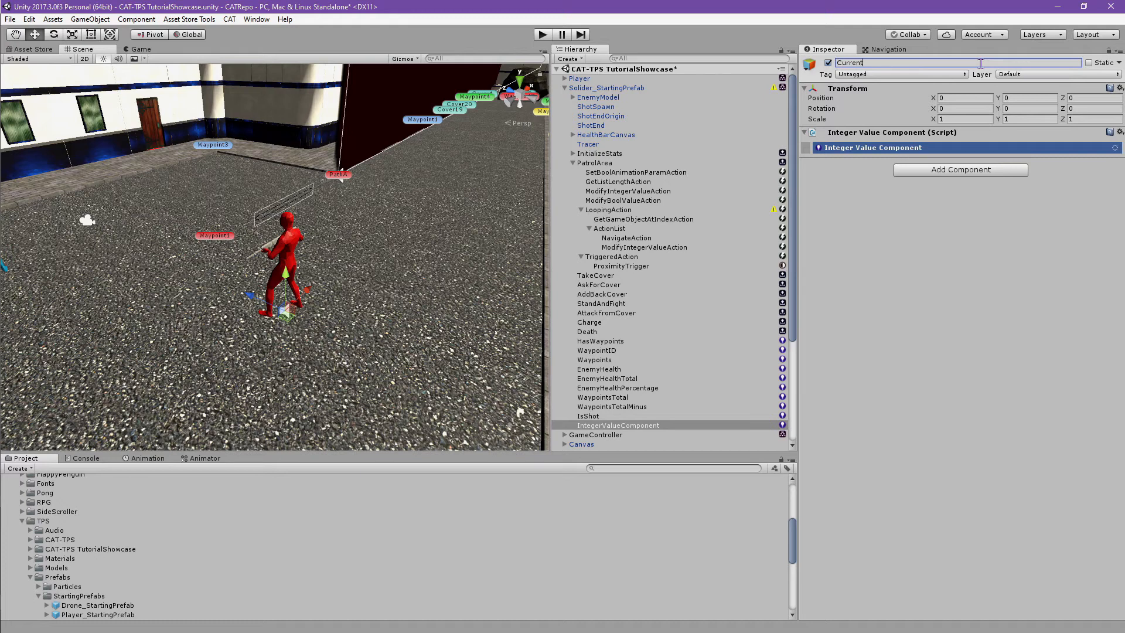
{"action": "type", "text": "WaypointIndex"}
{"action": "key", "text": "Return"}
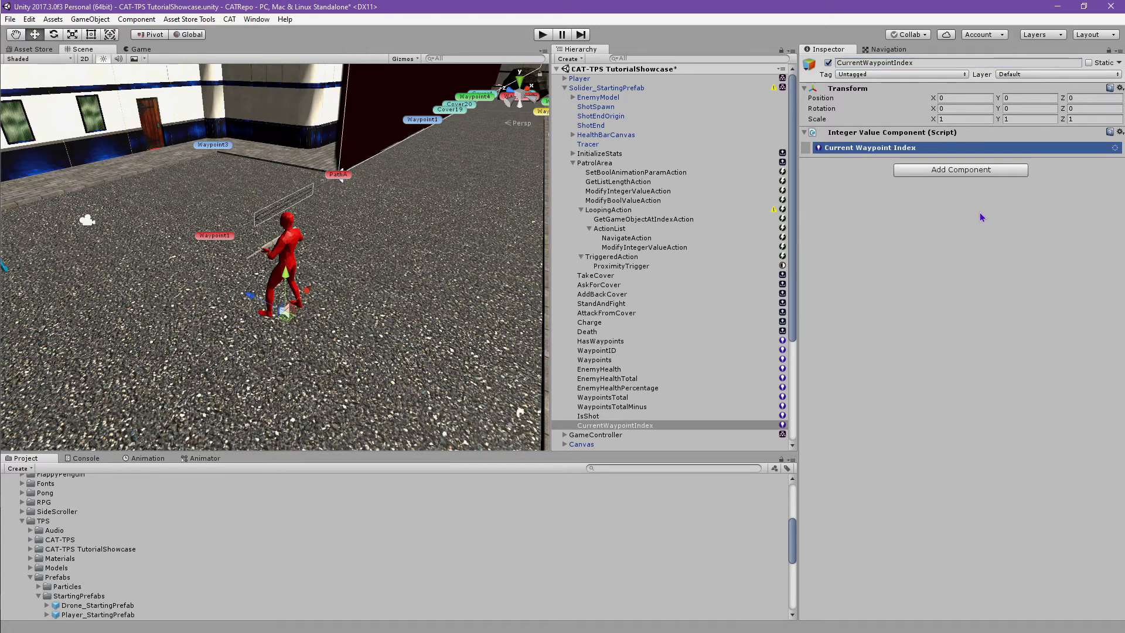
- Add a Game Object value as a child of Solider_StartingPrefab
{"action": "left_click", "coordinate": [648, 92]}
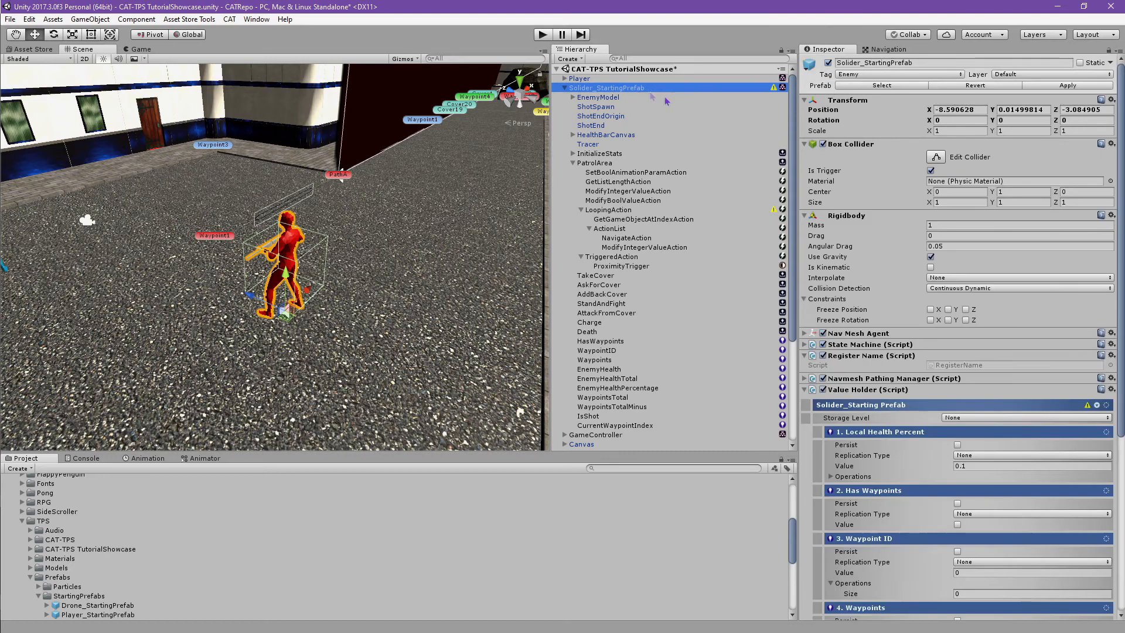
{"action": "left_click", "coordinate": [1099, 405]}
{"action": "left_click", "coordinate": [1099, 404]}
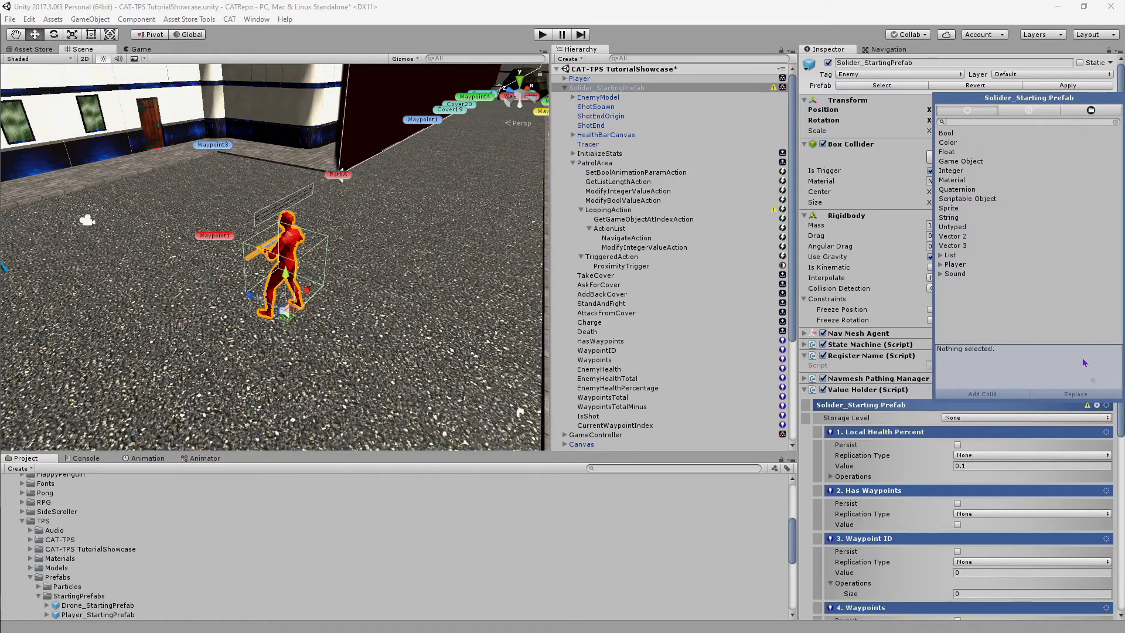
{"action": "left_click", "coordinate": [982, 161]}
{"action": "left_click", "coordinate": [982, 394]}
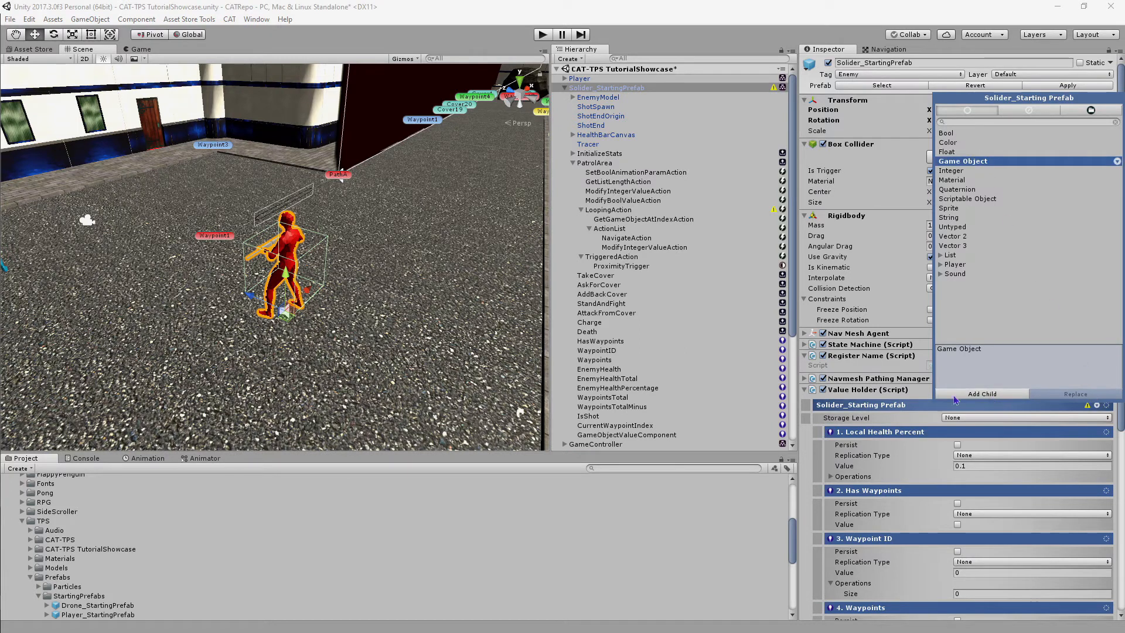
- Reset the transform of the new Game Object value and rename it CurrentWaypoint
{"action": "left_click", "coordinate": [669, 434]}
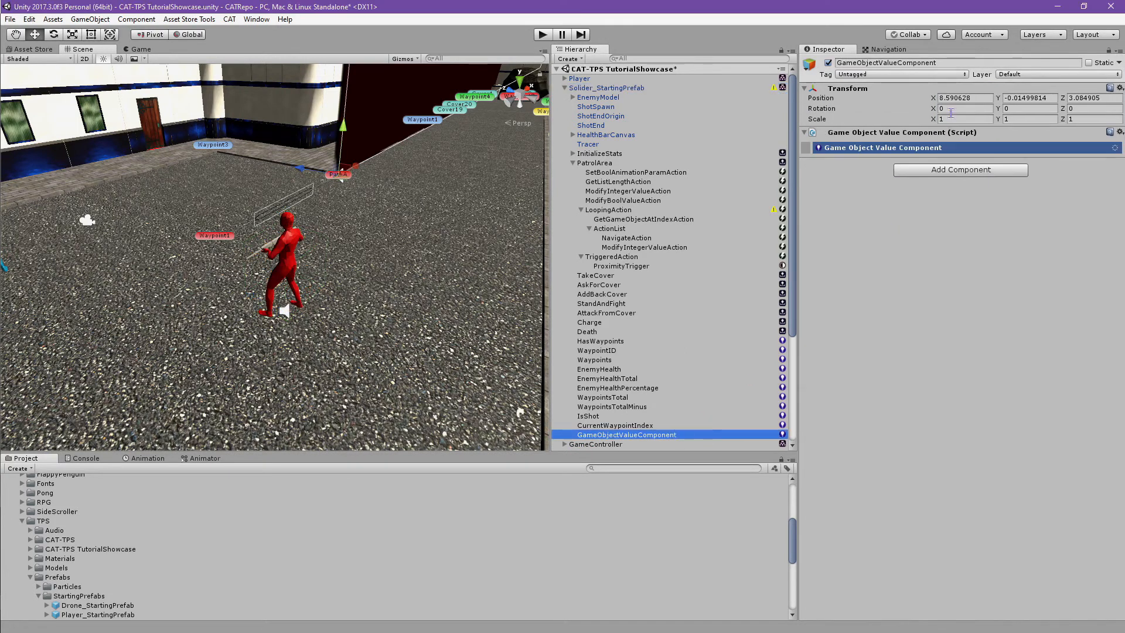
{"action": "left_click", "coordinate": [1120, 88]}
{"action": "left_click", "coordinate": [1034, 99]}
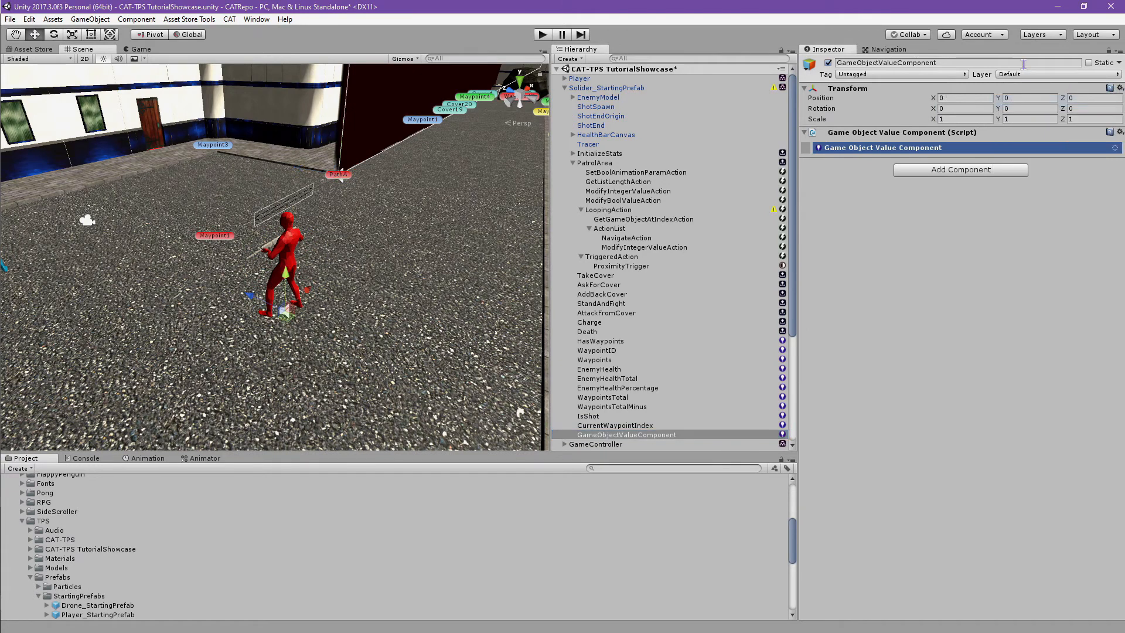
{"action": "left_click", "coordinate": [1024, 63]}
{"action": "type", "text": "Current"}
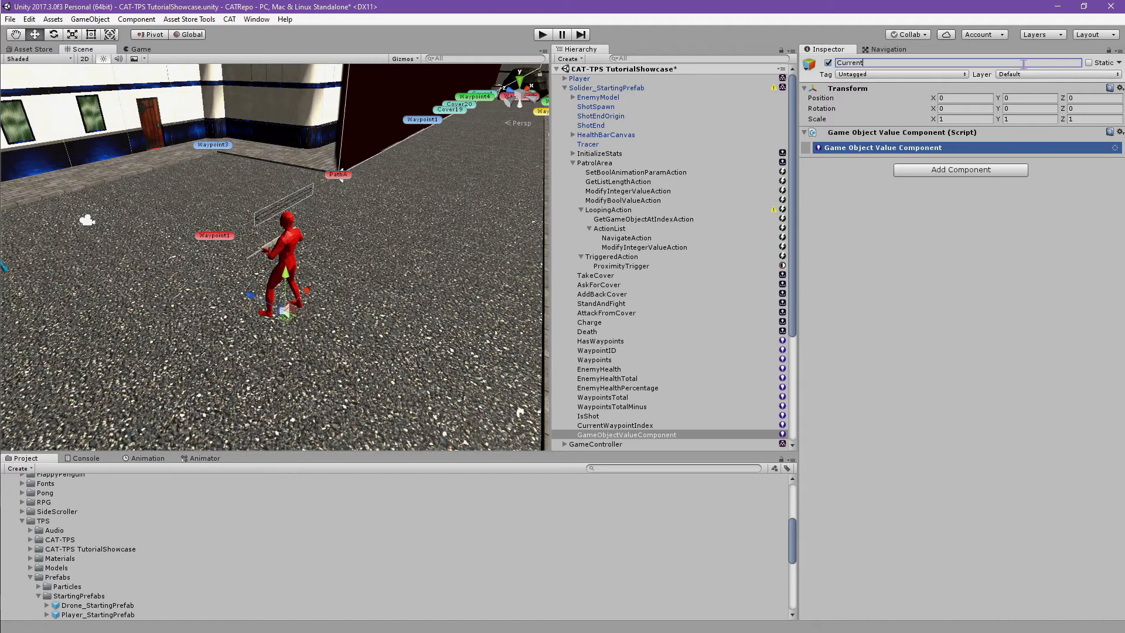
{"action": "type", "text": "Waypoint"}
{"action": "key", "text": "Return"}
{"action": "left_click", "coordinate": [984, 242]}
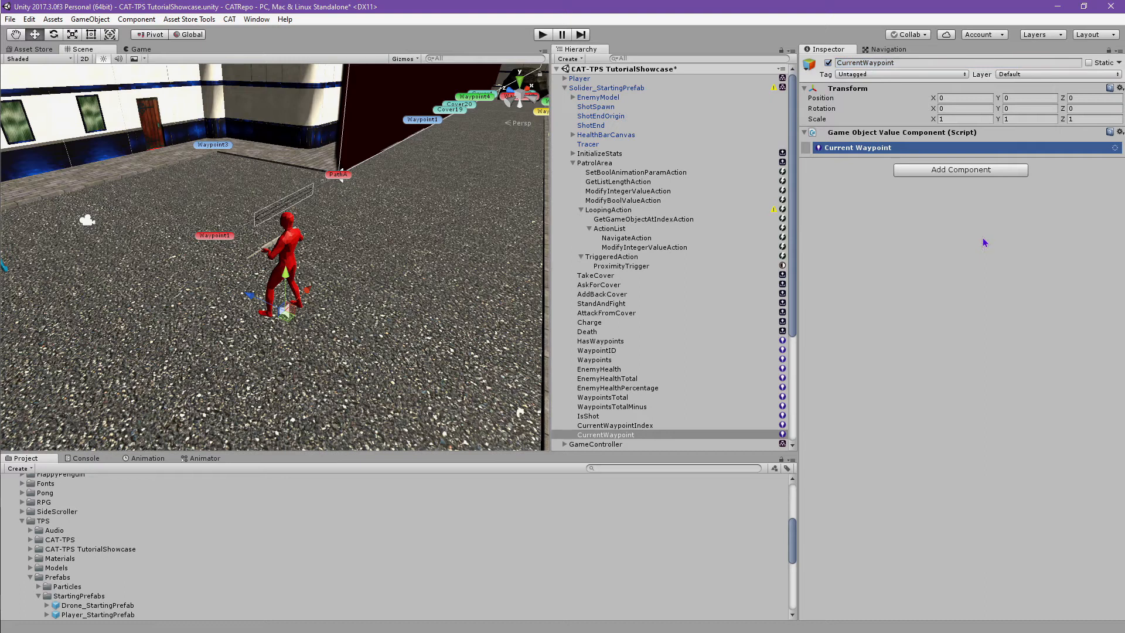
- Set the Index of GetGameObjectAtIndexAction to Owner with the reference name CurrentWaypointIndex
{"action": "left_click", "coordinate": [695, 219]}
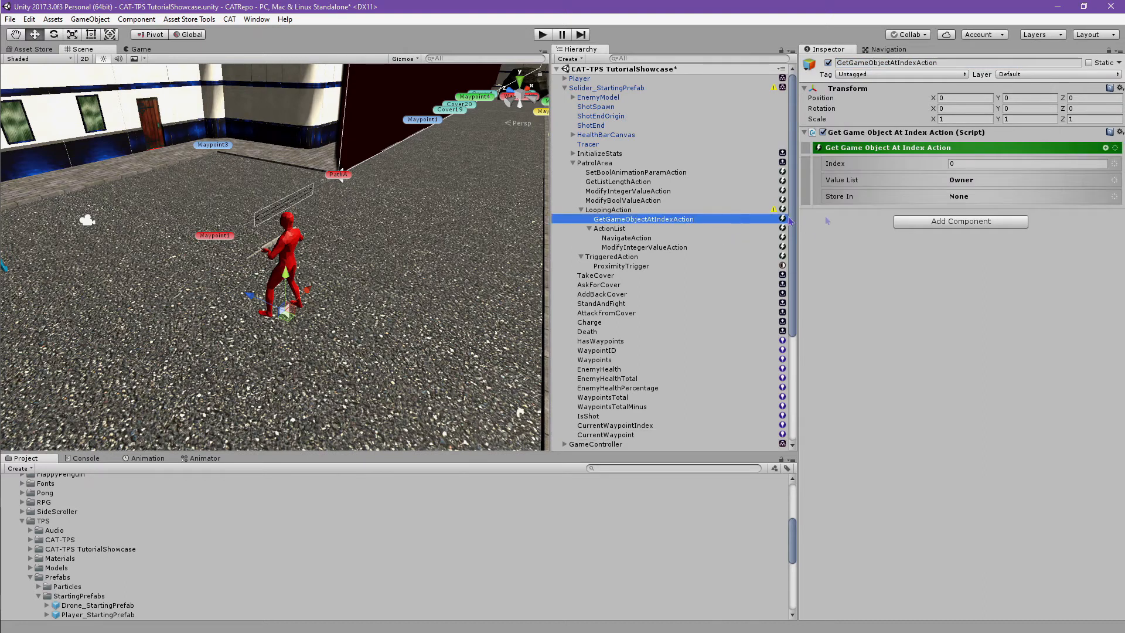
{"action": "left_click", "coordinate": [1114, 165]}
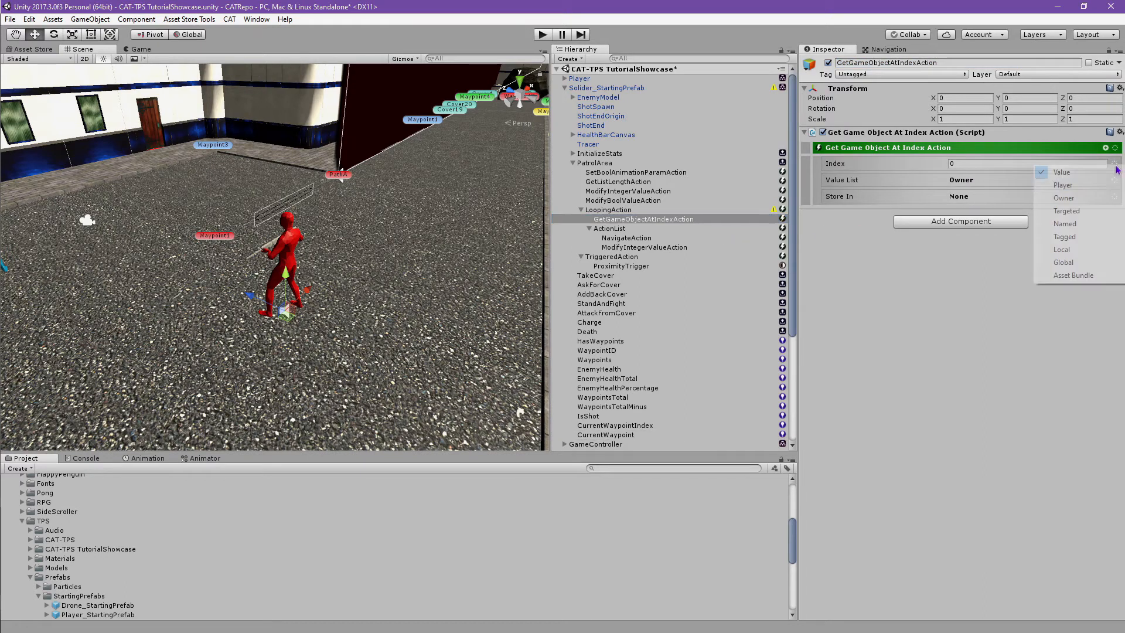
{"action": "left_click", "coordinate": [1064, 198]}
{"action": "left_click", "coordinate": [1069, 173]}
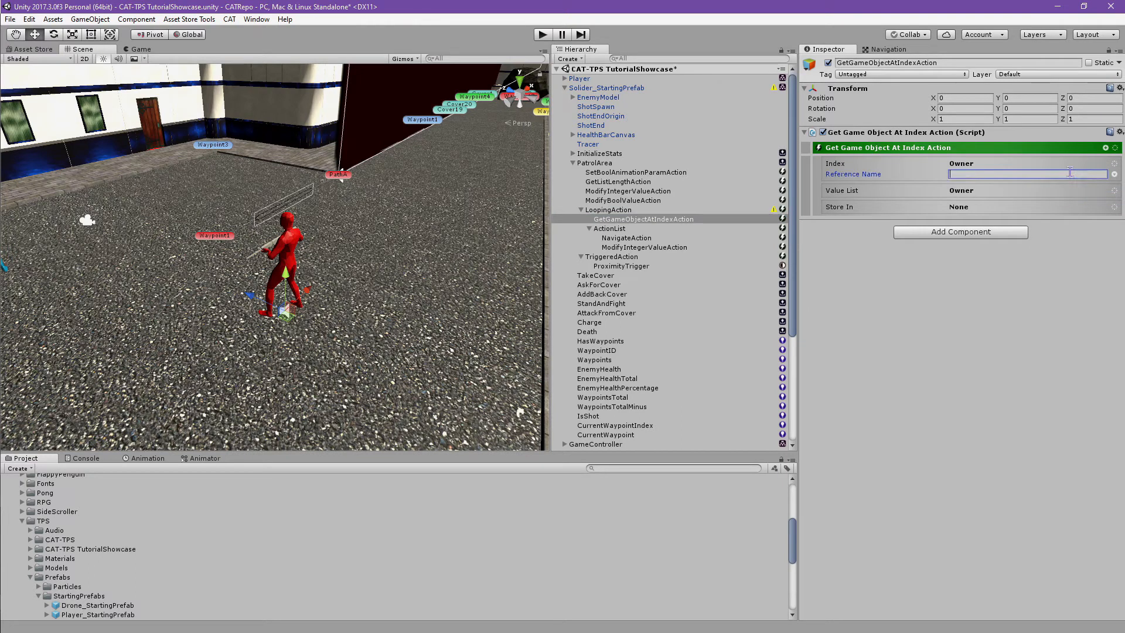
{"action": "type", "text": "CurrentWaypointIndex"}
{"action": "key", "text": "Return"}
- Give the Owner-based Value List of GetGameObjectAtIndexAction the reference name Waypoints
{"action": "left_click", "coordinate": [1114, 191]}
{"action": "mouse_move", "coordinate": [1094, 321]}
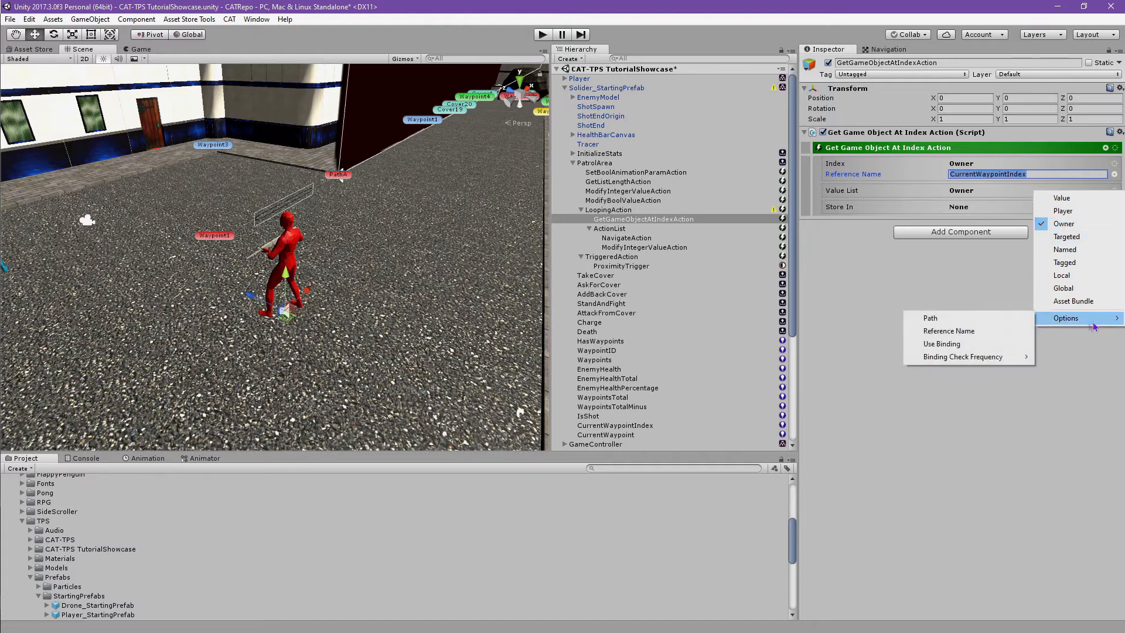
{"action": "left_click", "coordinate": [1025, 332]}
{"action": "left_click", "coordinate": [1040, 202]}
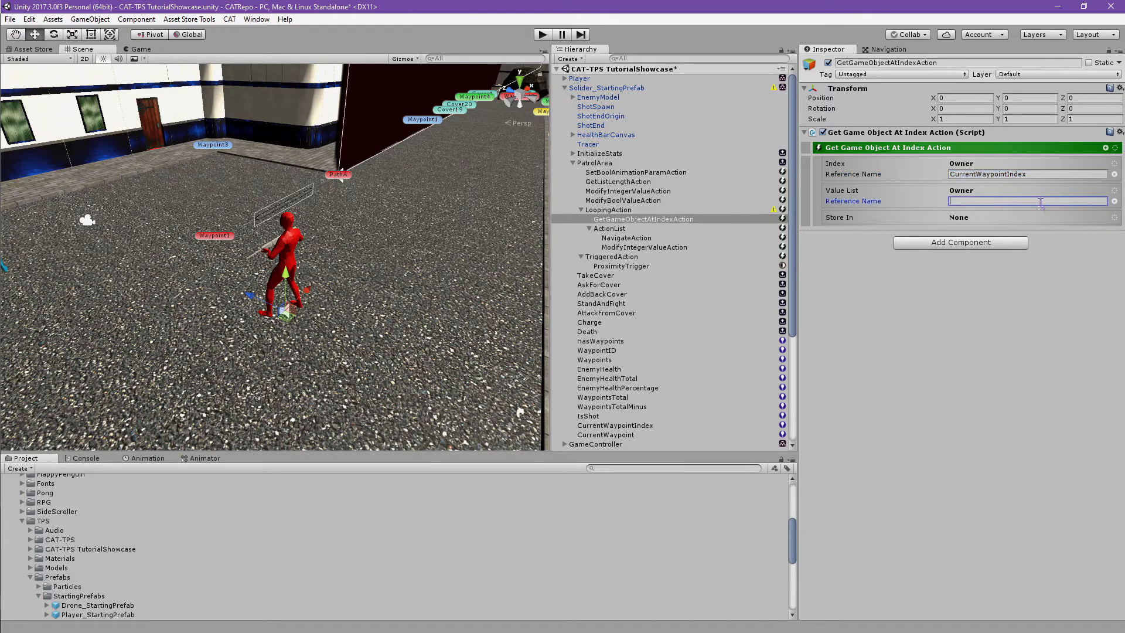
{"action": "type", "text": "Waypoints"}
{"action": "left_click", "coordinate": [1049, 289]}
- Set Store In of GetGameObjectAtIndexAction to Owner and reference the CurrentWaypoint value
{"action": "left_click", "coordinate": [1114, 218]}
{"action": "left_click", "coordinate": [1043, 238]}
{"action": "left_click", "coordinate": [1069, 229]}
{"action": "type", "text": "CurrentWa"}
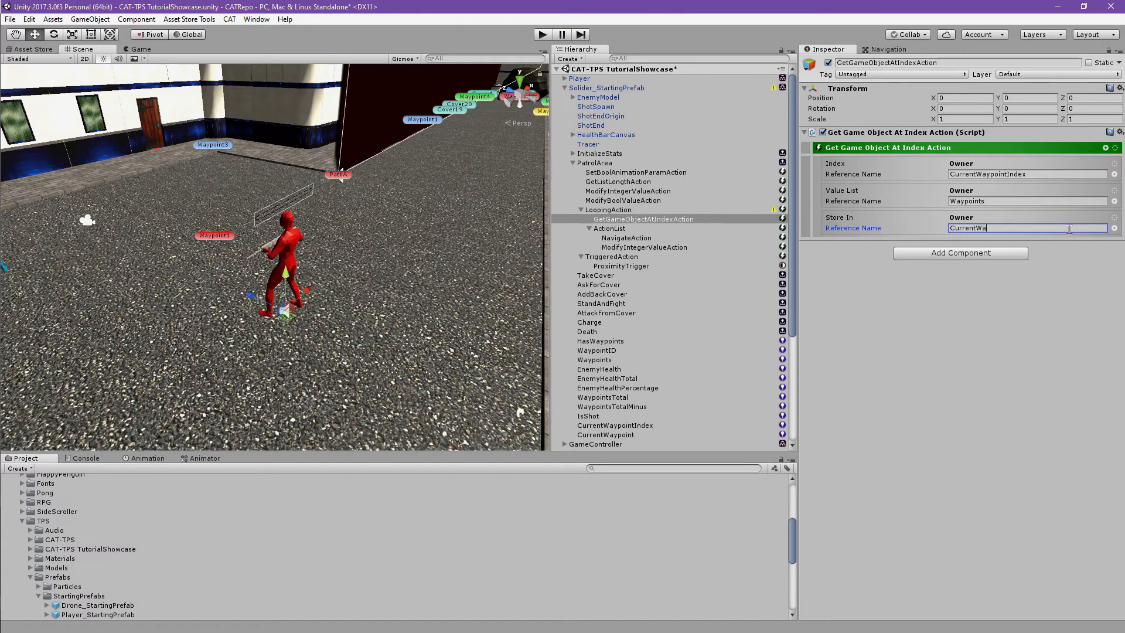
{"action": "key", "text": "ctrl+a"}
- Reset the transform of the ActionList inside the LoopingAction and set its Run Type to Parallel
{"action": "left_click", "coordinate": [712, 226]}
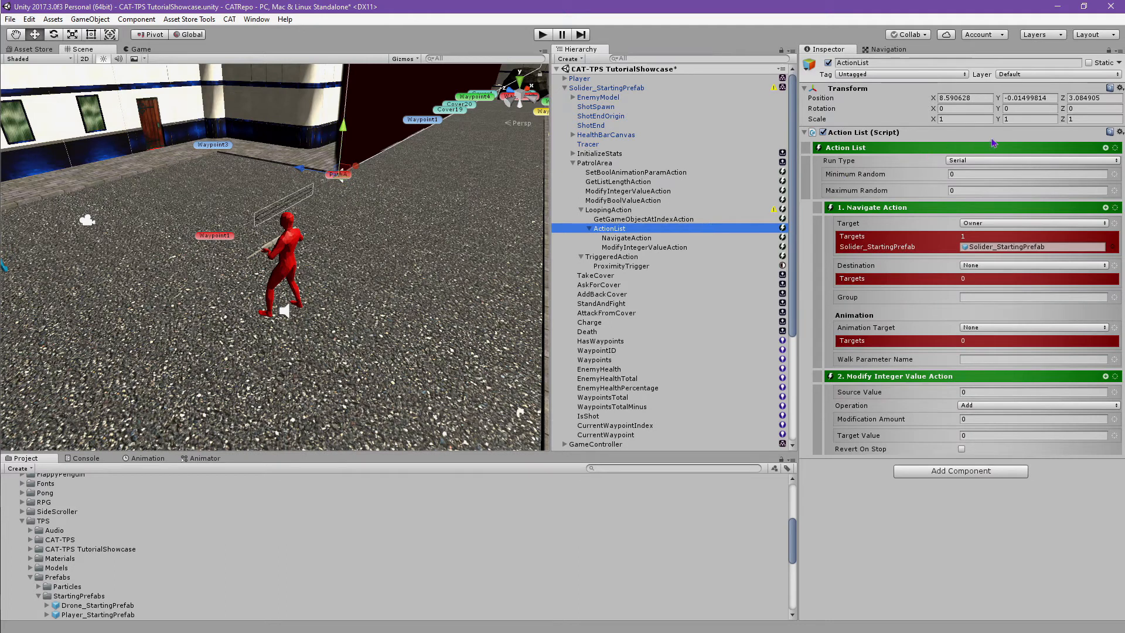
{"action": "left_click", "coordinate": [1119, 88]}
{"action": "left_click", "coordinate": [1019, 100]}
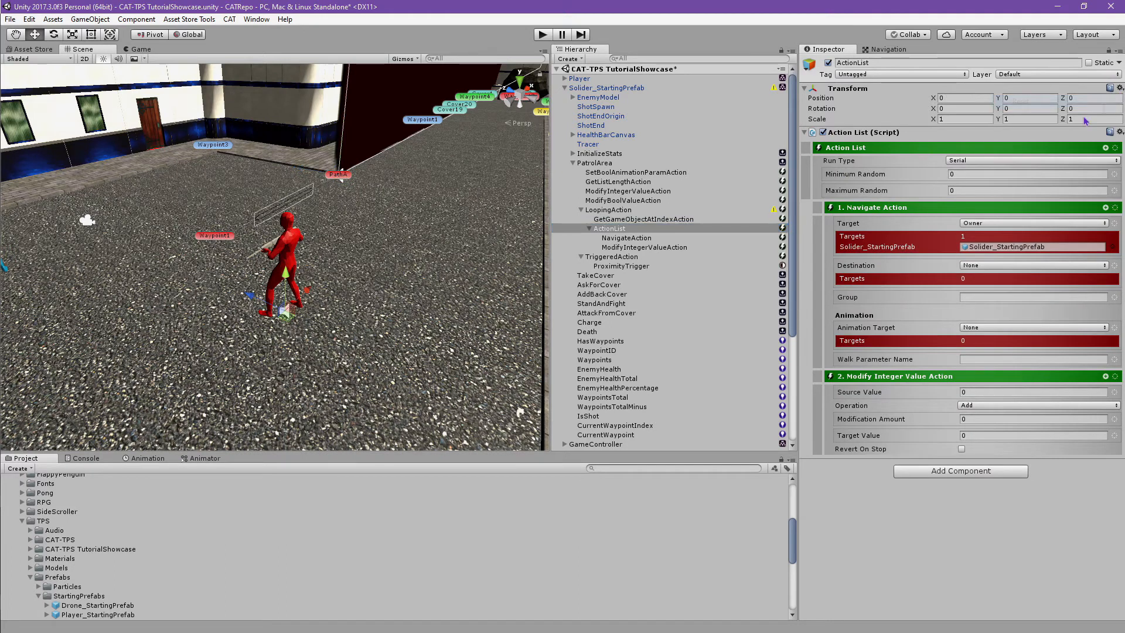
{"action": "left_click", "coordinate": [1104, 162]}
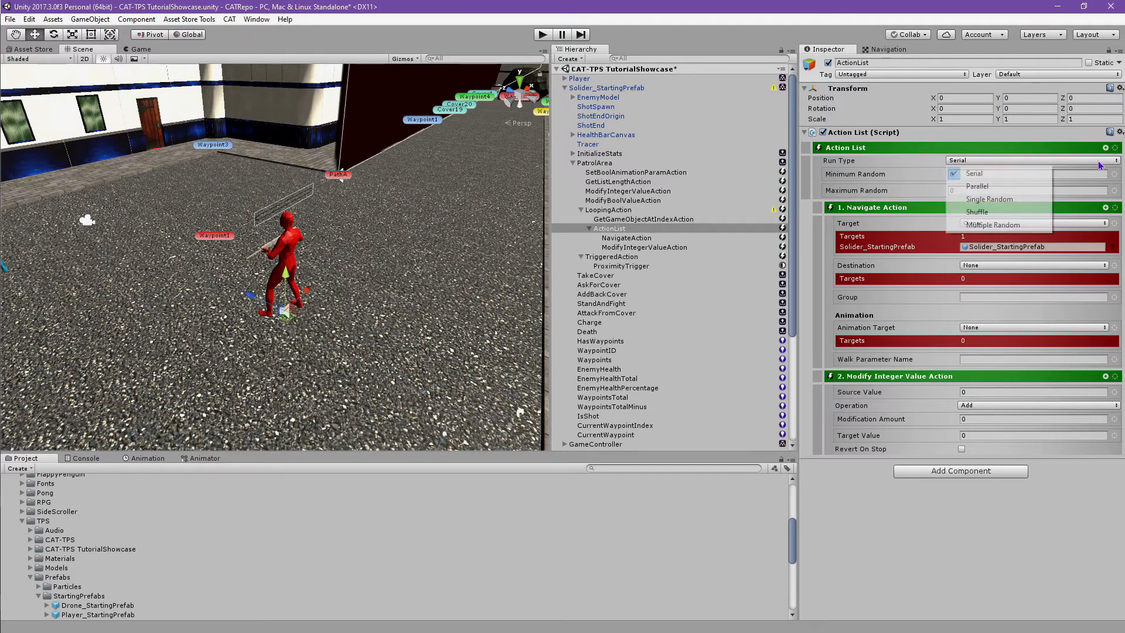
{"action": "left_click", "coordinate": [997, 188]}
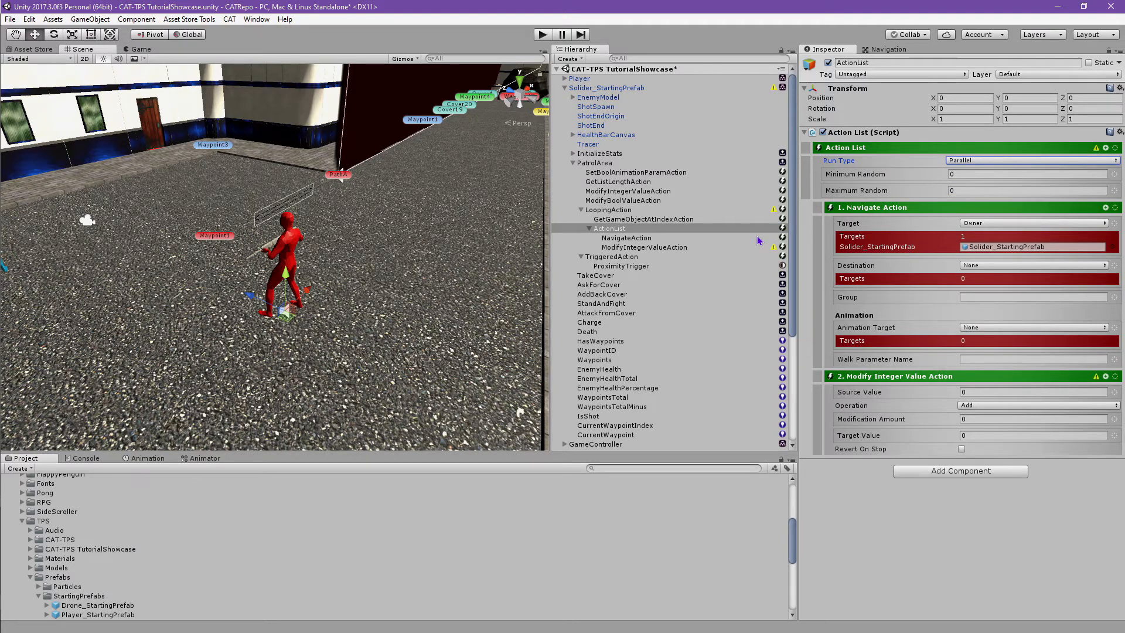
- Set the Navigate Action's Destination to Owner with the reference name CurrentWaypoint
{"action": "left_click", "coordinate": [1065, 266]}
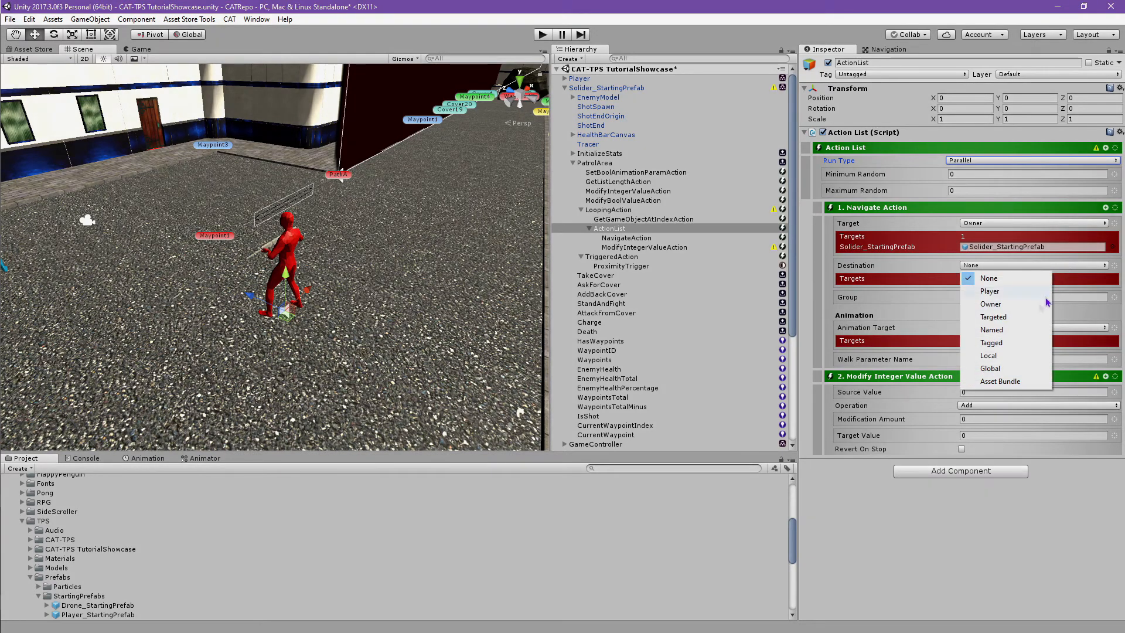
{"action": "left_click", "coordinate": [1002, 287]}
{"action": "left_click", "coordinate": [1116, 268]}
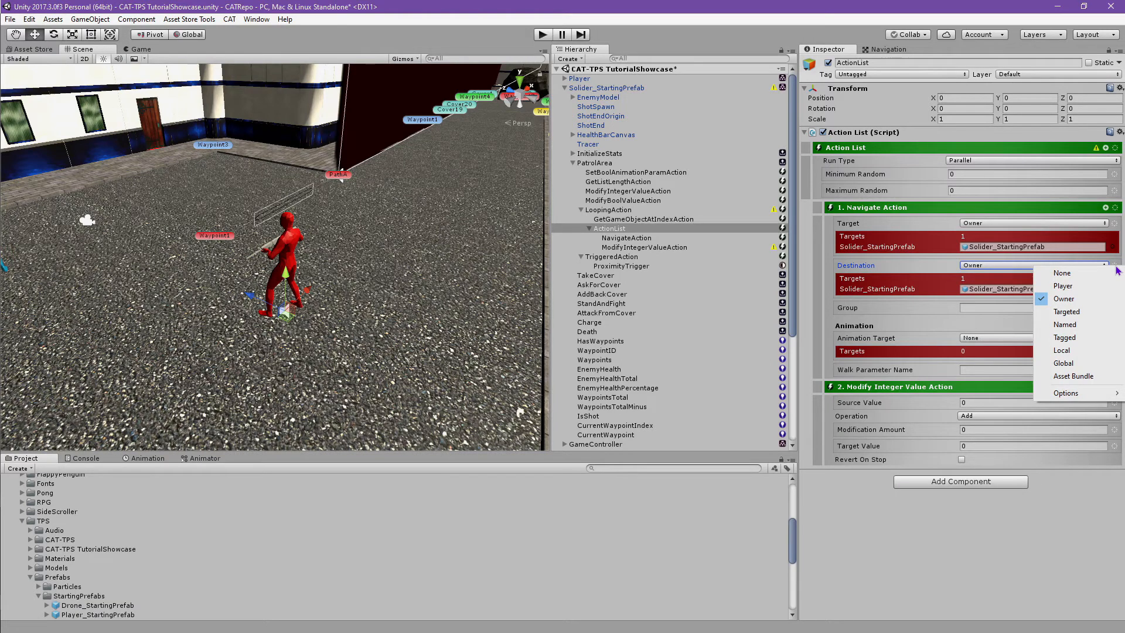
{"action": "mouse_move", "coordinate": [1081, 401]}
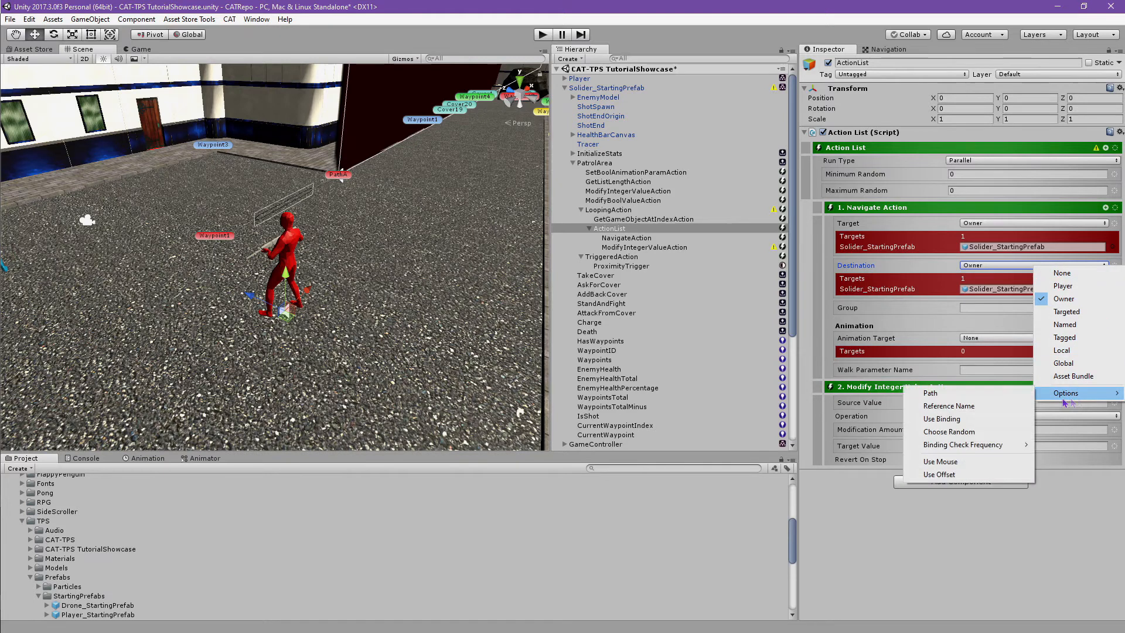
{"action": "left_click", "coordinate": [1001, 410]}
{"action": "left_click", "coordinate": [1027, 276]}
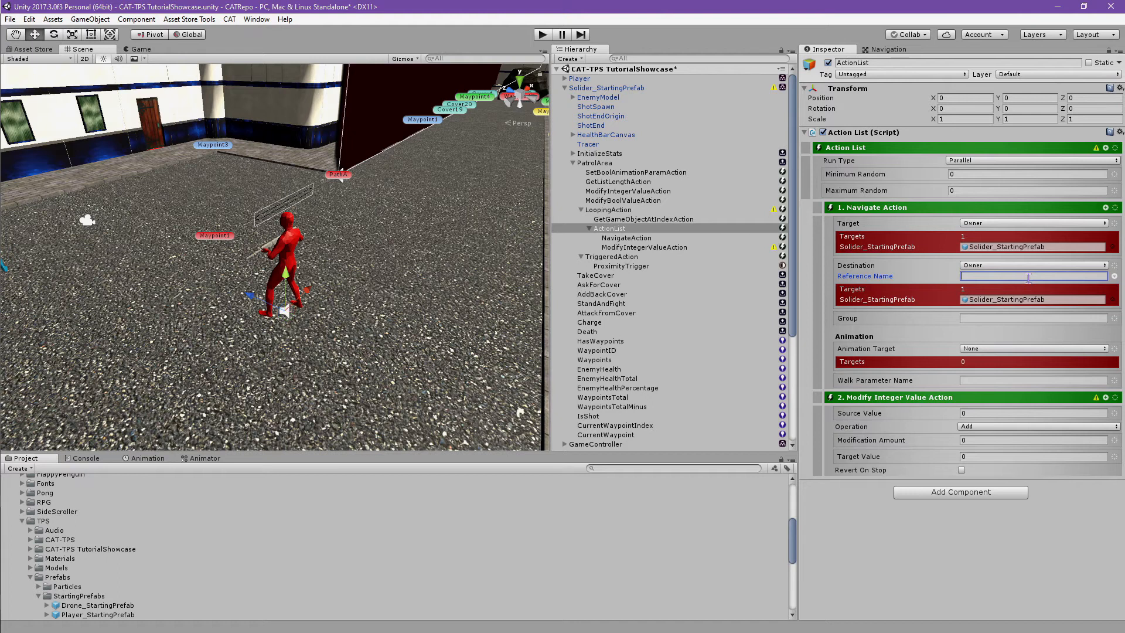
{"action": "type", "text": "Current"}
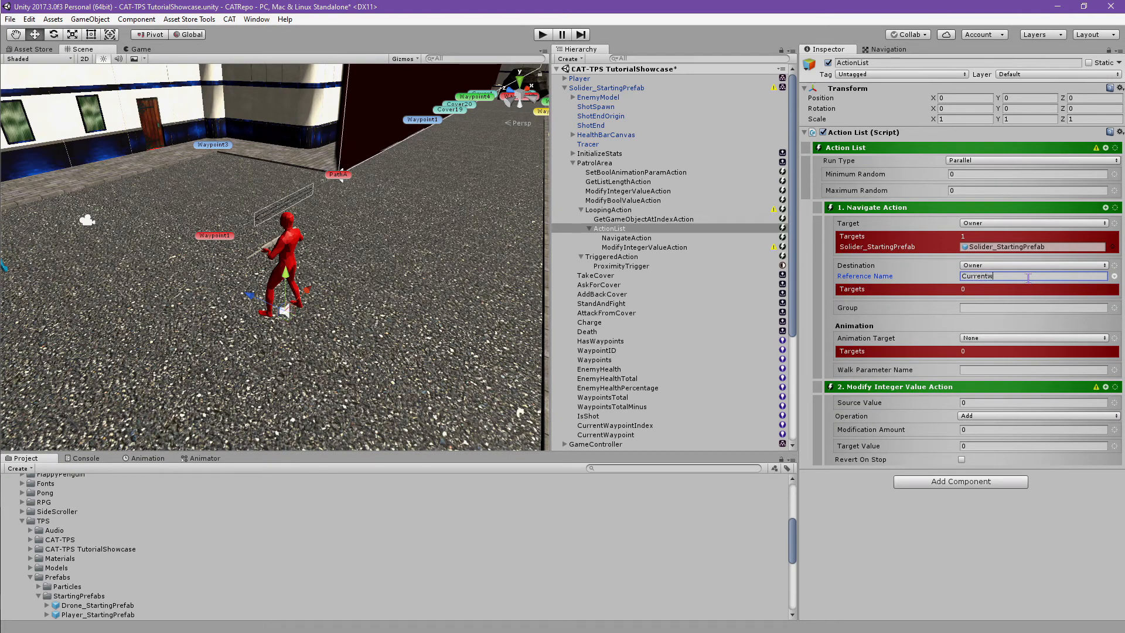
{"action": "type", "text": "Waypoint"}
{"action": "key", "text": "Return"}
- Set the Navigate Action's Animation Target to Owner with the path EnemyModel
{"action": "left_click", "coordinate": [1101, 338]}
{"action": "left_click", "coordinate": [1052, 375]}
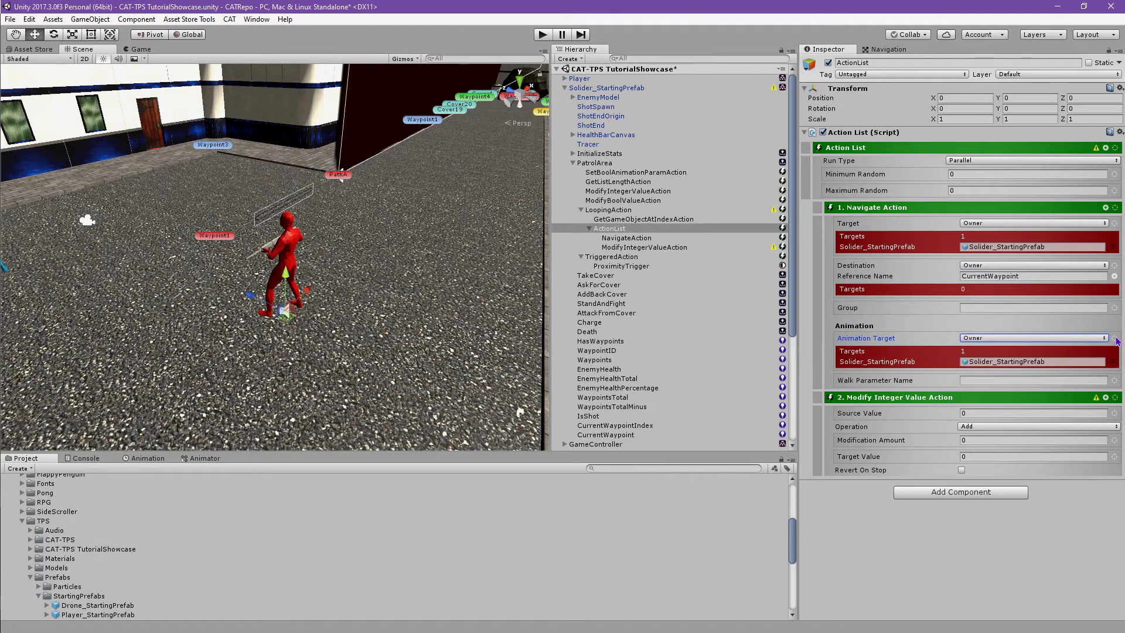
{"action": "left_click", "coordinate": [1115, 339]}
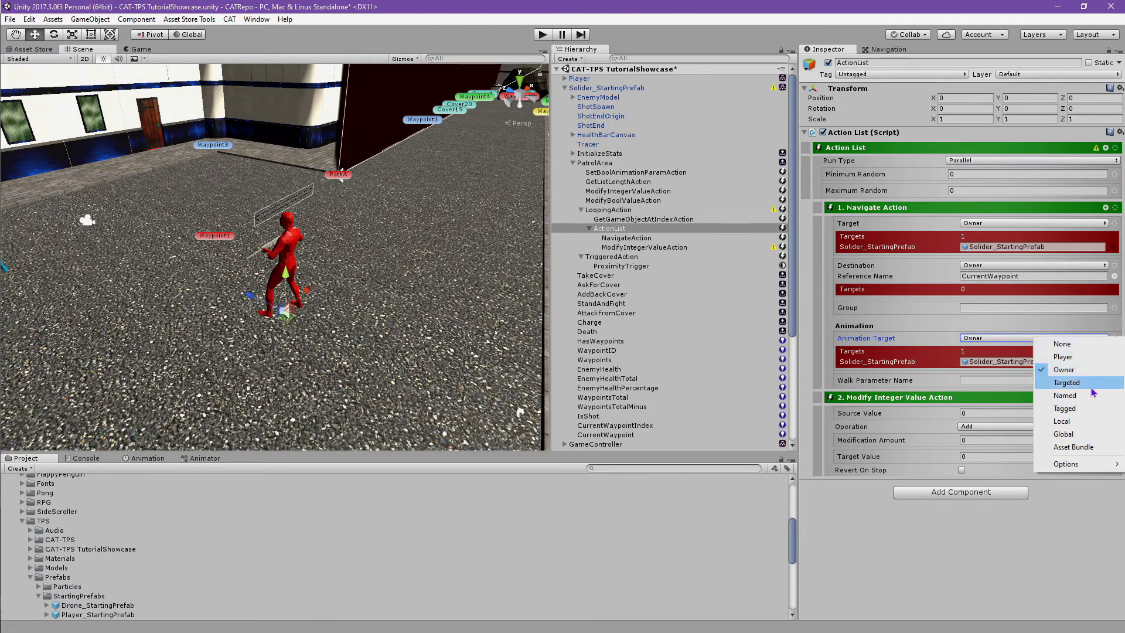
{"action": "mouse_move", "coordinate": [1073, 469]}
{"action": "left_click", "coordinate": [966, 464]}
{"action": "left_click", "coordinate": [1021, 347]}
{"action": "type", "text": "E"}
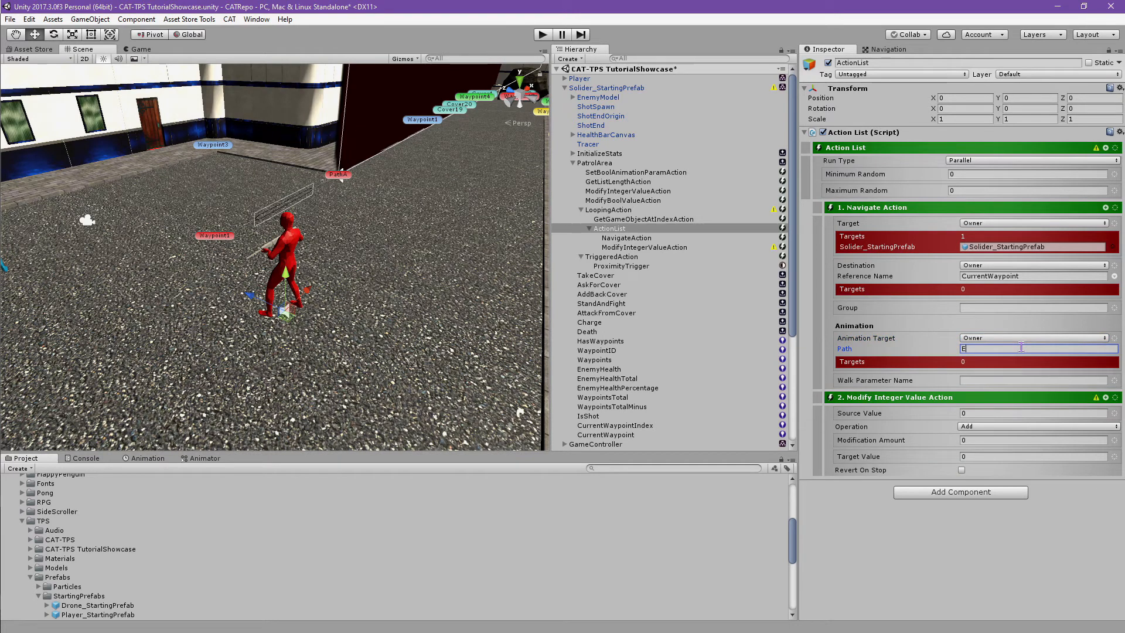
{"action": "type", "text": "nemyModel"}
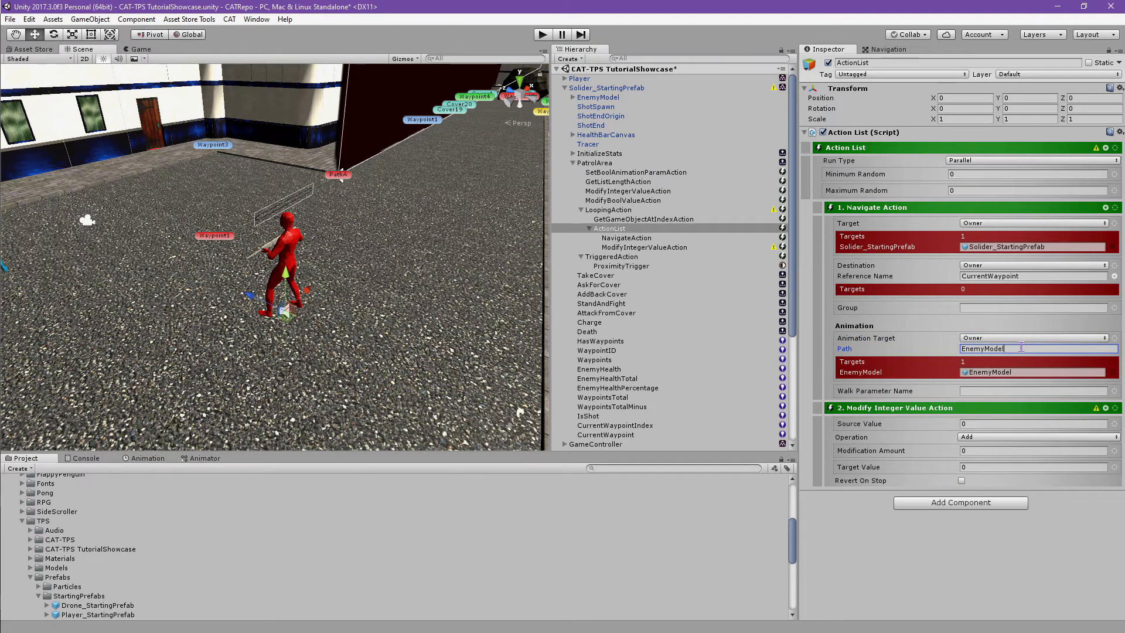
- Set the Navigate Action's Walk Parameter Name to Moving
{"action": "left_click", "coordinate": [986, 389]}
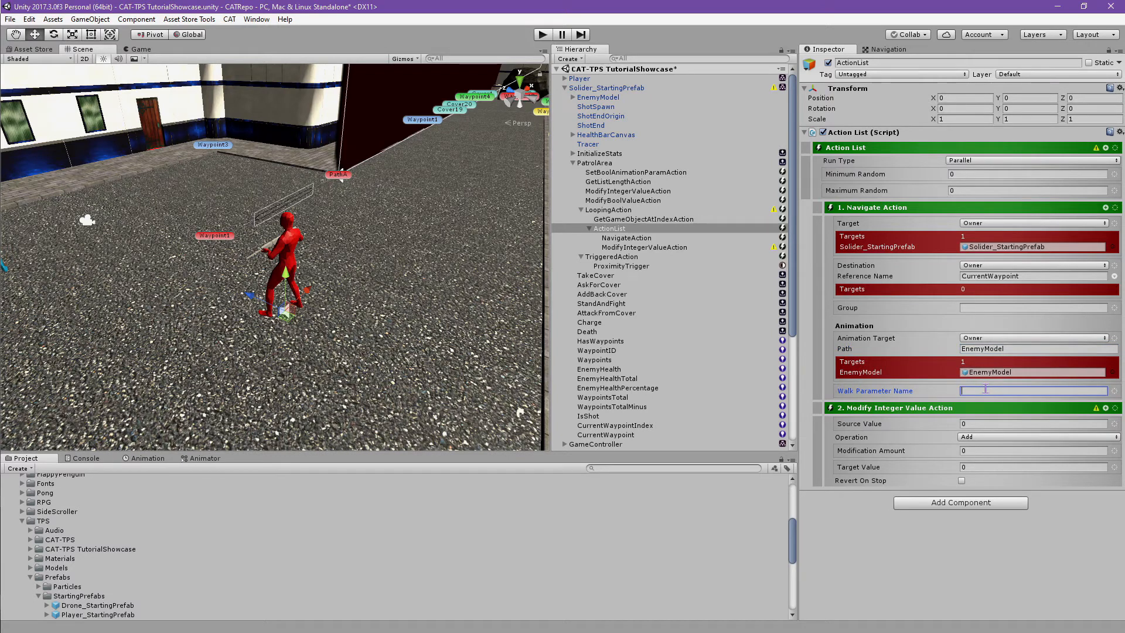
{"action": "type", "text": "Moving"}
{"action": "key", "text": "Return"}
- Set the Modify Integer Value Action's Source Value to Owner with reference name CurrentWaypointIndex, and its Modification Amount to 1
{"action": "left_click", "coordinate": [1116, 424]}
{"action": "left_click", "coordinate": [1075, 457]}
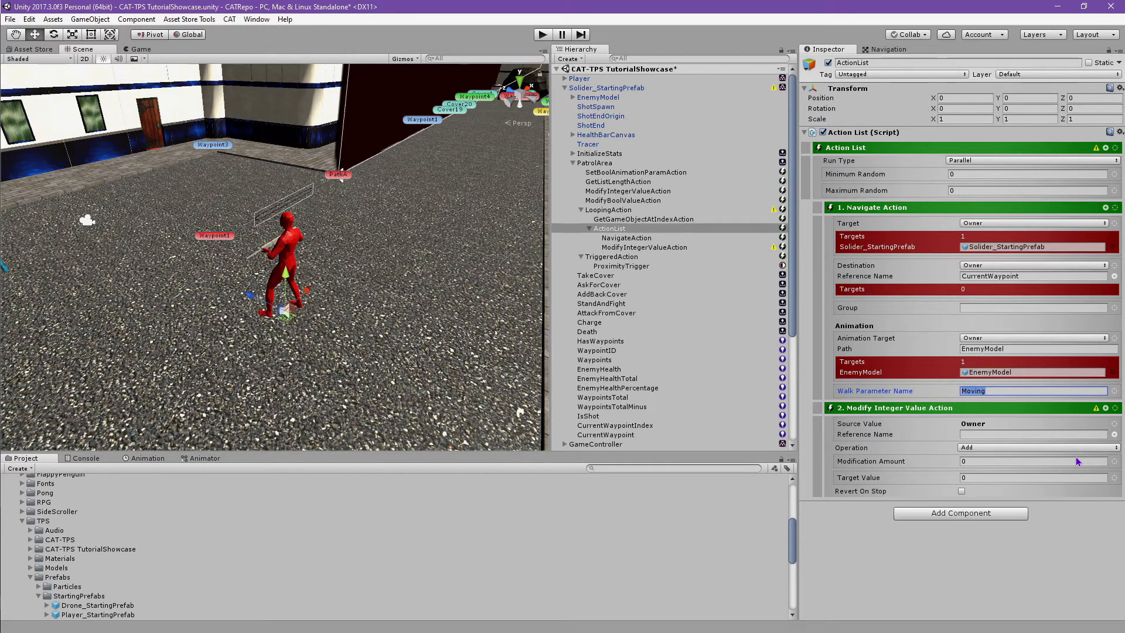
{"action": "left_click", "coordinate": [1070, 434]}
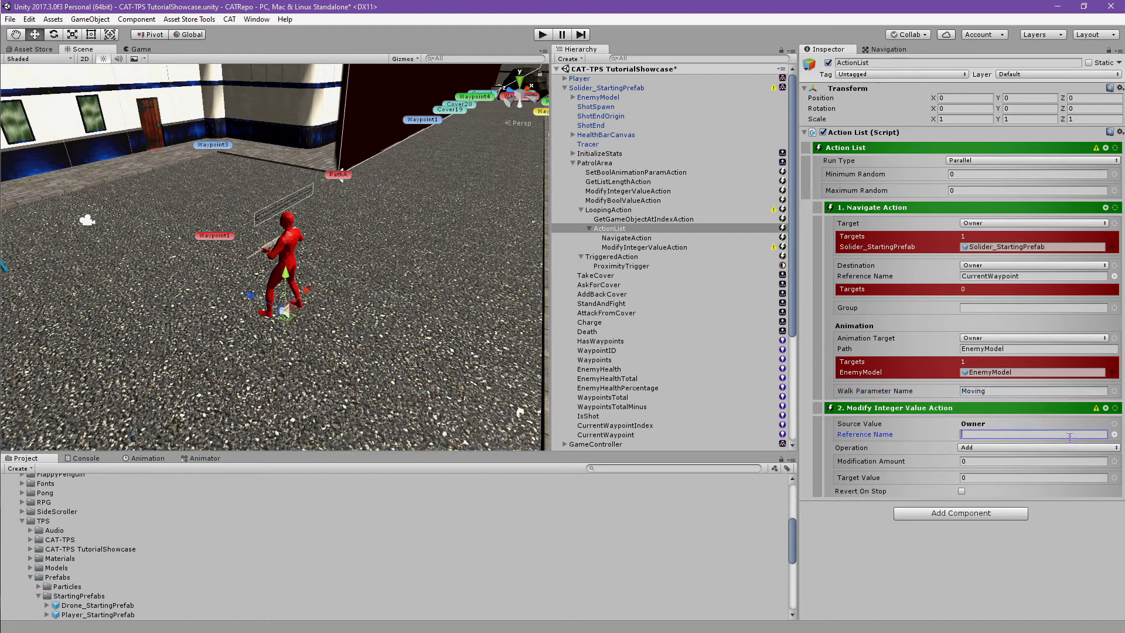
{"action": "type", "text": "CurrentWaypointIndex"}
{"action": "key", "text": "Return"}
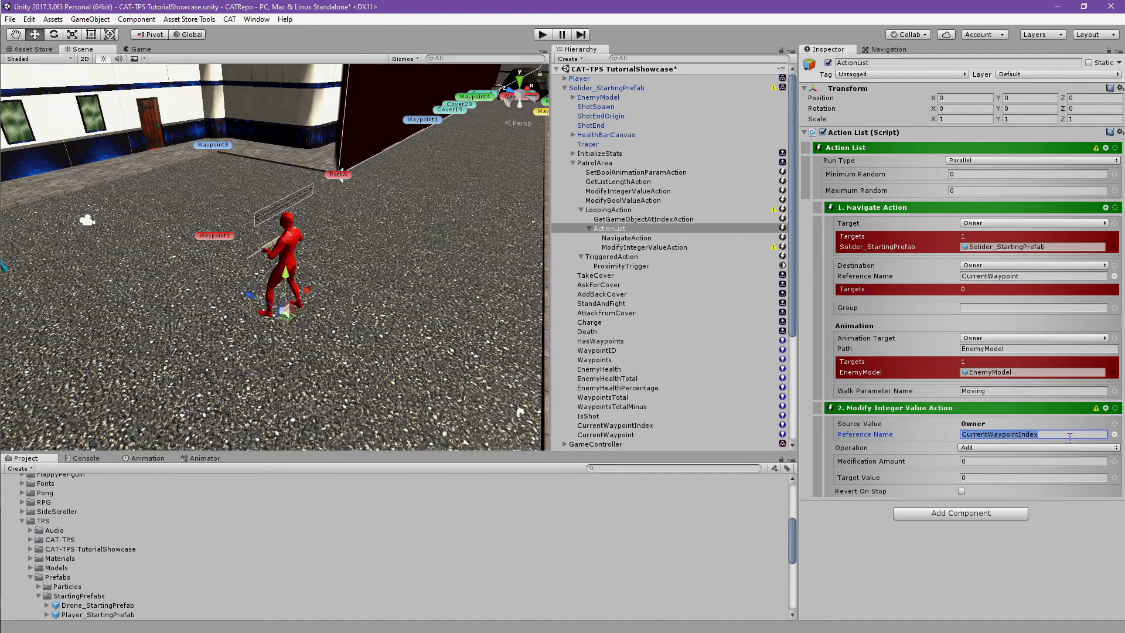
{"action": "left_click", "coordinate": [1051, 463]}
{"action": "type", "text": "1"}
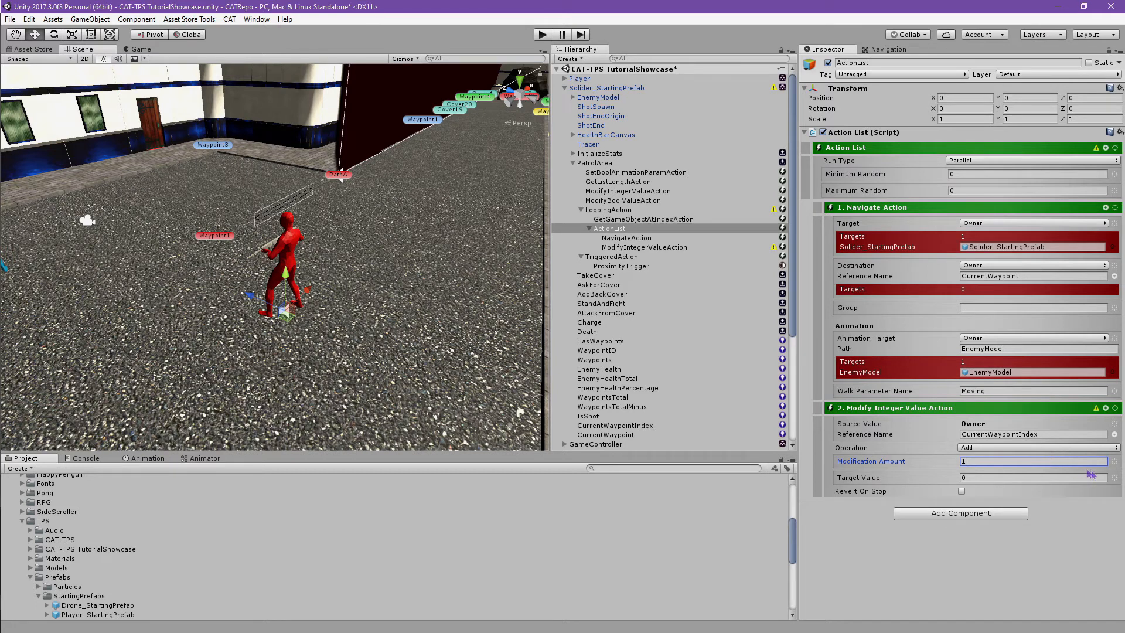
- Set the Modify Integer Value Action's Target Value to Owner with the reference name CurrentWaypointIndex
{"action": "left_click", "coordinate": [1114, 477]}
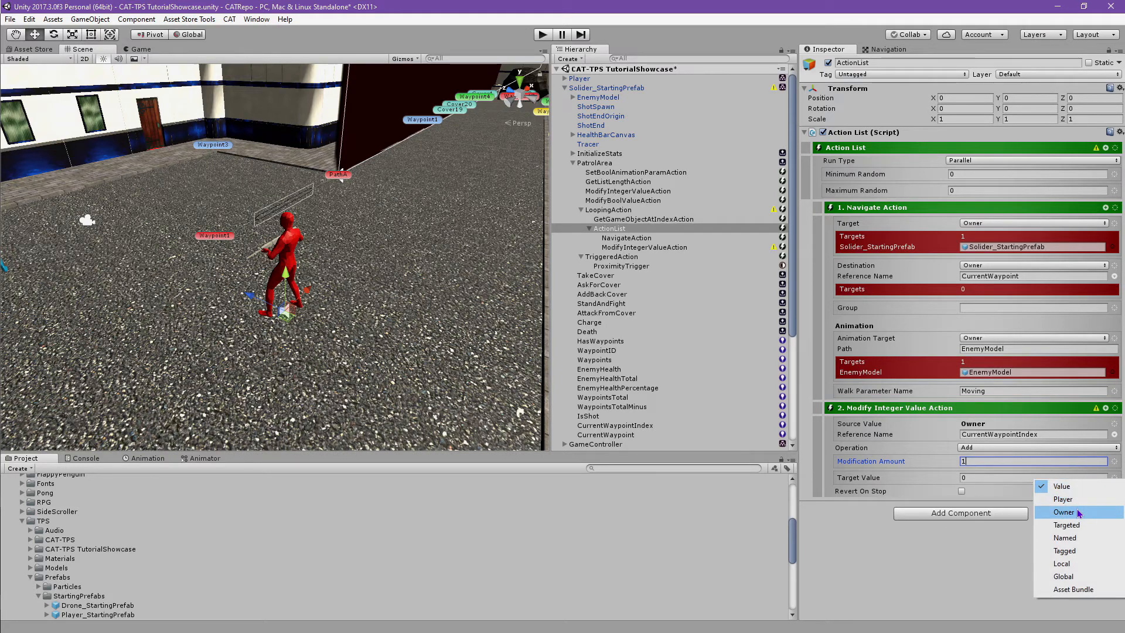
{"action": "left_click", "coordinate": [1064, 512]}
{"action": "left_click", "coordinate": [1057, 488]}
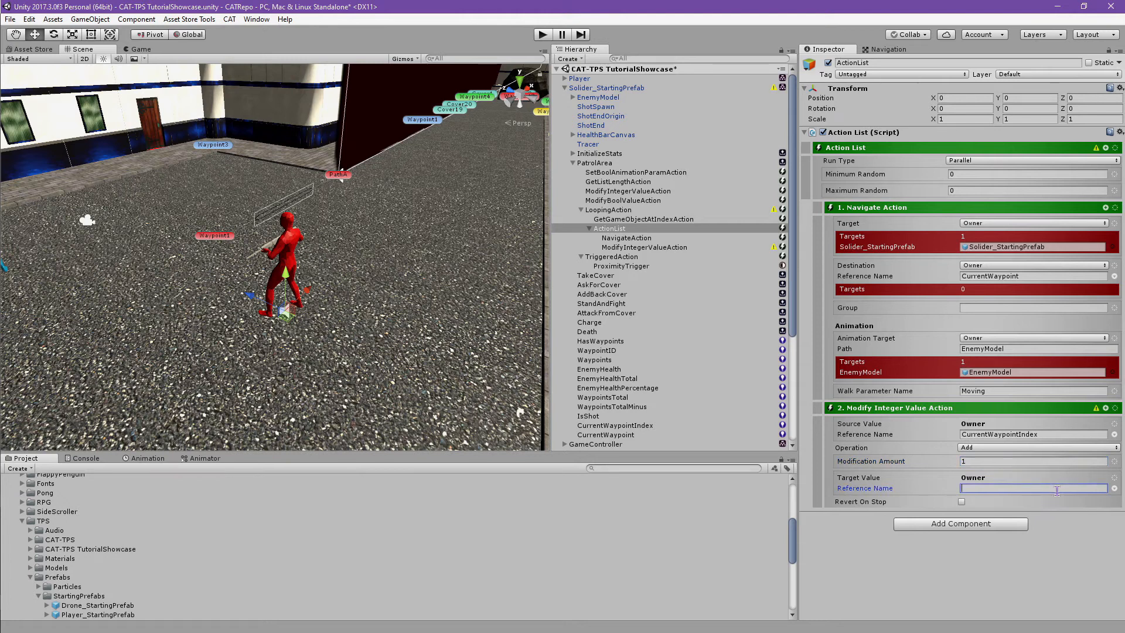
{"action": "type", "text": "CurrentWaypointIndex"}
{"action": "key", "text": "Return"}
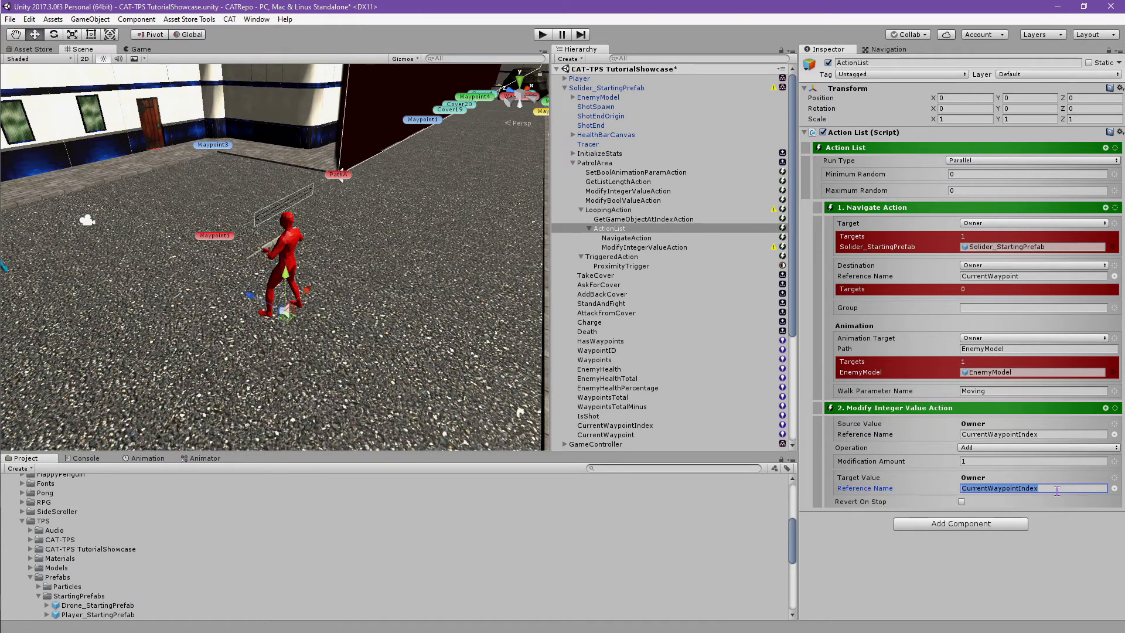
{"action": "left_click", "coordinate": [858, 346]}
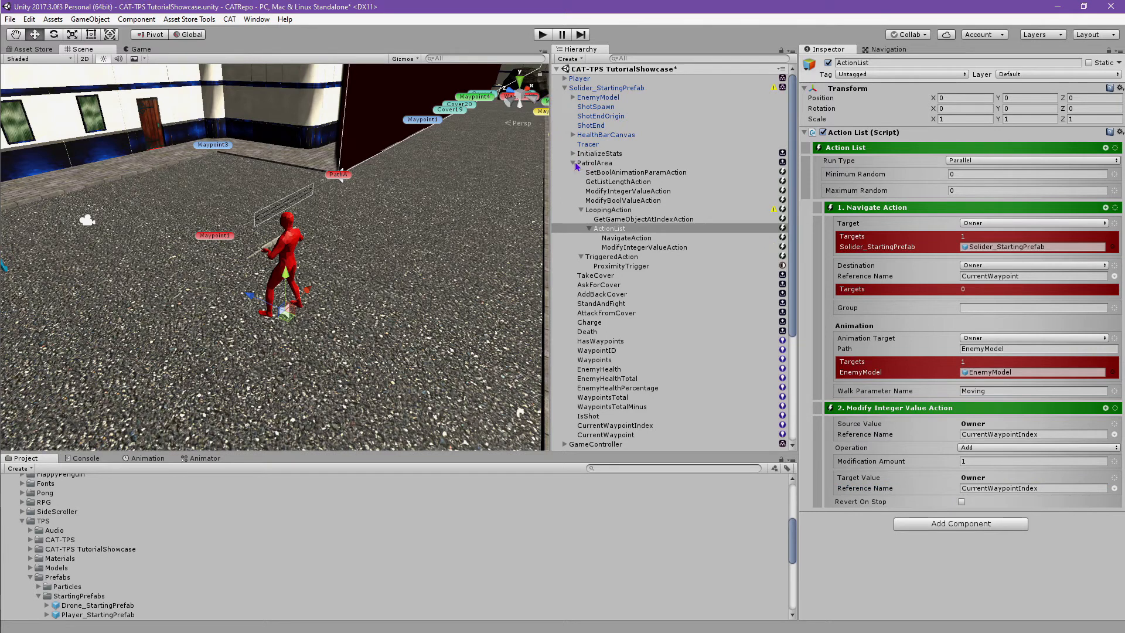
- Add two Value Changed triggers as children of the state machine on Solider_StartingPrefab
{"action": "left_click", "coordinate": [595, 87]}
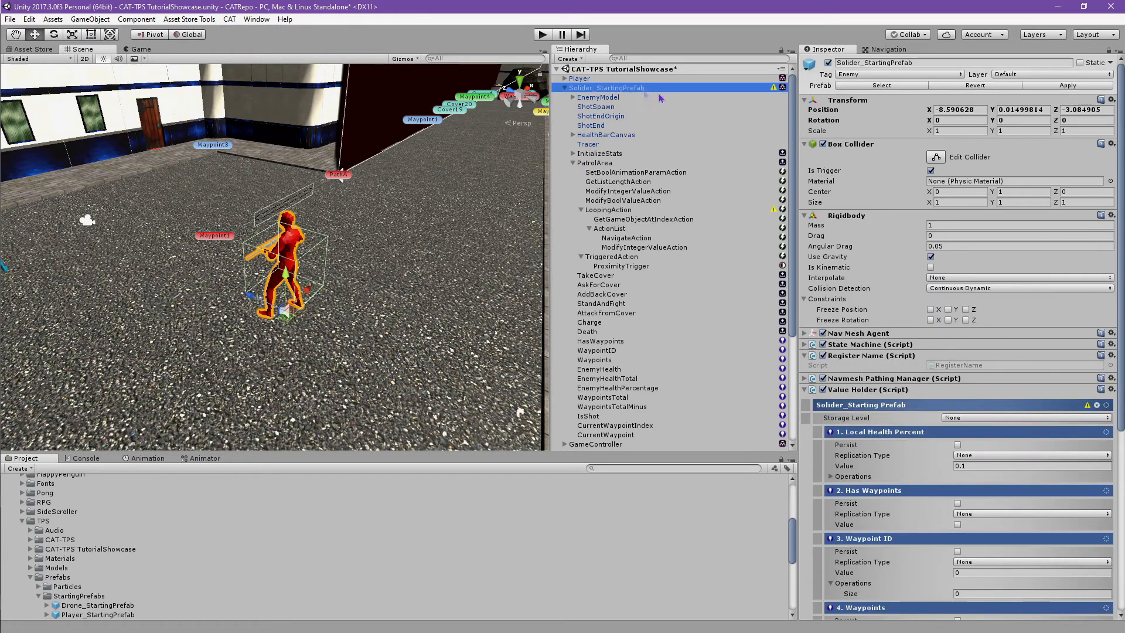
{"action": "left_click", "coordinate": [805, 345]}
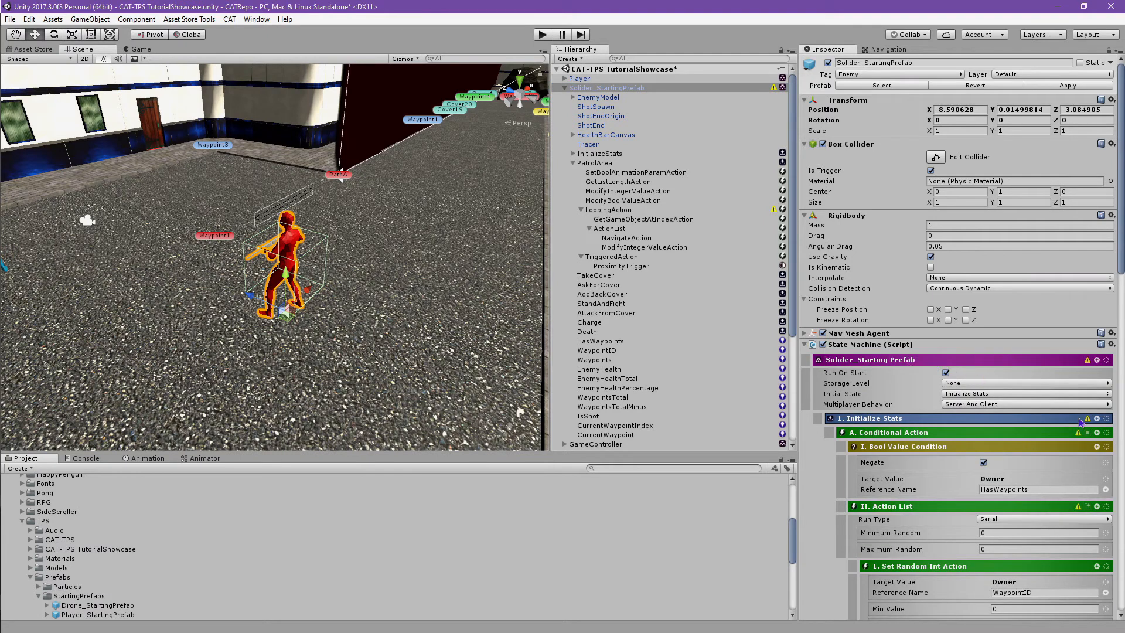
{"action": "left_click", "coordinate": [1096, 360]}
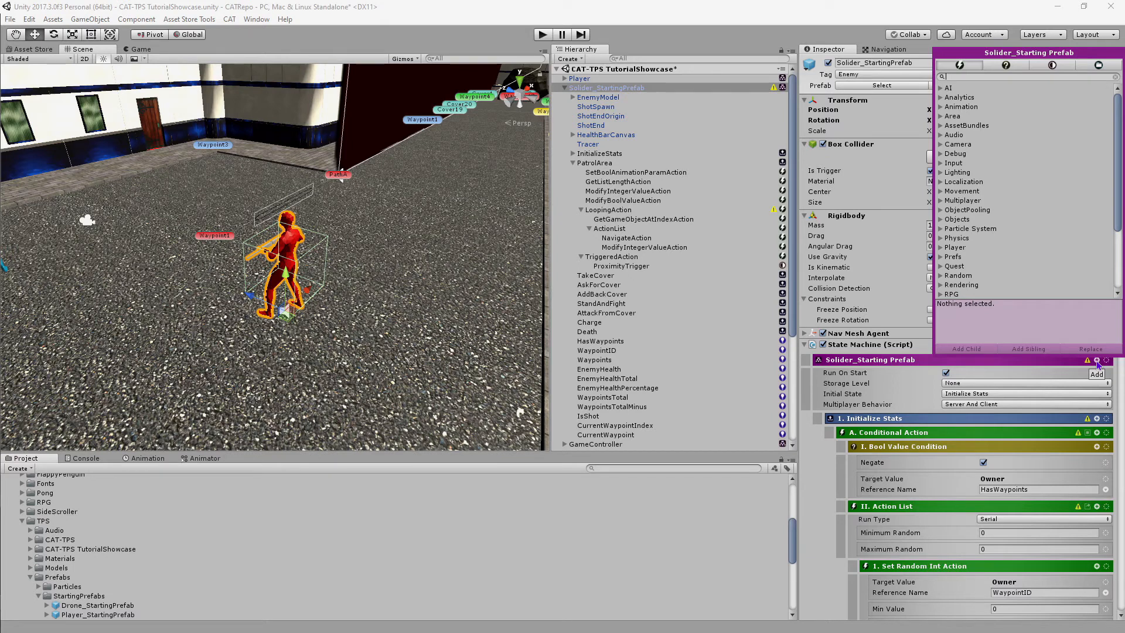
{"action": "left_click", "coordinate": [1039, 67]}
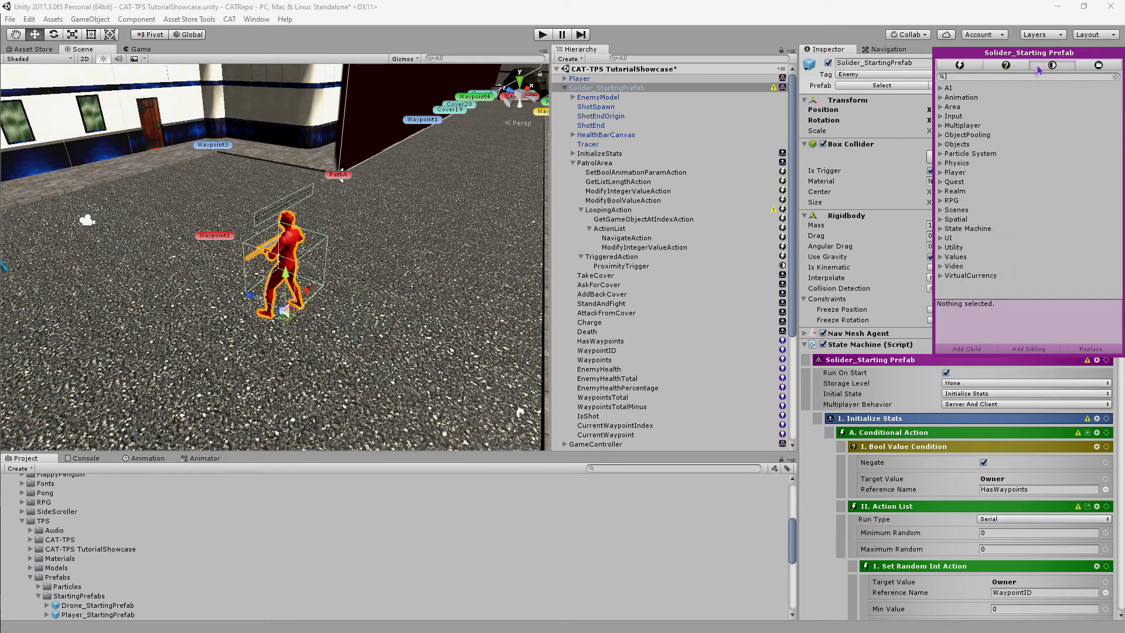
{"action": "type", "text": "Value"}
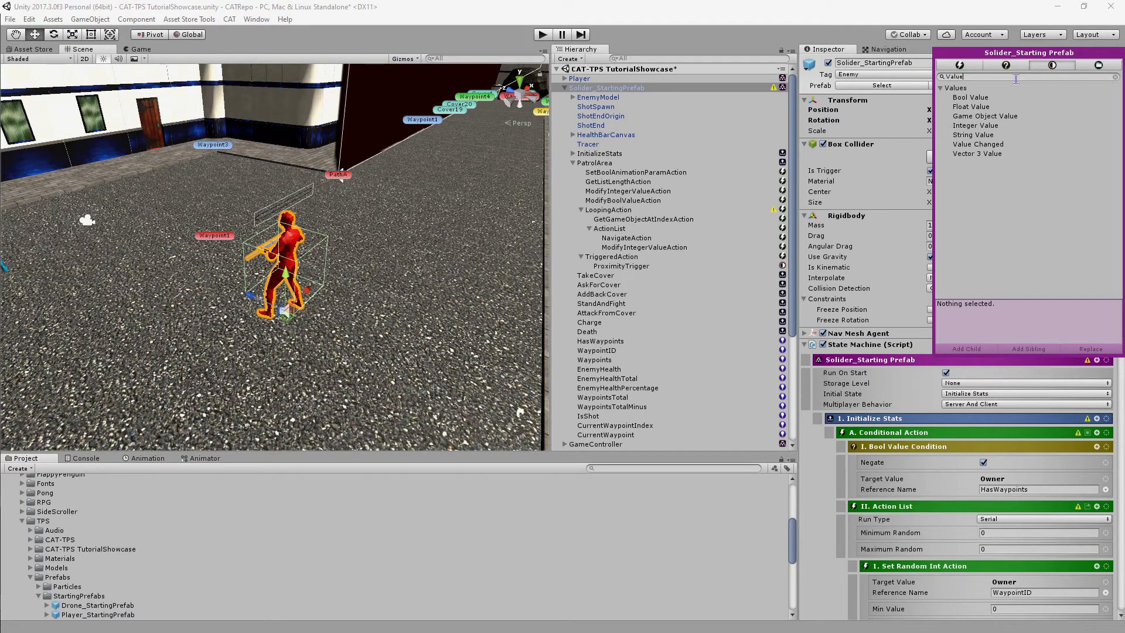
{"action": "left_click", "coordinate": [985, 147]}
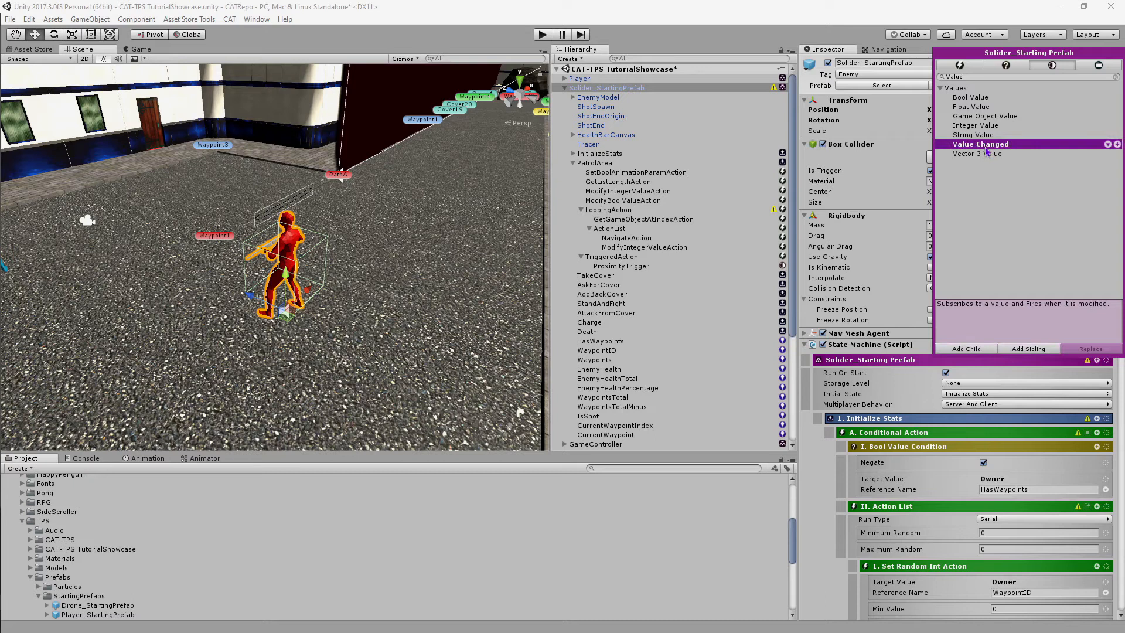
{"action": "left_click", "coordinate": [972, 349]}
{"action": "left_click", "coordinate": [971, 349]}
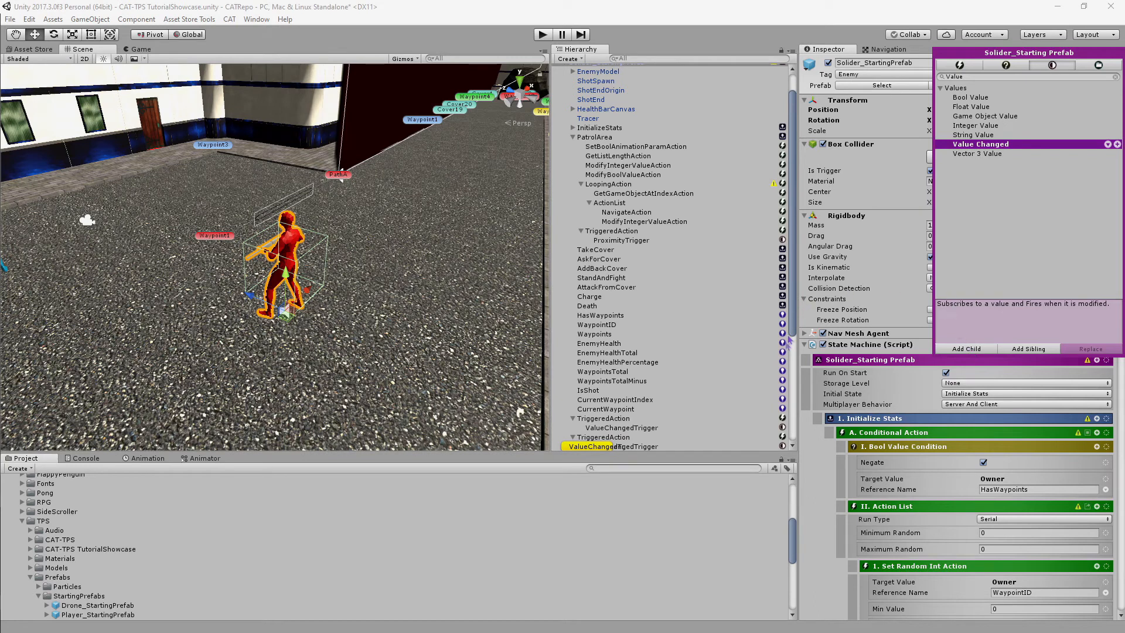
- Move both new TriggeredAction objects above InitializeStats in the soldier's hierarchy
{"action": "left_click", "coordinate": [599, 440]}
{"action": "left_click", "coordinate": [602, 437]}
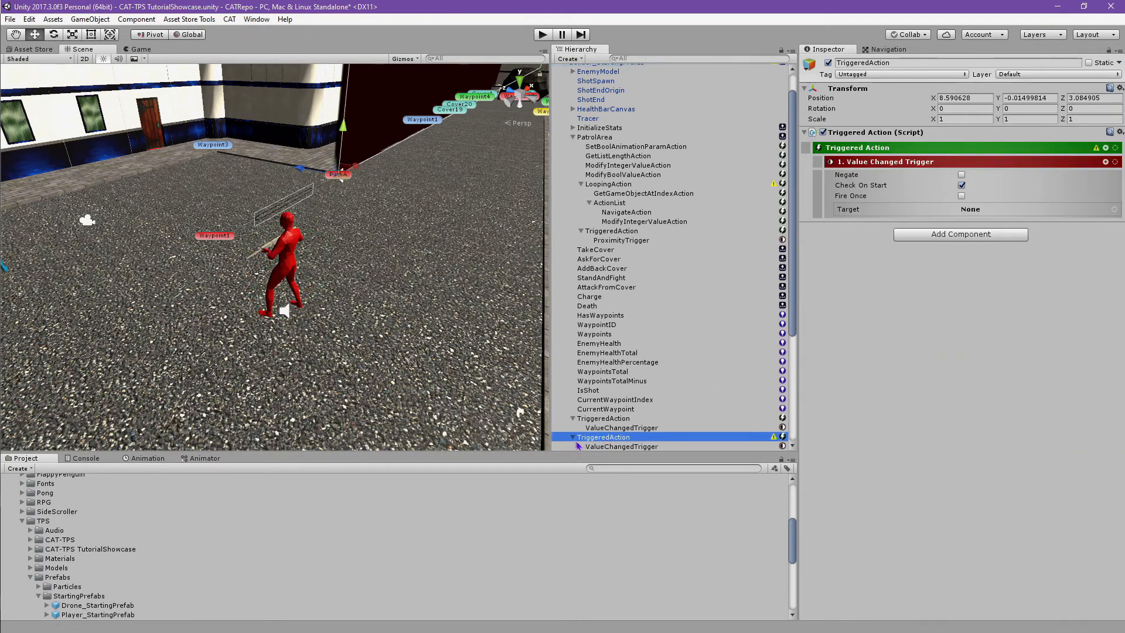
{"action": "key", "text": "Left"}
{"action": "left_click_drag", "start_coordinate": [608, 442], "coordinate": [640, 124]}
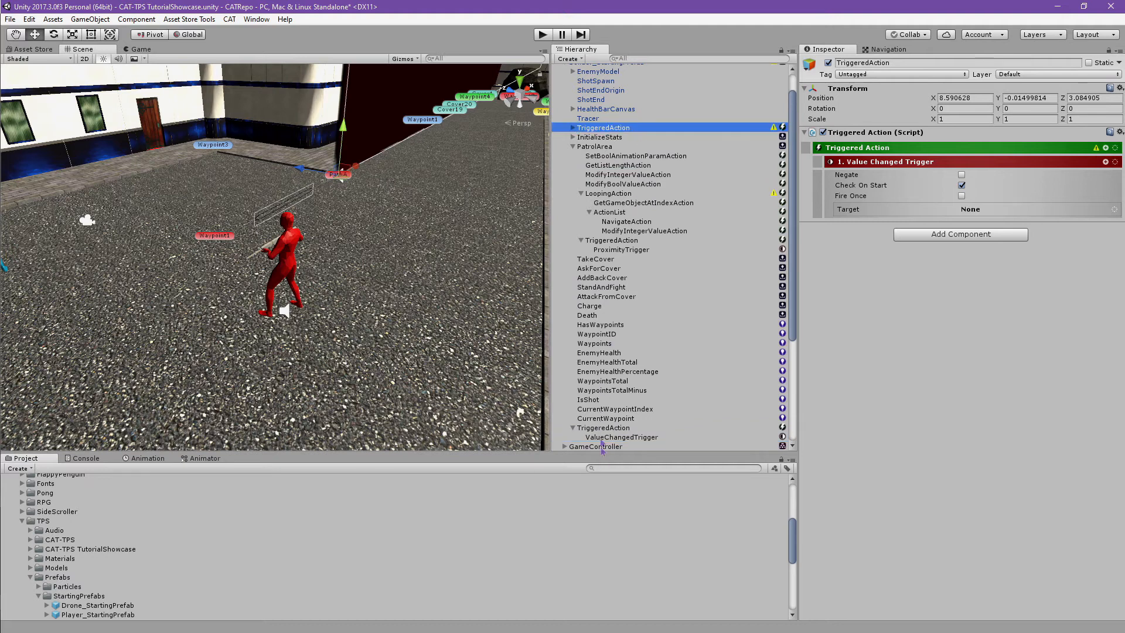
{"action": "left_click_drag", "start_coordinate": [603, 429], "coordinate": [640, 127]}
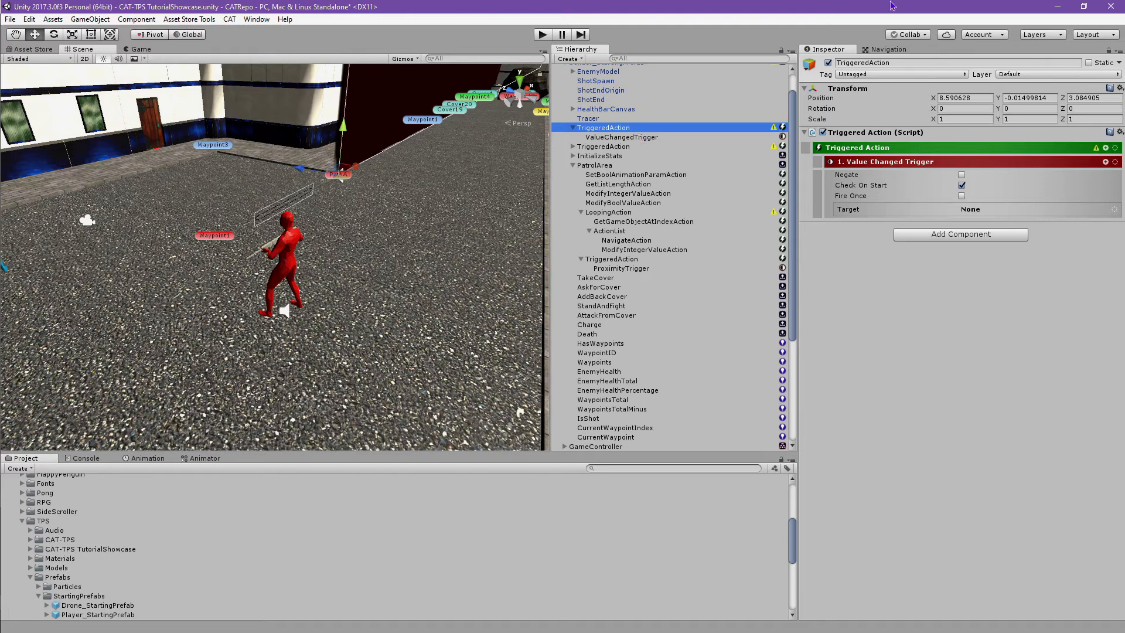
- Reset the transform of the first TriggeredAction under Tracer and rename it ResetWaypointIndex
{"action": "left_click", "coordinate": [1119, 88]}
{"action": "left_click", "coordinate": [1116, 104]}
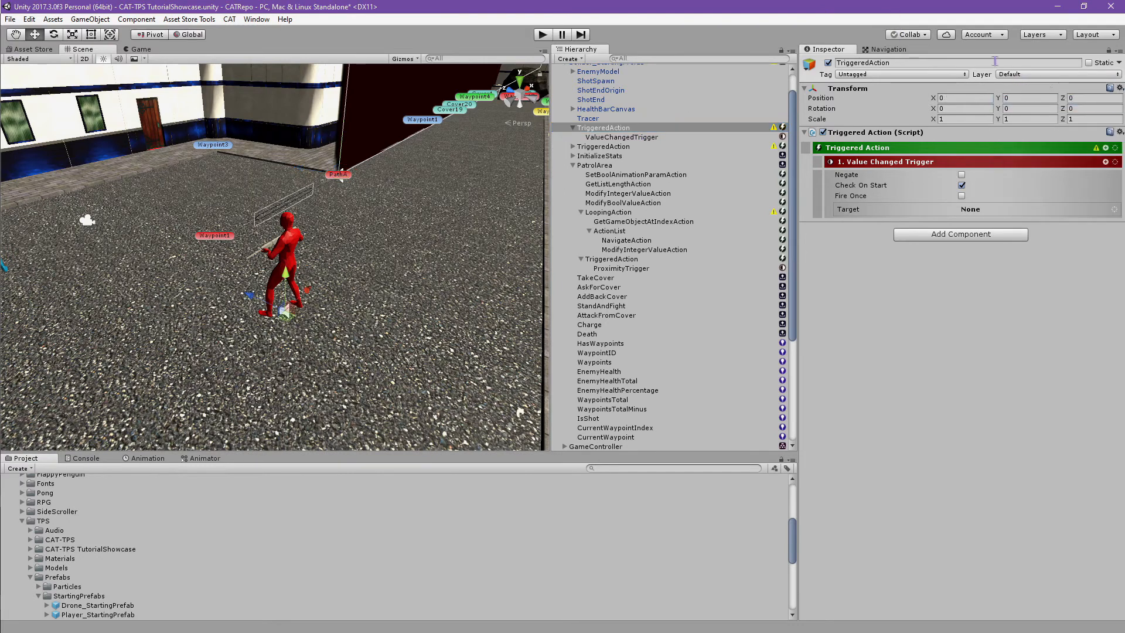
{"action": "left_click", "coordinate": [994, 62]}
{"action": "type", "text": "Re"}
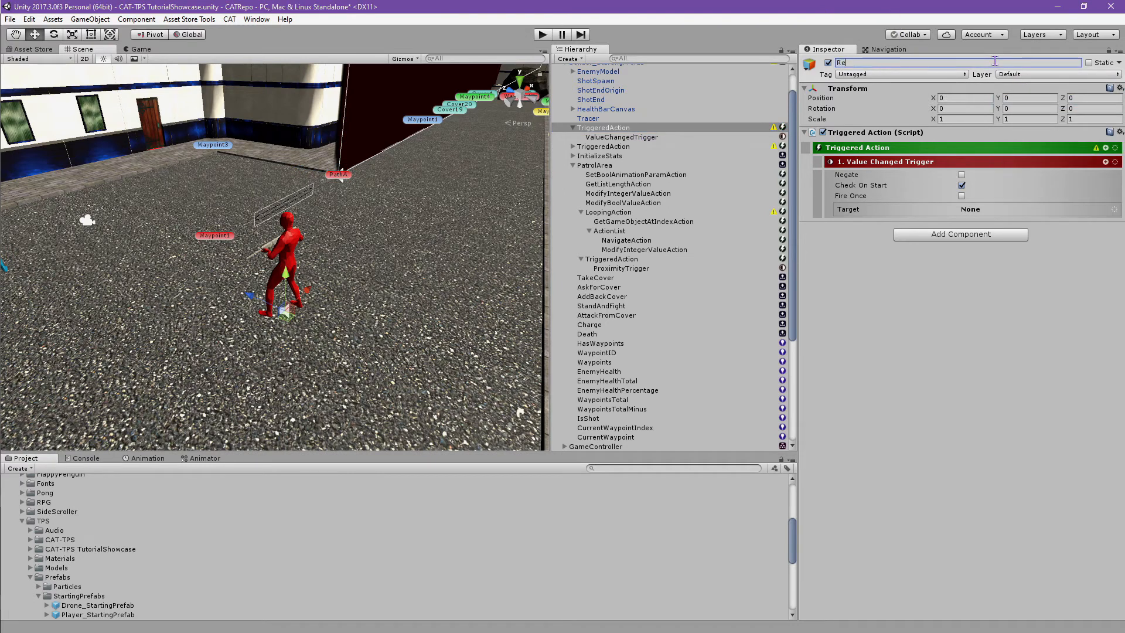
{"action": "type", "text": "setWaypointIndex"}
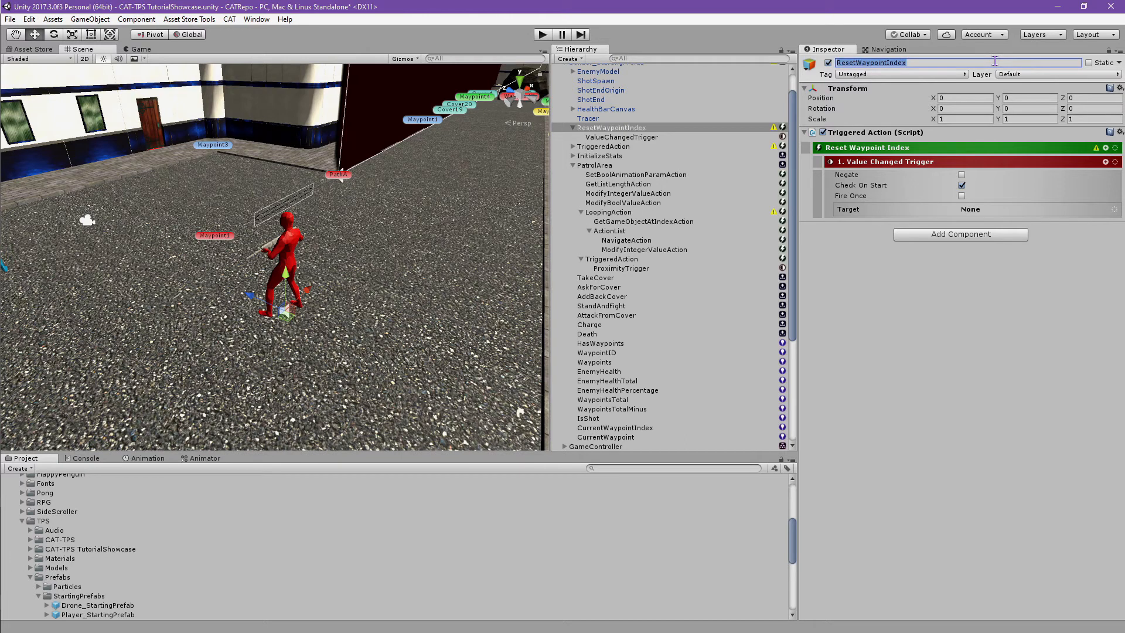
- Reset the transform of the TriggeredAction below ResetWaypointIndex and rename it HealthTrigger
{"action": "left_click", "coordinate": [610, 147]}
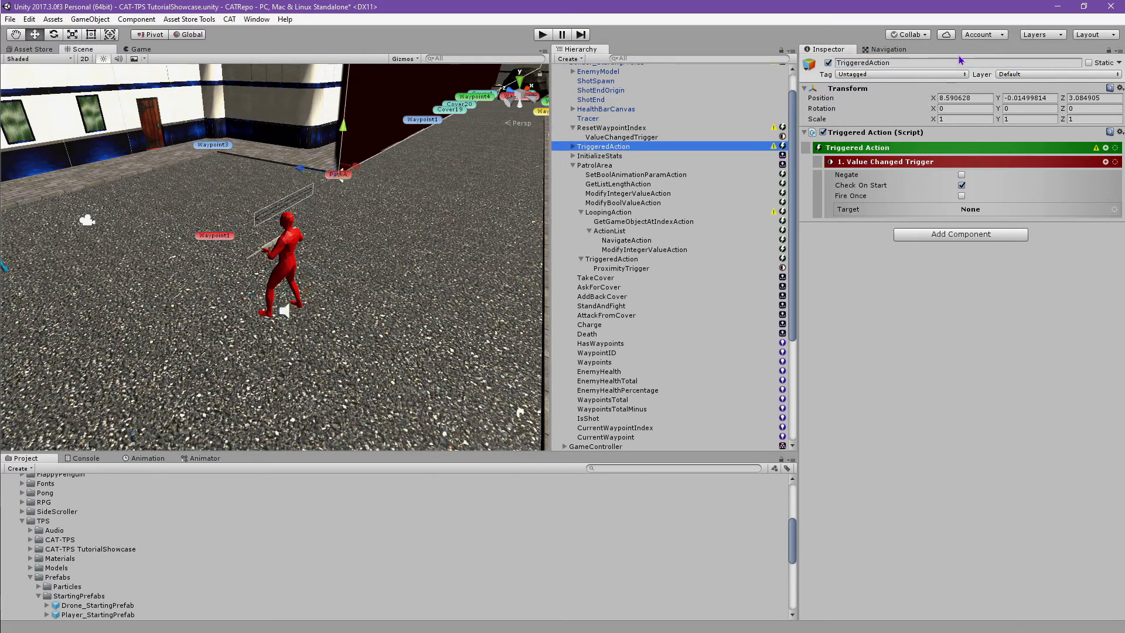
{"action": "left_click", "coordinate": [1119, 88]}
{"action": "left_click", "coordinate": [993, 63]}
{"action": "type", "text": "HealthTrigger"}
{"action": "key", "text": "Return"}
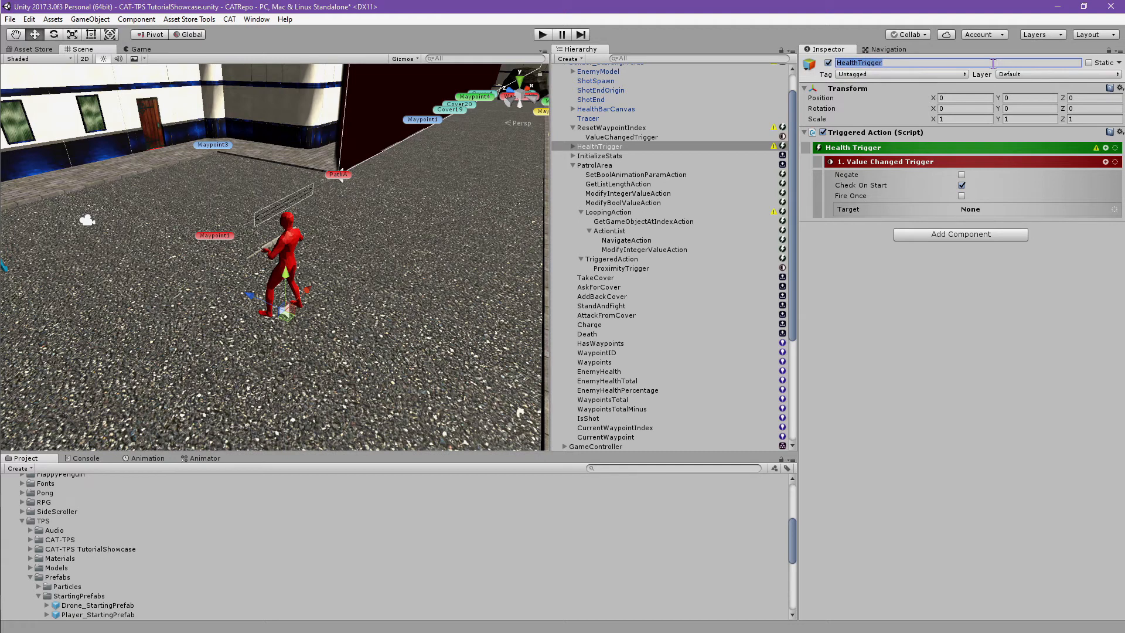
- Set the Target of ResetWaypointIndex's Value Changed Trigger to Owner with the reference name CurrentWaypointIndex
{"action": "left_click", "coordinate": [644, 130]}
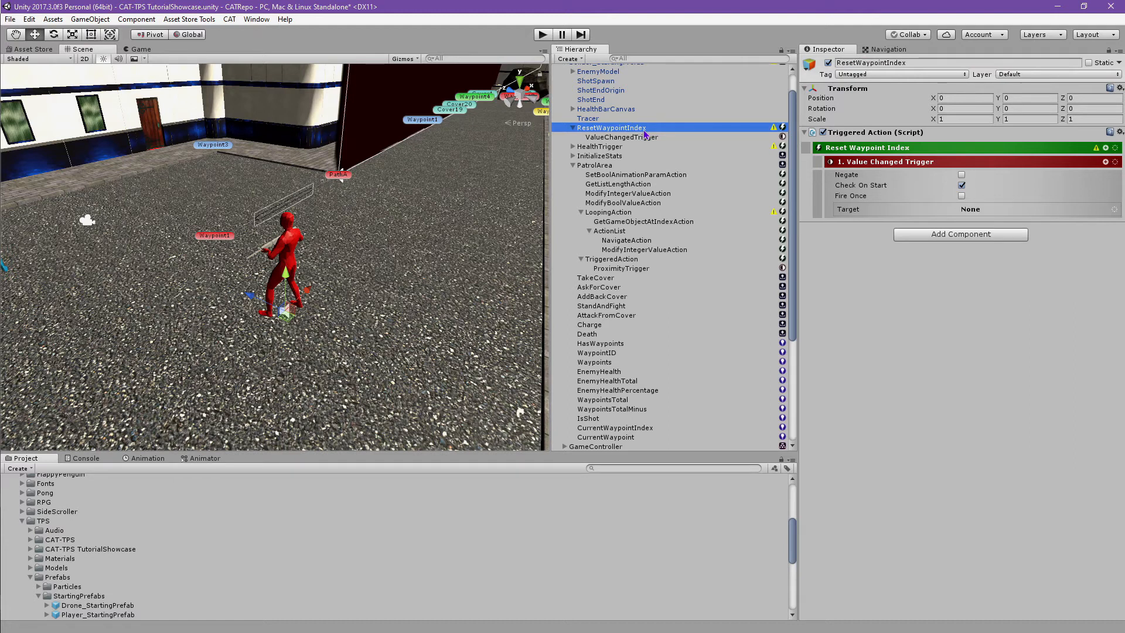
{"action": "left_click", "coordinate": [1114, 210]}
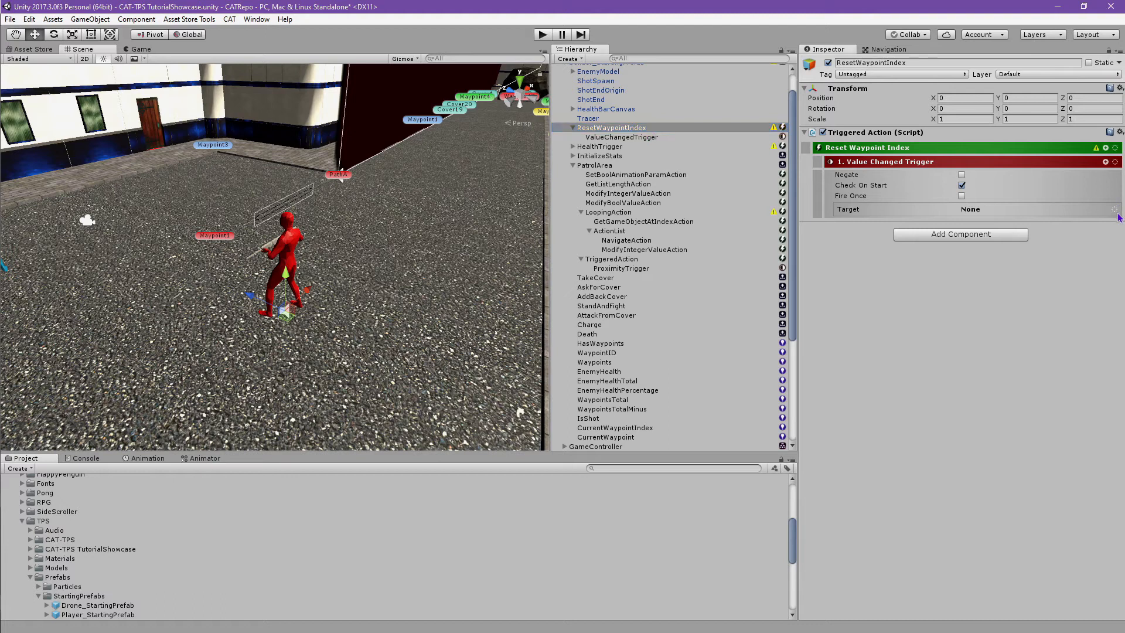
{"action": "left_click", "coordinate": [1116, 211]}
{"action": "left_click", "coordinate": [1098, 242]}
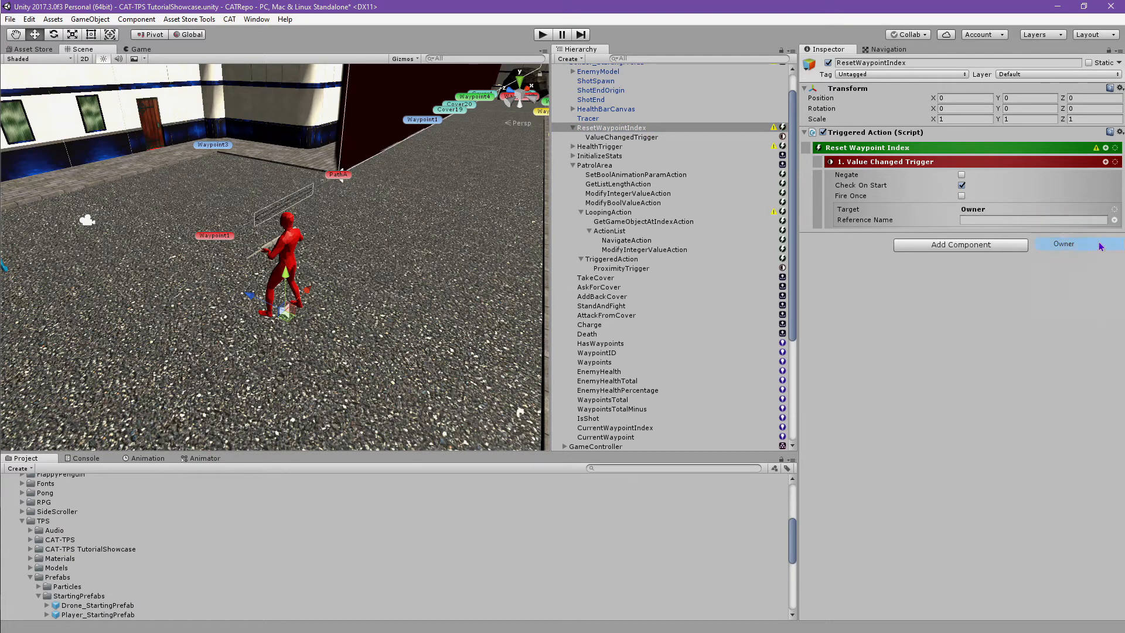
{"action": "left_click", "coordinate": [1082, 220]}
{"action": "type", "text": "Curren"}
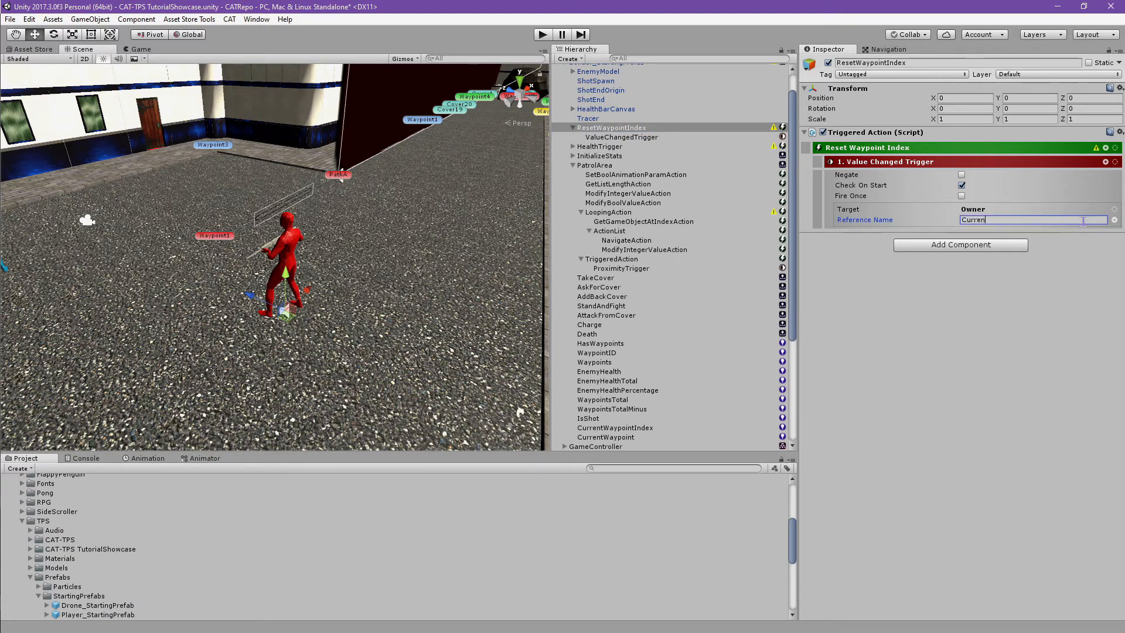
{"action": "type", "text": "tWaypointIndex"}
{"action": "key", "text": "Return"}
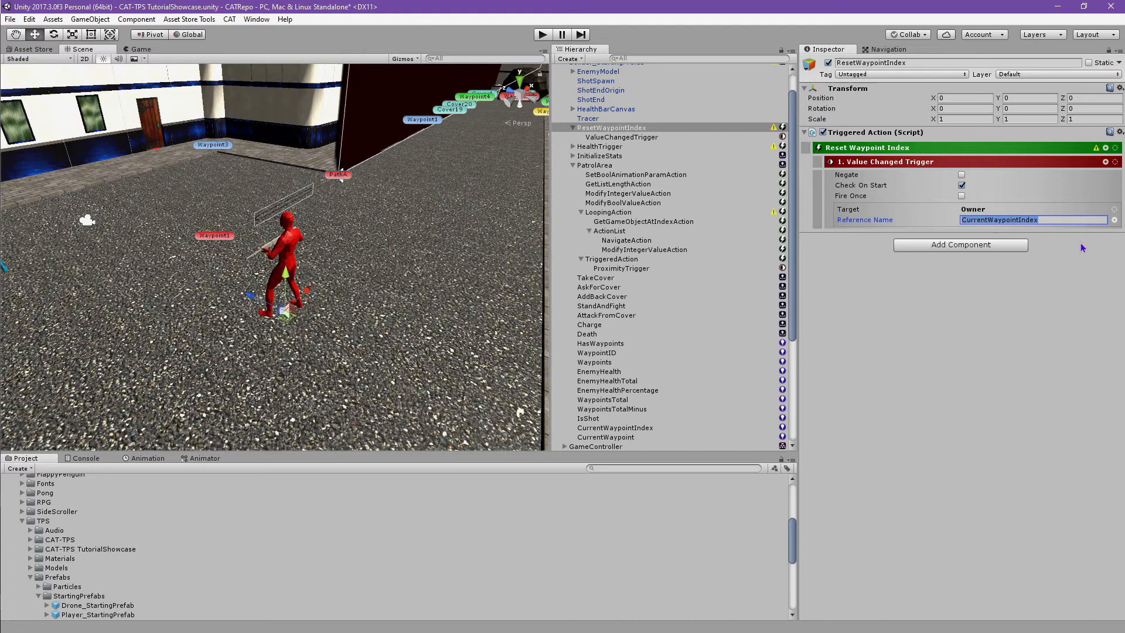
{"action": "left_click", "coordinate": [1074, 300]}
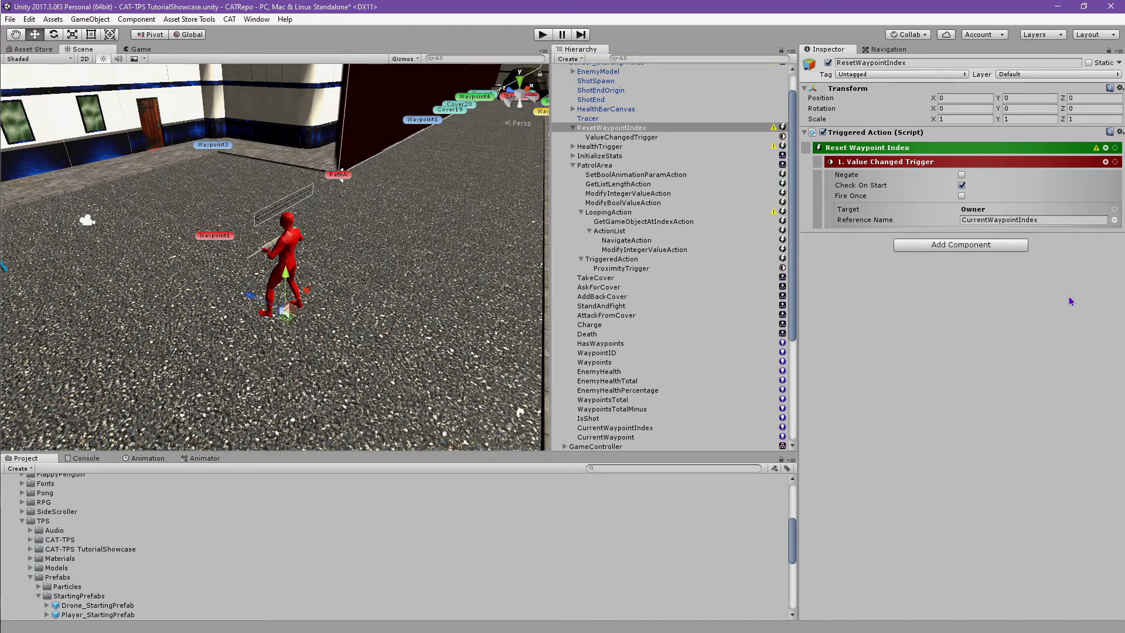
- Add an Action List as a child of the ResetWaypointIndex triggered action
{"action": "left_click", "coordinate": [1106, 147]}
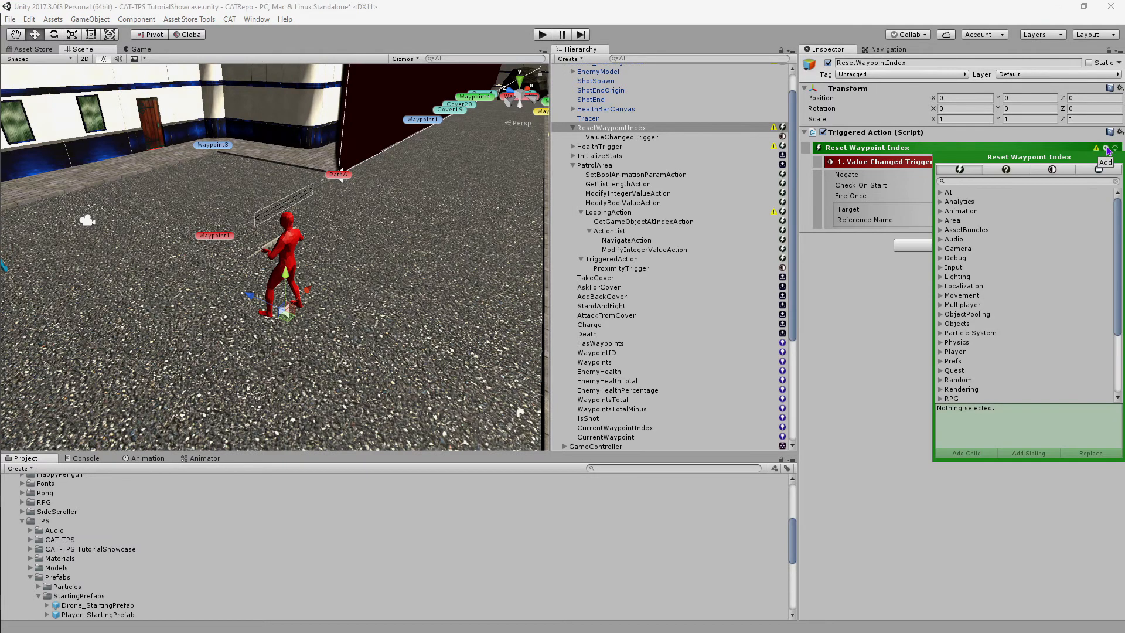
{"action": "type", "text": "Action"}
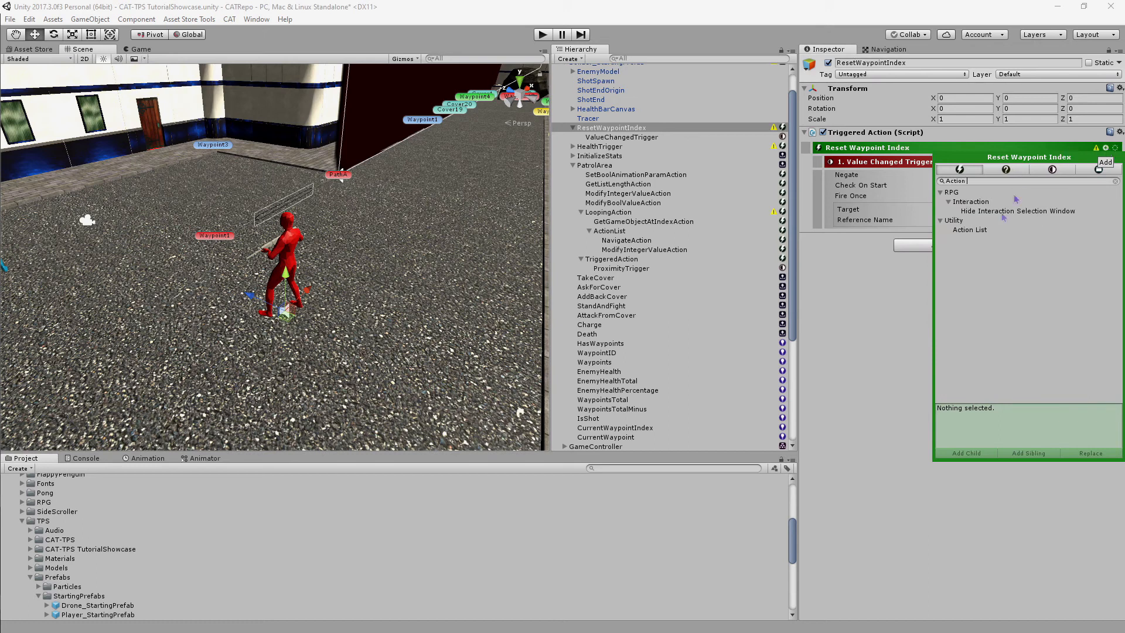
{"action": "left_click", "coordinate": [970, 229]}
{"action": "left_click", "coordinate": [967, 453]}
{"action": "left_click", "coordinate": [887, 383]}
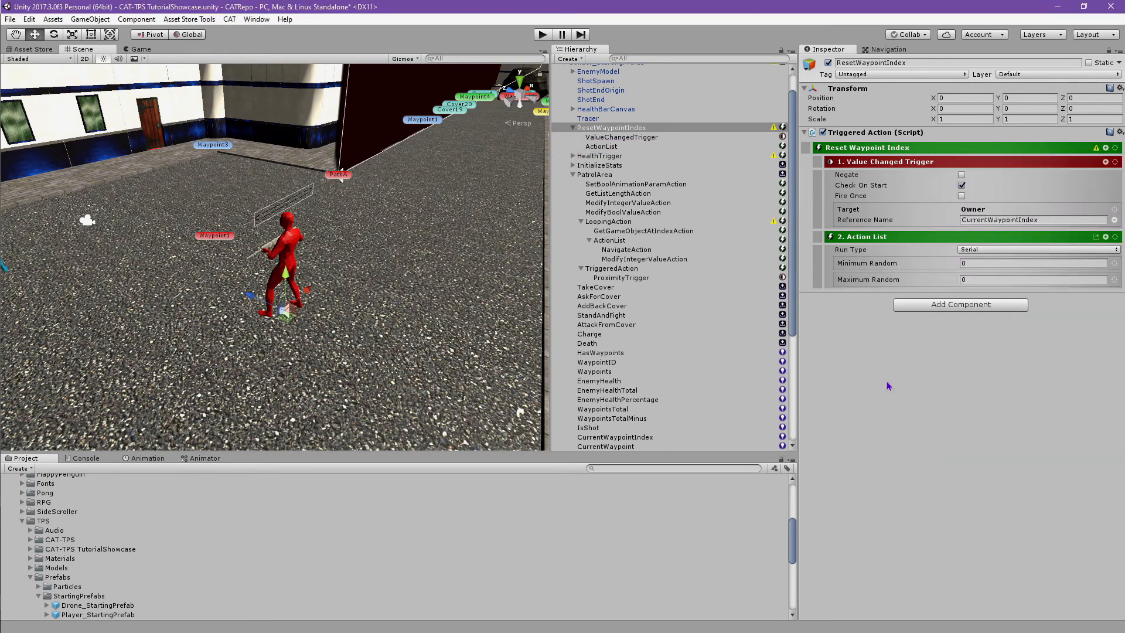
- Add an Integer Value condition and a Set Integer Value action as children of ResetWaypointIndex's Action List
{"action": "left_click", "coordinate": [1105, 237]}
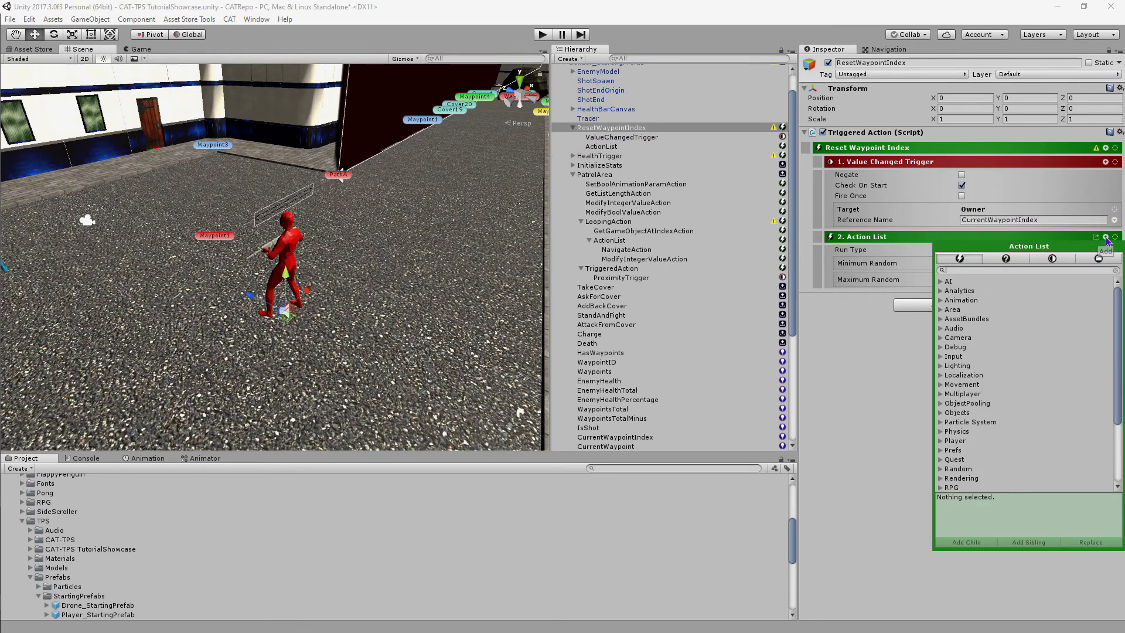
{"action": "type", "text": "Integer"}
{"action": "left_click", "coordinate": [1005, 259]}
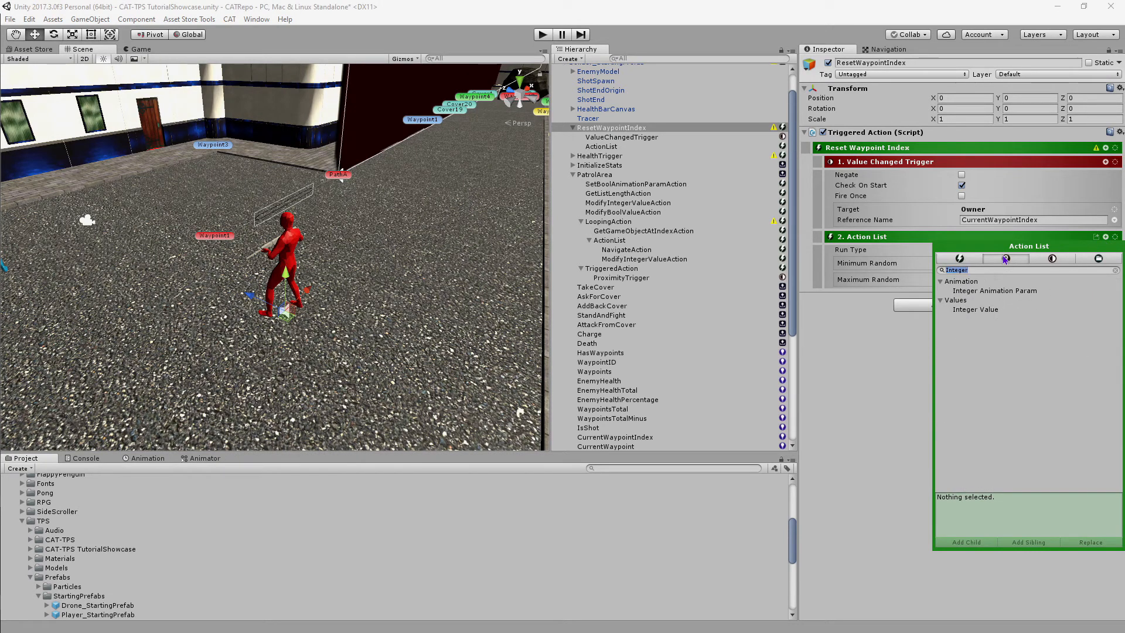
{"action": "left_click", "coordinate": [995, 311]}
{"action": "left_click", "coordinate": [968, 542]}
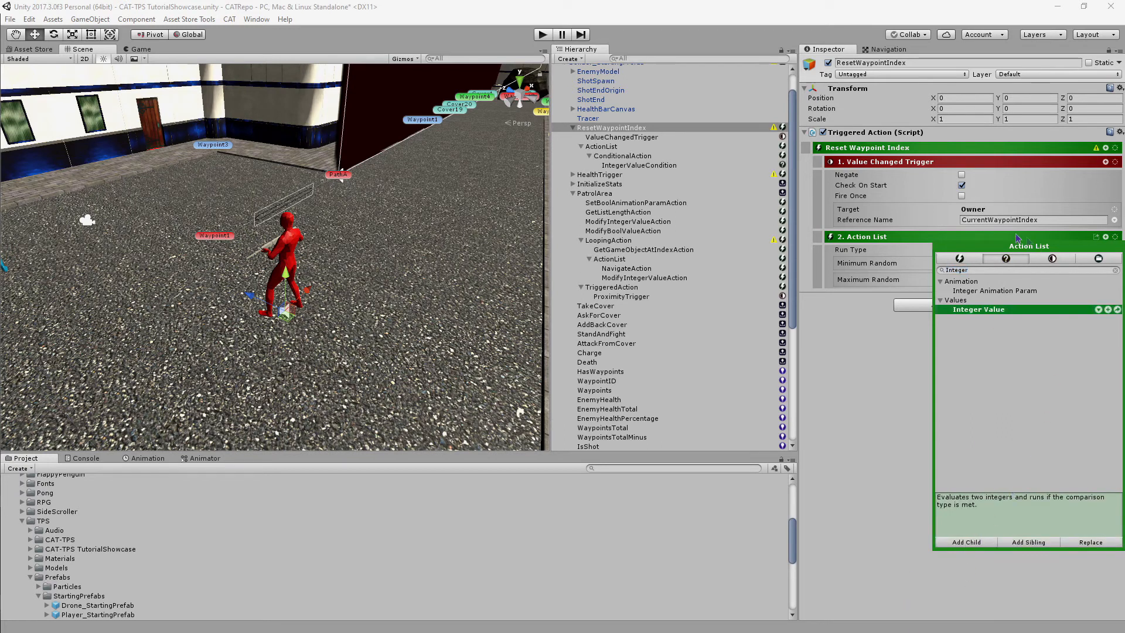
{"action": "left_click", "coordinate": [972, 260]}
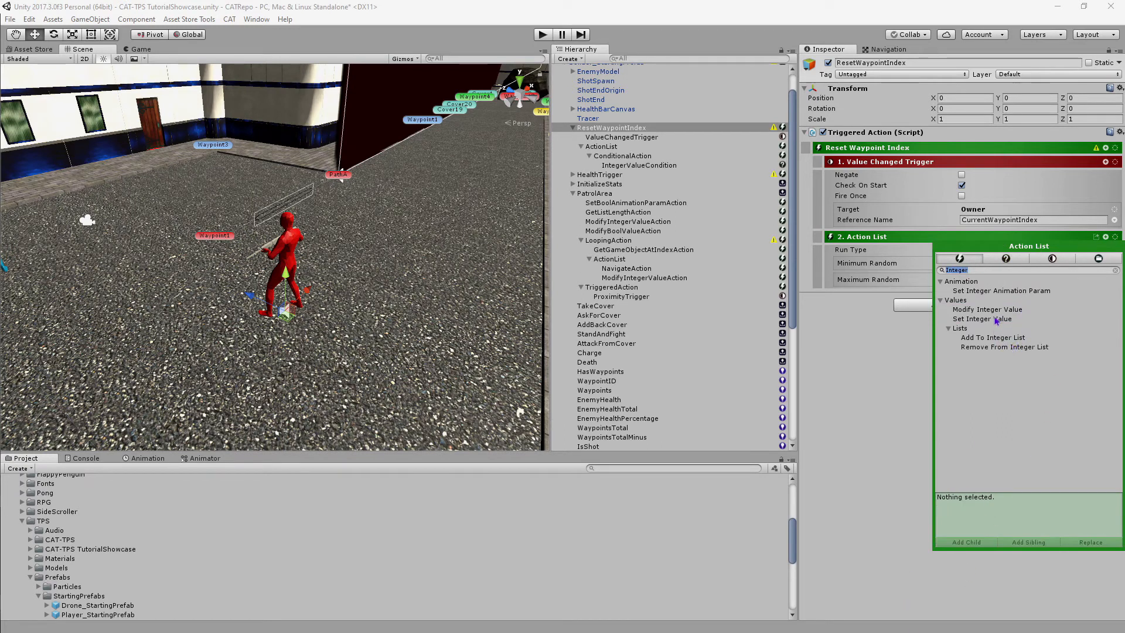
{"action": "left_click", "coordinate": [997, 320]}
{"action": "left_click", "coordinate": [978, 542]}
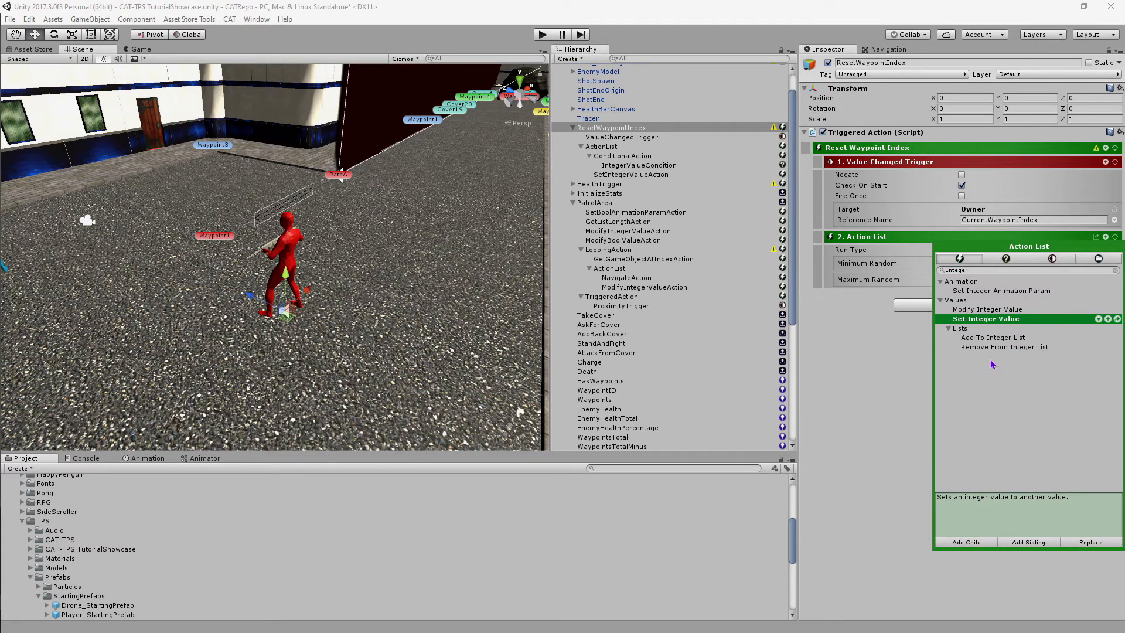
- Set the reference name of the Target Value in ResetWaypointIndex's Integer Value Condition to CurrentWaypointIndex
{"action": "left_click", "coordinate": [633, 166]}
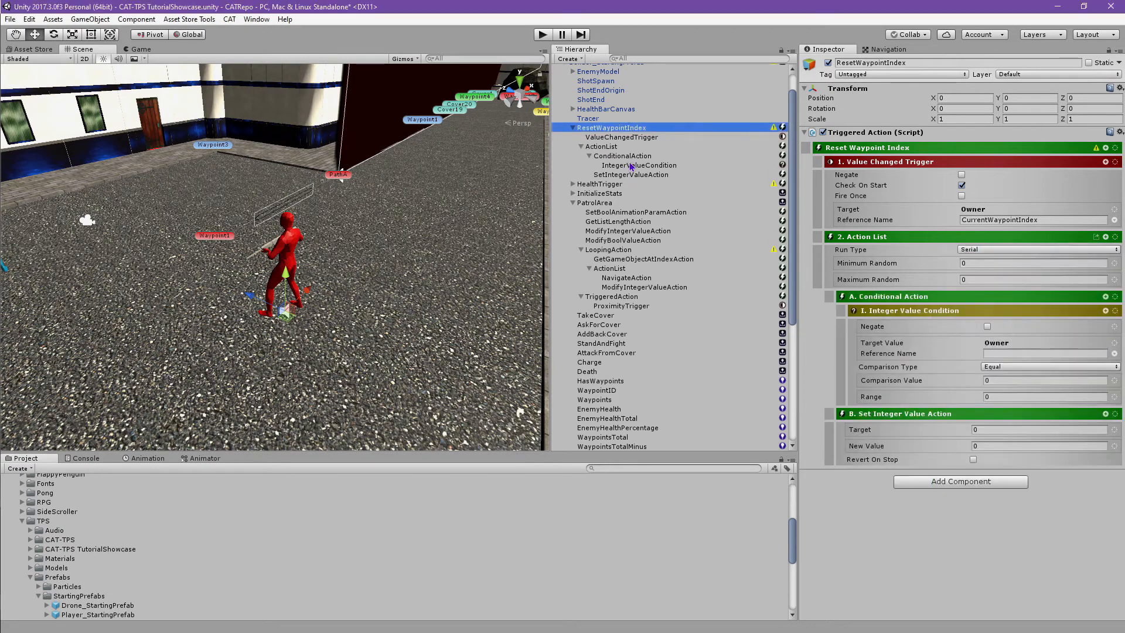
{"action": "left_click", "coordinate": [634, 166]}
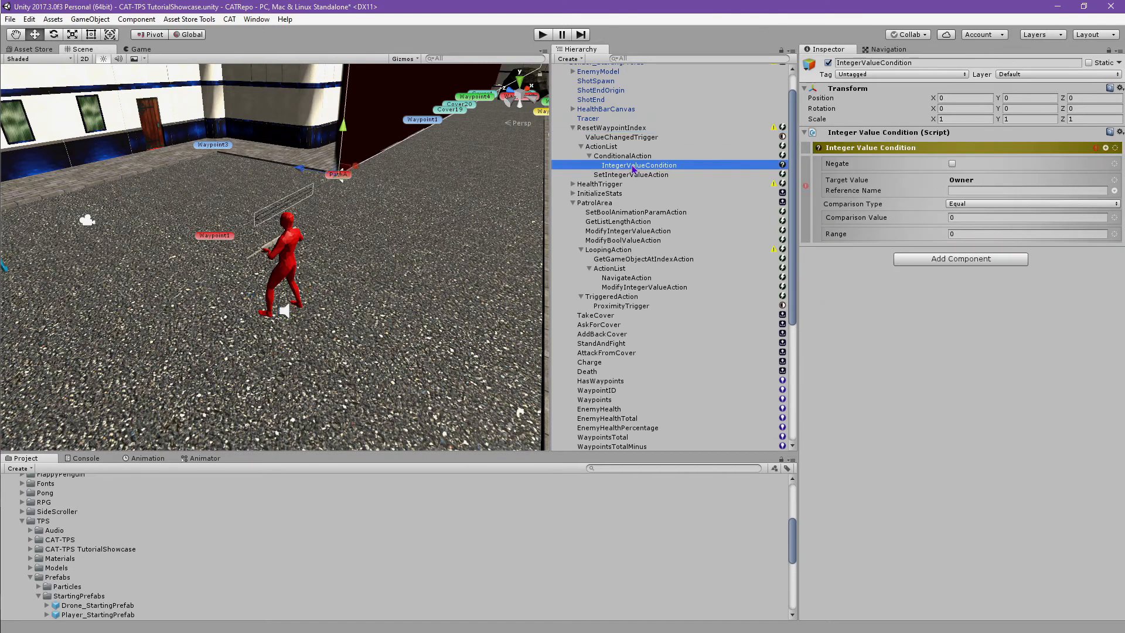
{"action": "left_click", "coordinate": [975, 190]}
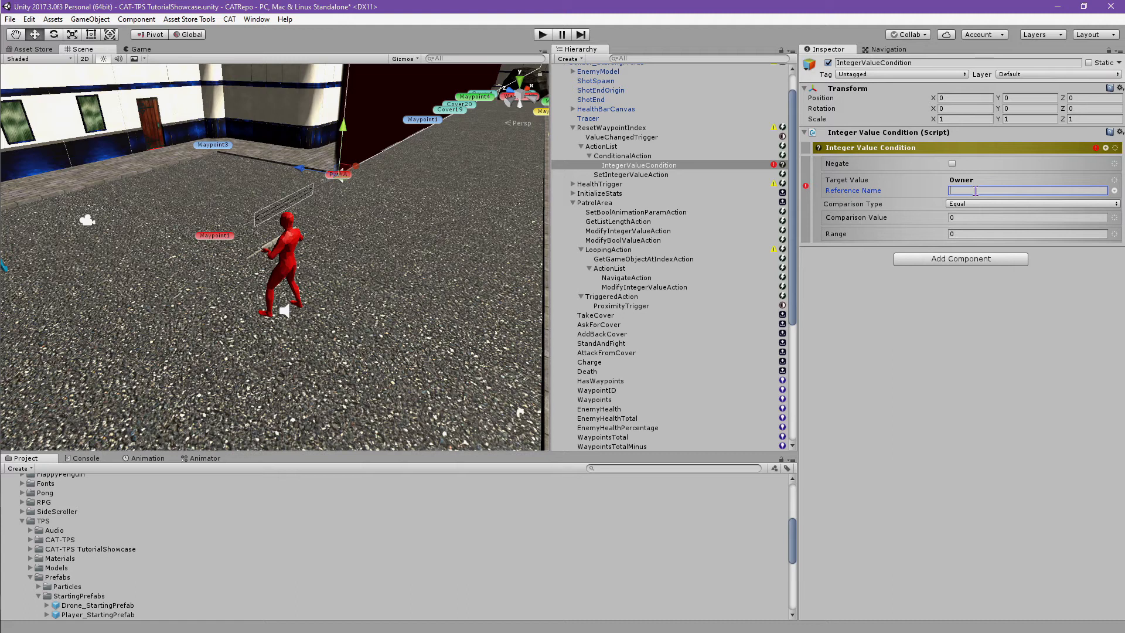
{"action": "type", "text": "CurrentWaypointIndex"}
{"action": "key", "text": "Return"}
{"action": "left_click", "coordinate": [897, 332]}
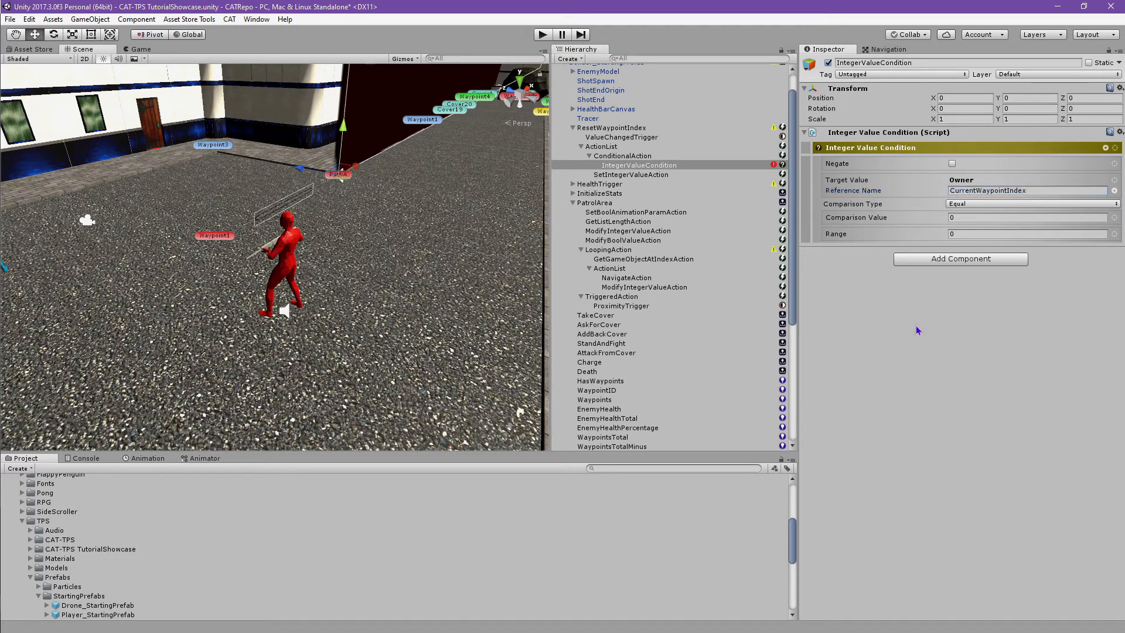
- Set the Integer Value Condition's comparison to Greater Than, with Comparison Value Owner and the reference name WaypointsTotalMinus
{"action": "left_click", "coordinate": [995, 204]}
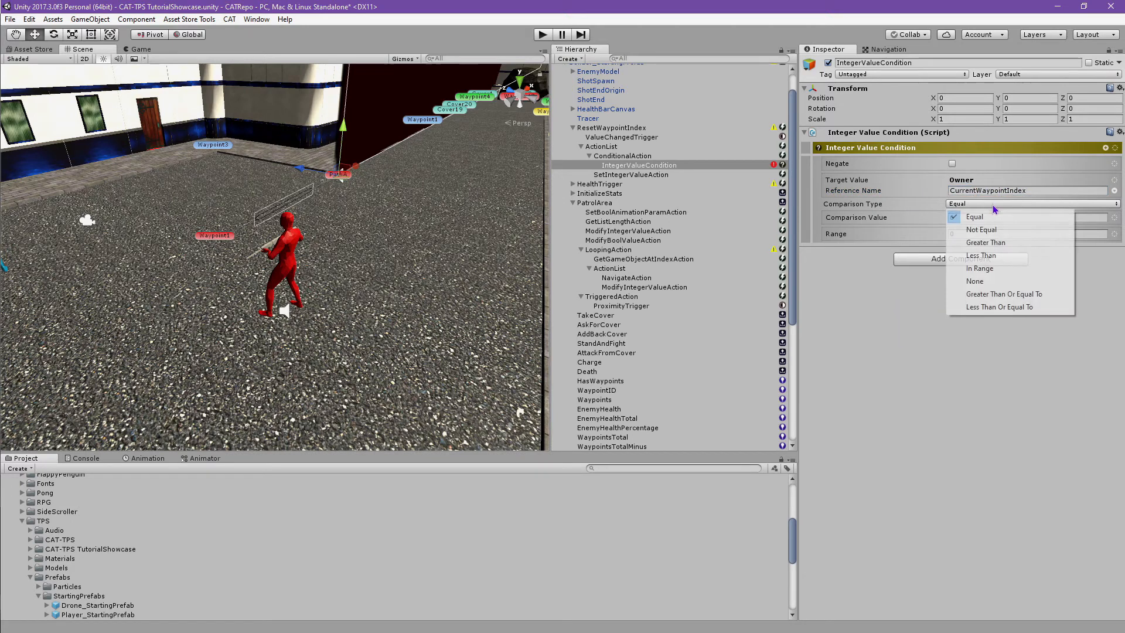
{"action": "left_click", "coordinate": [996, 244]}
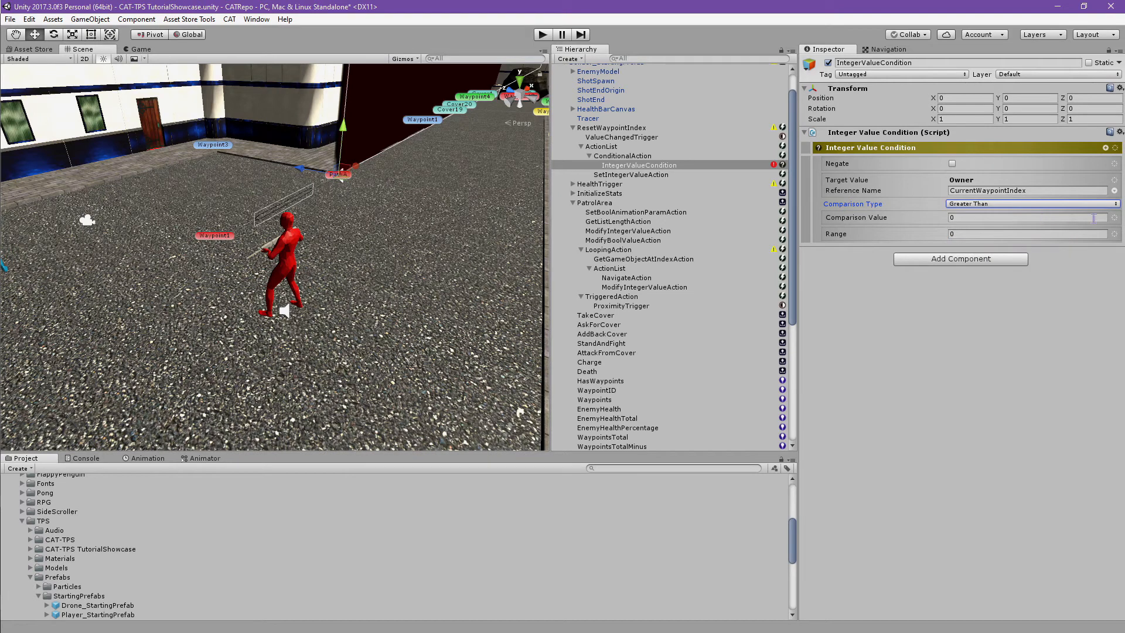
{"action": "left_click", "coordinate": [1113, 218]}
{"action": "left_click", "coordinate": [1089, 251]}
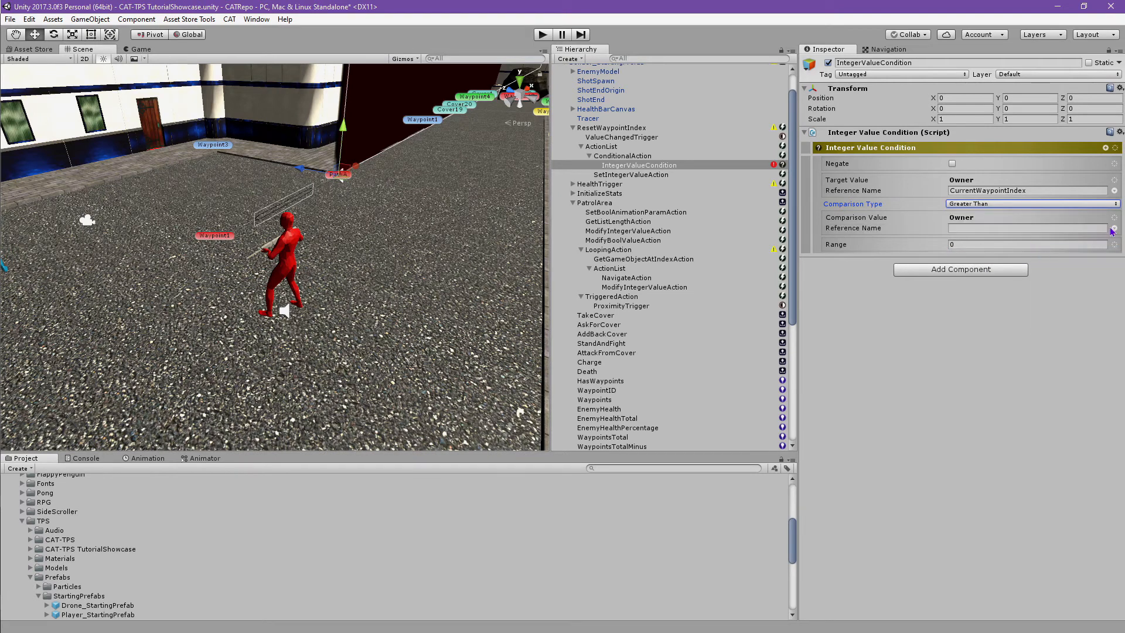
{"action": "left_click", "coordinate": [1104, 227]}
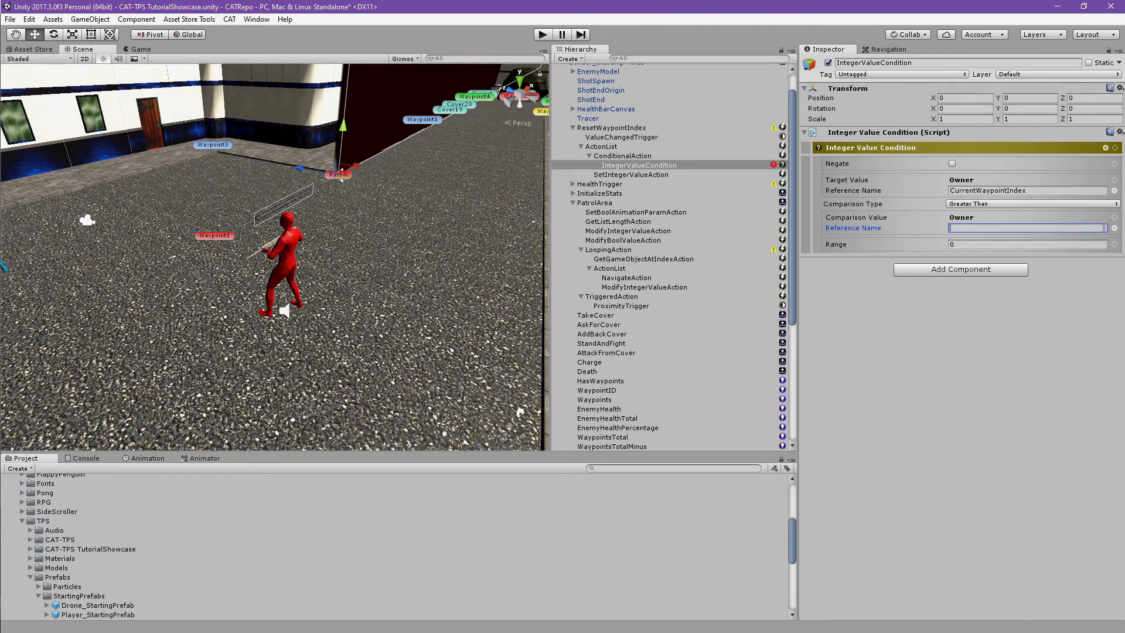
{"action": "type", "text": "WaypointsTotalMinues"}
{"action": "key", "text": "Return"}
{"action": "left_click", "coordinate": [1036, 337]}
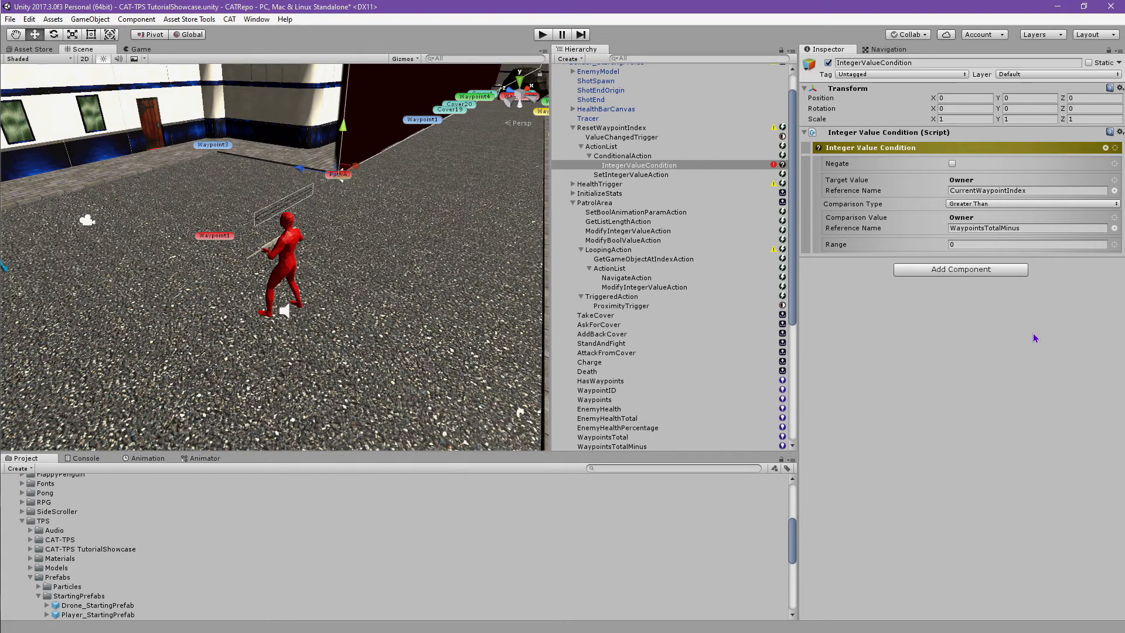
- Nest SetIntegerValueAction under ResetWaypointIndex's ConditionalAction and set its Target to Owner with the reference name CurrentWaypointIndex
{"action": "left_click", "coordinate": [622, 177]}
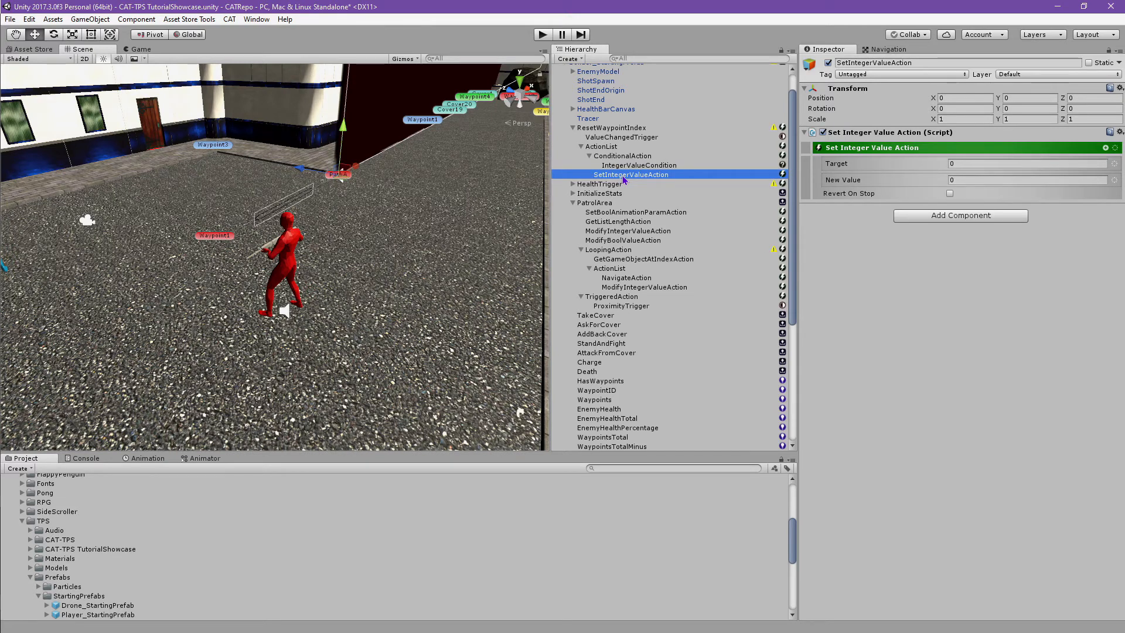
{"action": "left_click_drag", "start_coordinate": [624, 179], "coordinate": [630, 175]}
{"action": "left_click", "coordinate": [1114, 164]}
{"action": "left_click", "coordinate": [1065, 198]}
{"action": "left_click", "coordinate": [1057, 175]}
{"action": "type", "text": "CurrentW"}
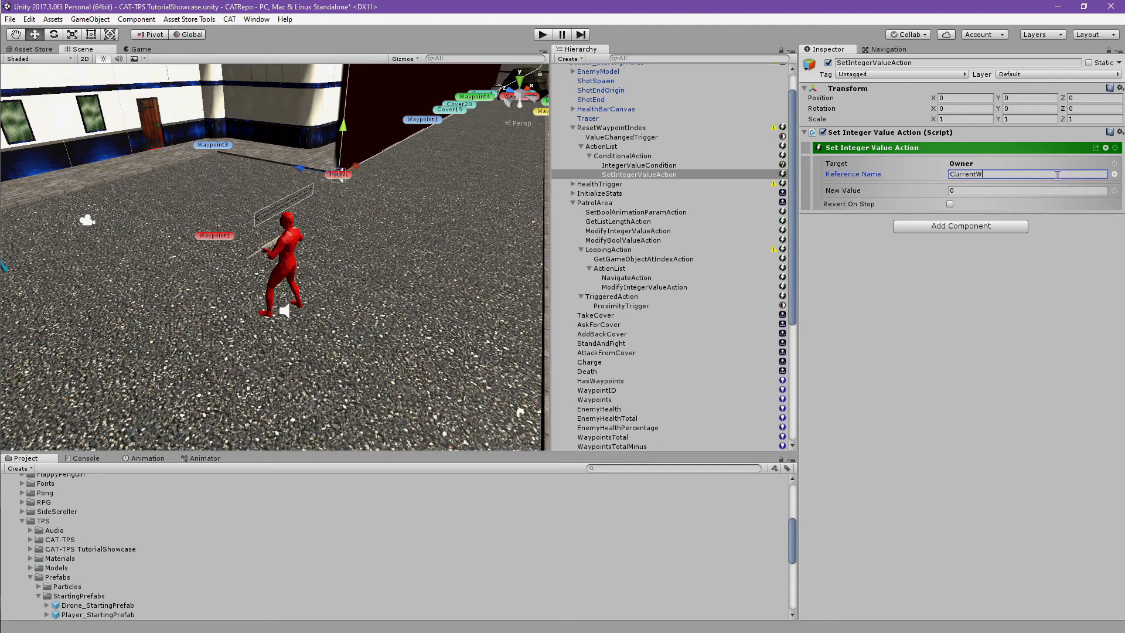
{"action": "type", "text": "aypointIndex"}
- Review the components of ResetWaypointIndex and reset the transform of its ActionList object
{"action": "left_click", "coordinate": [573, 128]}
{"action": "left_click", "coordinate": [587, 140]}
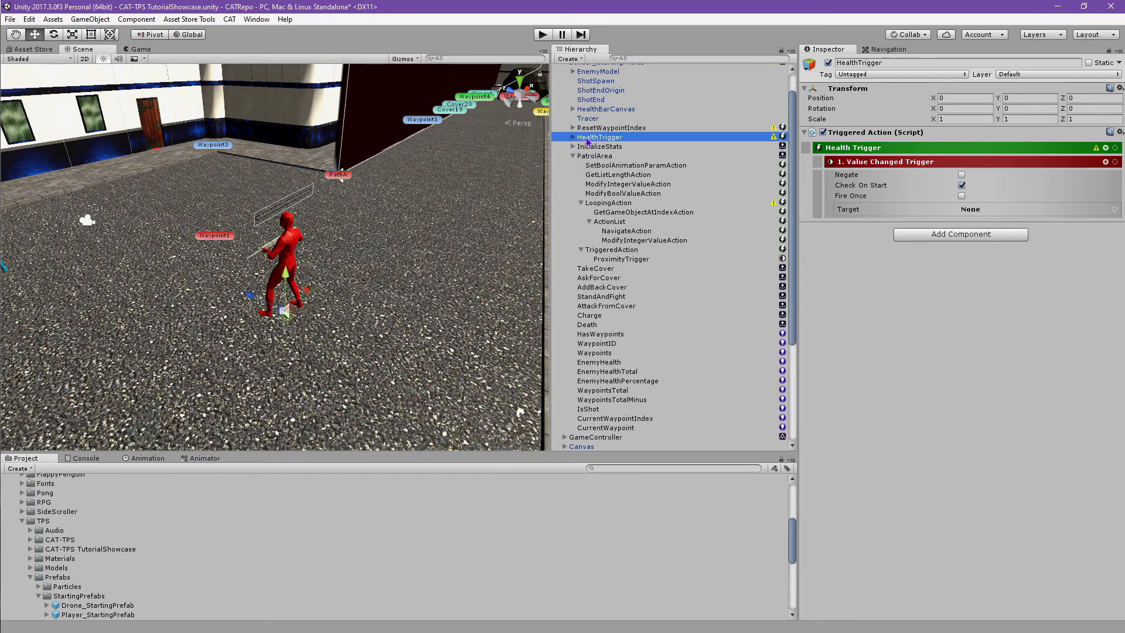
{"action": "left_click", "coordinate": [601, 129]}
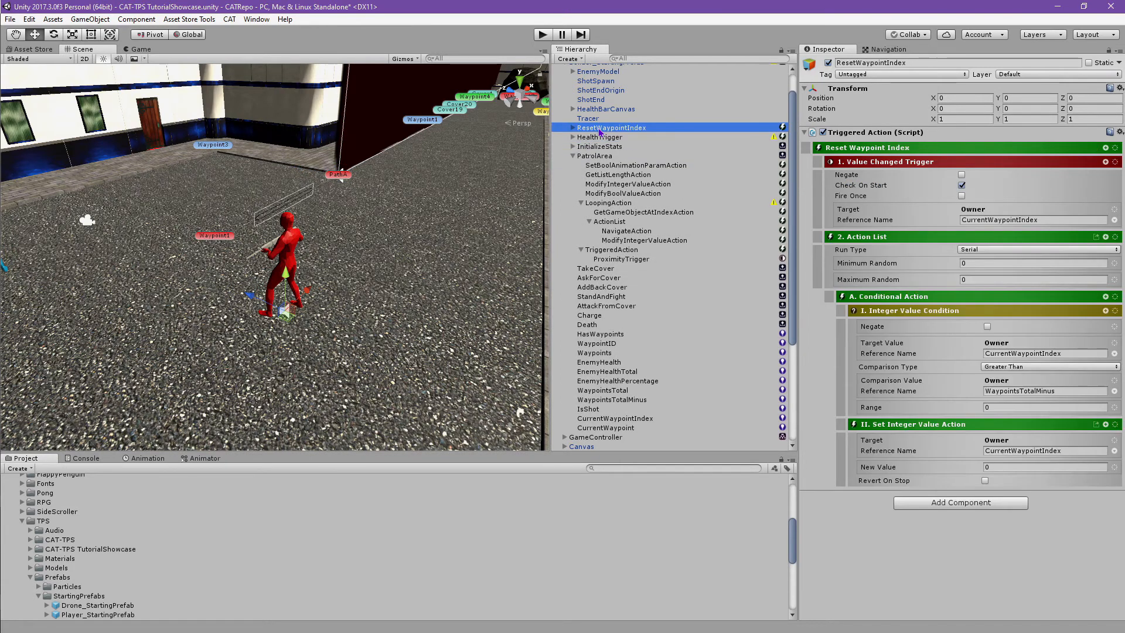
{"action": "left_click", "coordinate": [572, 128]}
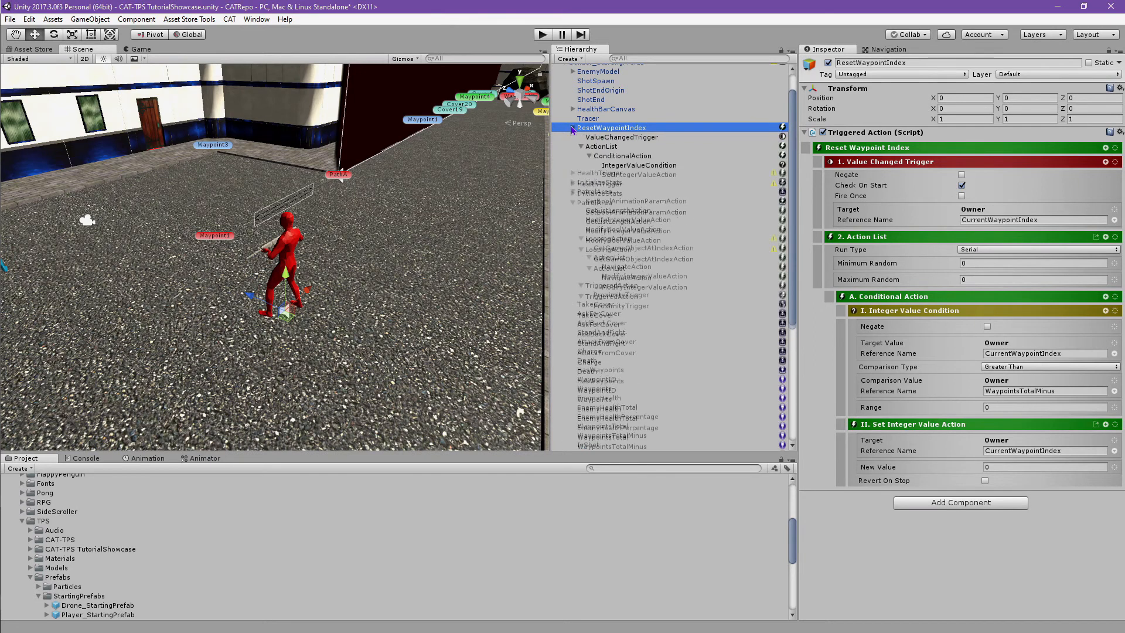
{"action": "left_click", "coordinate": [608, 167]}
{"action": "left_click", "coordinate": [619, 177]}
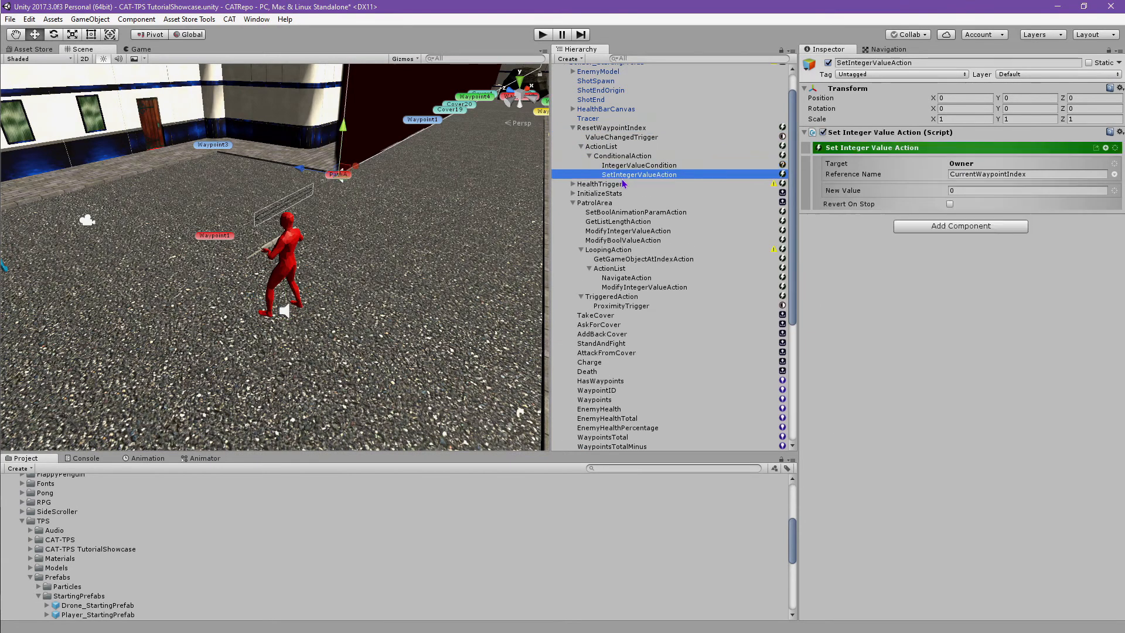
{"action": "left_click", "coordinate": [614, 156]}
{"action": "left_click", "coordinate": [607, 146]}
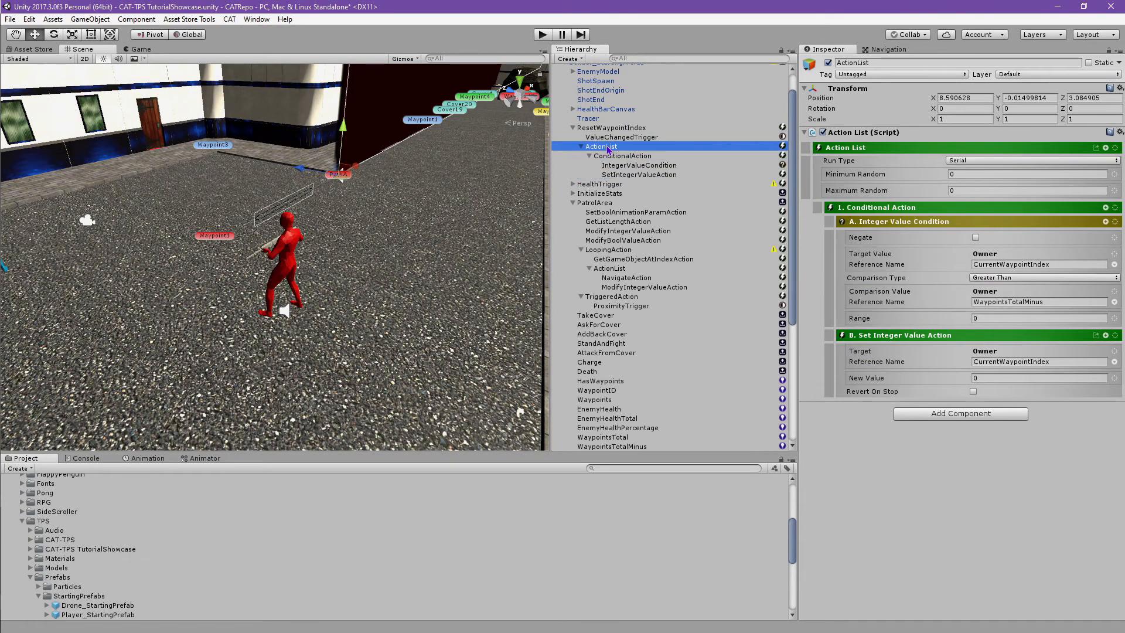
{"action": "left_click", "coordinate": [1119, 88]}
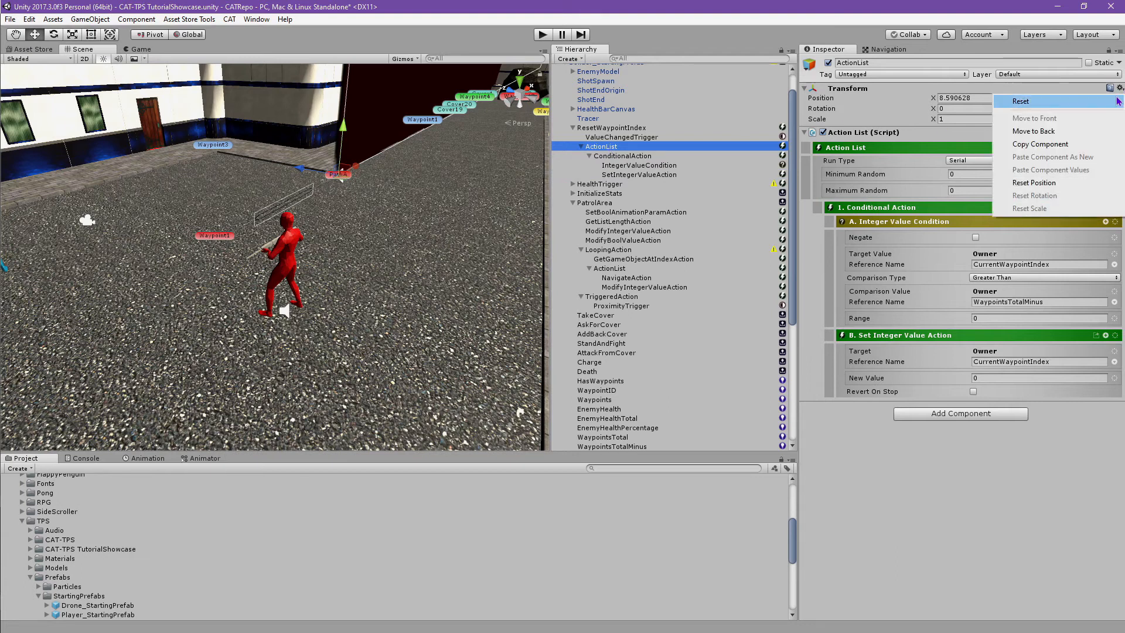
{"action": "left_click", "coordinate": [1022, 101]}
{"action": "left_click", "coordinate": [593, 137]}
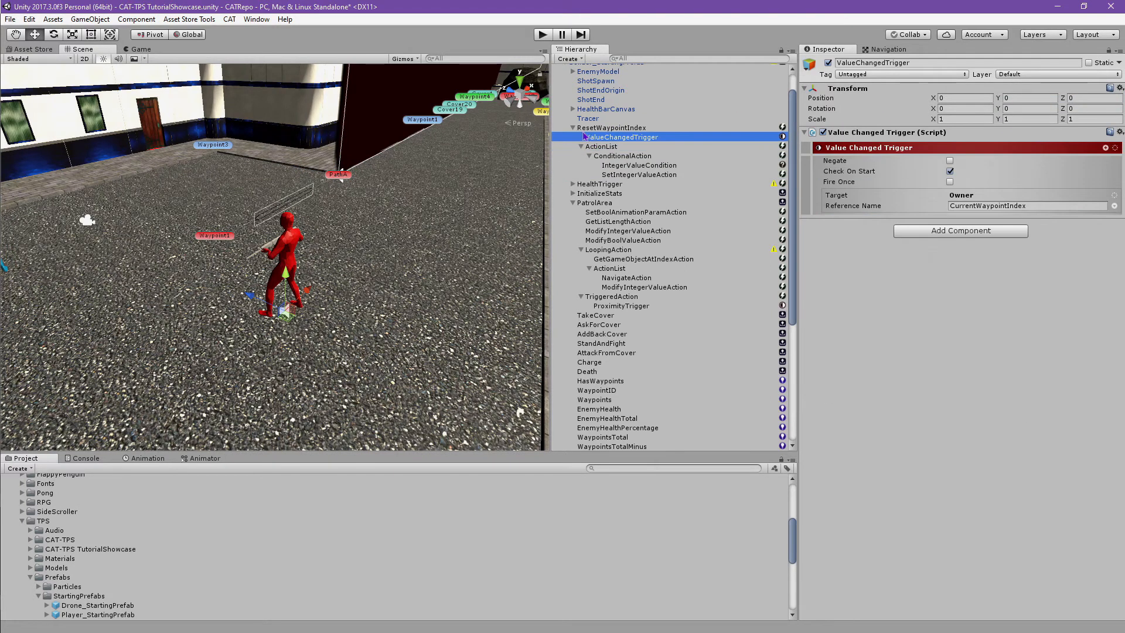
{"action": "left_click", "coordinate": [573, 128]}
- Set the Target of HealthTrigger's Value Changed Trigger to Owner with the reference name EnemyHealth
{"action": "left_click", "coordinate": [592, 138]}
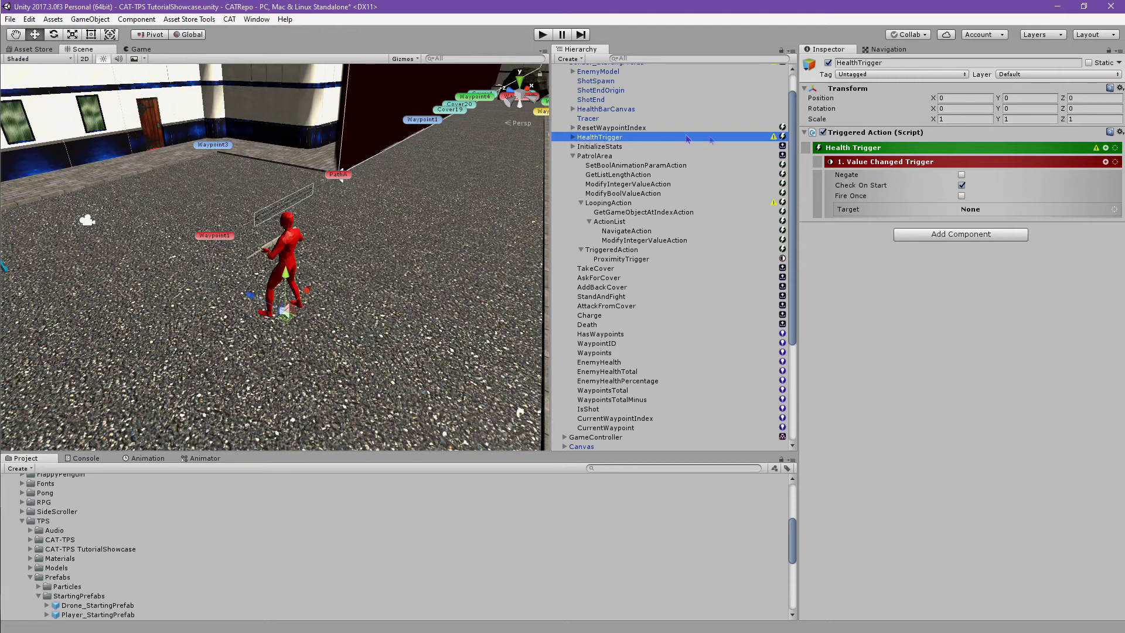
{"action": "left_click", "coordinate": [1114, 210]}
{"action": "left_click", "coordinate": [1086, 242]}
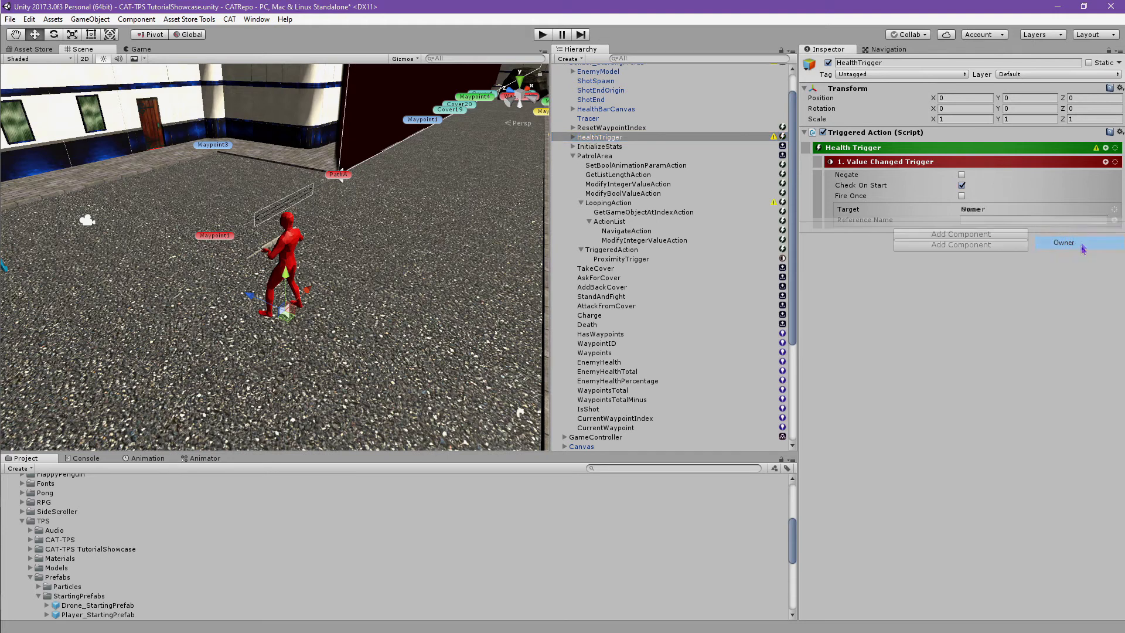
{"action": "left_click", "coordinate": [1087, 220]}
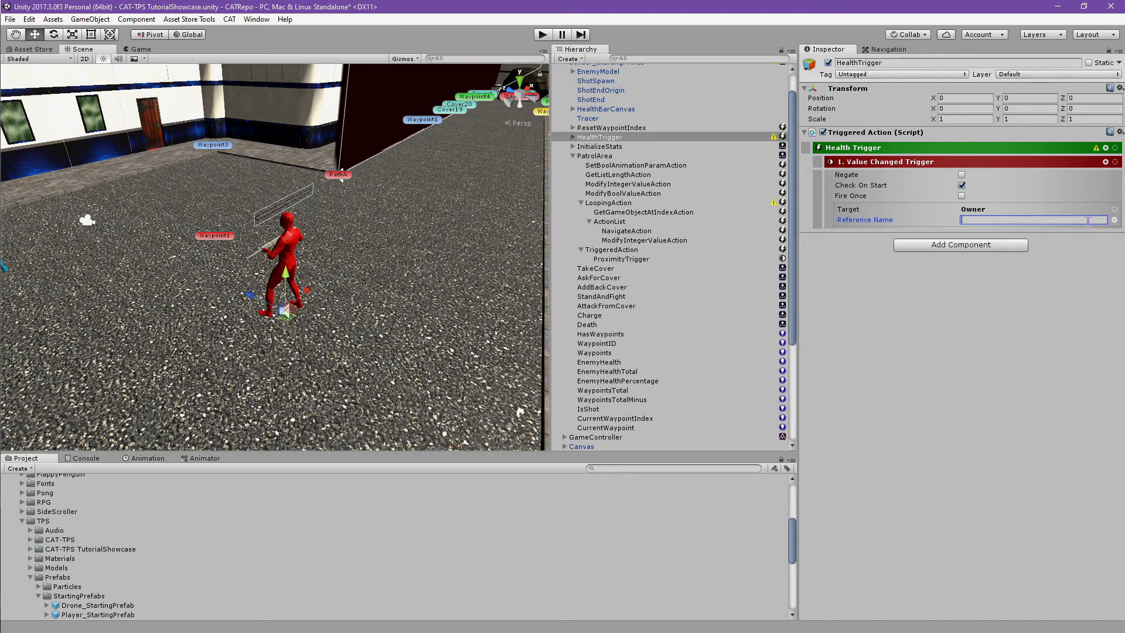
{"action": "type", "text": "EnemyHealth"}
{"action": "key", "text": "Return"}
{"action": "left_click", "coordinate": [1077, 358]}
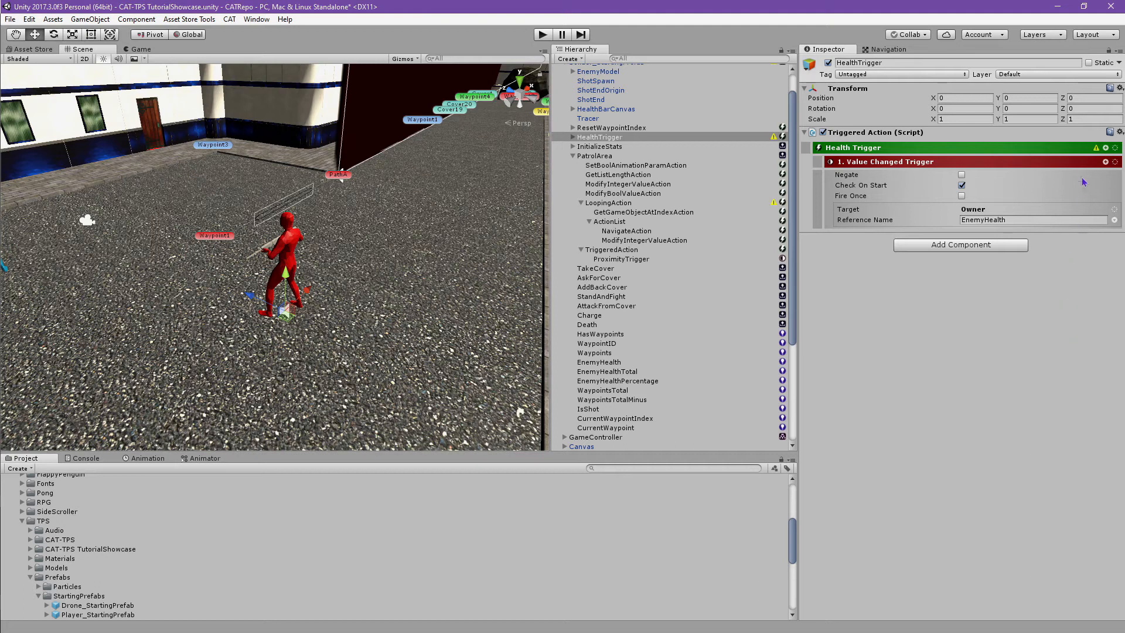
- Add an Action List as a child of the HealthTrigger triggered action
{"action": "left_click", "coordinate": [1106, 163]}
{"action": "left_click", "coordinate": [1109, 153]}
{"action": "left_click", "coordinate": [1106, 148]}
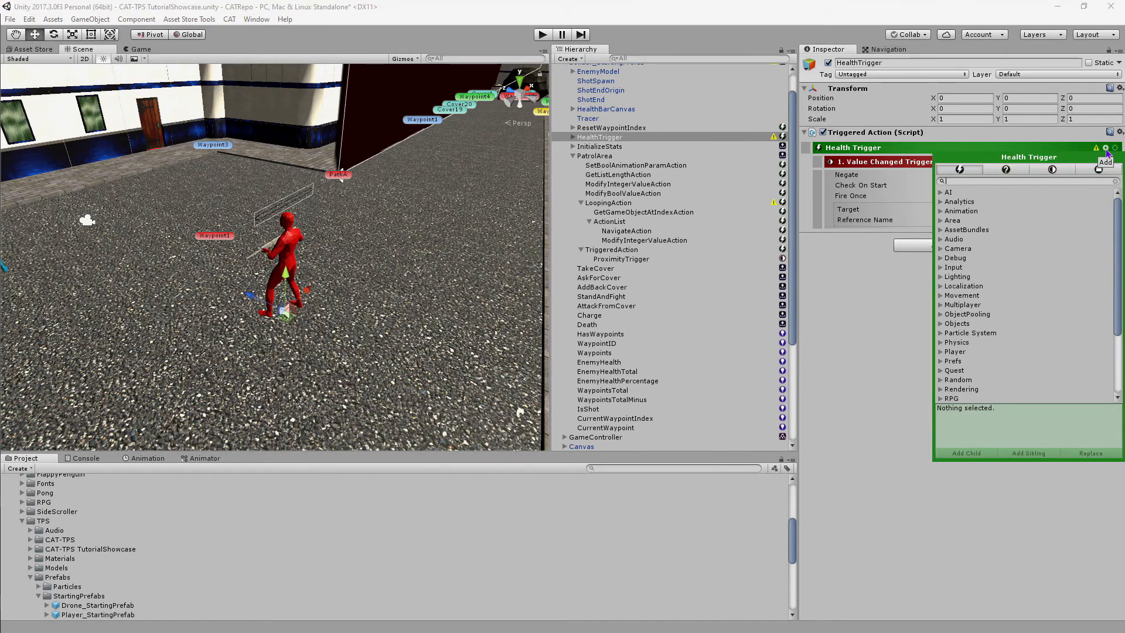
{"action": "type", "text": "Action List"}
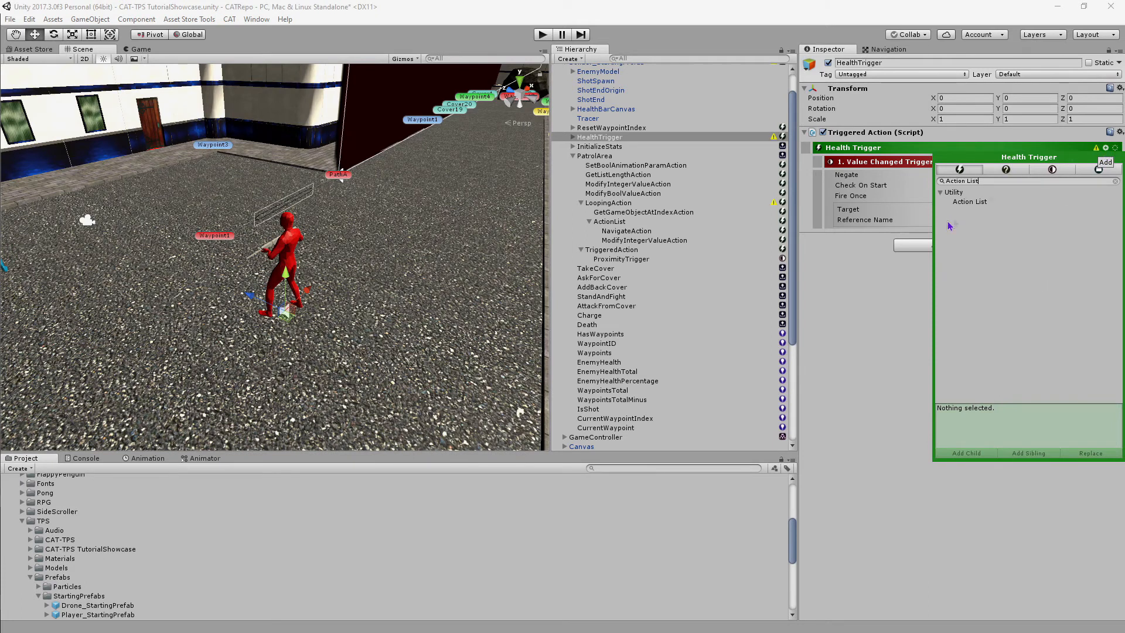
{"action": "left_click", "coordinate": [976, 201]}
{"action": "left_click", "coordinate": [988, 453]}
{"action": "left_click", "coordinate": [846, 404]}
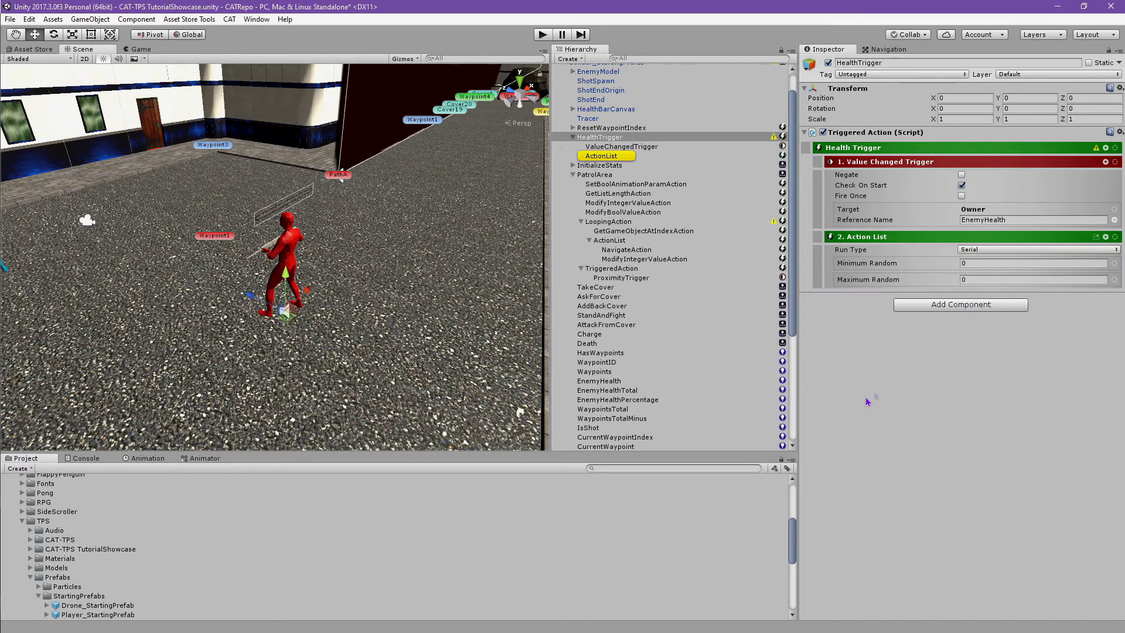
- Add Modify Float Value and Set Float Value actions as children of HealthTrigger's Action List
{"action": "left_click", "coordinate": [1105, 236]}
{"action": "type", "text": "Modify"}
{"action": "left_click", "coordinate": [1002, 376]}
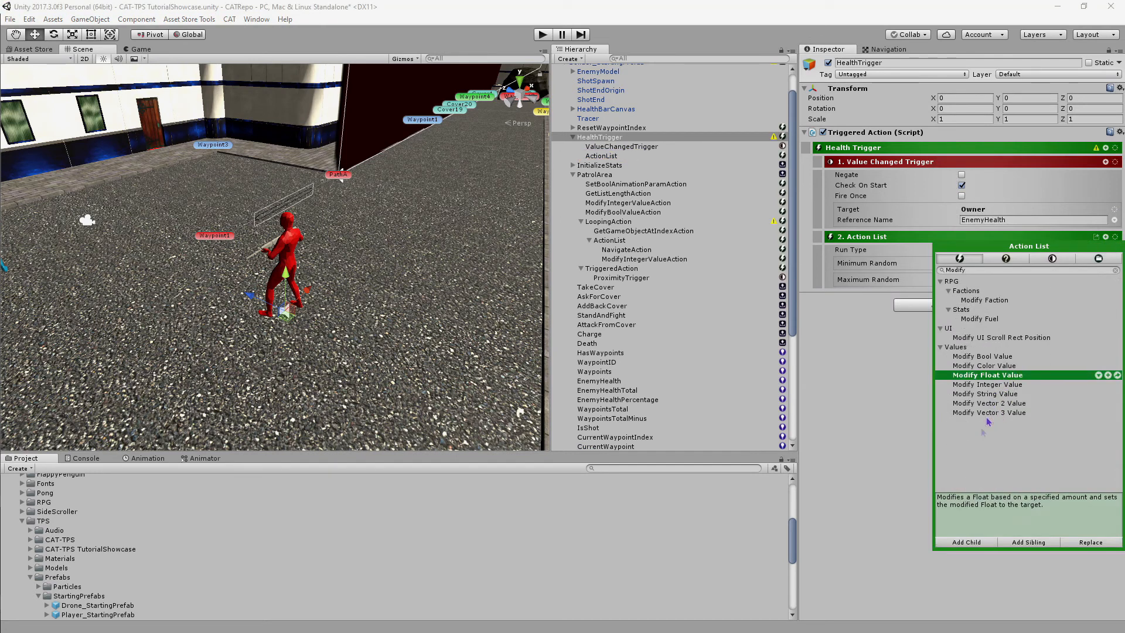
{"action": "left_click", "coordinate": [975, 541]}
{"action": "double_click", "coordinate": [975, 270]}
{"action": "type", "text": "Set"}
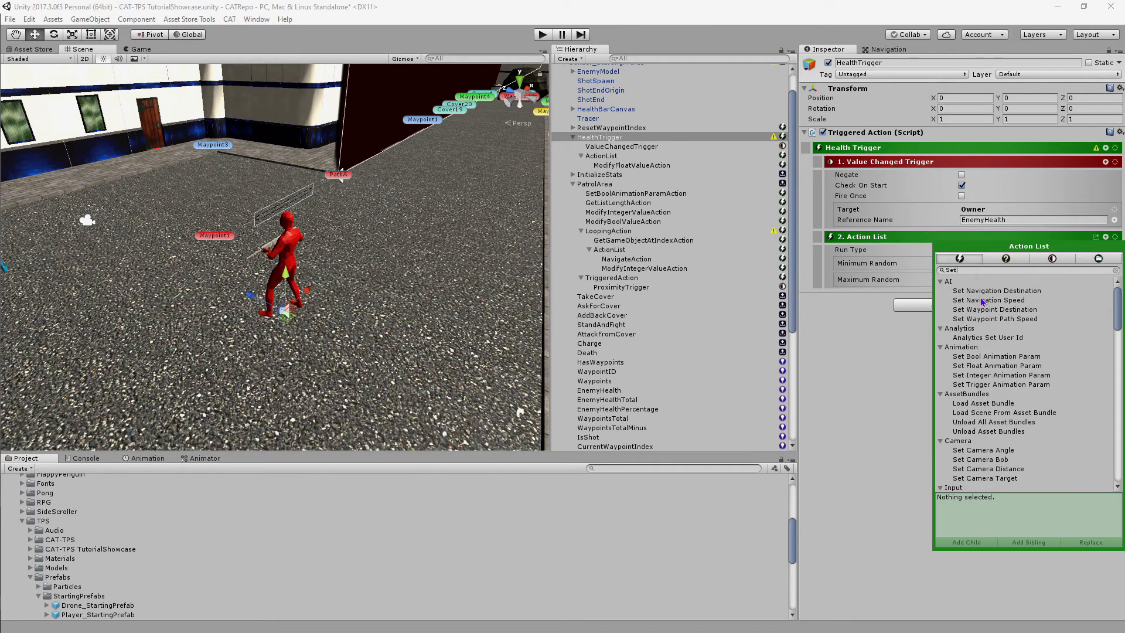
{"action": "type", "text": " F"}
{"action": "left_click", "coordinate": [993, 356]}
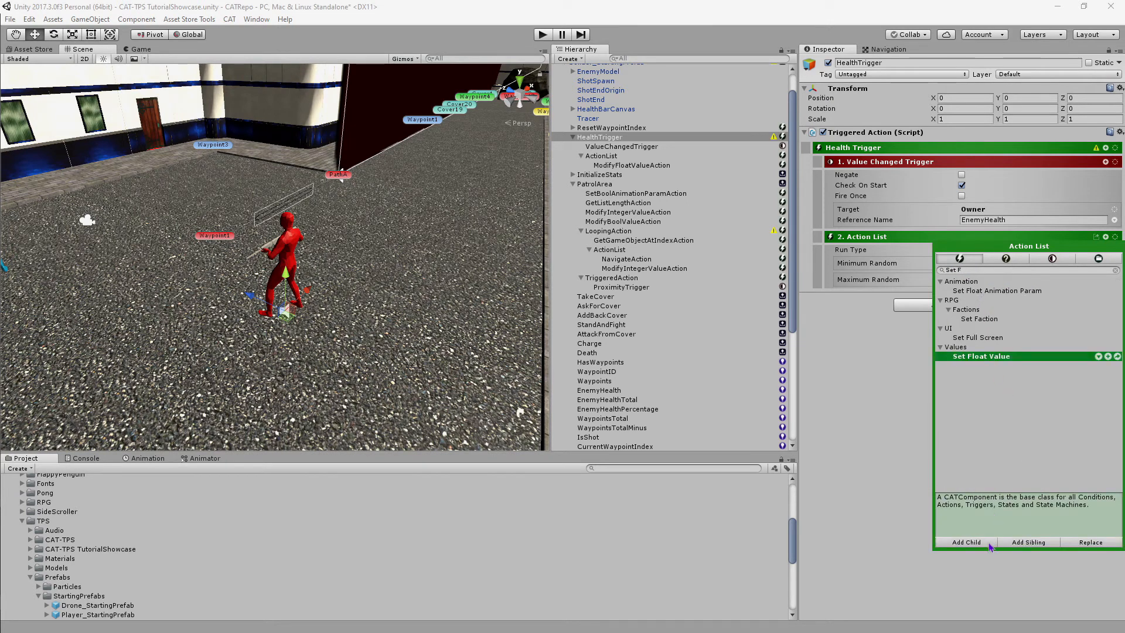
{"action": "left_click", "coordinate": [988, 543]}
- Add a Play Sound action and an Integer Value condition as children of HealthTrigger's Action List
{"action": "left_click", "coordinate": [978, 270]}
{"action": "type", "text": "Play"}
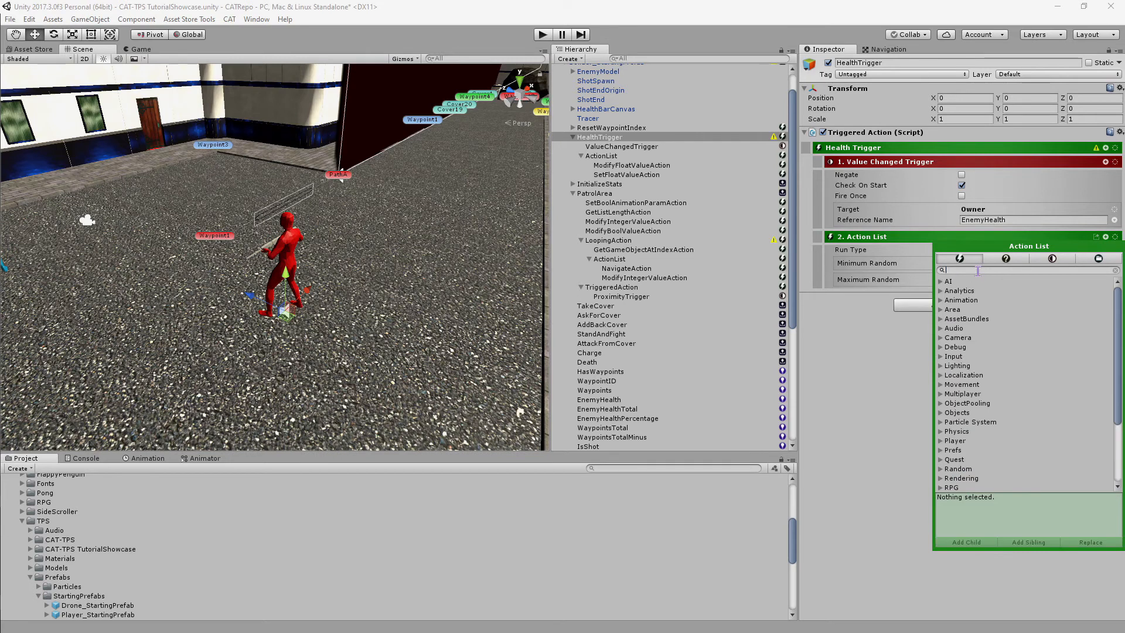
{"action": "type", "text": " S"}
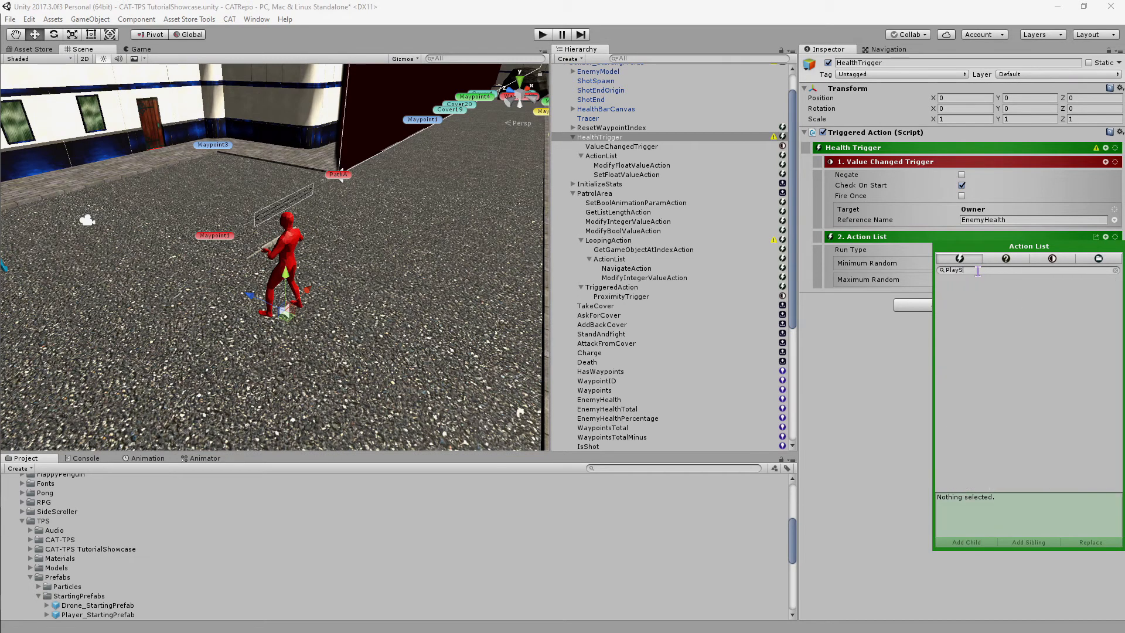
{"action": "left_click", "coordinate": [972, 291]}
{"action": "left_click", "coordinate": [984, 540]}
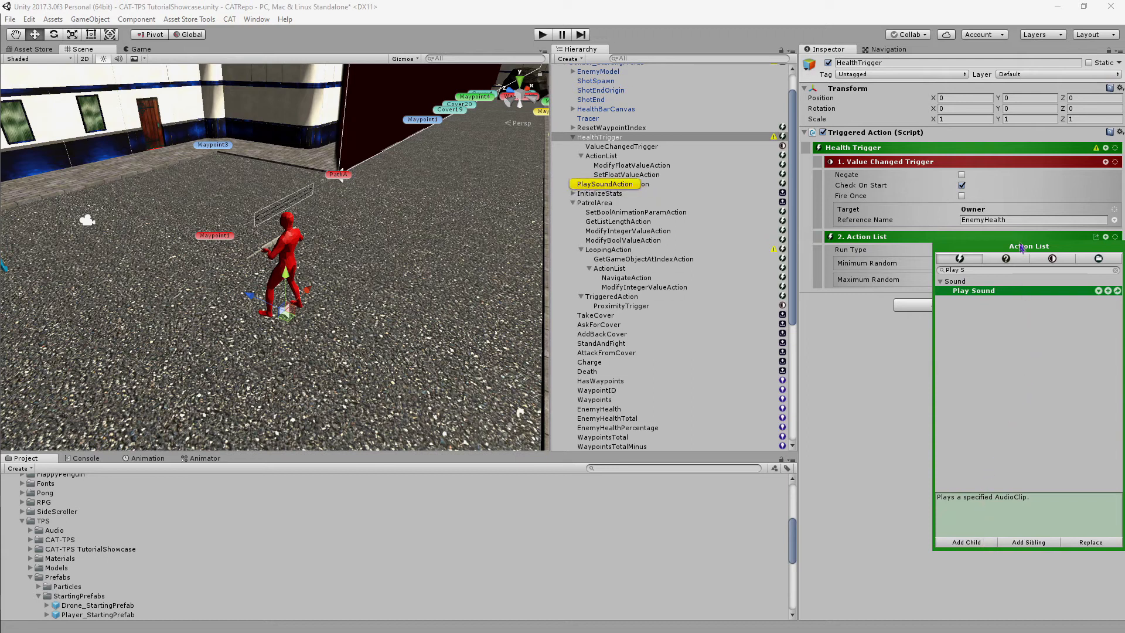
{"action": "left_click", "coordinate": [1014, 270]}
{"action": "key", "text": "BackSpace"}
{"action": "type", "text": "Integer"}
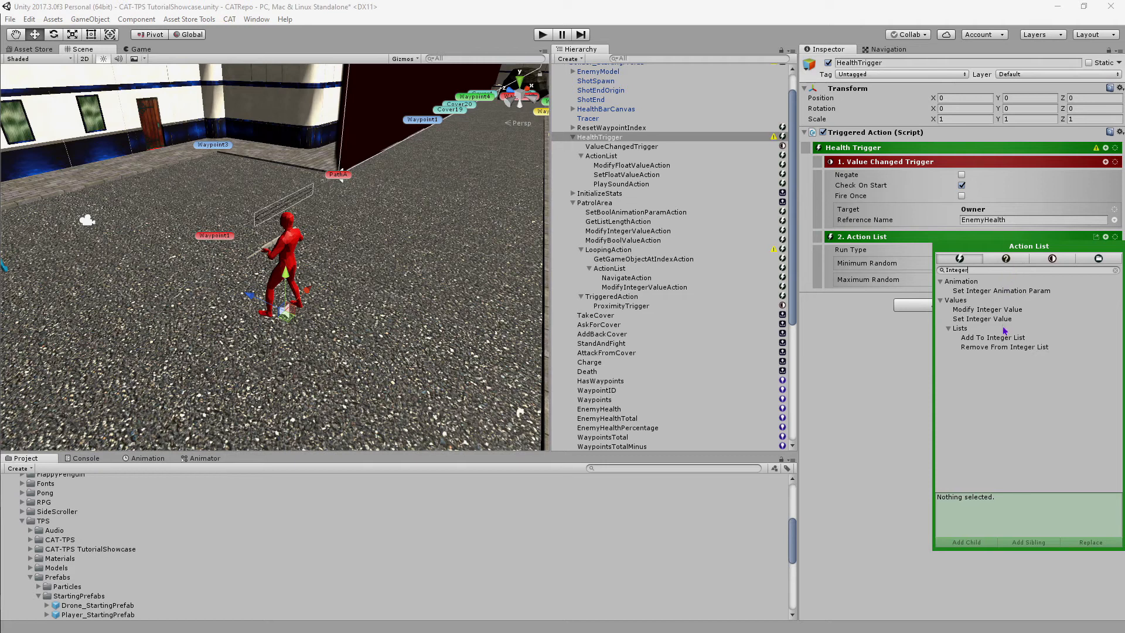
{"action": "left_click", "coordinate": [1005, 259]}
{"action": "left_click", "coordinate": [985, 310]}
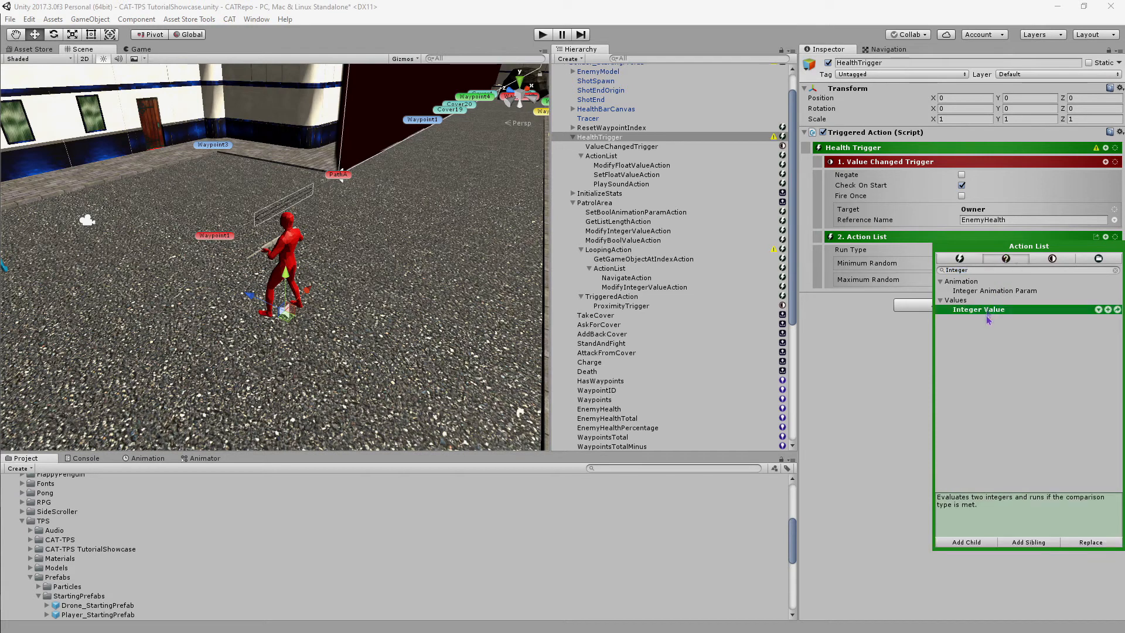
{"action": "left_click", "coordinate": [992, 540]}
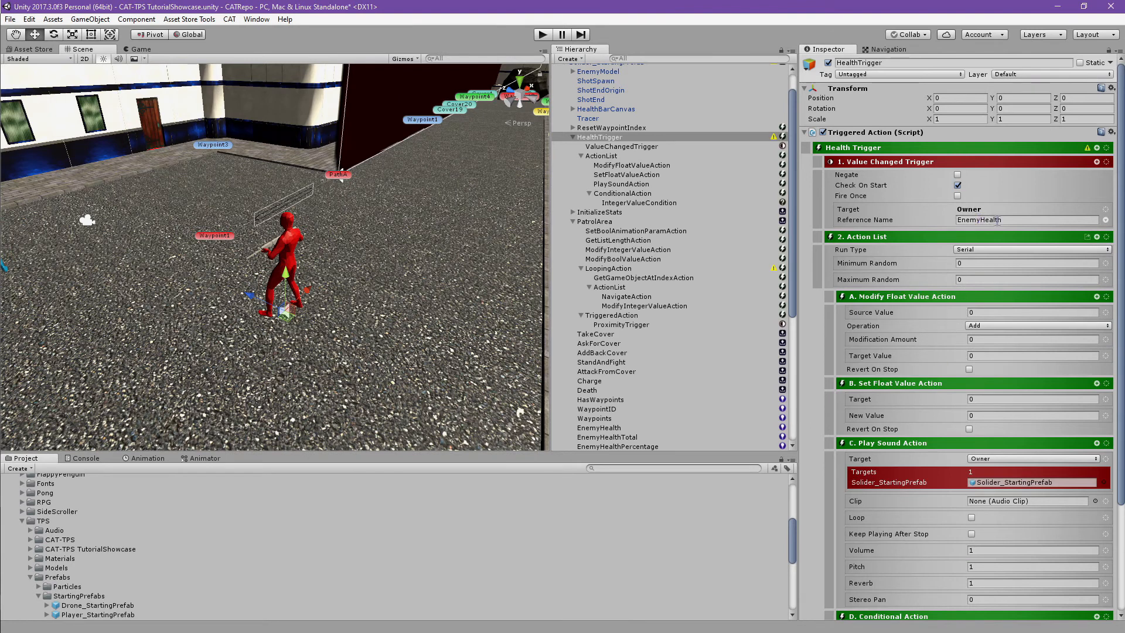
- Set the Modify Float Value Action's Source Value to Owner with reference name EnemyHealth and its Operation to Divide
{"action": "left_click", "coordinate": [1105, 313]}
{"action": "left_click", "coordinate": [1093, 346]}
{"action": "left_click", "coordinate": [1078, 324]}
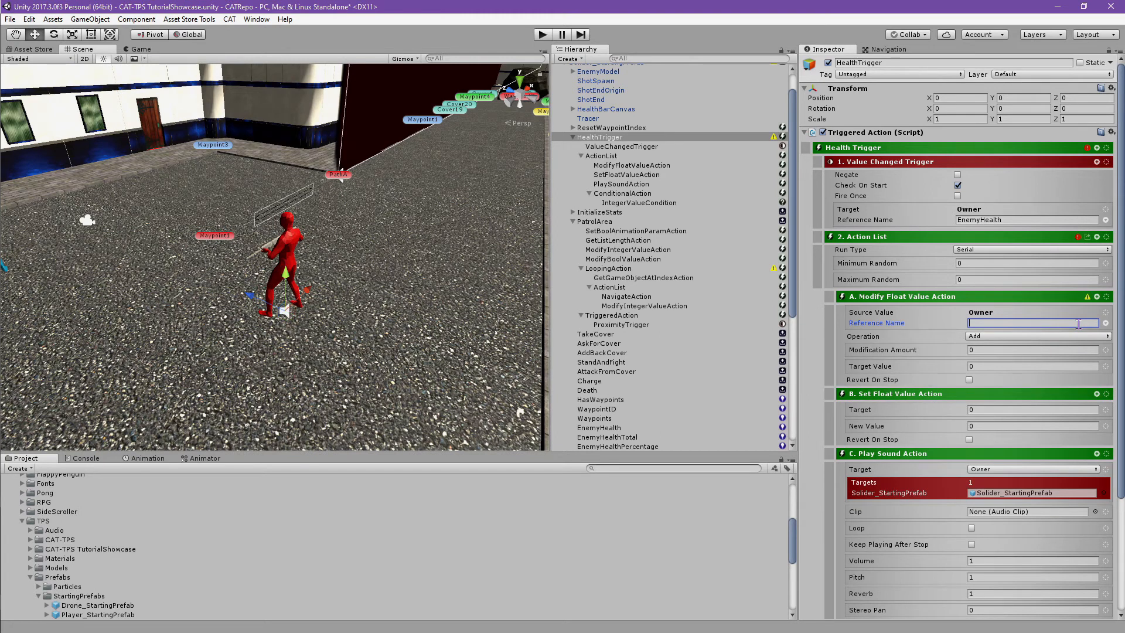
{"action": "type", "text": "EnemyHealth"}
{"action": "left_click", "coordinate": [1050, 336]}
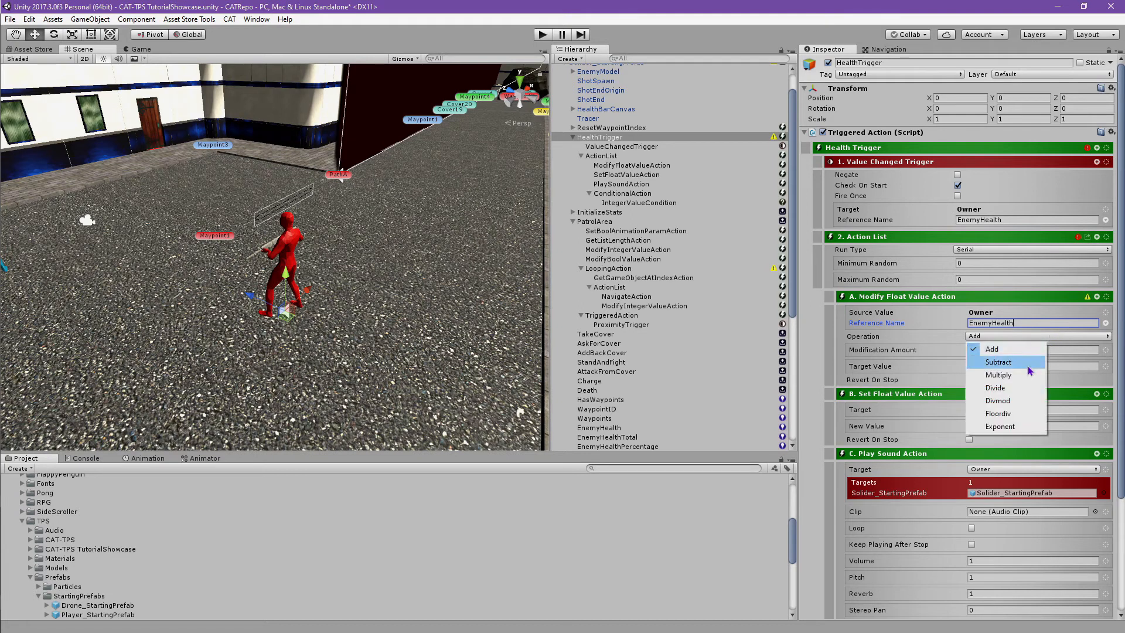
{"action": "left_click", "coordinate": [1022, 389]}
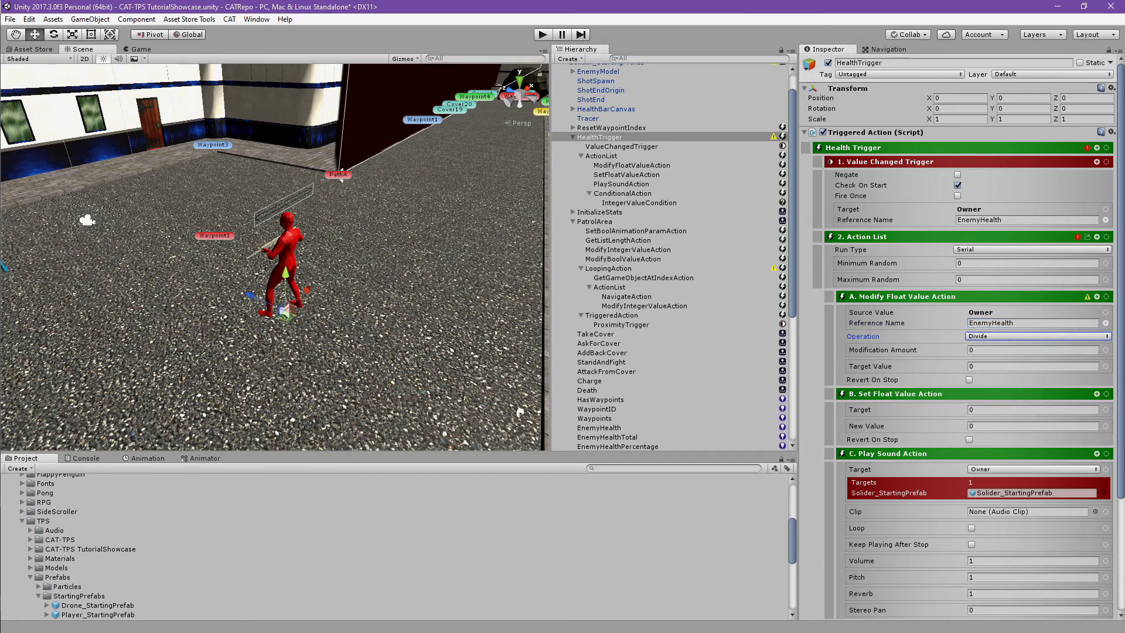
- Set the Modify Float Value Action's Modification Amount to Owner with the reference name EnemyHealthTotal
{"action": "left_click", "coordinate": [1105, 350]}
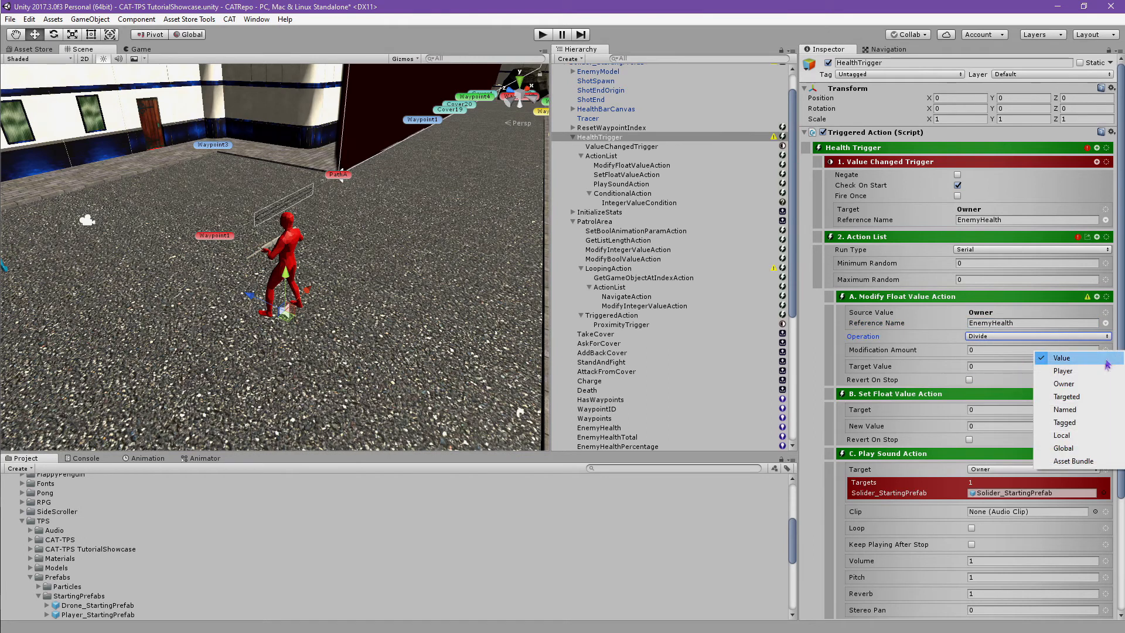
{"action": "left_click", "coordinate": [1096, 384]}
{"action": "left_click", "coordinate": [1074, 360]}
{"action": "type", "text": "EnemyHea"}
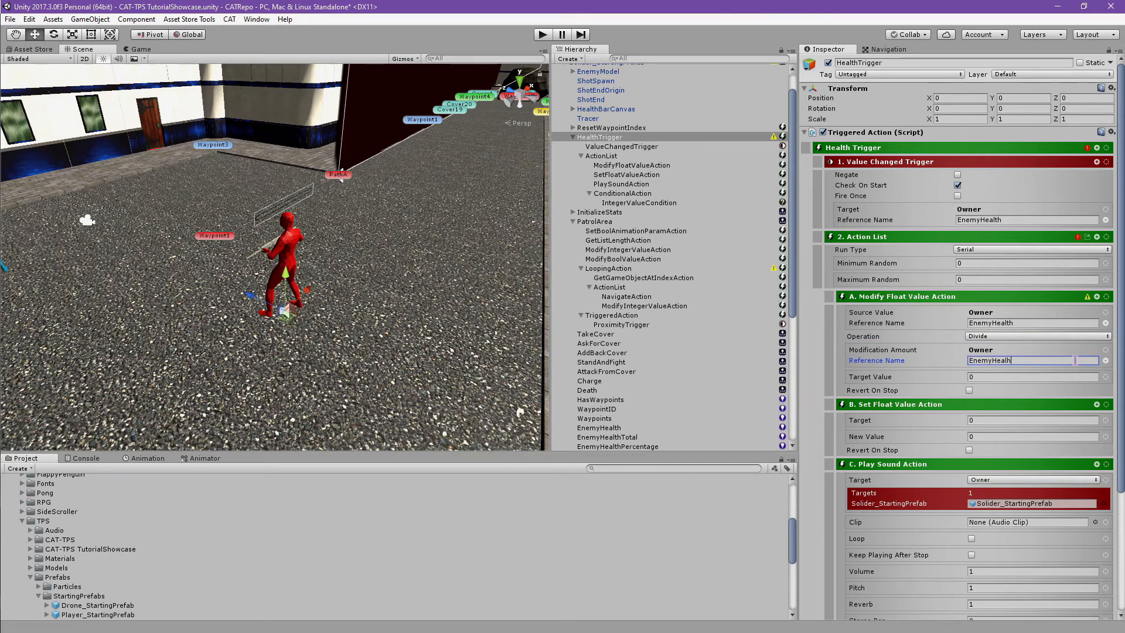
{"action": "type", "text": "lthTotal"}
{"action": "key", "text": "Return"}
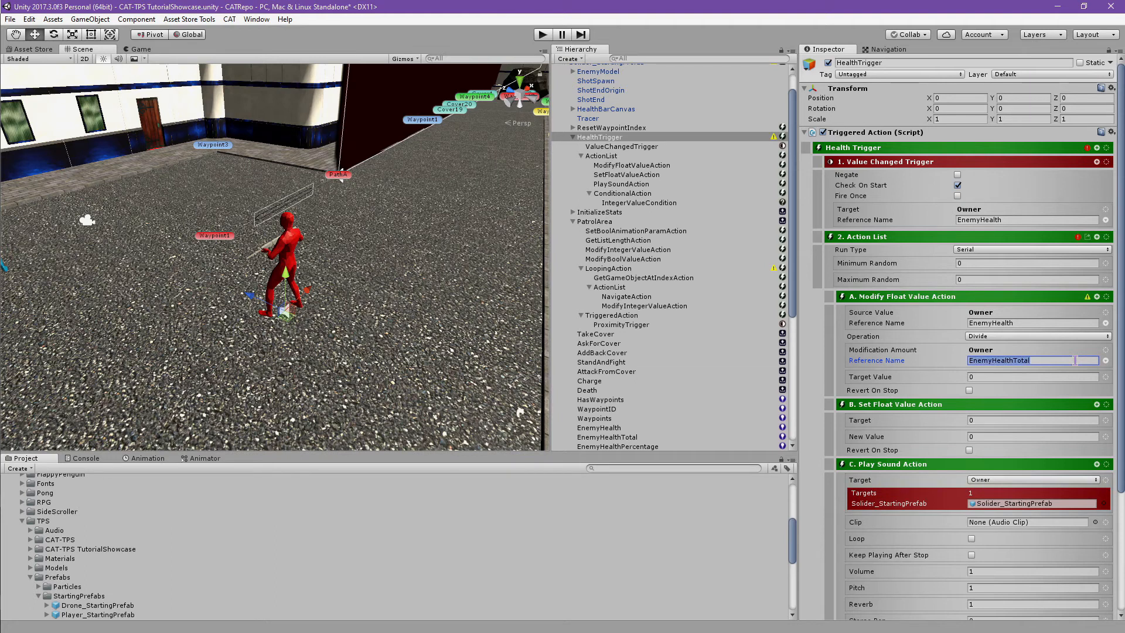
- Set the Modify Float Value Action's Target Value to Owner with the reference name EnemyHealthPercentage
{"action": "left_click", "coordinate": [1105, 377]}
{"action": "left_click", "coordinate": [1063, 411]}
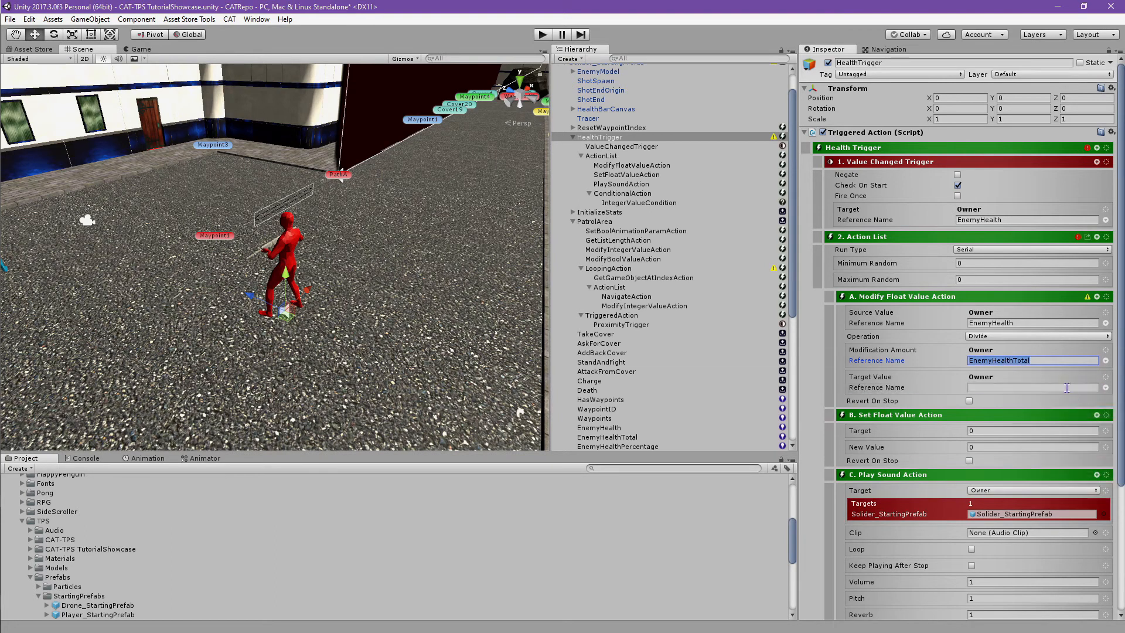
{"action": "left_click", "coordinate": [1067, 387]}
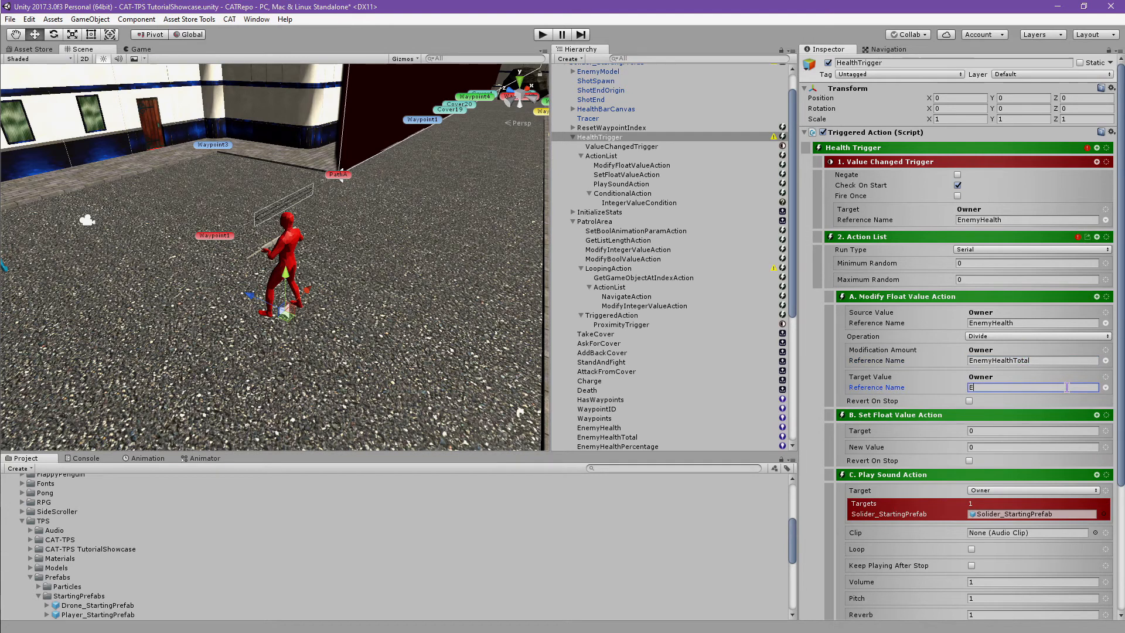
{"action": "type", "text": "EnemyHealthPercentage"}
{"action": "key", "text": "Return"}
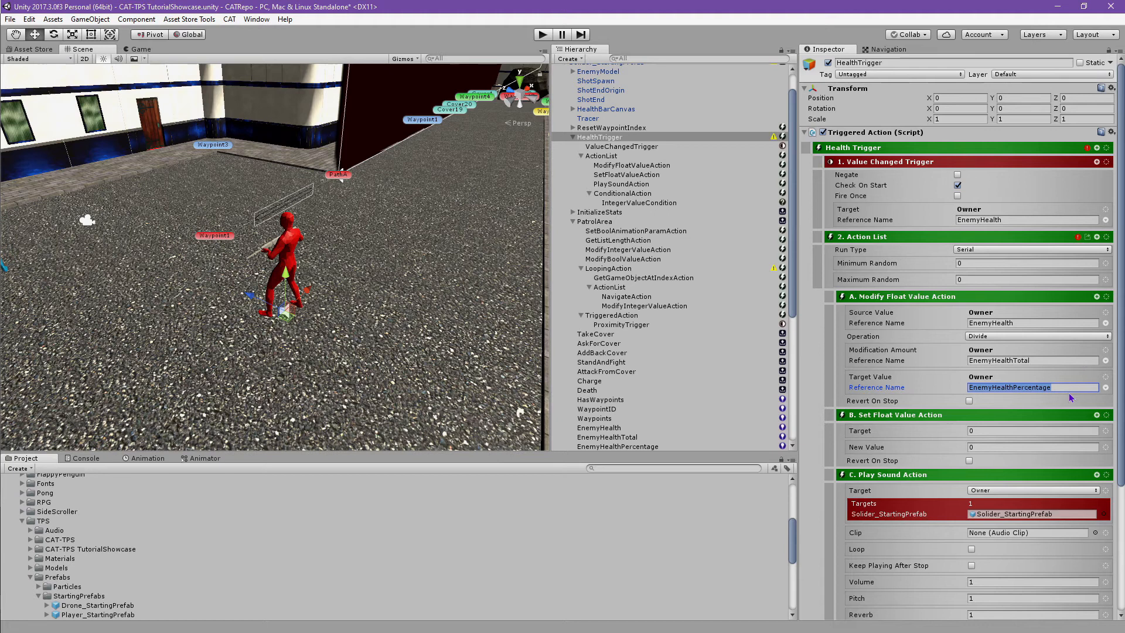
- Set the Set Float Value Action's Target to Owner with a path of HealthBarCanvas/Slider and the reference name LocalHealthPercent
{"action": "scroll", "coordinate": [1034, 424], "scroll_direction": "down", "scroll_amount": 5}
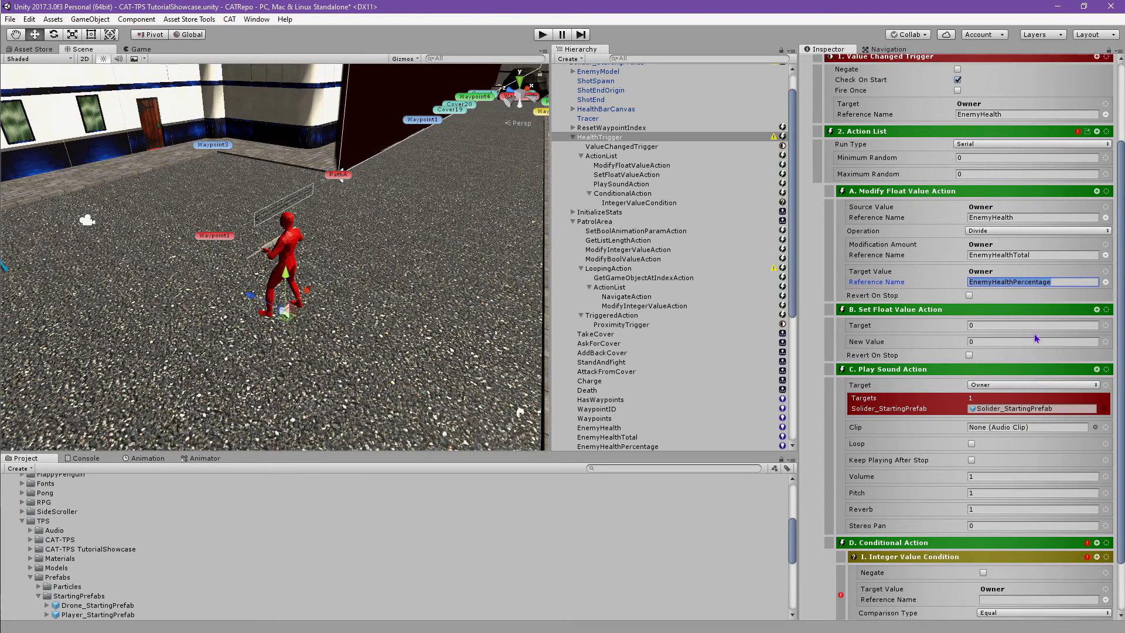
{"action": "left_click", "coordinate": [1105, 325]}
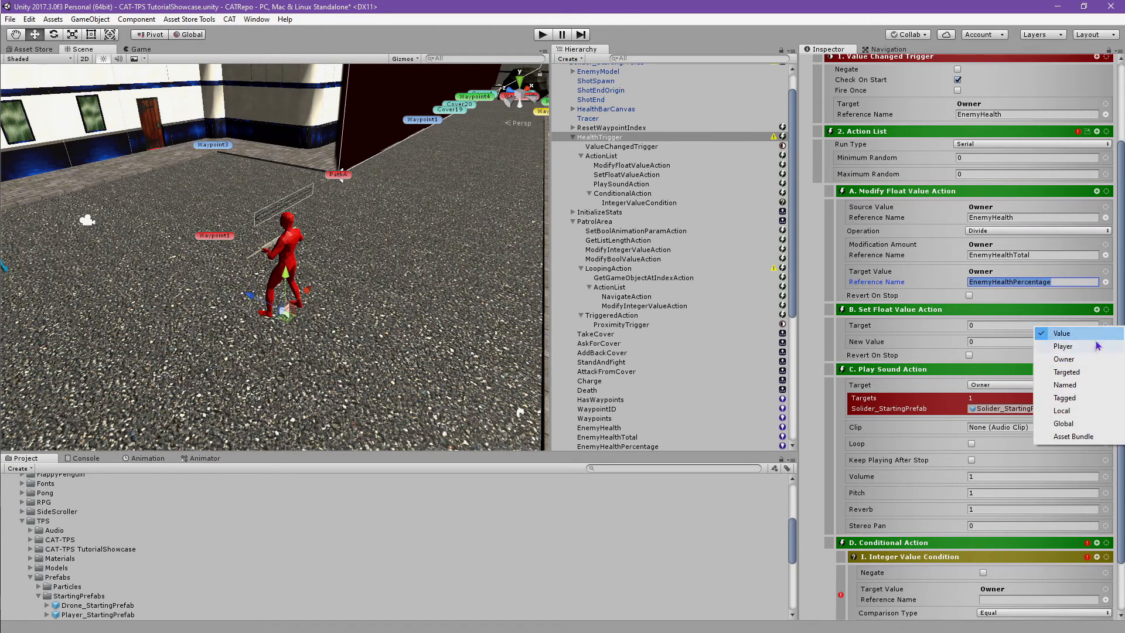
{"action": "left_click", "coordinate": [1085, 363]}
{"action": "left_click", "coordinate": [1105, 325]}
{"action": "mouse_move", "coordinate": [1066, 453]}
{"action": "left_click", "coordinate": [1022, 452]}
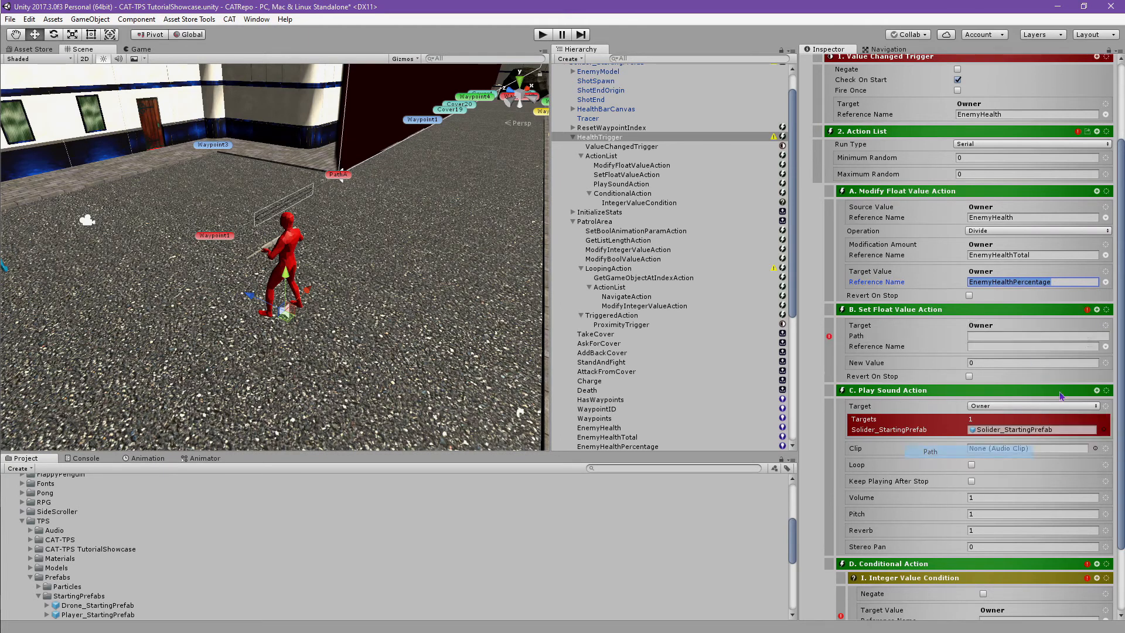
{"action": "left_click", "coordinate": [1085, 335]}
{"action": "type", "text": "HealthBarCanv"}
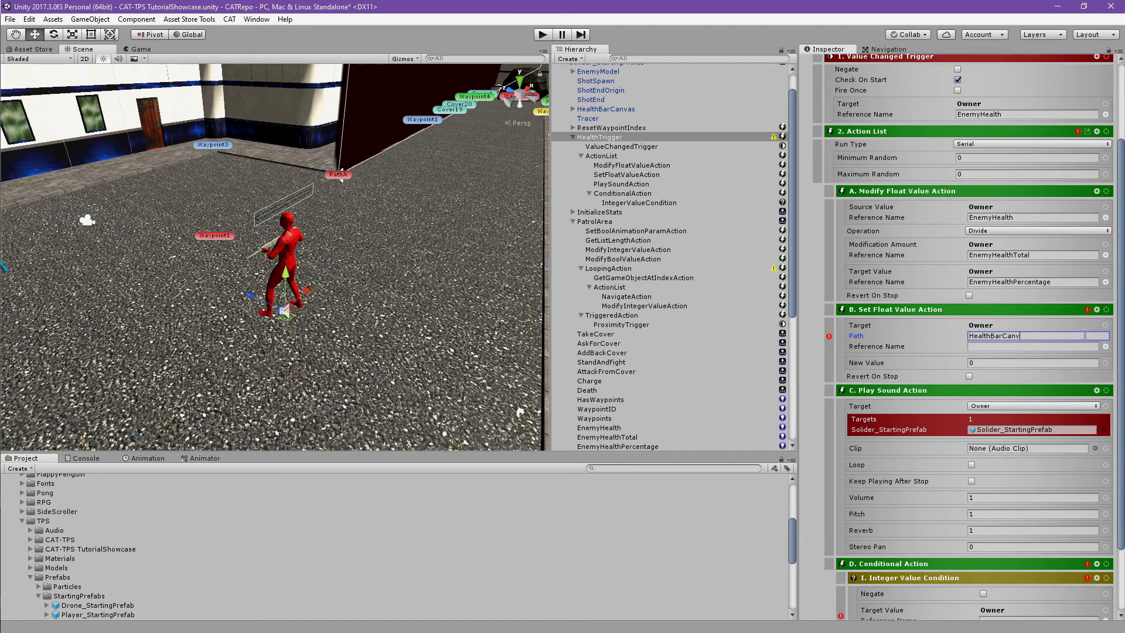
{"action": "type", "text": "as/Slider"}
{"action": "left_click", "coordinate": [1064, 345]}
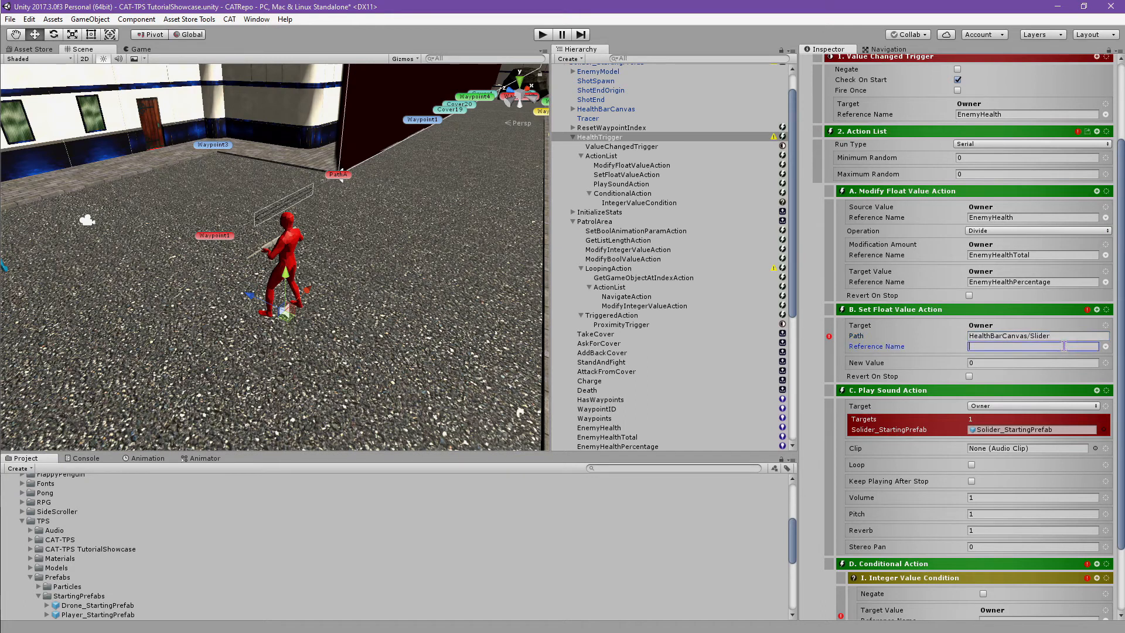
{"action": "type", "text": "LocalHealthPercent"}
{"action": "key", "text": "Return"}
- Set the Set Float Value Action's New Value to Owner with the reference name EnemyHealthPercentage
{"action": "left_click", "coordinate": [1104, 364]}
{"action": "left_click", "coordinate": [1092, 400]}
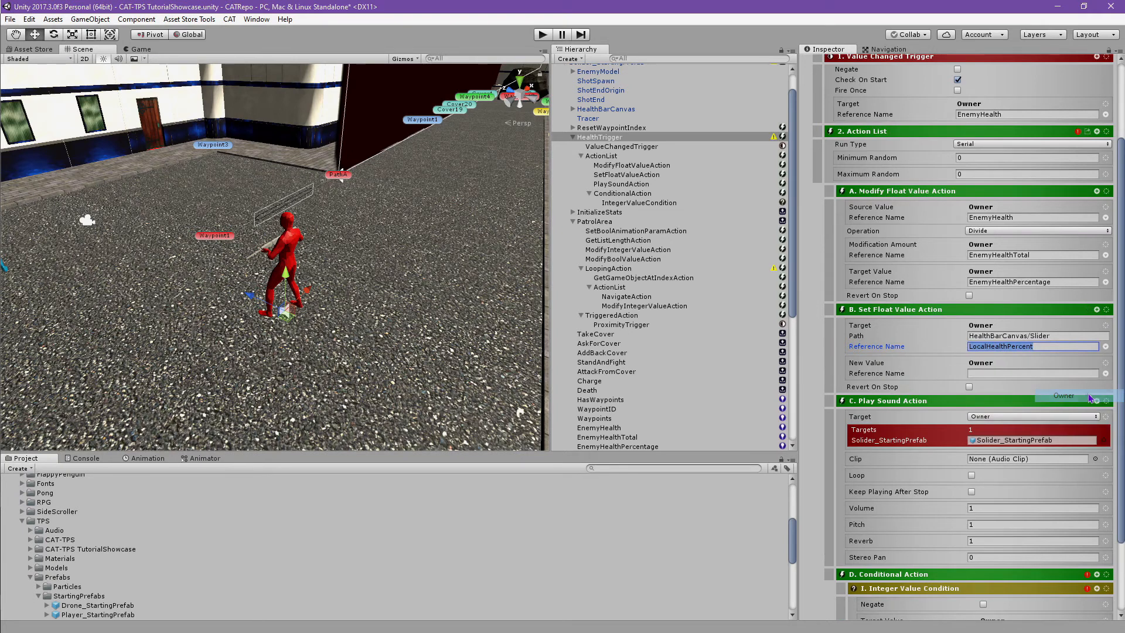
{"action": "left_click", "coordinate": [1063, 374]}
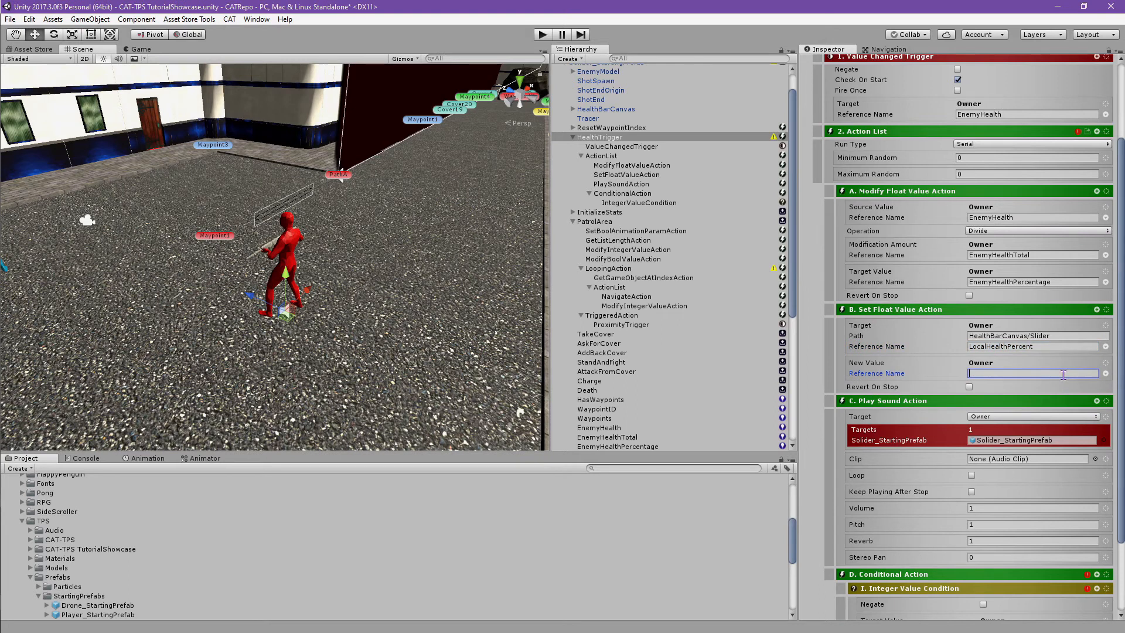
{"action": "type", "text": "EnemyHealthPercentage"}
{"action": "key", "text": "Return"}
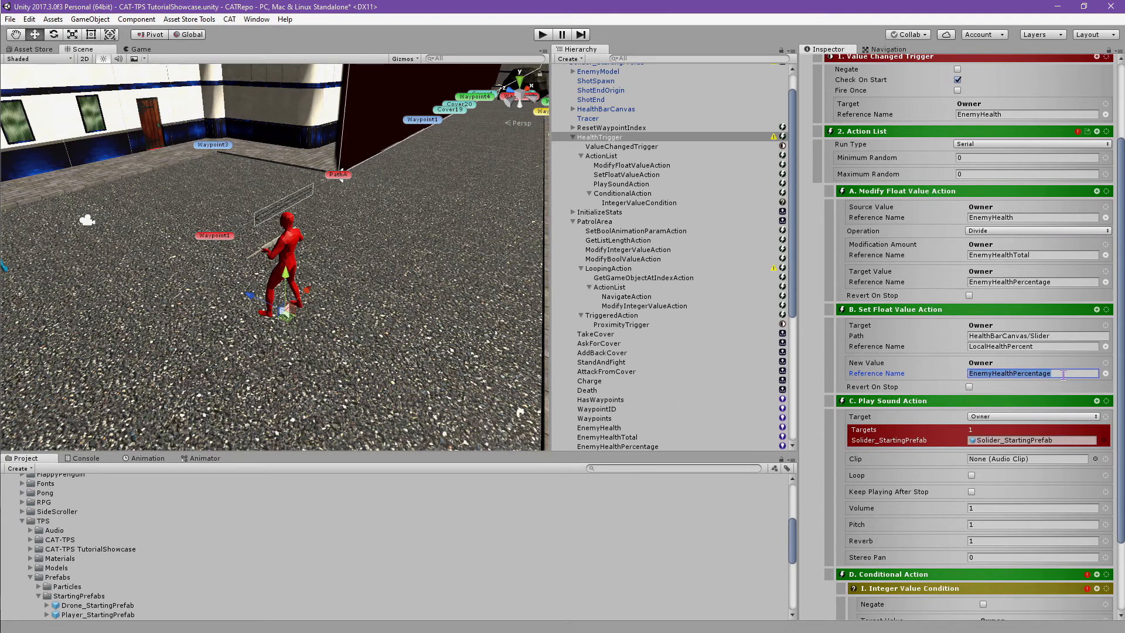
- Assign the Hit_Hurt2 audio clip from the TPS Audio folder to the Play Sound Action and enable Keep Playing After Stop
{"action": "scroll", "coordinate": [1063, 374], "scroll_direction": "down", "scroll_amount": 3}
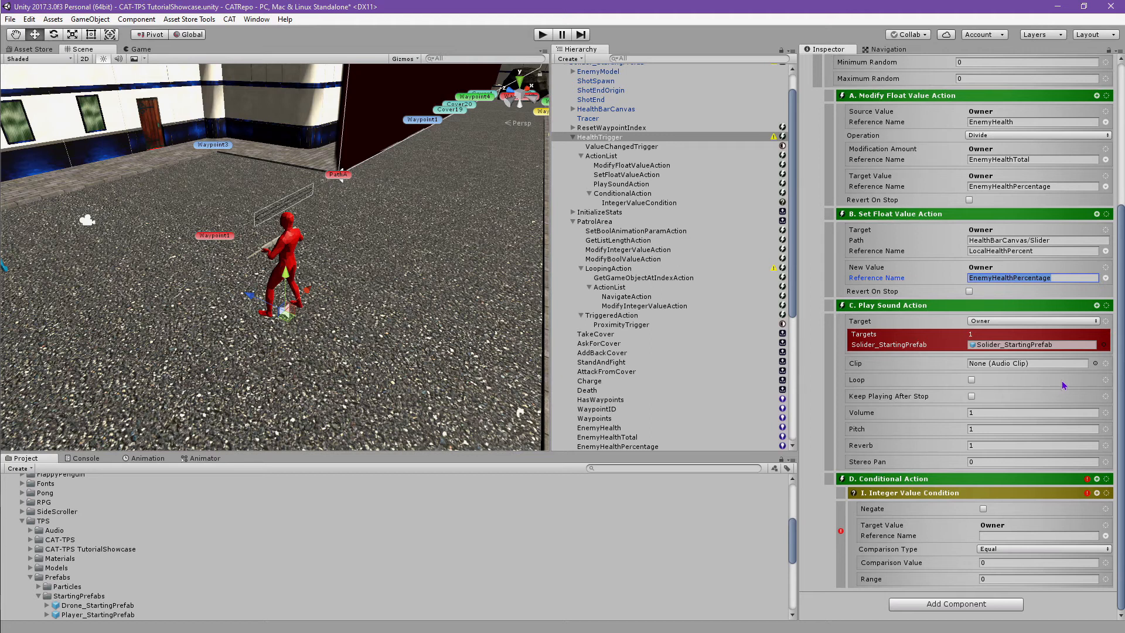
{"action": "left_click", "coordinate": [1108, 324]}
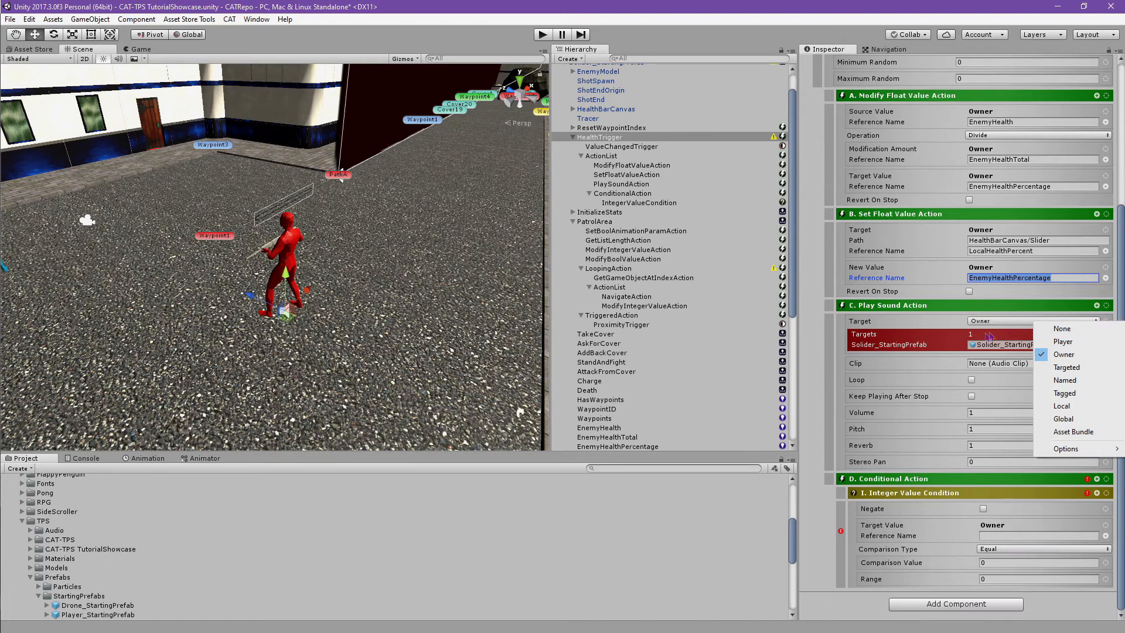
{"action": "left_click", "coordinate": [925, 325]}
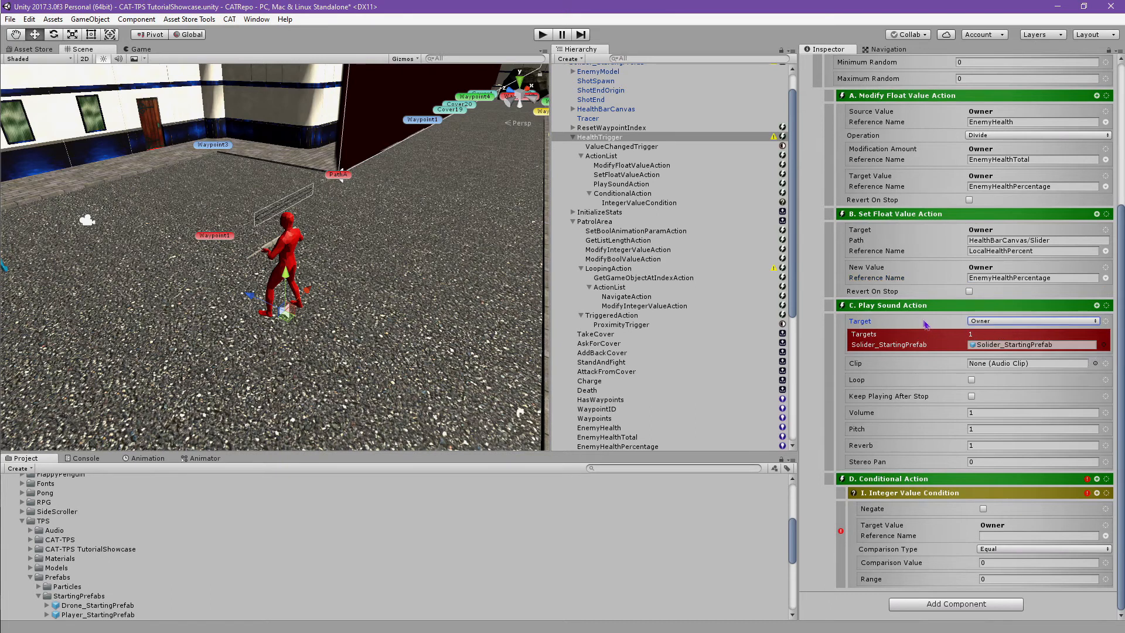
{"action": "left_click", "coordinate": [30, 530]}
{"action": "scroll", "coordinate": [41, 536], "scroll_direction": "down", "scroll_amount": 5}
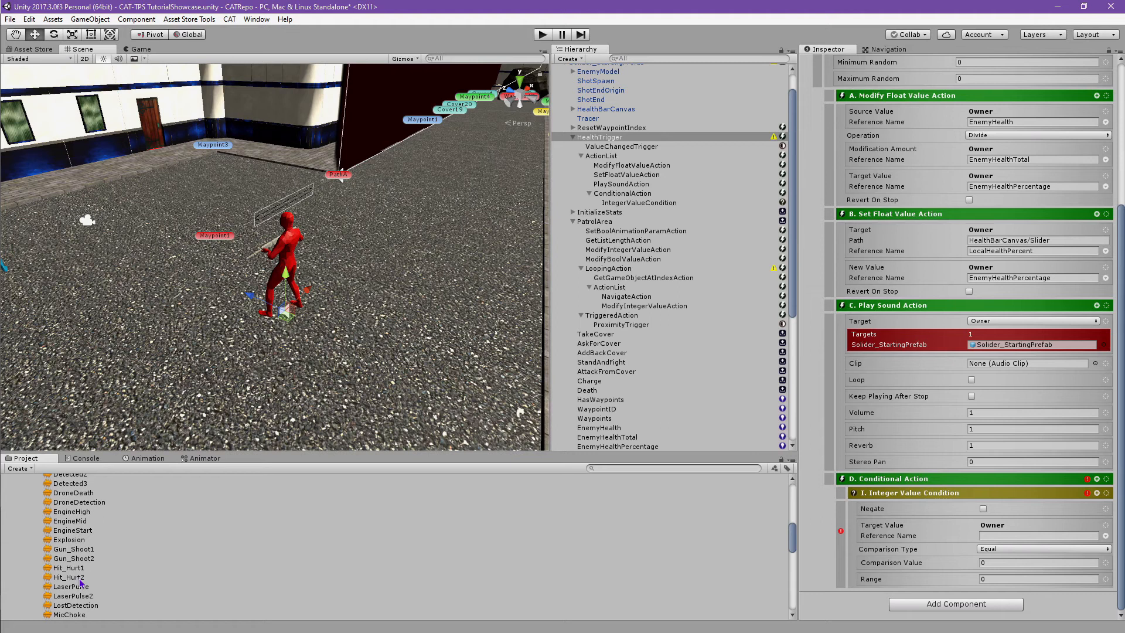
{"action": "left_click_drag", "start_coordinate": [81, 582], "coordinate": [1060, 368]}
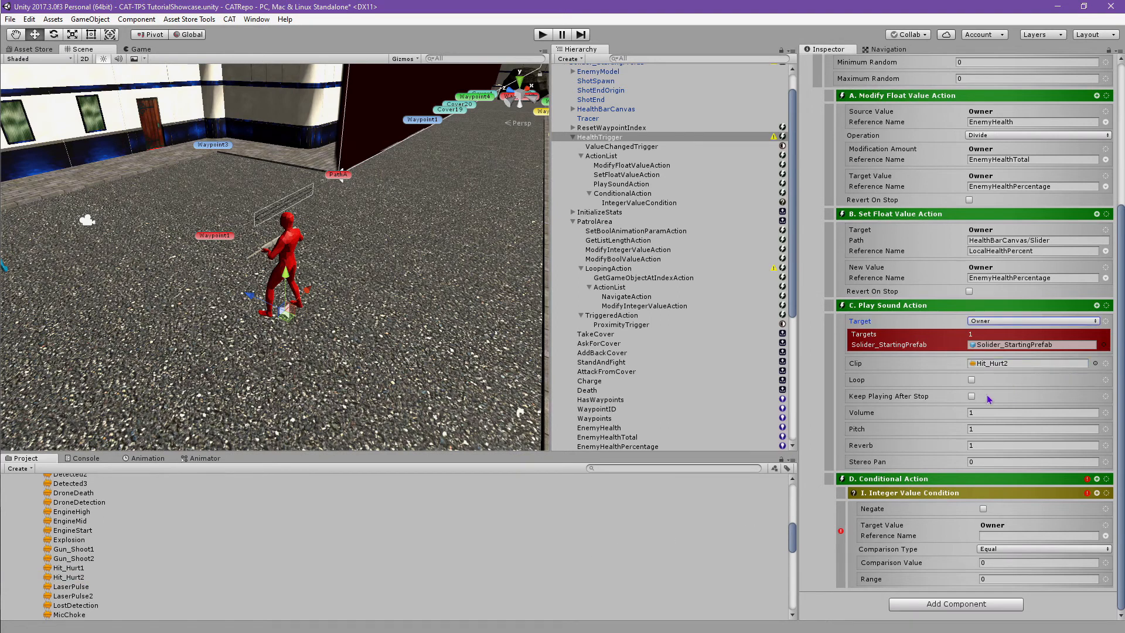
{"action": "left_click", "coordinate": [971, 397]}
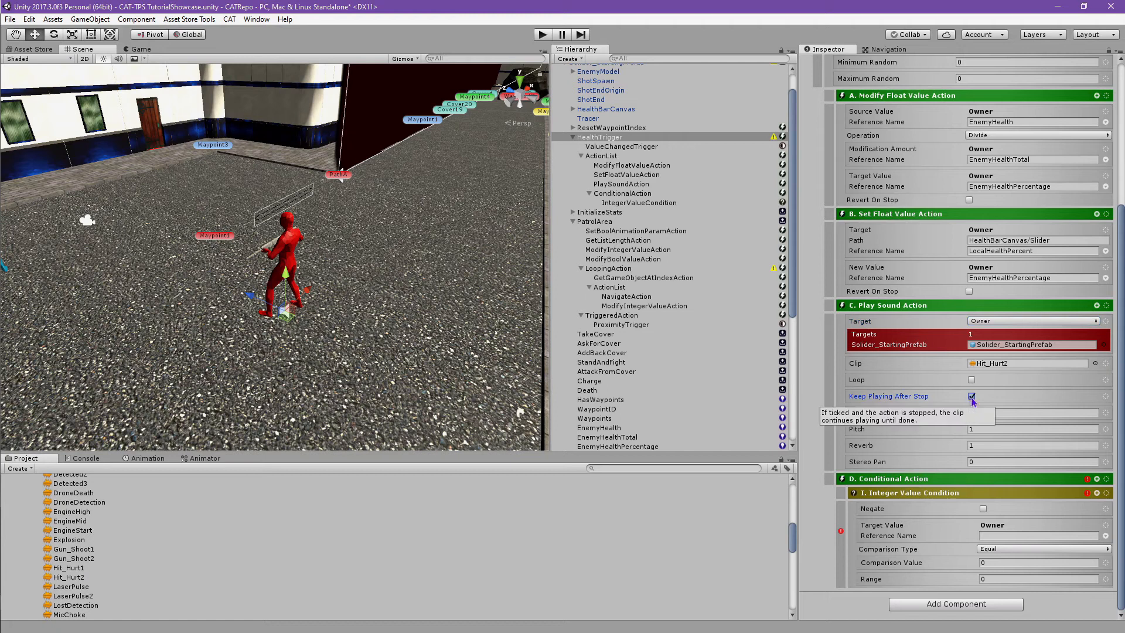
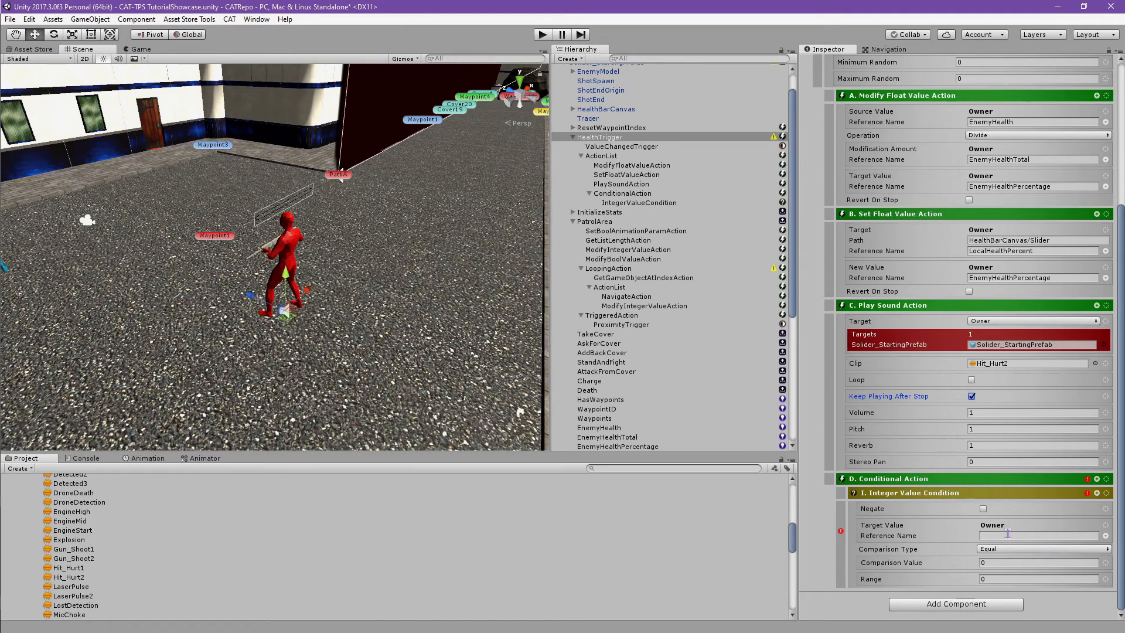
- Set the Integer Value Condition to check whether the owner's EnemyHealth is Less Than 1
{"action": "left_click", "coordinate": [1081, 535]}
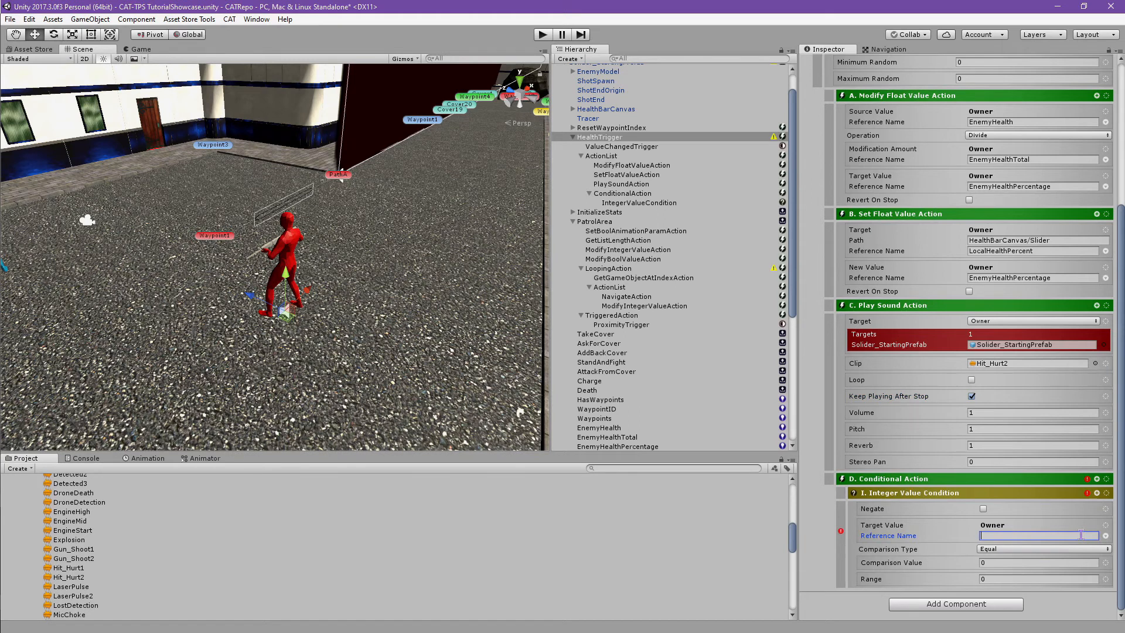
{"action": "type", "text": "EnemyHealth"}
{"action": "left_click", "coordinate": [1056, 549]}
{"action": "left_click", "coordinate": [1030, 495]}
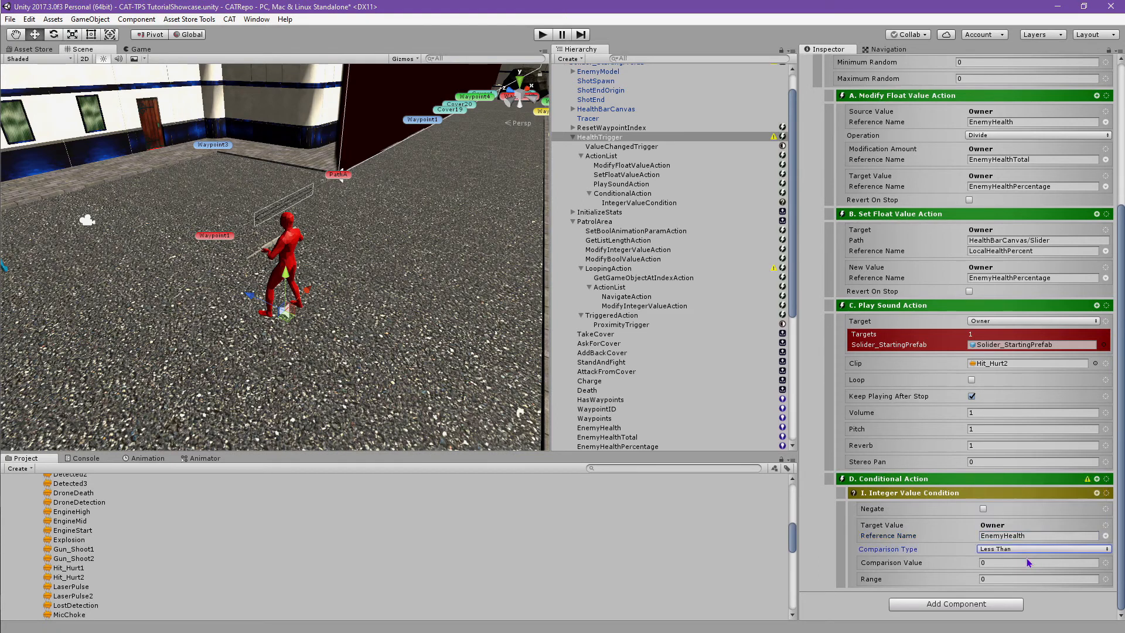
{"action": "left_click", "coordinate": [1026, 558]}
{"action": "type", "text": "1"}
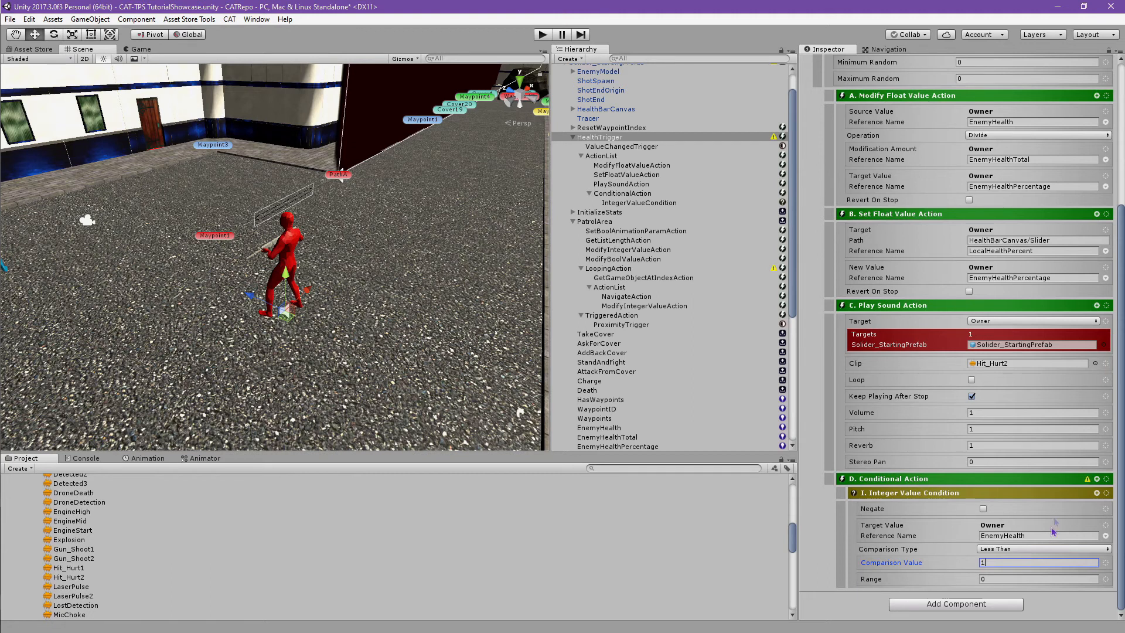
- Add two Action Lists as children of HealthTrigger's Conditional Action
{"action": "left_click", "coordinate": [1097, 479]}
{"action": "type", "text": "Action"}
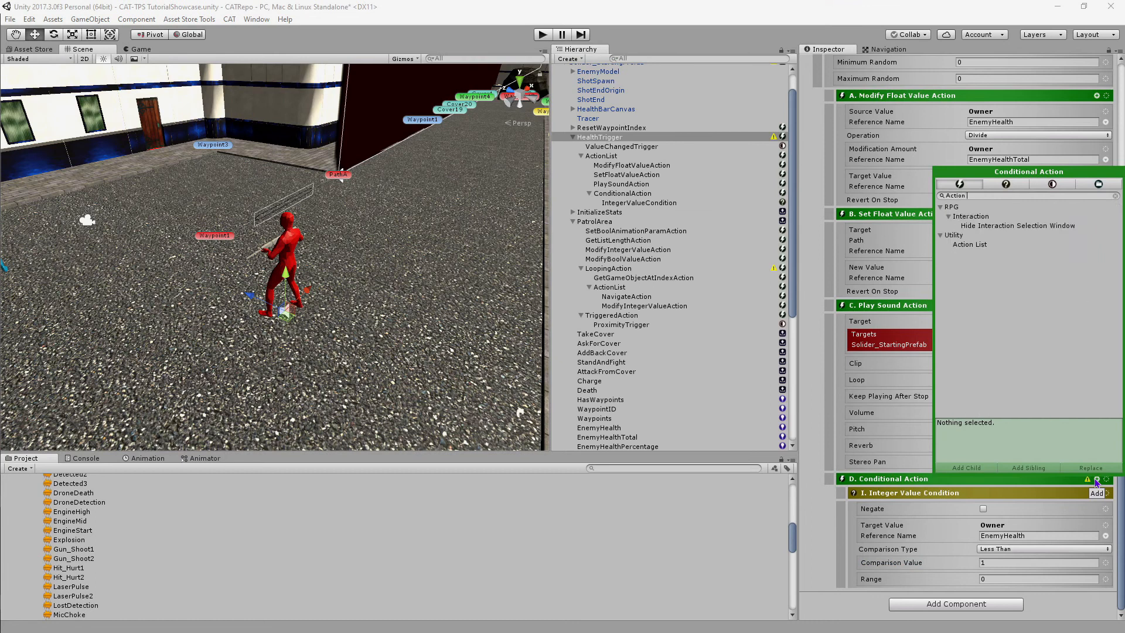
{"action": "left_click", "coordinate": [979, 245]}
{"action": "left_click", "coordinate": [973, 468]}
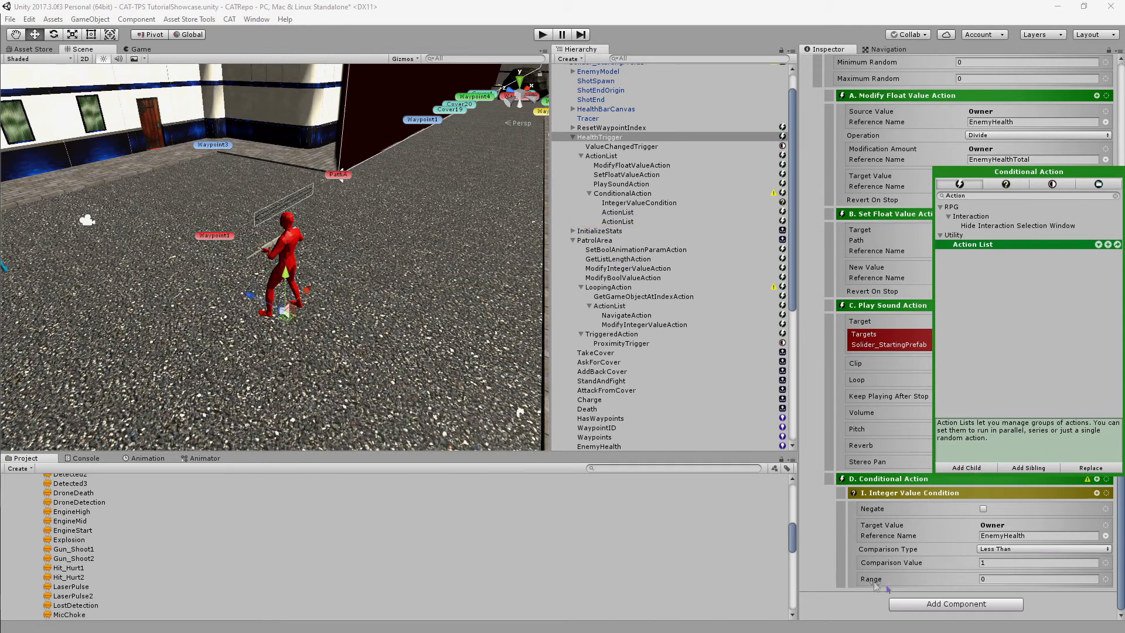
{"action": "left_click", "coordinate": [819, 539]}
- Add a Change State action as a child of the Conditional Action's first Action List
{"action": "scroll", "coordinate": [838, 537], "scroll_direction": "down", "scroll_amount": 5}
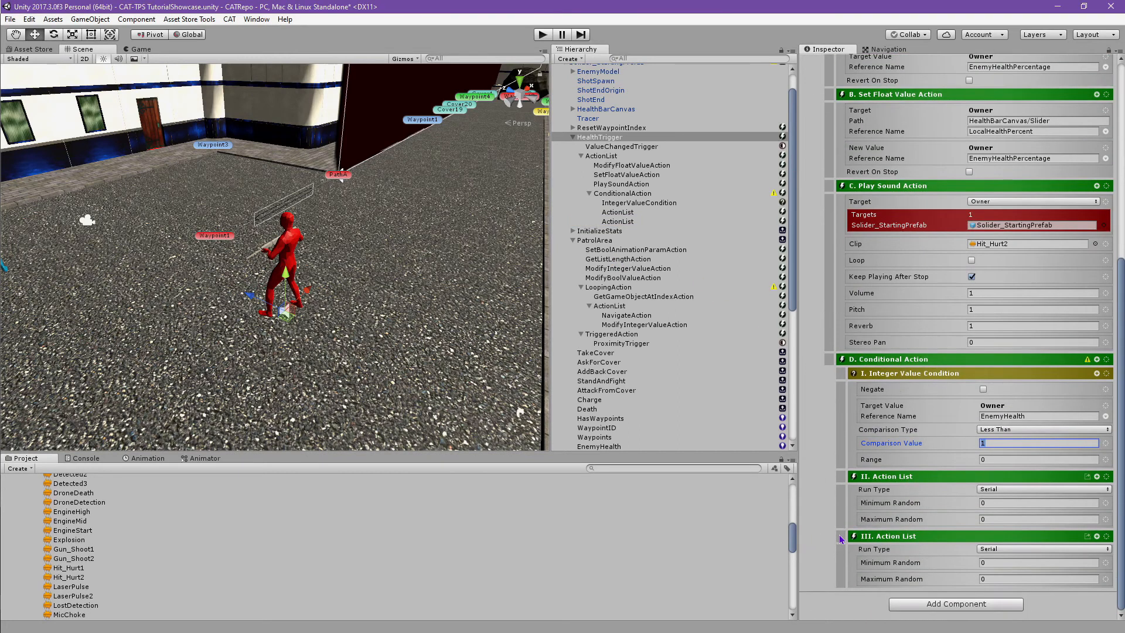
{"action": "left_click", "coordinate": [1096, 477]}
{"action": "type", "text": "Change"}
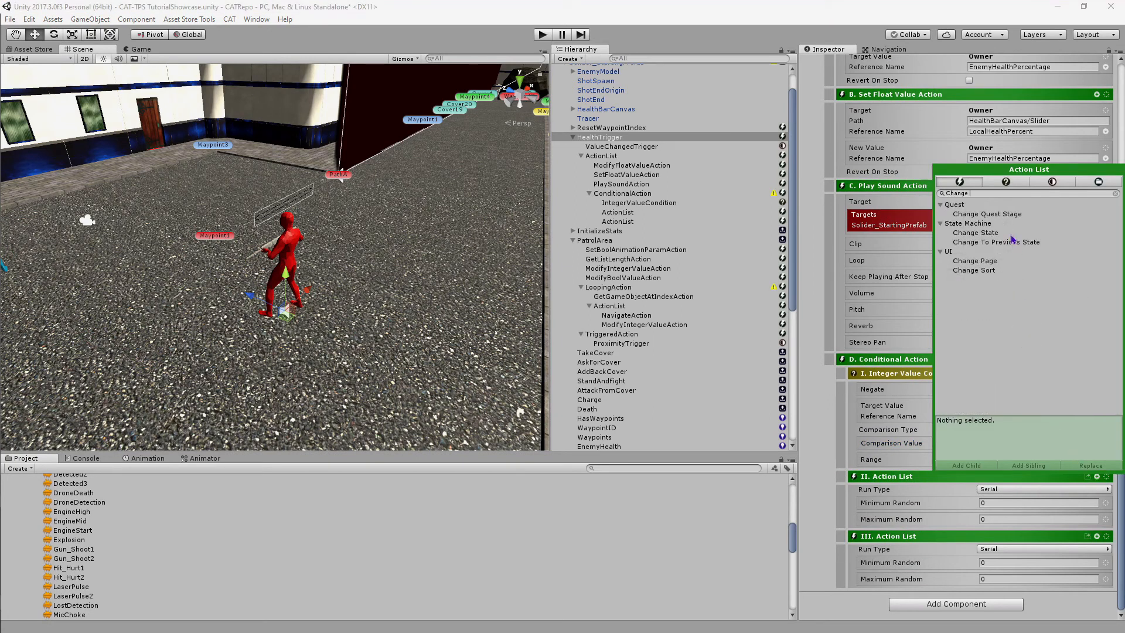
{"action": "left_click", "coordinate": [1012, 234]}
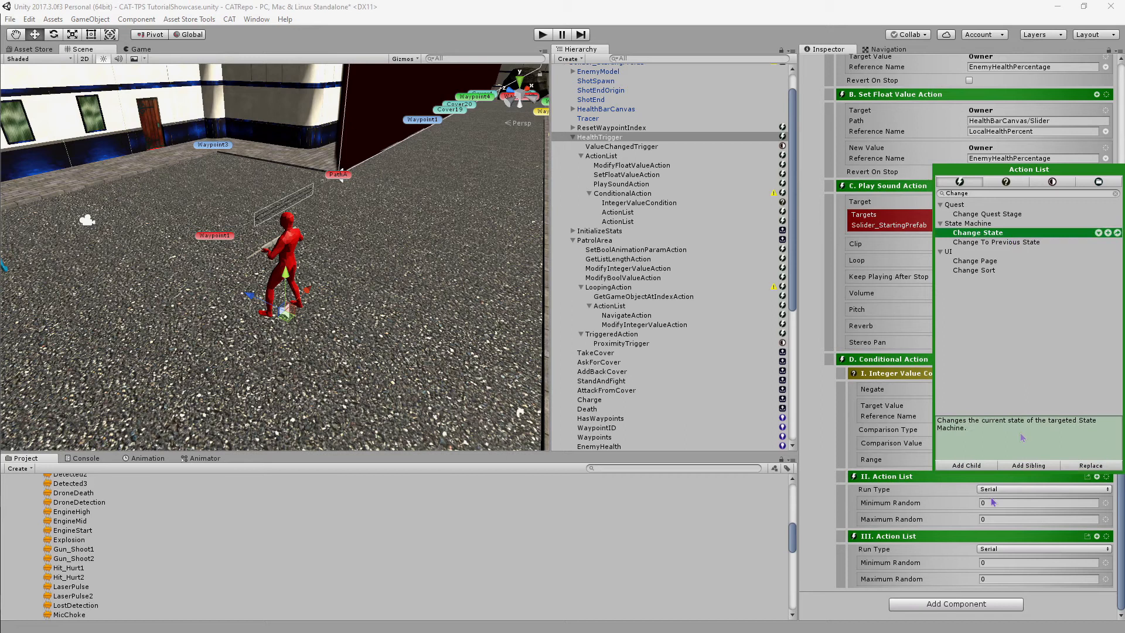
{"action": "left_click", "coordinate": [965, 465]}
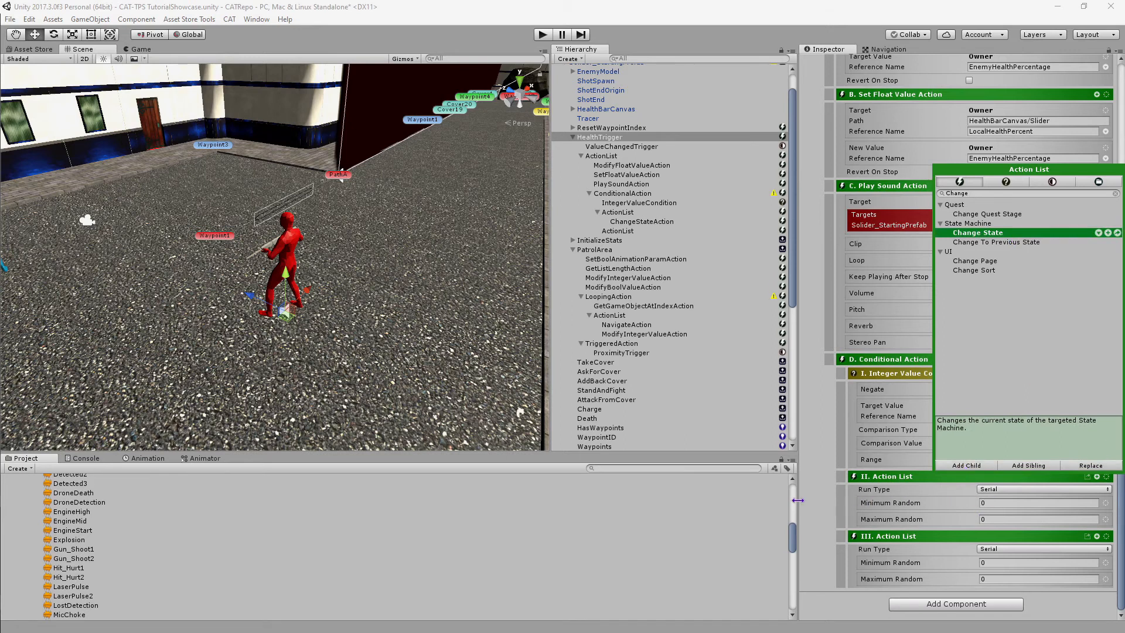
- Set the State Name of the Change State Action in the Conditional Action's first Action List to Death
{"action": "scroll", "coordinate": [959, 555], "scroll_direction": "down", "scroll_amount": 3}
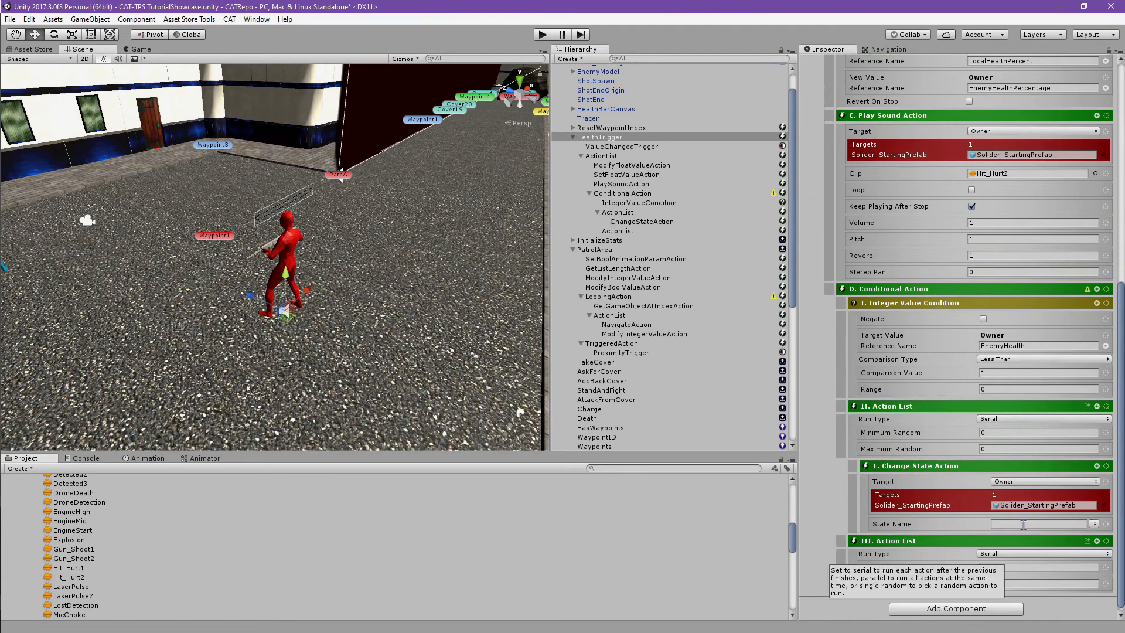
{"action": "left_click", "coordinate": [1094, 525]}
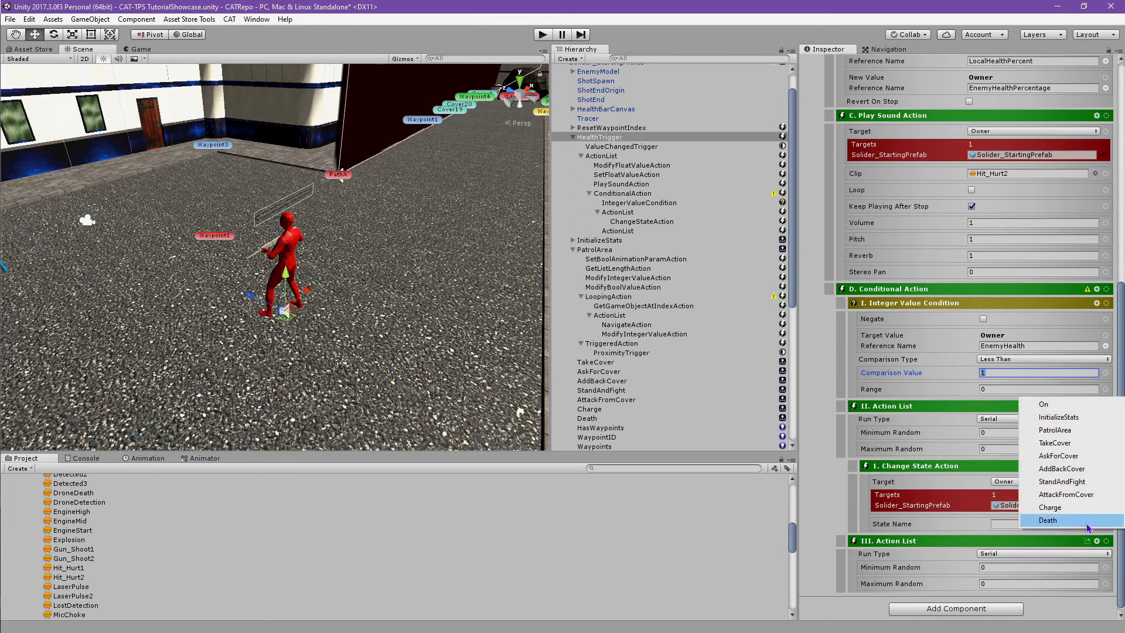
{"action": "left_click", "coordinate": [1093, 521]}
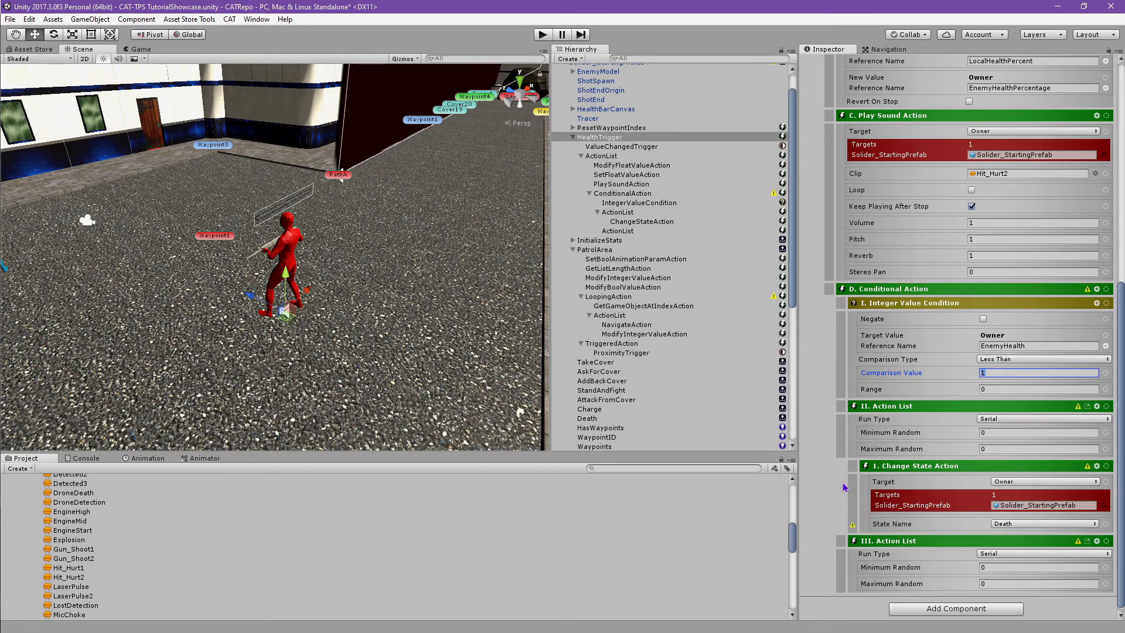
- Add an Integer Value condition as a child of the second Action List in HealthTrigger's Conditional Action
{"action": "scroll", "coordinate": [844, 486], "scroll_direction": "down", "scroll_amount": 1}
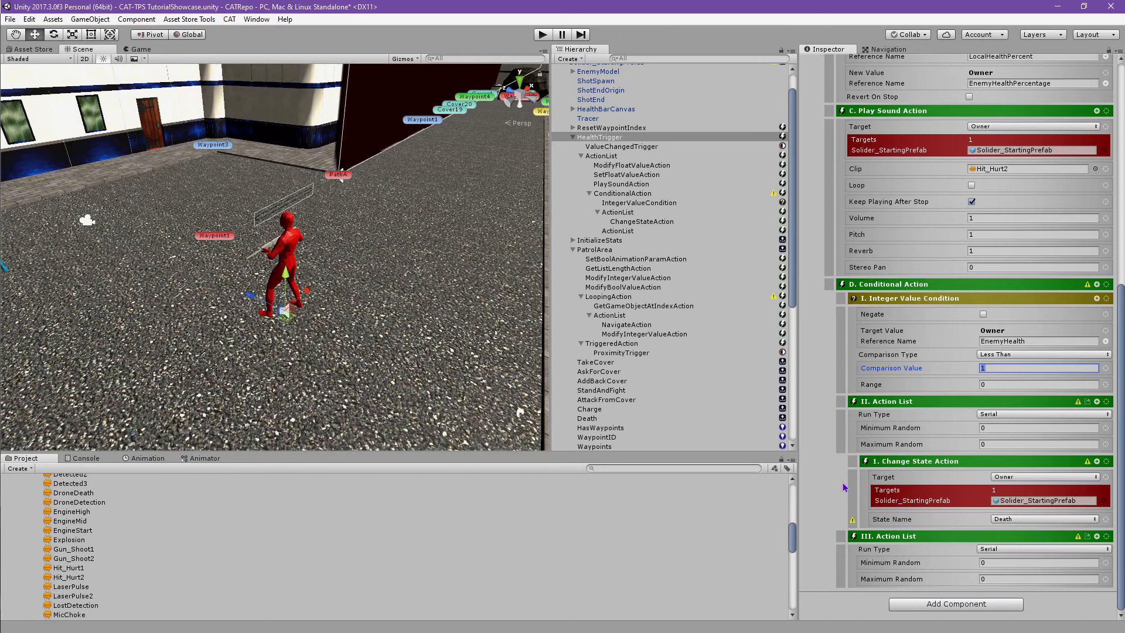
{"action": "left_click", "coordinate": [1085, 535]}
{"action": "left_click", "coordinate": [1088, 584]}
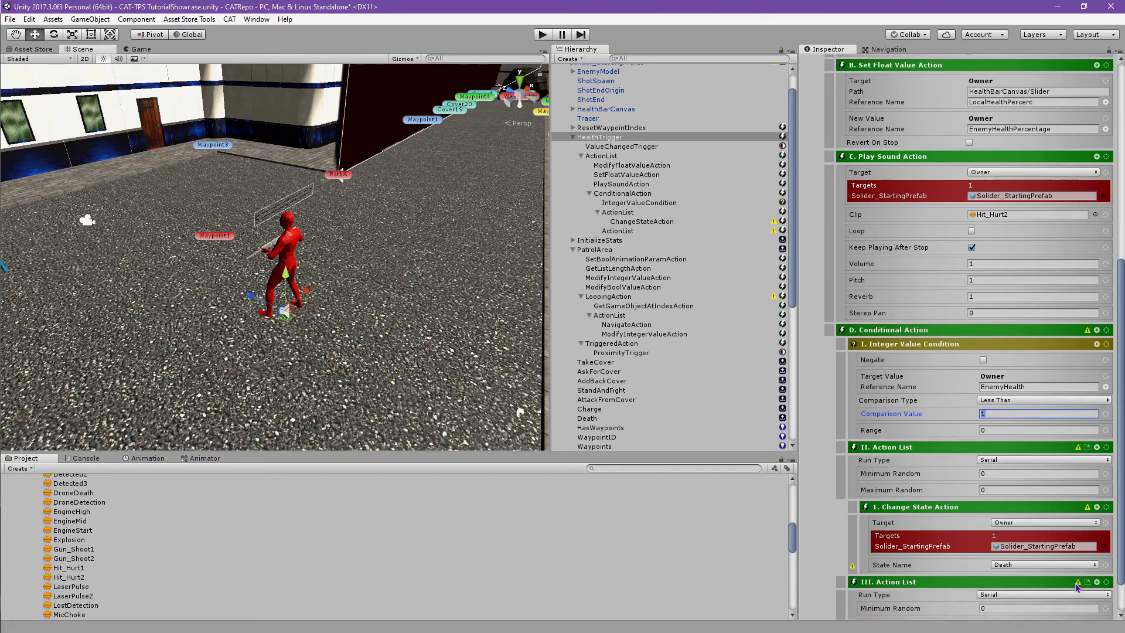
{"action": "scroll", "coordinate": [1064, 571], "scroll_direction": "down", "scroll_amount": 3}
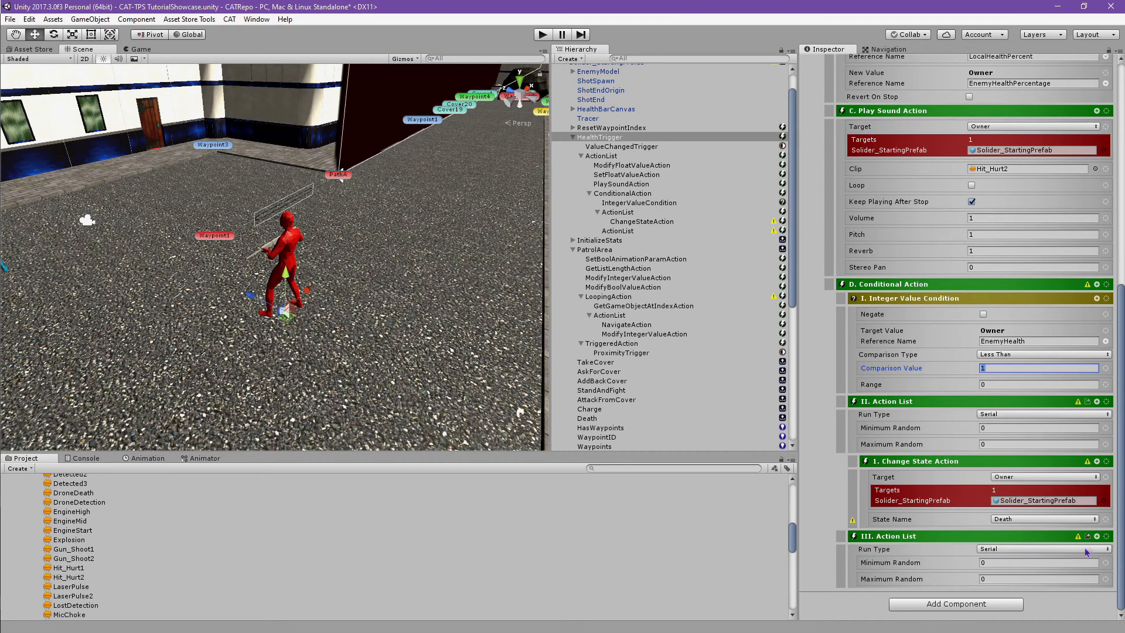
{"action": "left_click", "coordinate": [1097, 537]}
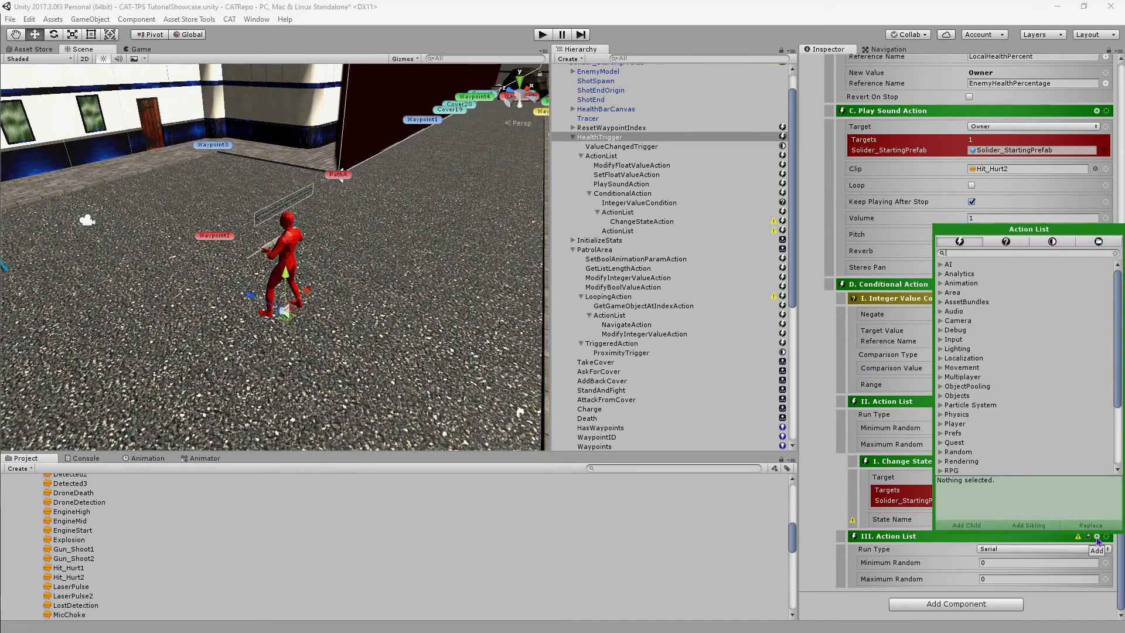
{"action": "left_click", "coordinate": [1004, 241]}
{"action": "type", "text": "Integer"}
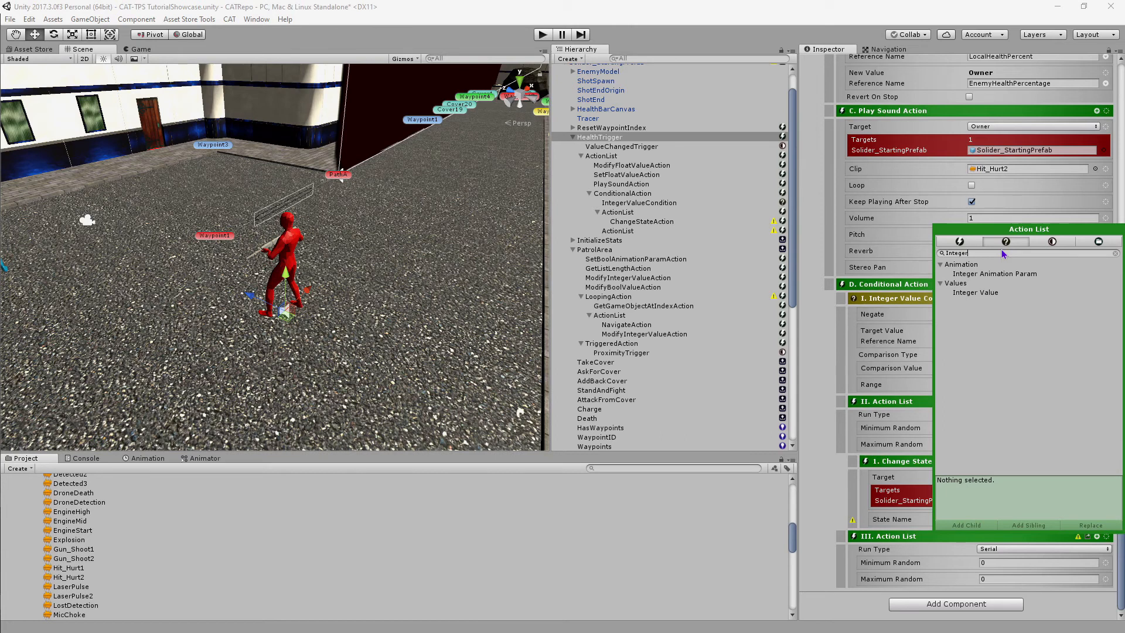
{"action": "left_click", "coordinate": [988, 292]}
{"action": "left_click", "coordinate": [978, 525]}
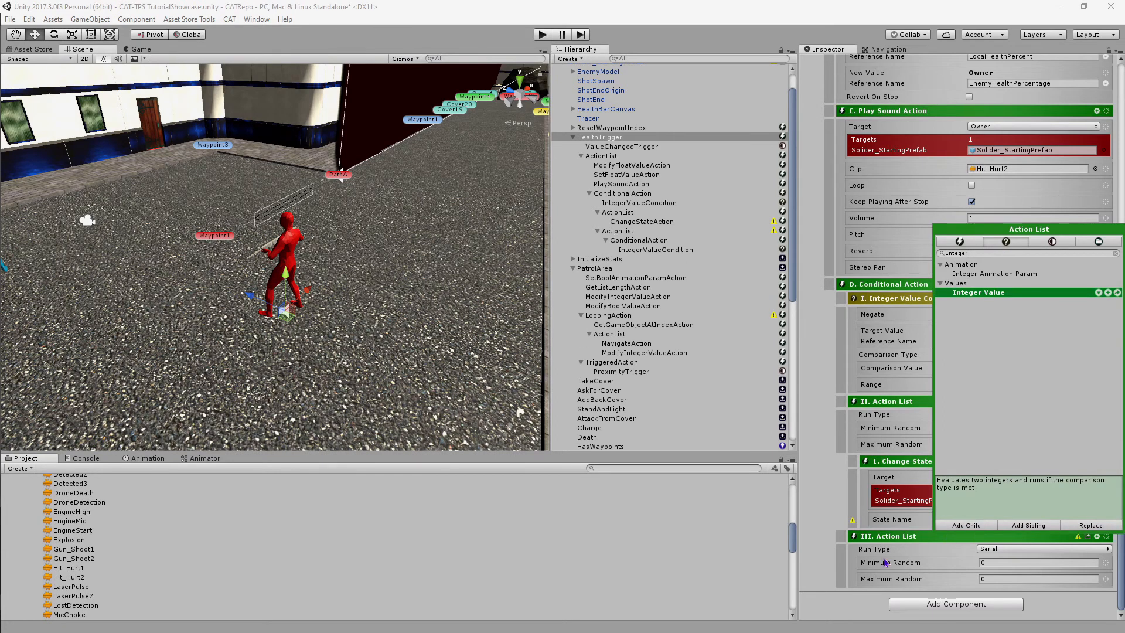
- Set the nested Integer Value Condition to check whether the owner's EnemyHealth is Less Than 15
{"action": "scroll", "coordinate": [837, 566], "scroll_direction": "down", "scroll_amount": 5}
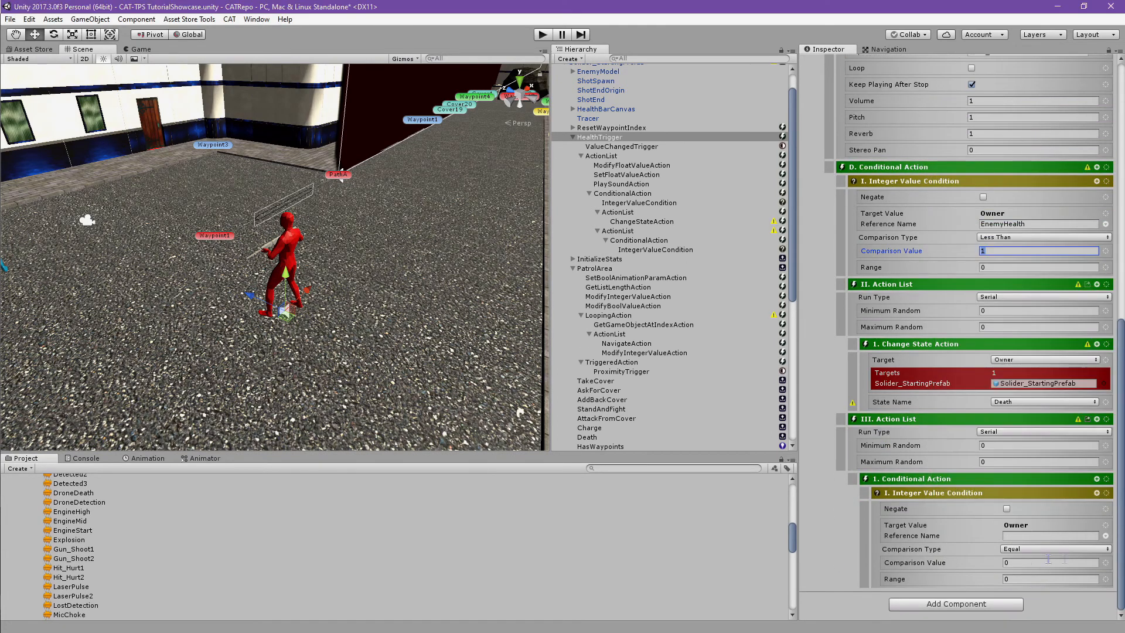
{"action": "left_click", "coordinate": [1080, 535]}
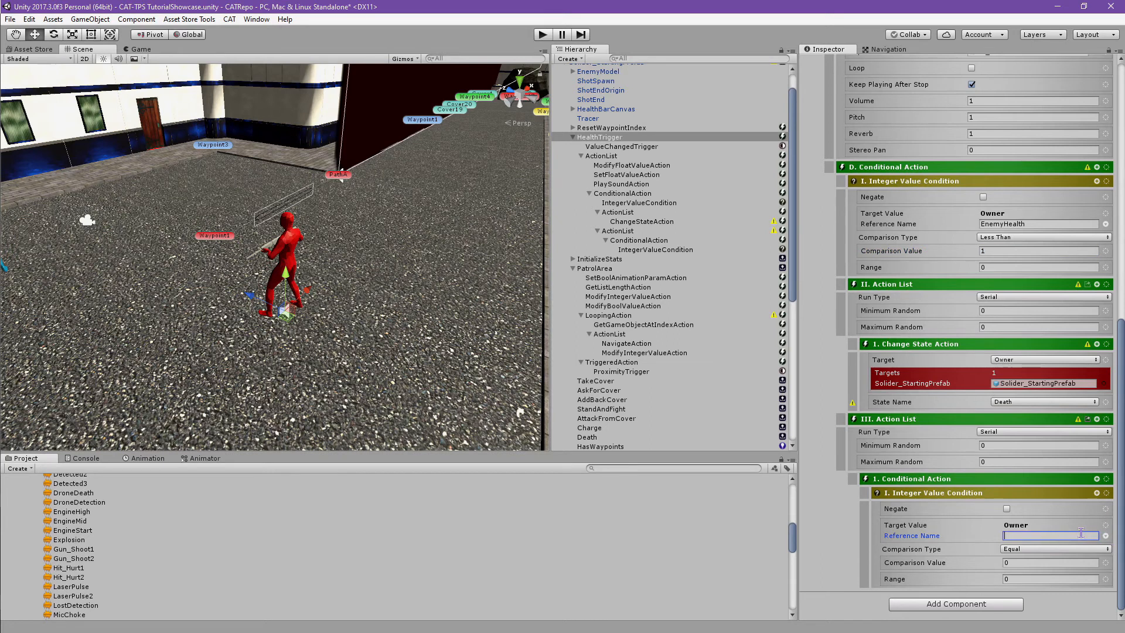
{"action": "type", "text": "EnemyHealth"}
{"action": "key", "text": "Return"}
{"action": "left_click", "coordinate": [1064, 548]}
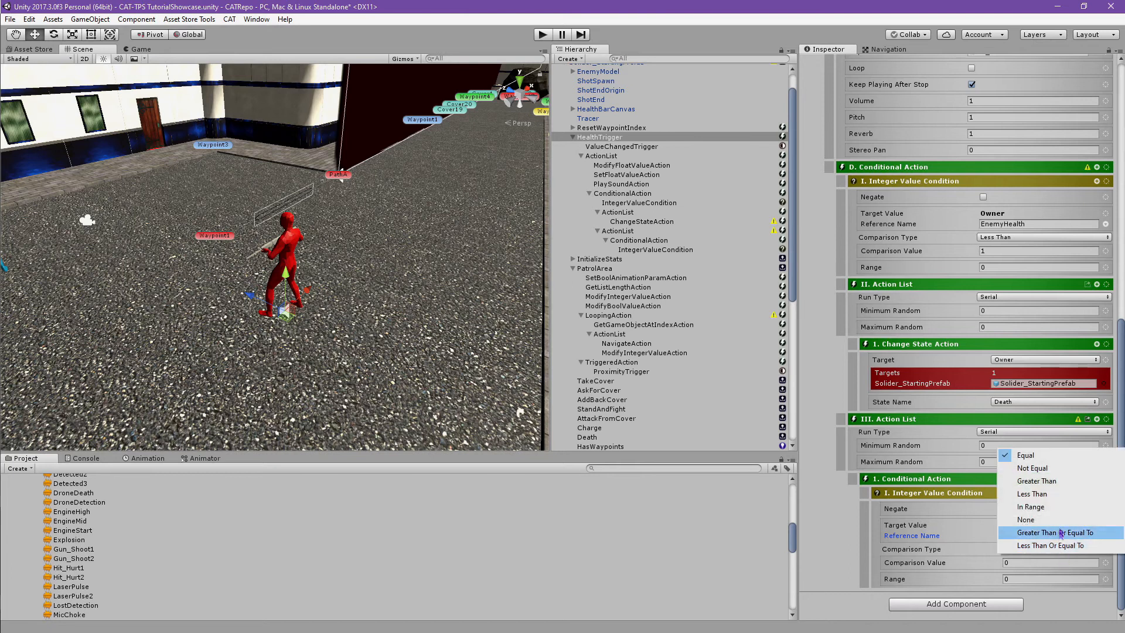
{"action": "left_click", "coordinate": [1052, 494]}
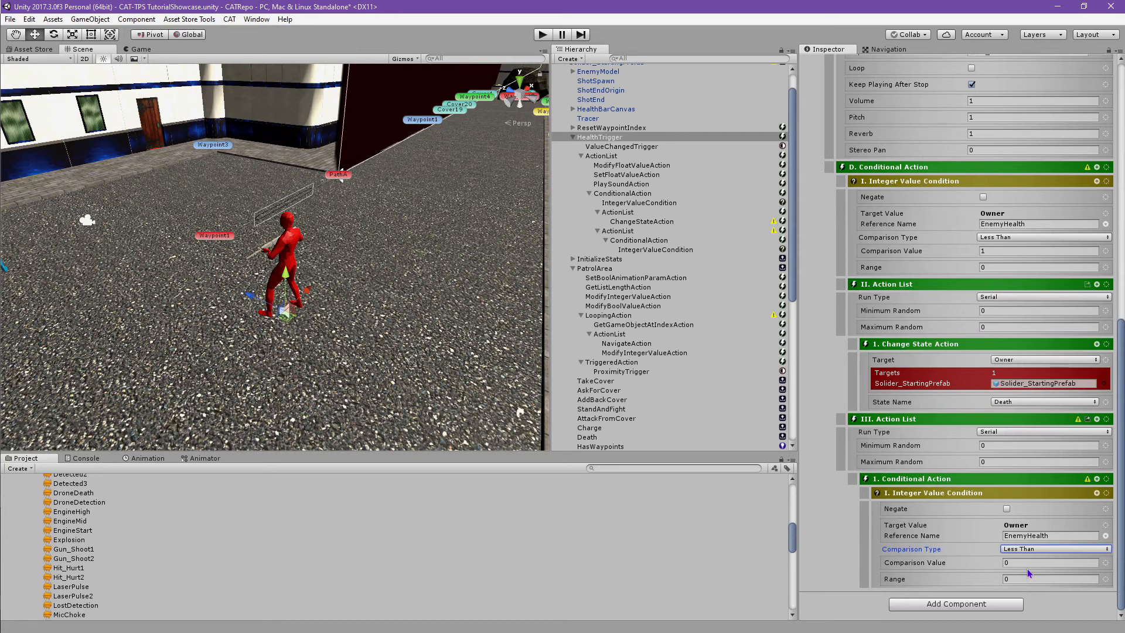
{"action": "left_click", "coordinate": [1027, 565]}
{"action": "type", "text": "15"}
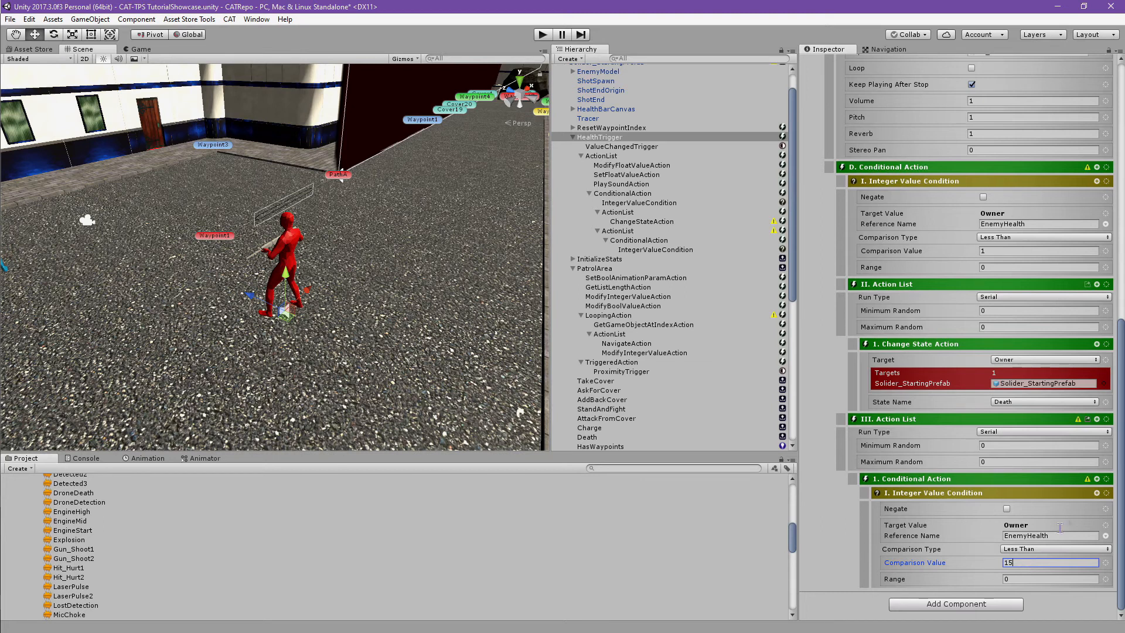
- Add two Action Lists as children of the nested Conditional Action that holds the Less Than 15 check
{"action": "left_click", "coordinate": [1097, 479]}
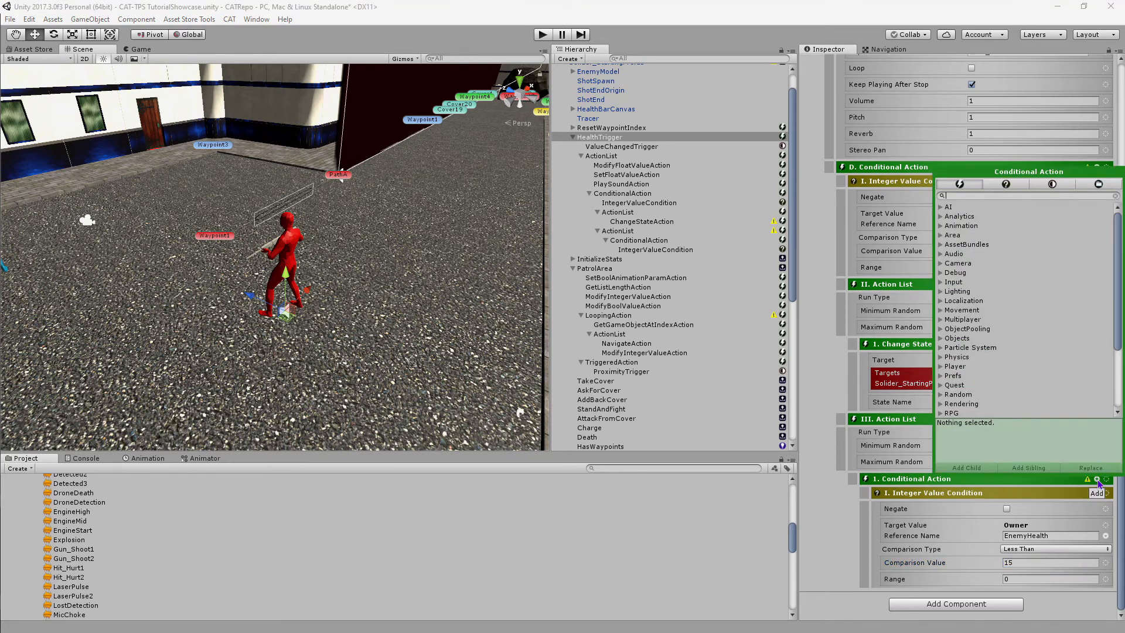
{"action": "type", "text": "Action"}
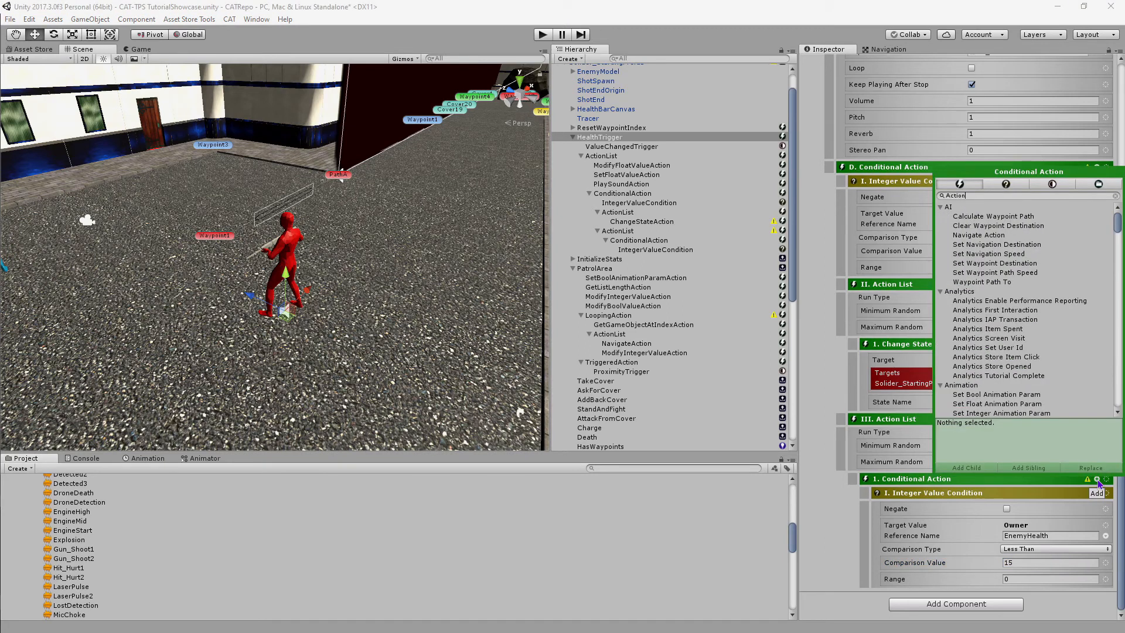
{"action": "left_click", "coordinate": [994, 245]}
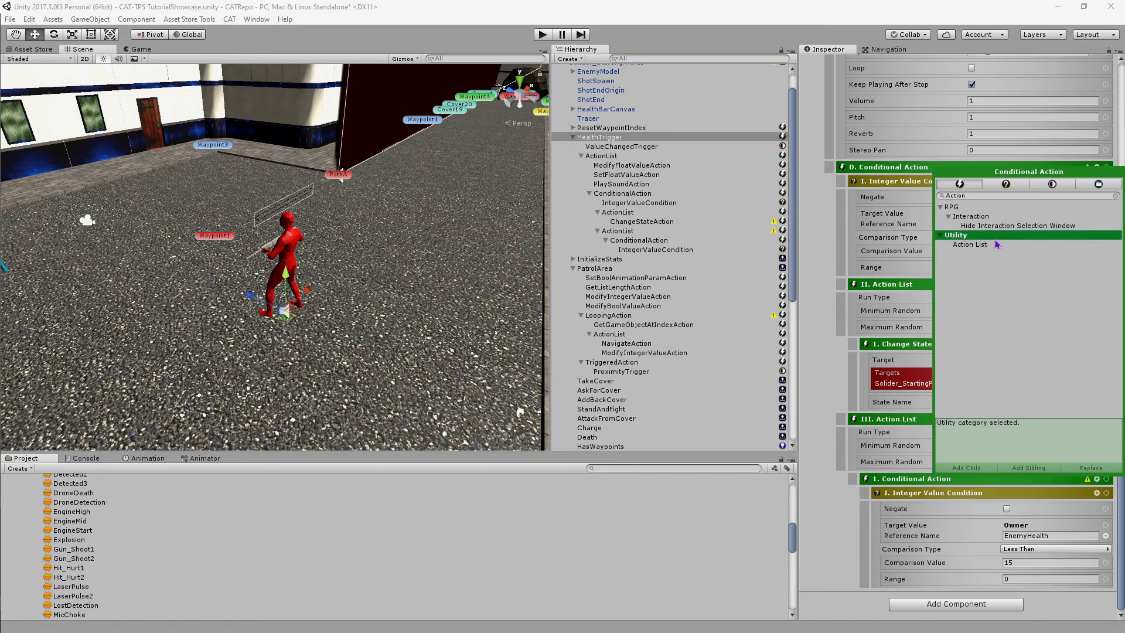
{"action": "left_click", "coordinate": [955, 468]}
{"action": "left_click", "coordinate": [955, 468]}
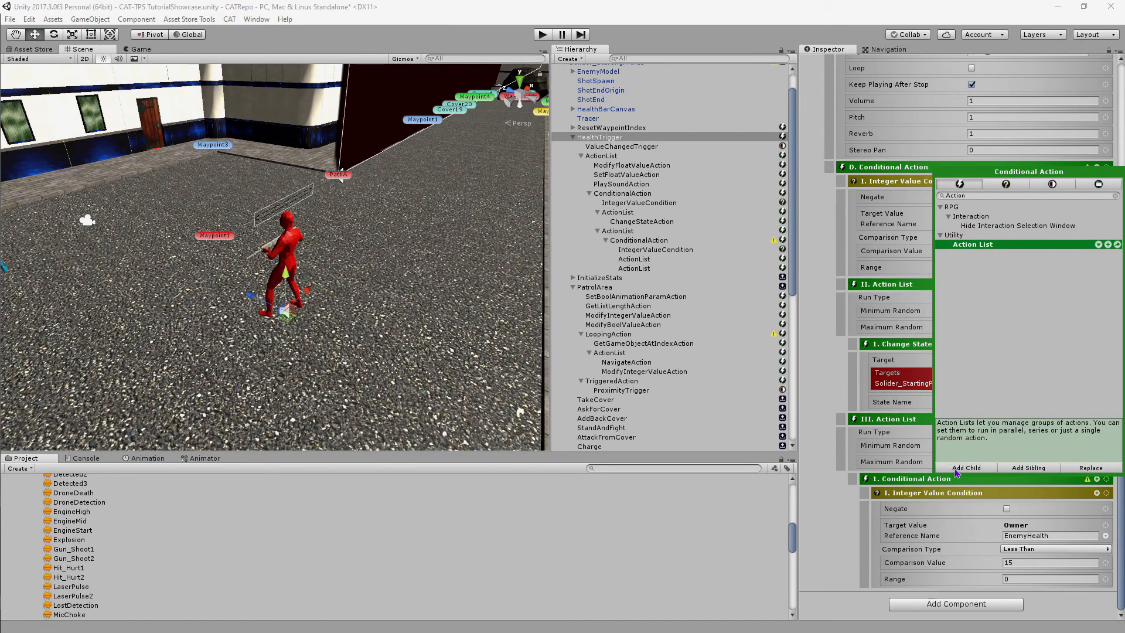
{"action": "left_click", "coordinate": [833, 531]}
- Add a Chance Condition as a child of the nested Conditional Action's first Action List
{"action": "scroll", "coordinate": [833, 531], "scroll_direction": "down", "scroll_amount": 5}
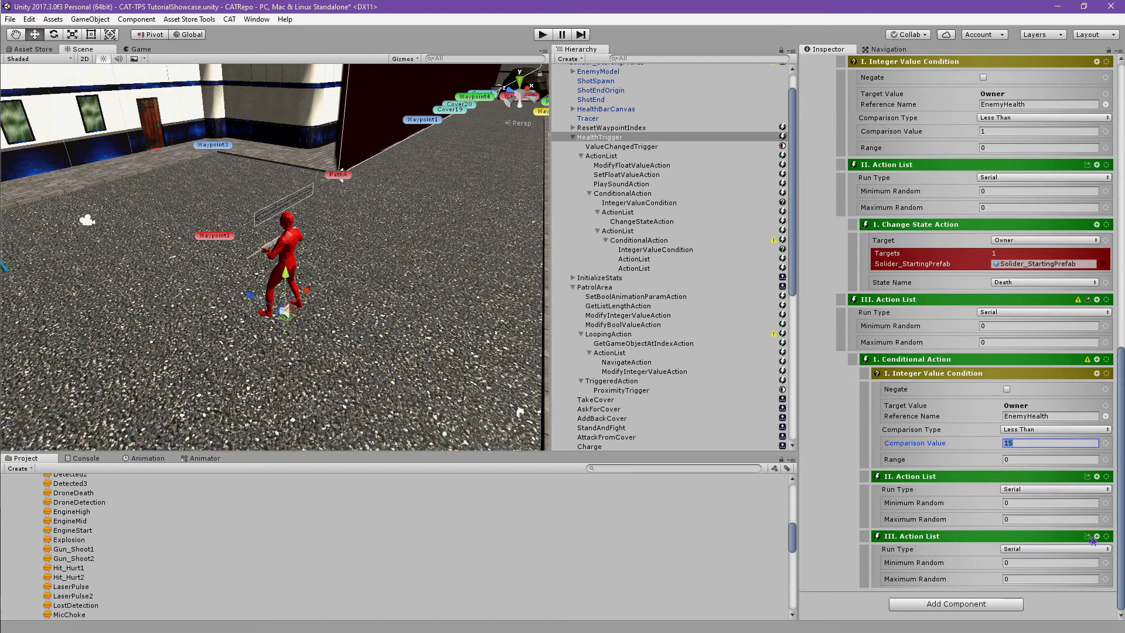
{"action": "left_click", "coordinate": [1097, 476]}
{"action": "type", "text": "Chan"}
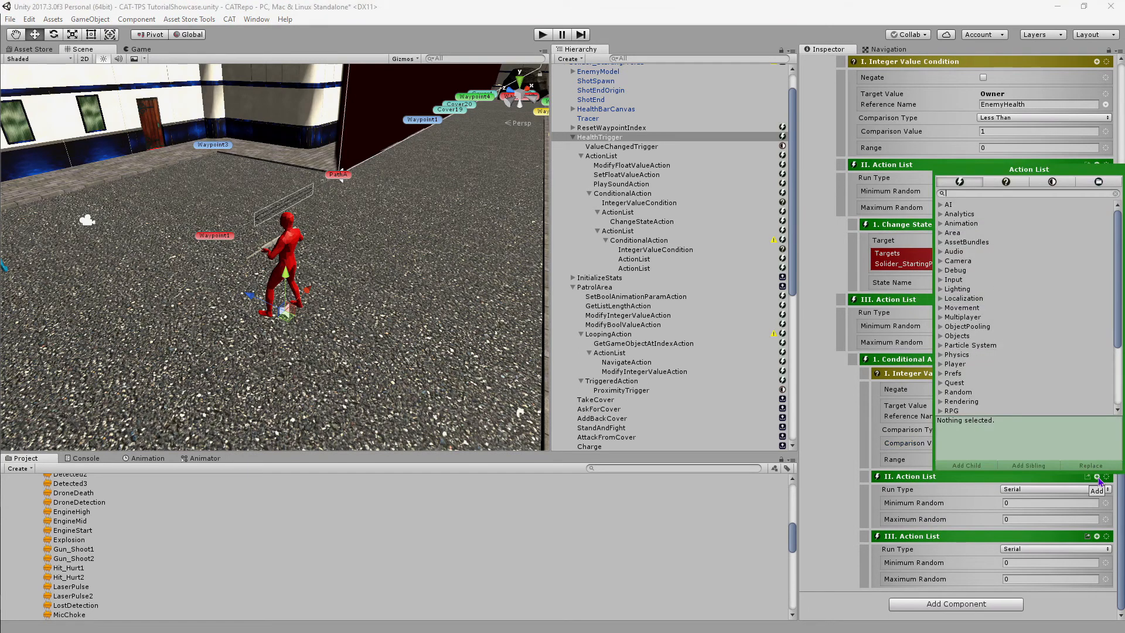
{"action": "left_click", "coordinate": [1019, 182]}
{"action": "type", "text": "ce"}
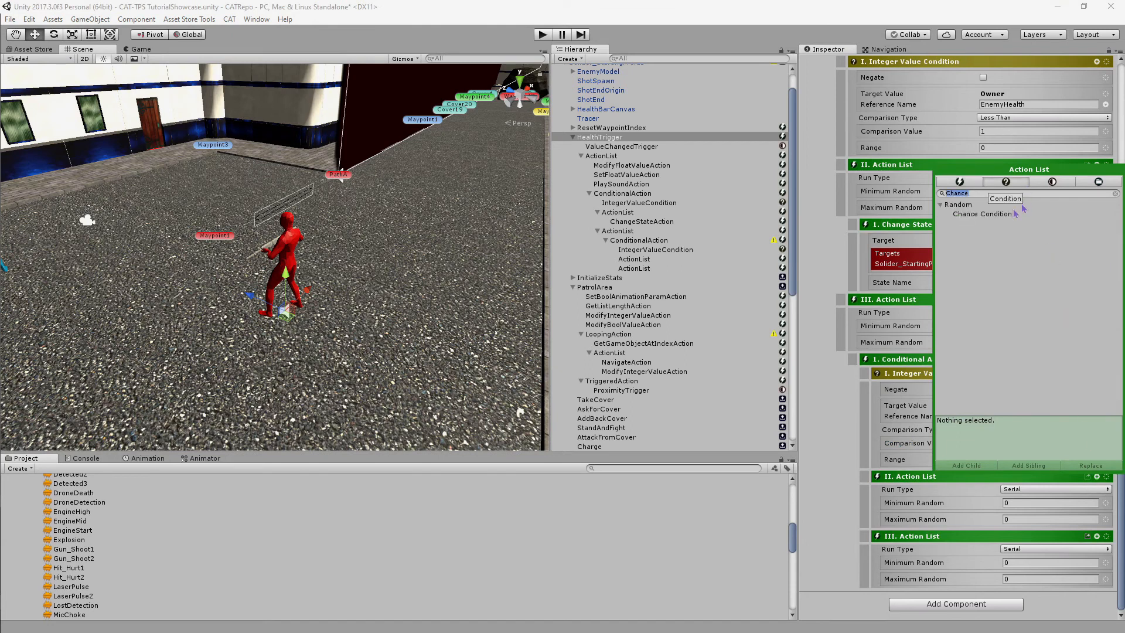
{"action": "left_click", "coordinate": [1008, 214]}
{"action": "left_click", "coordinate": [977, 466]}
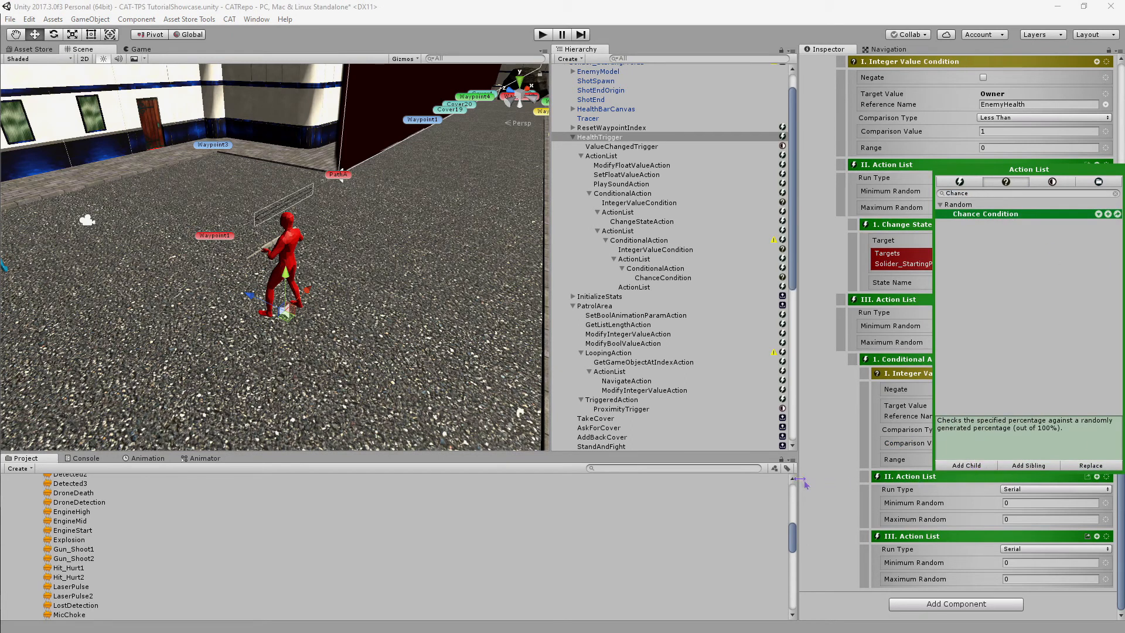
- Add a Change State action as a child of the Conditional Action that holds the Chance Condition
{"action": "scroll", "coordinate": [858, 487], "scroll_direction": "down", "scroll_amount": 3}
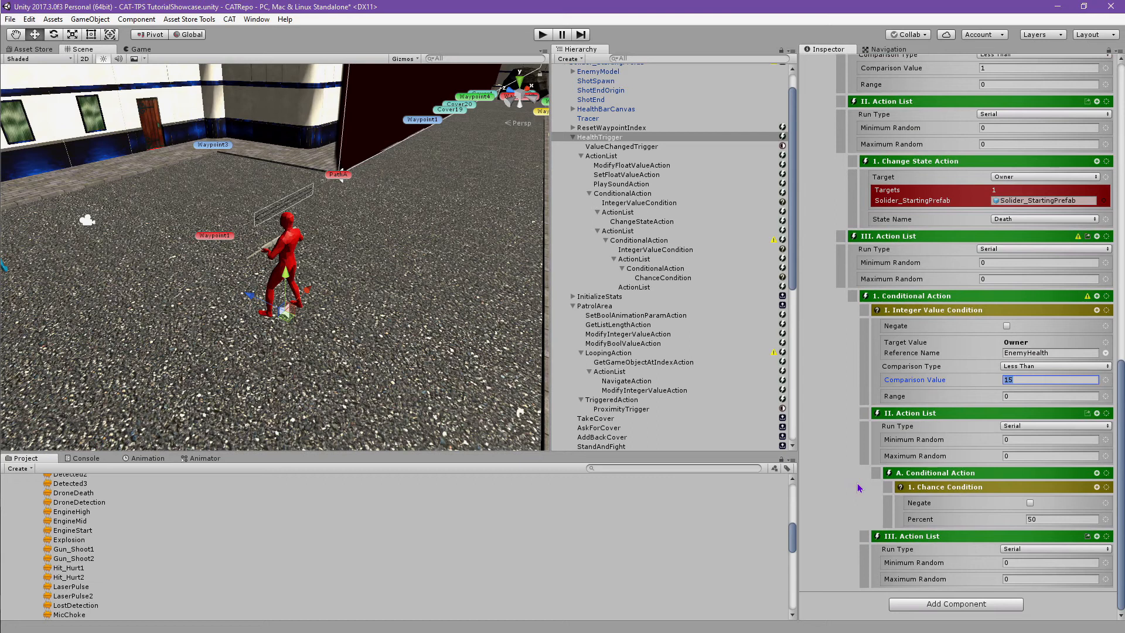
{"action": "left_click", "coordinate": [1096, 473]}
{"action": "type", "text": "Change "}
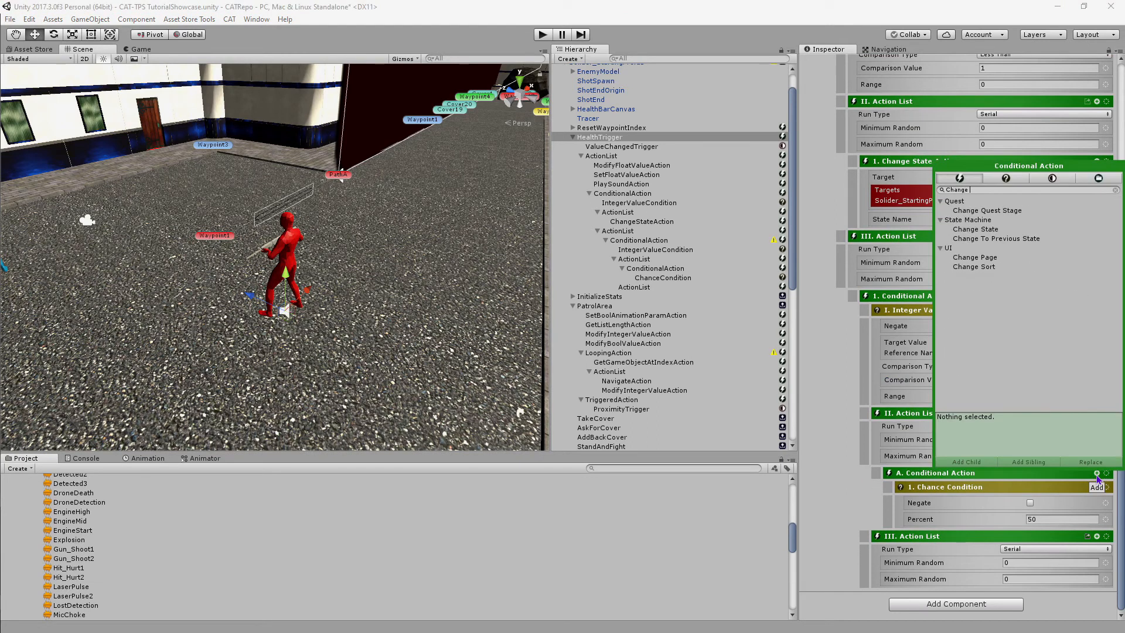
{"action": "type", "text": "State"}
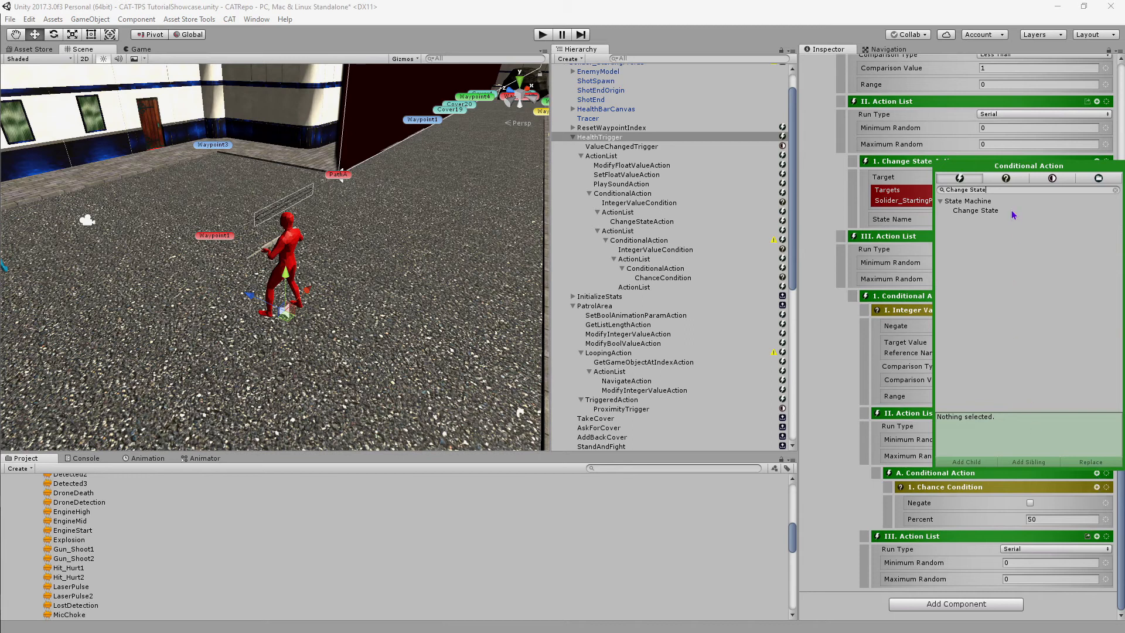
{"action": "key", "text": "Down"}
{"action": "left_click", "coordinate": [976, 463]}
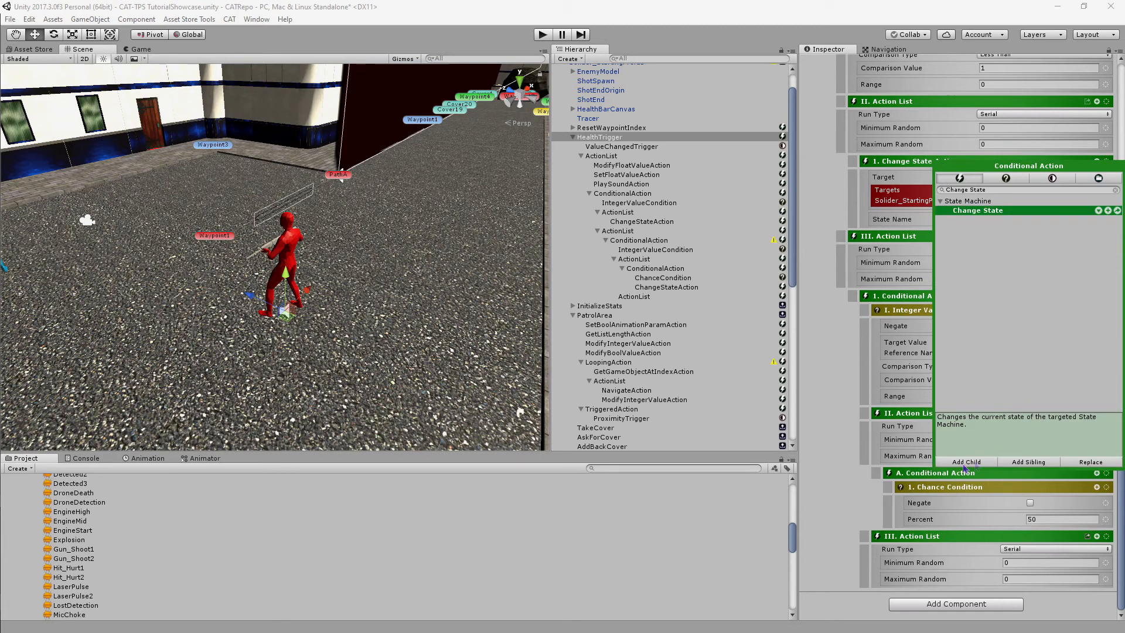
- Set the State Name of the Change State Action below the Chance Condition to Charge
{"action": "scroll", "coordinate": [865, 491], "scroll_direction": "down", "scroll_amount": 3}
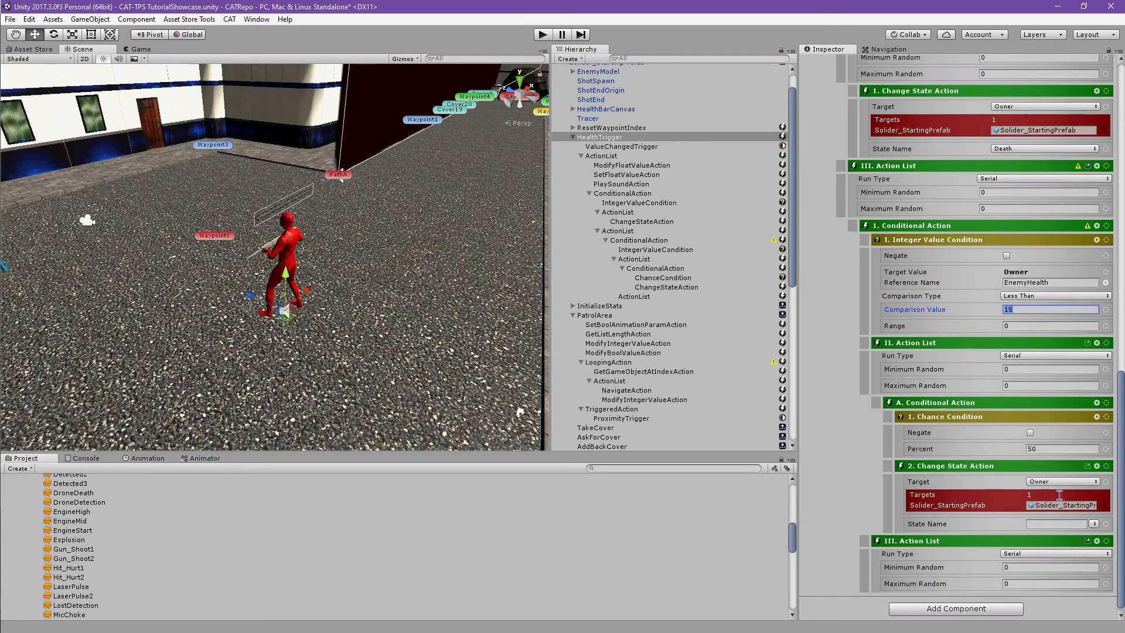
{"action": "left_click", "coordinate": [1094, 525]}
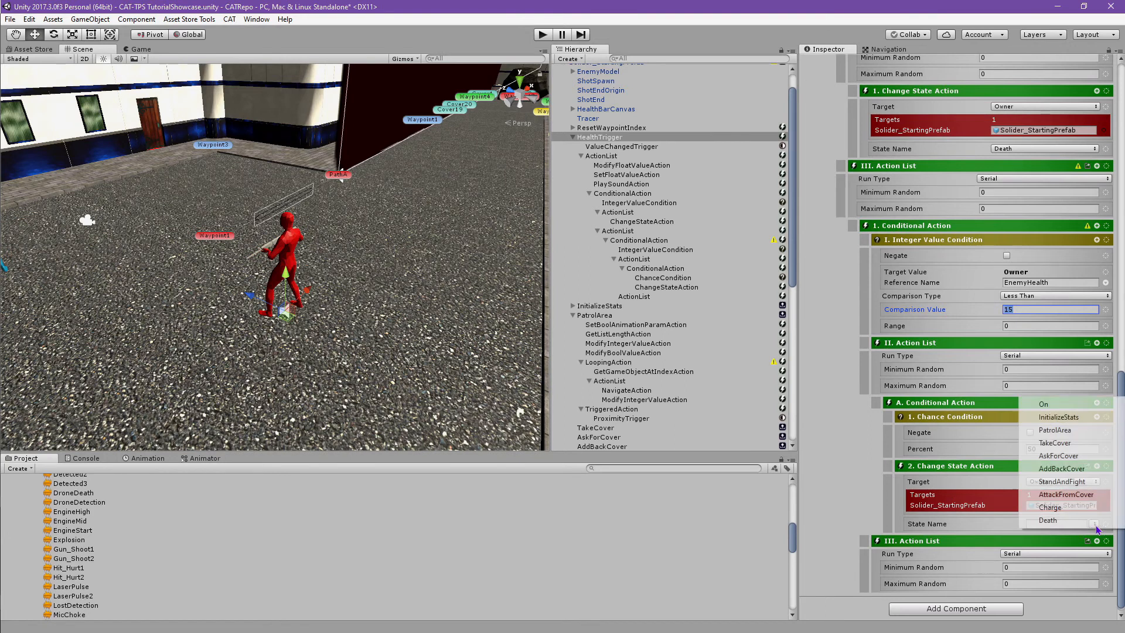
{"action": "left_click", "coordinate": [1088, 510]}
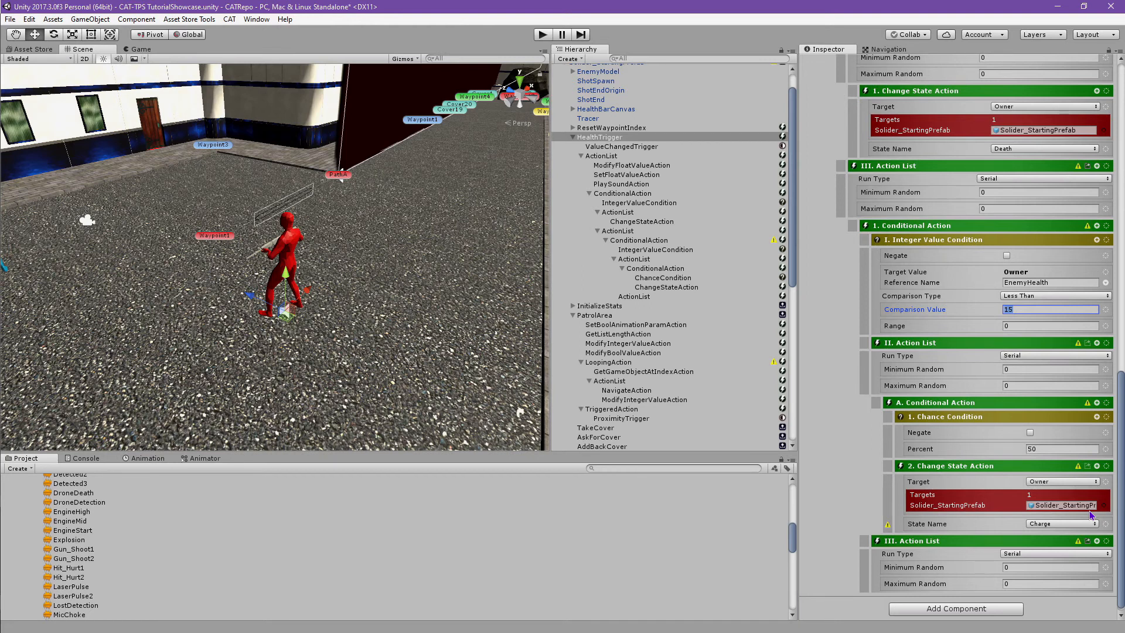
- Add a Bool Value condition as a child of the nested Conditional Action's second Action List
{"action": "scroll", "coordinate": [1088, 511], "scroll_direction": "down", "scroll_amount": 1}
{"action": "left_click", "coordinate": [1097, 536]}
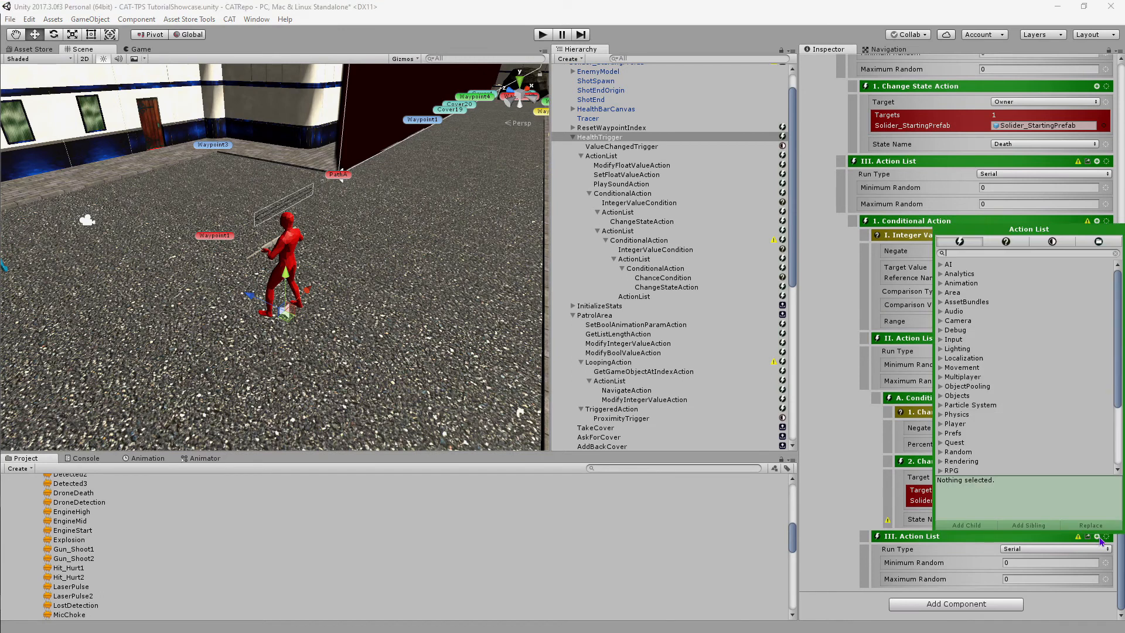
{"action": "left_click", "coordinate": [997, 243]}
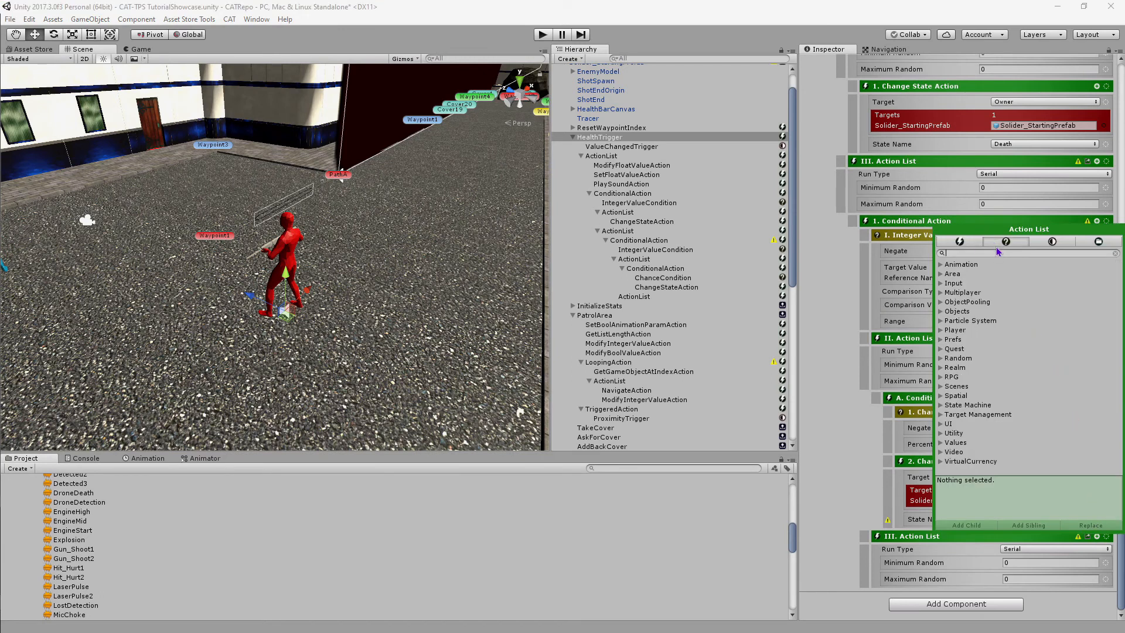
{"action": "type", "text": "Bool"}
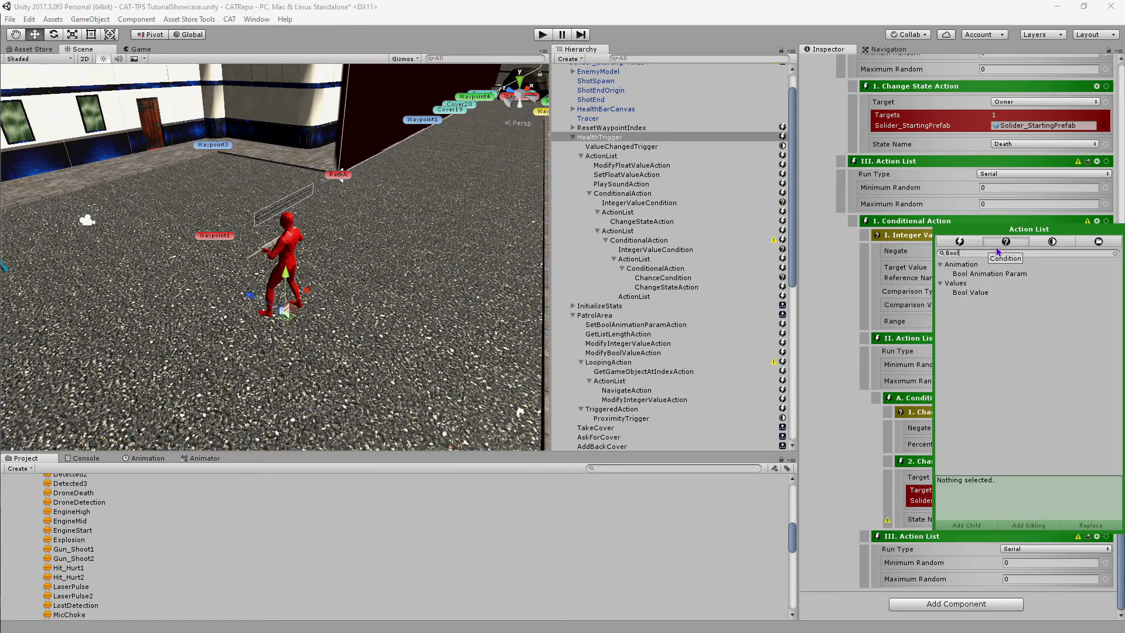
{"action": "left_click", "coordinate": [965, 293]}
{"action": "left_click", "coordinate": [975, 524]}
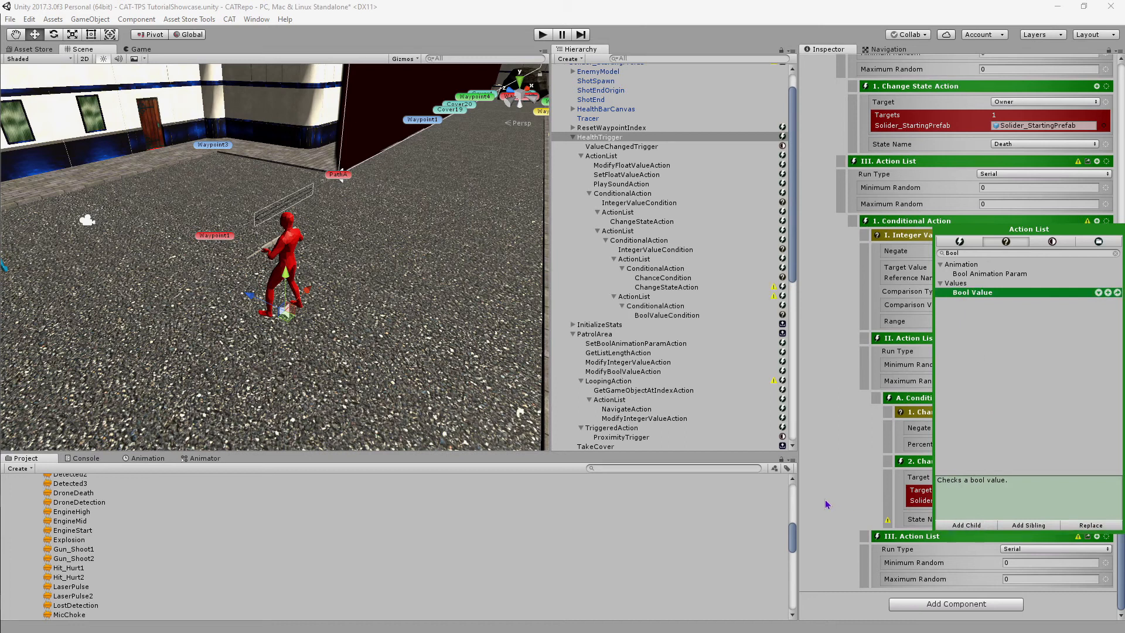
- Enable Negate on the Bool Value Condition in the nested second Action List
{"action": "scroll", "coordinate": [826, 504], "scroll_direction": "down", "scroll_amount": 3}
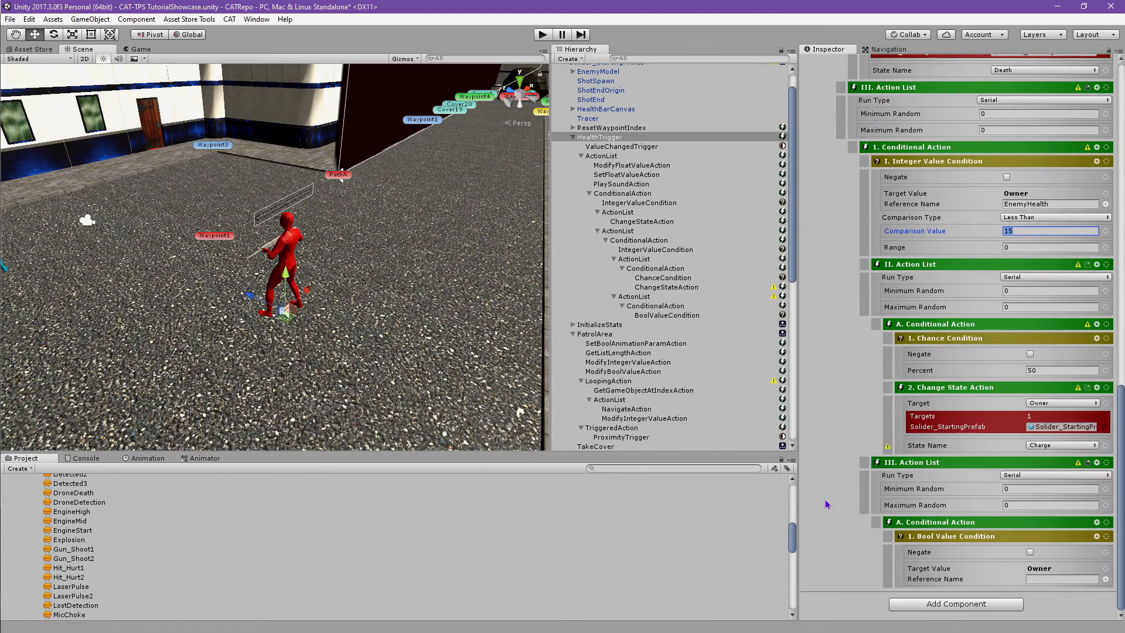
{"action": "left_click", "coordinate": [1034, 556]}
{"action": "left_click", "coordinate": [1032, 554]}
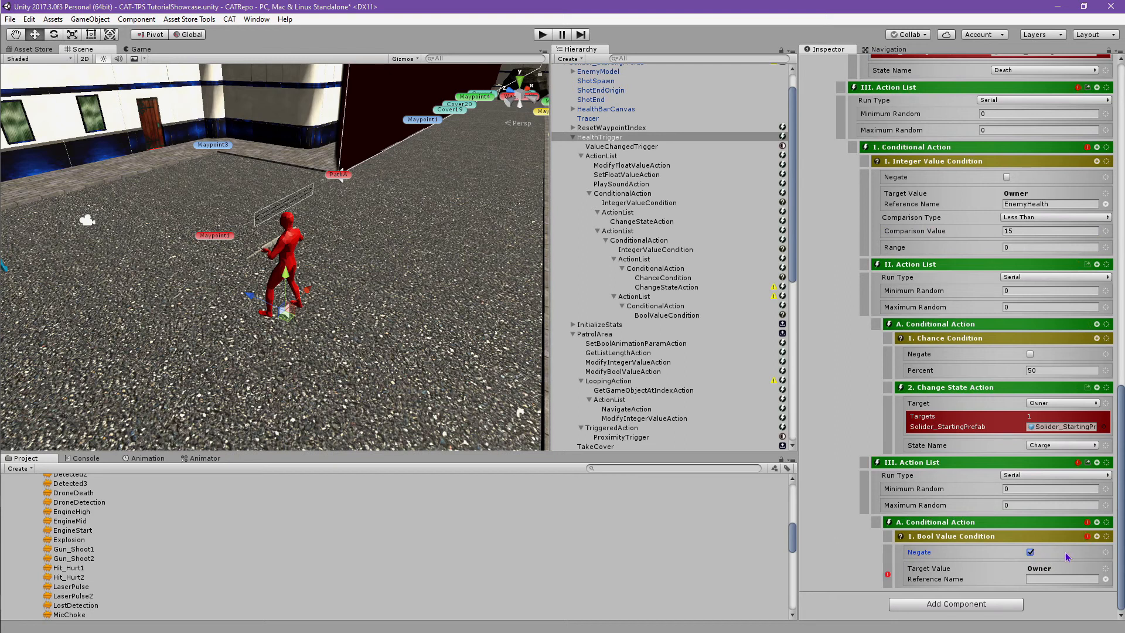
- Reference IsShot in the negated Bool Value Condition and add a Change State action as a child of its Conditional Action
{"action": "left_click", "coordinate": [1052, 578]}
{"action": "type", "text": "IsShot"}
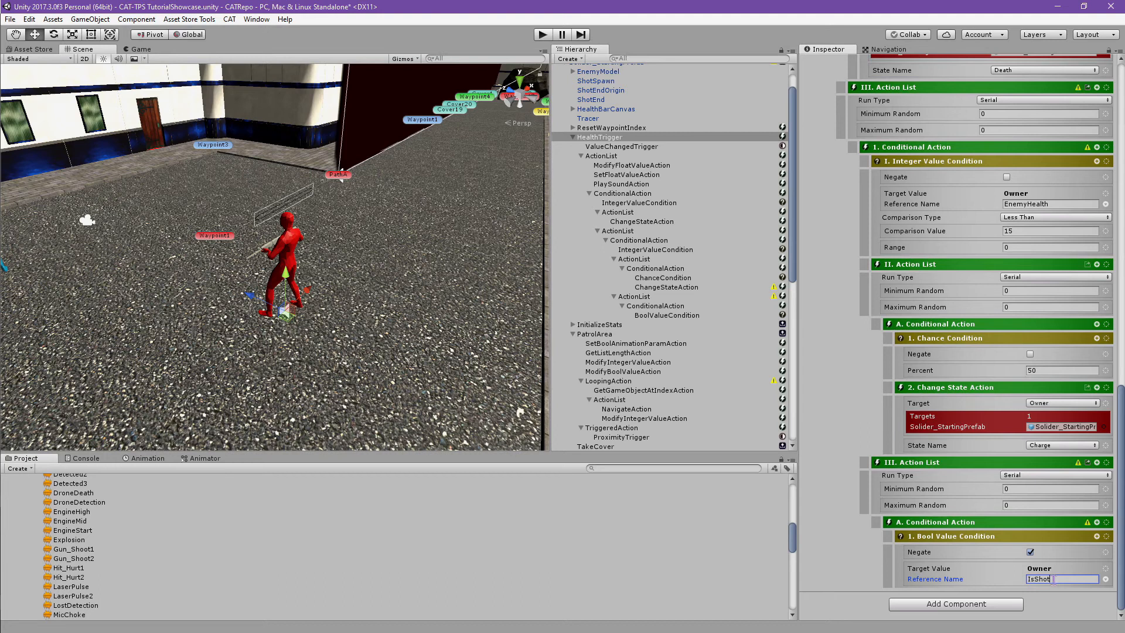
{"action": "left_click", "coordinate": [1097, 523]}
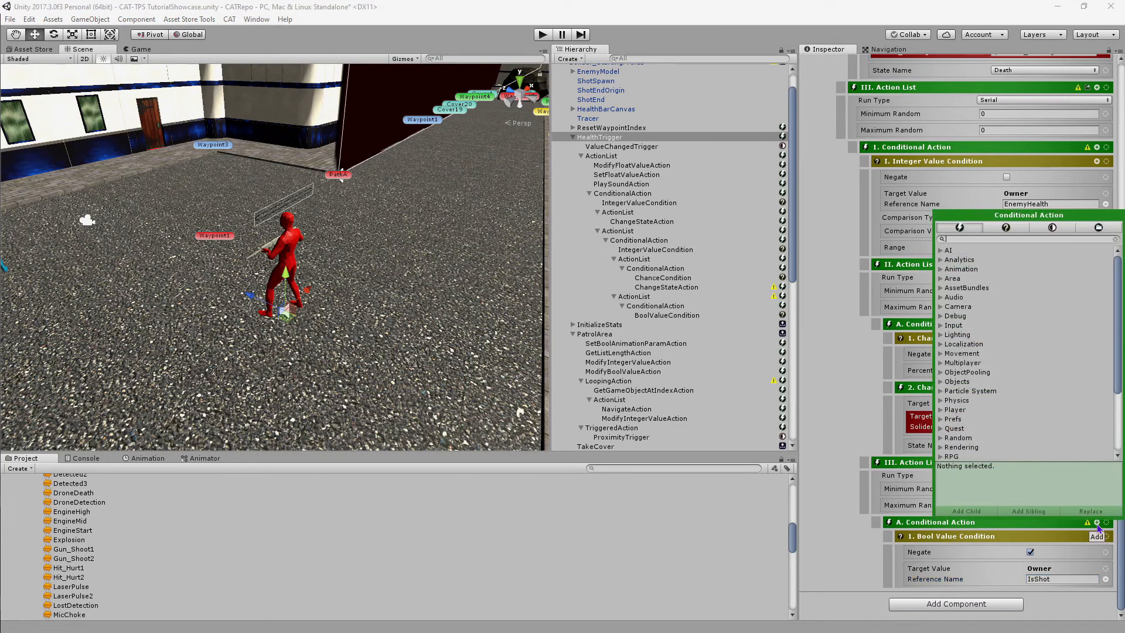
{"action": "type", "text": "Change"}
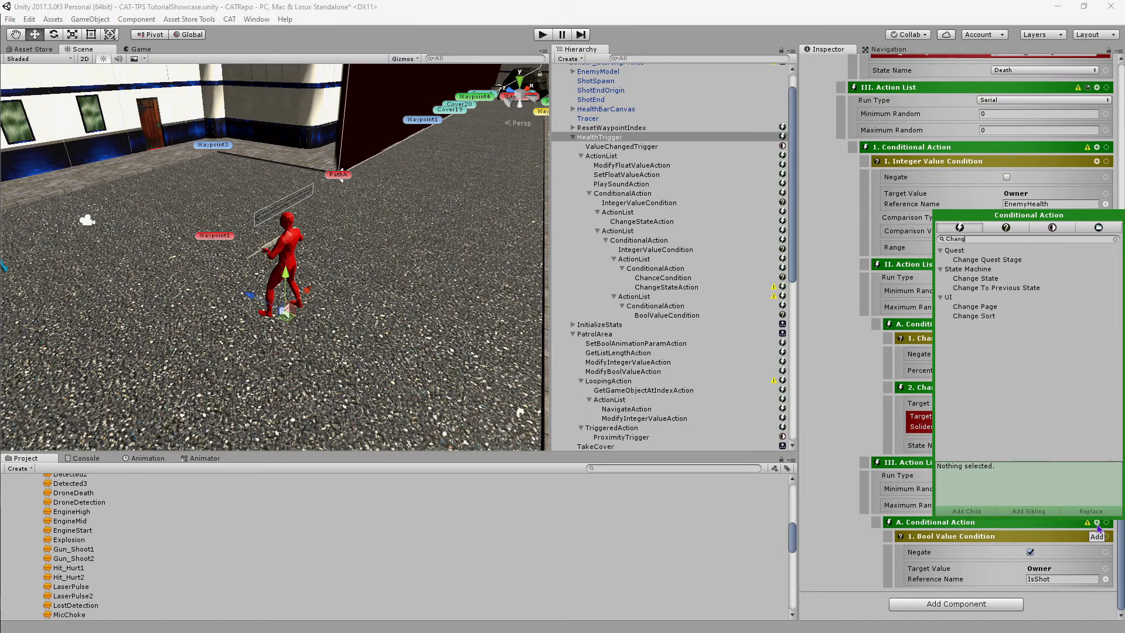
{"action": "left_click", "coordinate": [1022, 279]}
{"action": "left_click", "coordinate": [966, 510]}
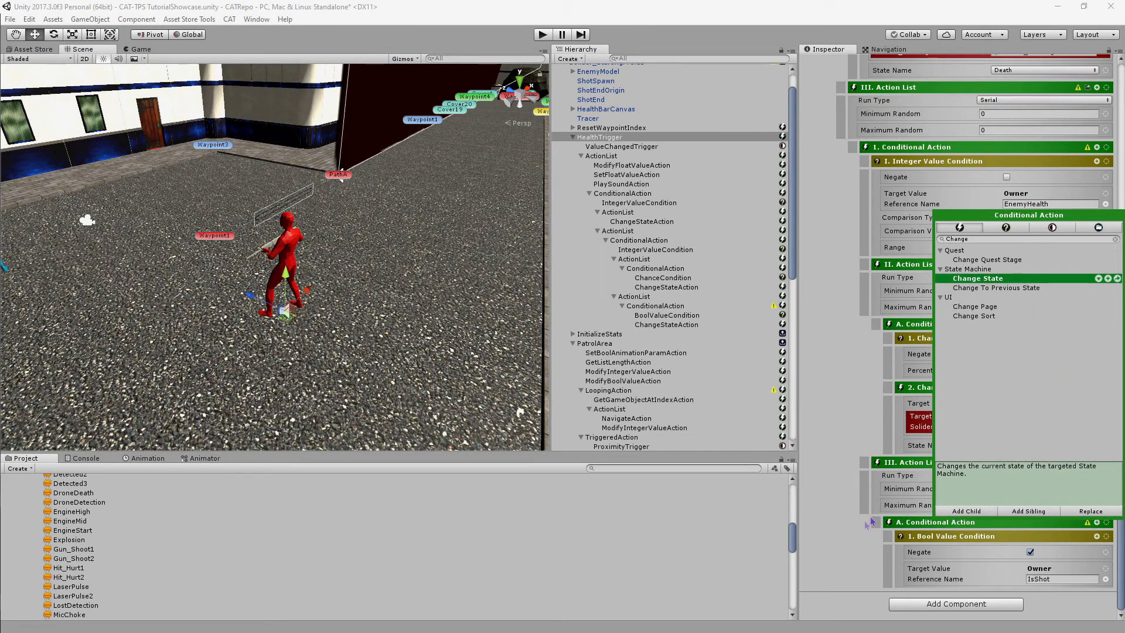
{"action": "left_click", "coordinate": [806, 542]}
- Set the State Name of the Change State Action below the IsShot condition to AskForCover
{"action": "scroll", "coordinate": [995, 562], "scroll_direction": "down", "scroll_amount": 3}
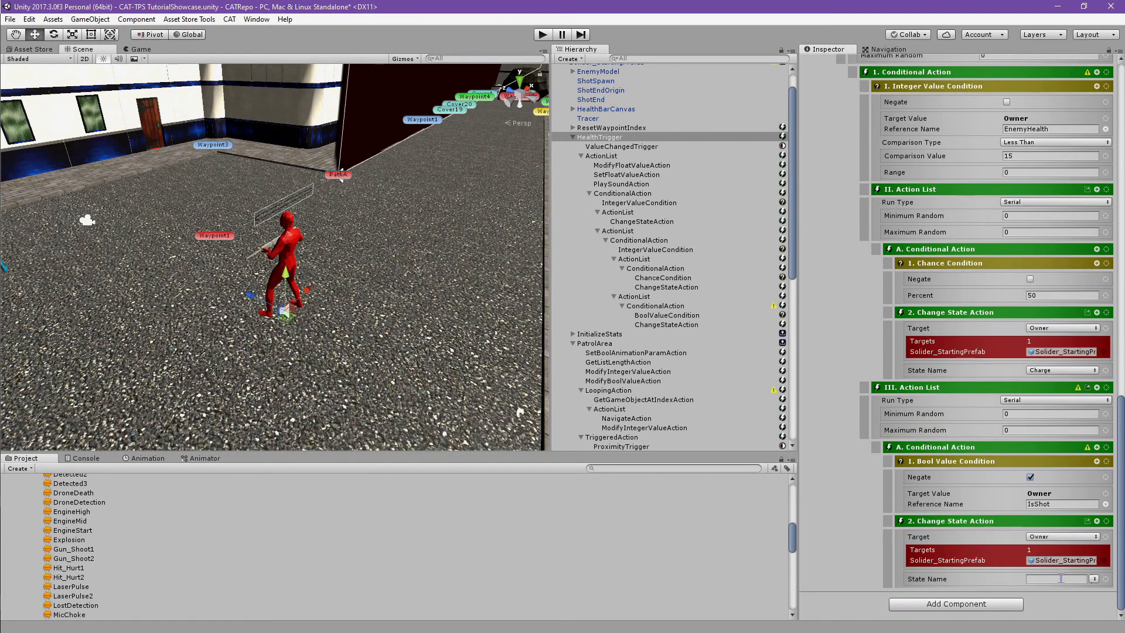
{"action": "left_click", "coordinate": [1091, 581]}
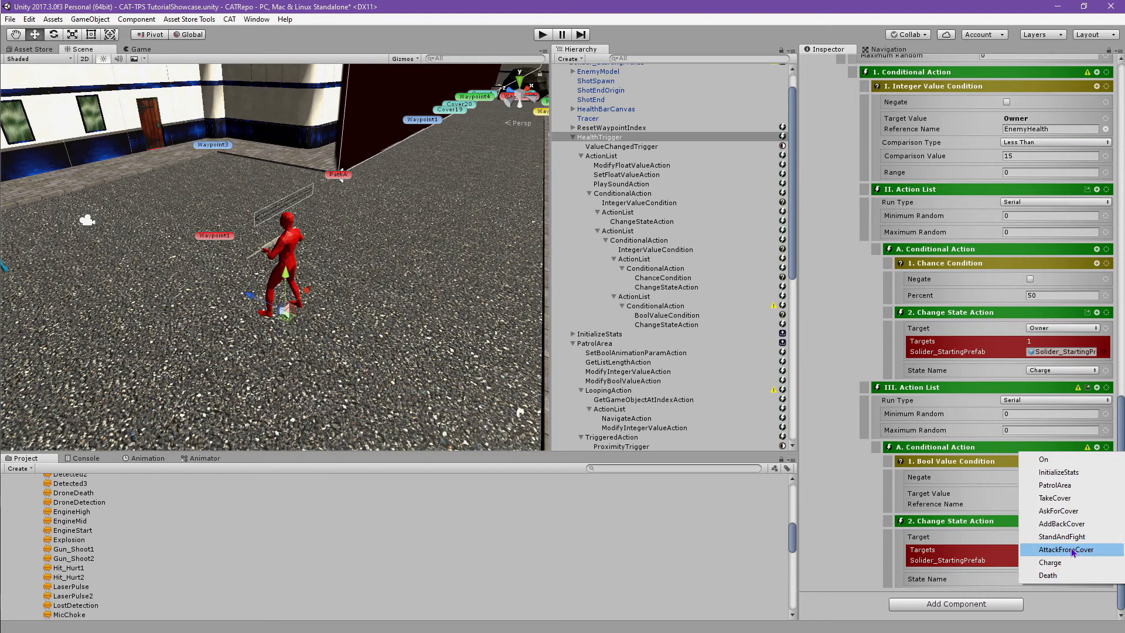
{"action": "left_click", "coordinate": [1076, 512]}
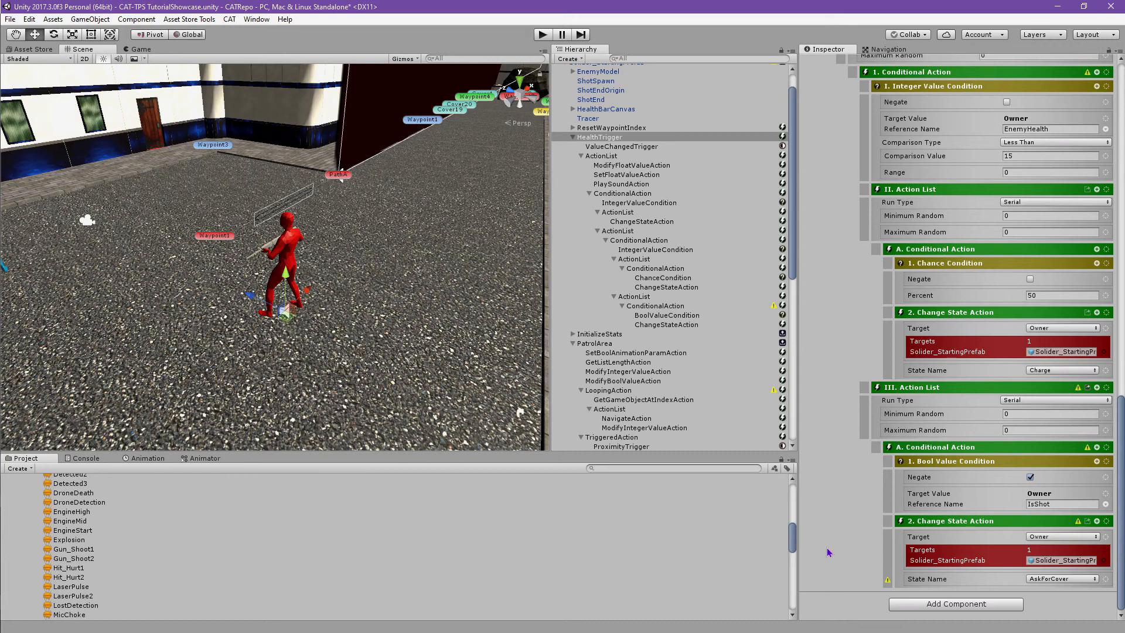
- Reset the transform of the TriggeredAction under PatrolArea and rename the object DetectionRadius
{"action": "left_click", "coordinate": [574, 138]}
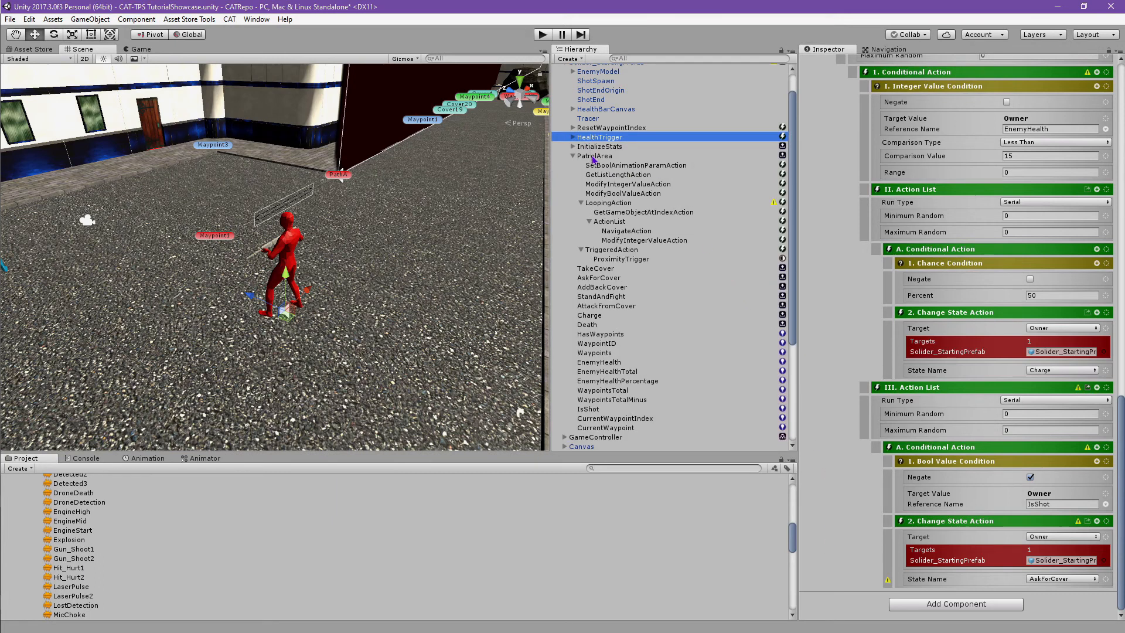
{"action": "left_click", "coordinate": [592, 157]}
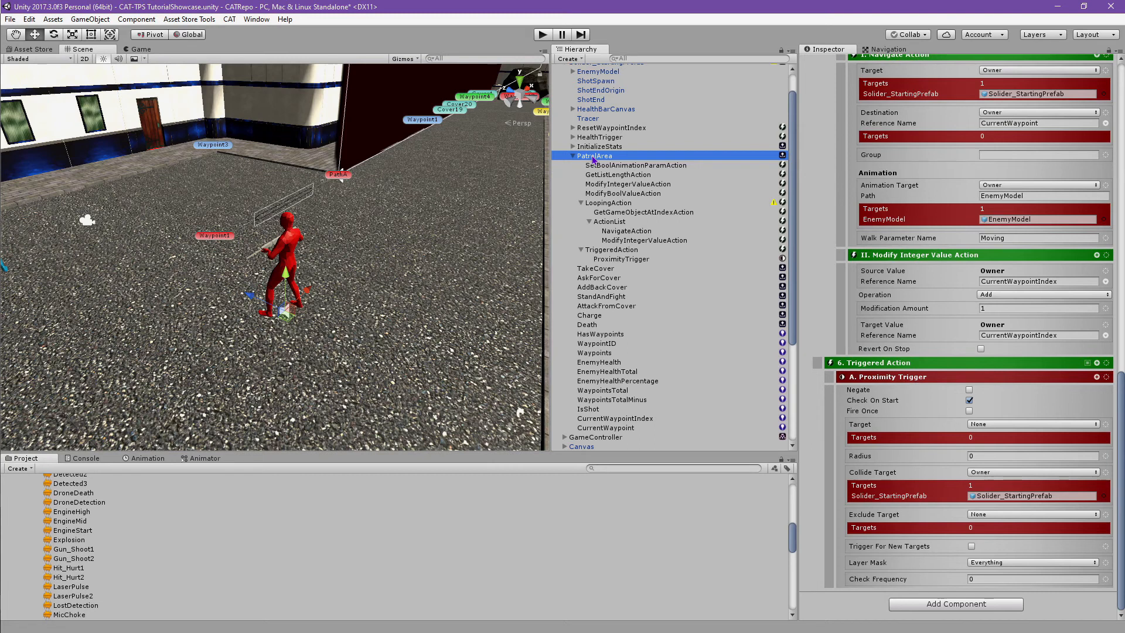
{"action": "left_click", "coordinate": [612, 250]}
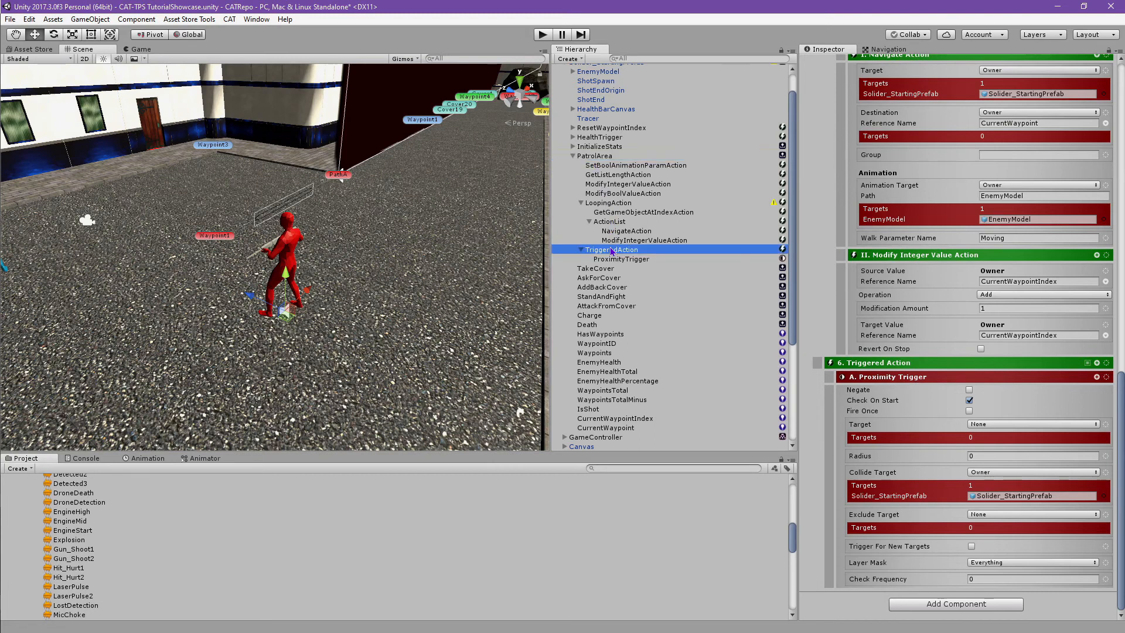
{"action": "left_click", "coordinate": [1119, 89]}
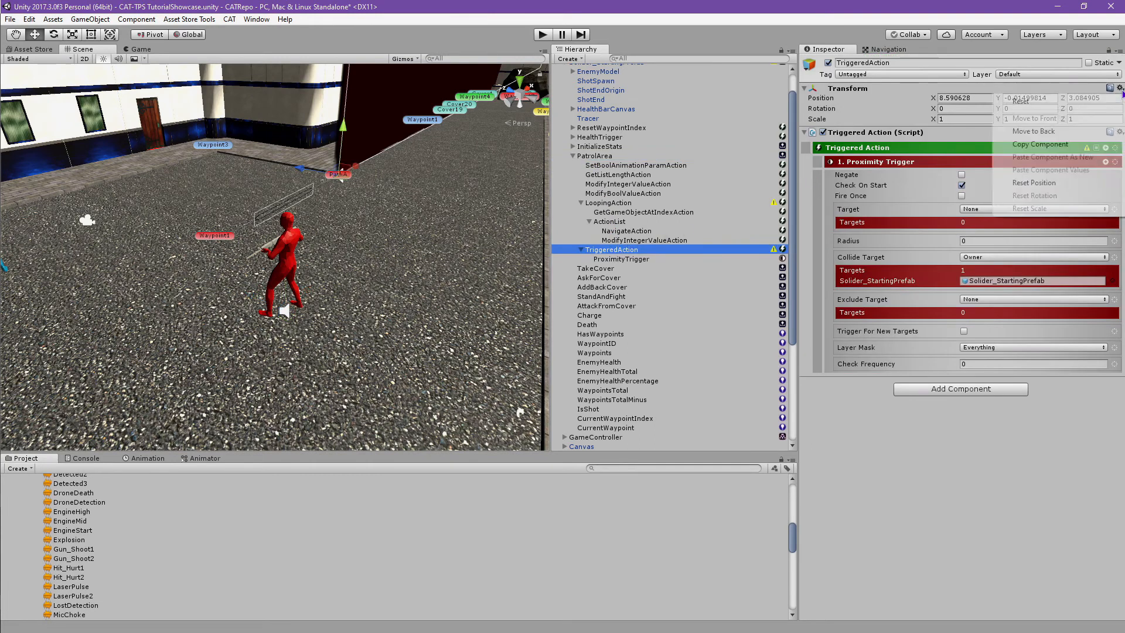
{"action": "left_click", "coordinate": [1019, 101]}
{"action": "left_click", "coordinate": [1009, 63]}
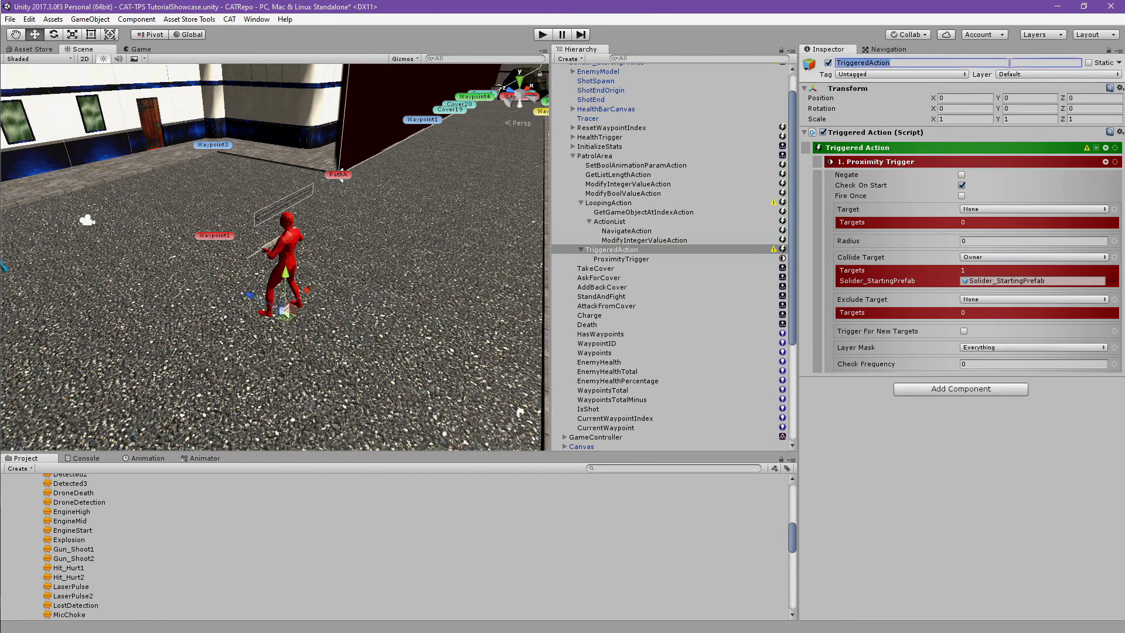
{"action": "type", "text": "DetectionRadius"}
{"action": "key", "text": "Return"}
- Configure DetectionRadius's Proximity Trigger with Target Owner, Radius 15 and Collide Target Player
{"action": "left_click", "coordinate": [1099, 210]}
{"action": "left_click", "coordinate": [1041, 251]}
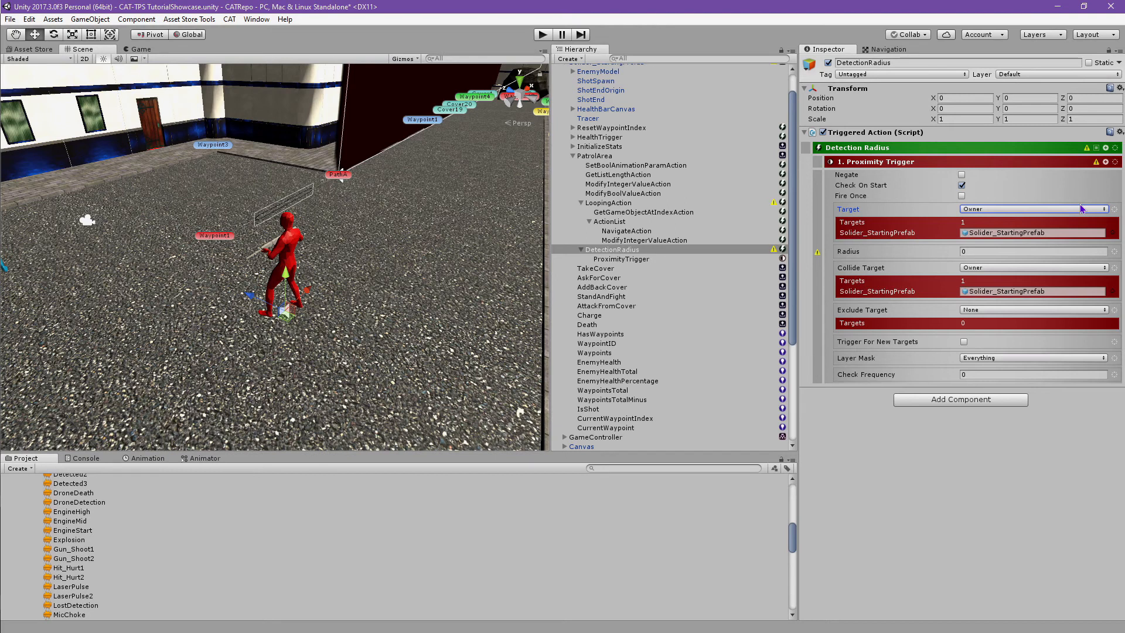
{"action": "left_click", "coordinate": [1009, 253]}
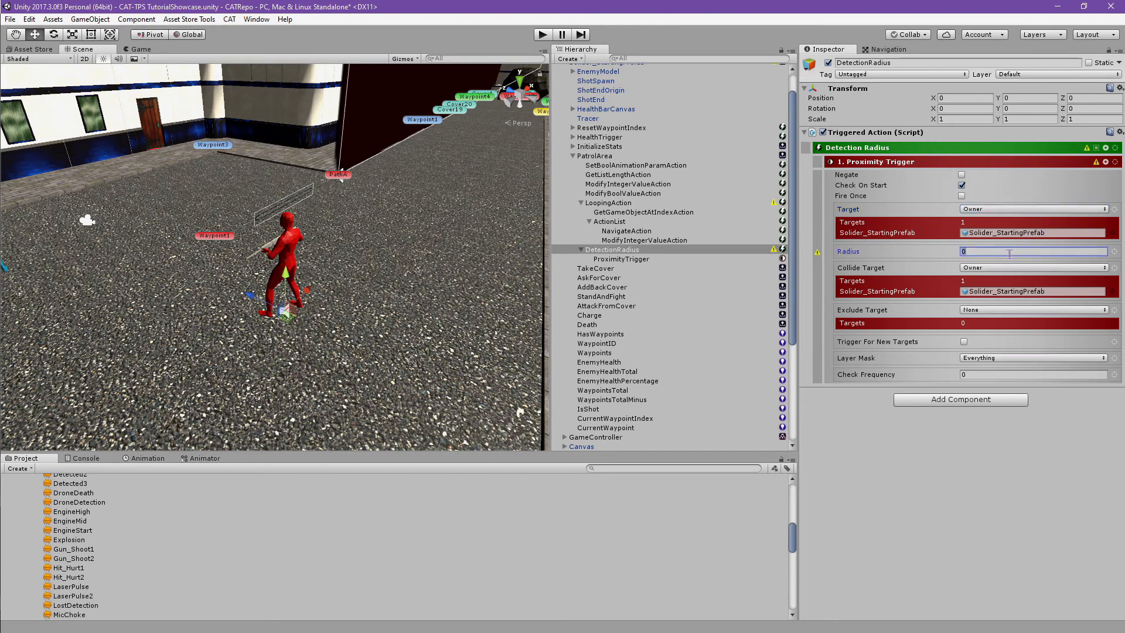
{"action": "type", "text": "15"}
{"action": "key", "text": "Return"}
{"action": "left_click", "coordinate": [1022, 268]}
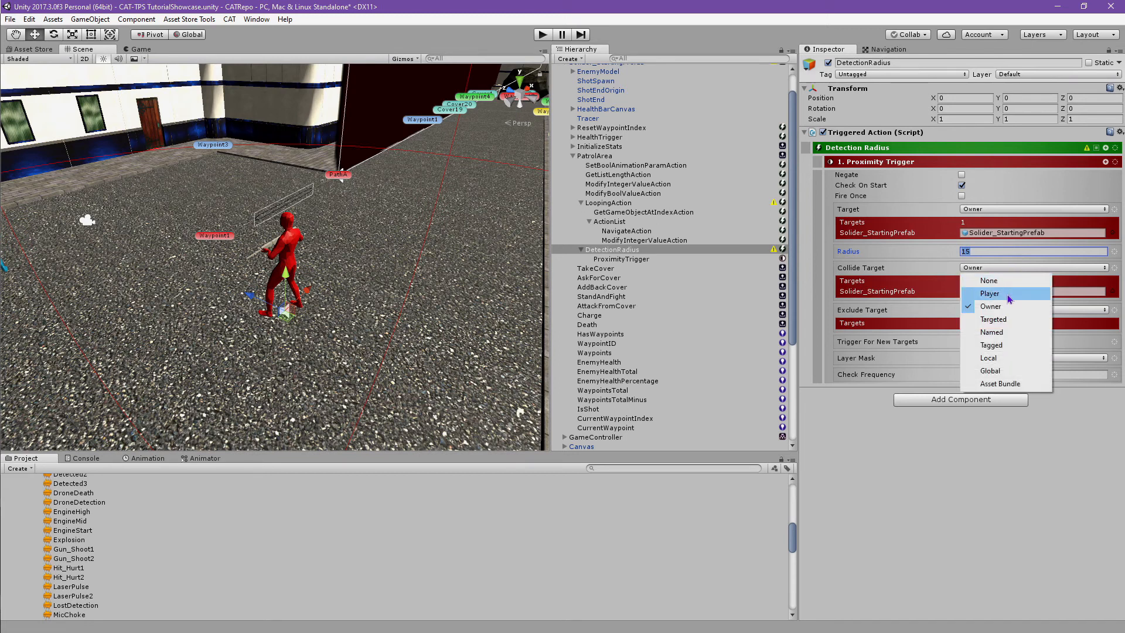
{"action": "left_click", "coordinate": [1007, 295]}
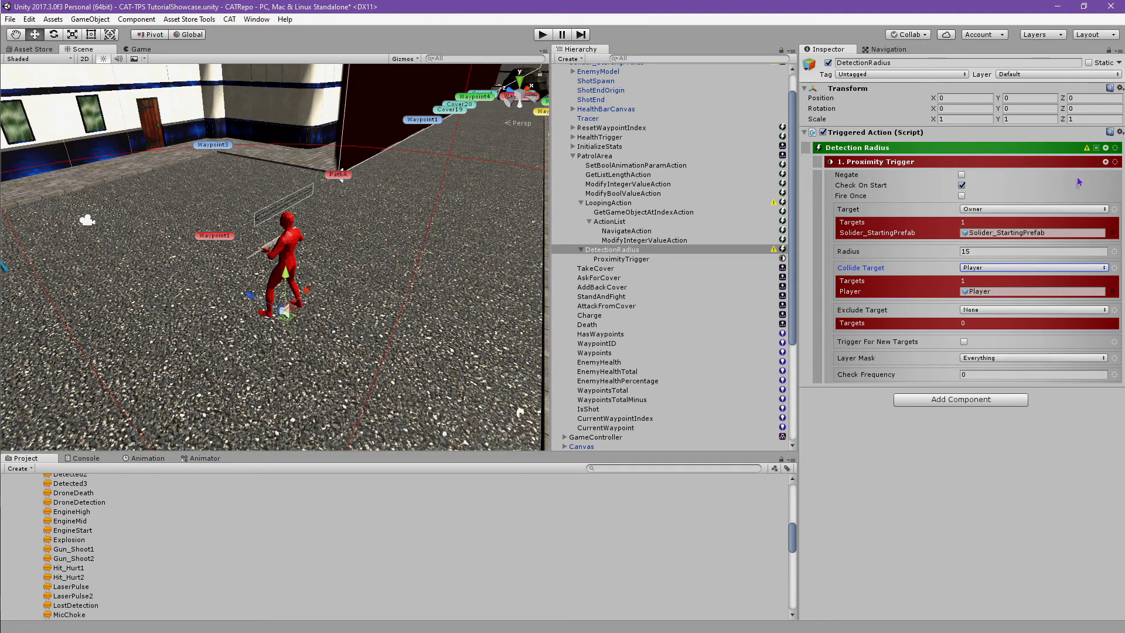
- Add an Action List as a child of DetectionRadius, below the Proximity Trigger
{"action": "left_click", "coordinate": [1105, 147]}
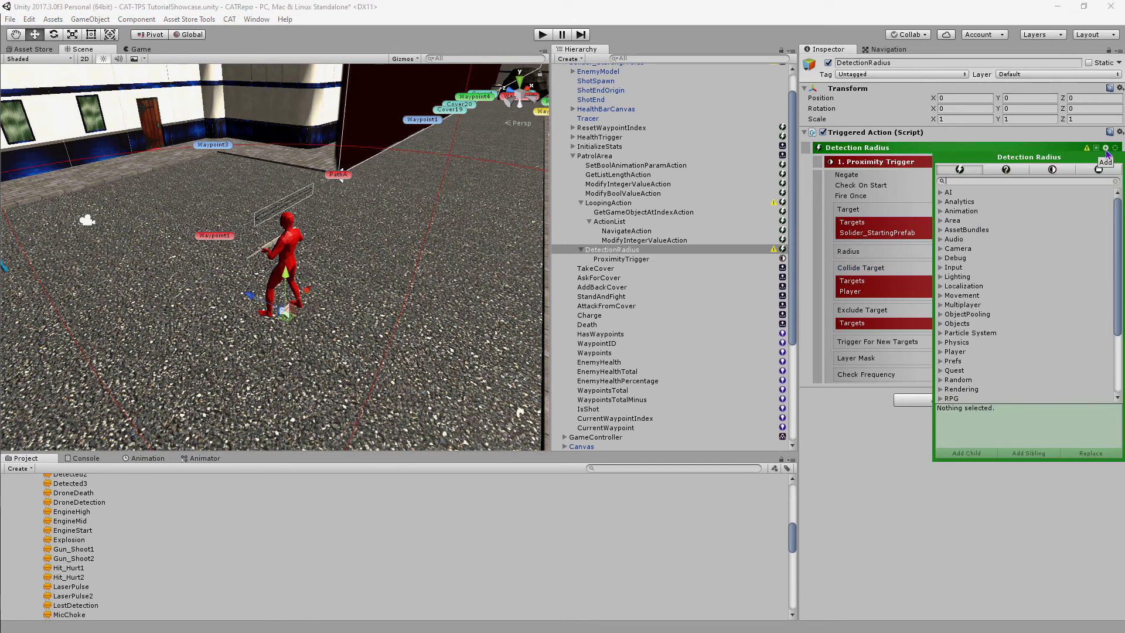
{"action": "type", "text": "Action List"}
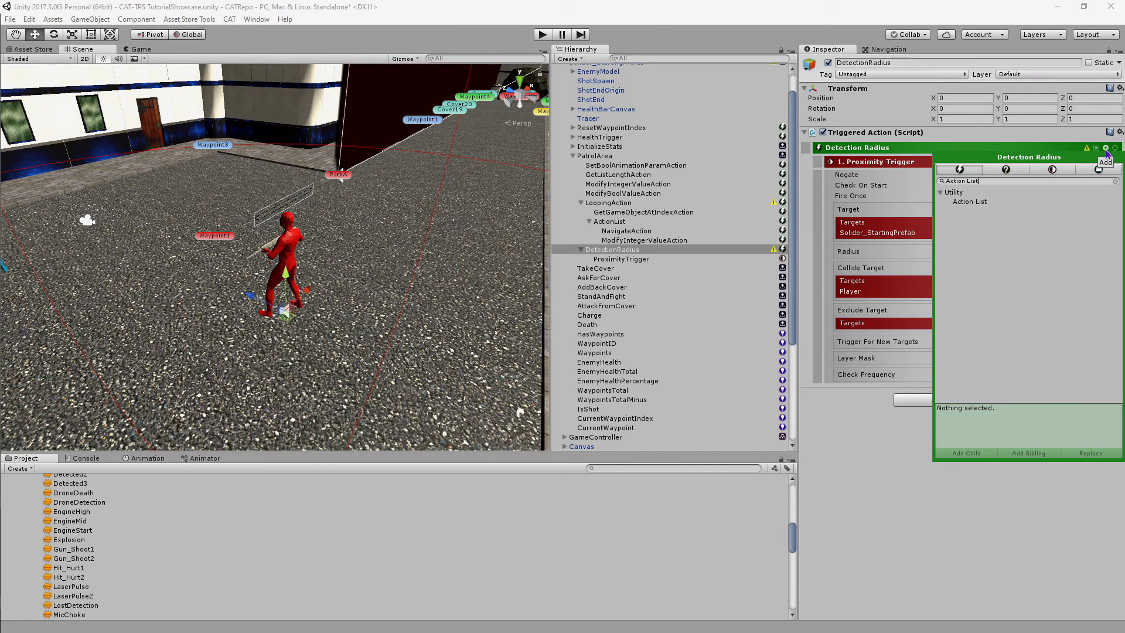
{"action": "left_click", "coordinate": [1007, 201]}
{"action": "left_click", "coordinate": [966, 454]}
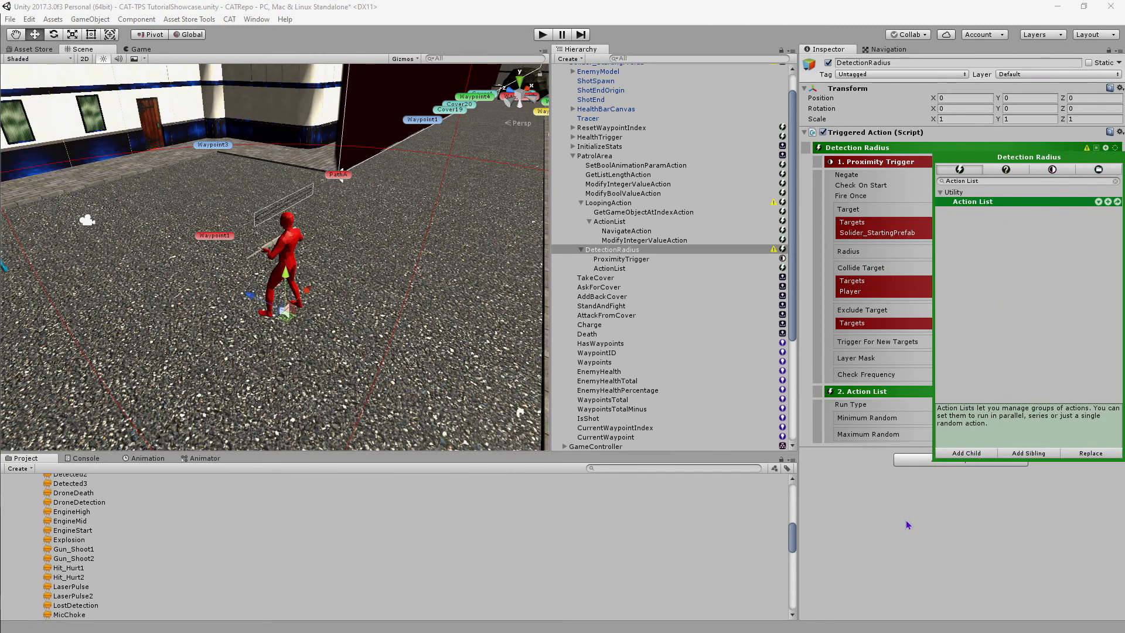
{"action": "left_click", "coordinate": [906, 520]}
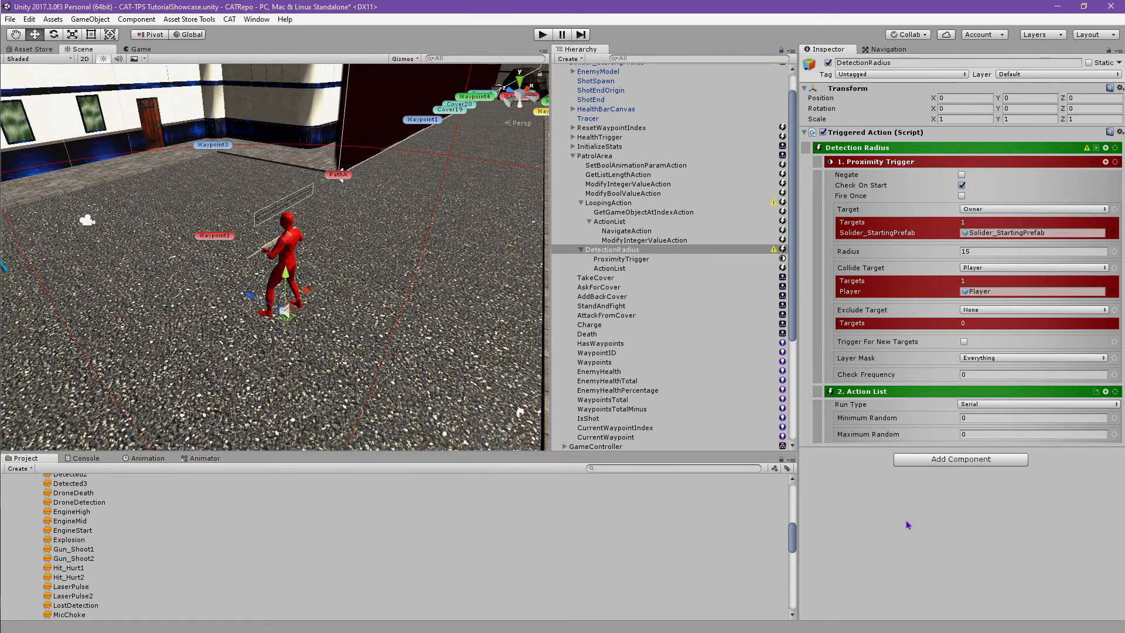
- Add a Bool Value condition as a child of DetectionRadius's Action List
{"action": "left_click", "coordinate": [1105, 392]}
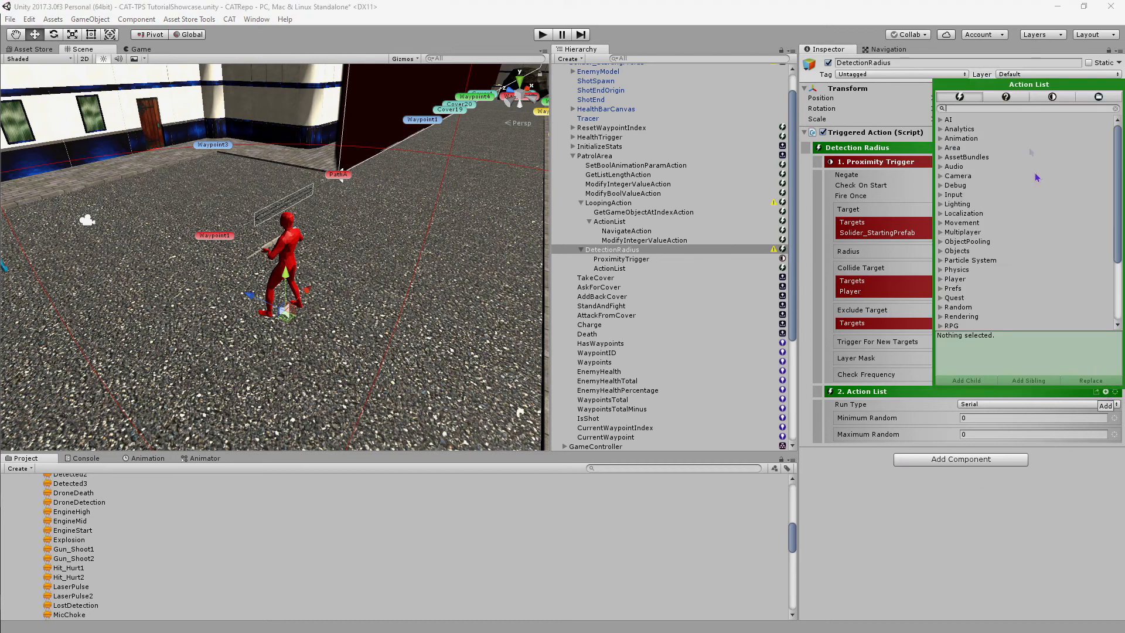
{"action": "left_click", "coordinate": [1017, 100]}
{"action": "type", "text": "Bool"}
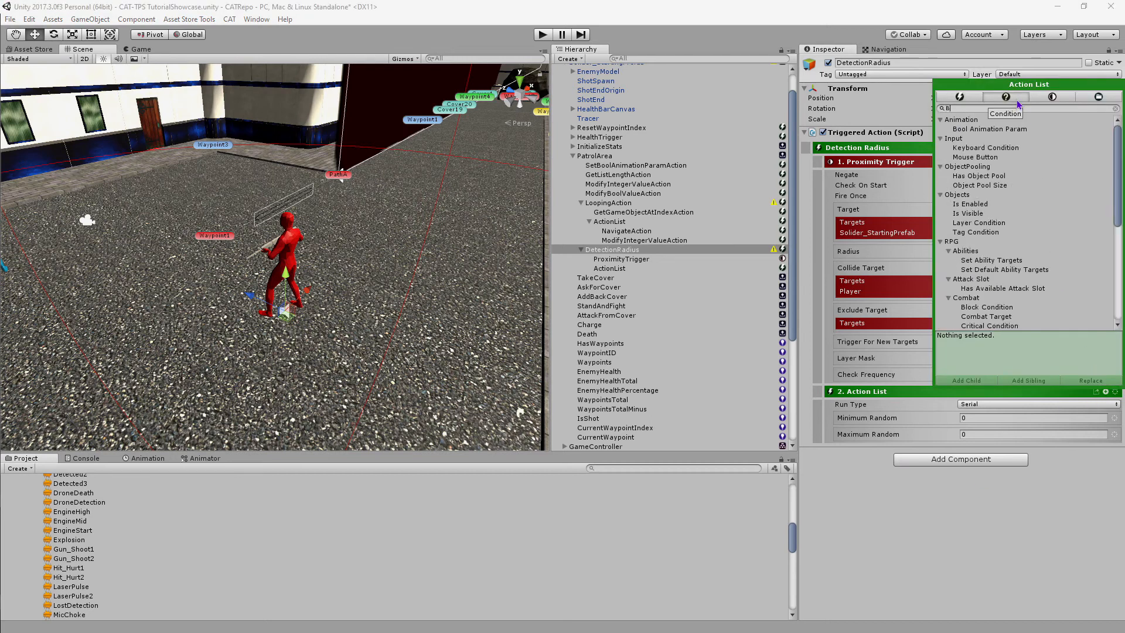
{"action": "left_click", "coordinate": [989, 147]}
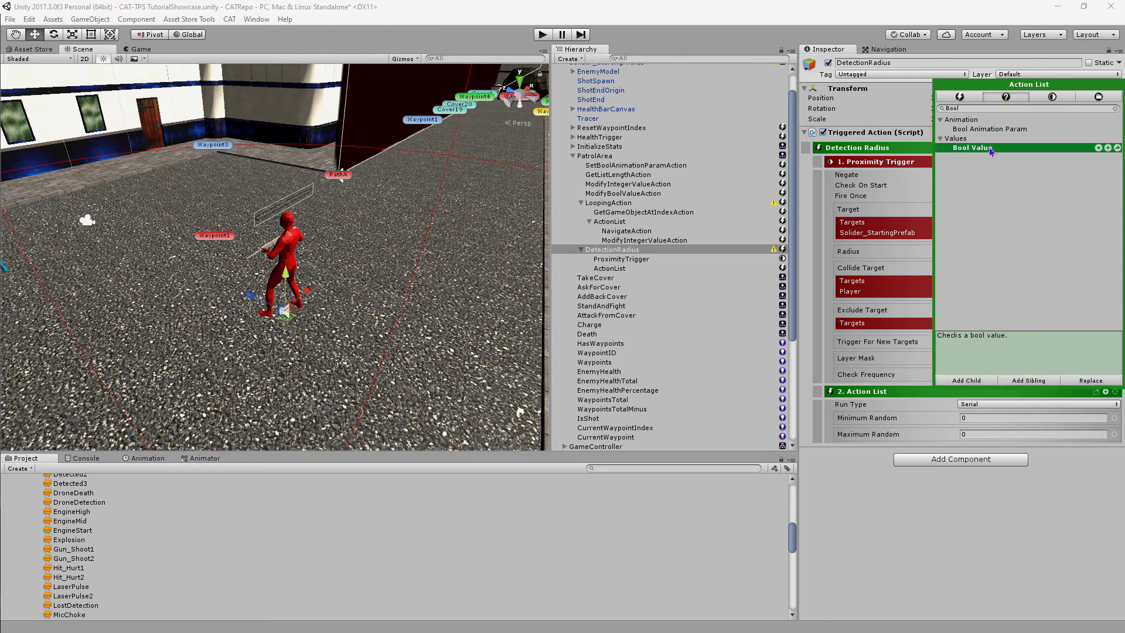
{"action": "left_click", "coordinate": [979, 383]}
- Add a nested Action List as a child of DetectionRadius's Action List, after the Conditional Action
{"action": "left_click", "coordinate": [1028, 108]}
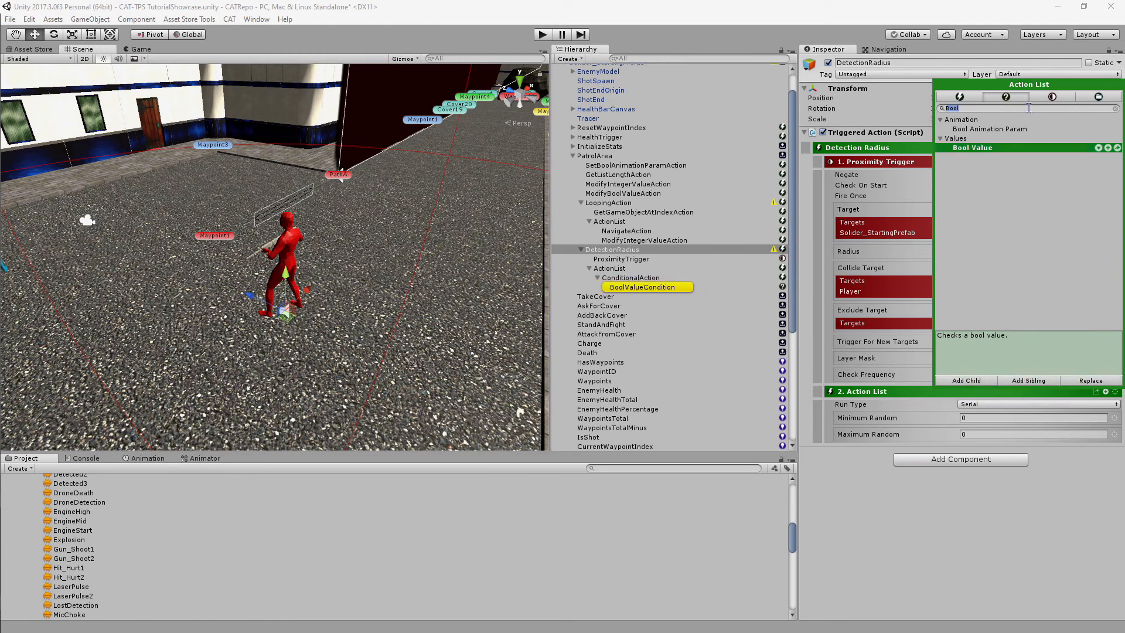
{"action": "type", "text": "Action"}
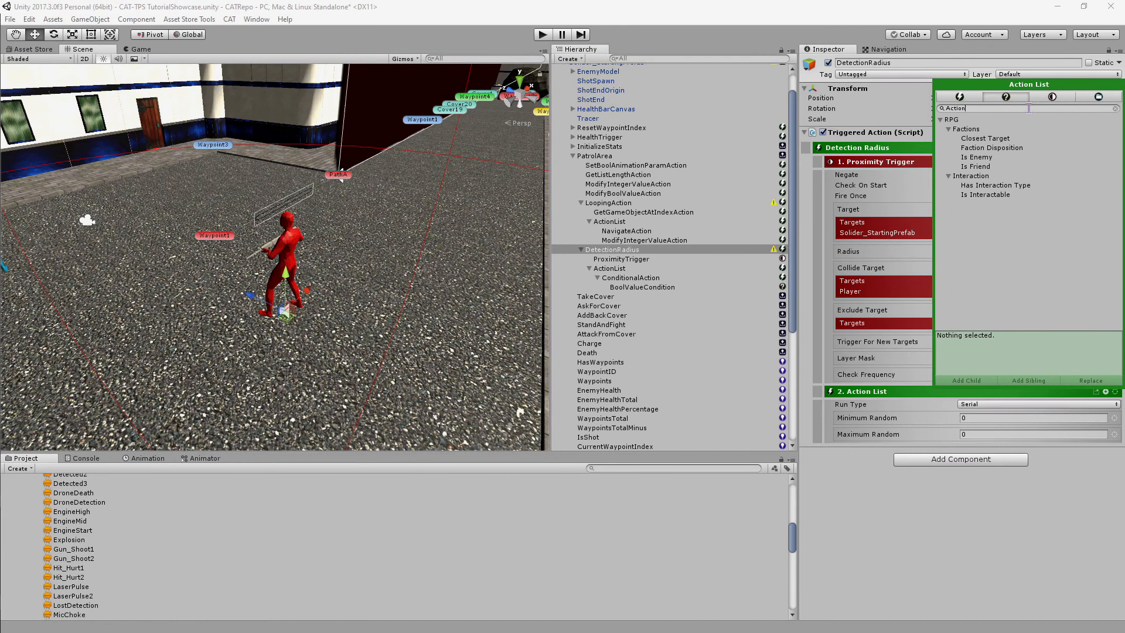
{"action": "left_click", "coordinate": [960, 96]}
{"action": "left_click", "coordinate": [993, 108]}
{"action": "type", "text": "Action List"}
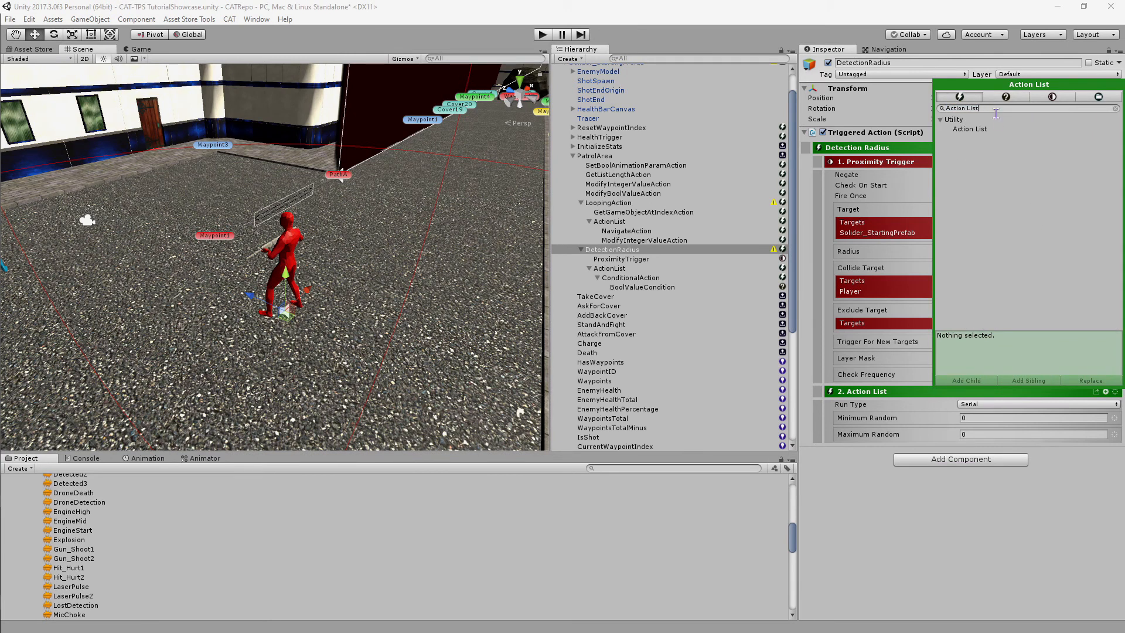
{"action": "left_click", "coordinate": [995, 129]}
{"action": "left_click", "coordinate": [966, 380]}
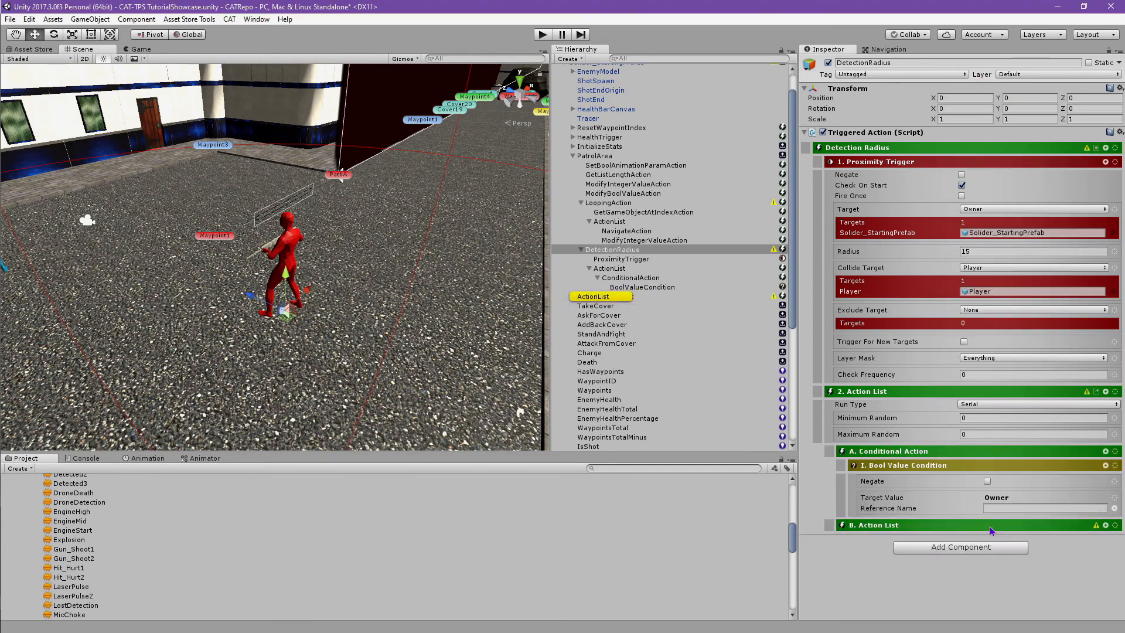
{"action": "left_click", "coordinate": [970, 526]}
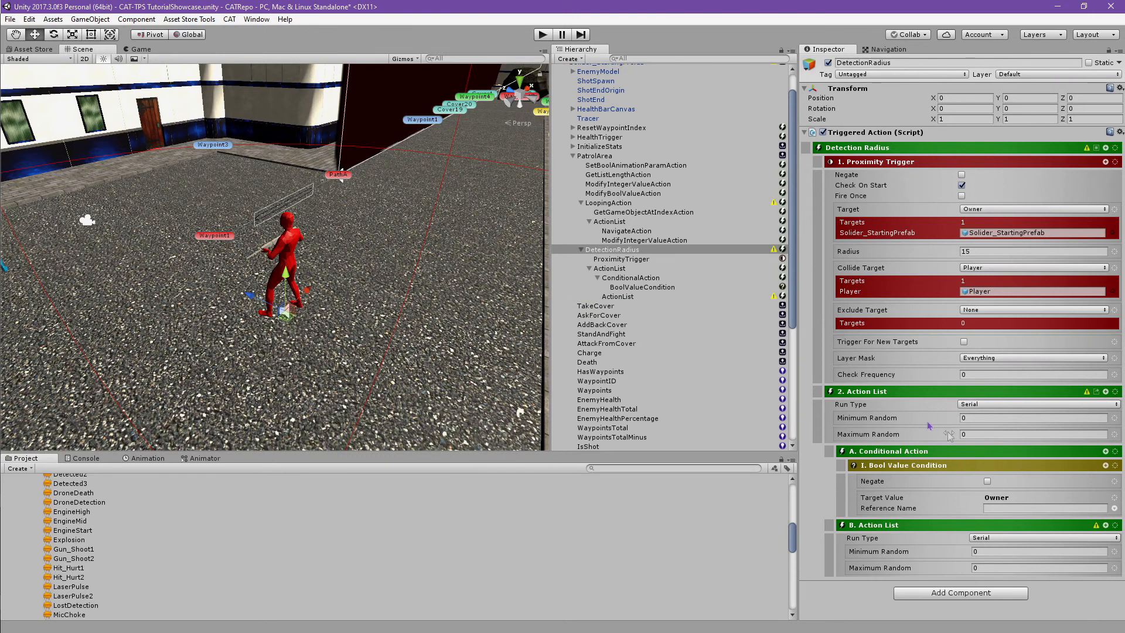
- Add a Bool value as a child of Solider_StartingPrefab's Value Holder and collapse the NPCPaths group in the hierarchy
{"action": "scroll", "coordinate": [651, 171], "scroll_direction": "up", "scroll_amount": 1}
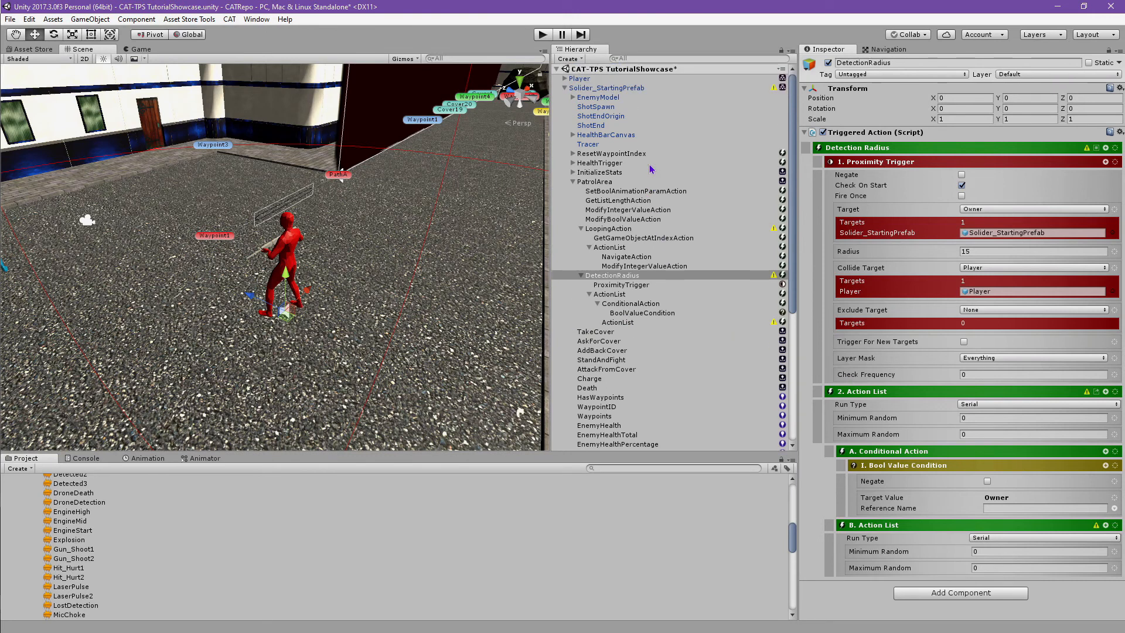
{"action": "left_click", "coordinate": [639, 89]}
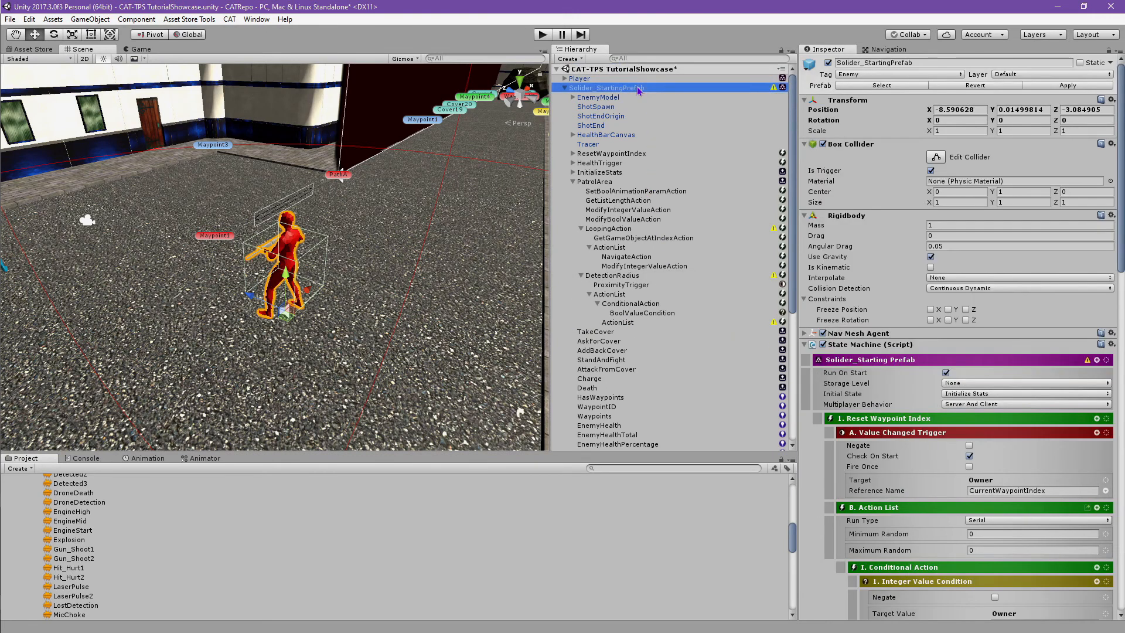
{"action": "left_click", "coordinate": [805, 345]}
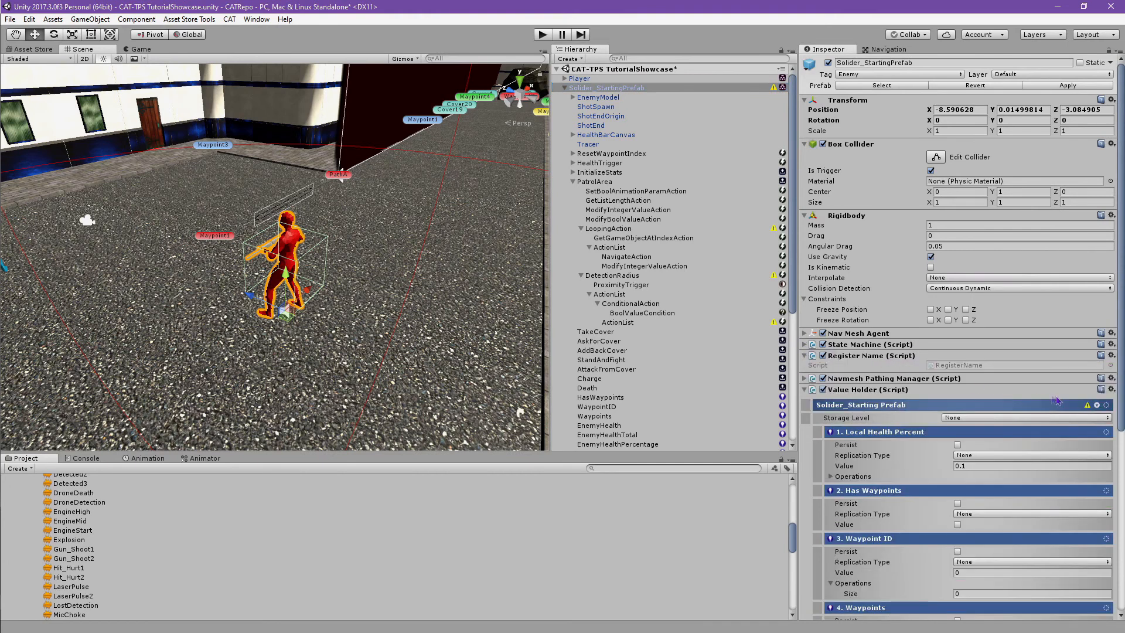
{"action": "left_click", "coordinate": [1096, 404]}
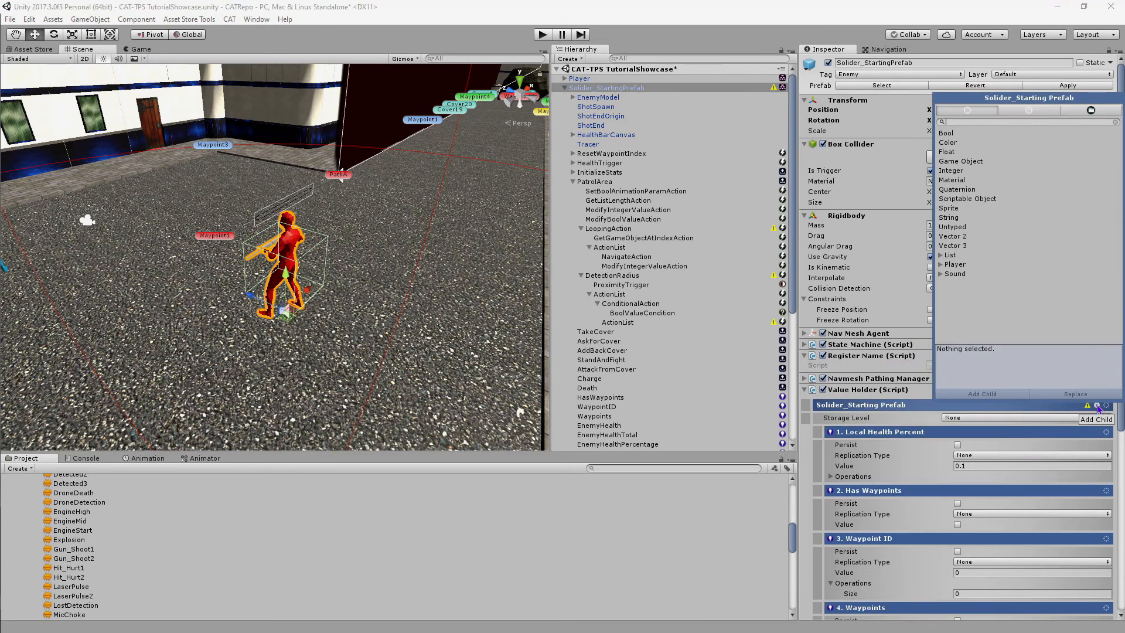
{"action": "left_click", "coordinate": [959, 134]}
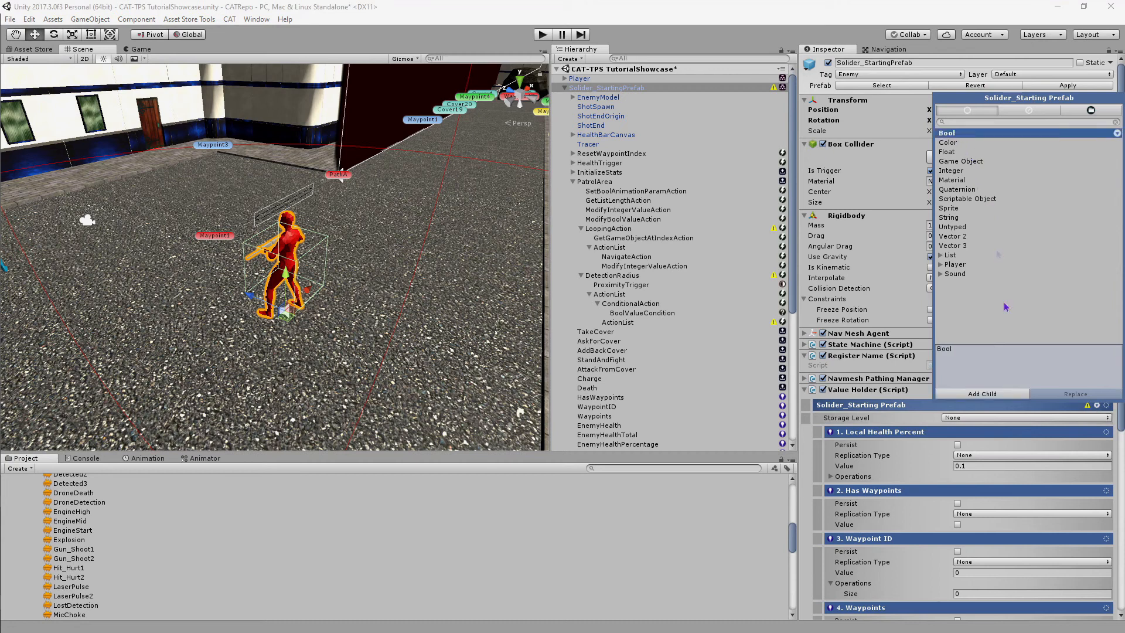
{"action": "scroll", "coordinate": [626, 387], "scroll_direction": "down", "scroll_amount": 5}
{"action": "scroll", "coordinate": [625, 351], "scroll_direction": "down", "scroll_amount": 4}
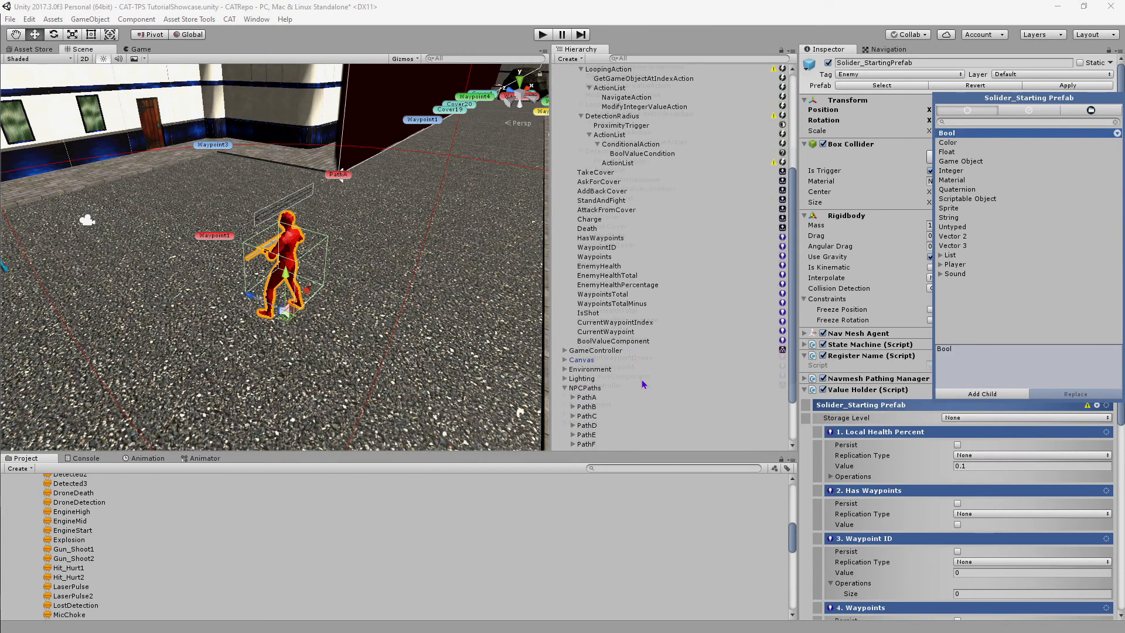
{"action": "scroll", "coordinate": [626, 345], "scroll_direction": "down", "scroll_amount": 3}
{"action": "left_click", "coordinate": [564, 325]}
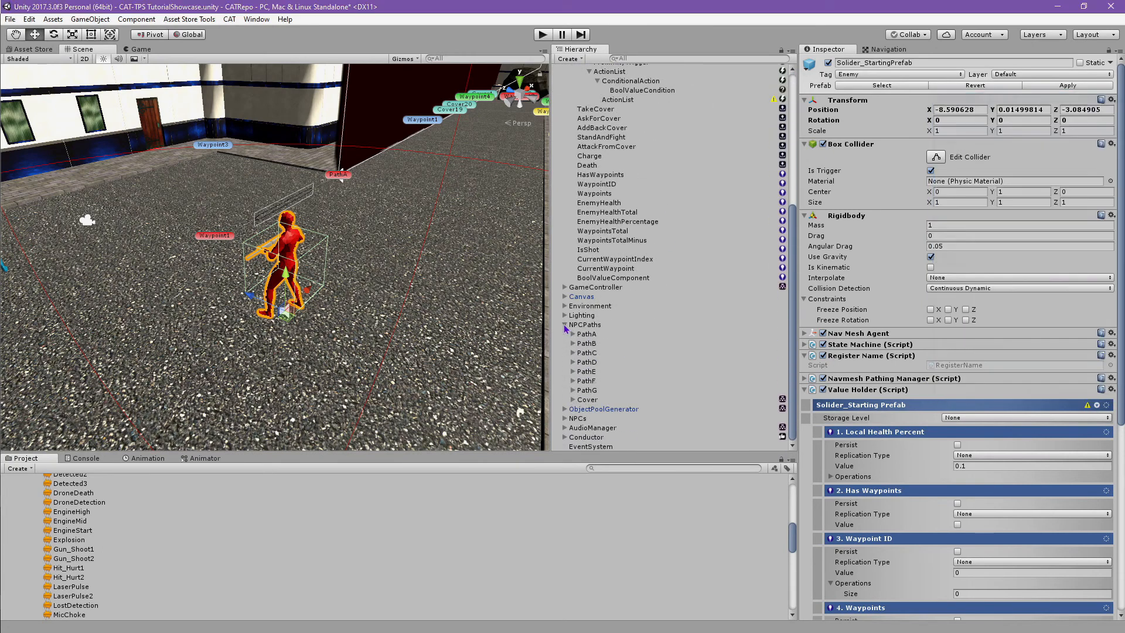
- Reset the transform of the new Bool value under Solider_StartingPrefab and rename it IsDead
{"action": "left_click", "coordinate": [564, 325]}
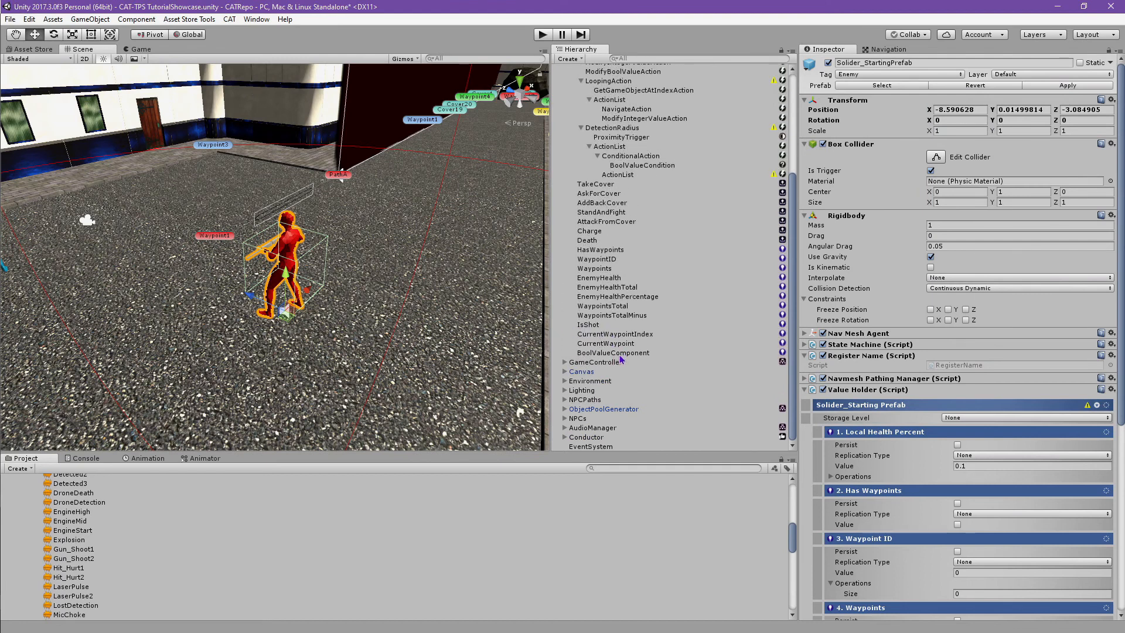
{"action": "left_click", "coordinate": [620, 353]}
{"action": "left_click", "coordinate": [1120, 88]}
{"action": "left_click", "coordinate": [1019, 95]}
{"action": "left_click", "coordinate": [993, 62]}
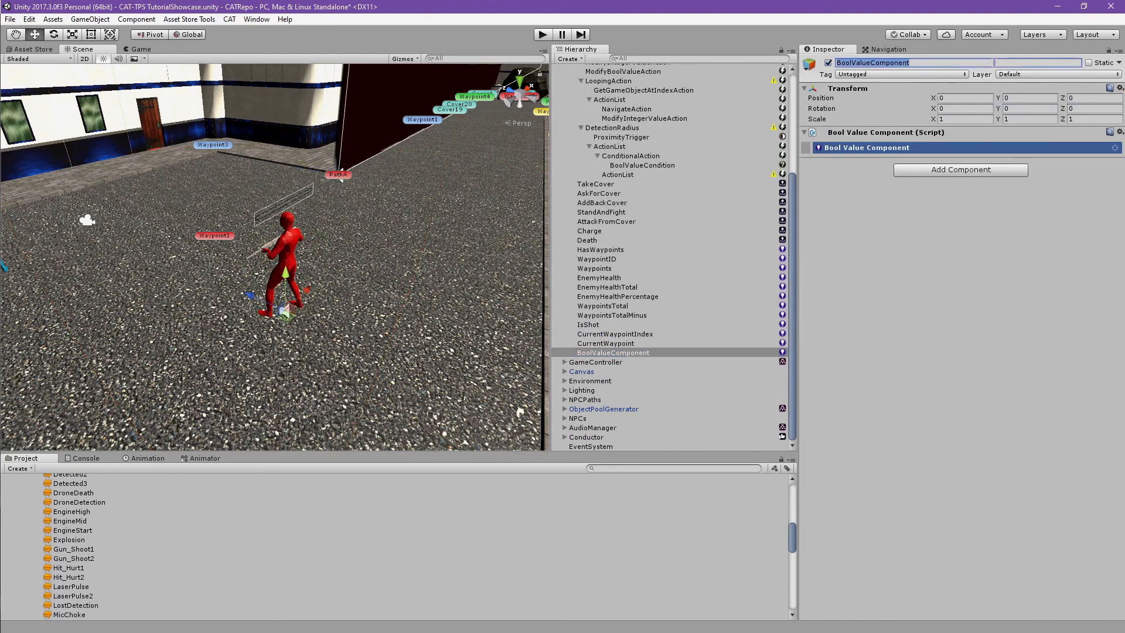
{"action": "type", "text": "IsDead"}
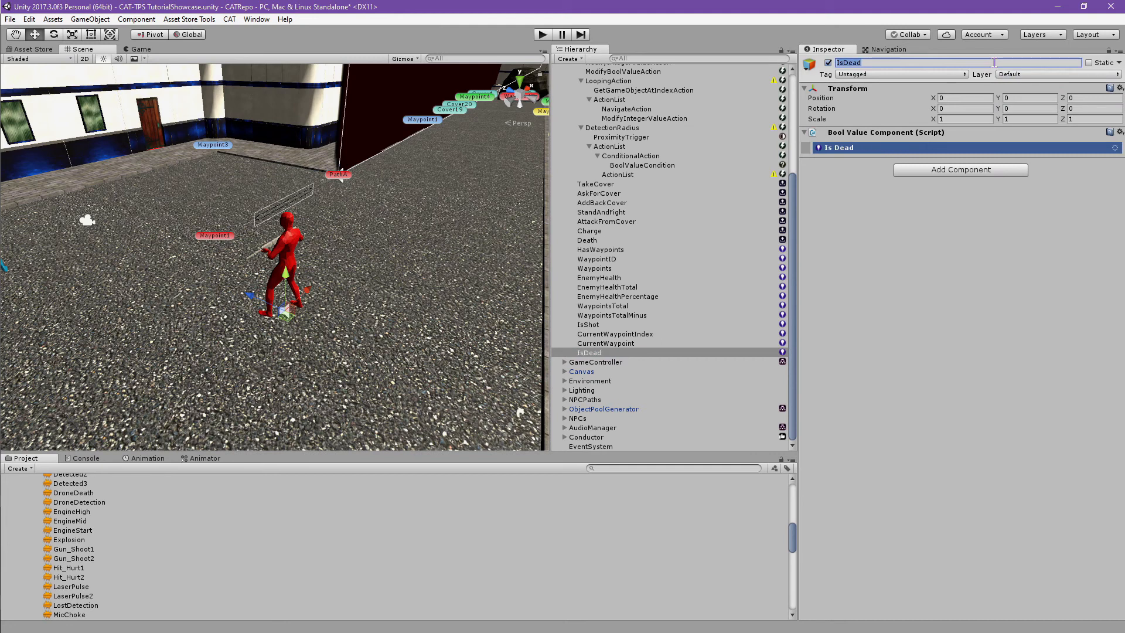
- Set the reference name of DetectionRadius's Bool Value Condition to IsDead and enable Negate
{"action": "scroll", "coordinate": [604, 190], "scroll_direction": "up", "scroll_amount": 5}
{"action": "scroll", "coordinate": [608, 199], "scroll_direction": "up", "scroll_amount": 1}
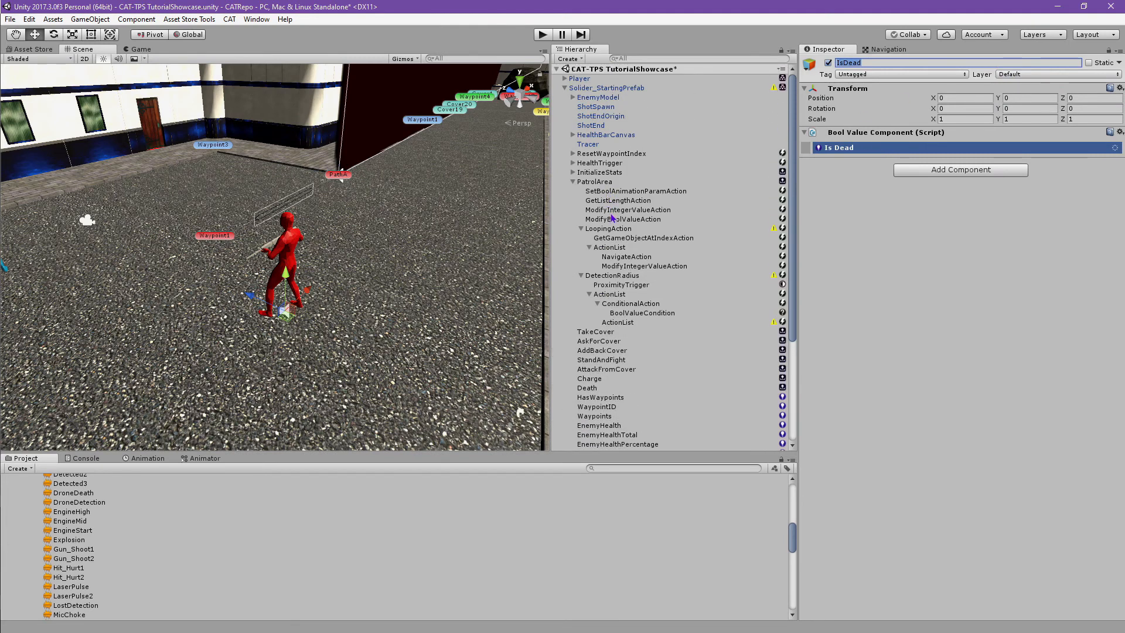
{"action": "left_click", "coordinate": [626, 279]}
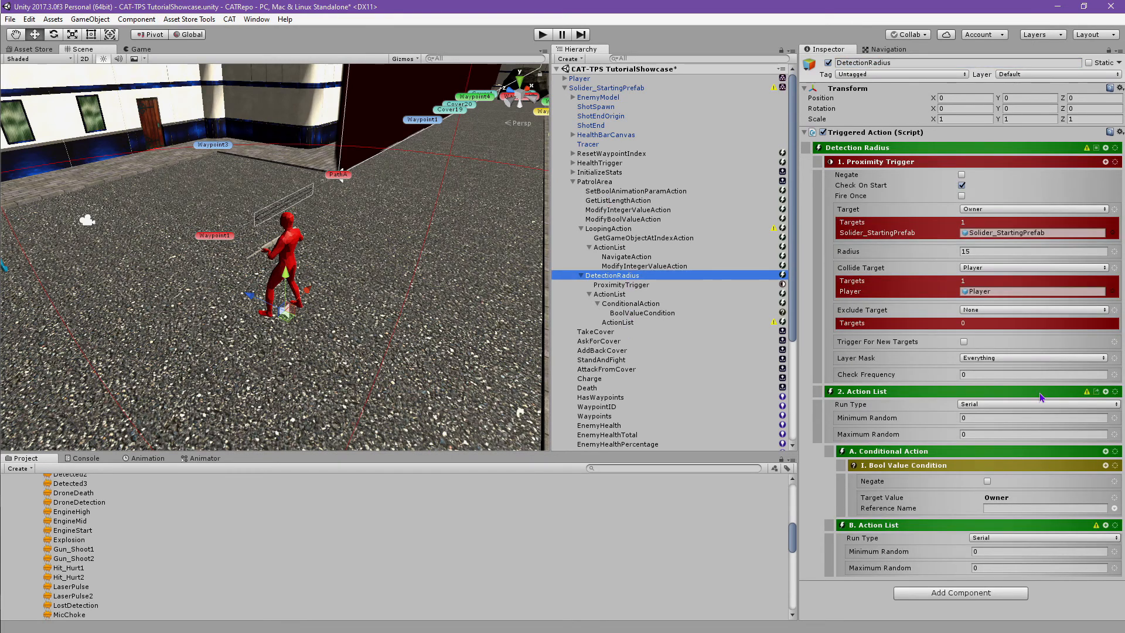
{"action": "left_click", "coordinate": [1051, 507]}
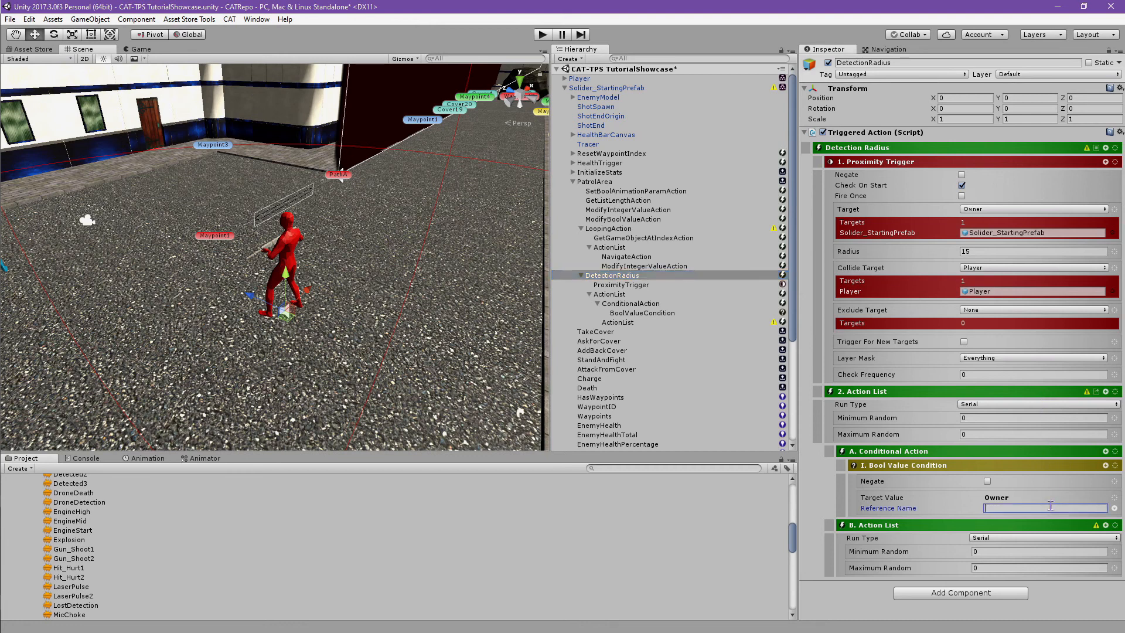
{"action": "type", "text": "IsDead"}
{"action": "key", "text": "Return"}
{"action": "left_click", "coordinate": [987, 481]}
{"action": "left_click", "coordinate": [987, 482]}
- Add an Action List as a child of DetectionRadius's Conditional Action, below the Bool Value Condition
{"action": "left_click", "coordinate": [1105, 450]}
{"action": "type", "text": "Action"}
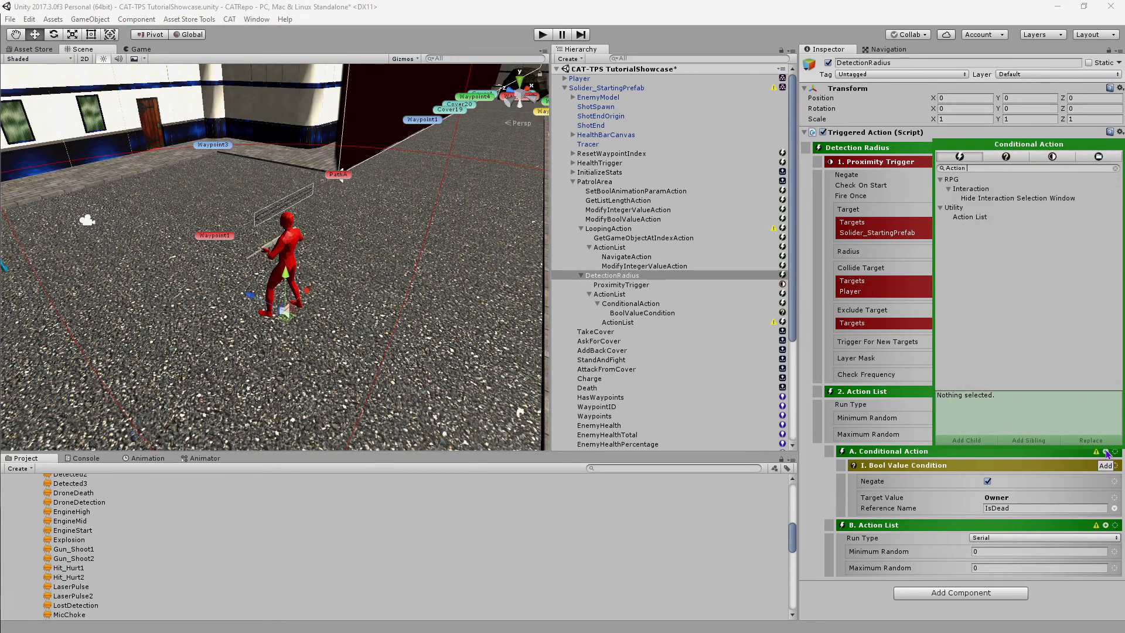
{"action": "left_click", "coordinate": [994, 218]}
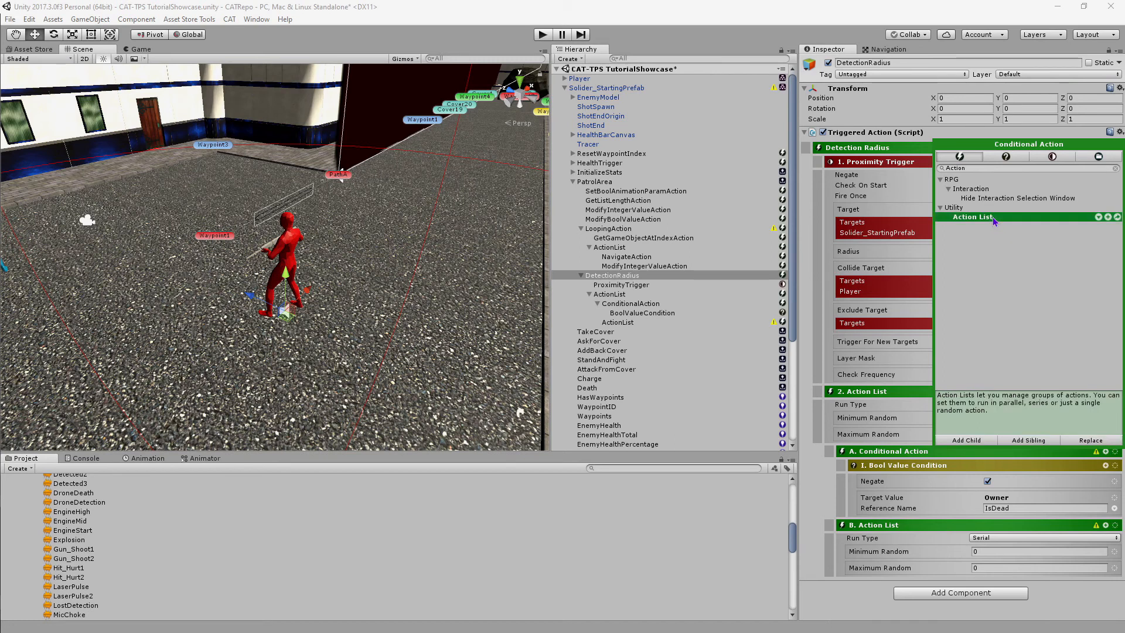
{"action": "left_click", "coordinate": [977, 441]}
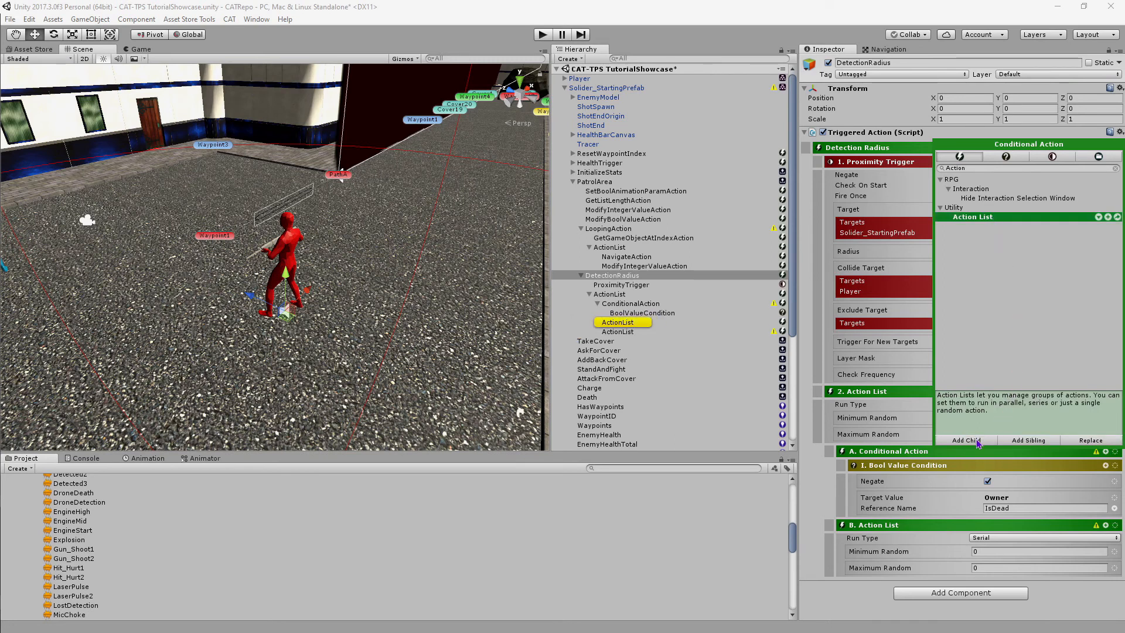
{"action": "left_click", "coordinate": [647, 324]}
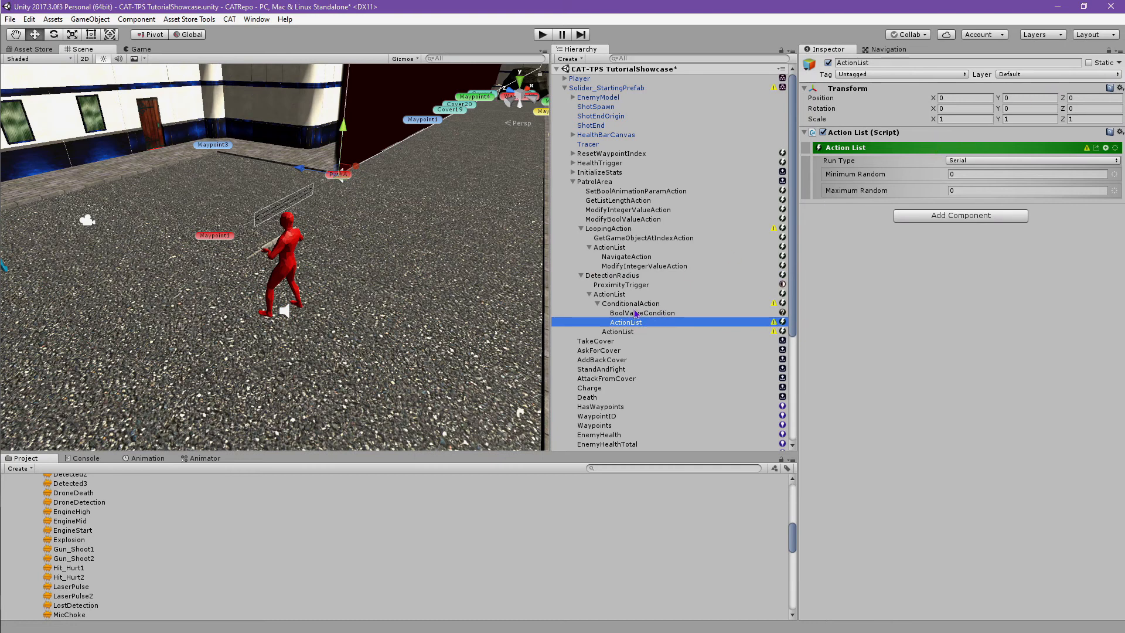
{"action": "left_click", "coordinate": [634, 304]}
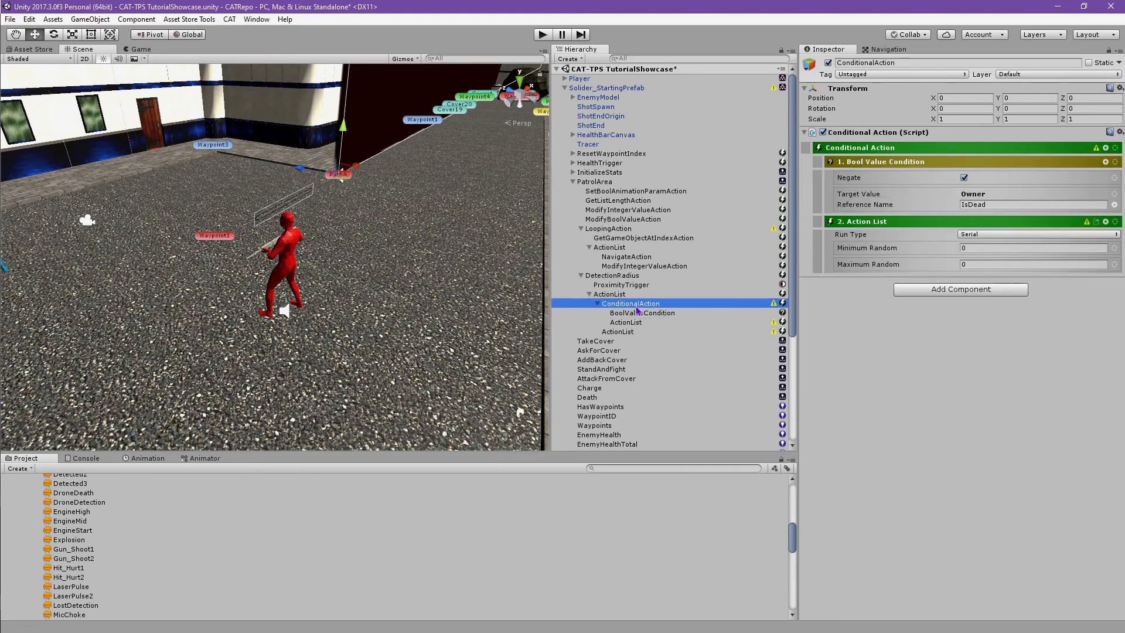
{"action": "left_click", "coordinate": [620, 275]}
{"action": "scroll", "coordinate": [1073, 431], "scroll_direction": "down", "scroll_amount": 2}
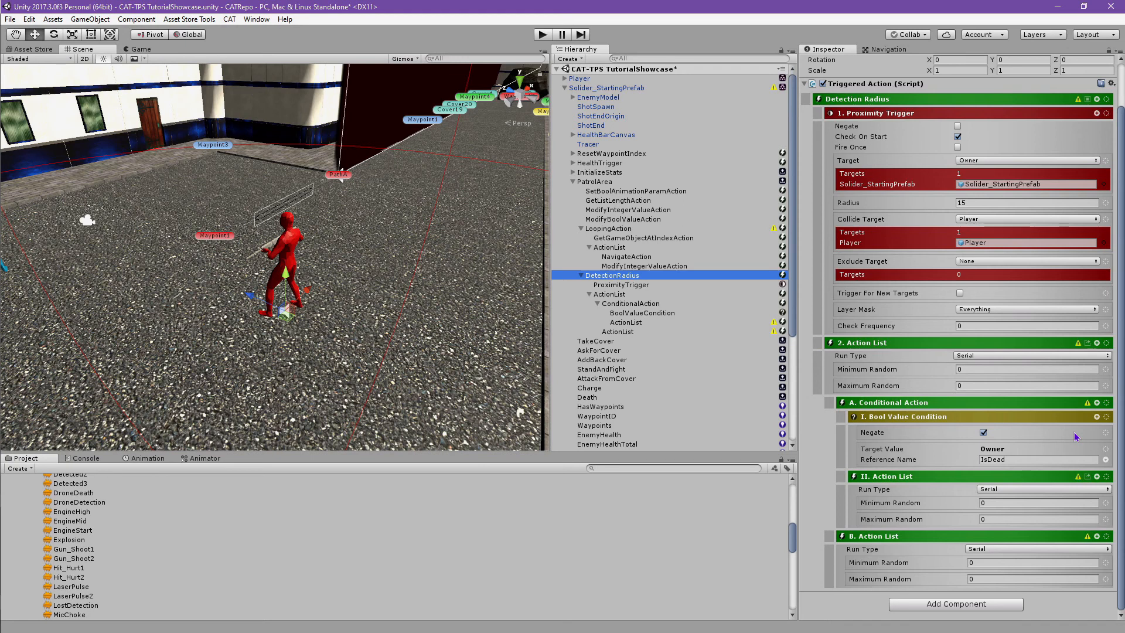
- Add an Integer value as a child of Solider_StartingPrefab's Value Holder
{"action": "left_click", "coordinate": [640, 89]}
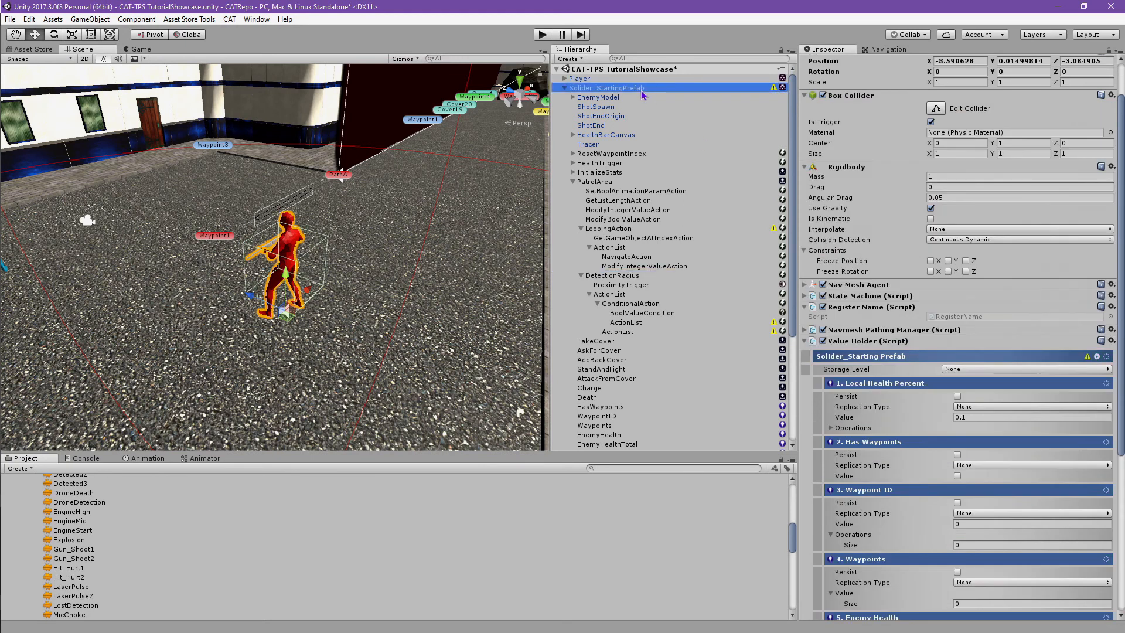
{"action": "left_click", "coordinate": [1097, 356]}
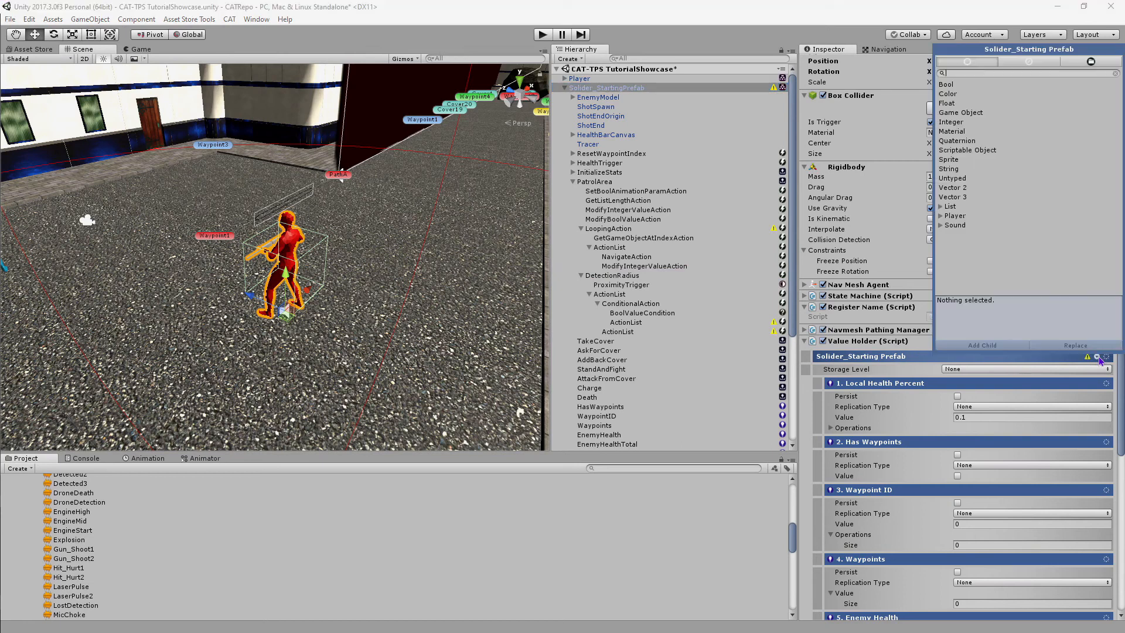
{"action": "left_click", "coordinate": [996, 122]}
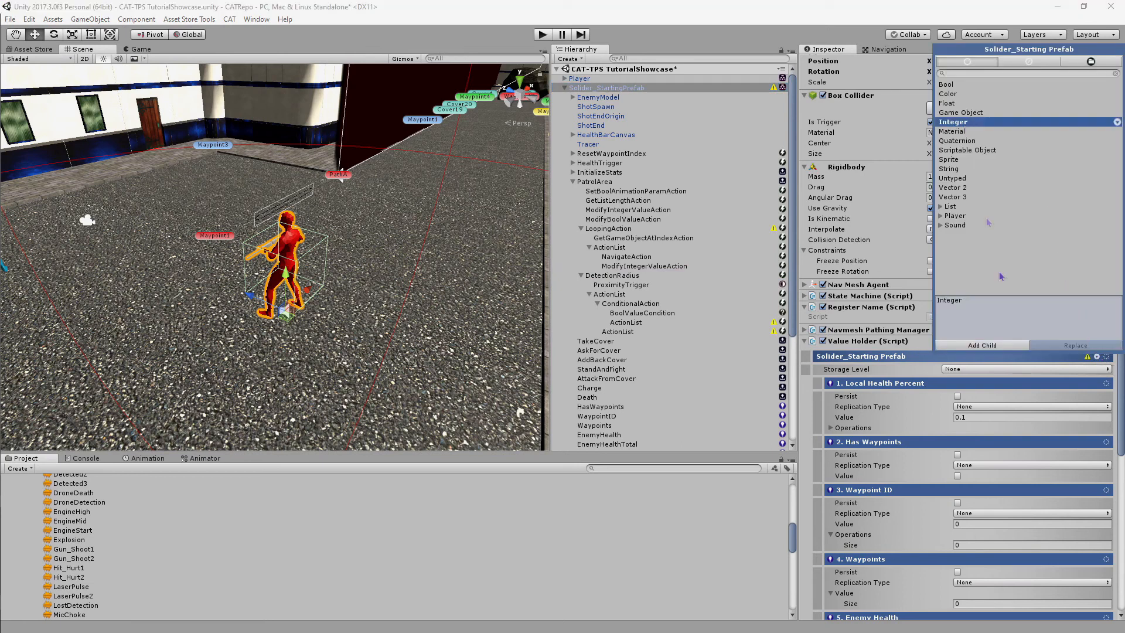
{"action": "left_click", "coordinate": [984, 346]}
{"action": "scroll", "coordinate": [665, 381], "scroll_direction": "down", "scroll_amount": 5}
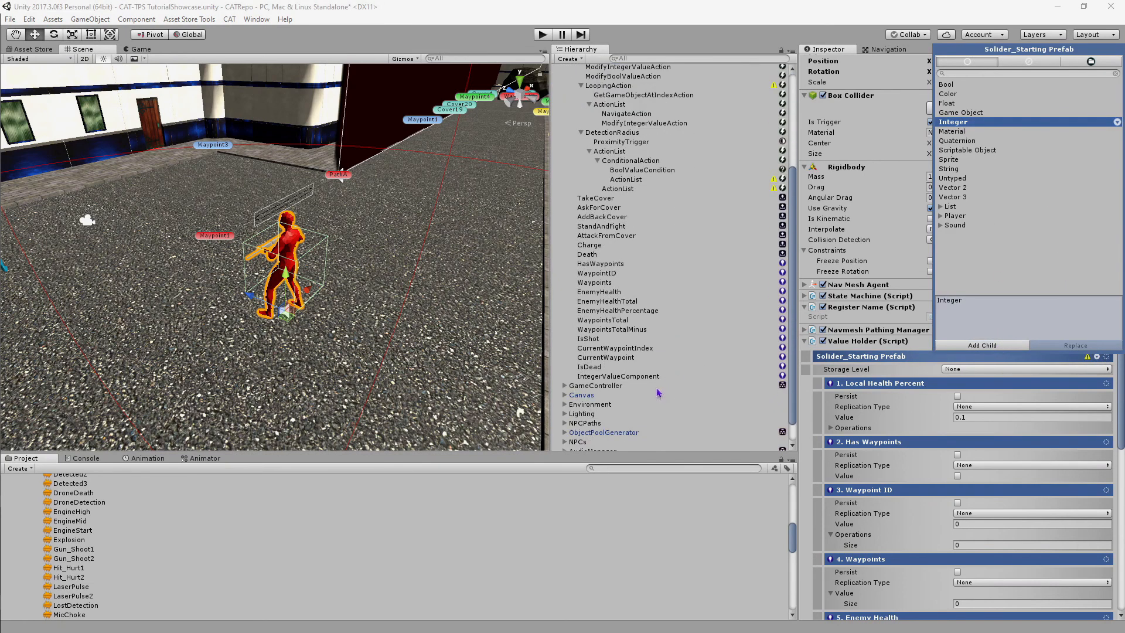
- Reset the new Integer value's transform and rename it DetectionSoundIndex
{"action": "left_click", "coordinate": [653, 379]}
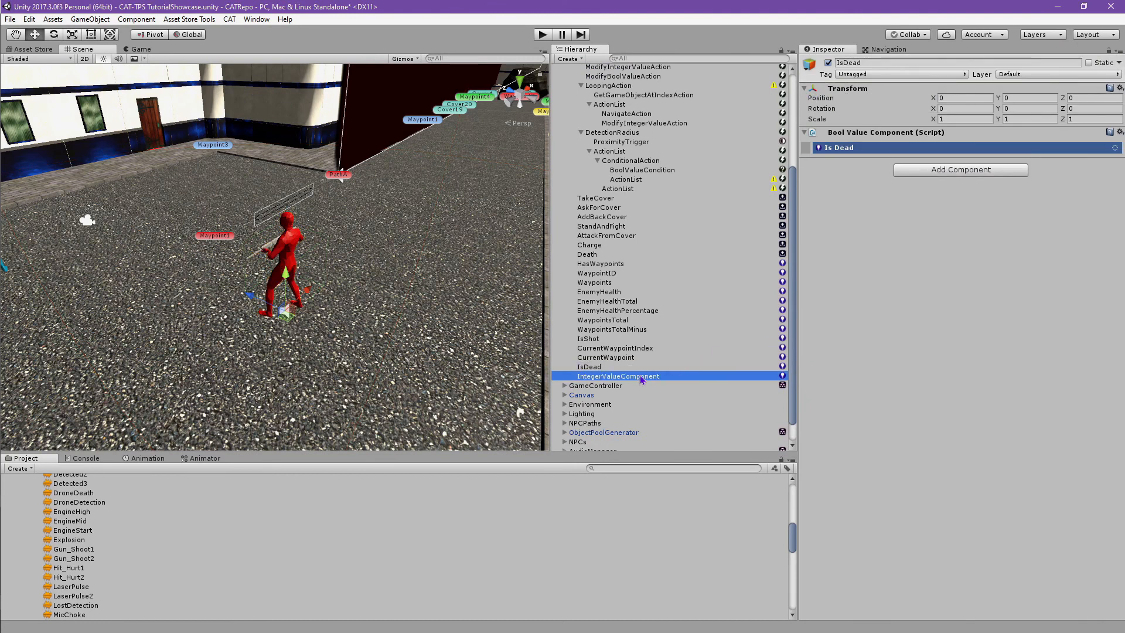
{"action": "left_click", "coordinate": [1119, 88]}
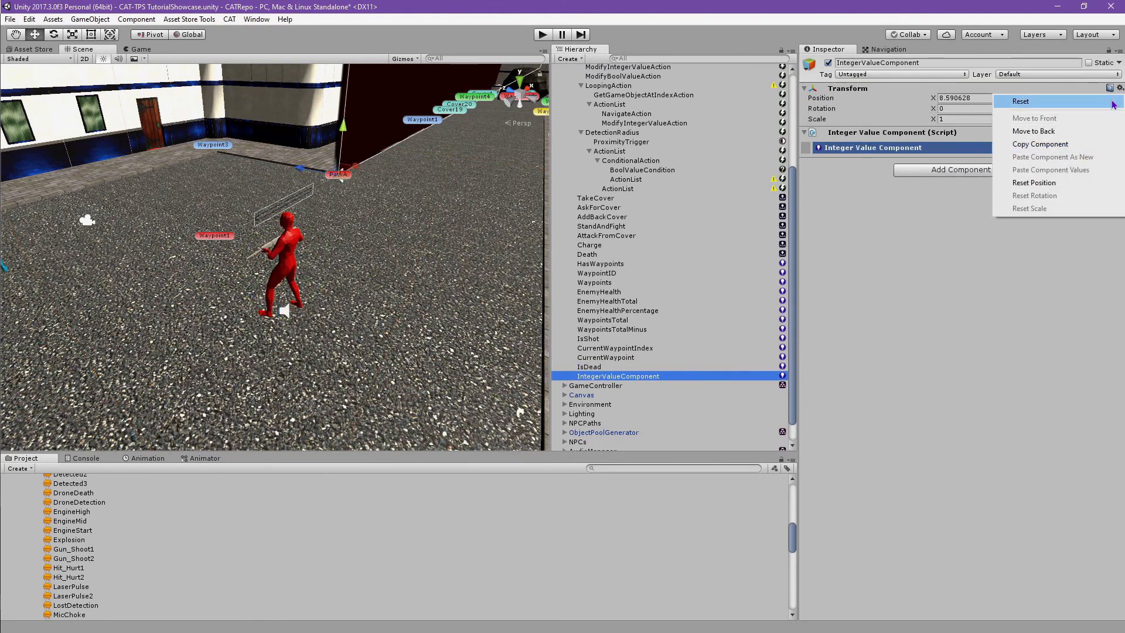
{"action": "left_click", "coordinate": [1021, 98]}
{"action": "left_click", "coordinate": [1052, 64]}
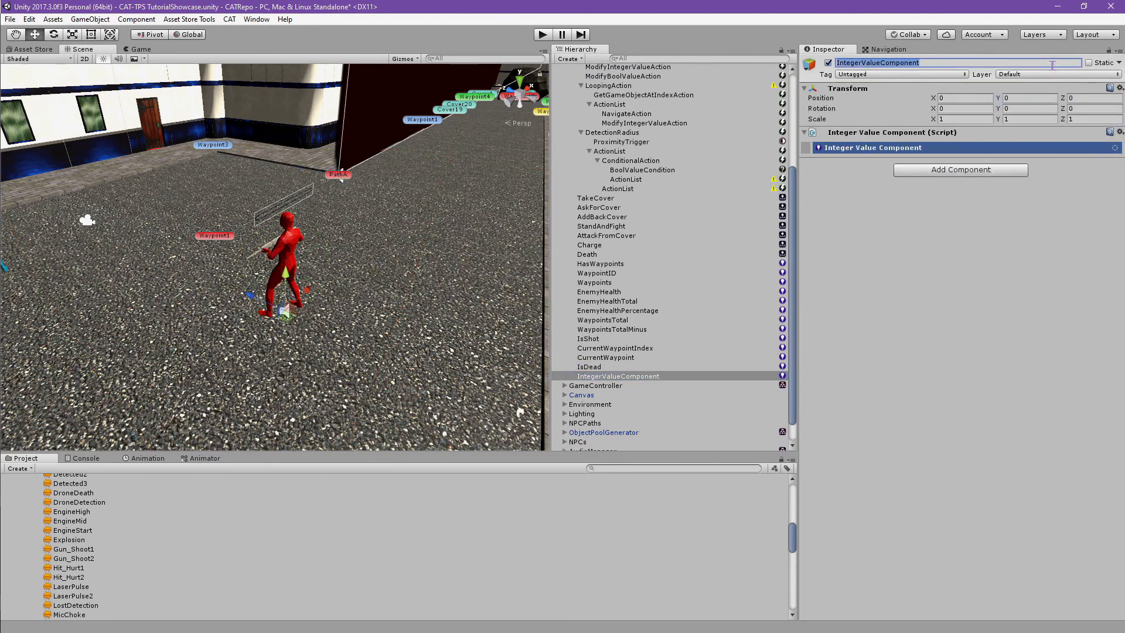
{"action": "type", "text": "DetectionSound"}
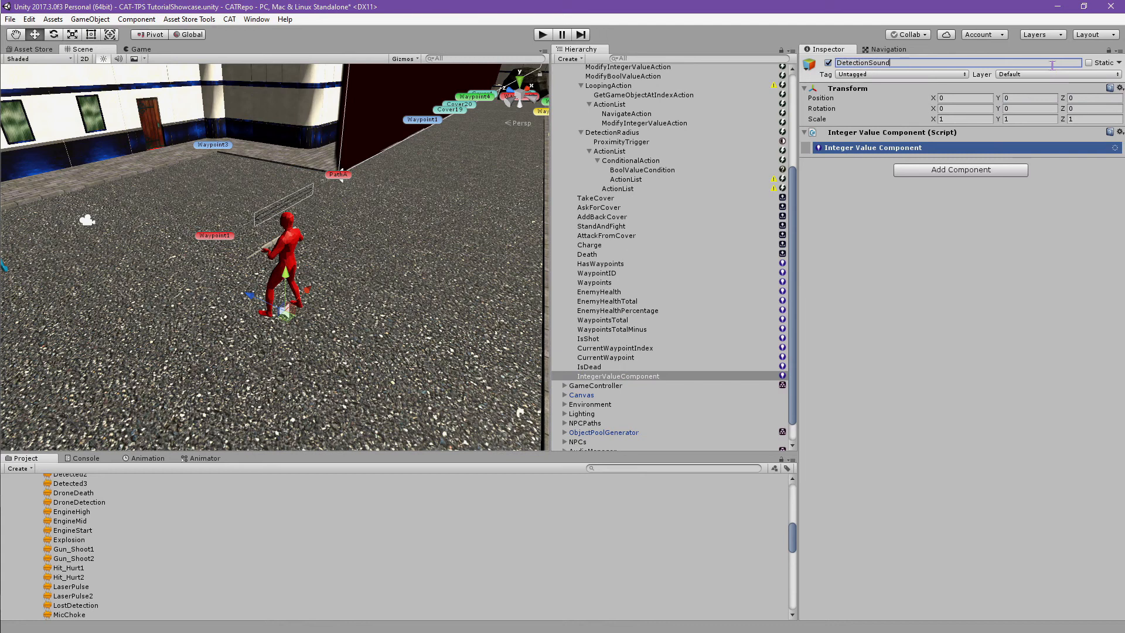
{"action": "type", "text": "Index"}
{"action": "key", "text": "Return"}
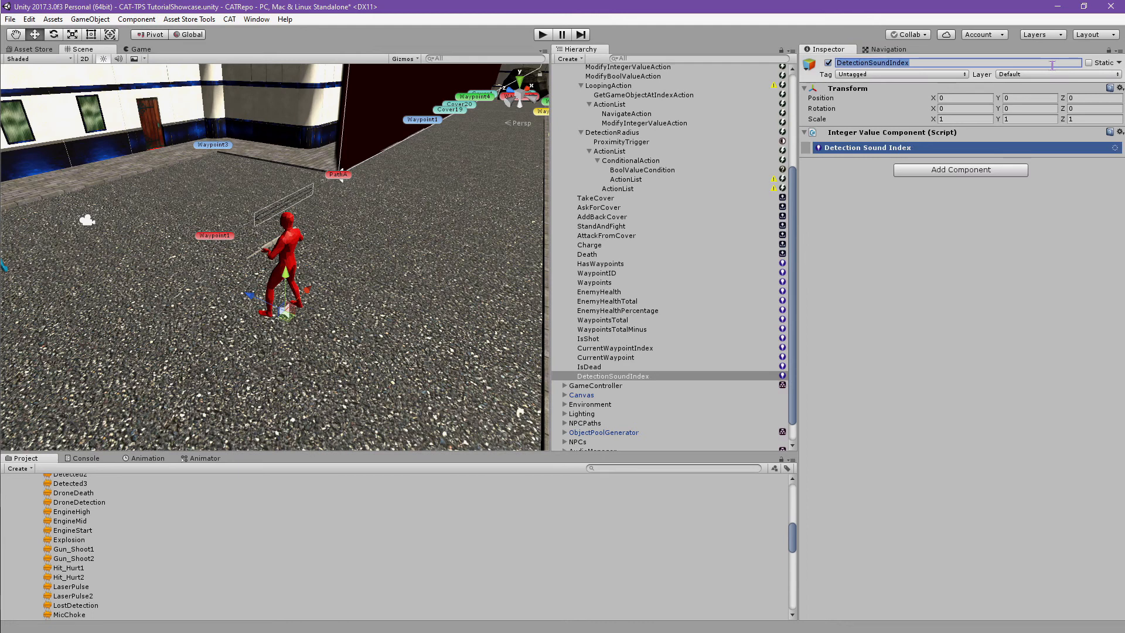
- Add a Set Random Int action as a child of the Action List inside DetectionRadius's Conditional Action
{"action": "left_click", "coordinate": [620, 133]}
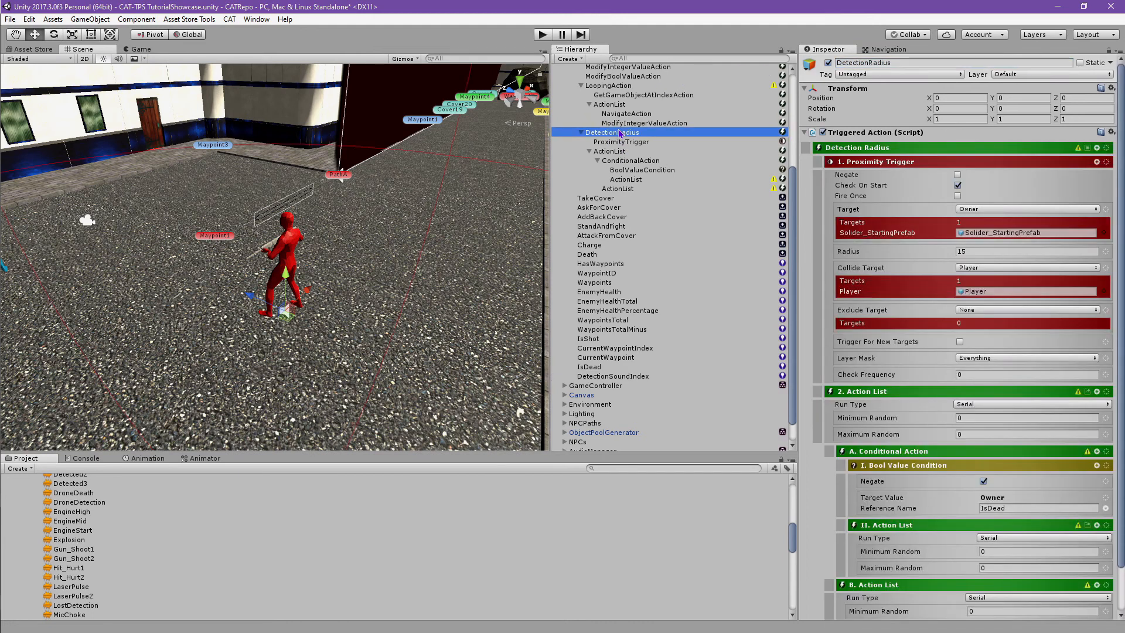
{"action": "scroll", "coordinate": [1018, 354], "scroll_direction": "down", "scroll_amount": 3}
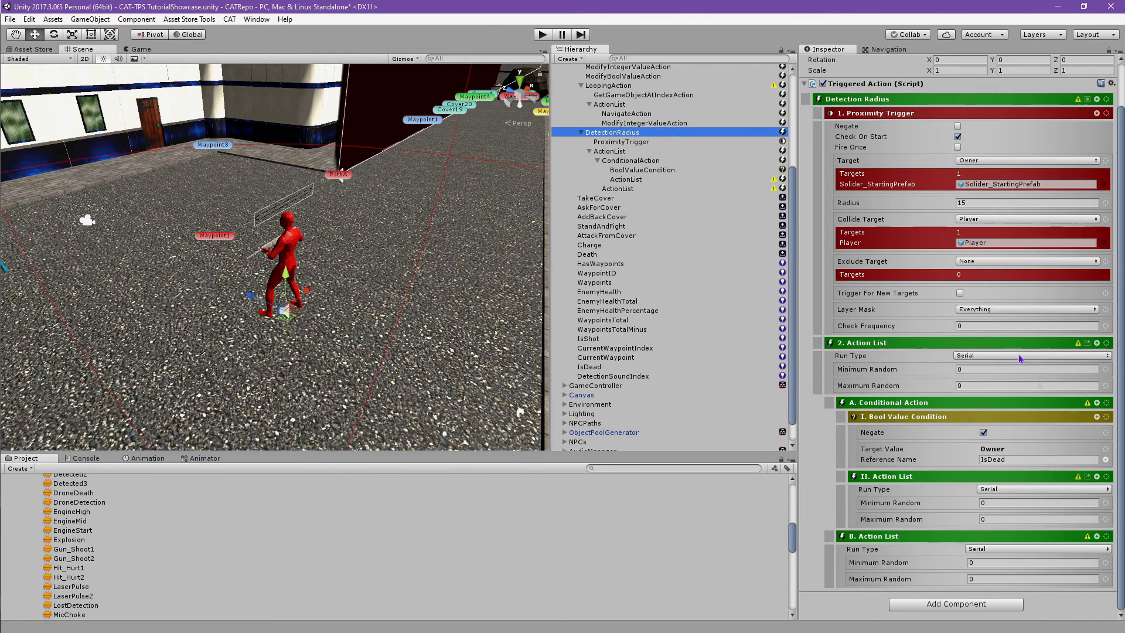
{"action": "left_click", "coordinate": [1097, 477]}
{"action": "type", "text": "Set Ran"}
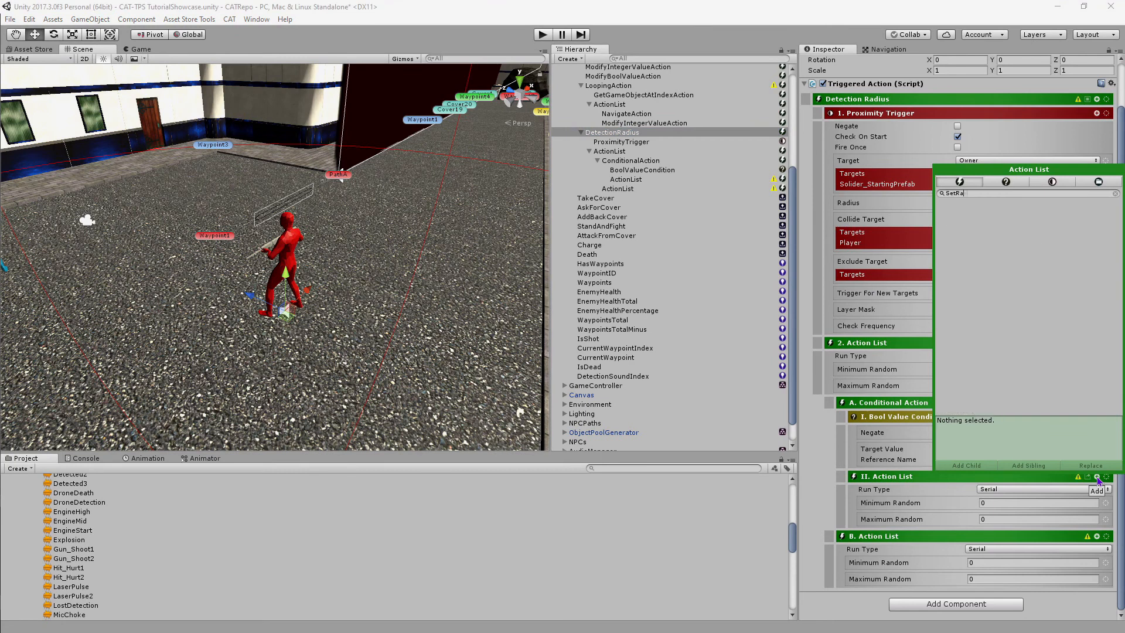
{"action": "left_click", "coordinate": [987, 233]}
{"action": "left_click", "coordinate": [966, 465]}
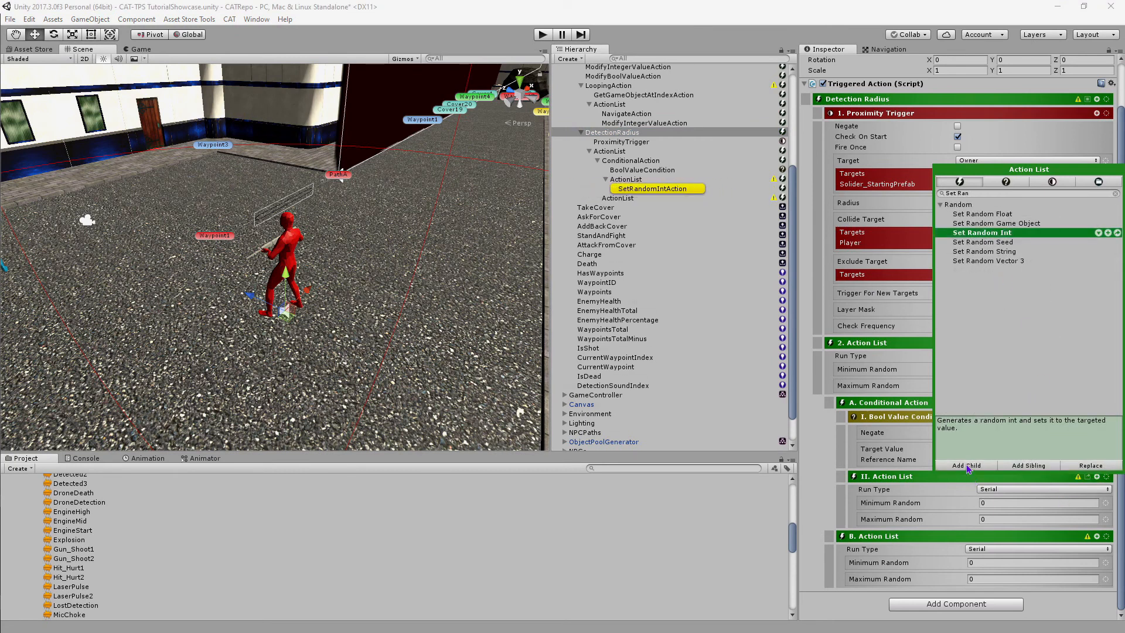
- Set the Set Random Int action's reference name to DetectionSoundIndex and its maximum value to 3
{"action": "left_click", "coordinate": [647, 189]}
{"action": "left_click", "coordinate": [626, 180]}
{"action": "left_click", "coordinate": [630, 170]}
{"action": "left_click", "coordinate": [630, 162]}
{"action": "left_click", "coordinate": [630, 135]}
{"action": "left_click", "coordinate": [647, 189]}
{"action": "left_click", "coordinate": [971, 174]}
{"action": "type", "text": "Dec"}
{"action": "type", "text": "ectionSoundInd"}
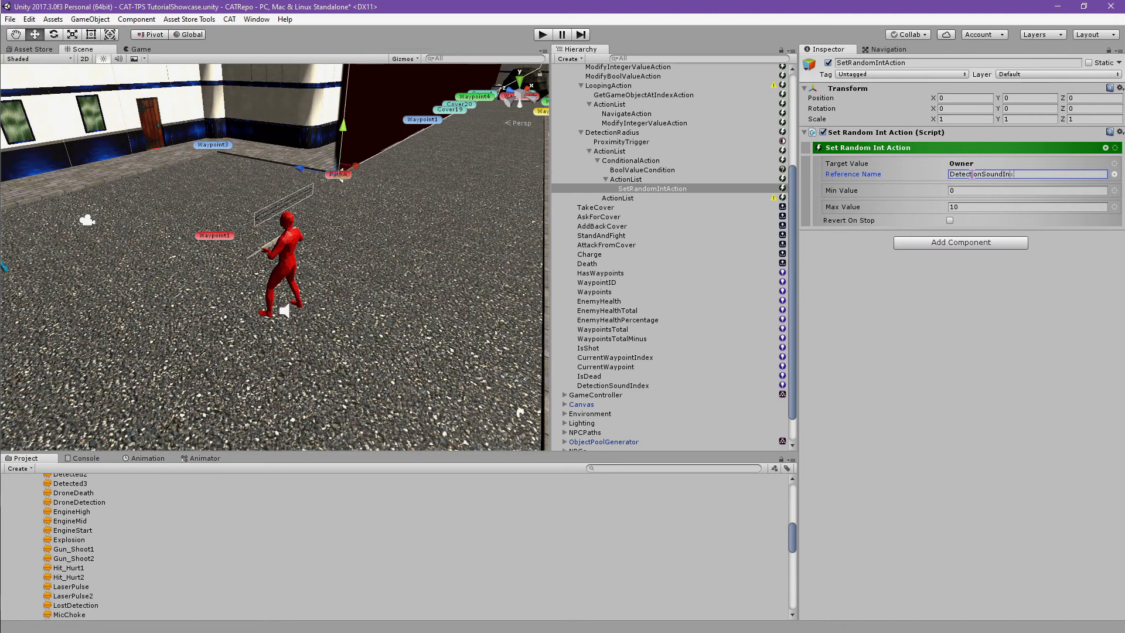
{"action": "type", "text": "ex"}
{"action": "key", "text": "Return"}
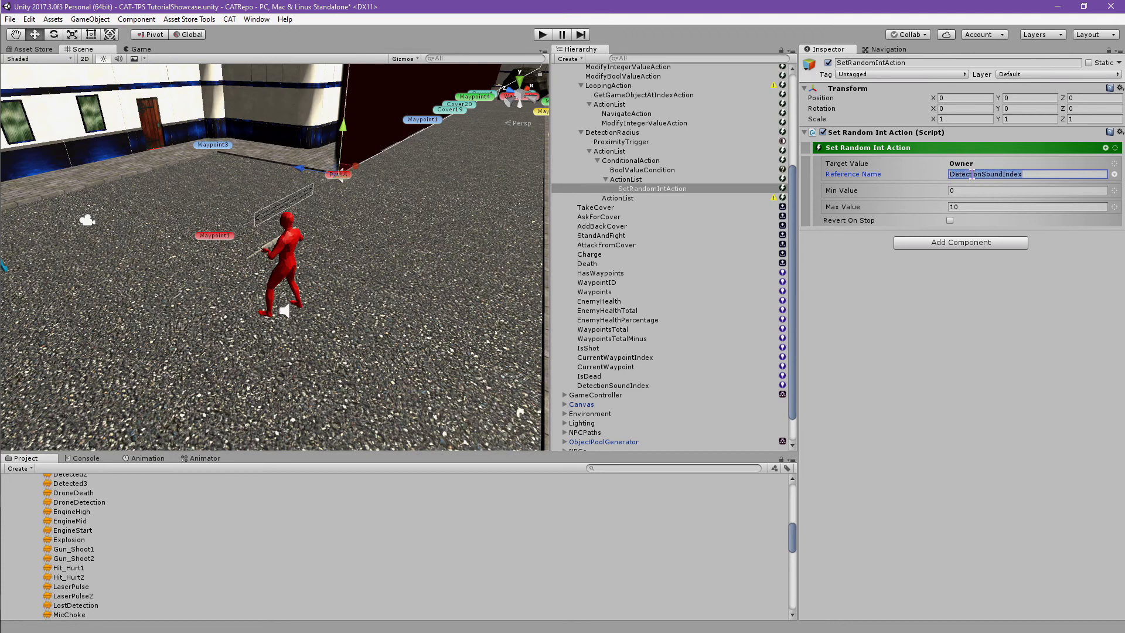
{"action": "left_click", "coordinate": [970, 208]}
{"action": "type", "text": "3"}
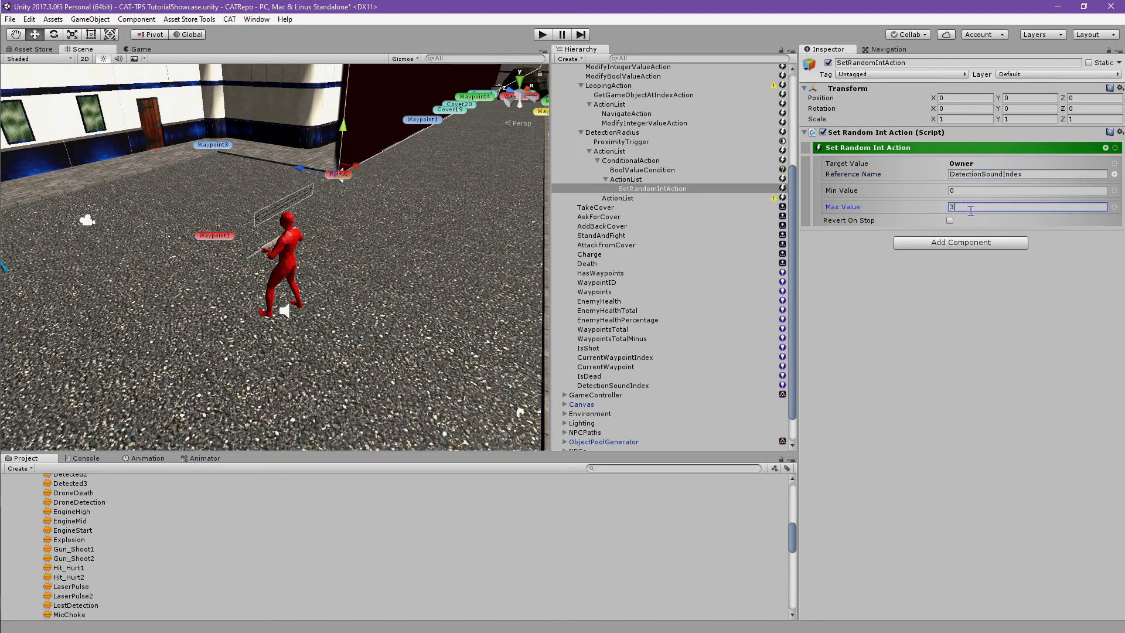
{"action": "left_click", "coordinate": [974, 290]}
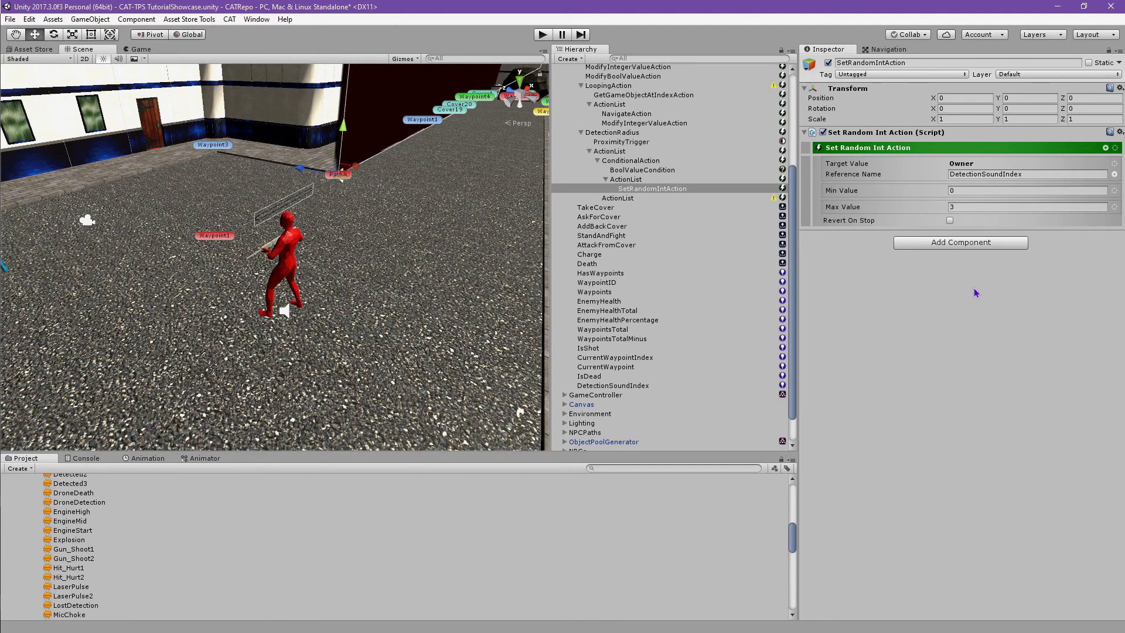
- Add a nested Action List after the Set Random Int action in the Conditional Action's Action List
{"action": "left_click", "coordinate": [612, 132]}
{"action": "scroll", "coordinate": [1008, 387], "scroll_direction": "down", "scroll_amount": 5}
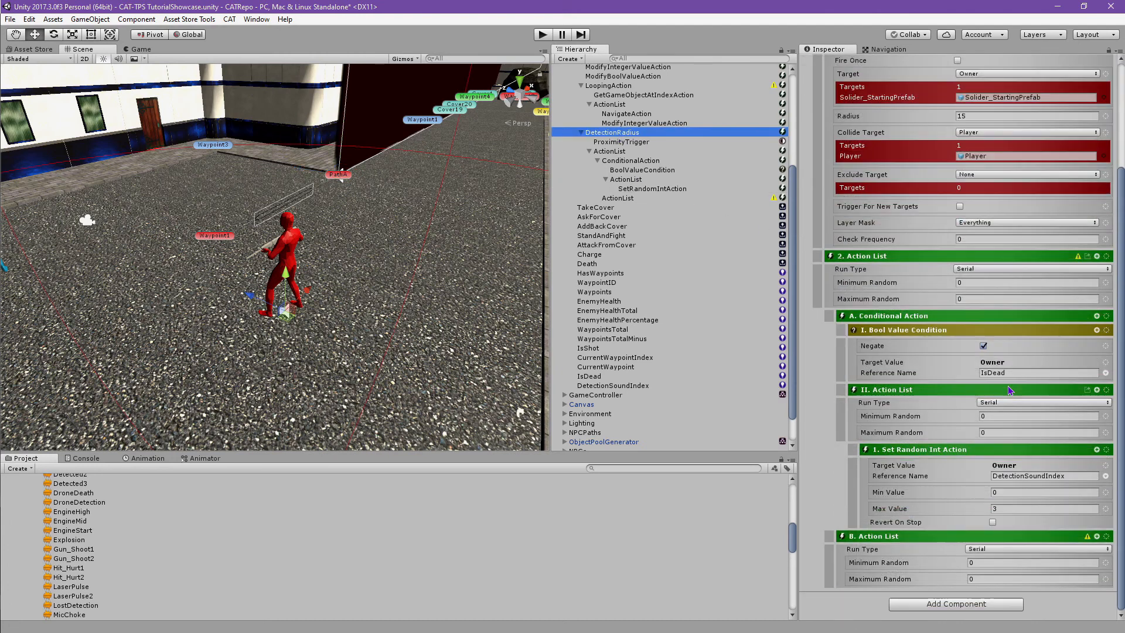
{"action": "left_click", "coordinate": [1097, 390]}
{"action": "type", "text": "Action"}
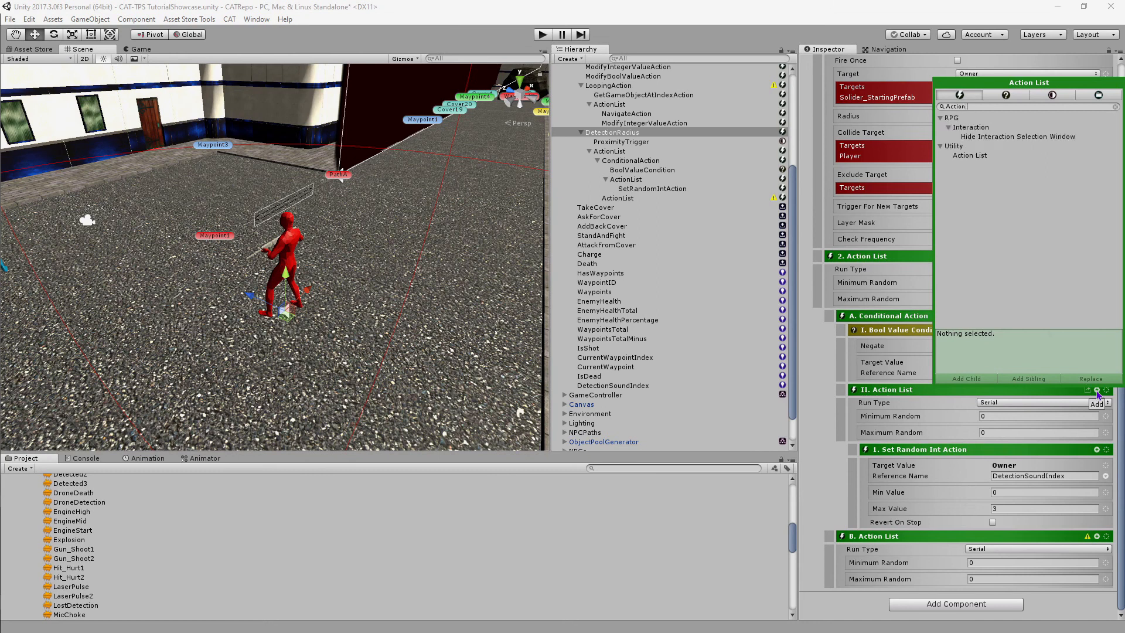
{"action": "left_click", "coordinate": [981, 156]}
{"action": "left_click", "coordinate": [971, 379]}
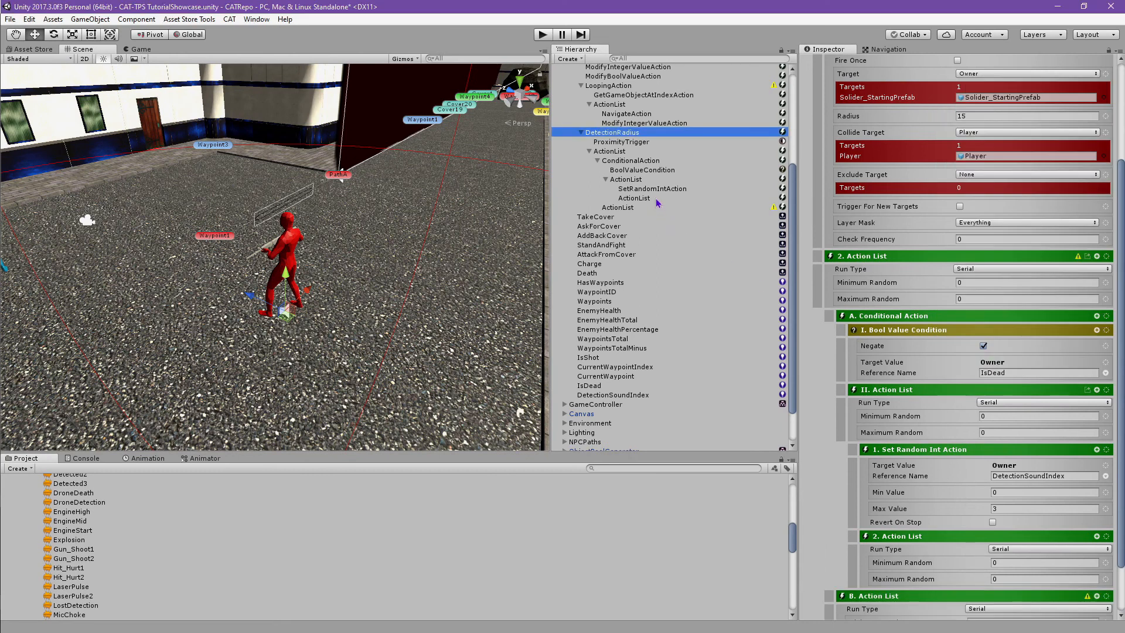
- Add an Integer Value condition as a child of the nested Action List that follows the Set Random Int action
{"action": "left_click", "coordinate": [1097, 476]}
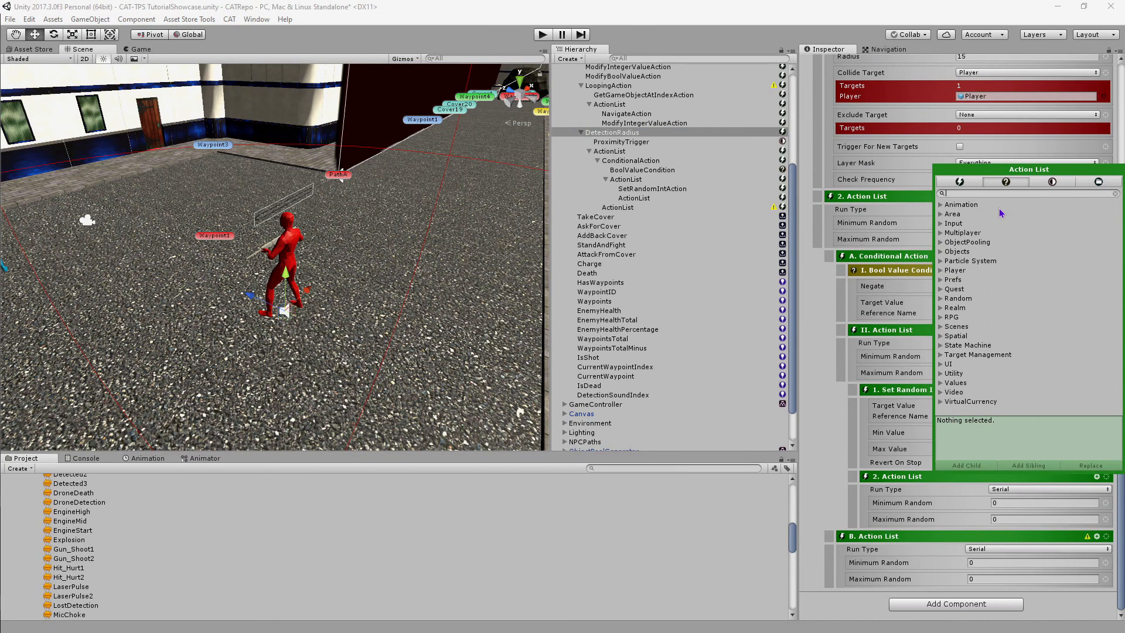
{"action": "type", "text": "Integer"}
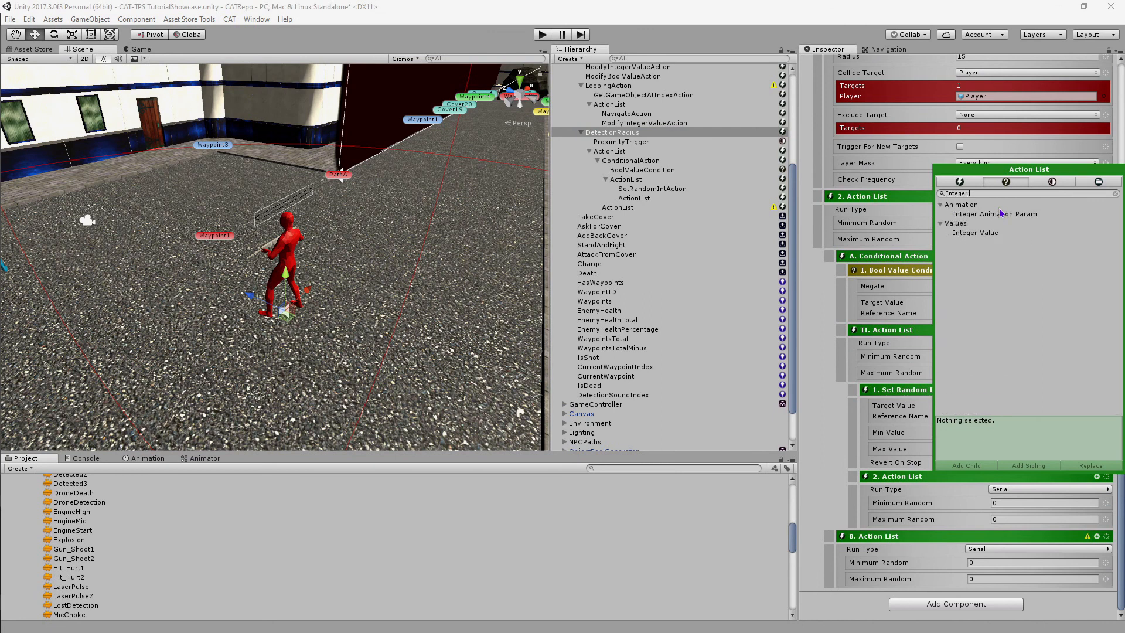
{"action": "left_click", "coordinate": [978, 234]}
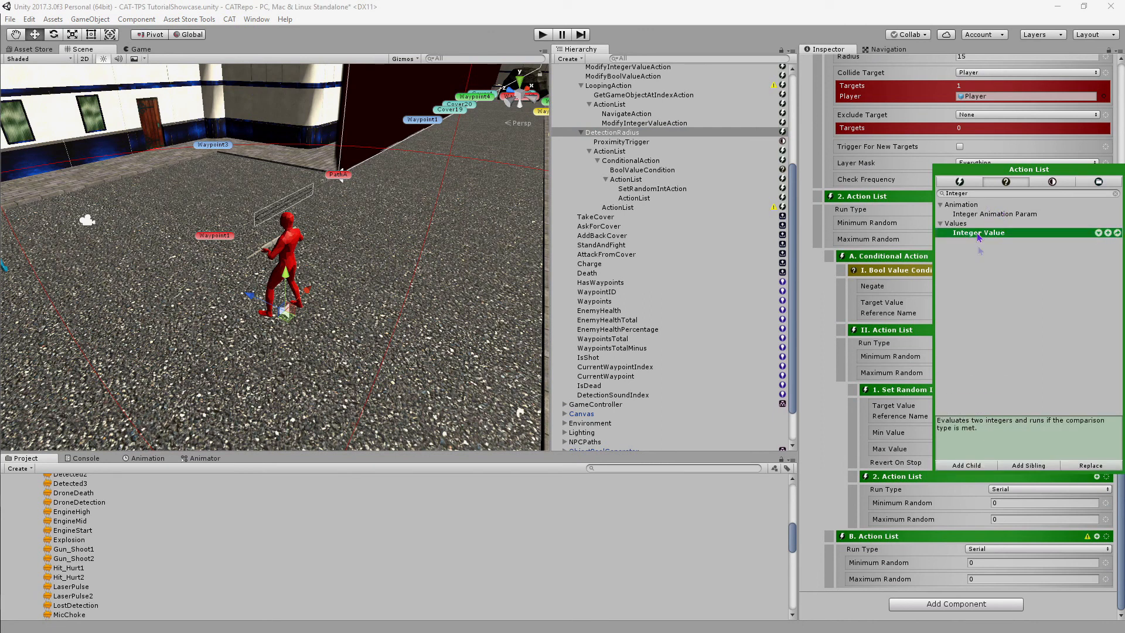
{"action": "left_click", "coordinate": [983, 466]}
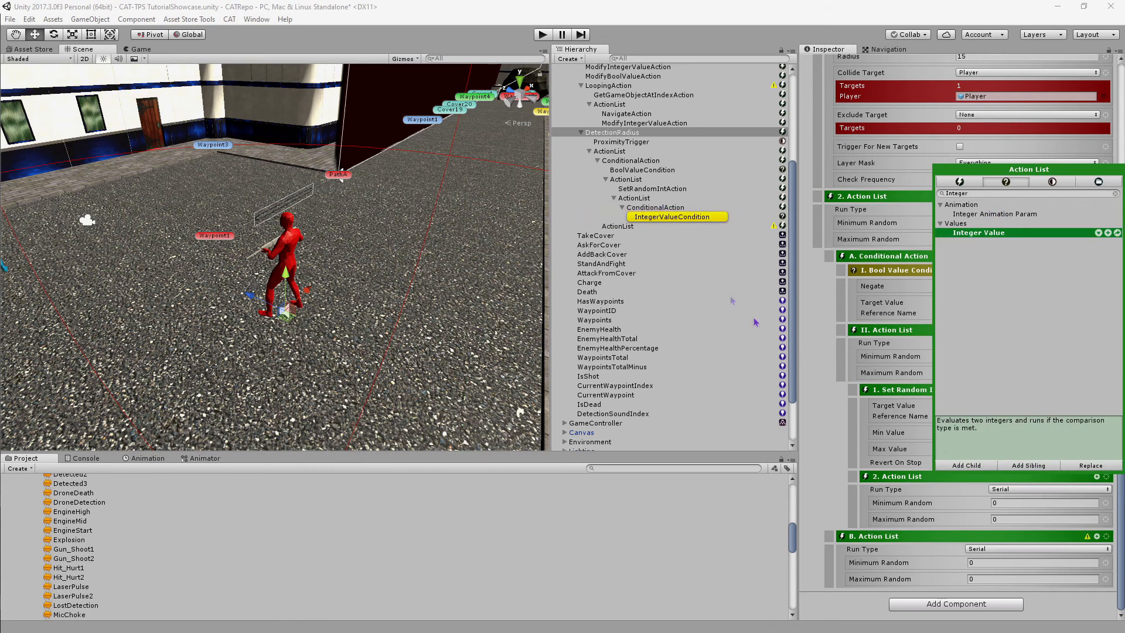
{"action": "left_click", "coordinate": [826, 440]}
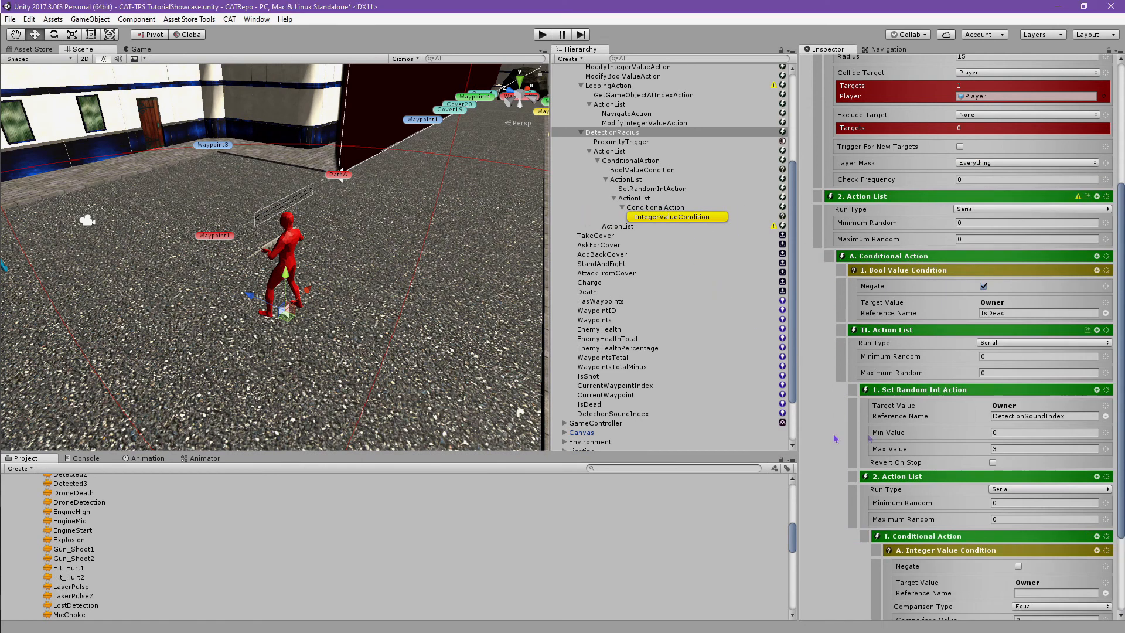
- Set the Integer Value Condition's reference name to DetectionSoundIndex
{"action": "scroll", "coordinate": [1006, 448], "scroll_direction": "down", "scroll_amount": 5}
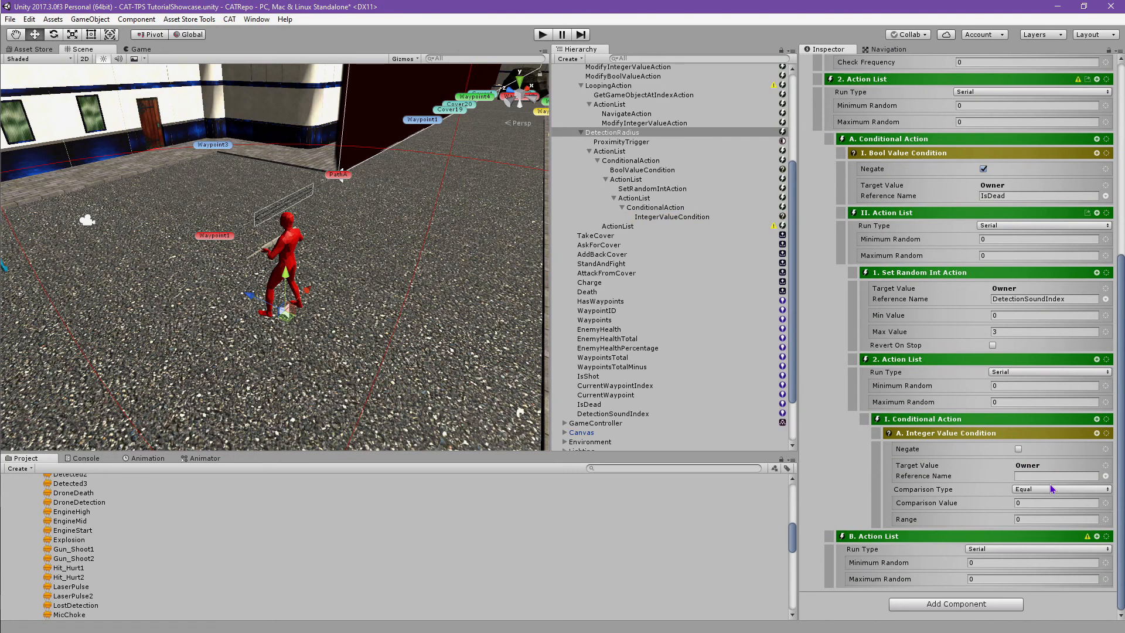
{"action": "left_click", "coordinate": [1046, 476]}
{"action": "type", "text": "DetectionSoundIndex"}
{"action": "key", "text": "Return"}
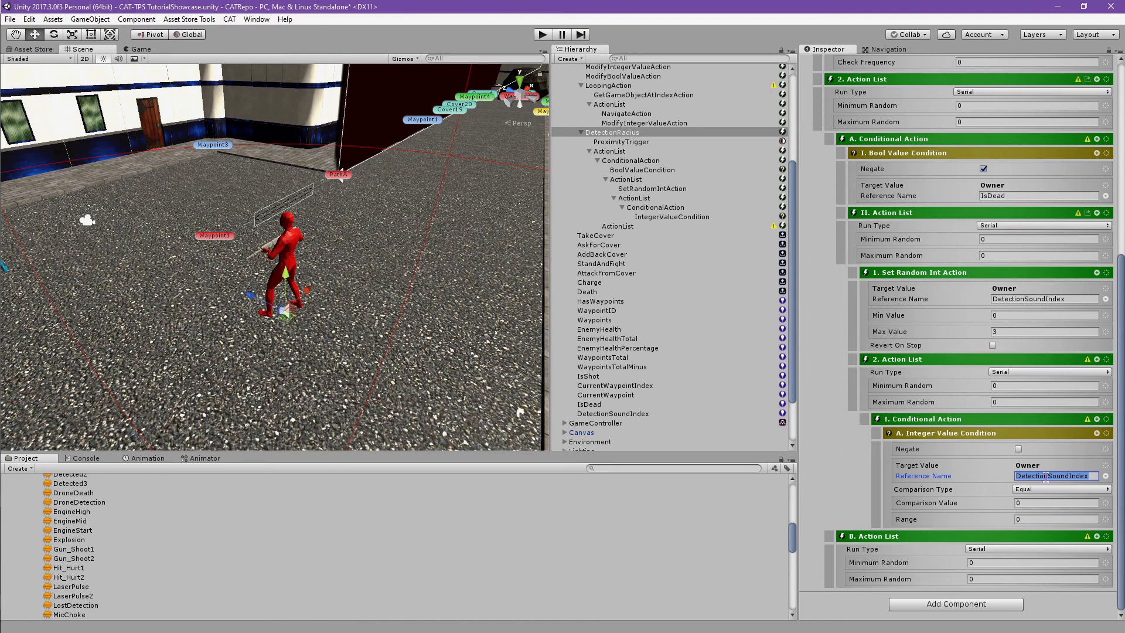
- Add a Play Sound action as a child of the Conditional Action holding the Integer Value Condition
{"action": "left_click", "coordinate": [1097, 419]}
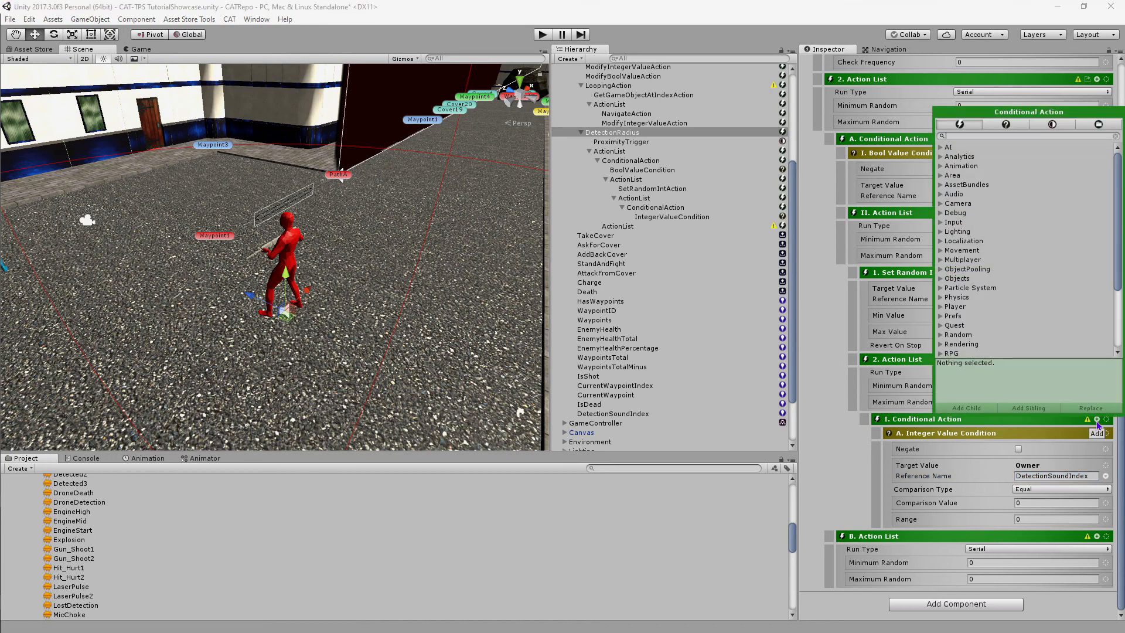
{"action": "type", "text": "Play"}
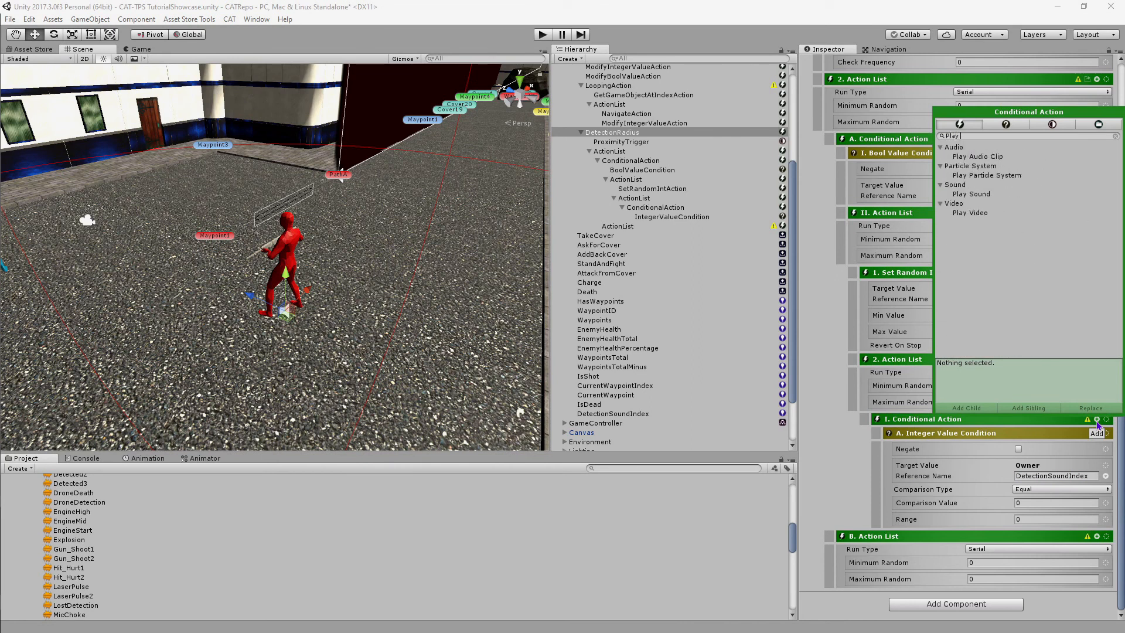
{"action": "left_click", "coordinate": [1025, 195]}
{"action": "left_click", "coordinate": [992, 410]}
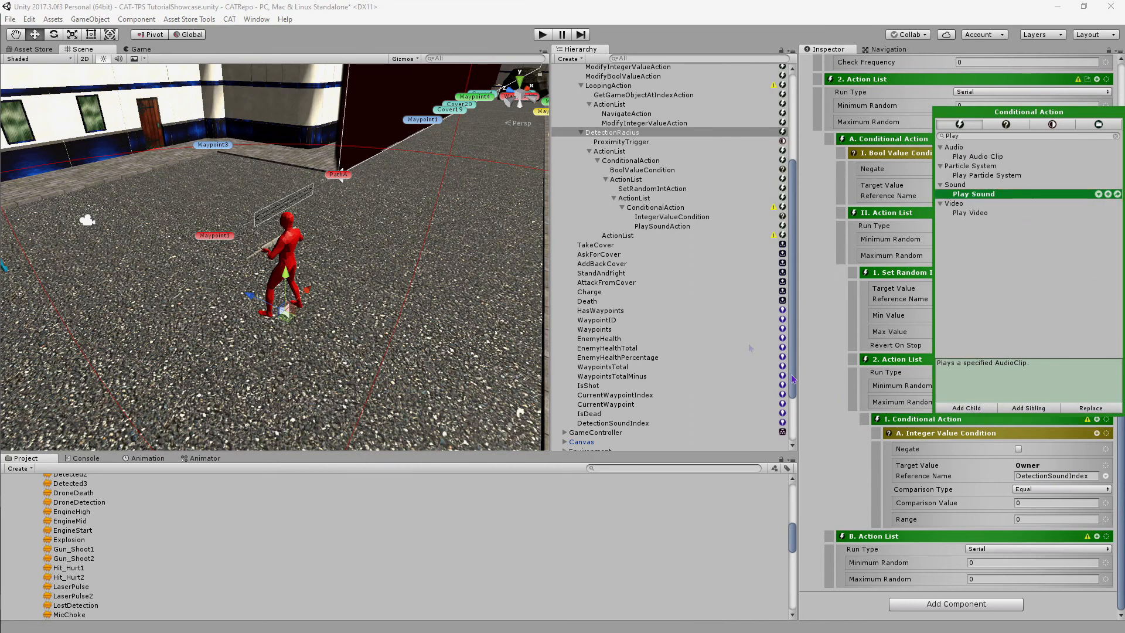
{"action": "left_click", "coordinate": [816, 457]}
- Assign the Detected audio clip to the Play Sound Action and enable Keep Playing After Stop
{"action": "scroll", "coordinate": [852, 460], "scroll_direction": "down", "scroll_amount": 5}
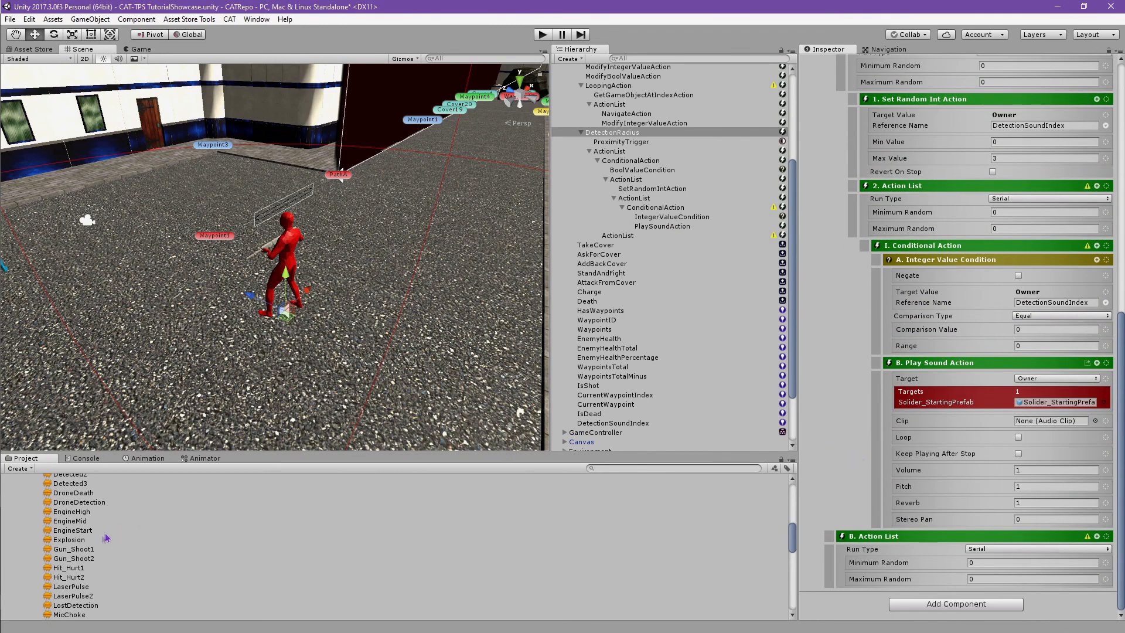
{"action": "scroll", "coordinate": [101, 539], "scroll_direction": "up", "scroll_amount": 3}
{"action": "scroll", "coordinate": [101, 540], "scroll_direction": "up", "scroll_amount": 2}
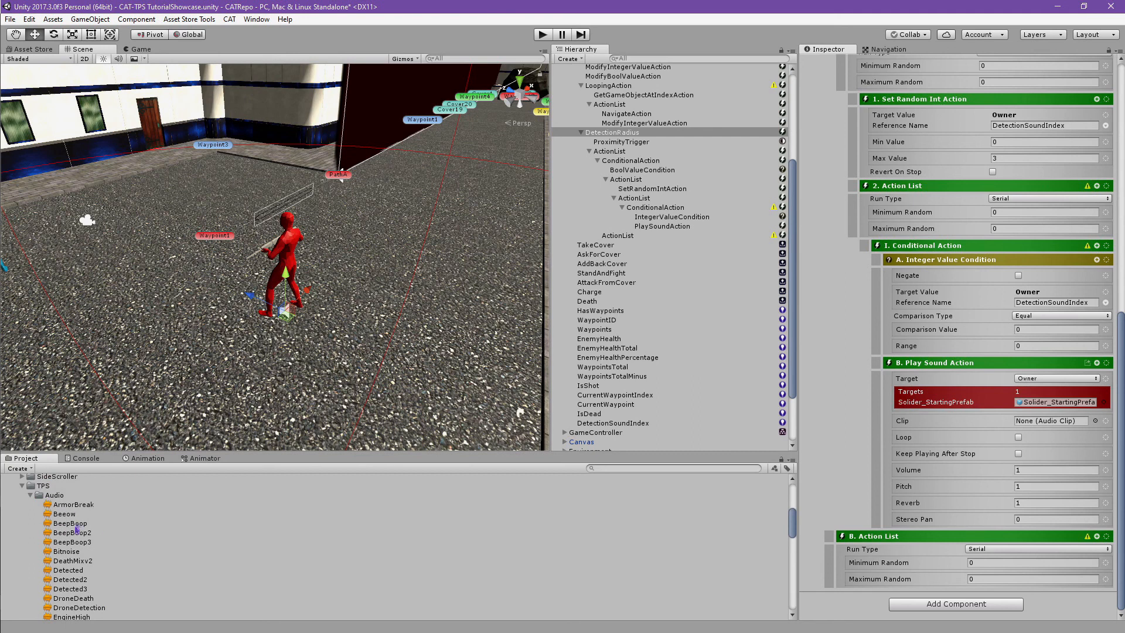
{"action": "scroll", "coordinate": [58, 520], "scroll_direction": "down", "scroll_amount": 1}
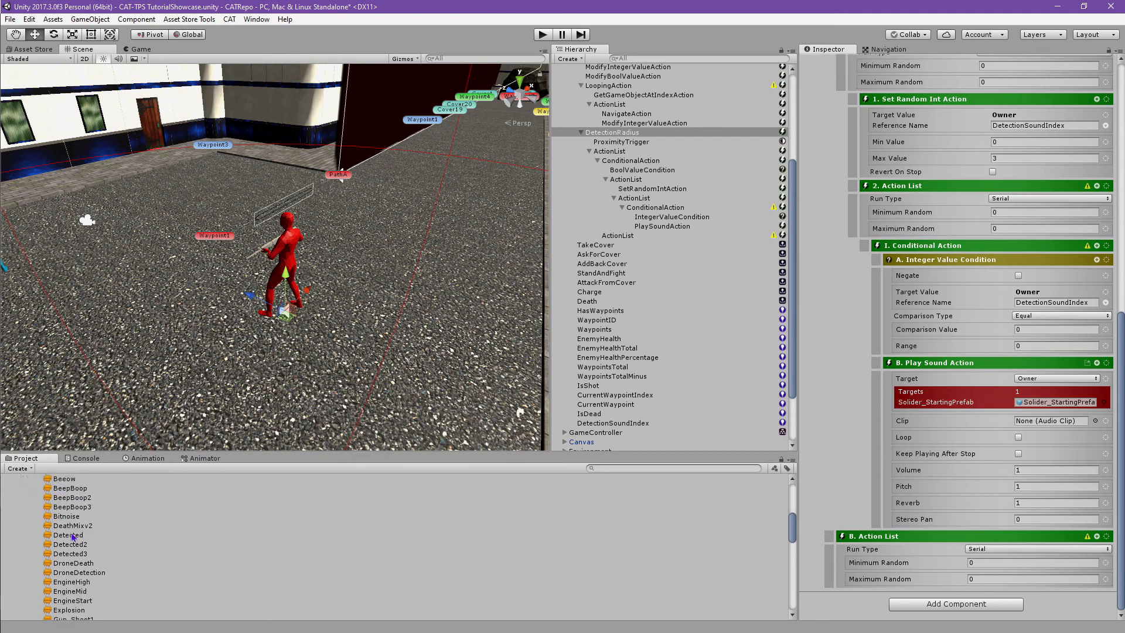
{"action": "left_click_drag", "start_coordinate": [72, 535], "coordinate": [1080, 427]}
{"action": "left_click", "coordinate": [1018, 453]}
- Duplicate the sound Conditional Action and nest the copy inside the original, below its PlaySoundAction
{"action": "left_click", "coordinate": [653, 208]}
{"action": "right_click", "coordinate": [649, 210]}
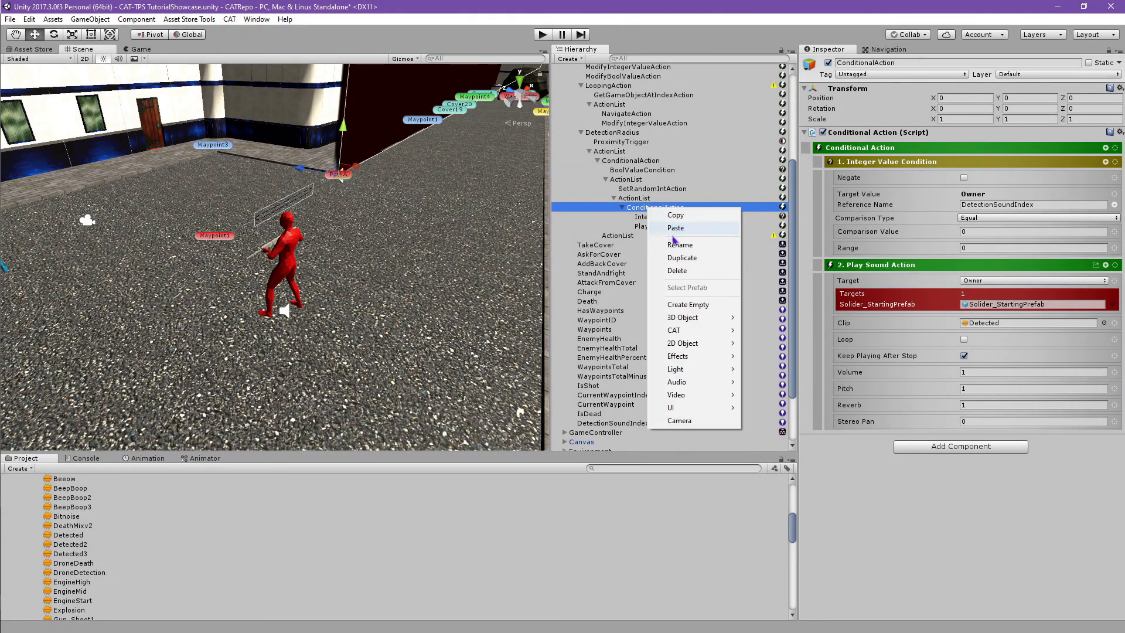
{"action": "left_click", "coordinate": [681, 258]}
{"action": "left_click_drag", "start_coordinate": [658, 237], "coordinate": [668, 230]}
- Rename the nested duplicate to ConditionalAction
{"action": "left_click", "coordinate": [934, 62]}
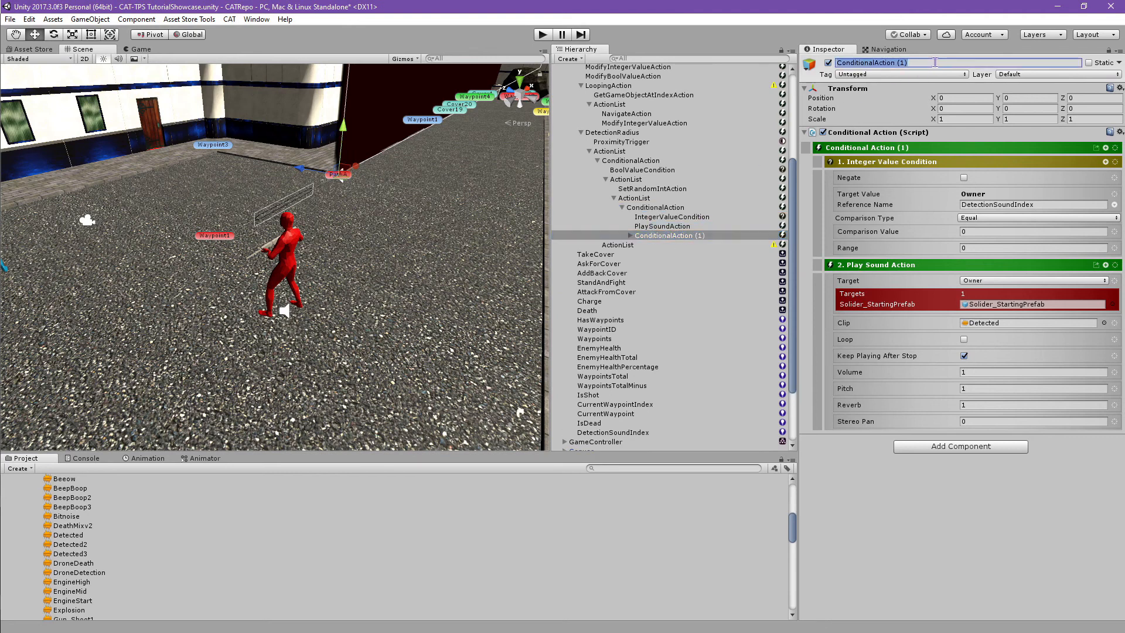
{"action": "key", "text": "BackSpace"}
{"action": "key", "text": "BackSpace"}
{"action": "key", "text": "BackSpace"}
{"action": "key", "text": "Return"}
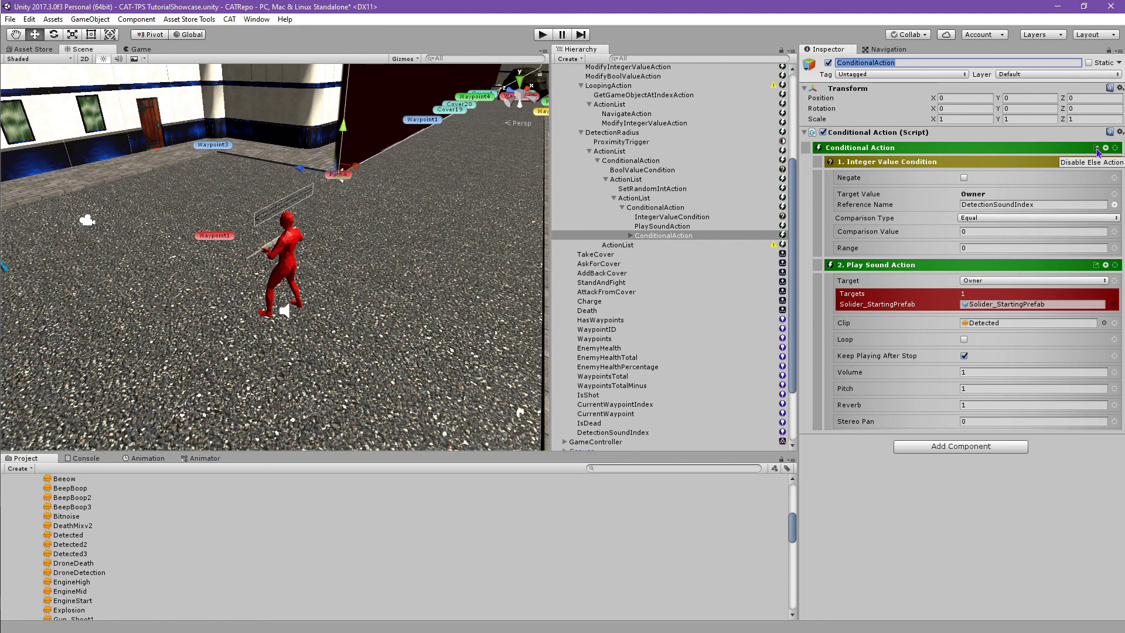
- Set the nested Conditional Action's comparison value to 1 and its sound clip to Detected2
{"action": "left_click", "coordinate": [1018, 235]}
{"action": "type", "text": "1"}
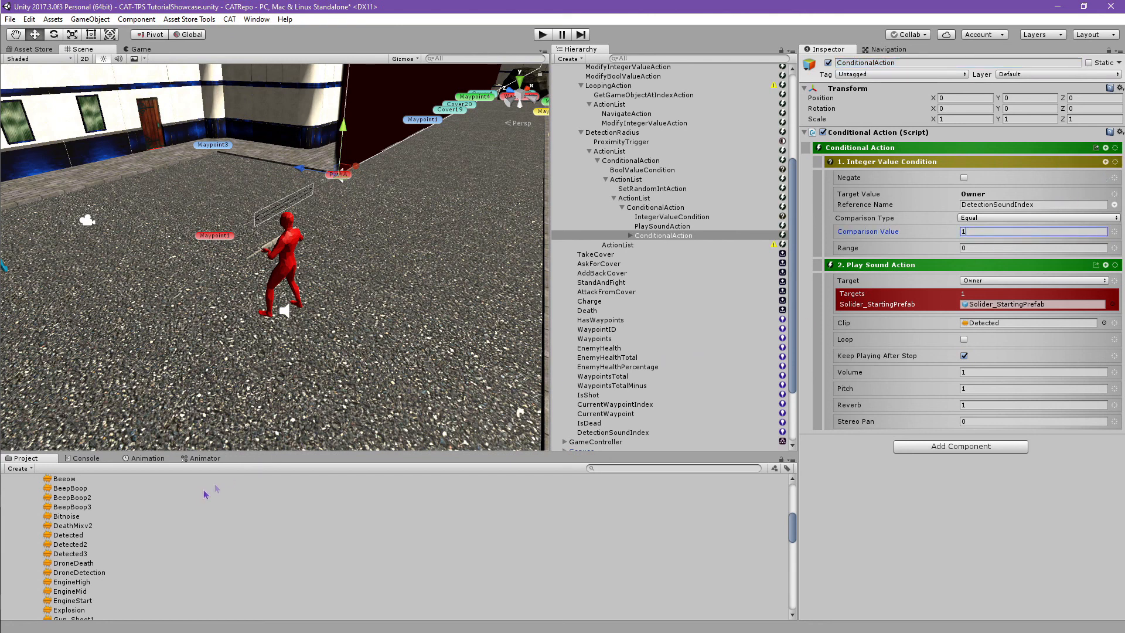
{"action": "left_click_drag", "start_coordinate": [83, 544], "coordinate": [1052, 329]}
- Duplicate the Detected2 Conditional Action and nest the copy inside it, below its PlaySoundAction
{"action": "left_click", "coordinate": [696, 235]}
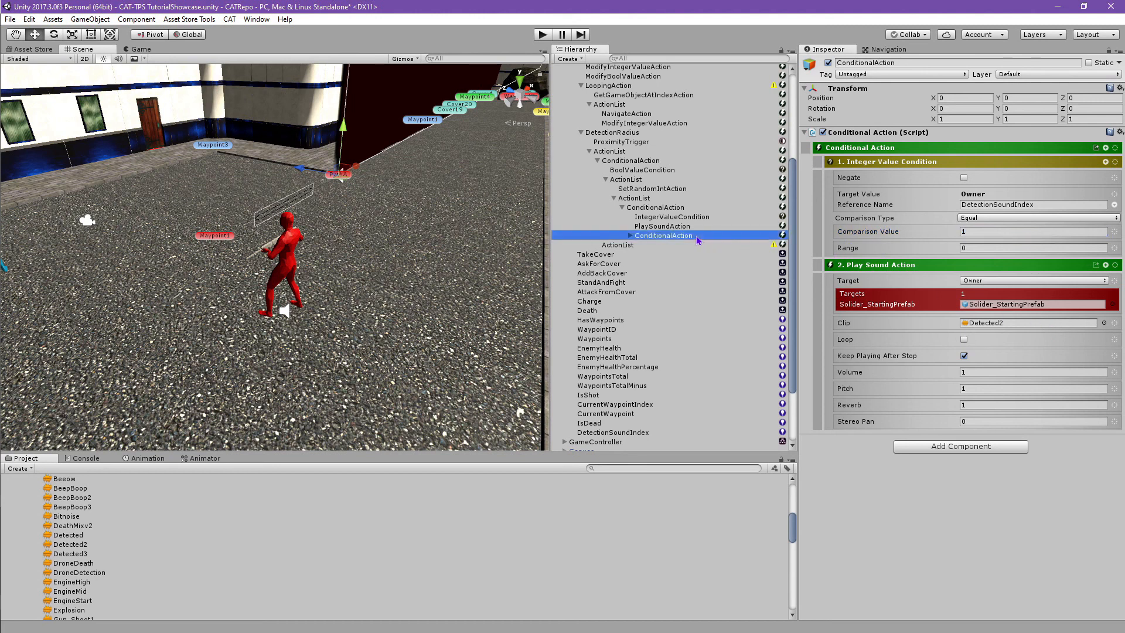
{"action": "key", "text": "ctrl+d"}
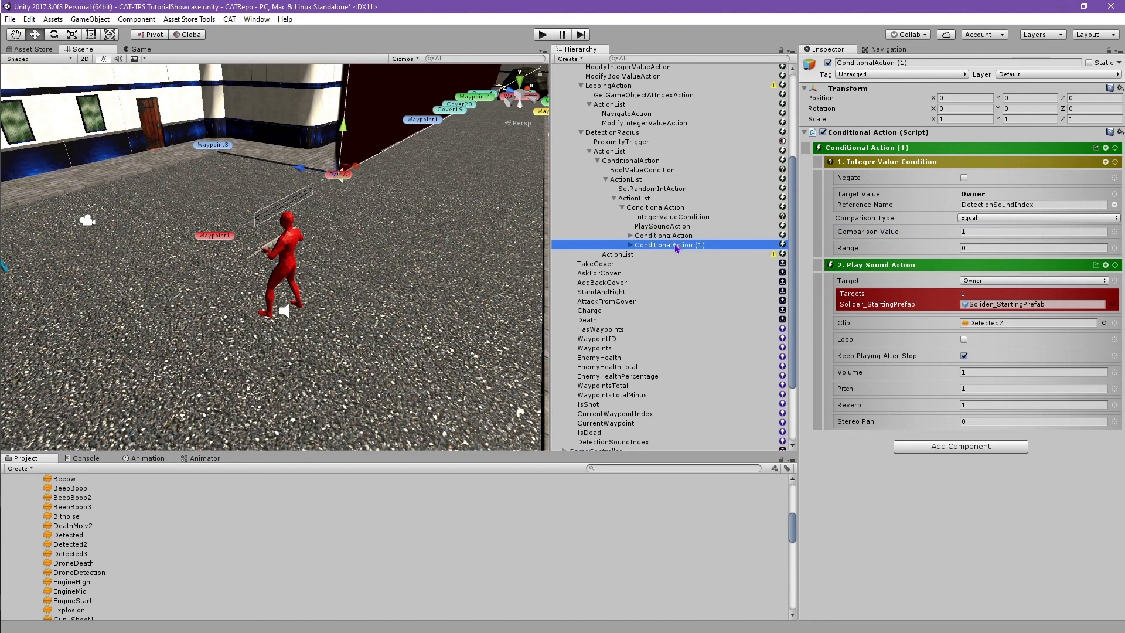
{"action": "left_click_drag", "start_coordinate": [672, 245], "coordinate": [675, 237]}
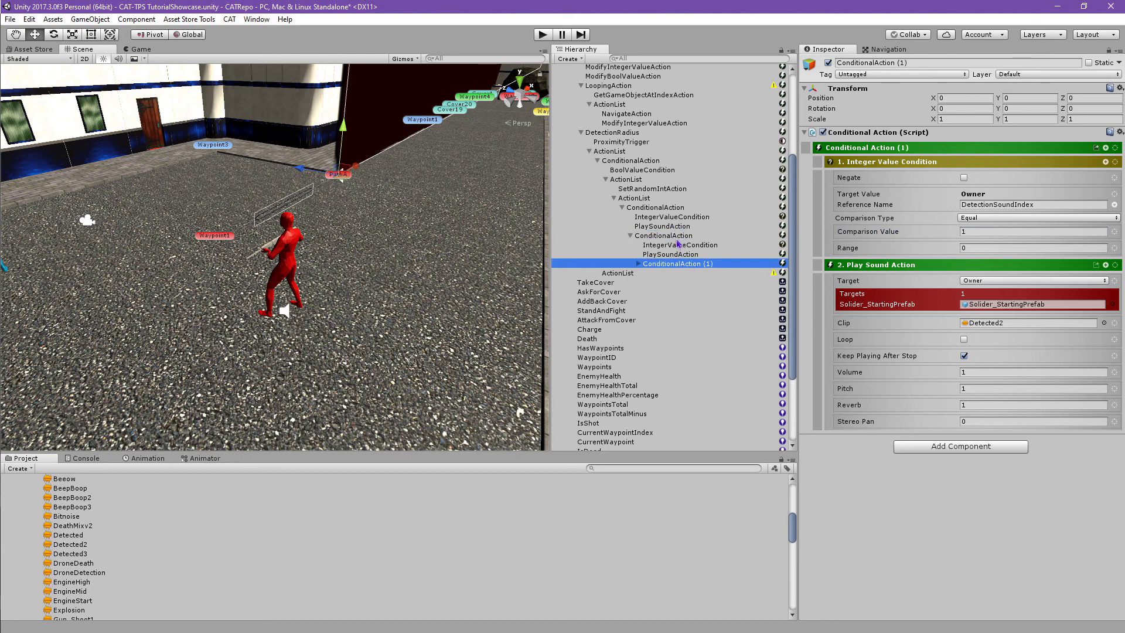
- Set the innermost Conditional Action's comparison value to 2 and its sound clip to Detected3
{"action": "left_click", "coordinate": [976, 231]}
{"action": "type", "text": "2"}
{"action": "left_click_drag", "start_coordinate": [83, 554], "coordinate": [1018, 329]}
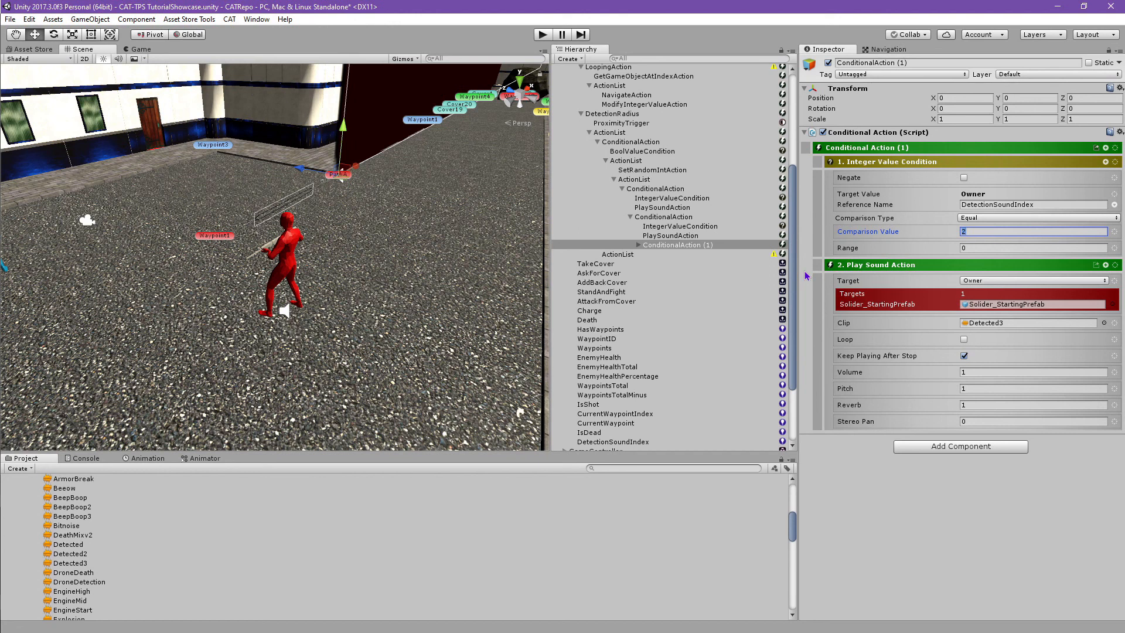
- Remove the number suffix from the innermost duplicate's name so it reads ConditionalAction
{"action": "left_click", "coordinate": [929, 61]}
{"action": "key", "text": "BackSpace"}
{"action": "key", "text": "BackSpace"}
{"action": "key", "text": "BackSpace"}
{"action": "key", "text": "Return"}
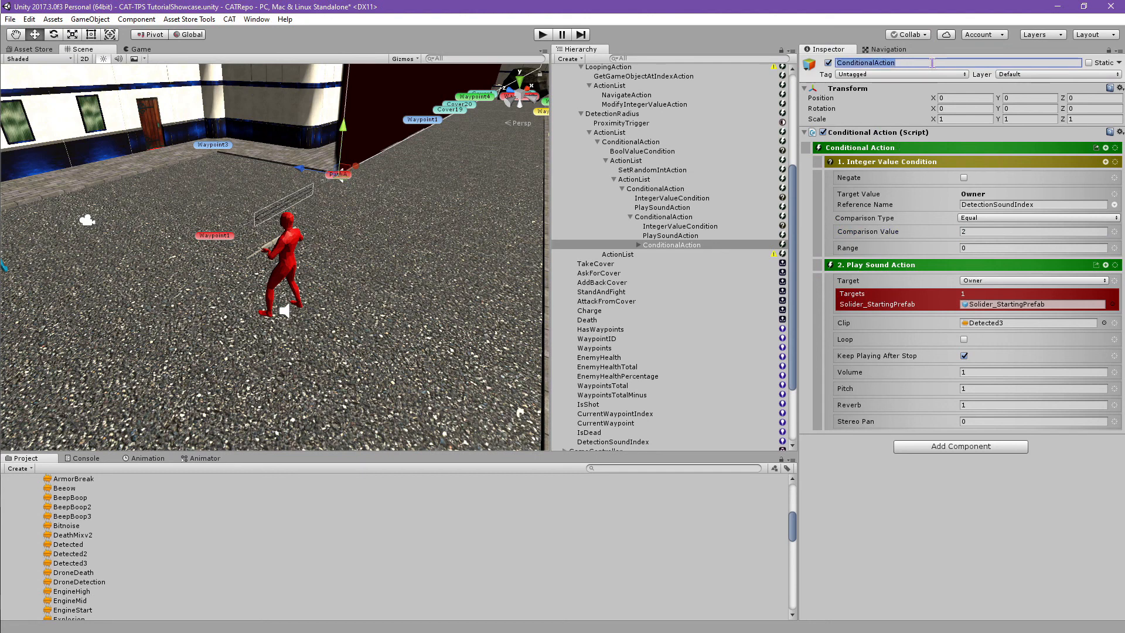
{"action": "left_click", "coordinate": [931, 63]}
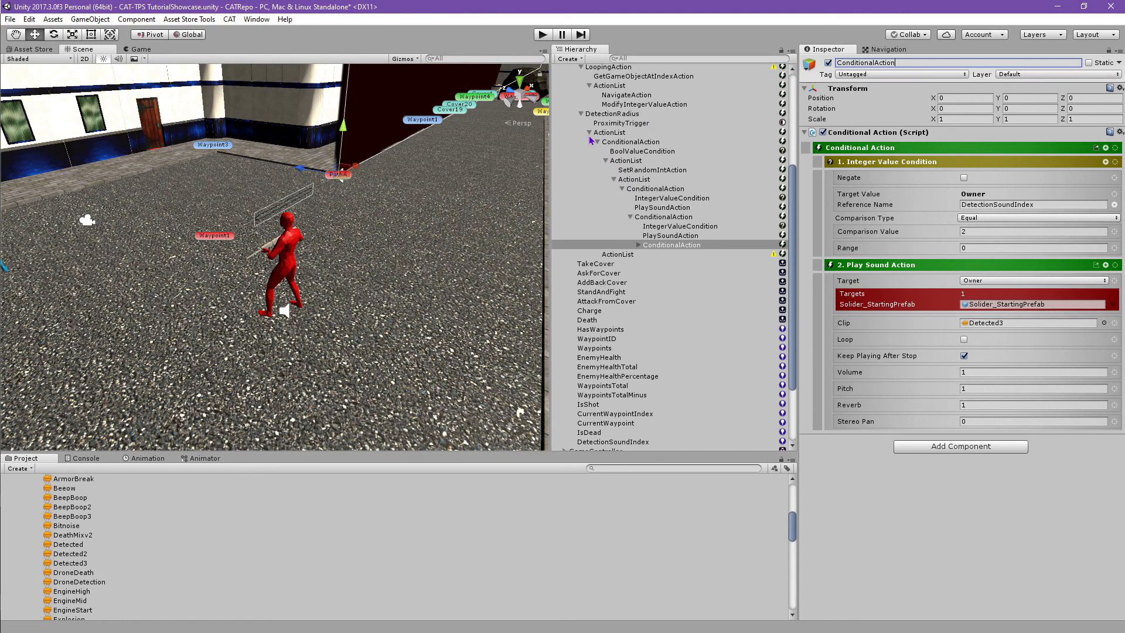
- Add a Change State action as a child of the empty last Action List in DetectionRadius
{"action": "left_click", "coordinate": [606, 163]}
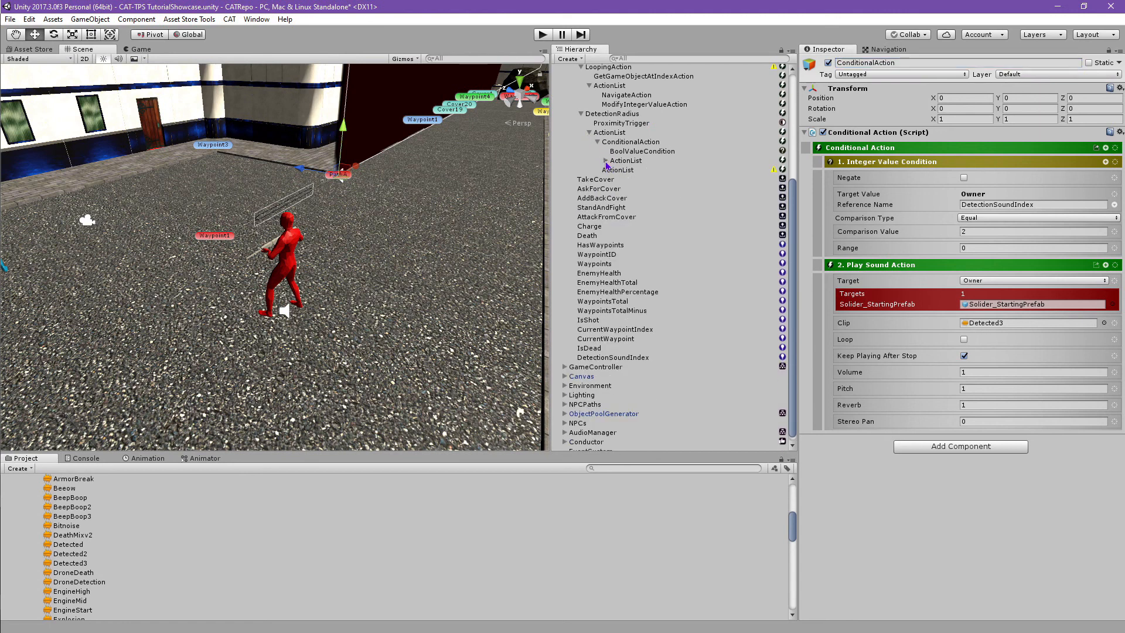
{"action": "left_click", "coordinate": [610, 115]}
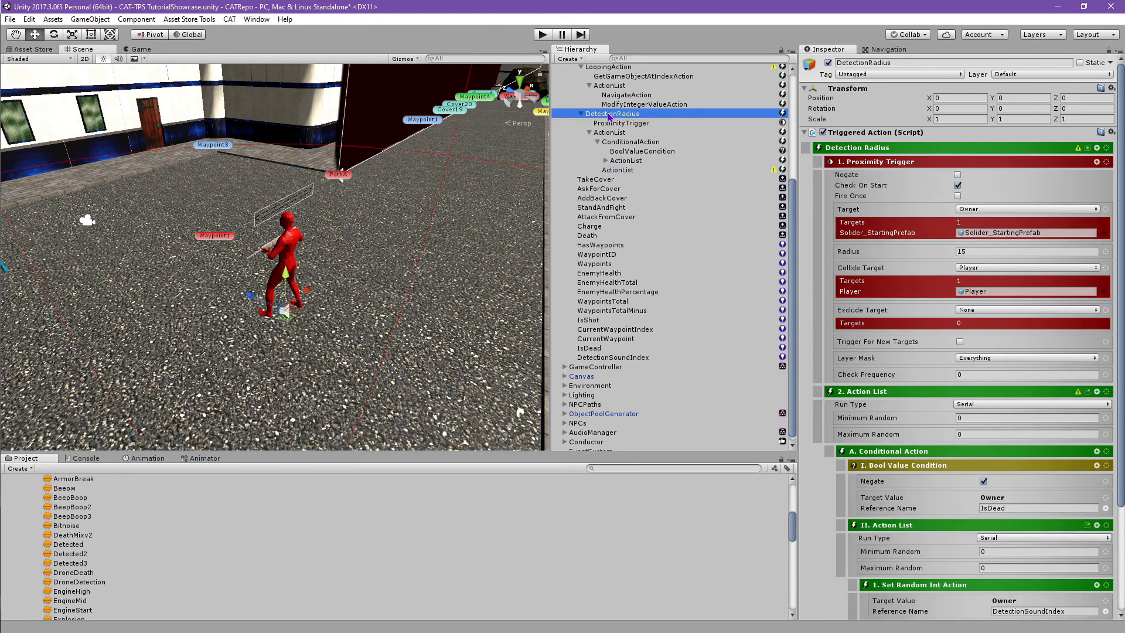
{"action": "scroll", "coordinate": [905, 263], "scroll_direction": "down", "scroll_amount": 6}
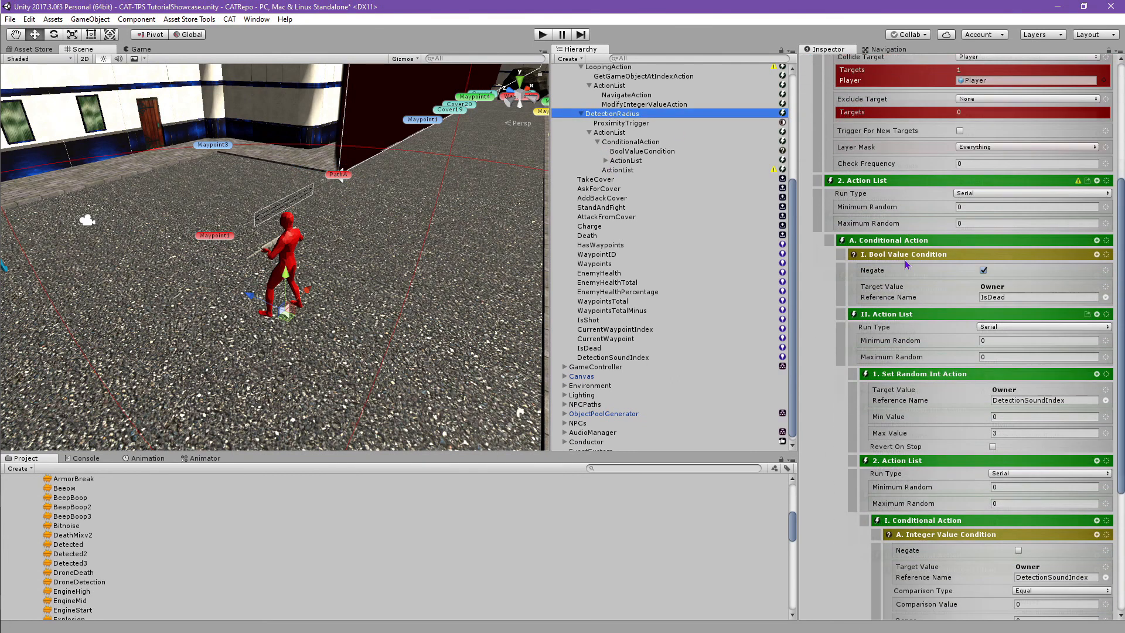
{"action": "scroll", "coordinate": [905, 264], "scroll_direction": "down", "scroll_amount": 15}
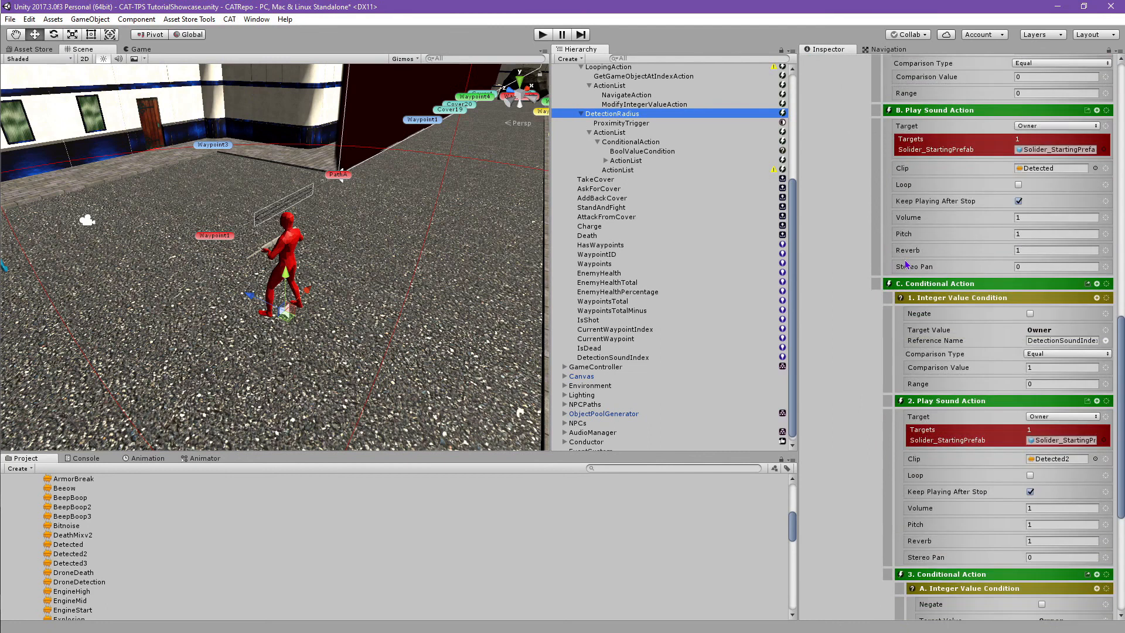
{"action": "scroll", "coordinate": [905, 264], "scroll_direction": "down", "scroll_amount": 4}
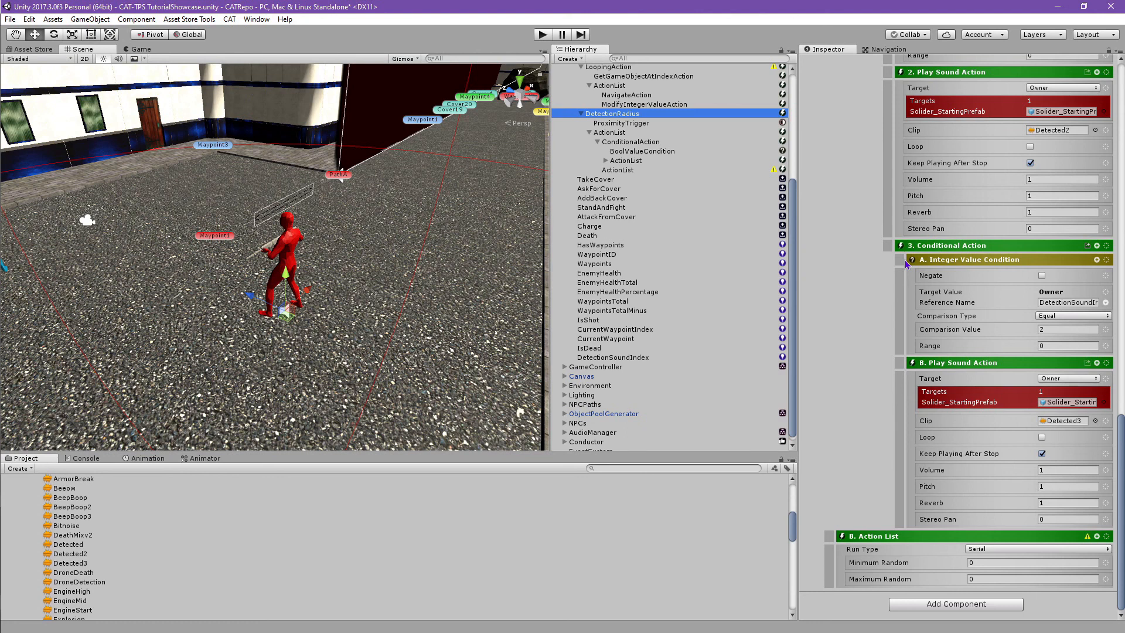
{"action": "left_click", "coordinate": [1097, 537]}
{"action": "left_click", "coordinate": [1097, 537]}
{"action": "type", "text": "Change"}
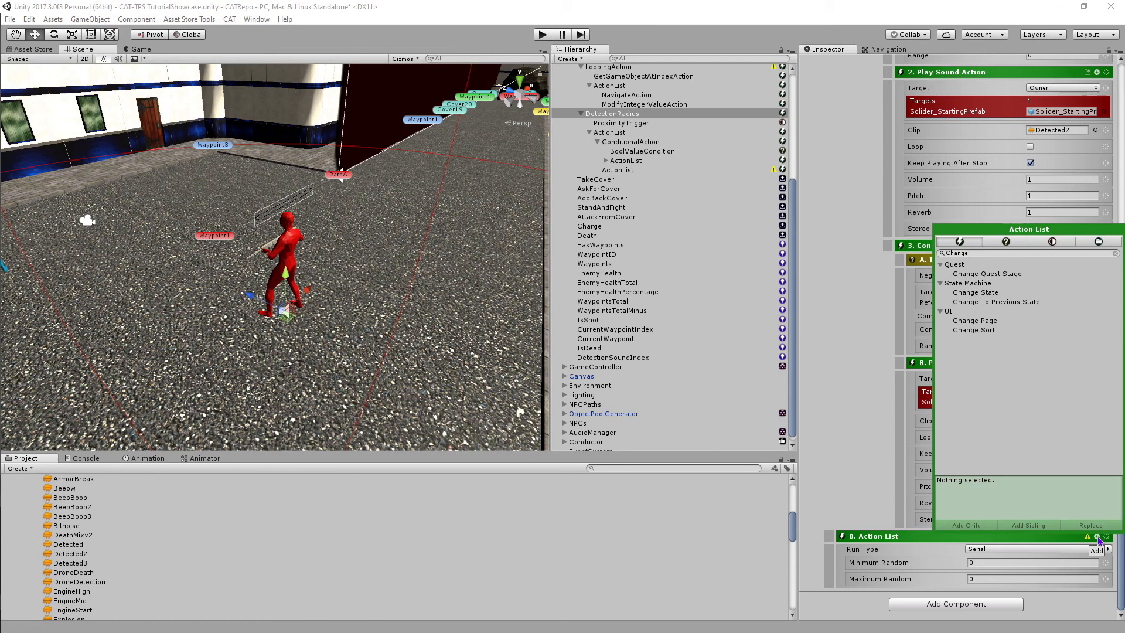
{"action": "left_click", "coordinate": [1001, 294]}
{"action": "left_click", "coordinate": [993, 525]}
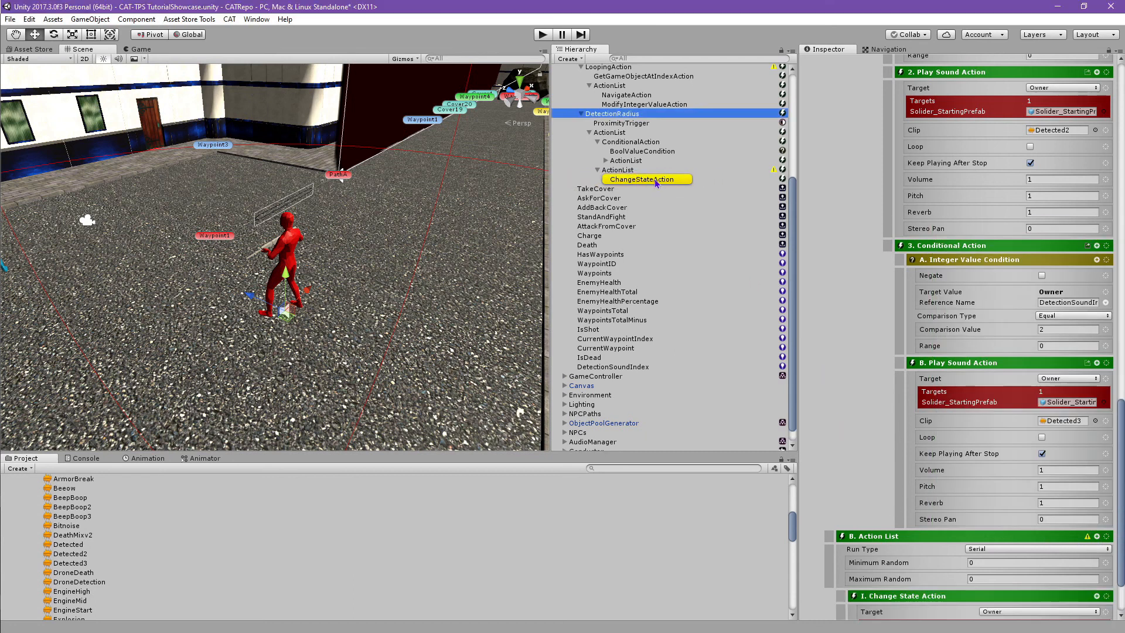
- Set the Change State Action's state name to AskForCover and select its parent Action List
{"action": "left_click", "coordinate": [655, 181]}
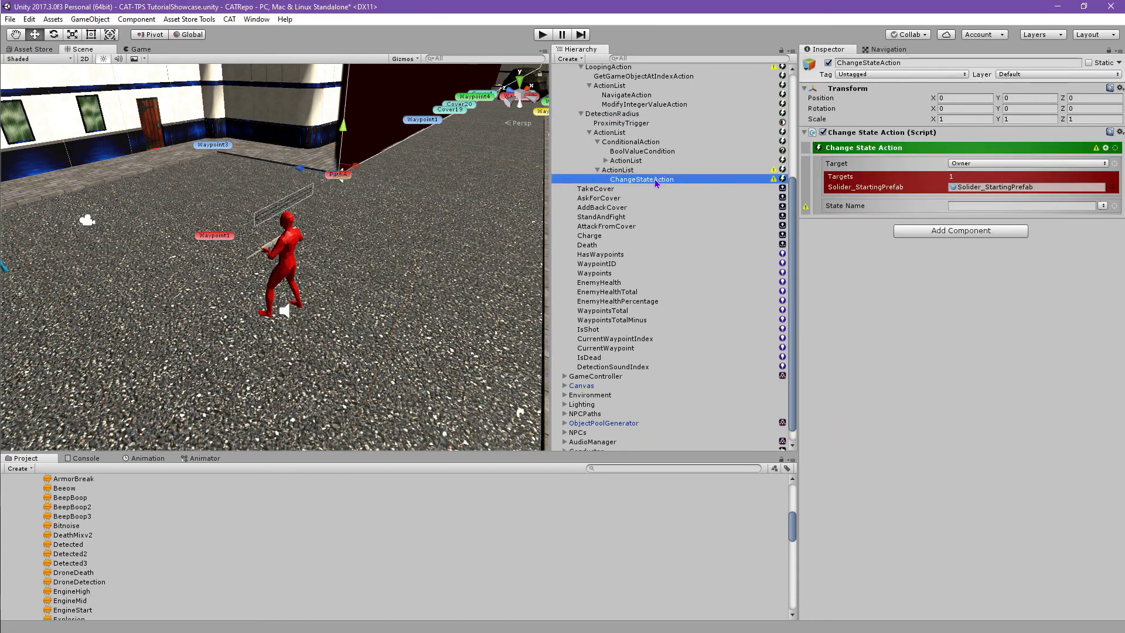
{"action": "left_click", "coordinate": [1103, 206]}
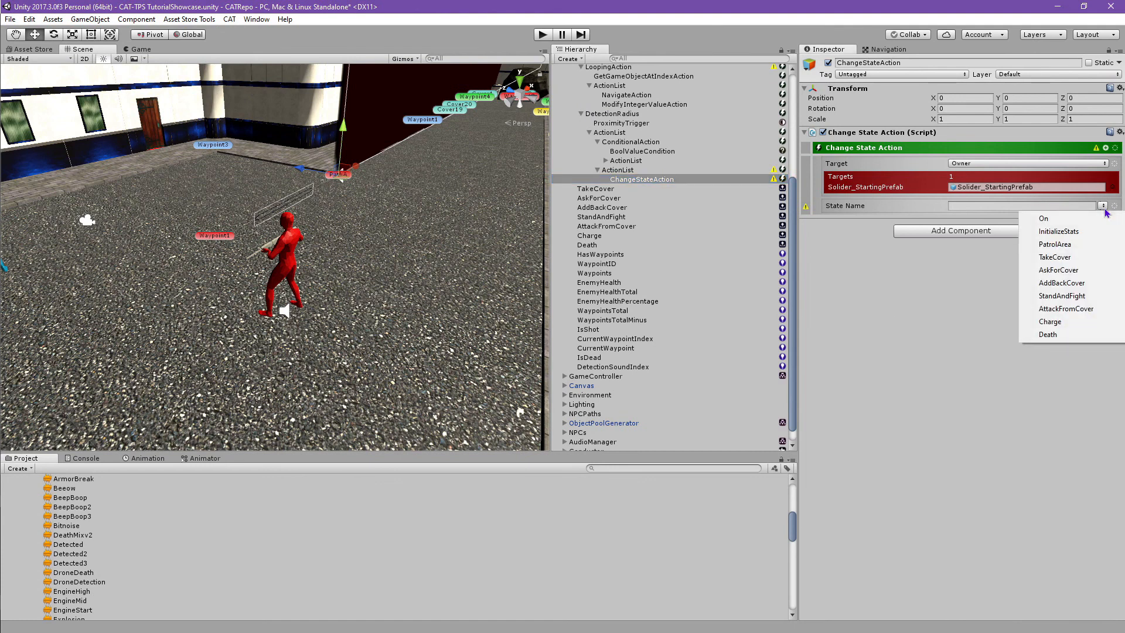
{"action": "left_click", "coordinate": [1058, 270]}
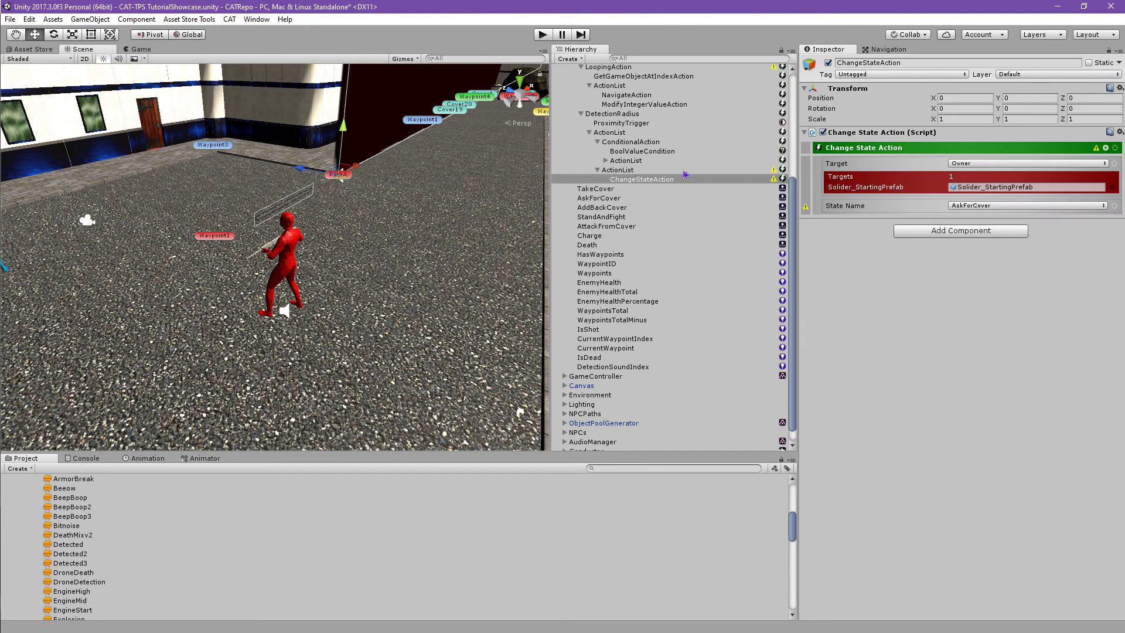
{"action": "left_click", "coordinate": [626, 170]}
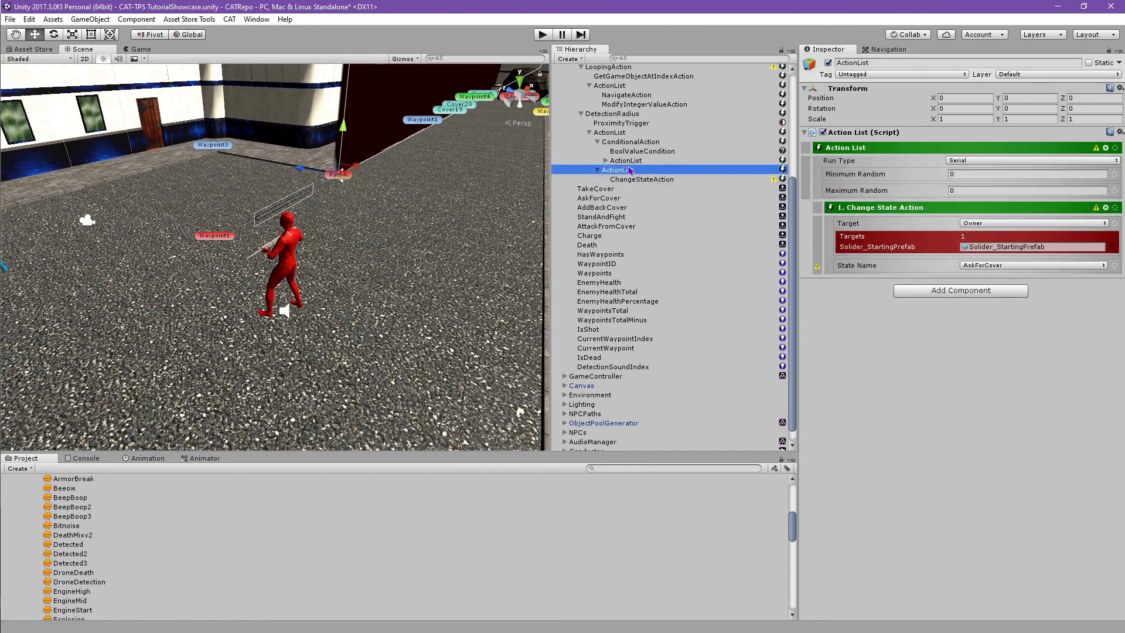